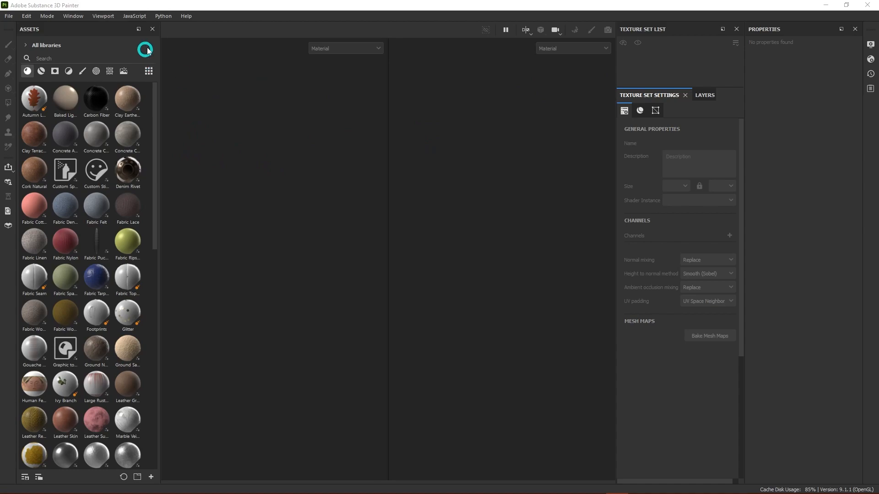
# - Show the Display Settings panel in the workspace
pyautogui.click(73, 17)
pyautogui.moveTo(114, 26)
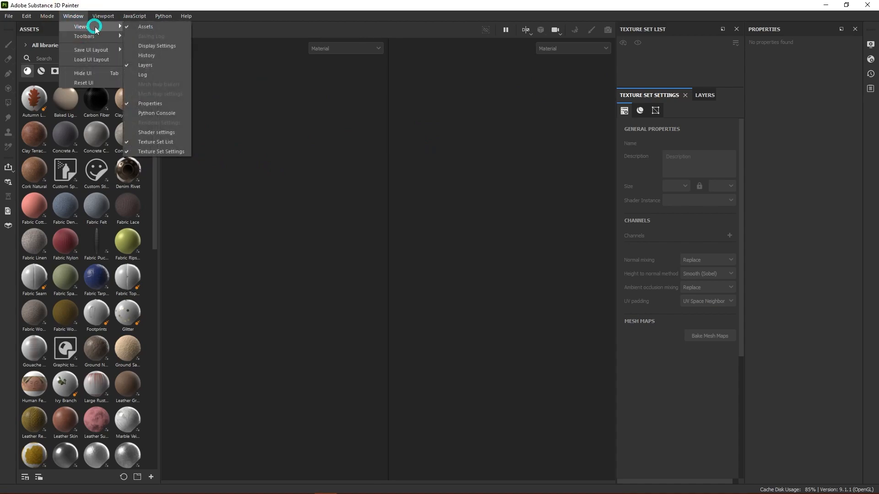
pyautogui.click(157, 45)
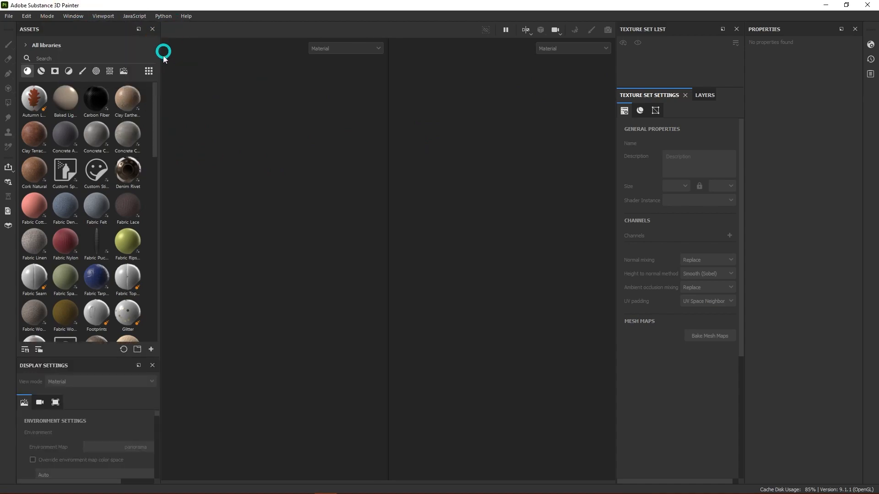
pyautogui.click(83, 382)
pyautogui.click(93, 403)
# - Show the History panel as a floating window, reposition it slightly and close it again
pyautogui.click(102, 14)
pyautogui.moveTo(77, 13)
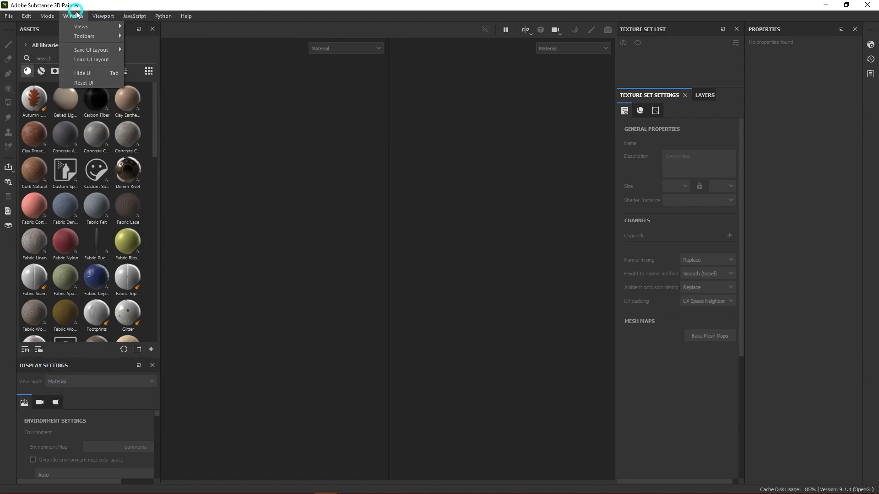
pyautogui.moveTo(121, 28)
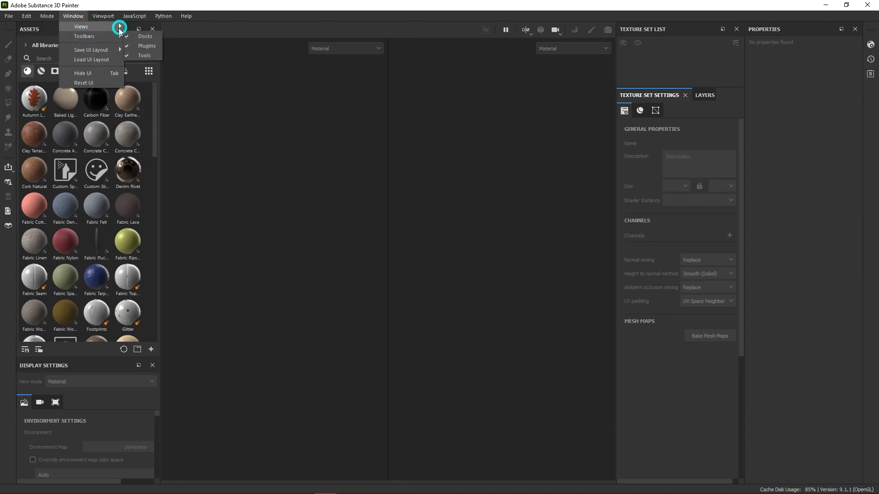
pyautogui.click(146, 55)
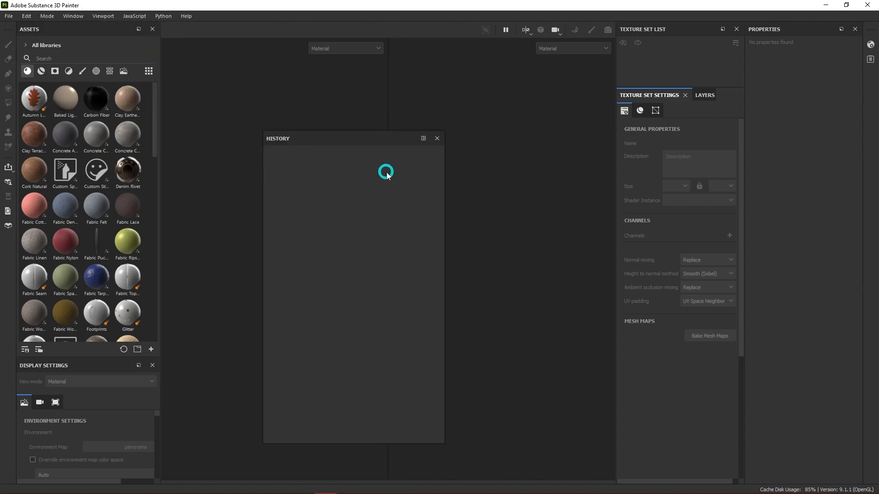
pyautogui.moveTo(337, 137); pyautogui.dragTo(362, 139)
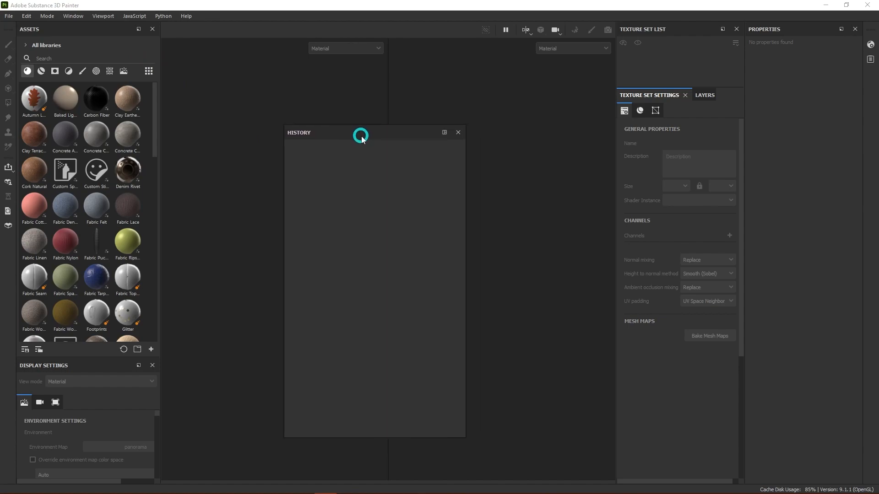
pyautogui.click(457, 133)
# - Dock the Assets panel horizontally beneath the viewports and close the Display Settings panel
pyautogui.moveTo(37, 29); pyautogui.dragTo(303, 455)
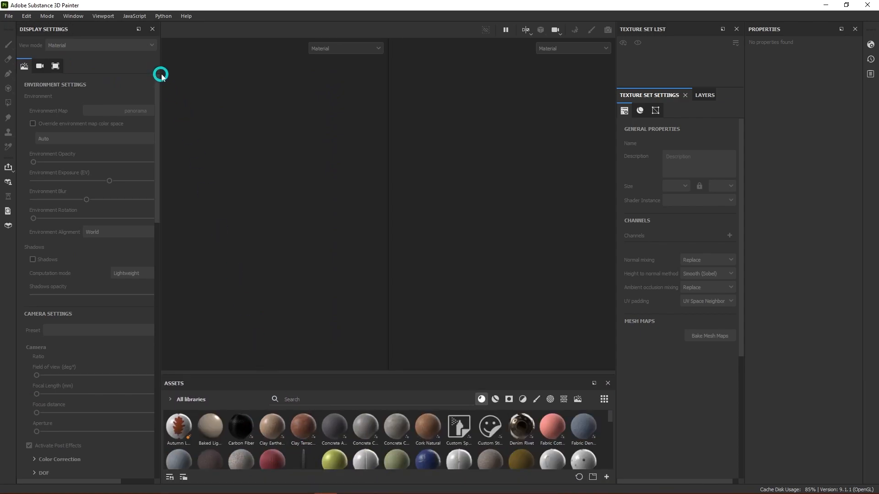
pyautogui.click(153, 28)
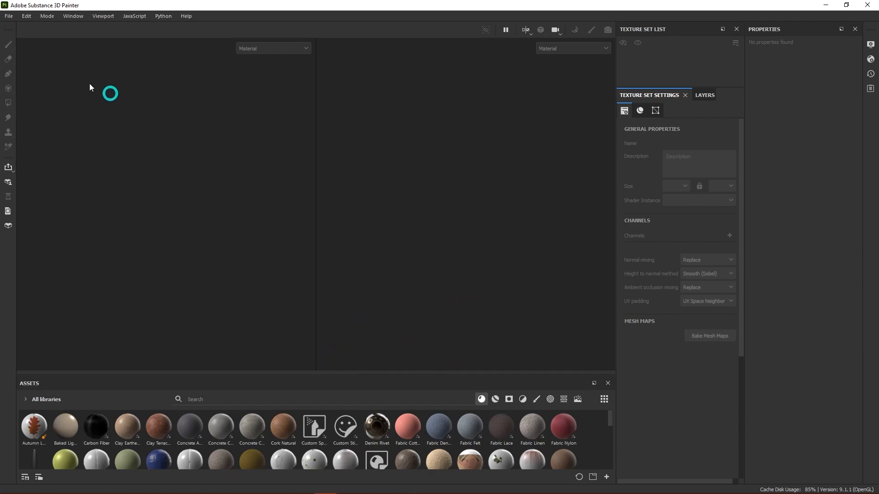
# - Start a new project and choose Barrel_low.fbx from Projects/Demos/BarrelDemo-Maya/assets as its mesh
pyautogui.click(9, 16)
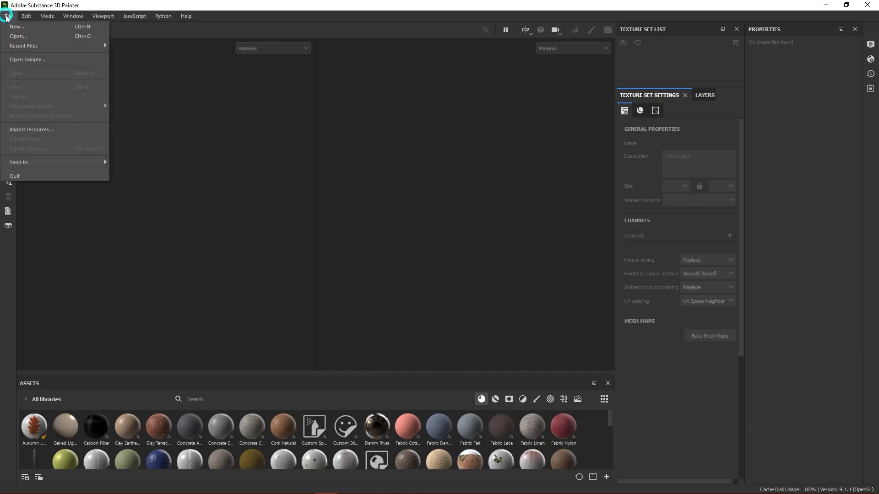
pyautogui.click(21, 26)
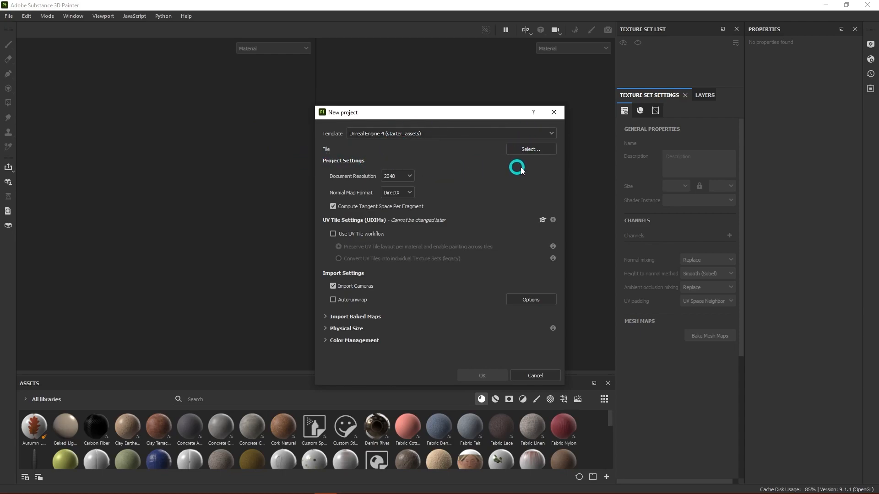
pyautogui.click(535, 151)
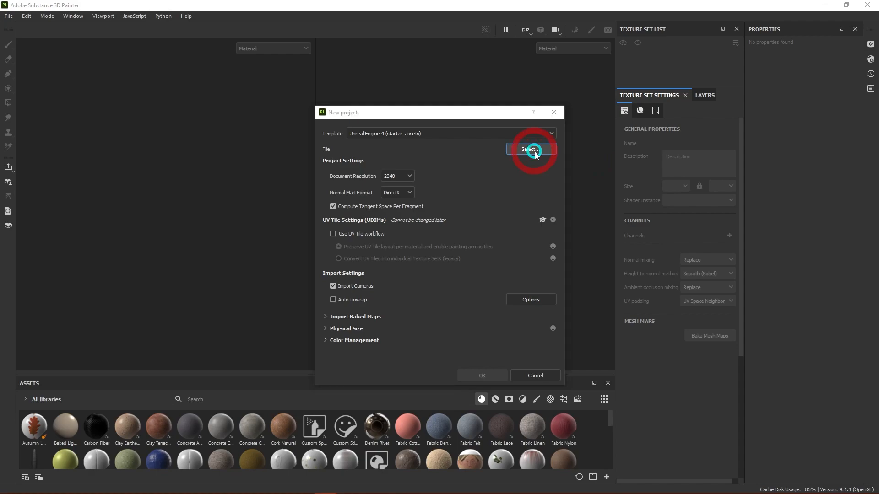
pyautogui.click(352, 182)
pyautogui.click(454, 183)
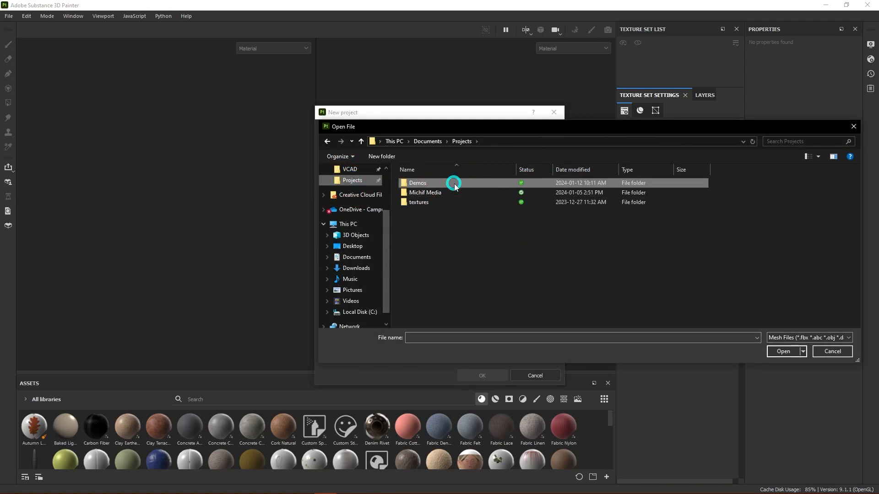
pyautogui.doubleClick(455, 184)
pyautogui.doubleClick(441, 184)
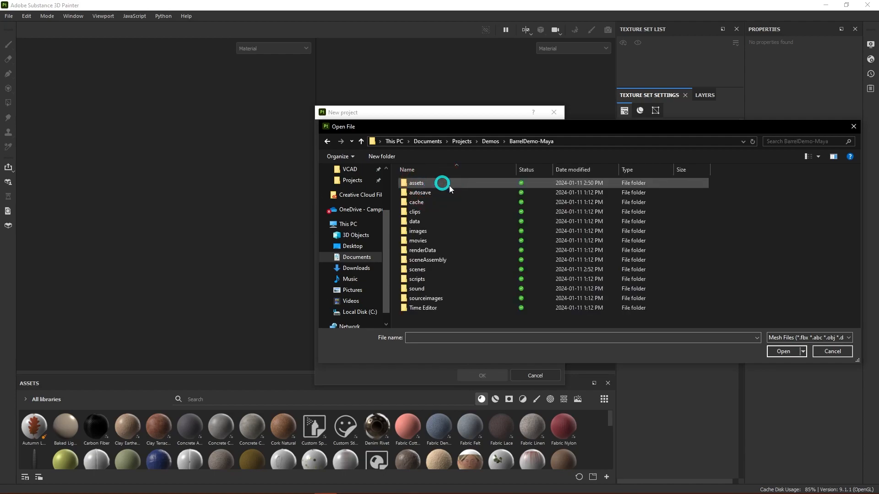
pyautogui.doubleClick(440, 184)
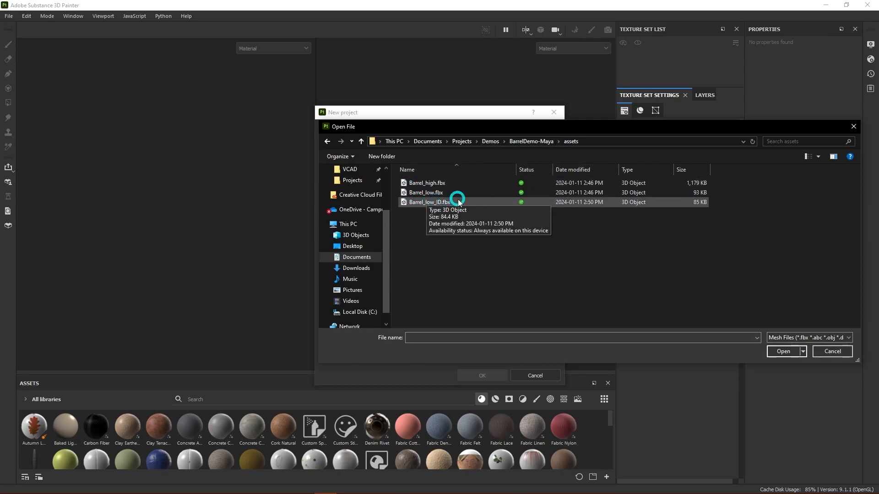
pyautogui.click(434, 193)
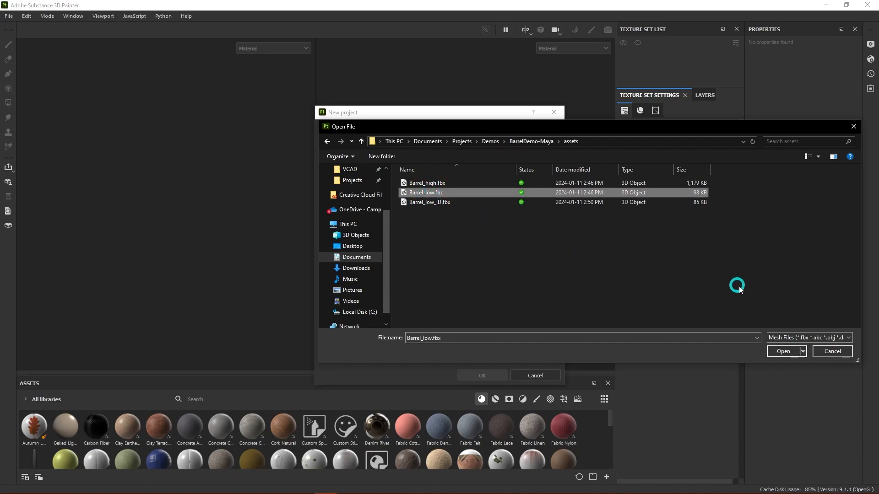
pyautogui.click(783, 351)
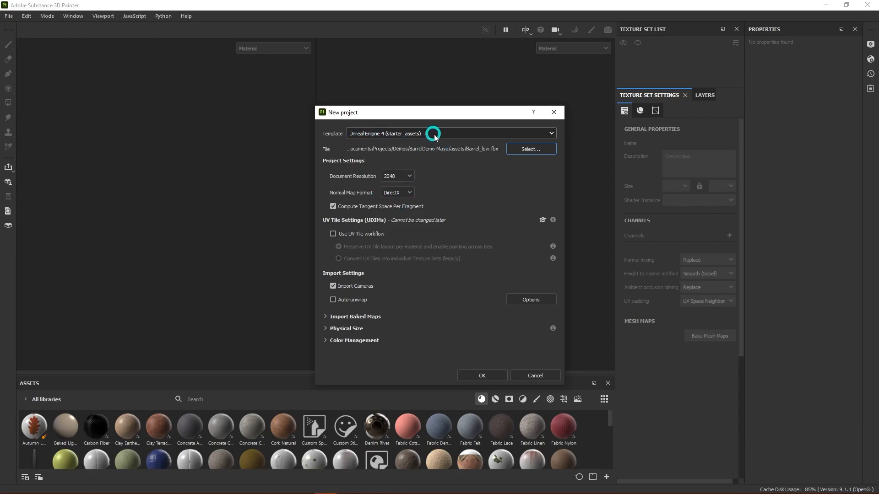
# - Create the project with the Unreal Engine 4 template, 2048 document resolution and DirectX normal map format
pyautogui.click(410, 193)
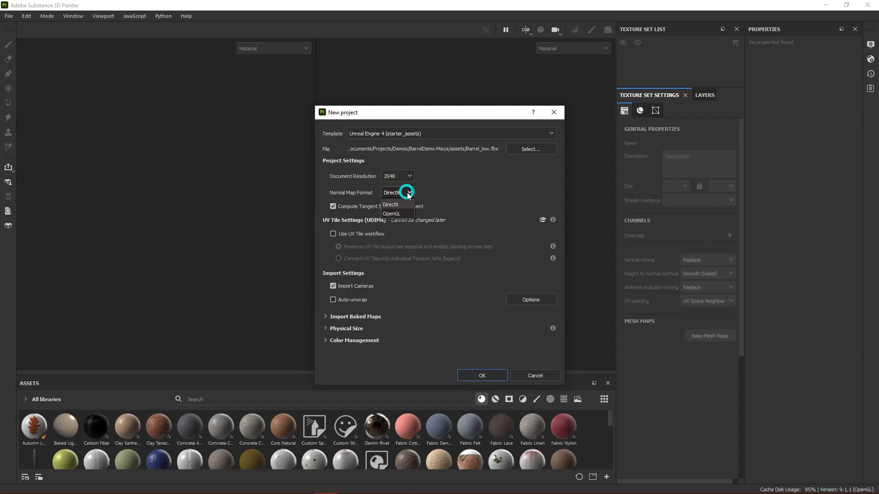
pyautogui.click(428, 134)
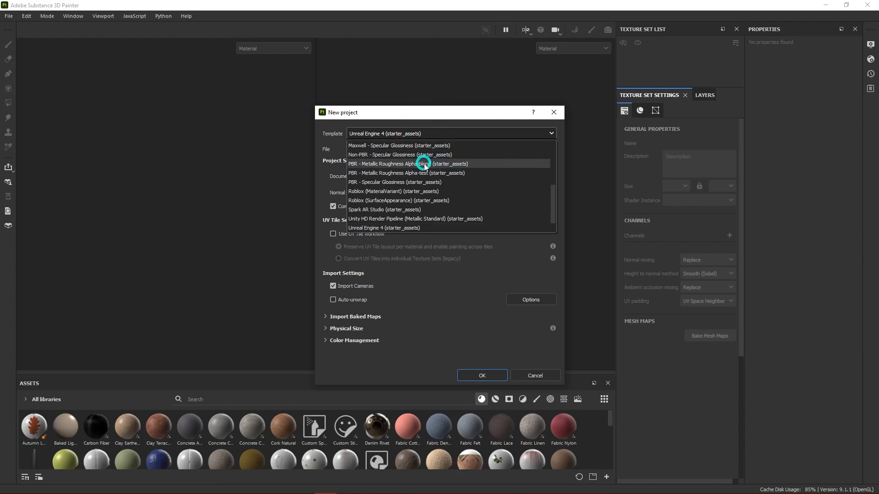
pyautogui.click(435, 115)
pyautogui.click(409, 192)
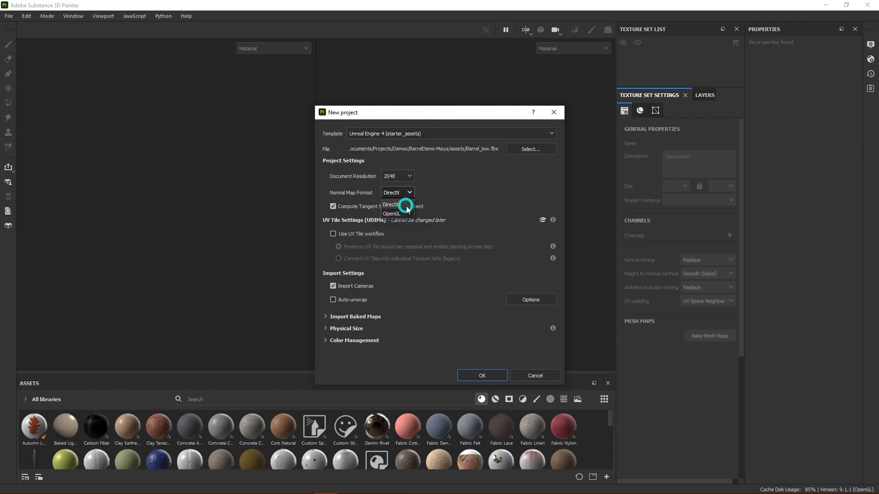
pyautogui.click(406, 207)
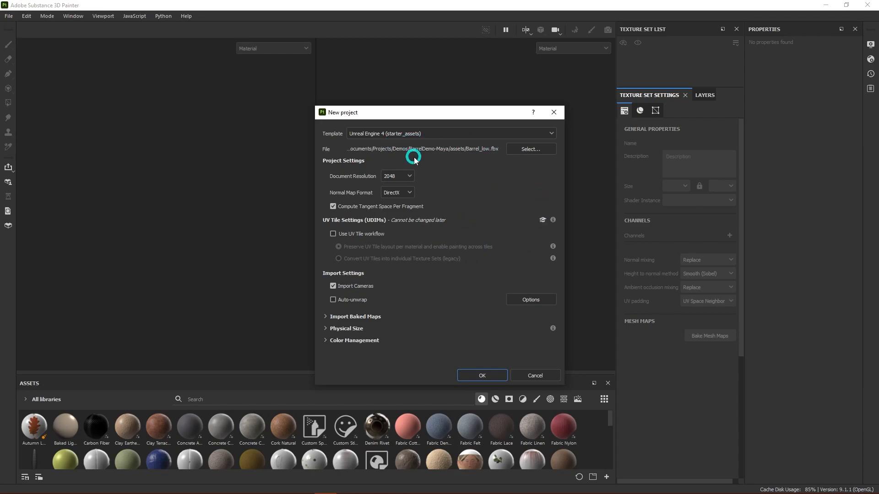
pyautogui.click(410, 176)
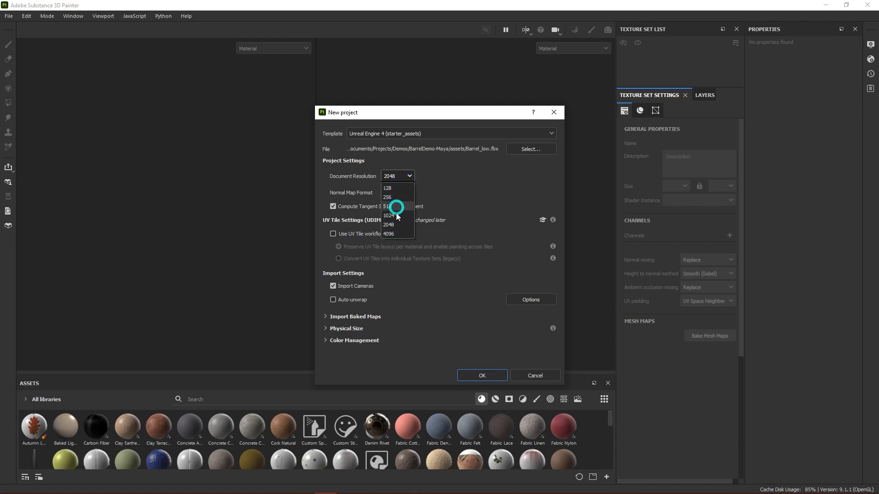
pyautogui.click(480, 180)
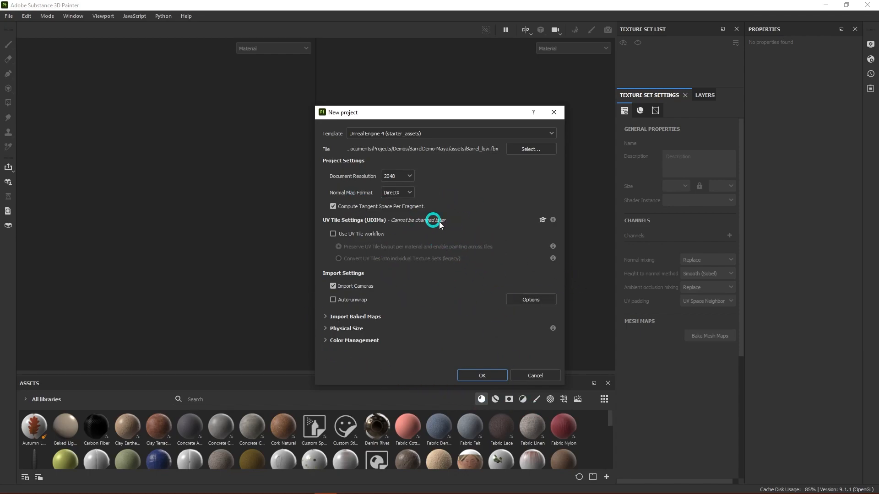
pyautogui.click(486, 375)
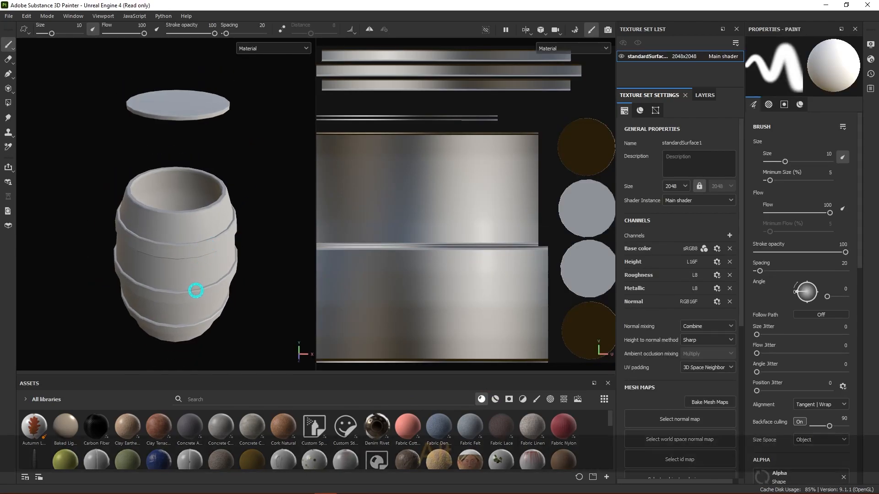
# - Examine the imported barrel and its lid from several angles and distances in the 3D view
pyautogui.moveTo(196, 291)
pyautogui.keyDown('alt'); pyautogui.mouseDown()
pyautogui.moveTo(265, 229)
pyautogui.moveTo(208, 261)
pyautogui.moveTo(225, 198)
pyautogui.moveTo(209, 224)
pyautogui.mouseUp(); pyautogui.keyUp('alt')
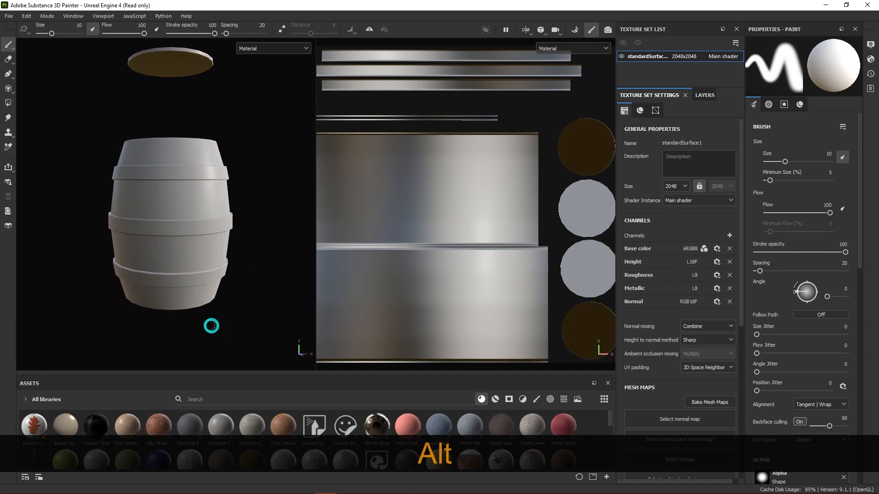
pyautogui.press('alt')
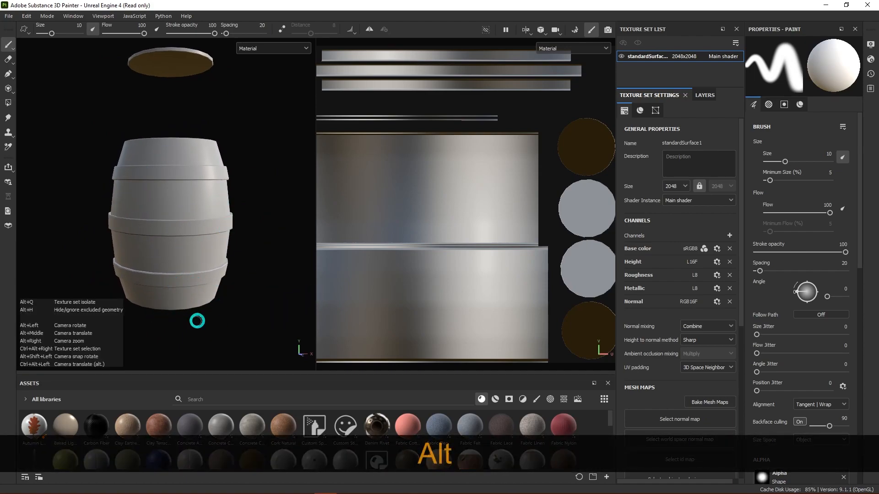
pyautogui.keyDown('alt'); pyautogui.moveTo(165, 300); pyautogui.dragTo(217, 255); pyautogui.keyUp('alt')
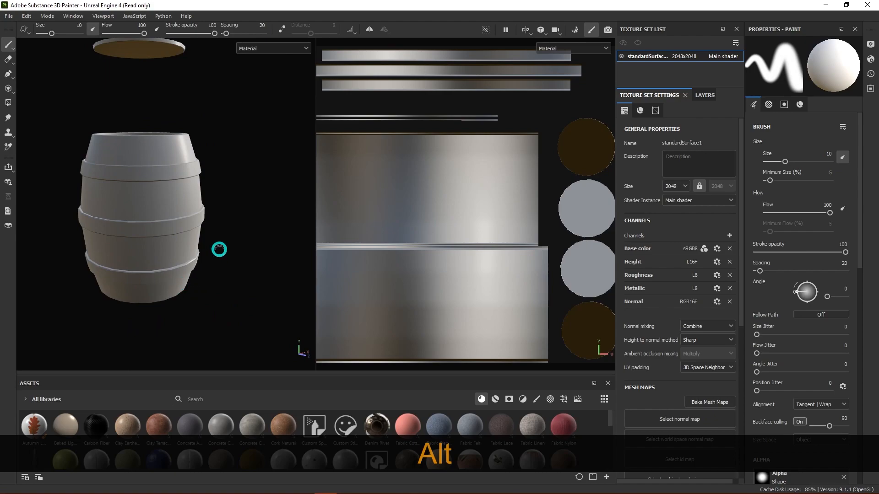
pyautogui.keyDown('alt'); pyautogui.moveTo(166, 199); pyautogui.dragTo(188, 225, button='middle'); pyautogui.keyUp('alt')
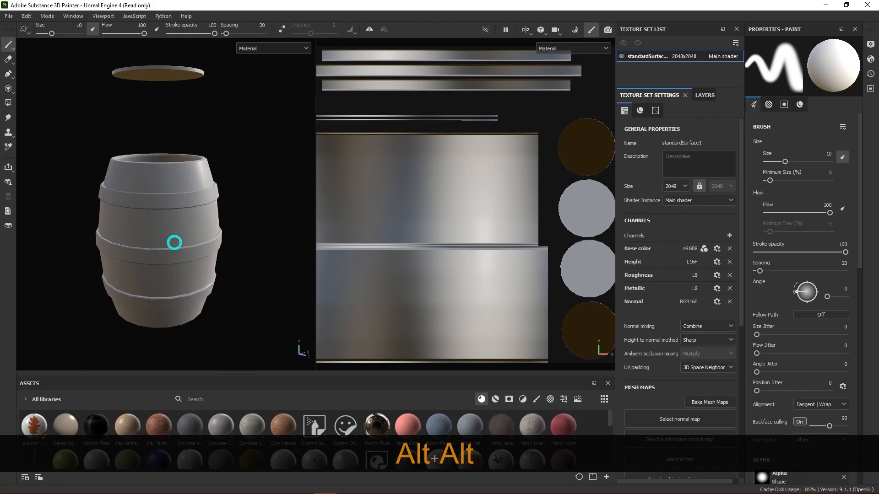
pyautogui.keyDown('alt'); pyautogui.moveTo(177, 225); pyautogui.dragTo(163, 242, button='right'); pyautogui.keyUp('alt')
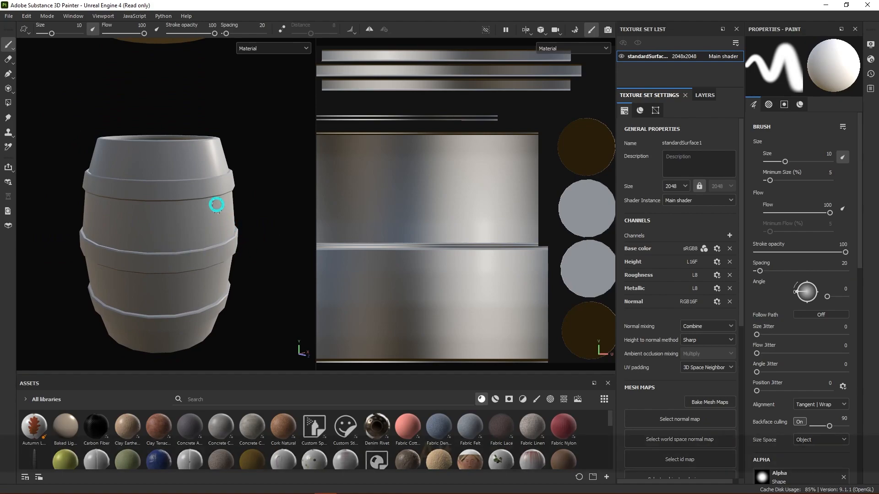
pyautogui.keyDown('alt'); pyautogui.moveTo(216, 205); pyautogui.dragTo(232, 248); pyautogui.keyUp('alt')
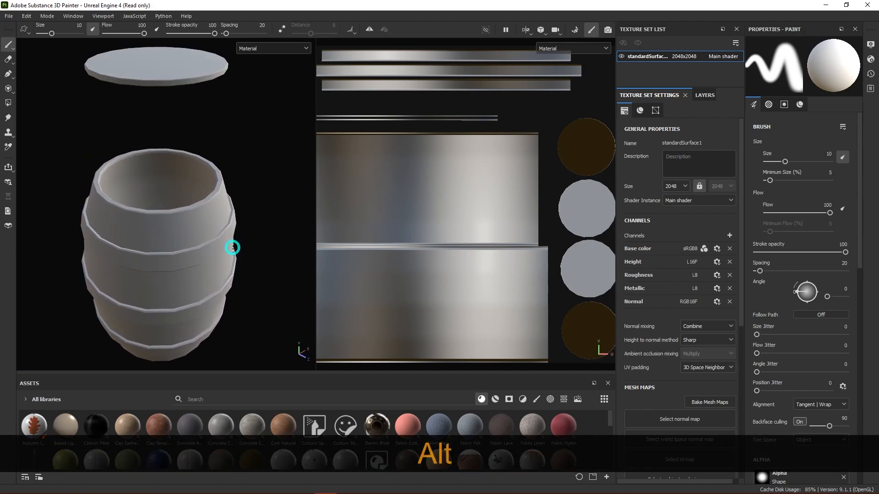
# - Rotate the environment lighting around the barrel so its front is lit more brightly
pyautogui.press('shift')
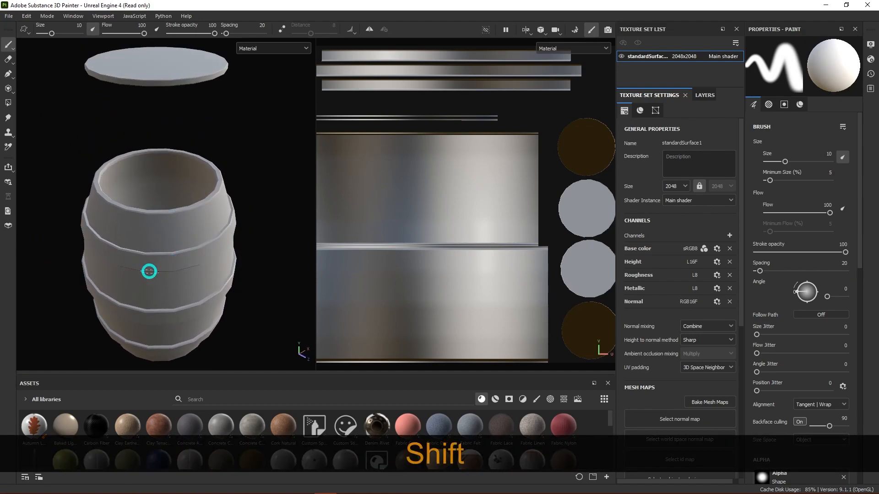
pyautogui.keyDown('shift'); pyautogui.moveTo(149, 272); pyautogui.dragTo(190, 287, button='right'); pyautogui.keyUp('shift')
pyautogui.keyDown('shift'); pyautogui.moveTo(248, 292); pyautogui.dragTo(215, 287, button='right'); pyautogui.keyUp('shift')
# - Examine the whole UV layout in the 2D view and the relit barrel in the 3D view
pyautogui.scroll(-1, 455, 241)
pyautogui.scroll(-1, 456, 242)
pyautogui.scroll(1, 451, 241)
pyautogui.keyDown('alt'); pyautogui.moveTo(257, 288); pyautogui.dragTo(239, 271); pyautogui.keyUp('alt')
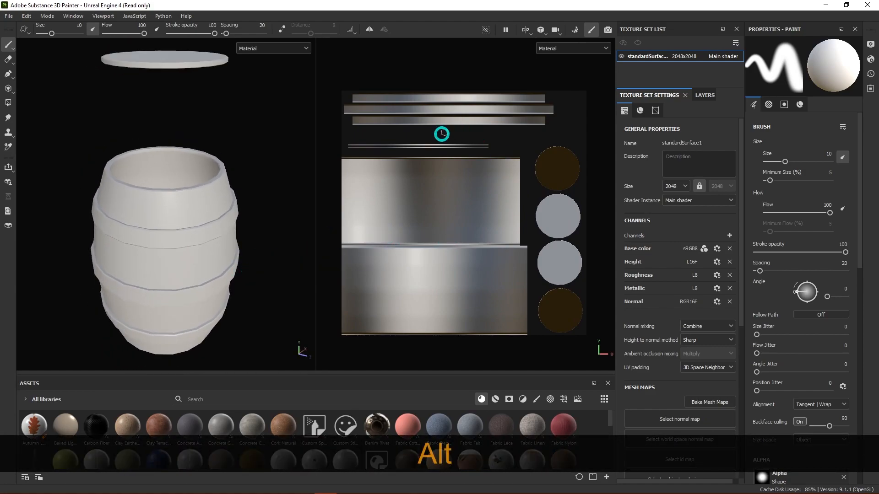
pyautogui.keyDown('alt'); pyautogui.moveTo(261, 208); pyautogui.dragTo(252, 236); pyautogui.keyUp('alt')
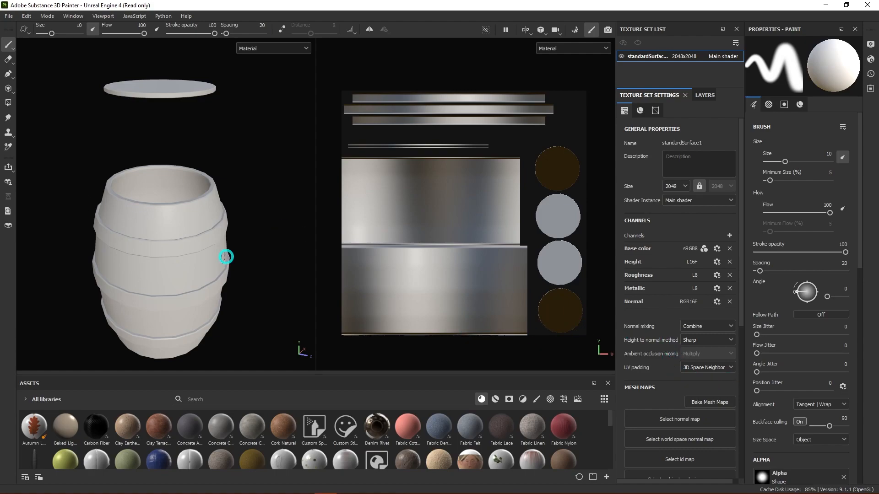
pyautogui.keyDown('alt'); pyautogui.moveTo(209, 244); pyautogui.dragTo(259, 249); pyautogui.keyUp('alt')
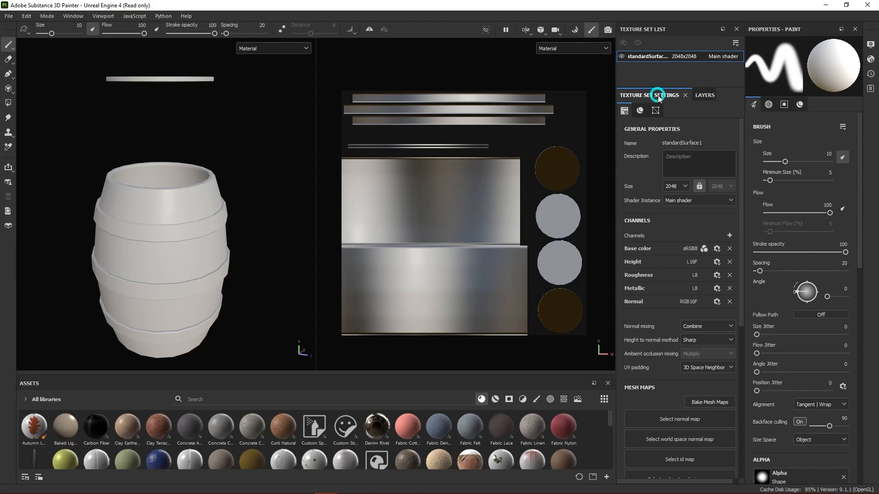
# - Check the Layers panel and open mesh map baking for the standardSurface1 texture set
pyautogui.click(704, 95)
pyautogui.click(663, 96)
pyautogui.click(73, 16)
pyautogui.moveTo(90, 27)
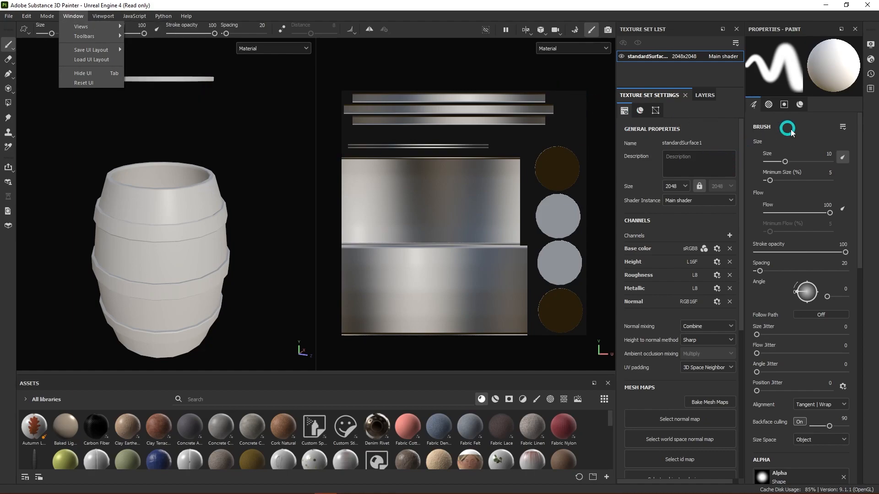
pyautogui.click(710, 402)
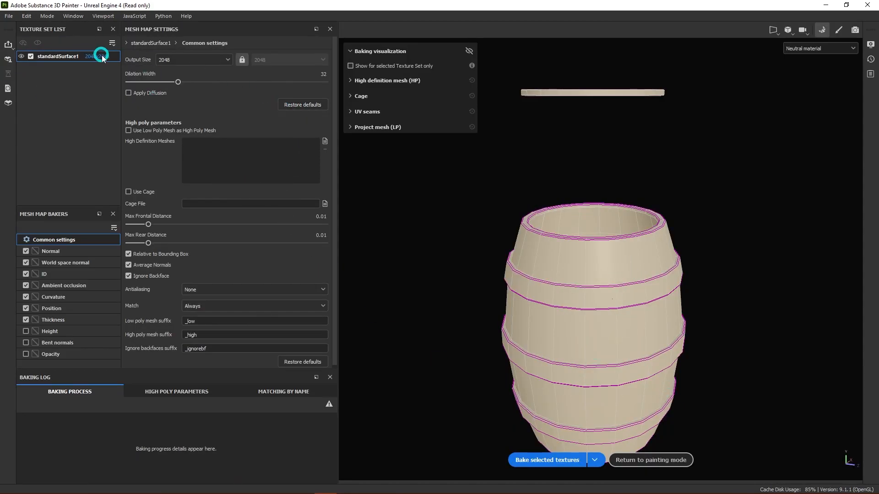
# - Include the Height and Bent normals maps in the bake and load Barrel_high.fbx as the high definition mesh
pyautogui.click(26, 343)
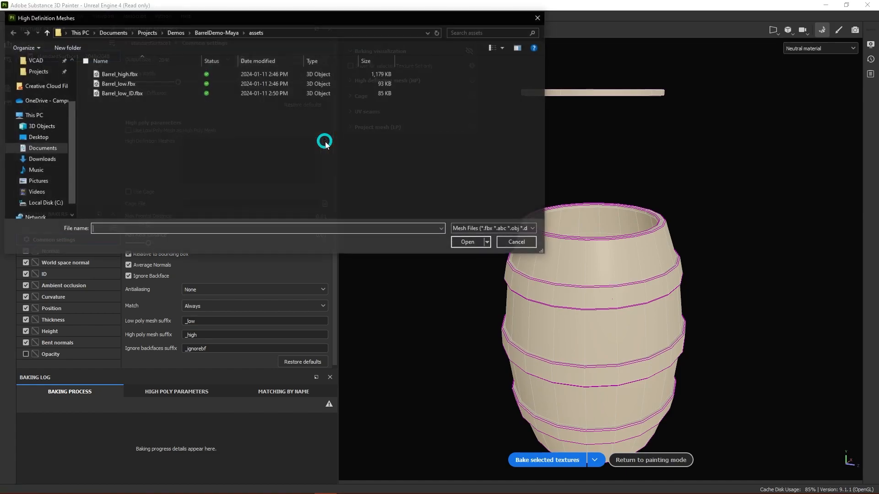
pyautogui.click(124, 74)
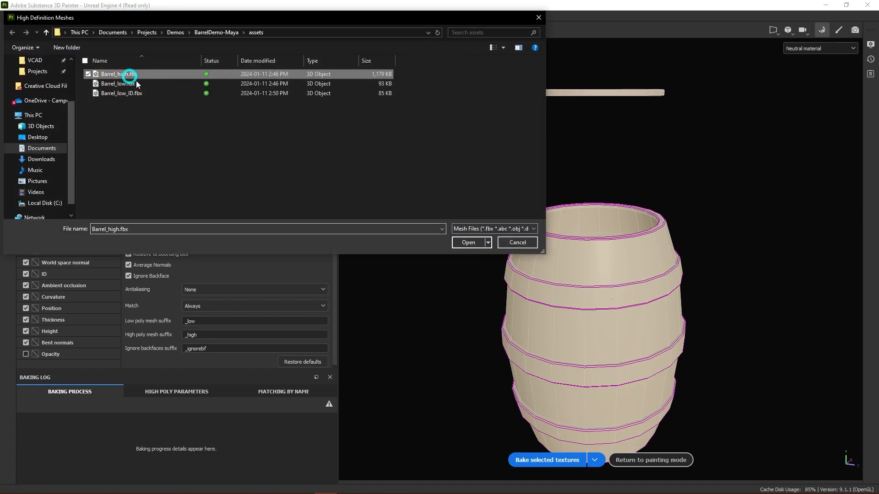
pyautogui.click(476, 245)
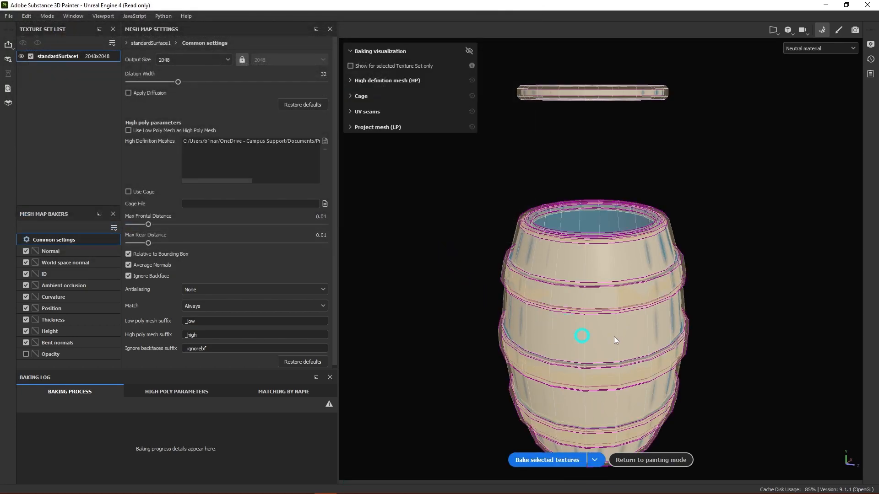
# - Try Max Frontal Distance values of 0.0037, 0.006 and 0.0191 to compare how the cage encloses the barrel
pyautogui.keyDown('alt'); pyautogui.moveTo(732, 343); pyautogui.dragTo(732, 318, button='middle'); pyautogui.keyUp('alt')
pyautogui.keyDown('alt'); pyautogui.moveTo(703, 357); pyautogui.dragTo(714, 324); pyautogui.keyUp('alt')
pyautogui.moveTo(148, 225)
pyautogui.mouseDown()
pyautogui.moveTo(190, 229)
pyautogui.moveTo(140, 228)
pyautogui.mouseUp()
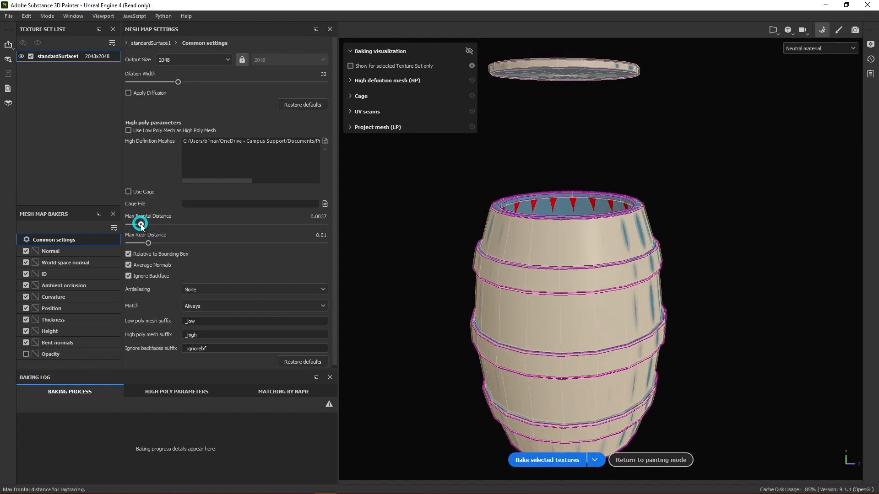
pyautogui.moveTo(141, 227); pyautogui.dragTo(144, 226)
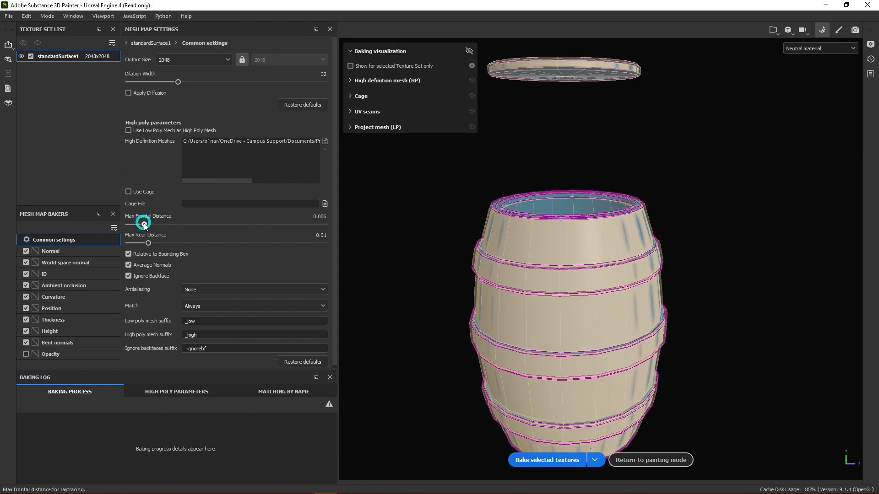
pyautogui.moveTo(144, 225)
pyautogui.mouseDown()
pyautogui.moveTo(138, 224)
pyautogui.moveTo(156, 225)
pyautogui.mouseUp()
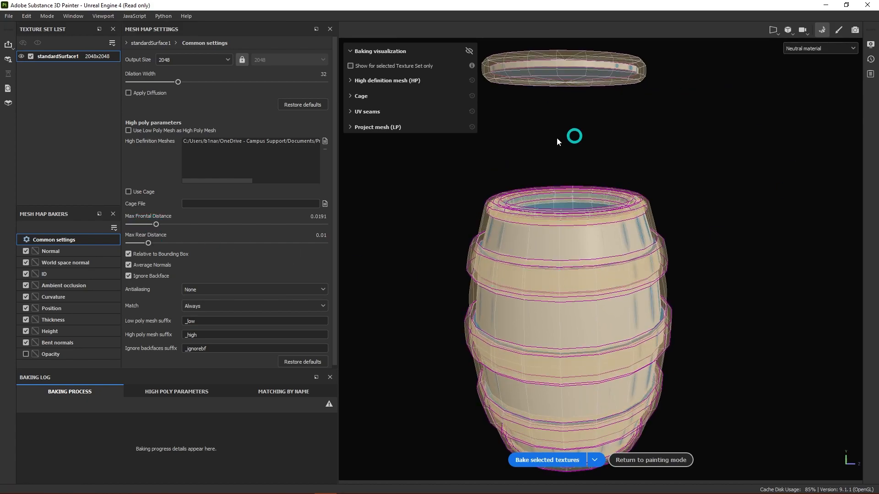
# - Reduce the Max Frontal Distance to 0.006 and 0.0049 to test a tighter cage around the barrel
pyautogui.moveTo(723, 350)
pyautogui.keyDown('alt'); pyautogui.mouseDown()
pyautogui.moveTo(710, 382)
pyautogui.moveTo(761, 372)
pyautogui.moveTo(648, 388)
pyautogui.moveTo(746, 375)
pyautogui.moveTo(762, 386)
pyautogui.moveTo(767, 379)
pyautogui.moveTo(769, 363)
pyautogui.moveTo(710, 348)
pyautogui.mouseUp(); pyautogui.keyUp('alt')
pyautogui.keyDown('alt'); pyautogui.moveTo(711, 348); pyautogui.dragTo(713, 321, button='middle'); pyautogui.keyUp('alt')
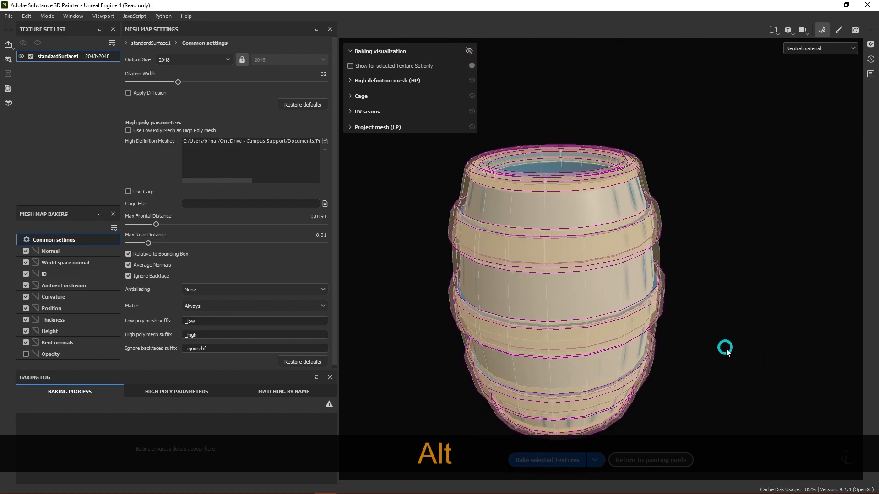
pyautogui.scroll(-1, 554, 309)
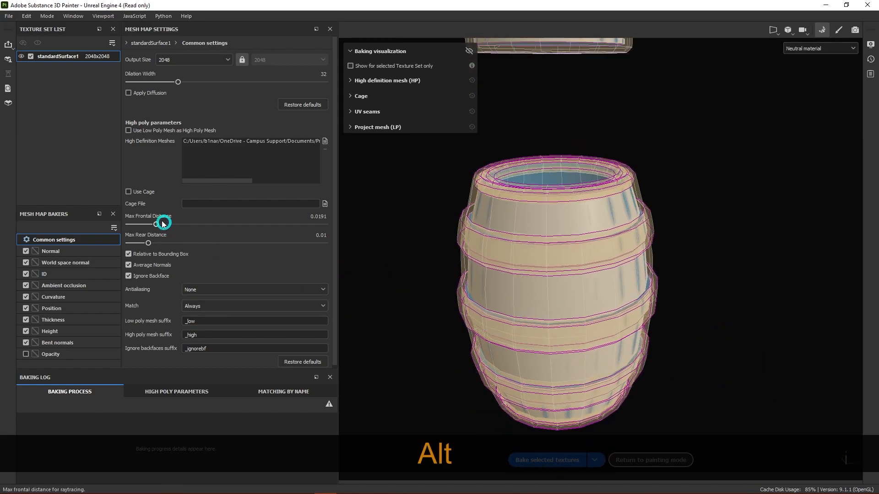
pyautogui.moveTo(156, 225); pyautogui.dragTo(145, 225)
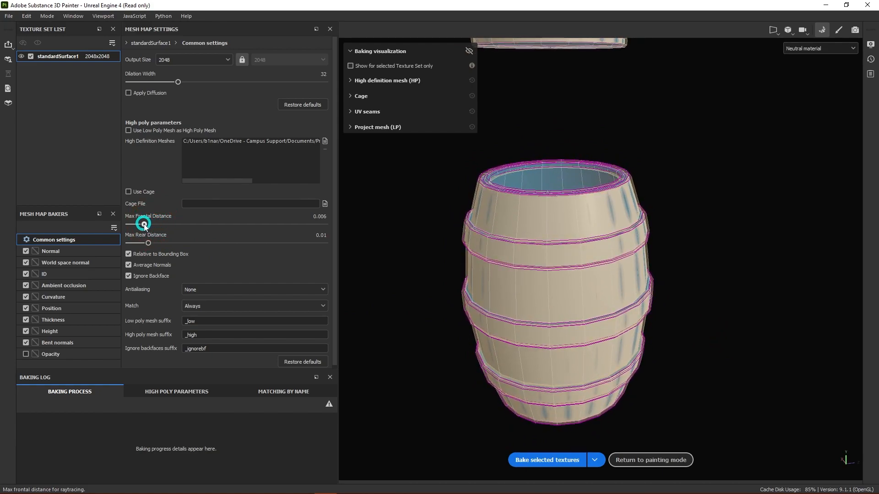
pyautogui.moveTo(145, 226); pyautogui.dragTo(143, 226)
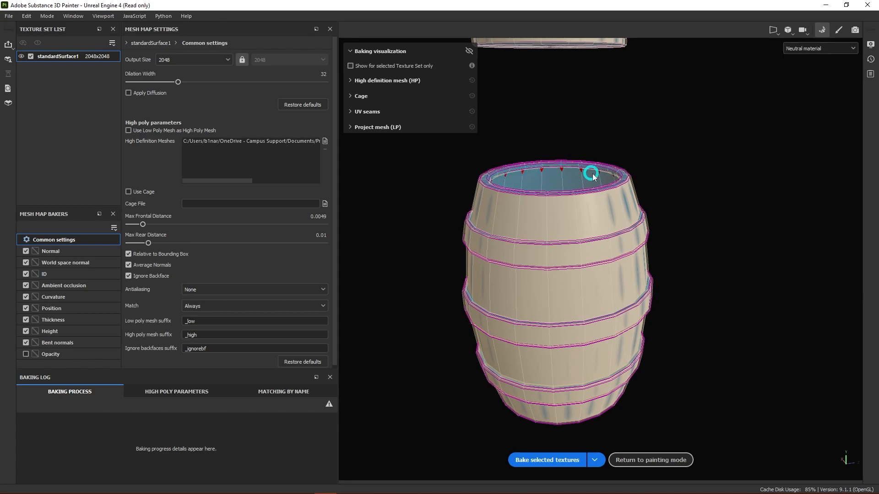
# - Check the barrel's interior for cage intersections and set the Max Frontal Distance to 0.0088
pyautogui.keyDown('alt'); pyautogui.moveTo(752, 282); pyautogui.dragTo(785, 332); pyautogui.keyUp('alt')
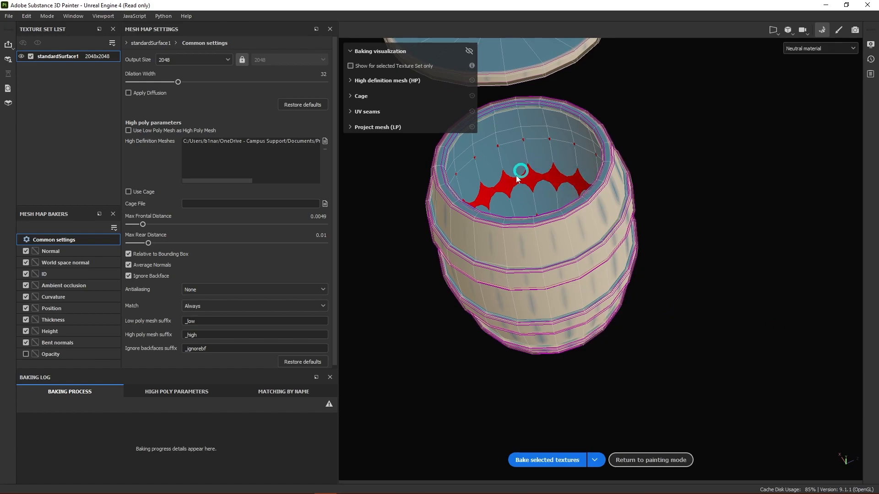
pyautogui.moveTo(710, 337)
pyautogui.keyDown('alt'); pyautogui.mouseDown()
pyautogui.moveTo(783, 317)
pyautogui.moveTo(723, 340)
pyautogui.mouseUp(); pyautogui.keyUp('alt')
pyautogui.moveTo(143, 225); pyautogui.dragTo(147, 224)
pyautogui.keyDown('alt'); pyautogui.moveTo(459, 330); pyautogui.dragTo(646, 306); pyautogui.keyUp('alt')
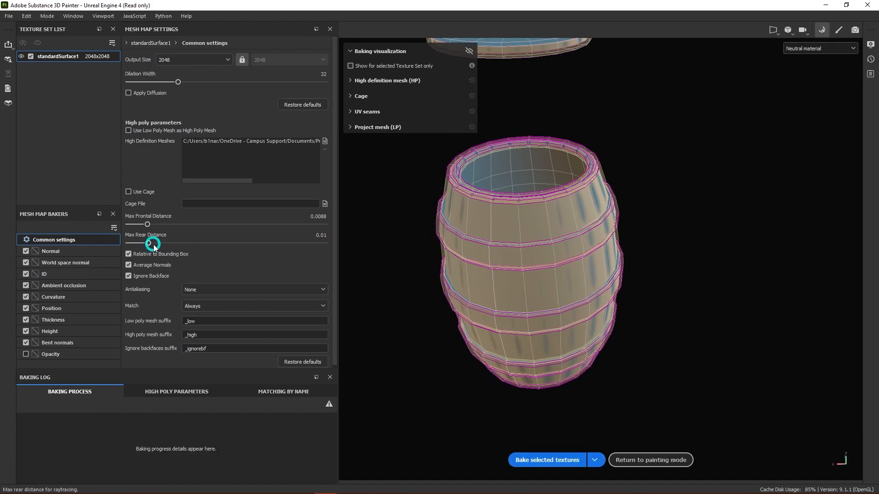
# - Try a Max Rear Distance of 0, undo it, and review the Height baker's settings
pyautogui.moveTo(151, 246); pyautogui.dragTo(117, 242)
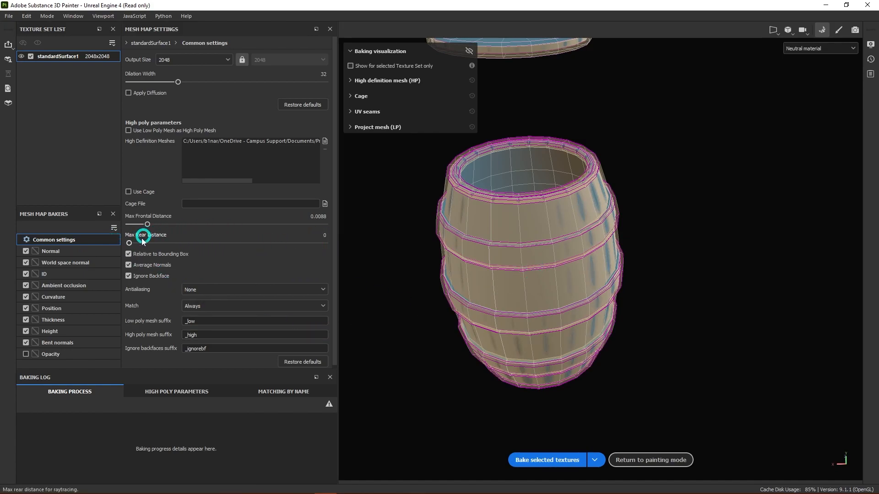
pyautogui.hotkey('ctrl', 'z')
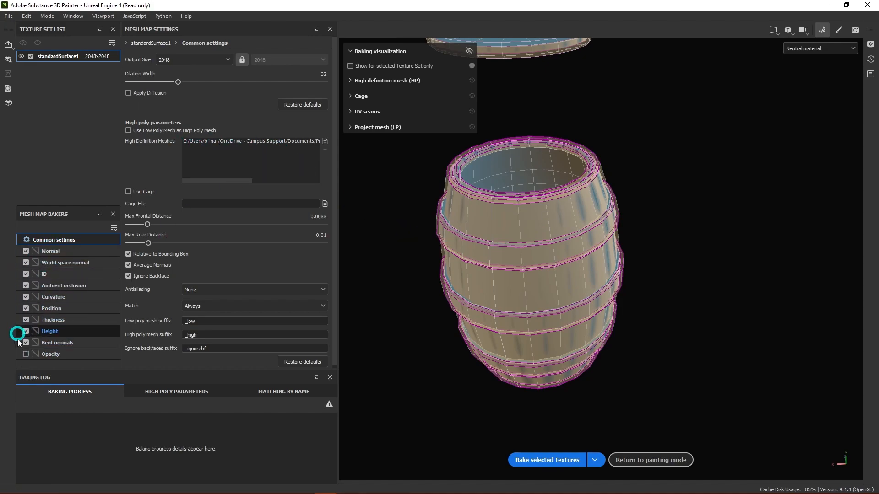
pyautogui.click(56, 332)
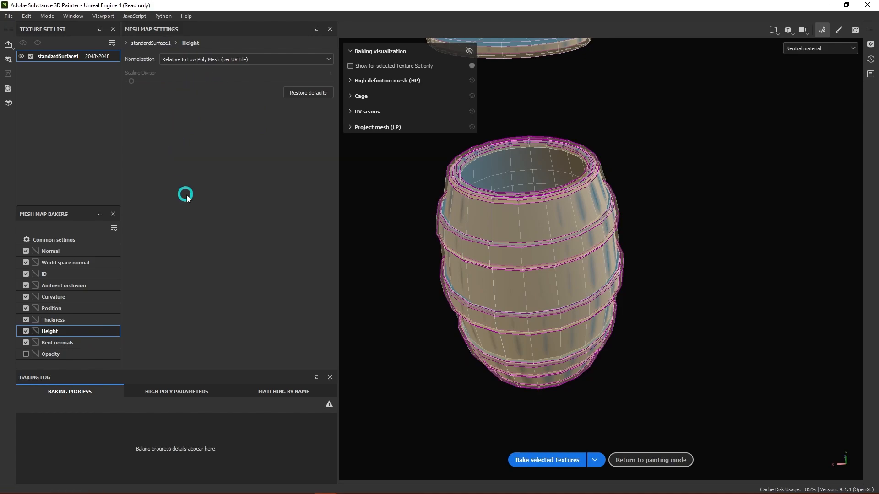
pyautogui.click(54, 240)
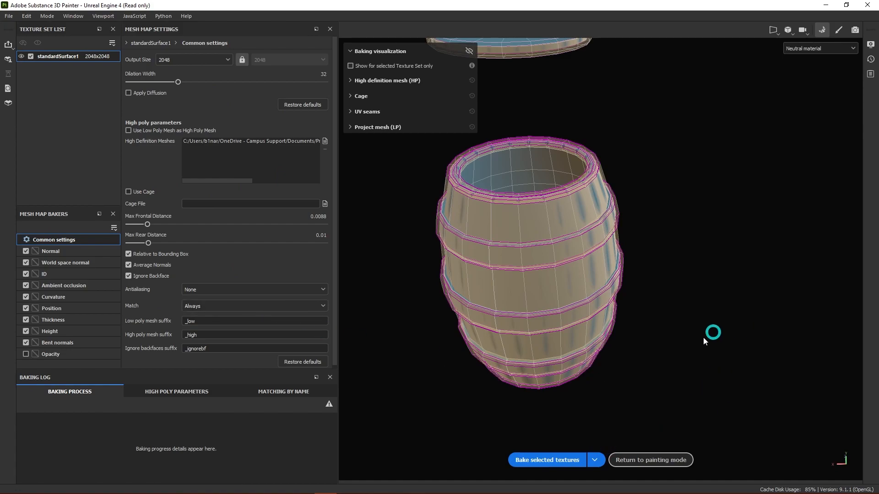
# - Bake the selected mesh maps for the barrel and return to painting mode
pyautogui.keyDown('alt'); pyautogui.moveTo(677, 365); pyautogui.dragTo(668, 375); pyautogui.keyUp('alt')
pyautogui.click(537, 461)
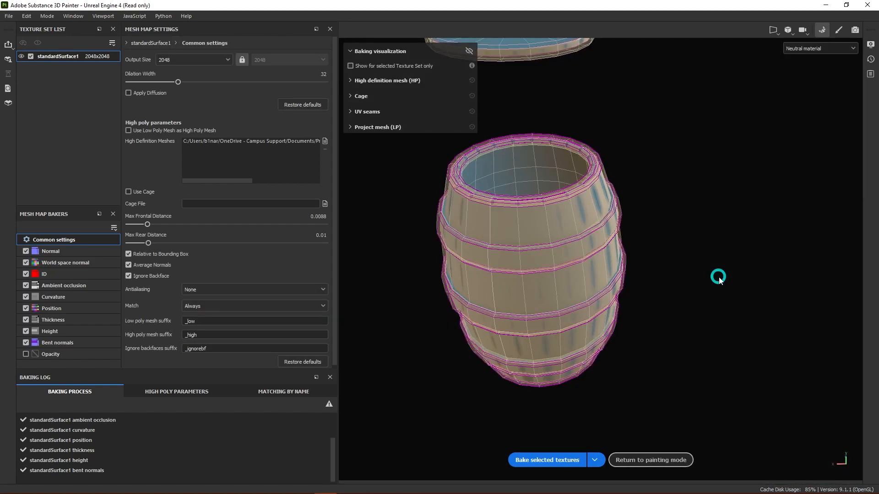
pyautogui.click(657, 462)
# - Examine the baked normal and shading detail on the barrel's rim, bands and staves from several angles and distances
pyautogui.moveTo(179, 287)
pyautogui.keyDown('alt'); pyautogui.mouseDown()
pyautogui.moveTo(208, 269)
pyautogui.moveTo(226, 287)
pyautogui.mouseUp(); pyautogui.keyUp('alt')
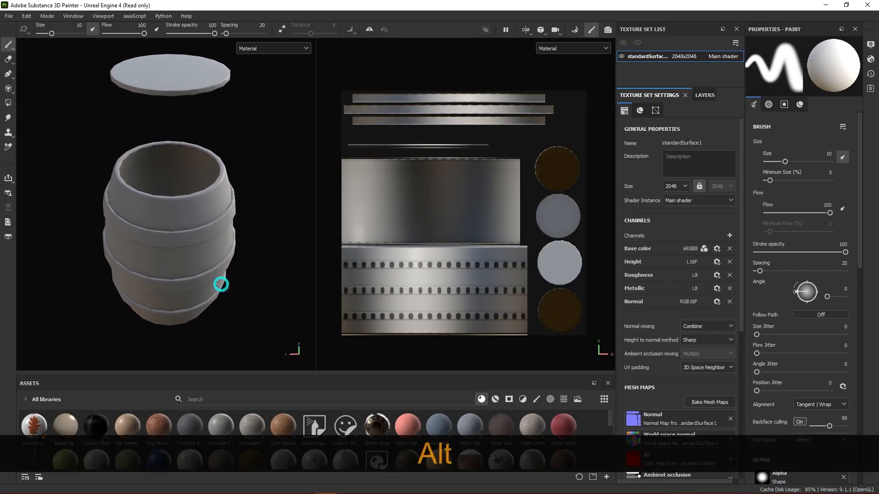
pyautogui.keyDown('alt'); pyautogui.moveTo(226, 287); pyautogui.dragTo(208, 271, button='right'); pyautogui.keyUp('alt')
pyautogui.keyDown('alt'); pyautogui.moveTo(208, 270); pyautogui.dragTo(207, 290); pyautogui.keyUp('alt')
pyautogui.keyDown('alt'); pyautogui.moveTo(208, 291); pyautogui.dragTo(286, 238, button='middle'); pyautogui.keyUp('alt')
pyautogui.moveTo(285, 238)
pyautogui.keyDown('alt'); pyautogui.mouseDown()
pyautogui.moveTo(251, 277)
pyautogui.moveTo(227, 332)
pyautogui.moveTo(249, 192)
pyautogui.moveTo(294, 173)
pyautogui.moveTo(294, 214)
pyautogui.moveTo(351, 188)
pyautogui.moveTo(155, 257)
pyautogui.moveTo(268, 243)
pyautogui.moveTo(170, 281)
pyautogui.moveTo(276, 177)
pyautogui.moveTo(176, 246)
pyautogui.moveTo(181, 224)
pyautogui.moveTo(212, 233)
pyautogui.moveTo(153, 261)
pyautogui.moveTo(207, 231)
pyautogui.moveTo(206, 204)
pyautogui.moveTo(219, 249)
pyautogui.moveTo(276, 247)
pyautogui.moveTo(314, 221)
pyautogui.moveTo(308, 200)
pyautogui.moveTo(182, 251)
pyautogui.mouseUp(); pyautogui.keyUp('alt')
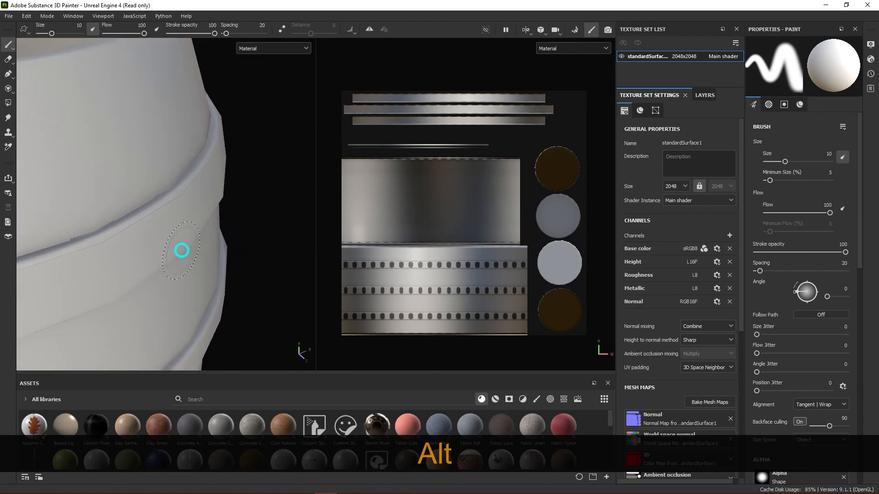
pyautogui.keyDown('alt'); pyautogui.scroll(-4, 182, 250); pyautogui.keyUp('alt')
pyautogui.keyDown('alt'); pyautogui.moveTo(165, 275); pyautogui.dragTo(227, 217, button='middle'); pyautogui.keyUp('alt')
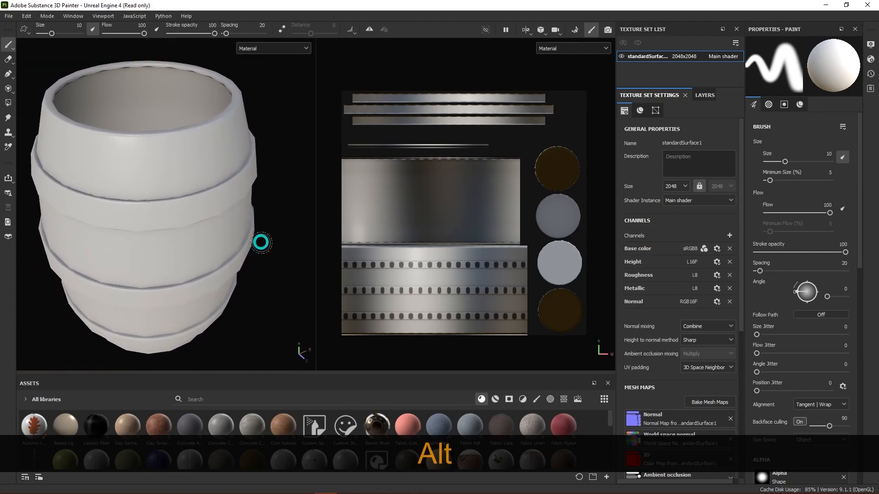
pyautogui.keyDown('alt'); pyautogui.scroll(3, 262, 247); pyautogui.keyUp('alt')
pyautogui.moveTo(263, 251)
pyautogui.keyDown('alt'); pyautogui.mouseDown()
pyautogui.moveTo(281, 231)
pyautogui.moveTo(237, 281)
pyautogui.moveTo(285, 215)
pyautogui.moveTo(301, 160)
pyautogui.moveTo(227, 265)
pyautogui.moveTo(235, 243)
pyautogui.moveTo(253, 265)
pyautogui.mouseUp(); pyautogui.keyUp('alt')
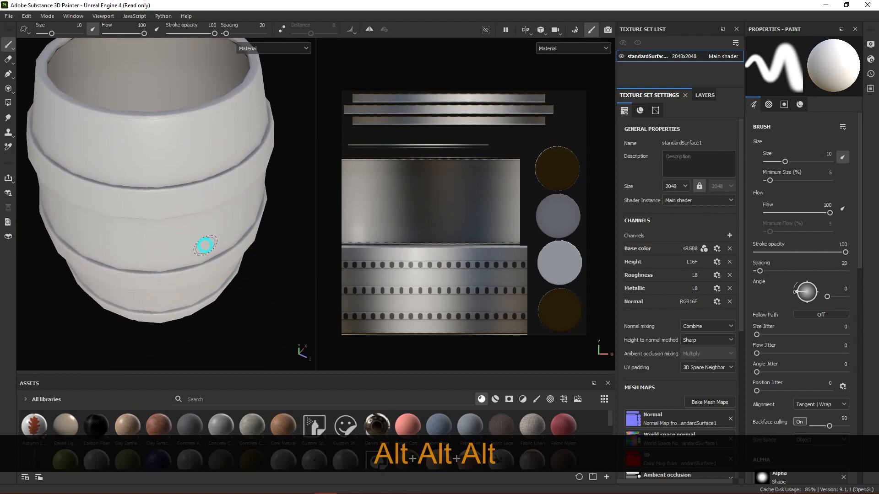
pyautogui.keyDown('alt'); pyautogui.moveTo(204, 243); pyautogui.dragTo(213, 263); pyautogui.keyUp('alt')
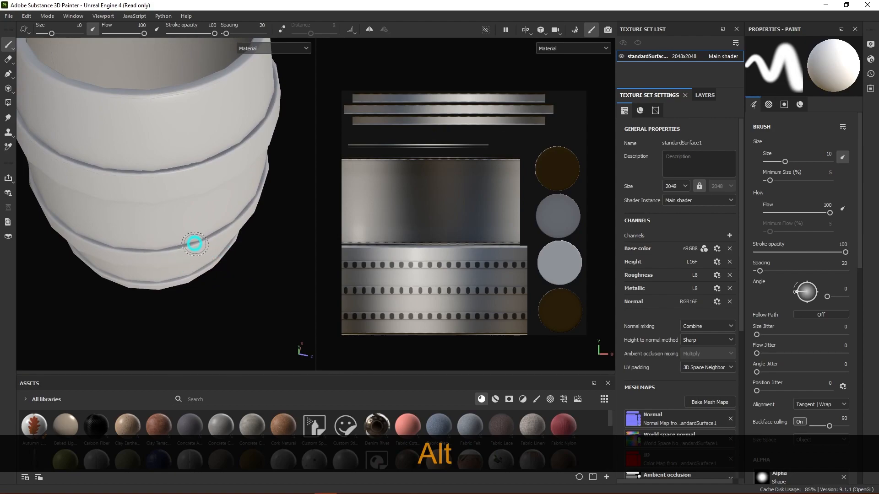
pyautogui.keyDown('alt'); pyautogui.moveTo(162, 244); pyautogui.dragTo(255, 212); pyautogui.keyUp('alt')
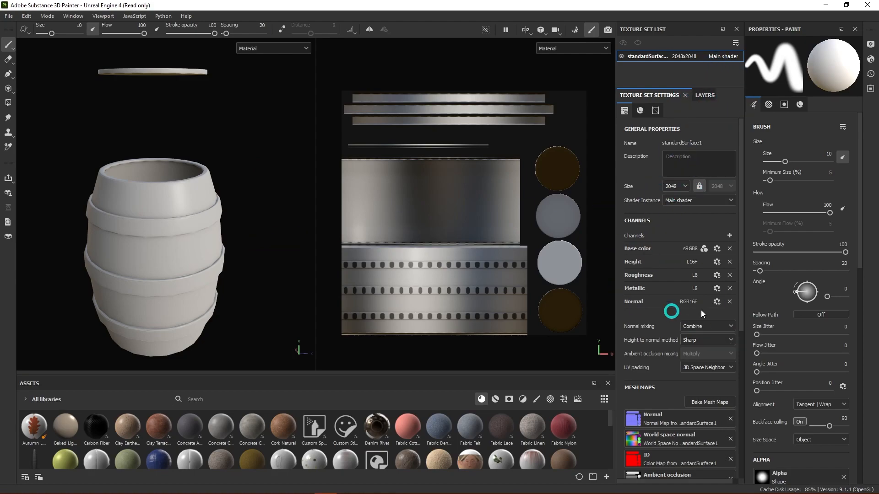
# - Add a fill layer above Layer 1 with a bright red base color and inspect it on the barrel
pyautogui.click(703, 97)
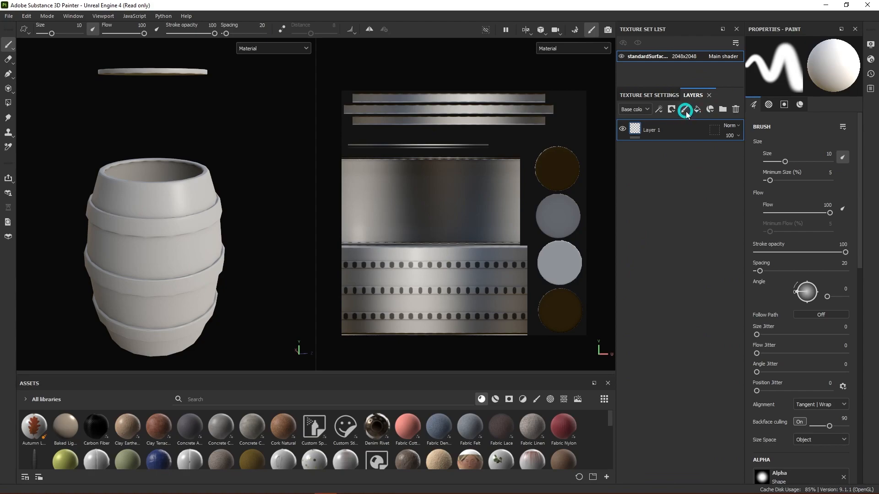
pyautogui.click(694, 111)
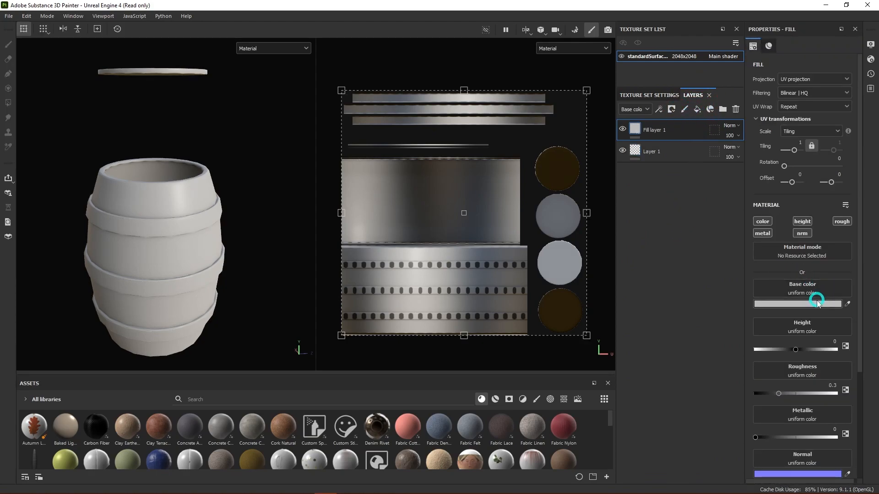
pyautogui.click(813, 304)
pyautogui.click(787, 339)
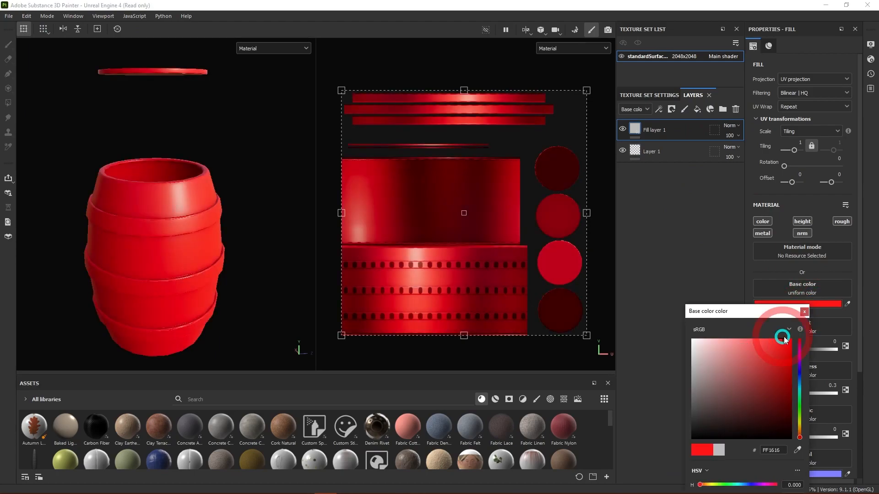
pyautogui.moveTo(265, 230)
pyautogui.keyDown('alt'); pyautogui.mouseDown()
pyautogui.moveTo(304, 253)
pyautogui.moveTo(304, 280)
pyautogui.moveTo(253, 265)
pyautogui.moveTo(261, 253)
pyautogui.mouseUp(); pyautogui.keyUp('alt')
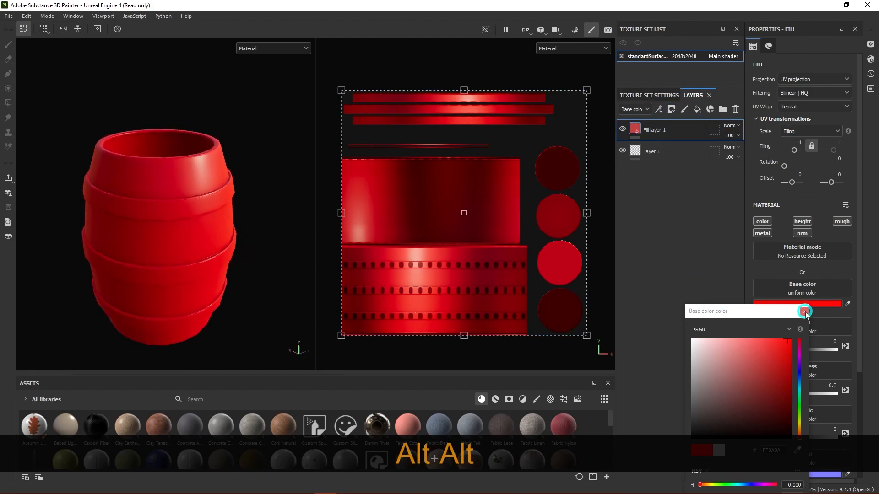
pyautogui.click(805, 312)
pyautogui.keyDown('alt'); pyautogui.moveTo(169, 177); pyautogui.dragTo(256, 261); pyautogui.keyUp('alt')
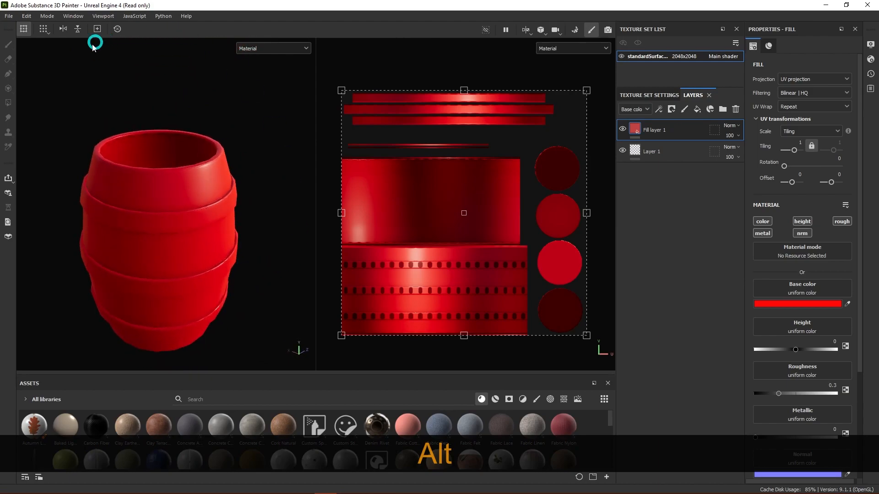
# - Review the mesh file choices in the project configuration without replacing the current mesh
pyautogui.click(26, 16)
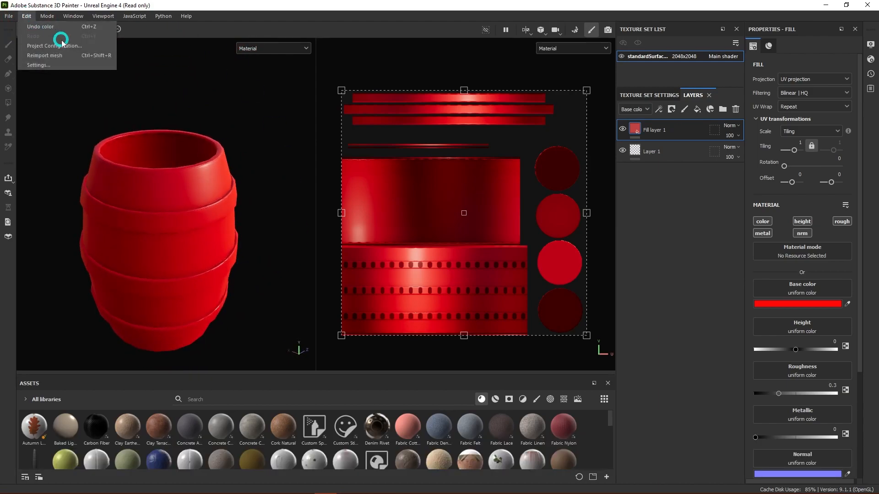
pyautogui.click(83, 46)
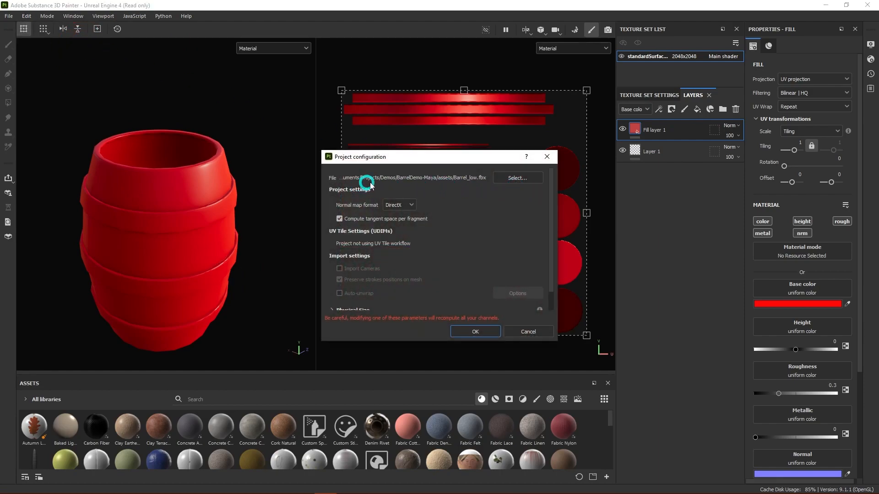
pyautogui.click(527, 179)
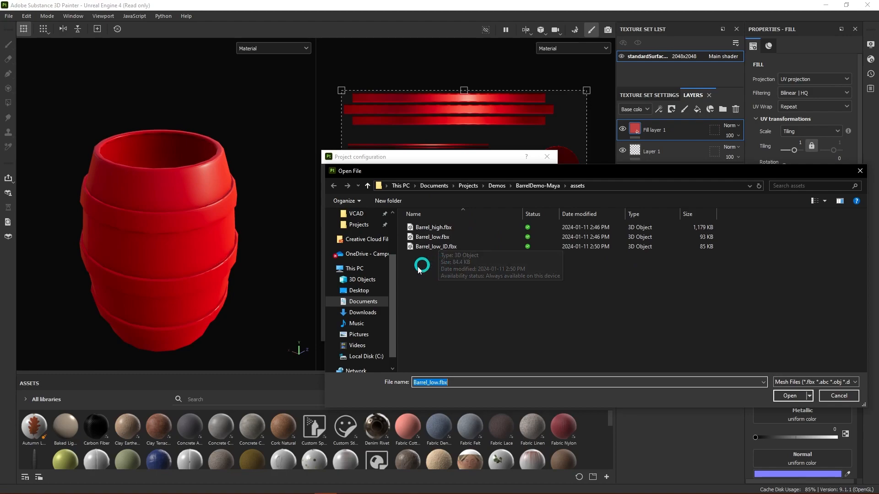
pyautogui.click(834, 396)
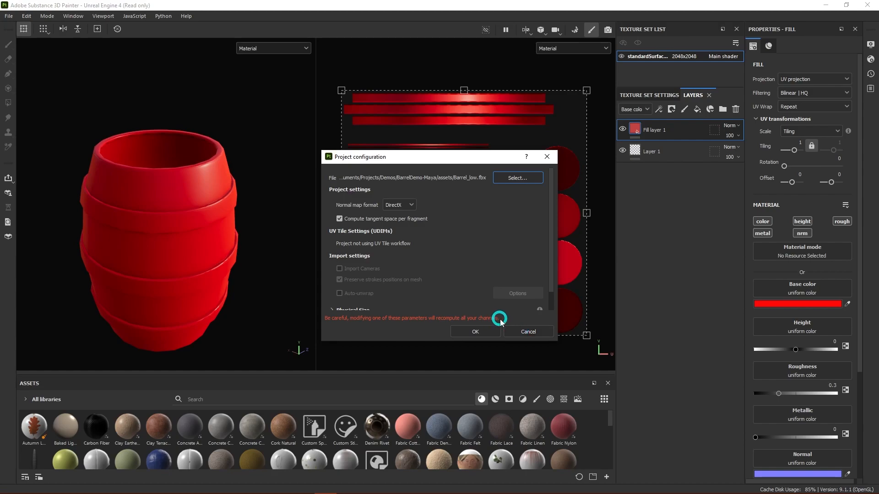
pyautogui.click(524, 332)
# - Delete the red fill layer and Layer 1 to empty the barrel's layer stack
pyautogui.keyDown('alt'); pyautogui.moveTo(157, 284); pyautogui.dragTo(284, 202); pyautogui.keyUp('alt')
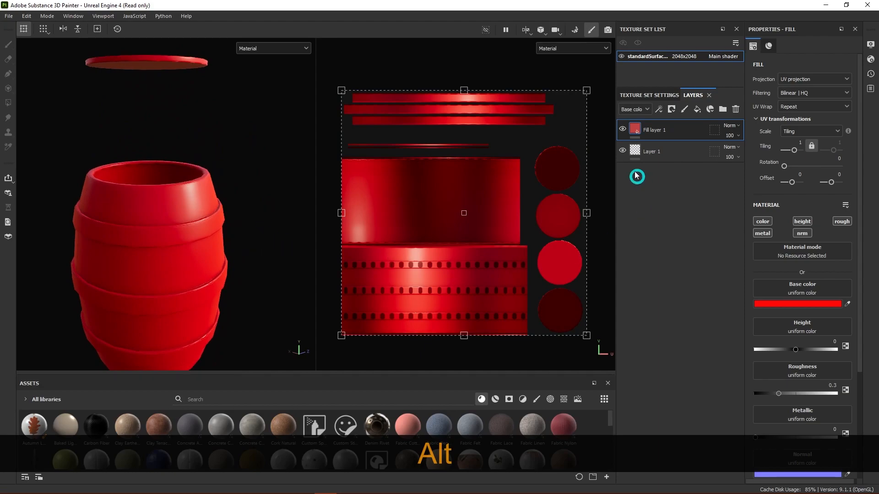
pyautogui.press('Delete')
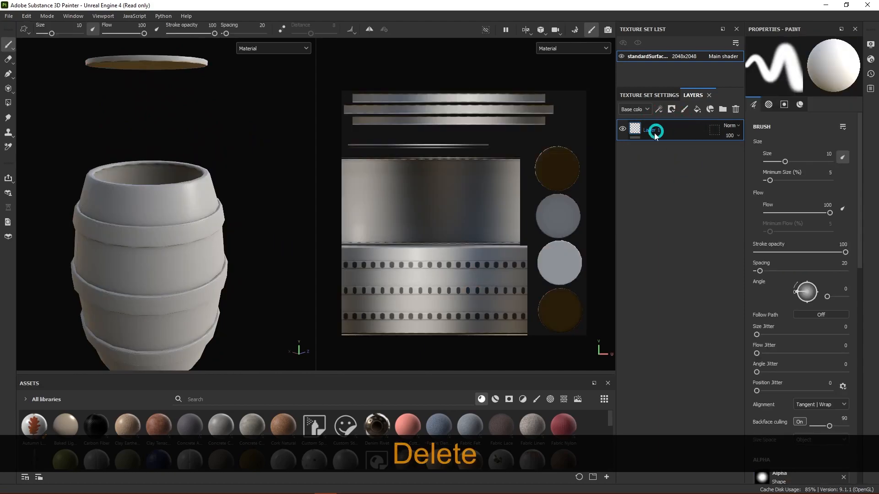
pyautogui.press('Delete')
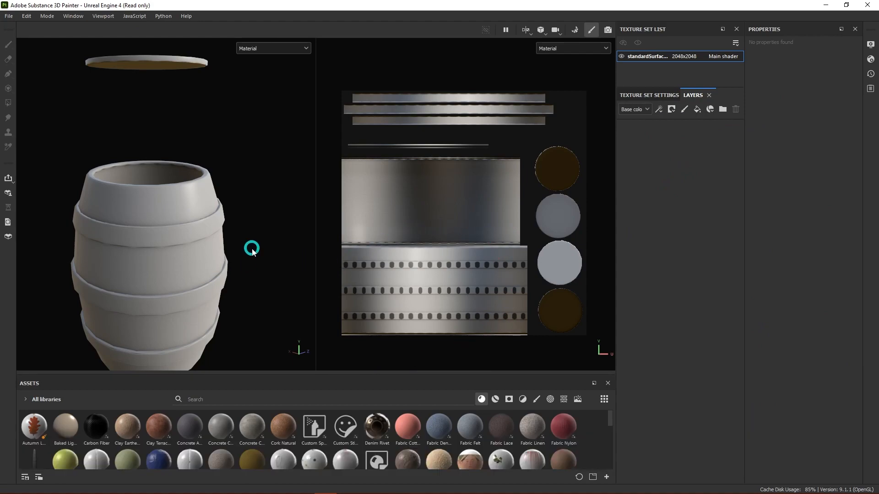
# - Add a fill layer to the barrel's empty layer stack and review its material properties
pyautogui.moveTo(252, 285)
pyautogui.keyDown('alt'); pyautogui.mouseDown()
pyautogui.moveTo(247, 269)
pyautogui.moveTo(267, 290)
pyautogui.moveTo(255, 290)
pyautogui.moveTo(250, 271)
pyautogui.mouseUp(); pyautogui.keyUp('alt')
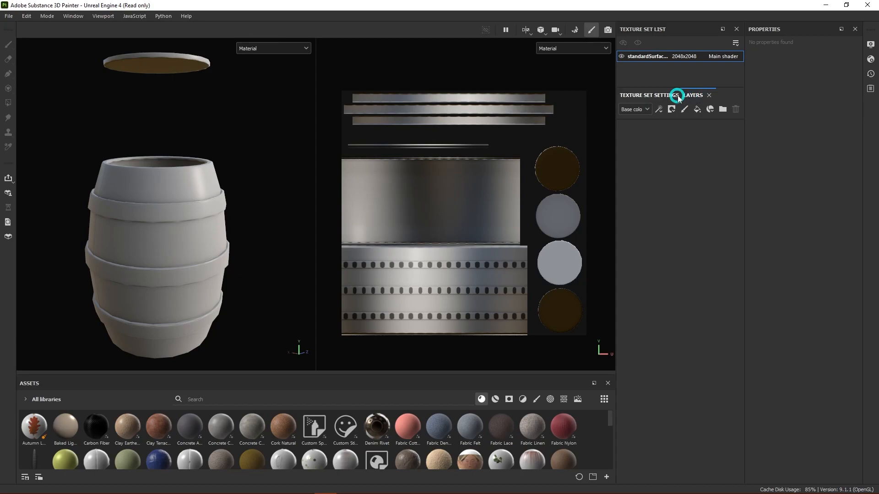
pyautogui.click(698, 110)
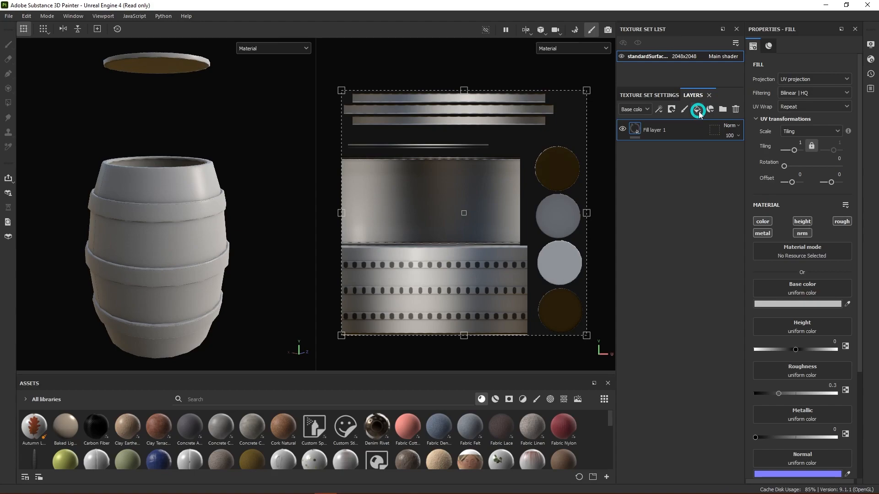
pyautogui.keyDown('alt'); pyautogui.moveTo(213, 265); pyautogui.dragTo(237, 240); pyautogui.keyUp('alt')
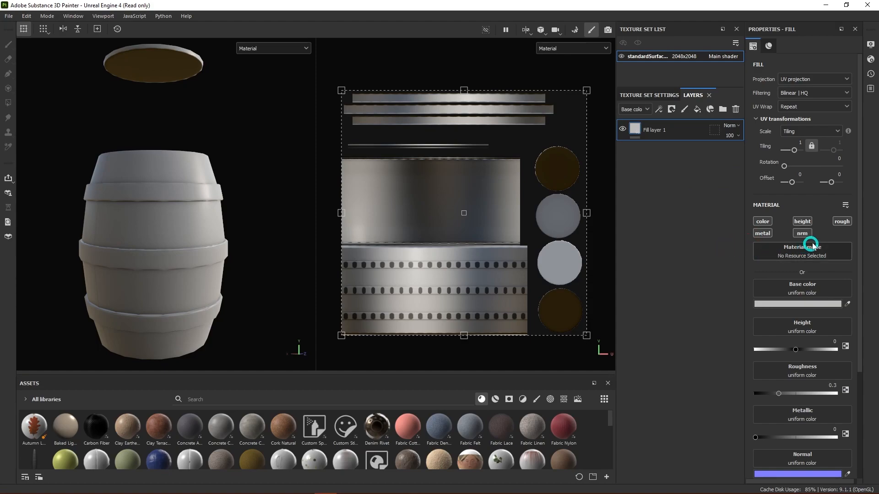
pyautogui.scroll(-2, 849, 323)
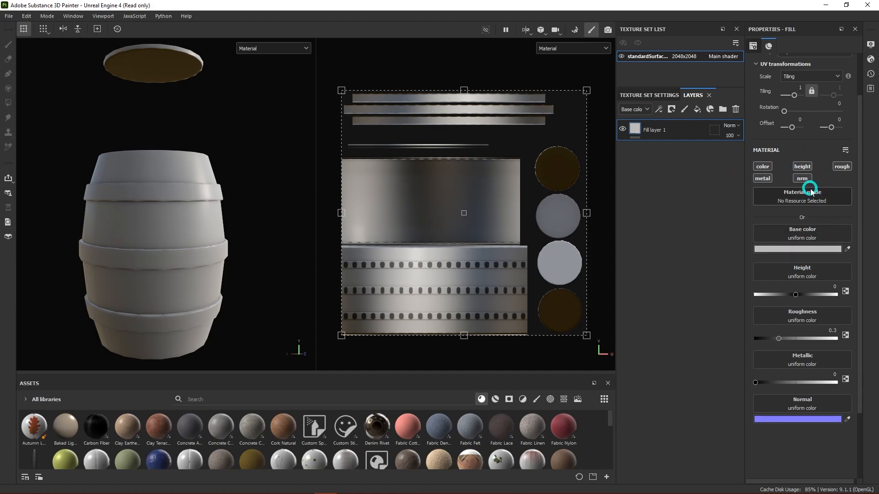
# - Add an Ambient occlusion channel to the barrel's texture set
pyautogui.click(644, 96)
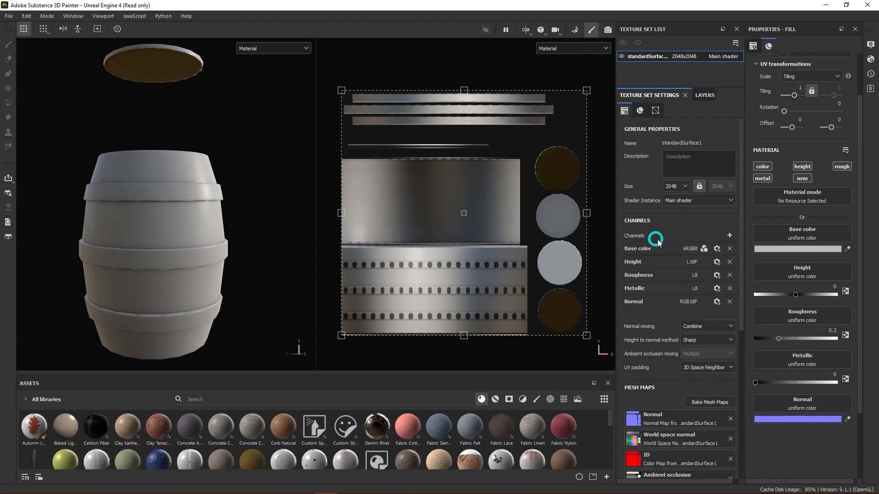
pyautogui.click(730, 236)
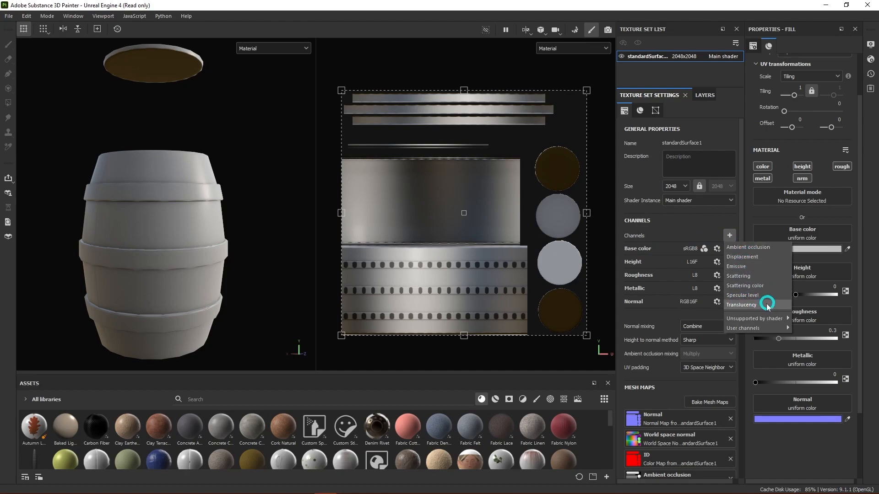
pyautogui.click(748, 247)
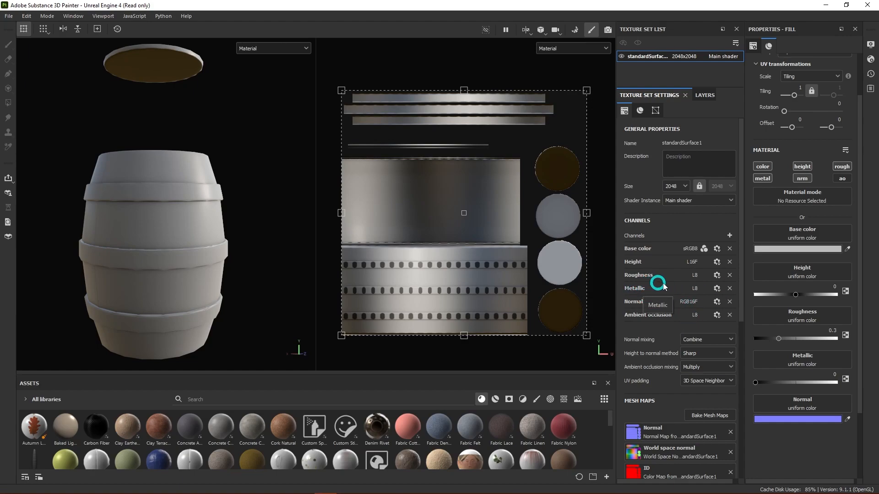
# - Remove the Metallic channel from the texture set and add it back
pyautogui.click(729, 288)
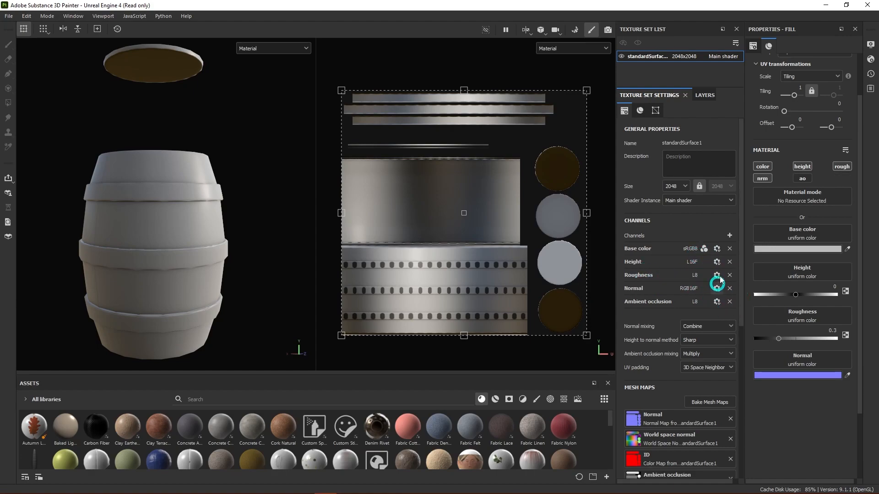
pyautogui.click(726, 235)
pyautogui.click(746, 264)
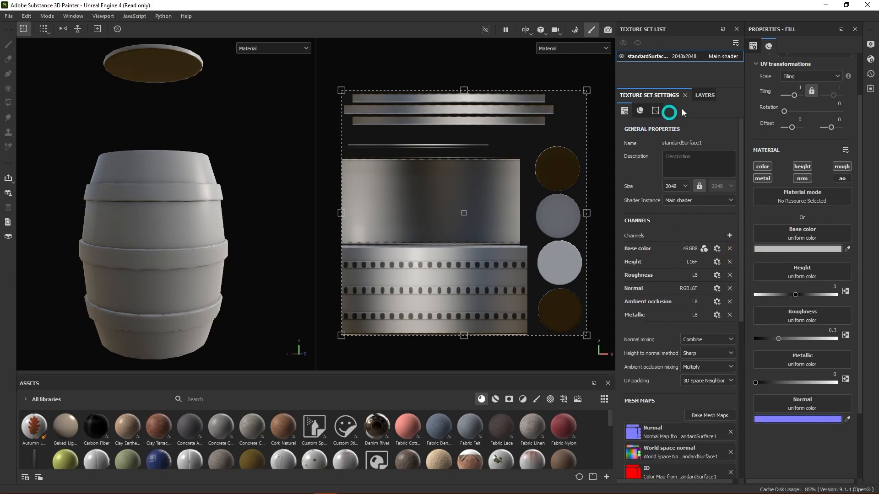
# - Enable the ambient occlusion channel and disable the metallic channel on the fill layer
pyautogui.click(705, 95)
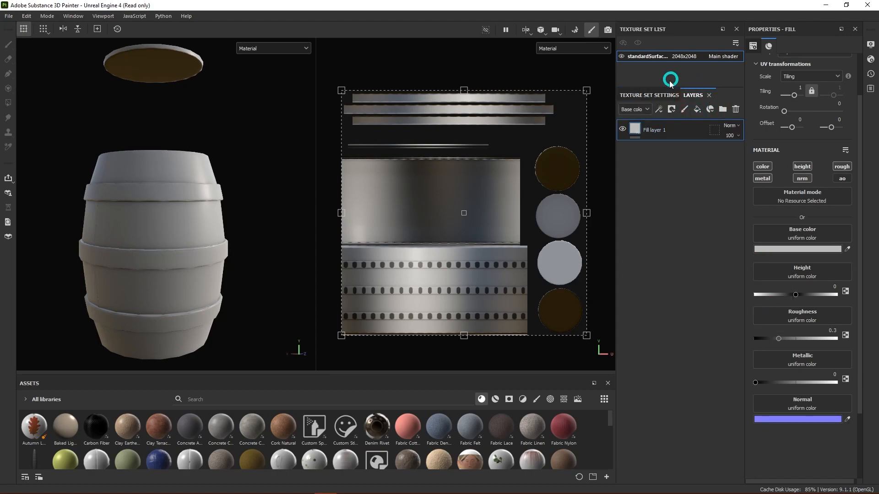
pyautogui.moveTo(668, 87); pyautogui.dragTo(668, 73)
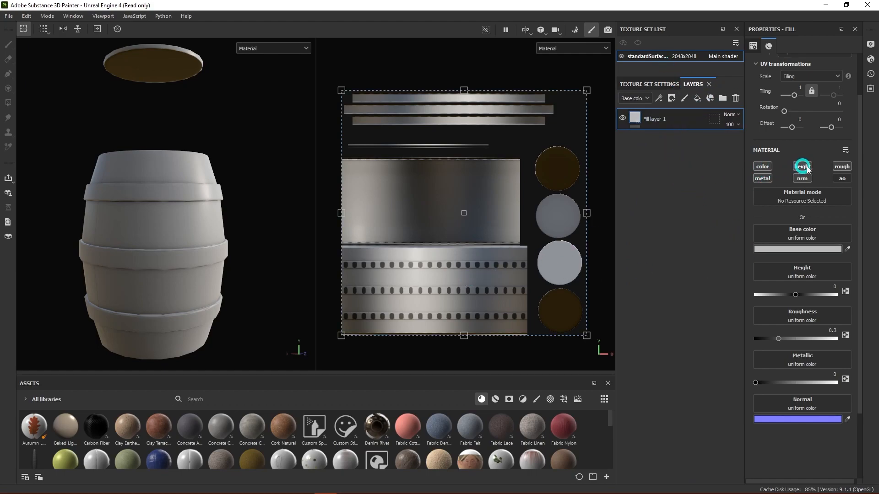
pyautogui.click(841, 177)
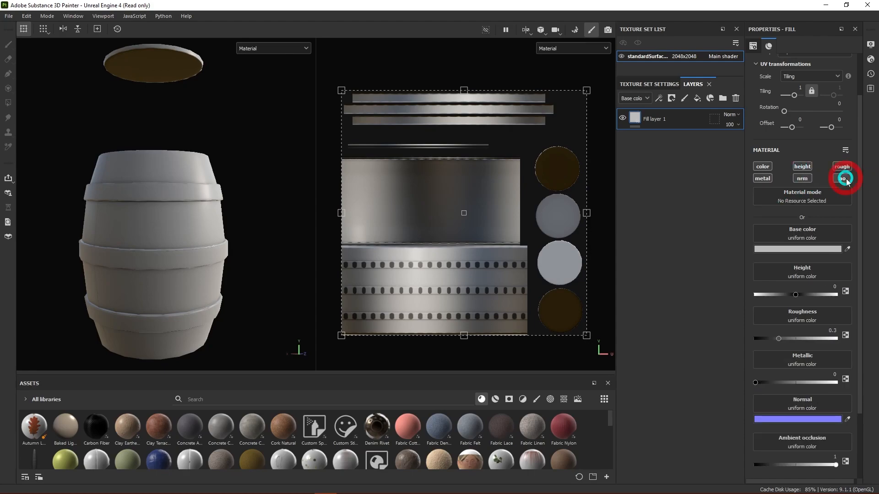
pyautogui.click(762, 179)
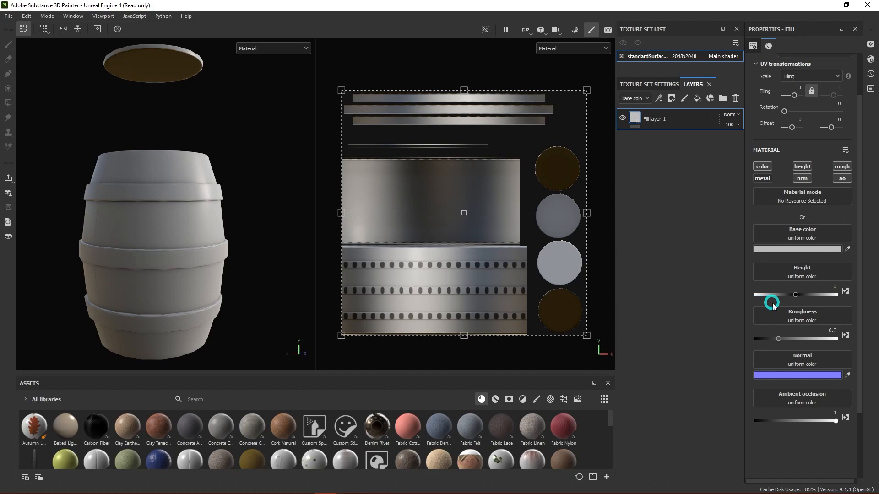
# - Rename the fill layer to Wood
pyautogui.doubleClick(655, 119)
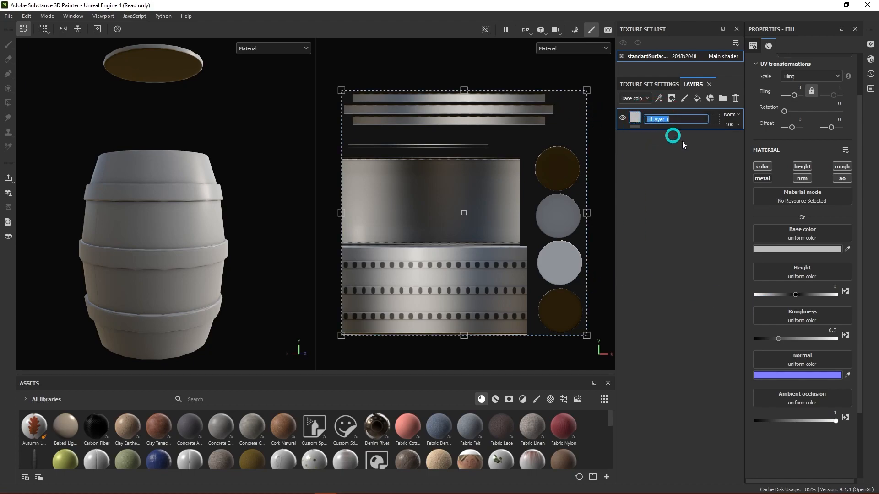
pyautogui.write('Wood')
pyautogui.press('Return')
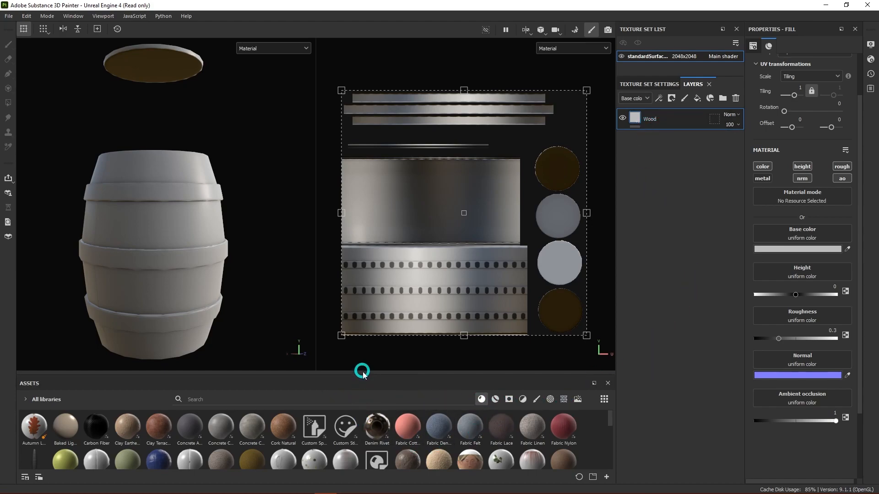
# - Browse the material and smart material libraries and preview the stylized wood materials for the barrel
pyautogui.moveTo(362, 374); pyautogui.dragTo(355, 241)
pyautogui.scroll(-1, 136, 337)
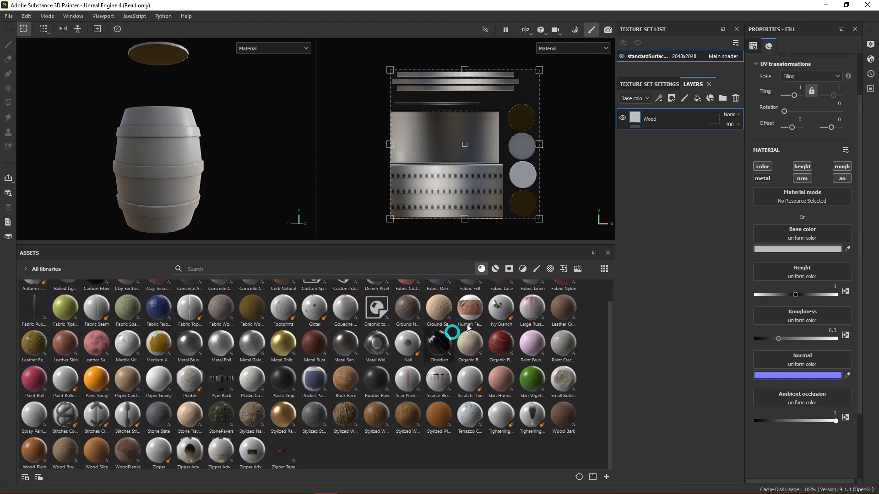
pyautogui.click(496, 272)
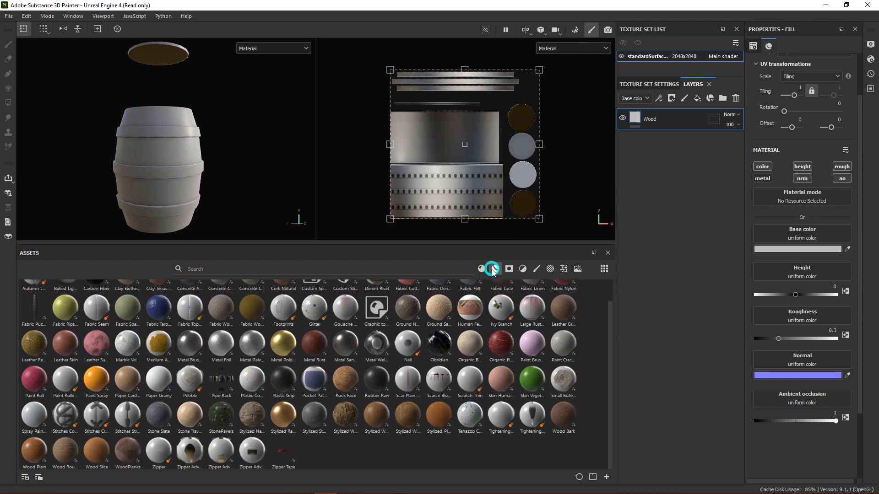
pyautogui.scroll(-2, 491, 309)
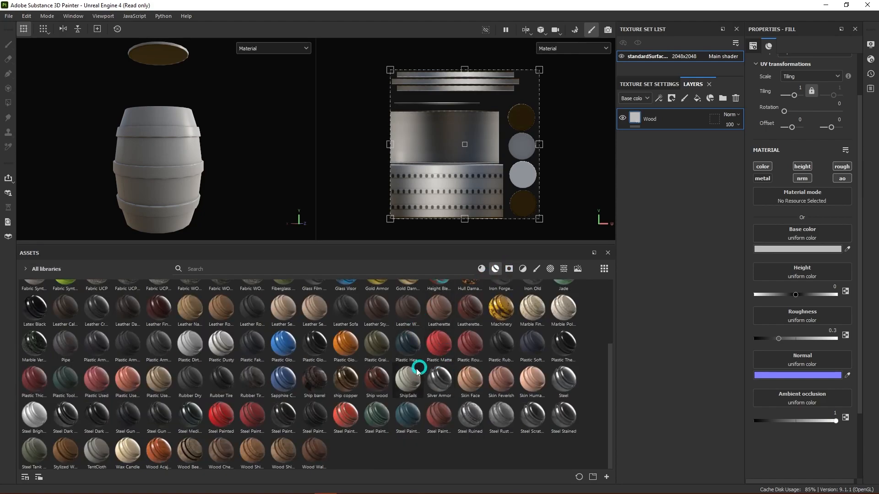
pyautogui.scroll(3, 425, 368)
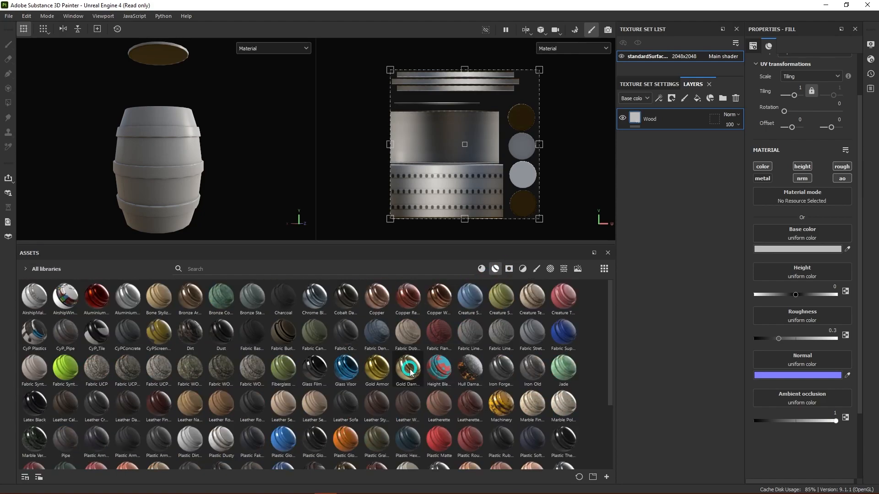
pyautogui.click(483, 269)
pyautogui.click(495, 269)
pyautogui.scroll(-3, 362, 403)
pyautogui.click(349, 403)
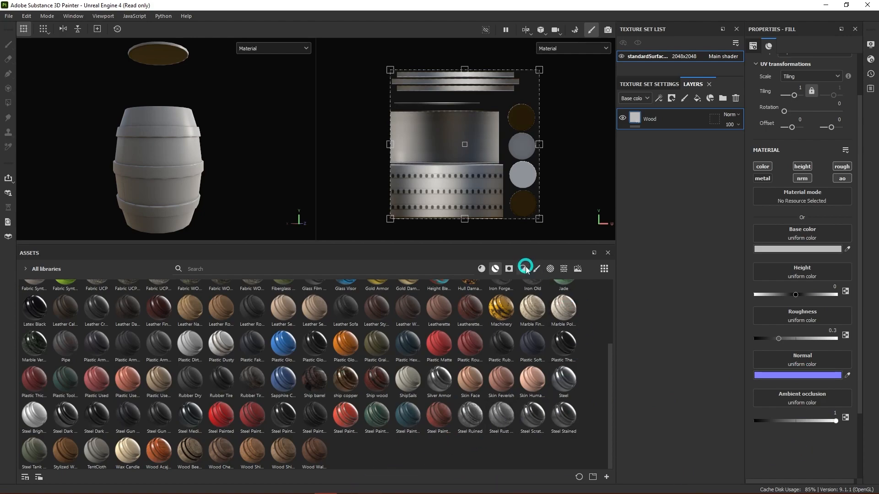
pyautogui.click(481, 269)
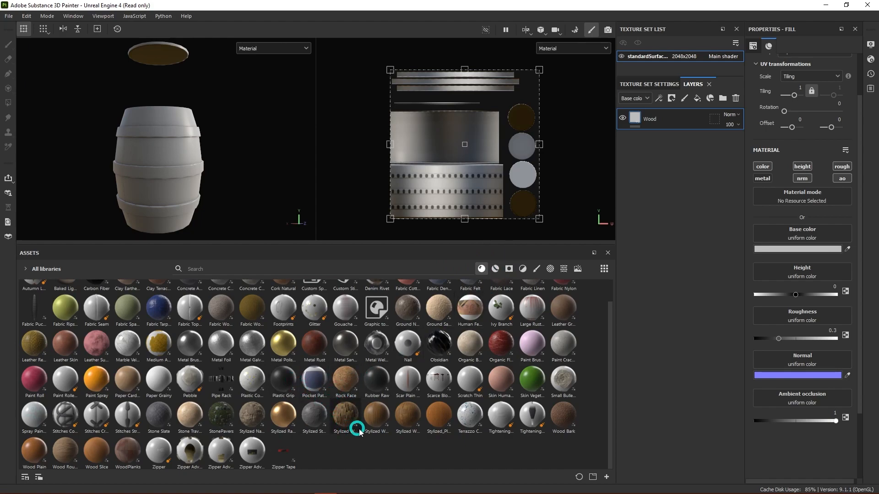
pyautogui.moveTo(348, 413)
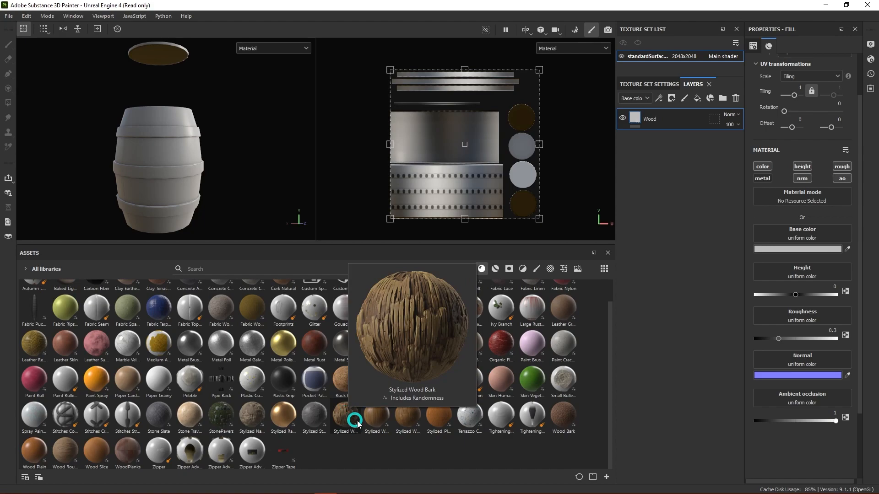
pyautogui.moveTo(376, 424)
pyautogui.moveTo(413, 422)
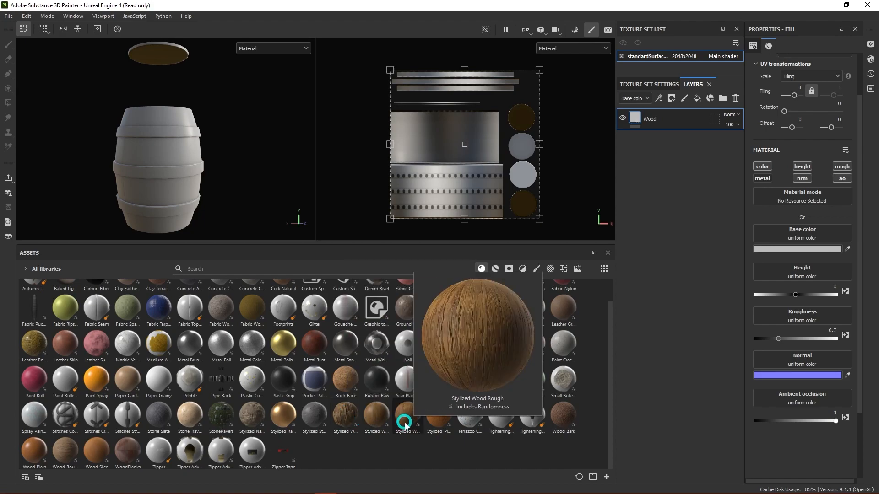
# - Try Stylized Wood Rough as a separate layer beneath the Wood layer, and delete that extra layer
pyautogui.moveTo(408, 418); pyautogui.dragTo(665, 305)
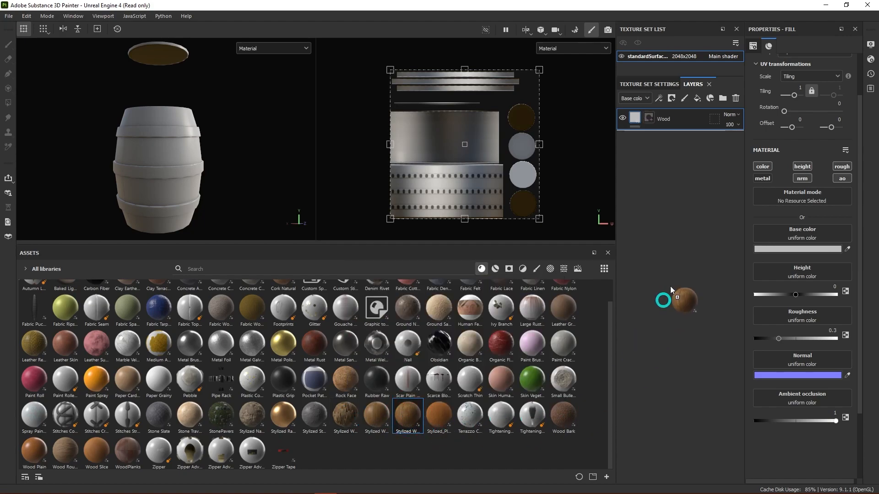
pyautogui.moveTo(672, 232); pyautogui.dragTo(671, 232)
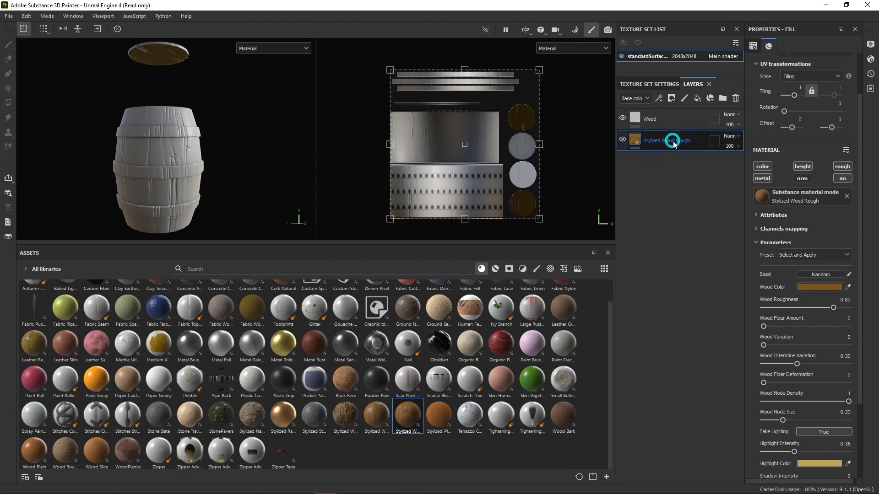
pyautogui.press('Delete')
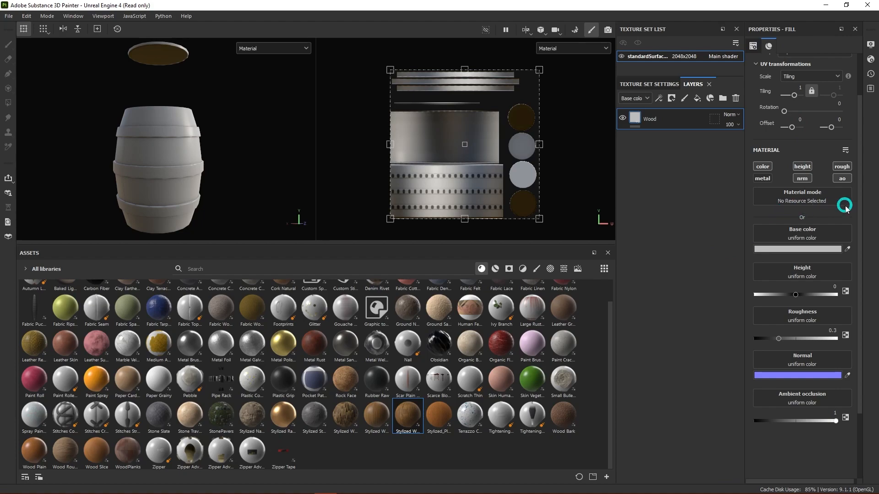
# - Assign the Stylized Wood Rough material to the Wood fill layer and inspect it on the barrel under rotated lighting
pyautogui.moveTo(412, 419); pyautogui.dragTo(807, 195)
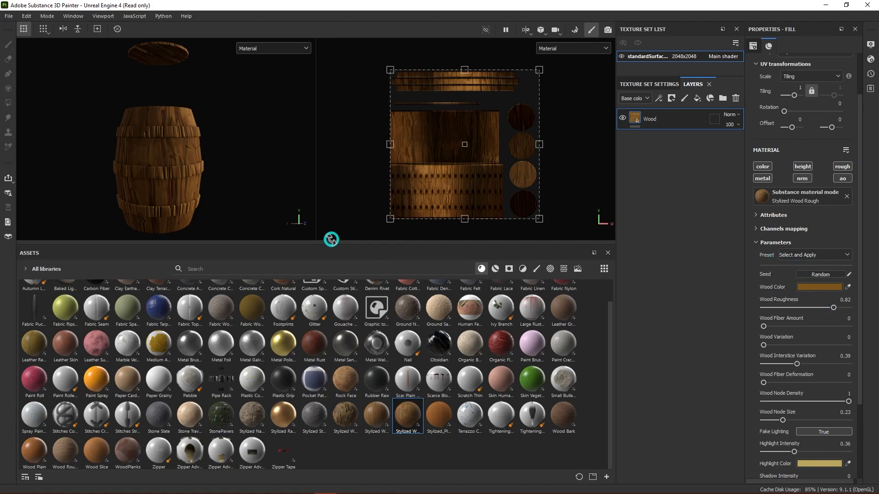
pyautogui.moveTo(322, 244); pyautogui.dragTo(320, 422)
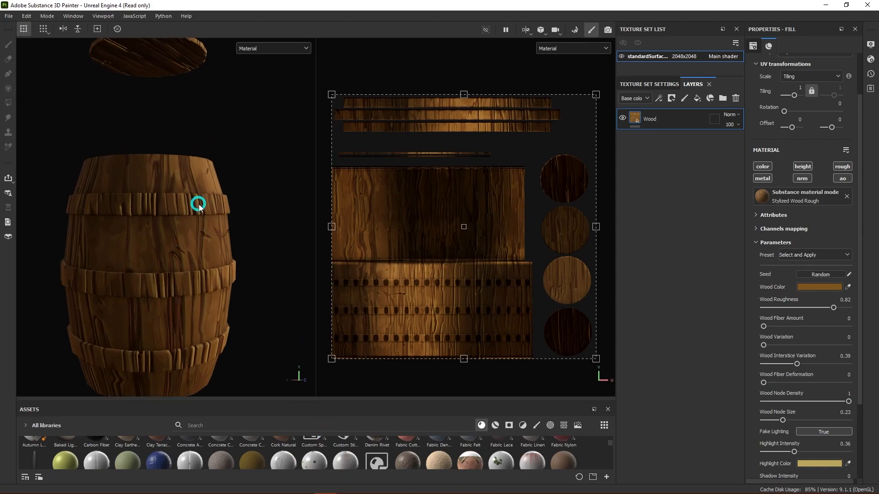
pyautogui.keyDown('alt'); pyautogui.moveTo(215, 251); pyautogui.dragTo(234, 253); pyautogui.keyUp('alt')
pyautogui.keyDown('shift'); pyautogui.moveTo(247, 236); pyautogui.dragTo(204, 234, button='right'); pyautogui.keyUp('shift')
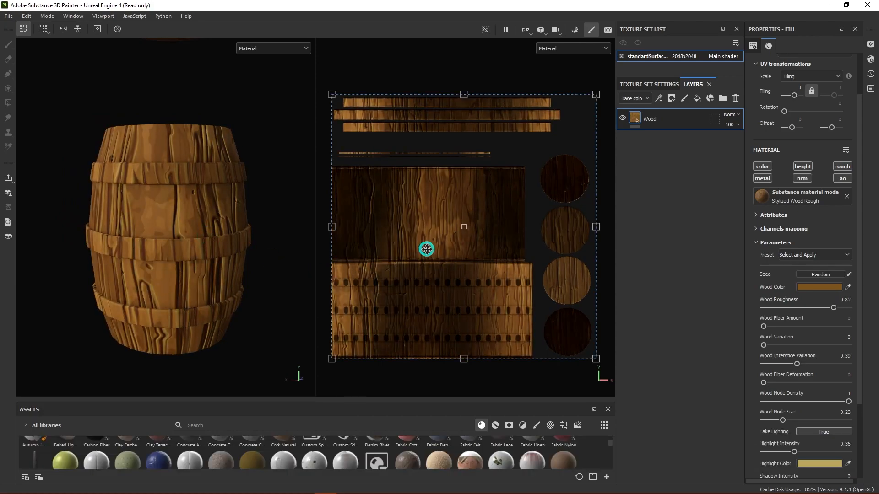
# - Set the Wood layer's UV tiling to 9 and check the wood grain scale on the barrel
pyautogui.scroll(-2, 814, 314)
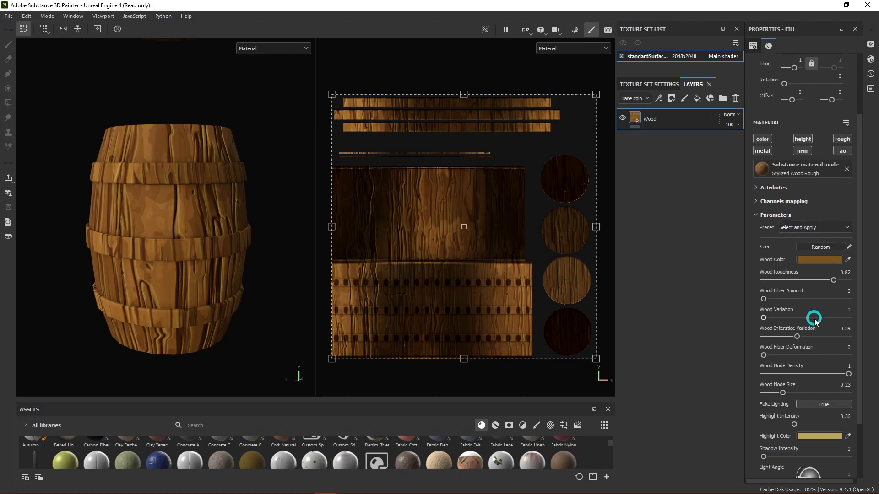
pyautogui.scroll(3, 811, 310)
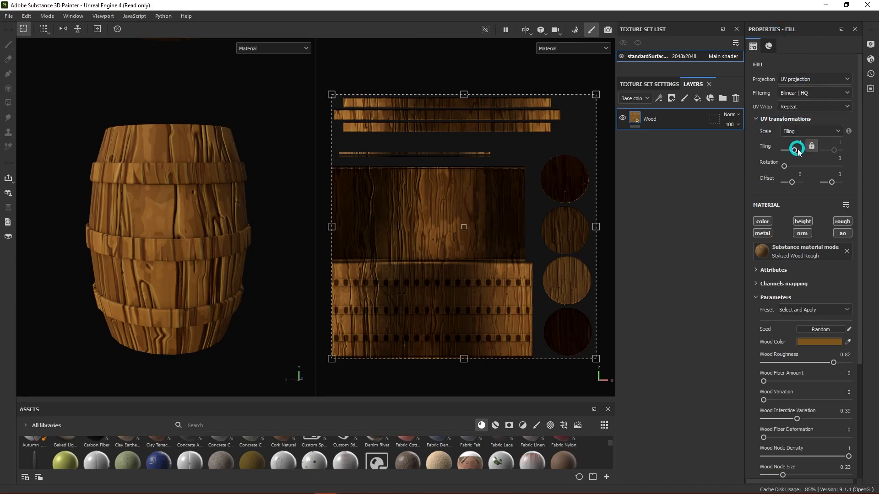
pyautogui.moveTo(795, 151); pyautogui.dragTo(797, 154)
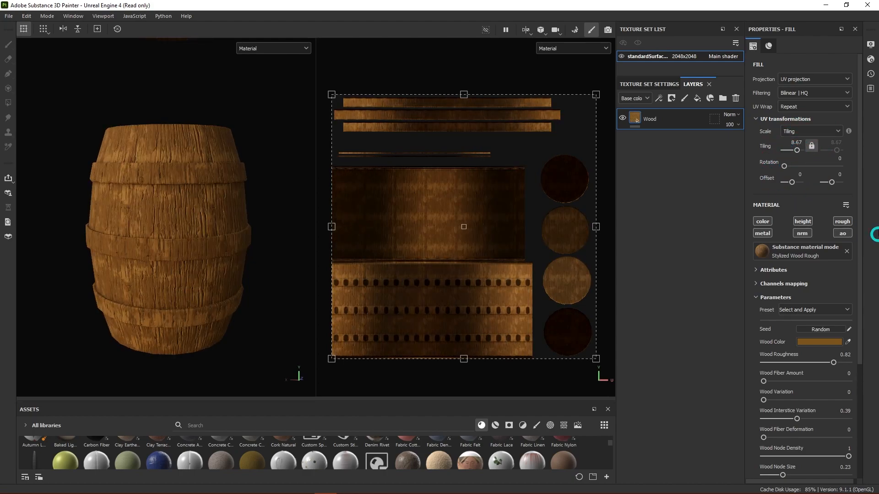
pyautogui.moveTo(222, 310)
pyautogui.keyDown('alt'); pyautogui.mouseDown()
pyautogui.moveTo(269, 338)
pyautogui.moveTo(215, 319)
pyautogui.mouseUp(); pyautogui.keyUp('alt')
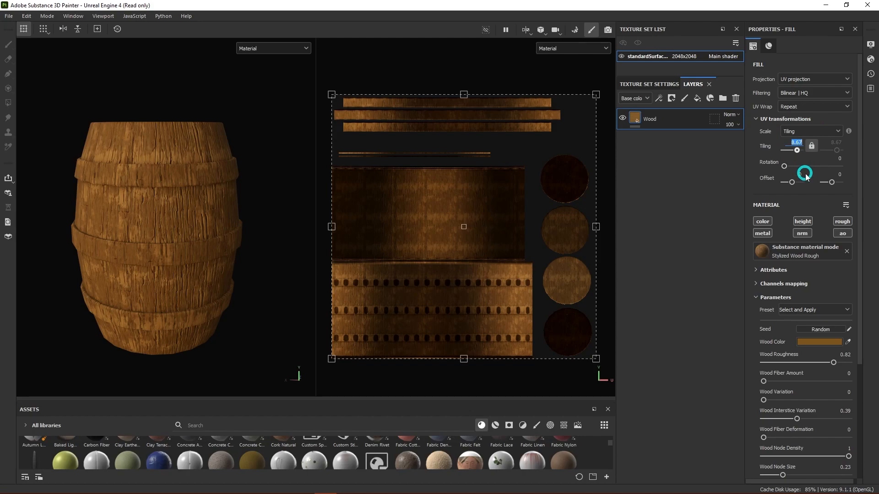
pyautogui.write('9')
pyautogui.press('Return')
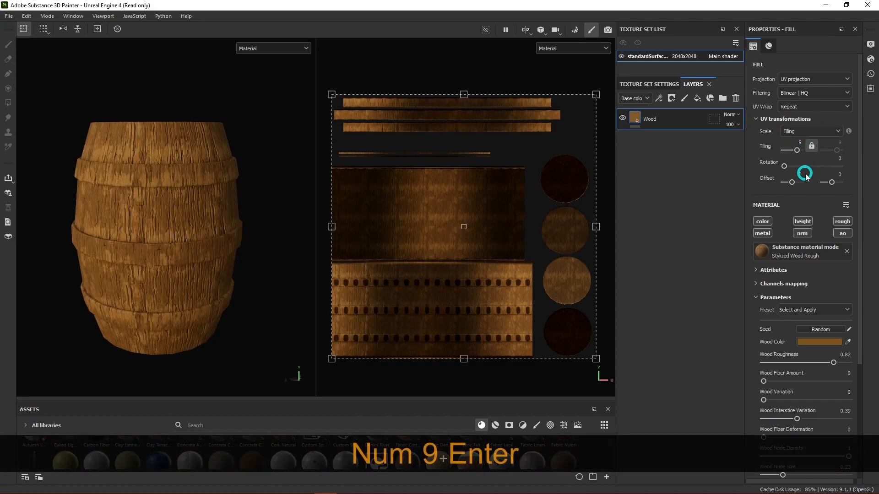
pyautogui.keyDown('alt'); pyautogui.moveTo(227, 309); pyautogui.dragTo(217, 295); pyautogui.keyUp('alt')
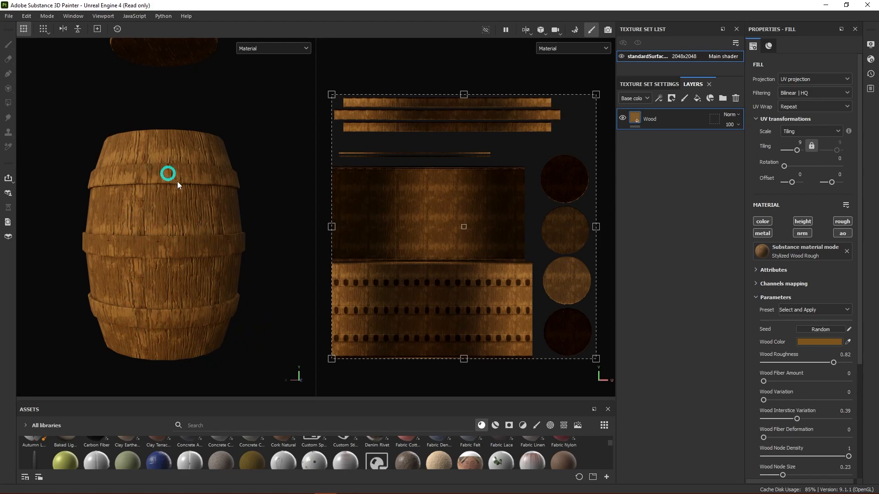
# - Set the Wood layer's UV tiling to 8 and inspect the grain scale around the barrel
pyautogui.moveTo(798, 151); pyautogui.dragTo(792, 153)
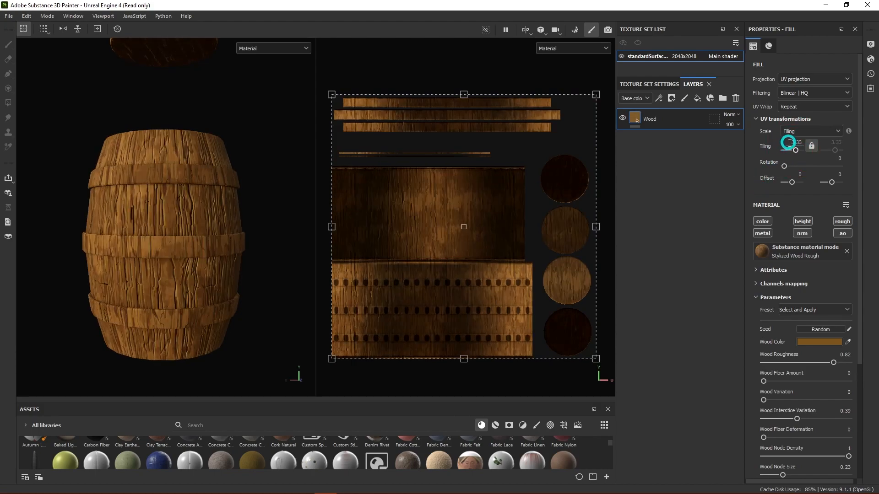
pyautogui.doubleClick(788, 142)
pyautogui.write('8')
pyautogui.press('Return')
pyautogui.keyDown('alt'); pyautogui.moveTo(258, 290); pyautogui.dragTo(241, 239); pyautogui.keyUp('alt')
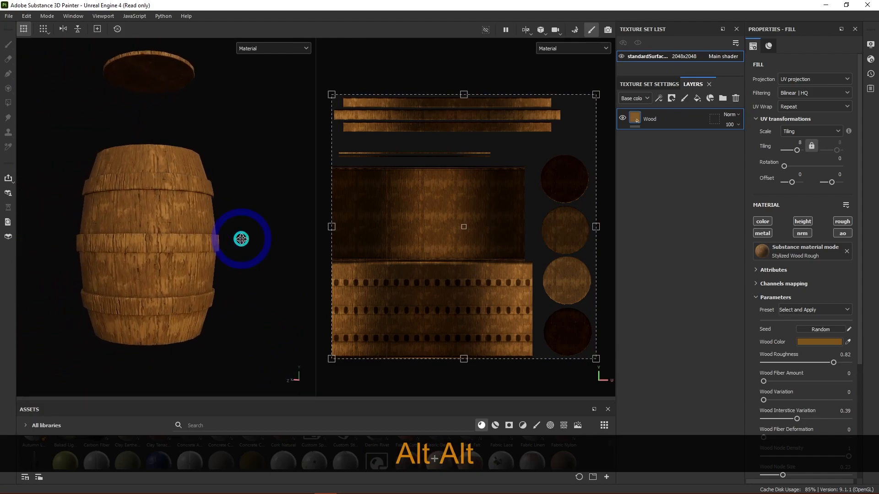
pyautogui.keyDown('alt'); pyautogui.moveTo(241, 239); pyautogui.dragTo(212, 245, button='right'); pyautogui.keyUp('alt')
pyautogui.moveTo(221, 301)
pyautogui.keyDown('alt'); pyautogui.mouseDown()
pyautogui.moveTo(243, 269)
pyautogui.moveTo(253, 226)
pyautogui.moveTo(229, 310)
pyautogui.mouseUp(); pyautogui.keyUp('alt')
pyautogui.keyDown('alt'); pyautogui.moveTo(165, 246); pyautogui.dragTo(187, 251, button='middle'); pyautogui.keyUp('alt')
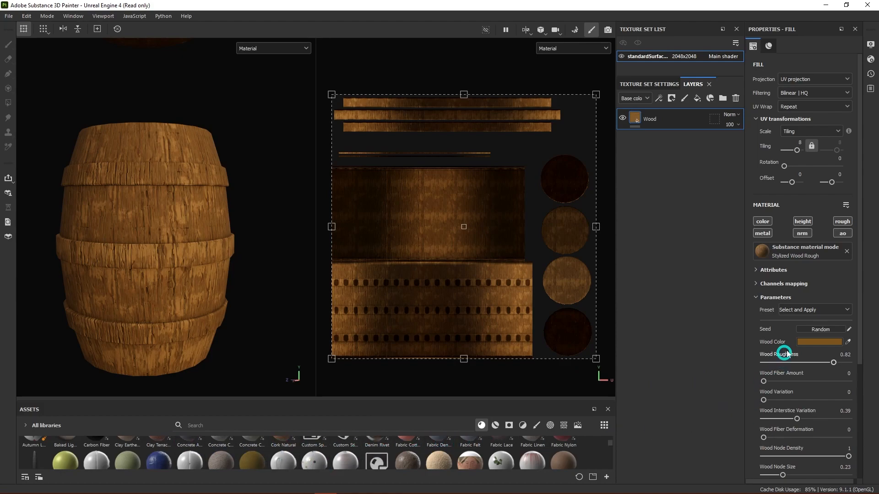
# - Set the wood material's Wood Roughness to 0.55, Wood Fiber Amount to 0.44 and Wood Node Size to 0.07
pyautogui.scroll(-3, 788, 334)
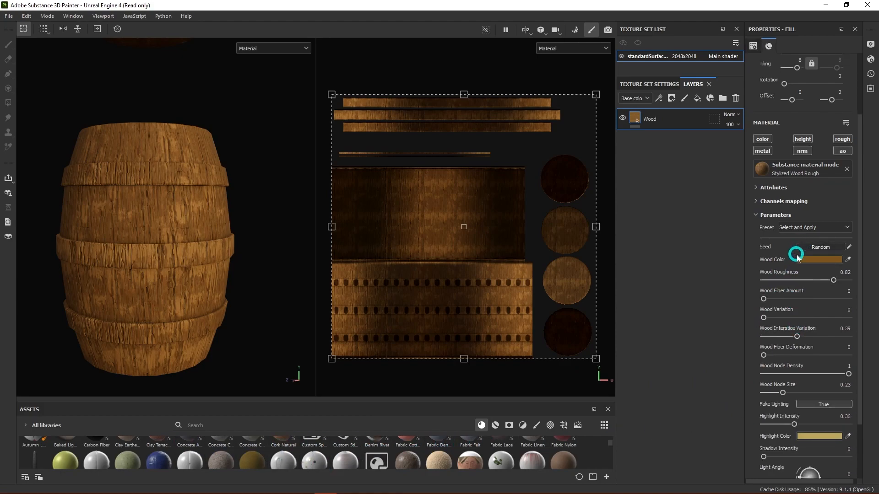
pyautogui.scroll(-2, 800, 293)
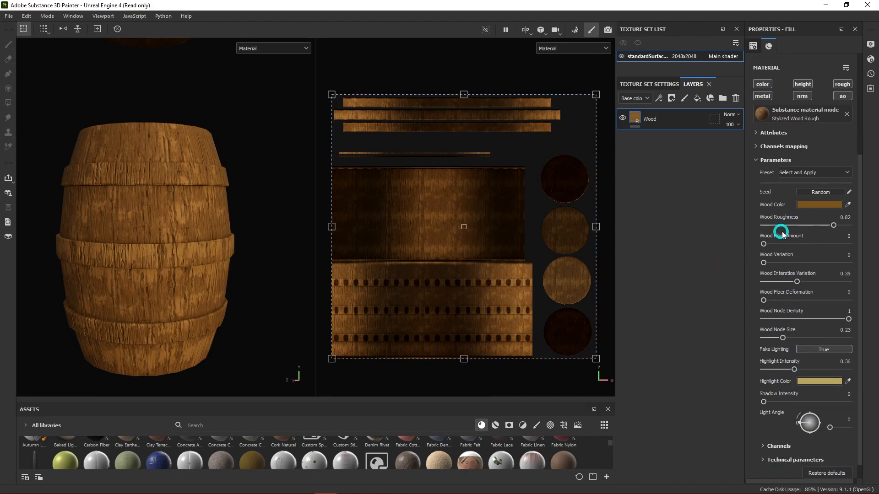
pyautogui.moveTo(834, 224); pyautogui.dragTo(815, 227)
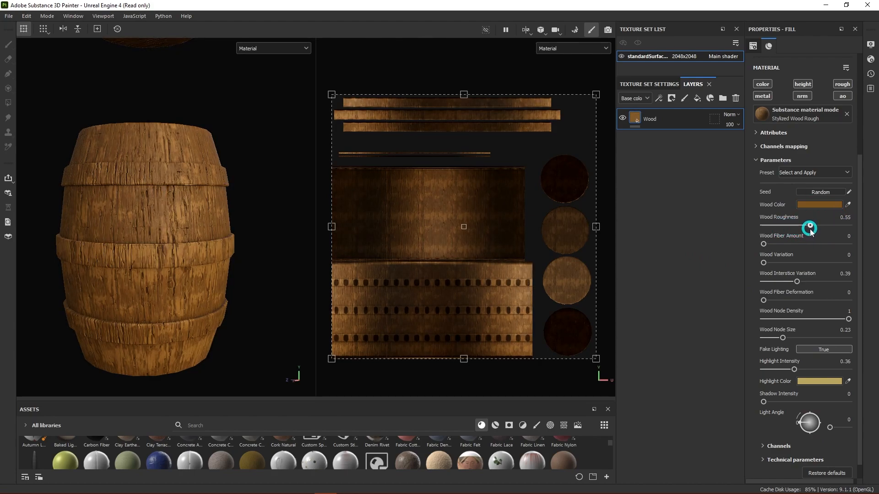
pyautogui.moveTo(764, 243); pyautogui.dragTo(732, 265)
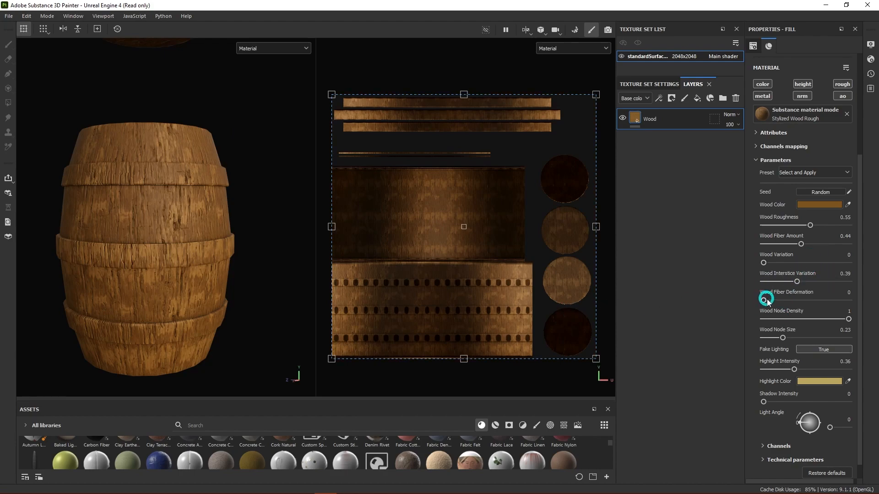
pyautogui.moveTo(762, 301)
pyautogui.mouseDown()
pyautogui.moveTo(838, 298)
pyautogui.moveTo(741, 301)
pyautogui.mouseUp()
pyautogui.moveTo(796, 338); pyautogui.dragTo(779, 347)
pyautogui.scroll(-1, 801, 357)
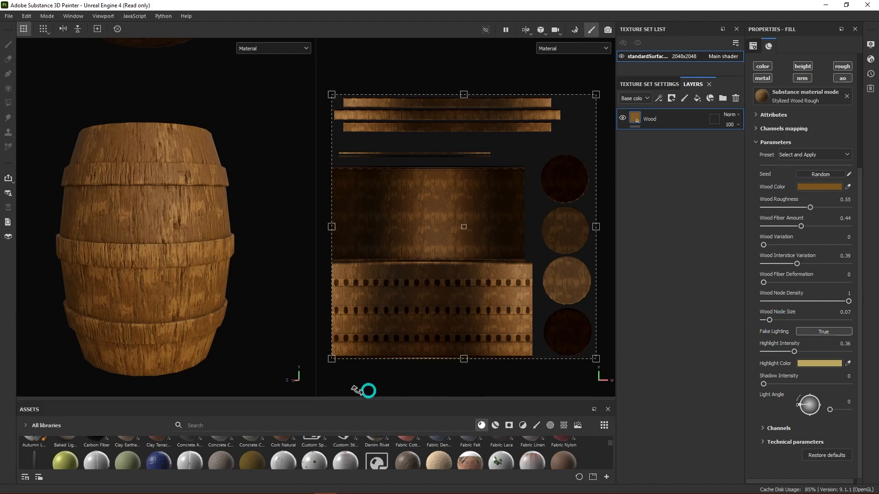
# - Set the wood material's Highlight Intensity to 0.09 and Shadow Intensity to 0.47, and check the shading around the barrel
pyautogui.moveTo(232, 257)
pyautogui.keyDown('alt'); pyautogui.mouseDown()
pyautogui.moveTo(255, 308)
pyautogui.moveTo(241, 269)
pyautogui.mouseUp(); pyautogui.keyUp('alt')
pyautogui.moveTo(241, 269)
pyautogui.keyDown('alt'); pyautogui.mouseDown(button='middle')
pyautogui.moveTo(231, 265)
pyautogui.moveTo(247, 256)
pyautogui.mouseUp(button='middle'); pyautogui.keyUp('alt')
pyautogui.moveTo(793, 351); pyautogui.dragTo(767, 350)
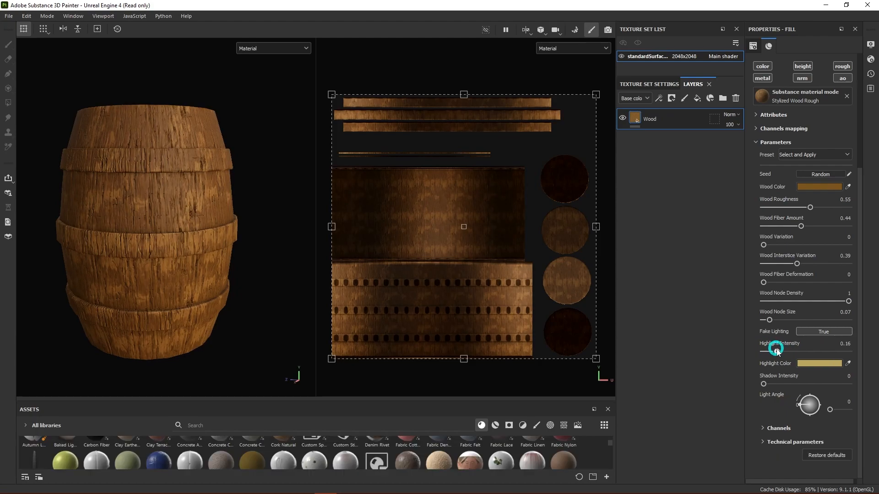
pyautogui.moveTo(764, 383); pyautogui.dragTo(807, 388)
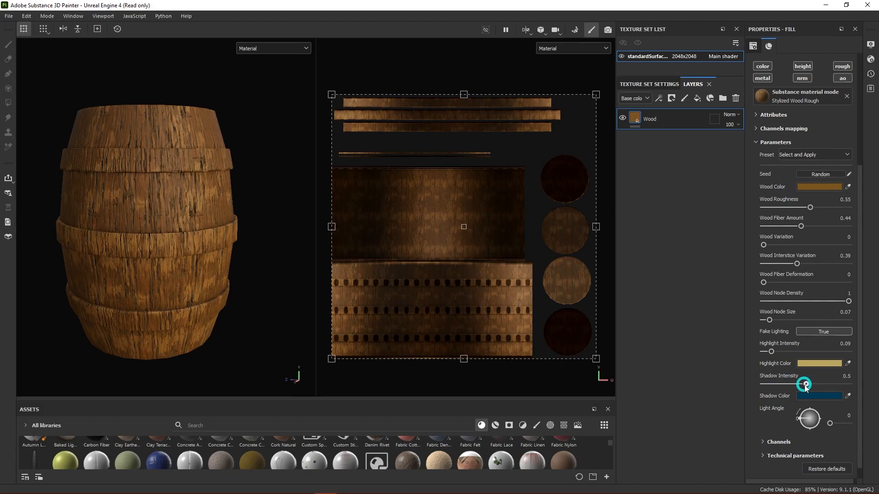
pyautogui.keyDown('alt'); pyautogui.moveTo(200, 212); pyautogui.dragTo(245, 228); pyautogui.keyUp('alt')
pyautogui.scroll(-1, 240, 263)
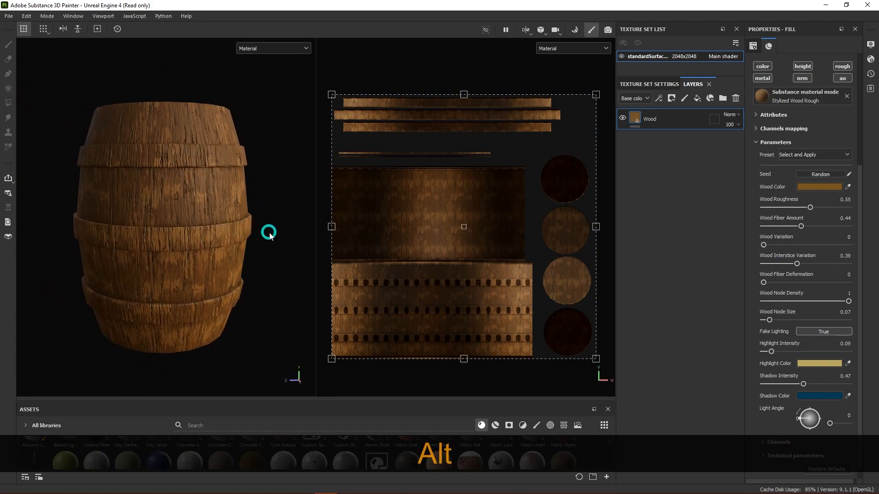
pyautogui.keyDown('alt'); pyautogui.moveTo(266, 247); pyautogui.dragTo(255, 257, button='middle'); pyautogui.keyUp('alt')
pyautogui.moveTo(255, 248)
pyautogui.keyDown('alt'); pyautogui.mouseDown()
pyautogui.moveTo(259, 262)
pyautogui.moveTo(255, 246)
pyautogui.mouseUp(); pyautogui.keyUp('alt')
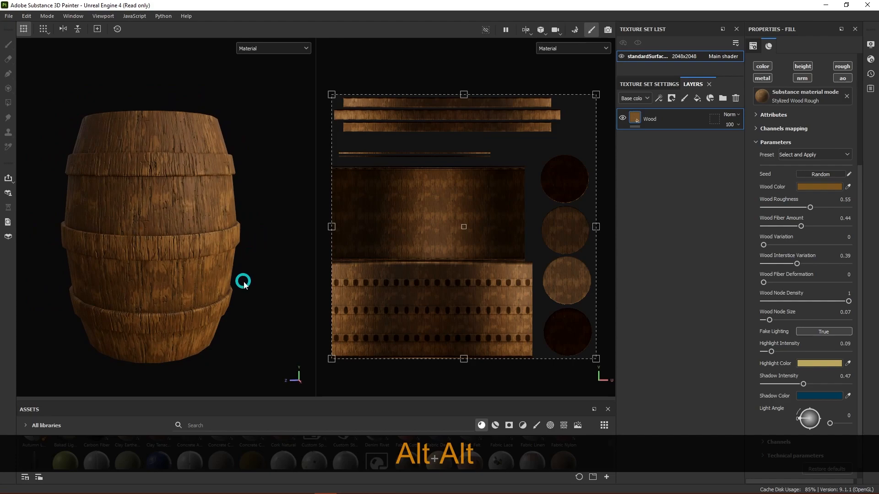
pyautogui.keyDown('alt'); pyautogui.moveTo(241, 281); pyautogui.dragTo(249, 269, button='middle'); pyautogui.keyUp('alt')
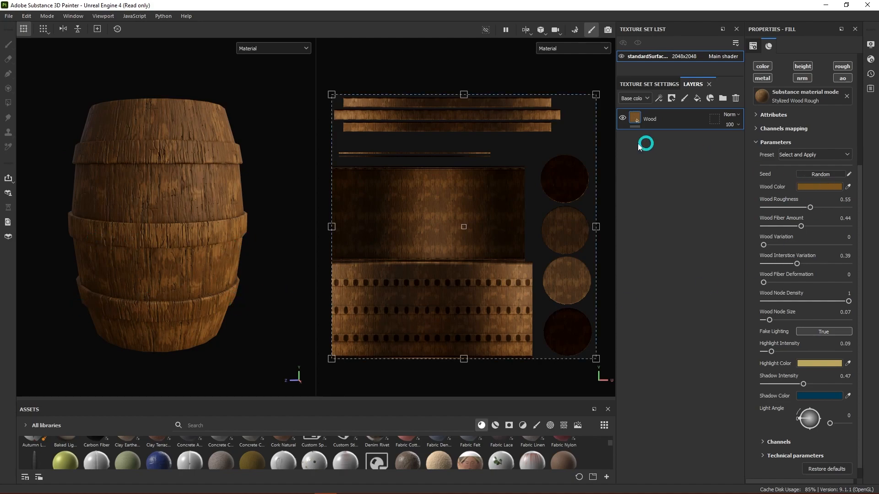
# - Try a black mask on the Wood layer, clear it, and remove the mask
pyautogui.rightClick(655, 122)
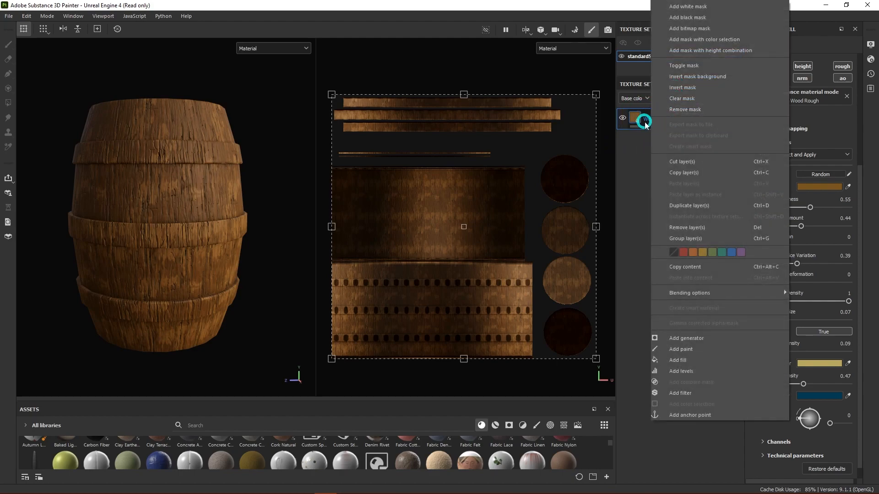
pyautogui.rightClick(649, 122)
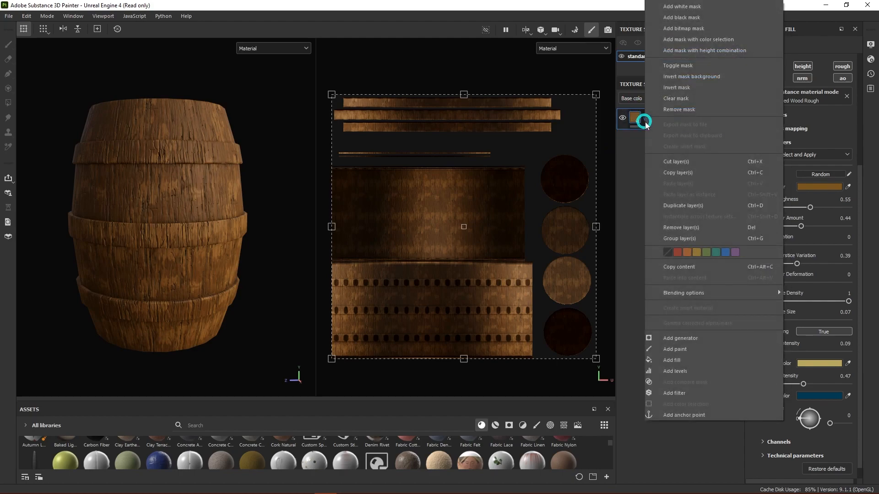
pyautogui.click(694, 19)
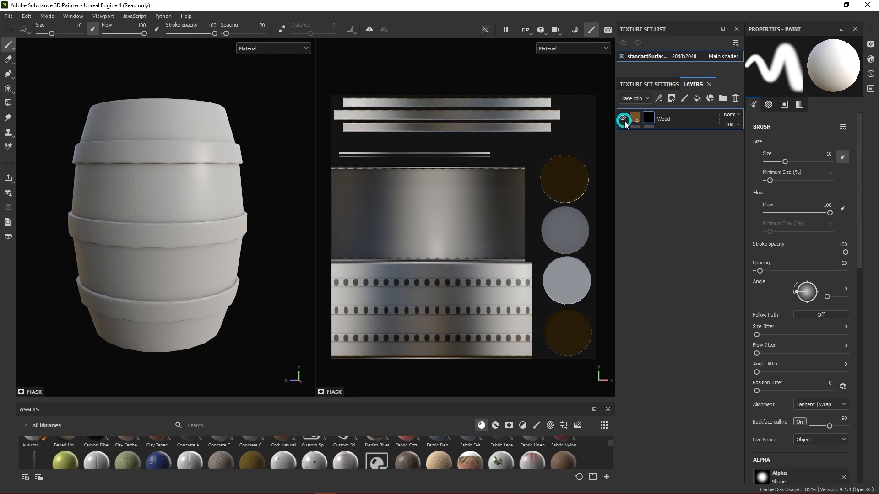
pyautogui.rightClick(651, 118)
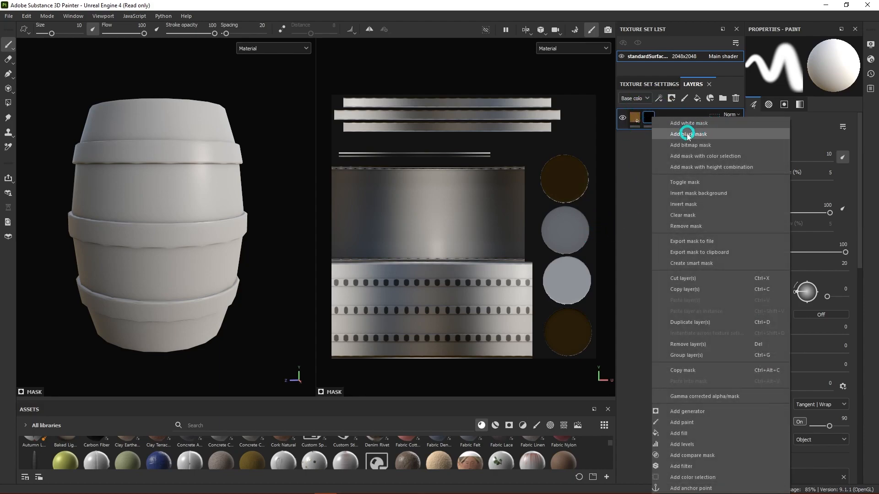
pyautogui.click(693, 215)
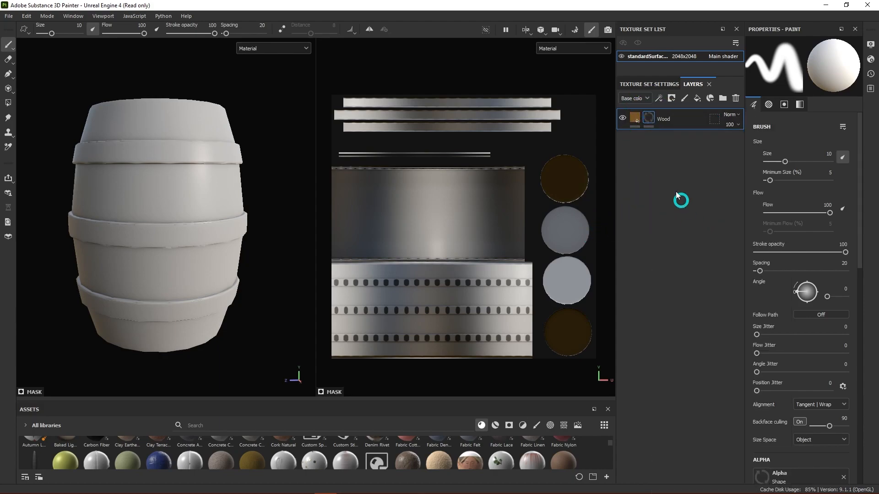
pyautogui.rightClick(652, 118)
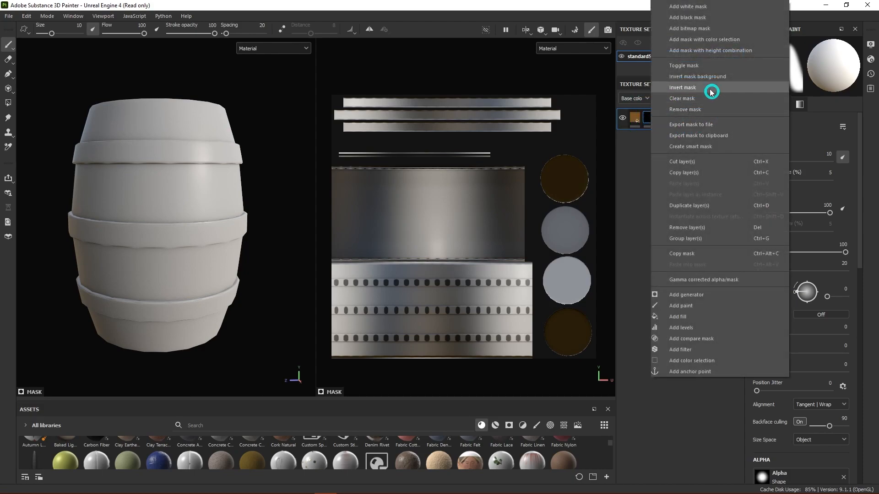
pyautogui.click(687, 109)
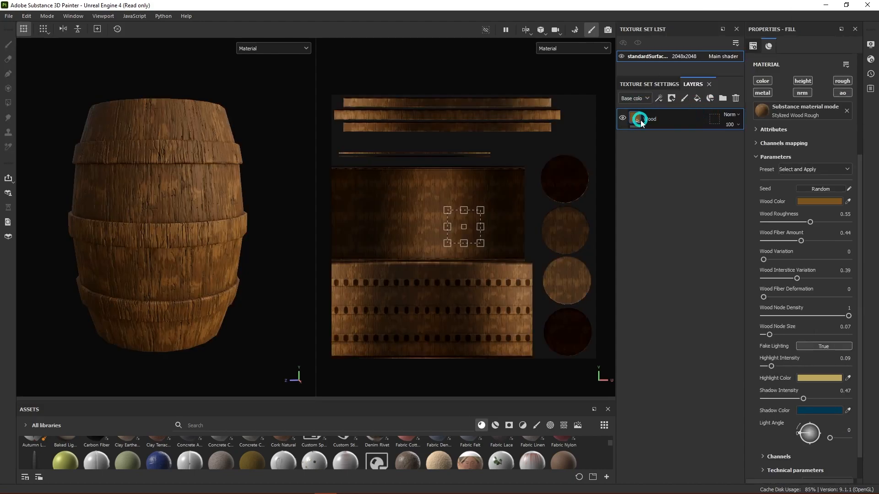
# - Add a white mask to the Wood layer and add a Paint effect to that mask
pyautogui.rightClick(660, 120)
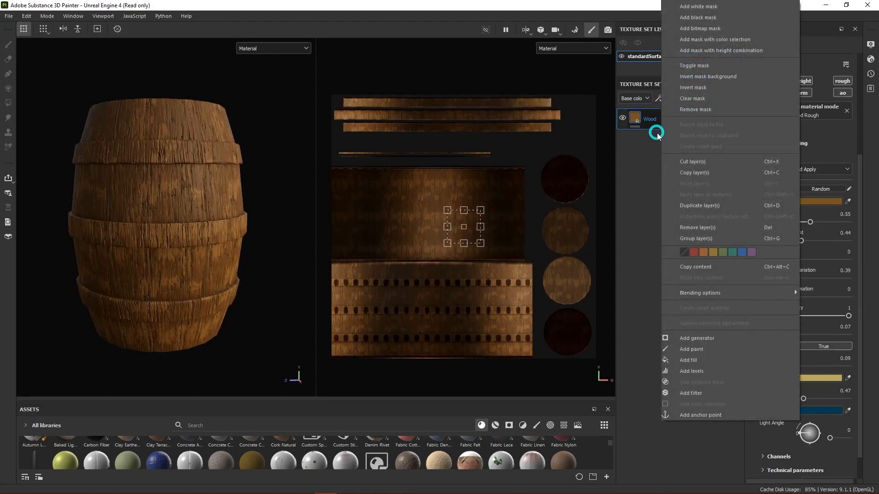
pyautogui.click(712, 7)
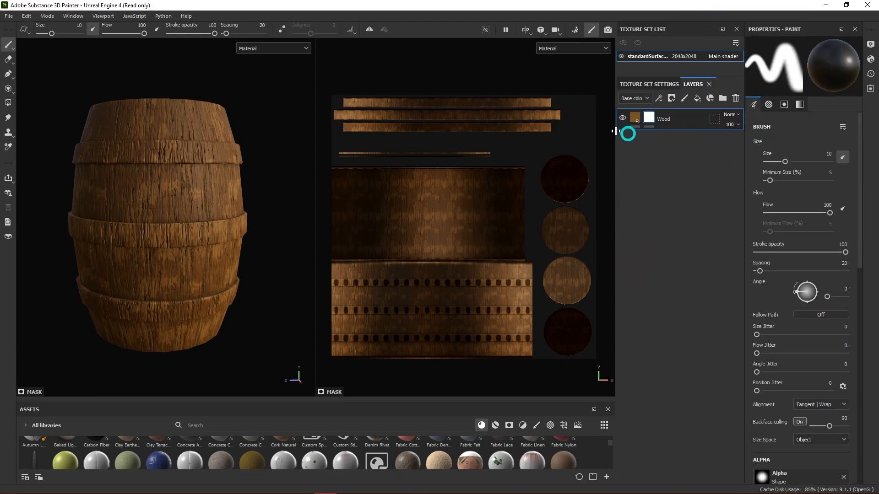
pyautogui.rightClick(650, 121)
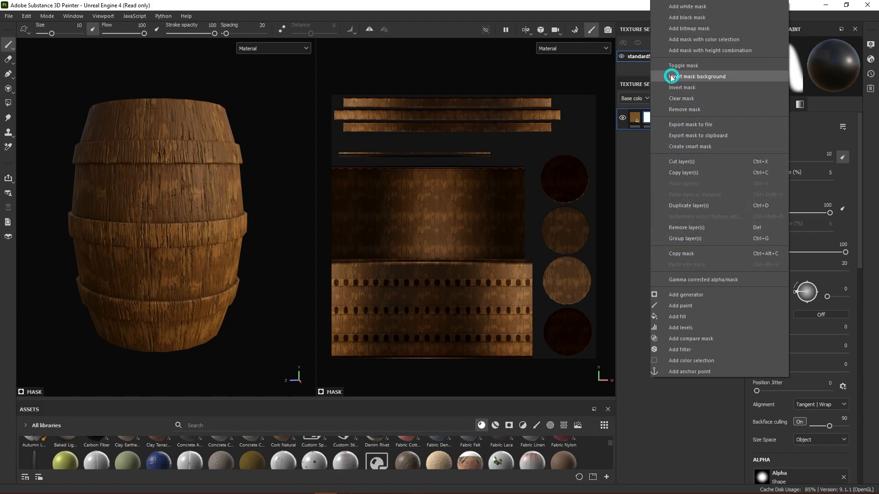
pyautogui.click(684, 306)
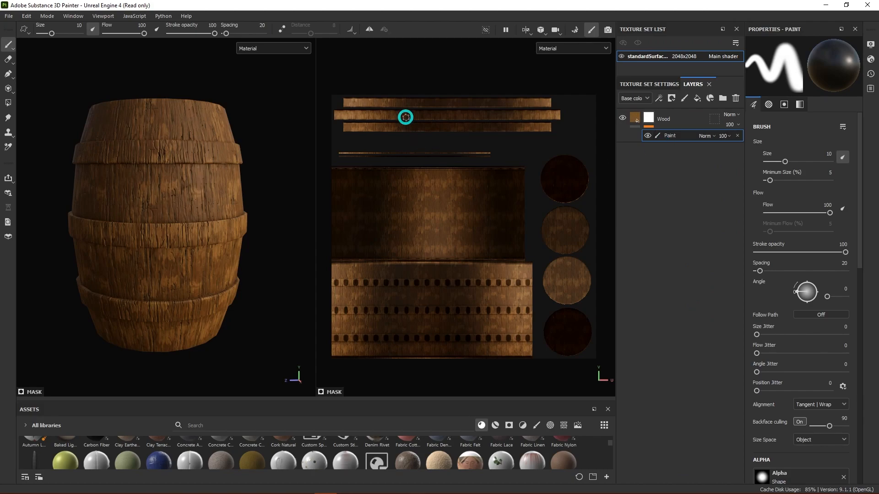
# - Examine the Paint effect's brush settings and the Wood layer's fill properties, and reselect the Paint effect on the mask
pyautogui.scroll(-10, 833, 206)
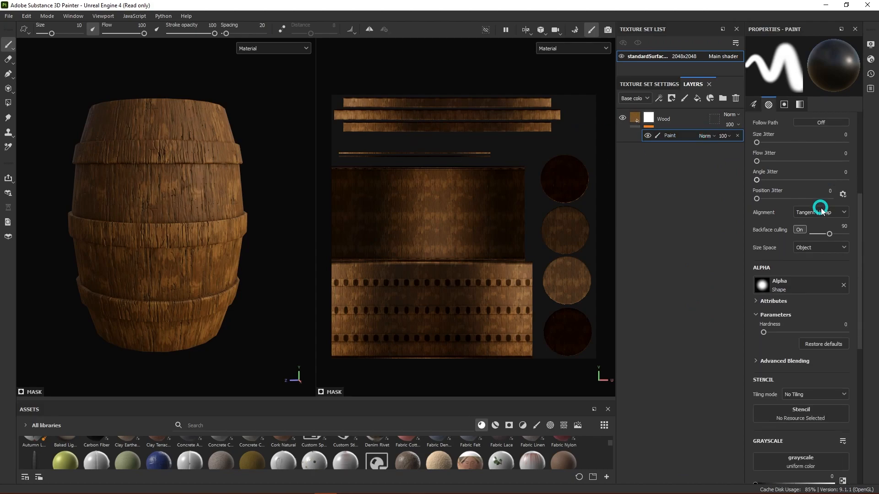
pyautogui.scroll(10, 818, 247)
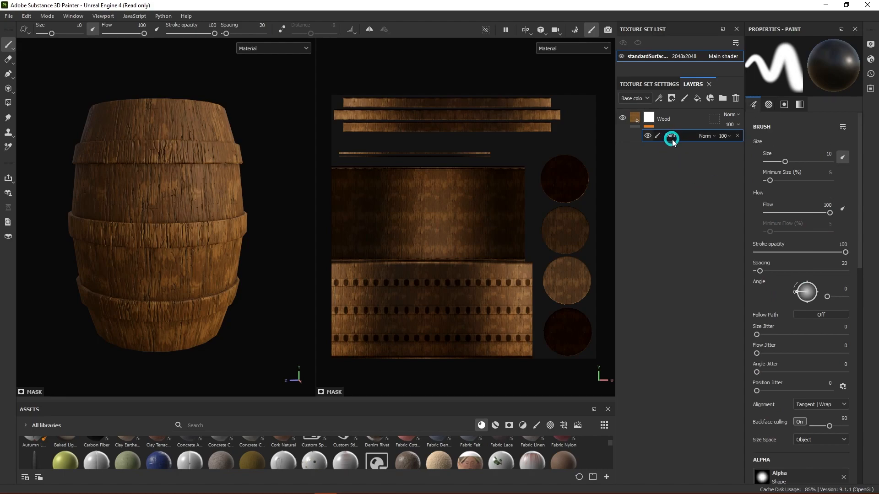
pyautogui.scroll(-3, 830, 237)
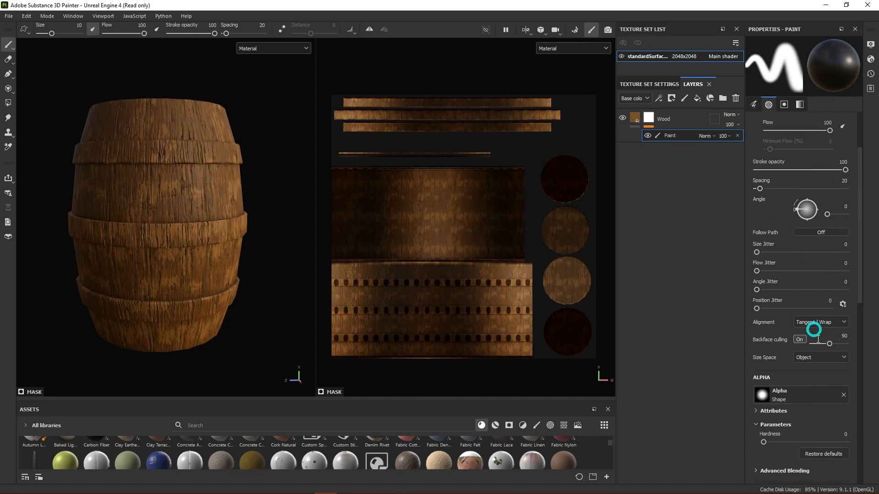
pyautogui.click(648, 119)
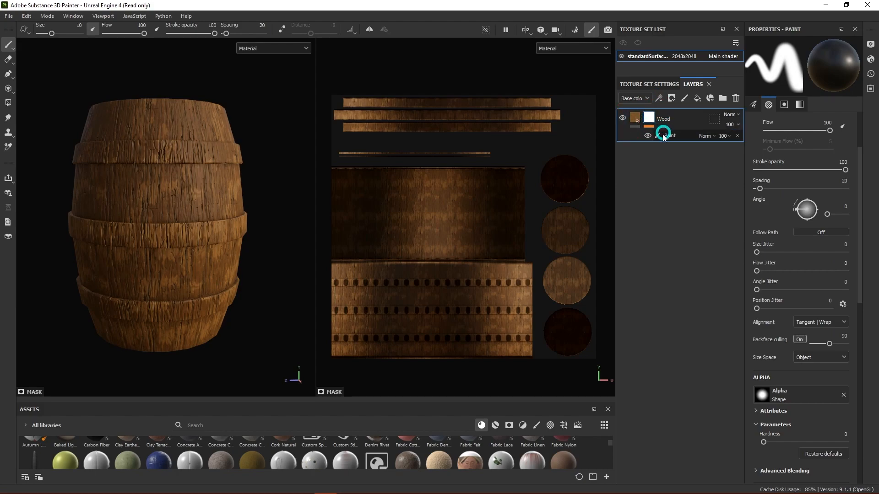
pyautogui.click(635, 119)
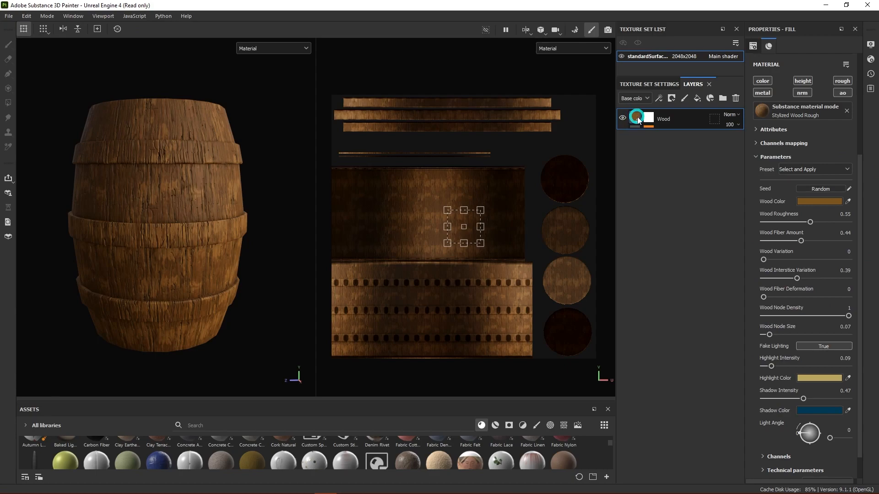
pyautogui.scroll(-1, 805, 247)
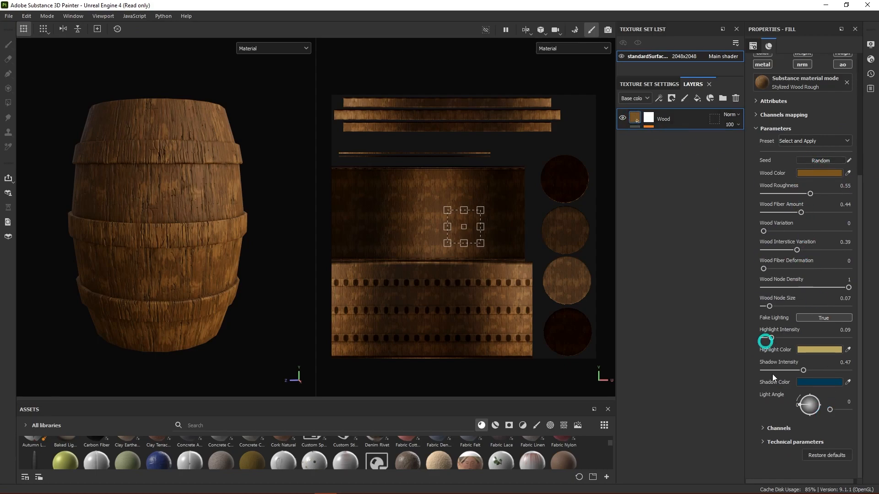
pyautogui.scroll(4, 809, 298)
pyautogui.click(648, 118)
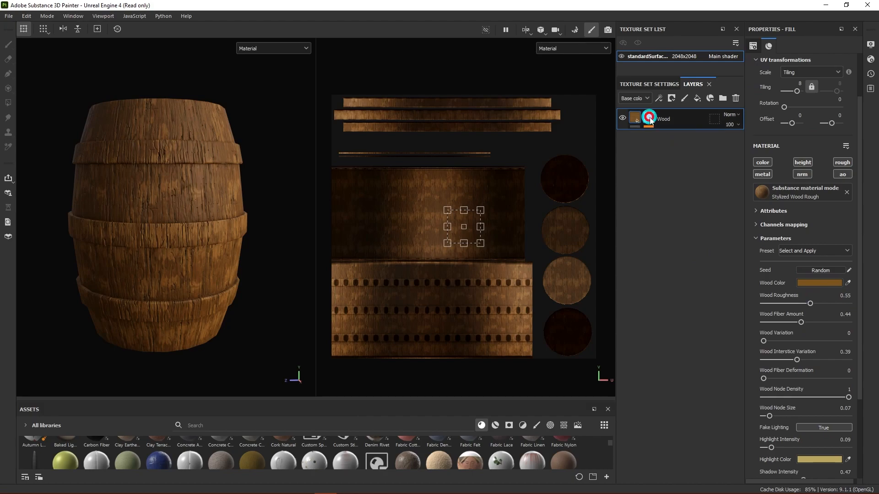
pyautogui.click(670, 137)
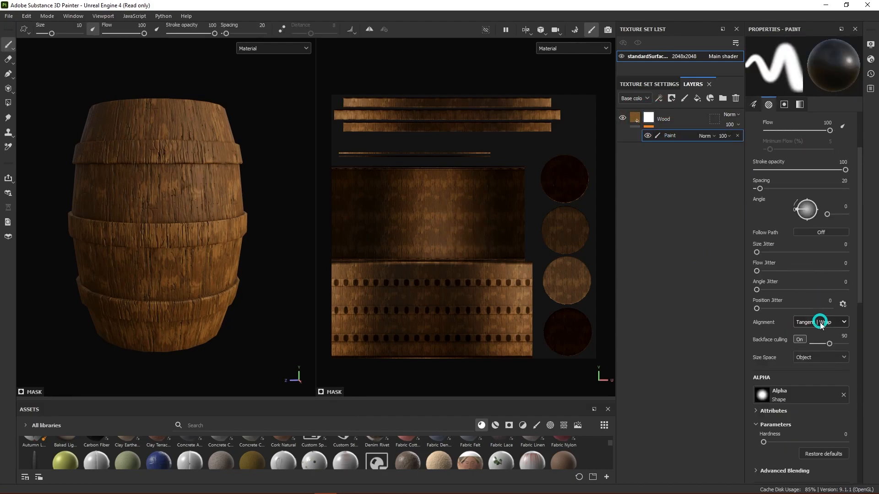
# - Try a stroke on the Wood mask in the UV view and undo it
pyautogui.scroll(-9, 842, 323)
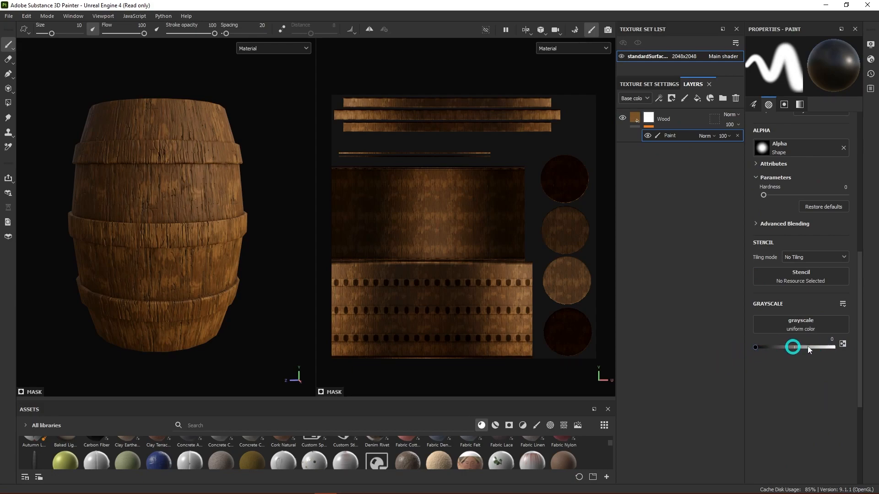
pyautogui.moveTo(470, 182)
pyautogui.mouseDown()
pyautogui.moveTo(435, 211)
pyautogui.moveTo(387, 229)
pyautogui.moveTo(413, 208)
pyautogui.moveTo(426, 222)
pyautogui.moveTo(431, 199)
pyautogui.mouseUp()
pyautogui.hotkey('ctrl', 'z')
pyautogui.hotkey('ctrl', 'z')
pyautogui.hotkey('ctrl', 'z')
pyautogui.hotkey('ctrl', 'z')
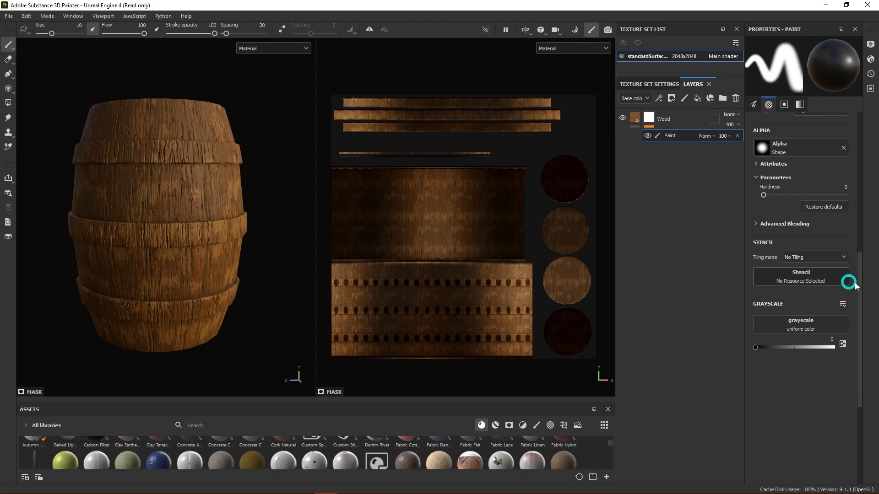
# - Paint out a broad horizontal band of the wood on the mask in the UV view with grayscale 0
pyautogui.moveTo(759, 350); pyautogui.dragTo(730, 346)
pyautogui.moveTo(405, 196)
pyautogui.mouseDown()
pyautogui.moveTo(503, 204)
pyautogui.moveTo(379, 216)
pyautogui.moveTo(479, 224)
pyautogui.mouseUp()
pyautogui.scroll(2, 459, 224)
pyautogui.scroll(4, 458, 224)
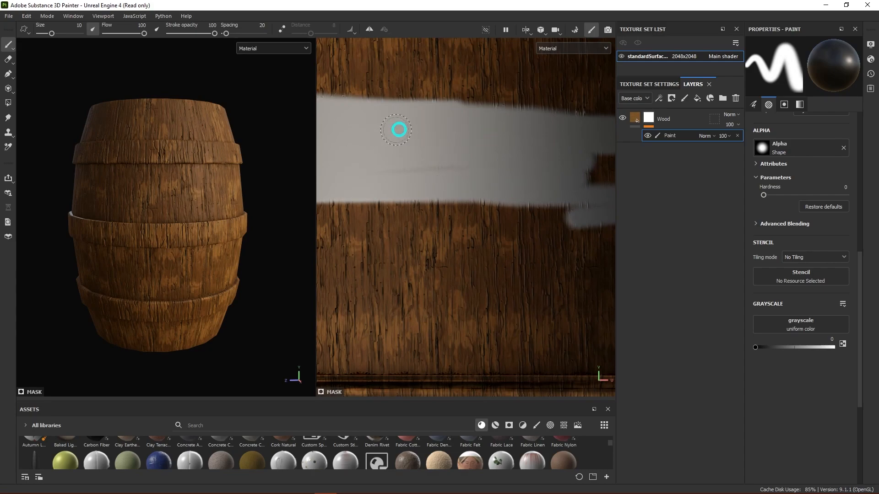
# - Undo the band painted on the Wood mask in the UV view
pyautogui.scroll(-5, 484, 179)
pyautogui.hotkey('ctrl', 'z')
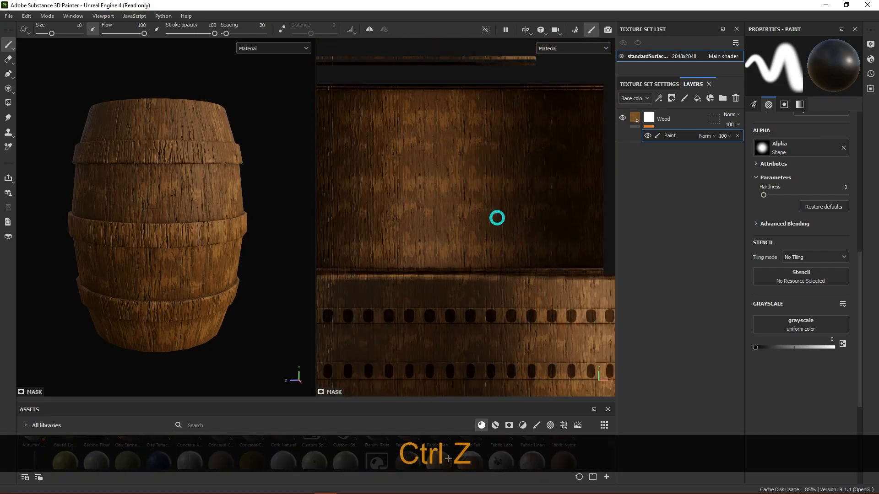
pyautogui.scroll(-5, 508, 222)
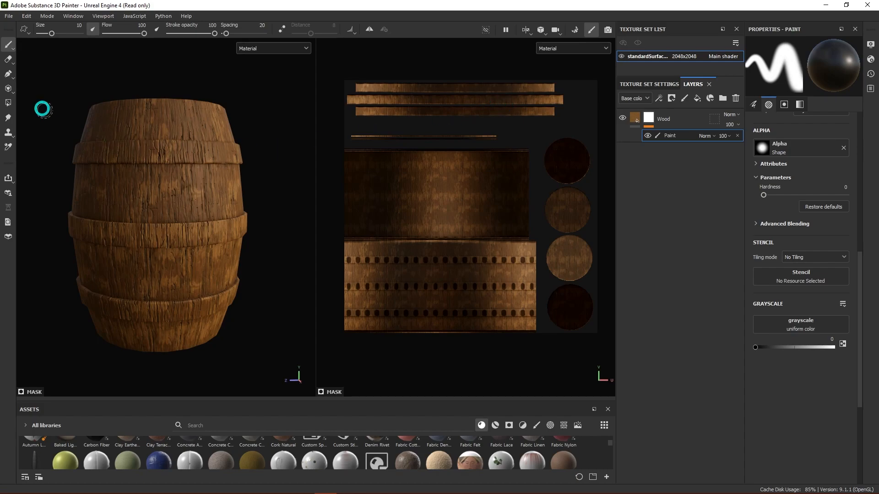
# - Mask the wood off the three metal hoop strips in the UV view using Polygon Fill with color 0
pyautogui.click(9, 103)
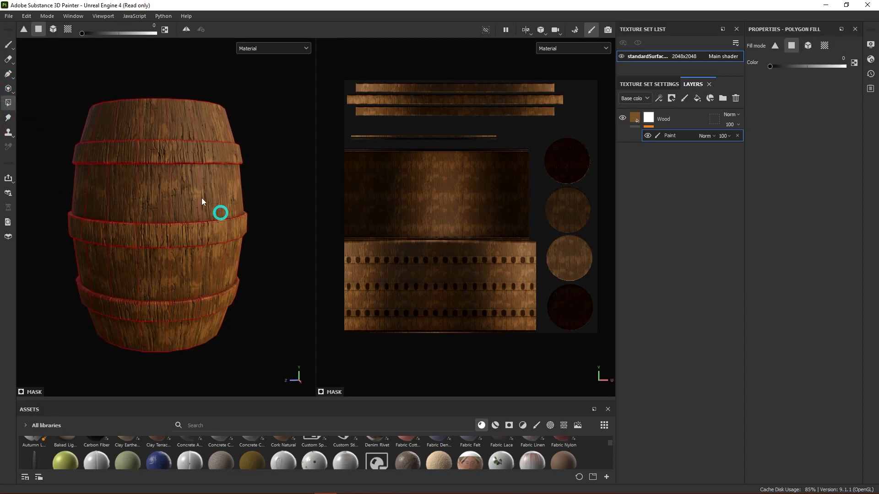
pyautogui.moveTo(340, 67); pyautogui.dragTo(589, 125)
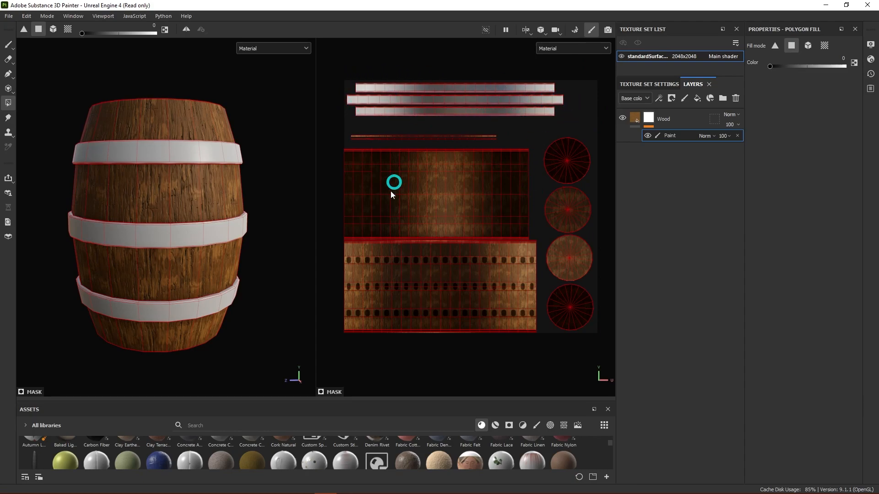
pyautogui.click(648, 119)
pyautogui.click(603, 147)
pyautogui.keyDown('alt'); pyautogui.moveTo(275, 321); pyautogui.dragTo(296, 243); pyautogui.keyUp('alt')
pyautogui.click(639, 226)
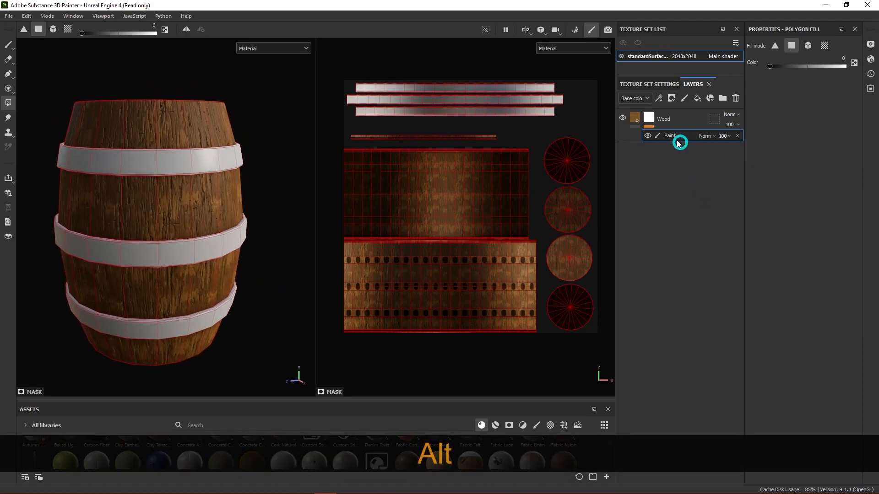
pyautogui.click(672, 121)
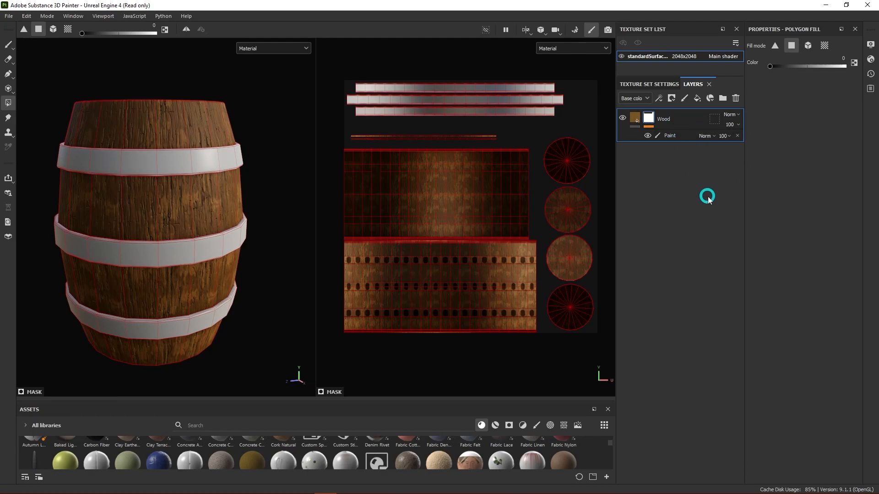
pyautogui.click(420, 187)
pyautogui.click(615, 137)
pyautogui.click(622, 120)
pyautogui.click(639, 121)
pyautogui.click(616, 166)
pyautogui.click(698, 120)
pyautogui.click(660, 116)
pyautogui.click(678, 131)
# - Add a folder to the layer stack and move the Wood layer into it
pyautogui.click(725, 100)
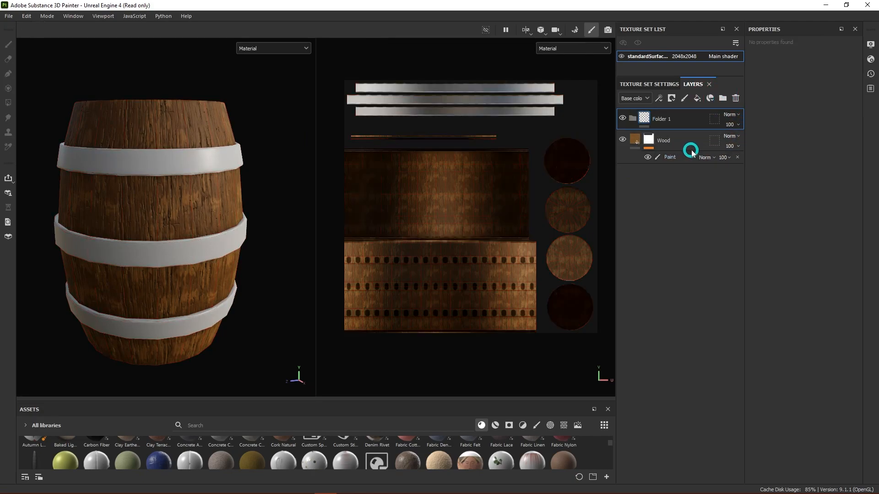
pyautogui.moveTo(649, 137)
pyautogui.moveTo(665, 139)
pyautogui.mouseDown()
pyautogui.moveTo(666, 113)
pyautogui.moveTo(667, 133)
pyautogui.mouseUp()
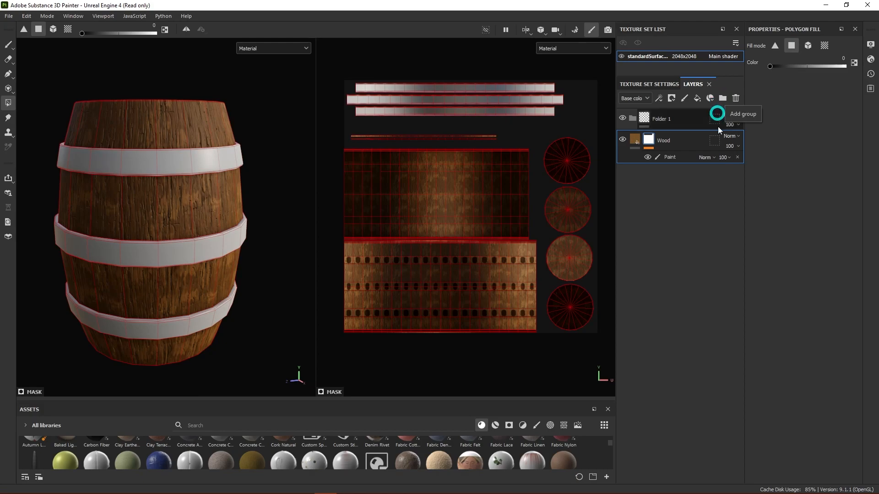
pyautogui.rightClick(681, 219)
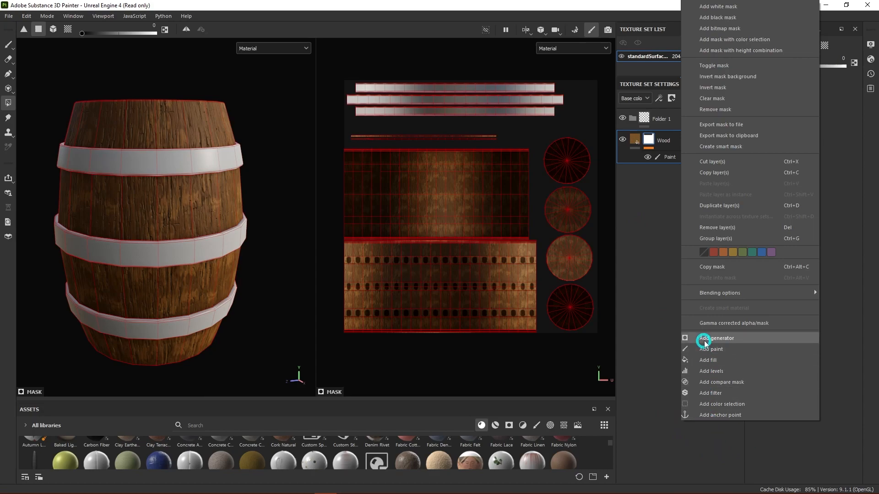
pyautogui.click(641, 219)
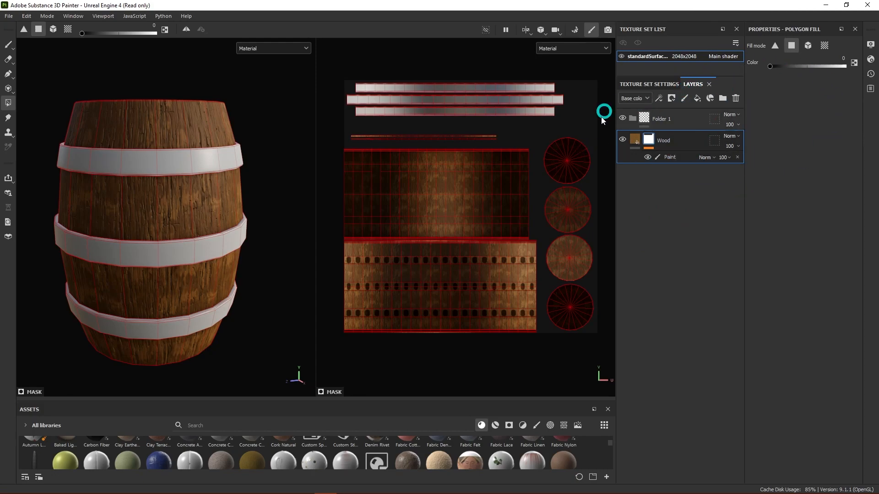
pyautogui.moveTo(644, 139)
pyautogui.mouseDown()
pyautogui.moveTo(640, 118)
pyautogui.moveTo(673, 141)
pyautogui.moveTo(670, 118)
pyautogui.mouseUp()
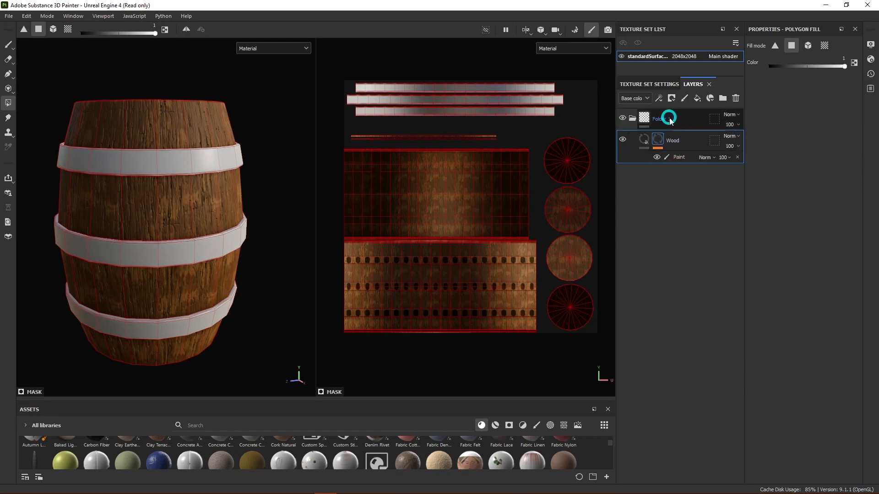
# - Rename the folder as Wood and add a black mask to it
pyautogui.doubleClick(659, 119)
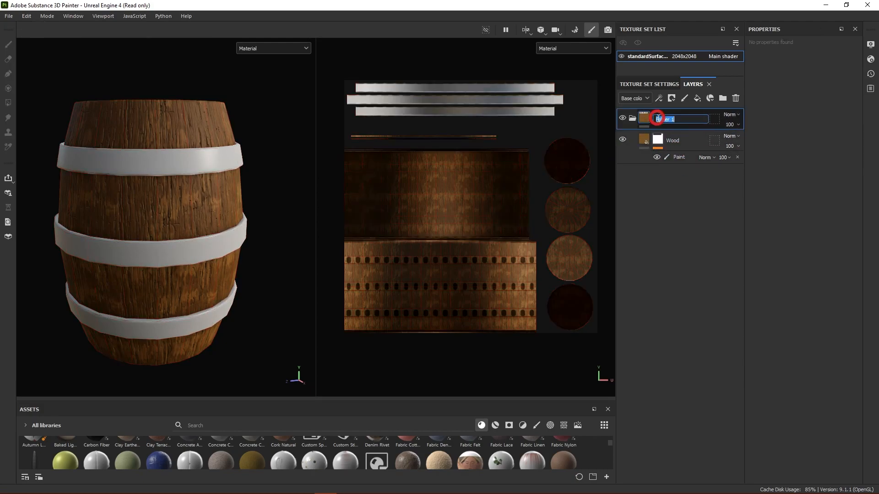
pyautogui.write('Wood')
pyautogui.press('Return')
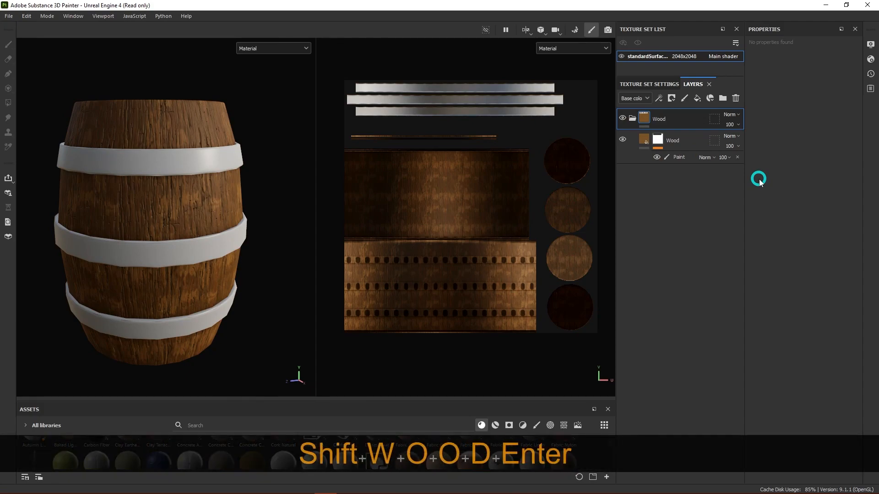
pyautogui.rightClick(660, 121)
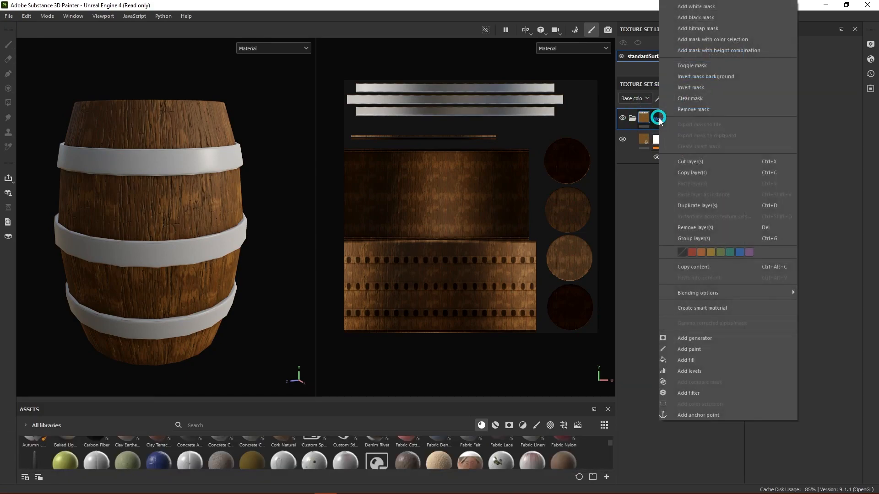
pyautogui.click(708, 18)
# - Copy the inner Wood layer's mask into the Wood folder's mask and remove the mask from the inner layer
pyautogui.rightClick(658, 142)
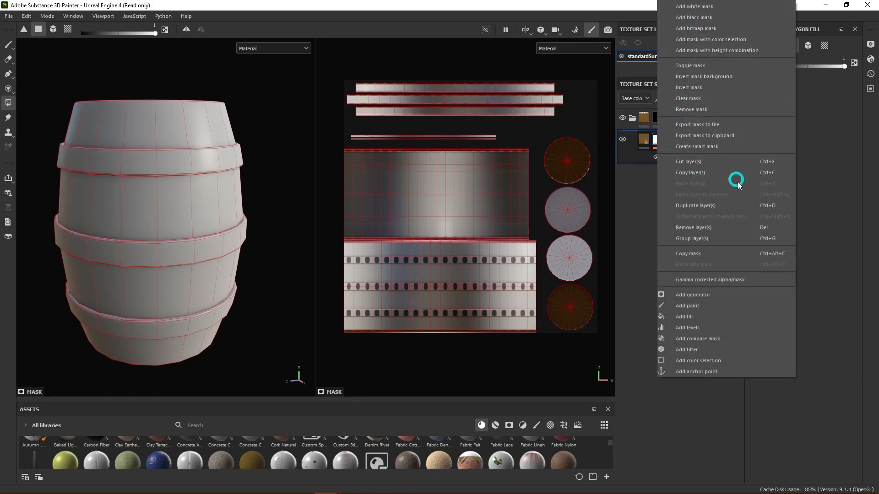
pyautogui.click(698, 254)
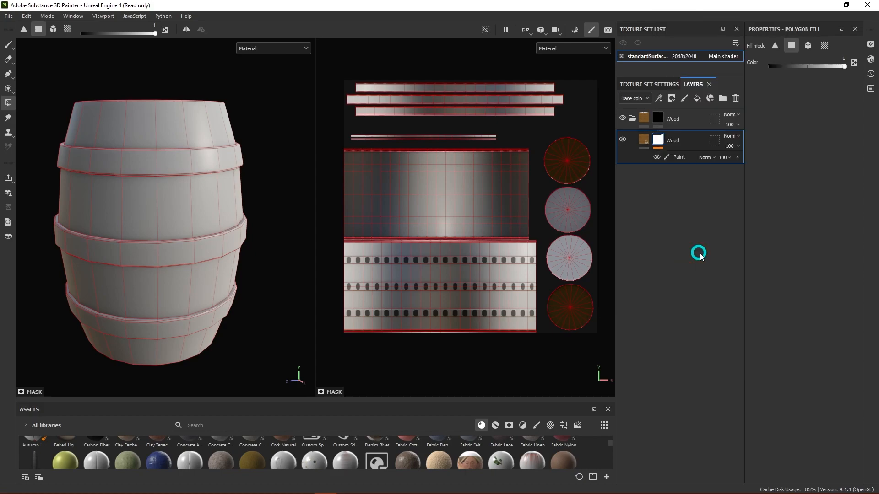
pyautogui.rightClick(658, 118)
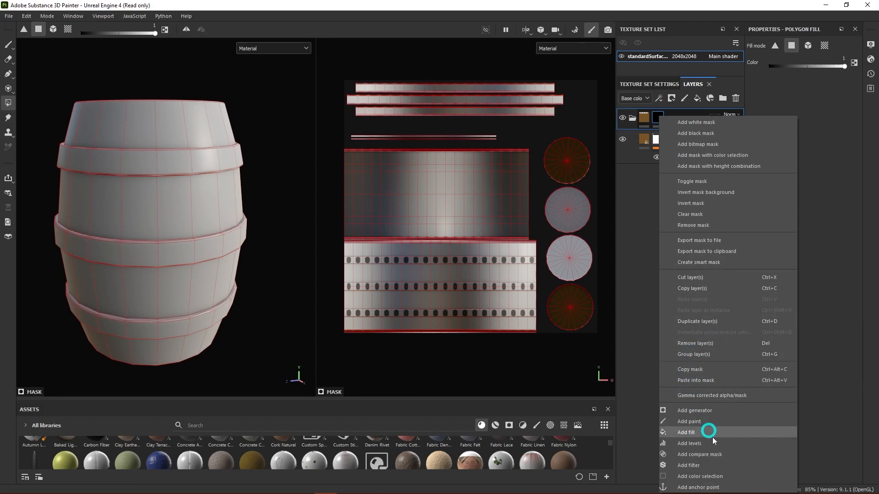
pyautogui.click(717, 382)
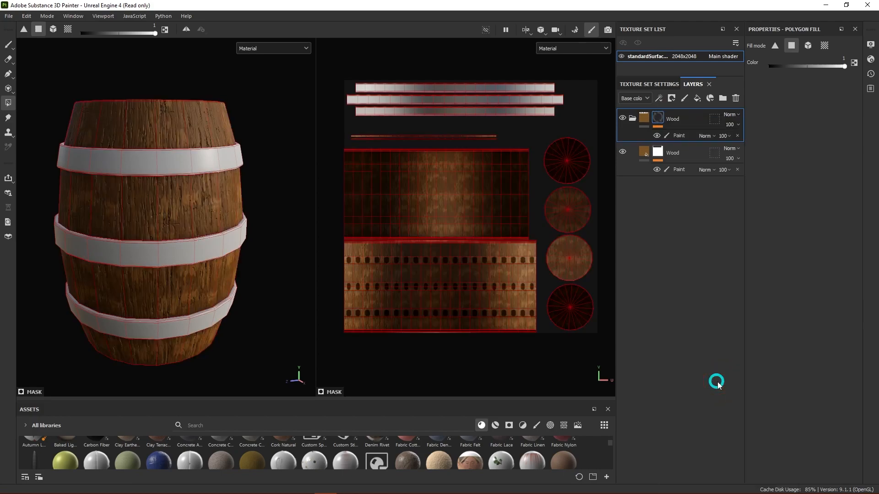
pyautogui.rightClick(665, 158)
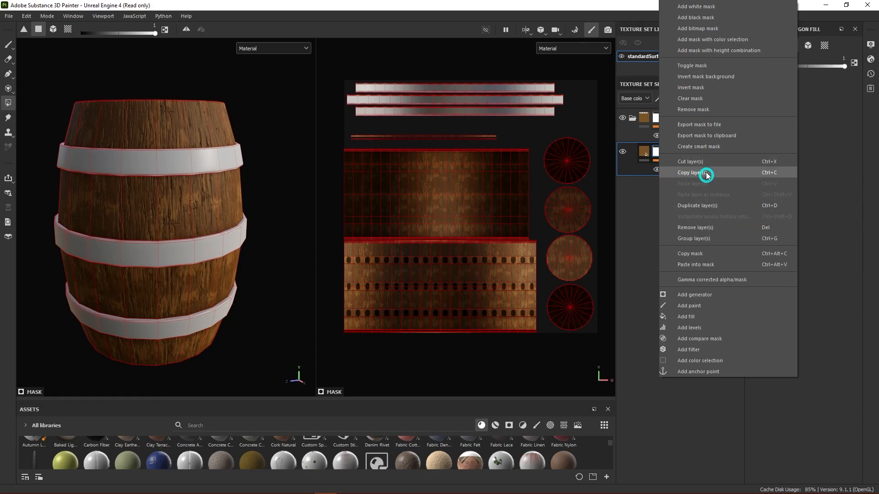
pyautogui.click(709, 110)
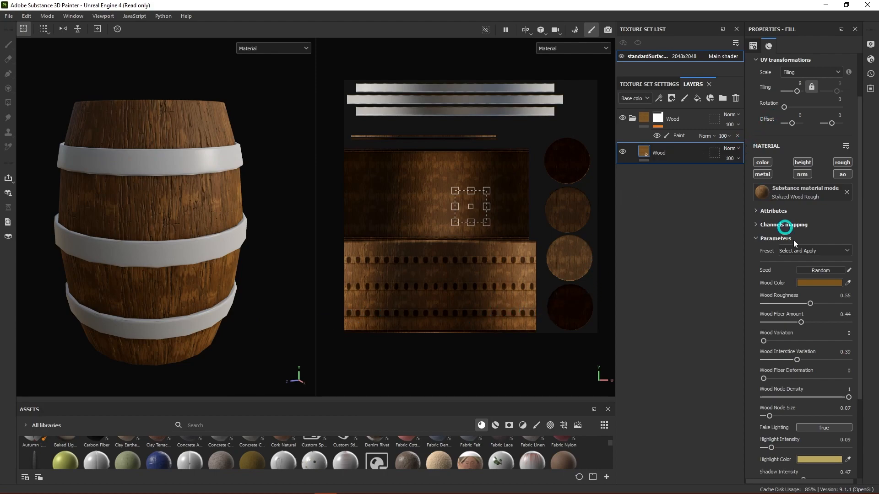
# - Try tiling values of 32, 9 and 10 on the Wood fill layer
pyautogui.moveTo(173, 202)
pyautogui.keyDown('alt'); pyautogui.mouseDown()
pyautogui.moveTo(227, 225)
pyautogui.moveTo(207, 235)
pyautogui.moveTo(224, 316)
pyautogui.moveTo(220, 278)
pyautogui.mouseUp(); pyautogui.keyUp('alt')
pyautogui.keyDown('alt'); pyautogui.moveTo(274, 281); pyautogui.dragTo(260, 234, button='middle'); pyautogui.keyUp('alt')
pyautogui.moveTo(259, 244)
pyautogui.keyDown('shift'); pyautogui.mouseDown(button='right')
pyautogui.moveTo(228, 241)
pyautogui.moveTo(235, 245)
pyautogui.mouseUp(button='right'); pyautogui.keyUp('shift')
pyautogui.keyDown('alt'); pyautogui.moveTo(232, 243); pyautogui.dragTo(274, 237, button='middle'); pyautogui.keyUp('alt')
pyautogui.moveTo(274, 237)
pyautogui.keyDown('alt'); pyautogui.mouseDown()
pyautogui.moveTo(253, 263)
pyautogui.moveTo(356, 239)
pyautogui.moveTo(261, 243)
pyautogui.moveTo(275, 244)
pyautogui.mouseUp(); pyautogui.keyUp('alt')
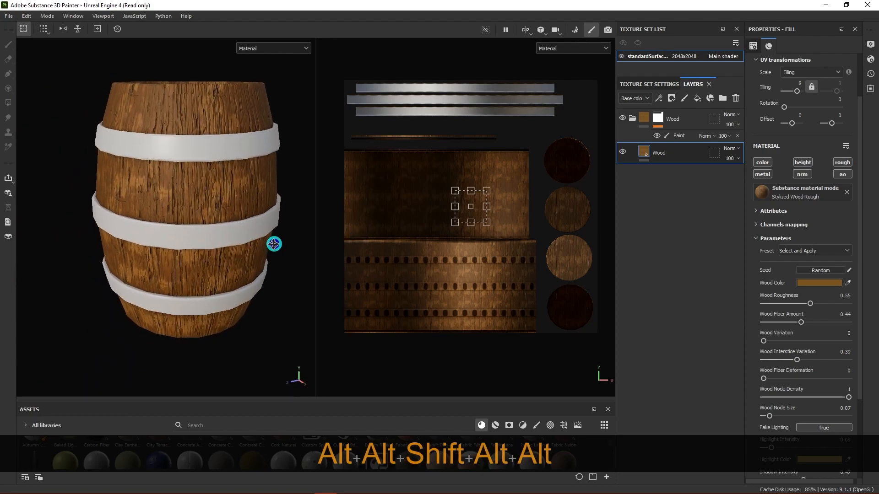
pyautogui.keyDown('alt'); pyautogui.moveTo(275, 244); pyautogui.dragTo(253, 257, button='middle'); pyautogui.keyUp('alt')
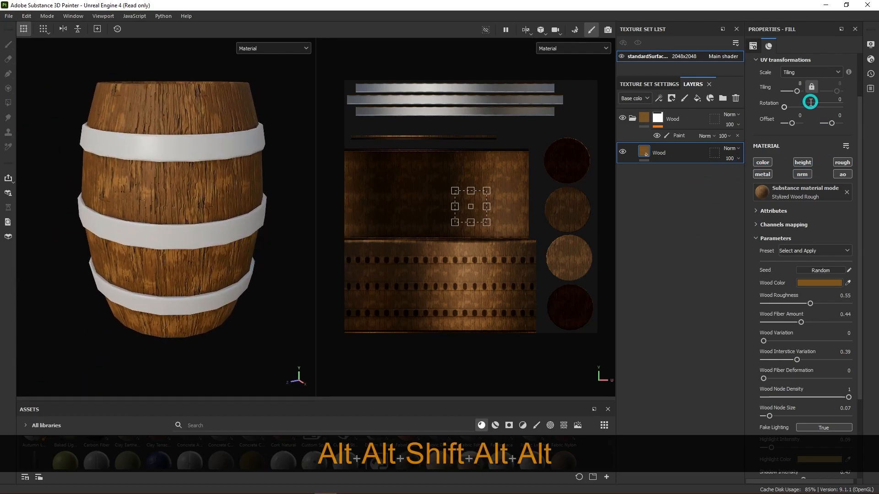
pyautogui.moveTo(797, 90); pyautogui.dragTo(799, 91)
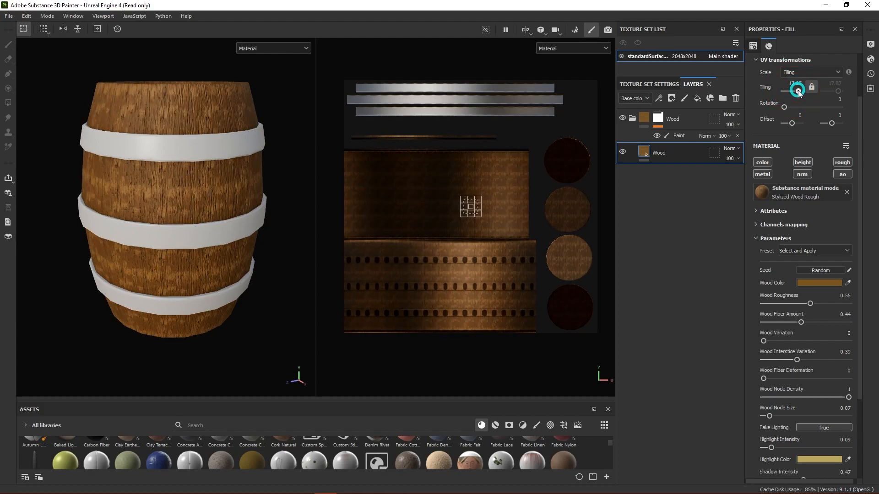
pyautogui.click(790, 86)
pyautogui.write('32')
pyautogui.press('Return')
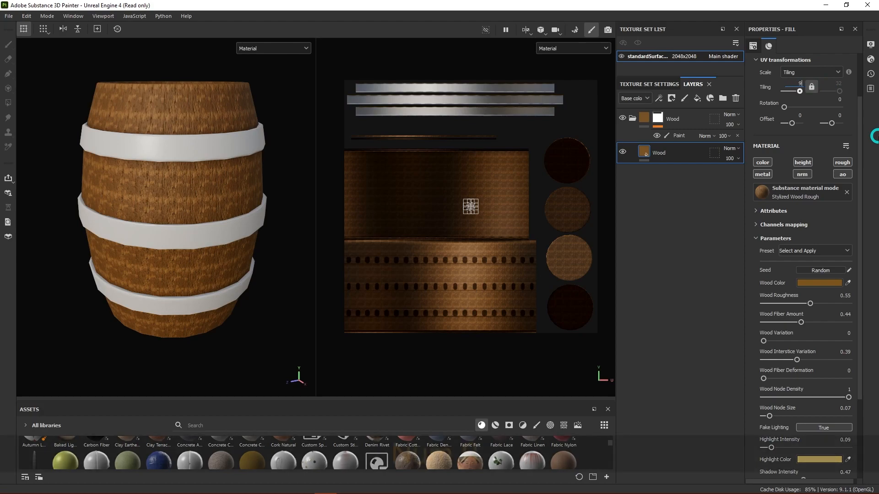
pyautogui.write('9')
pyautogui.press('Return')
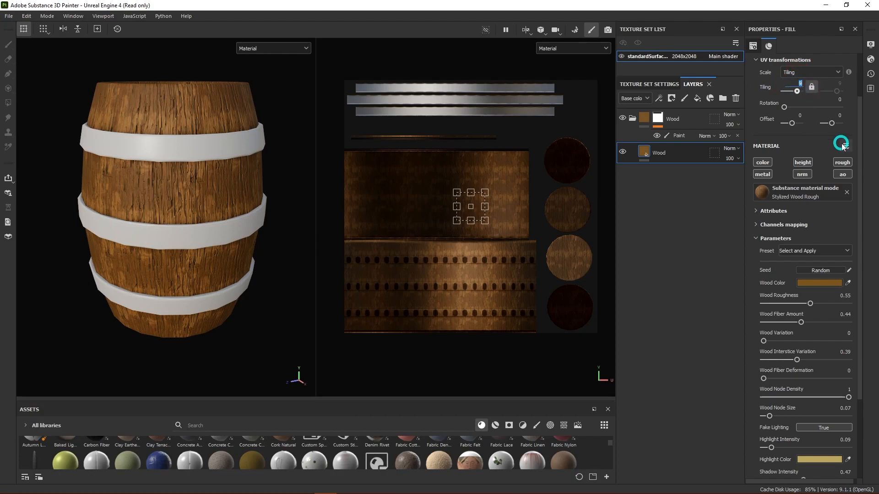
pyautogui.write('10')
pyautogui.press('Return')
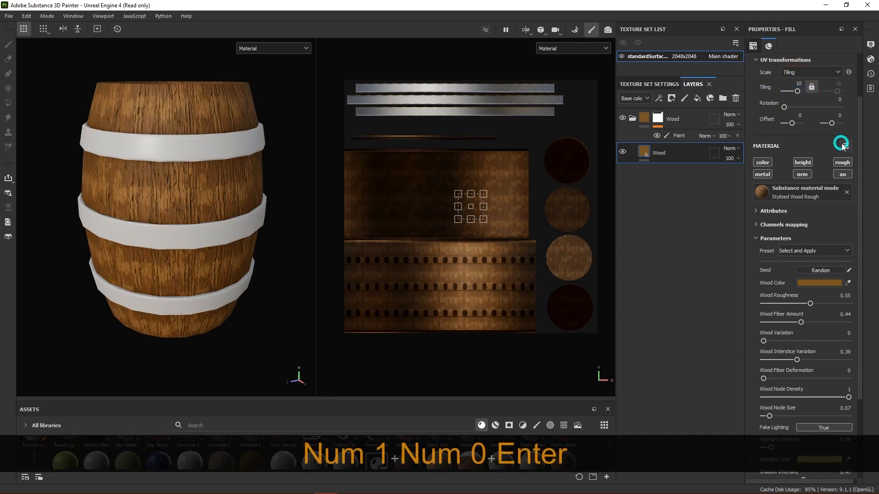
# - Set the Wood fill layer's tiling to 8 and check the grain from around the barrel
pyautogui.keyDown('alt'); pyautogui.moveTo(246, 286); pyautogui.dragTo(261, 301); pyautogui.keyUp('alt')
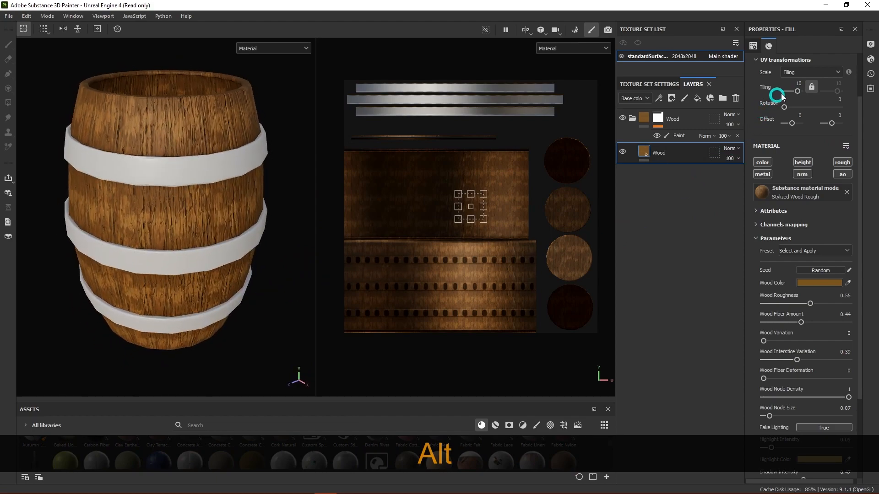
pyautogui.click(794, 83)
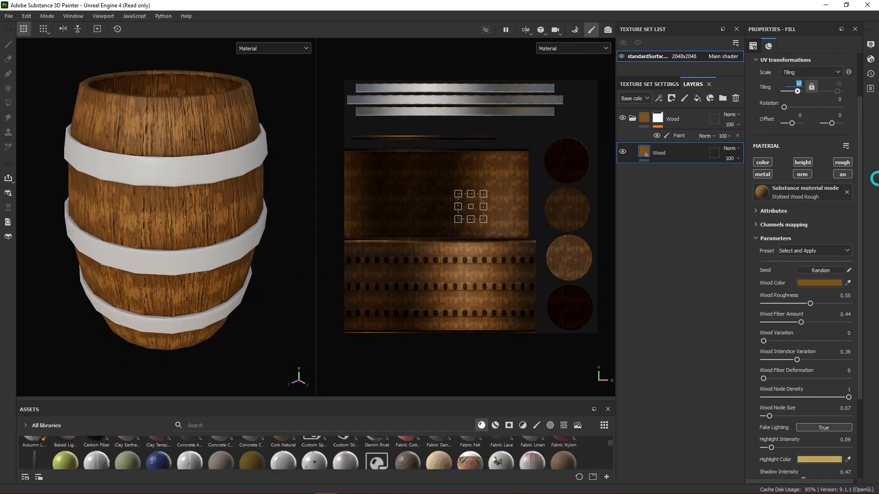
pyautogui.write('8')
pyautogui.press('Return')
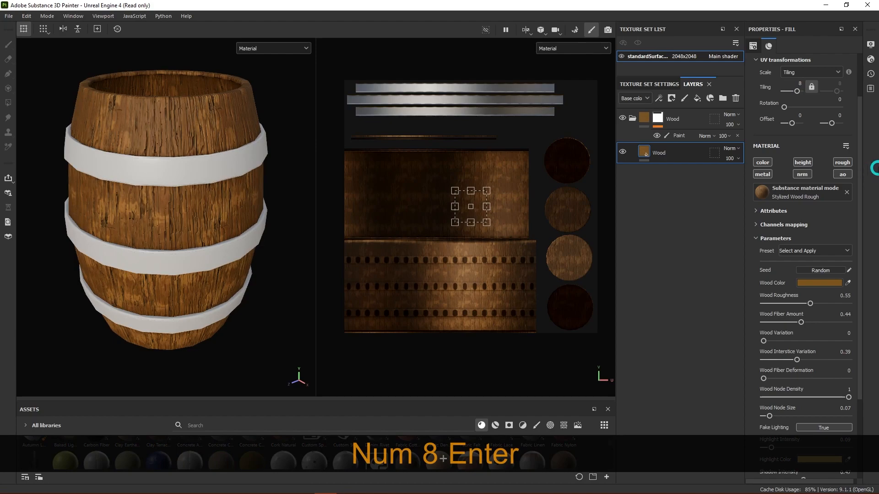
pyautogui.keyDown('alt'); pyautogui.moveTo(128, 277); pyautogui.dragTo(199, 259); pyautogui.keyUp('alt')
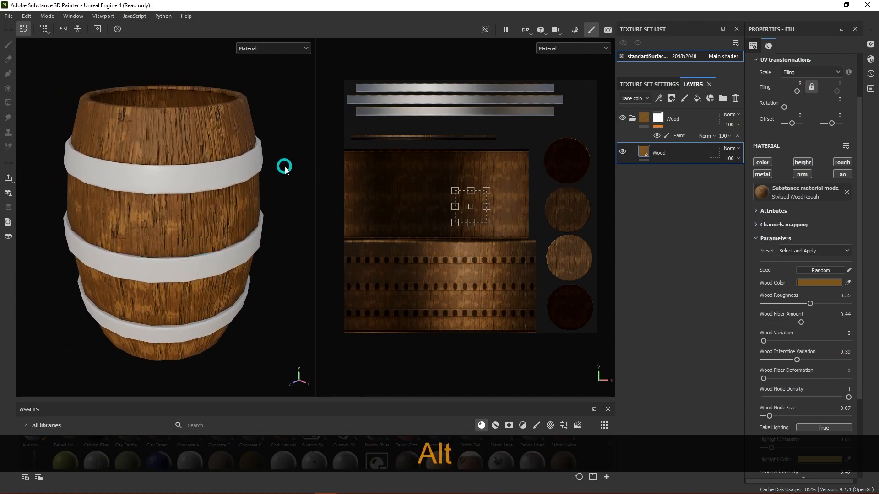
pyautogui.keyDown('alt'); pyautogui.moveTo(246, 293); pyautogui.dragTo(187, 280); pyautogui.keyUp('alt')
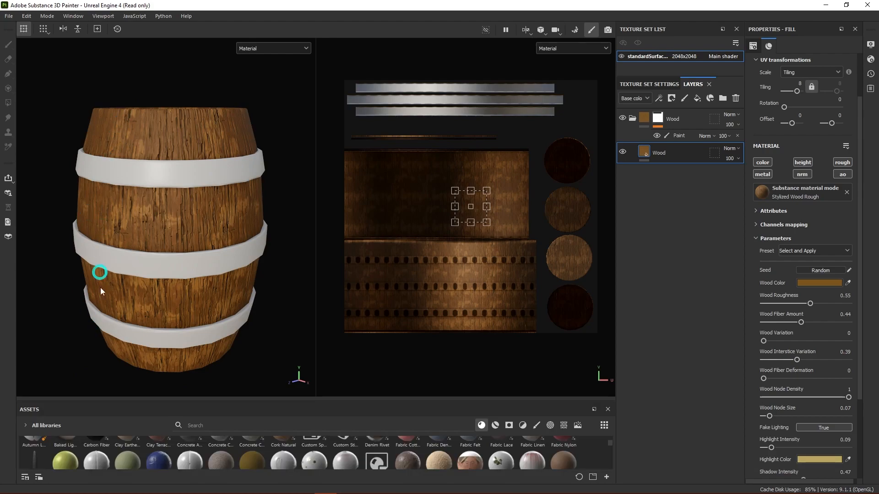
pyautogui.keyDown('alt'); pyautogui.moveTo(196, 270); pyautogui.dragTo(270, 282); pyautogui.keyUp('alt')
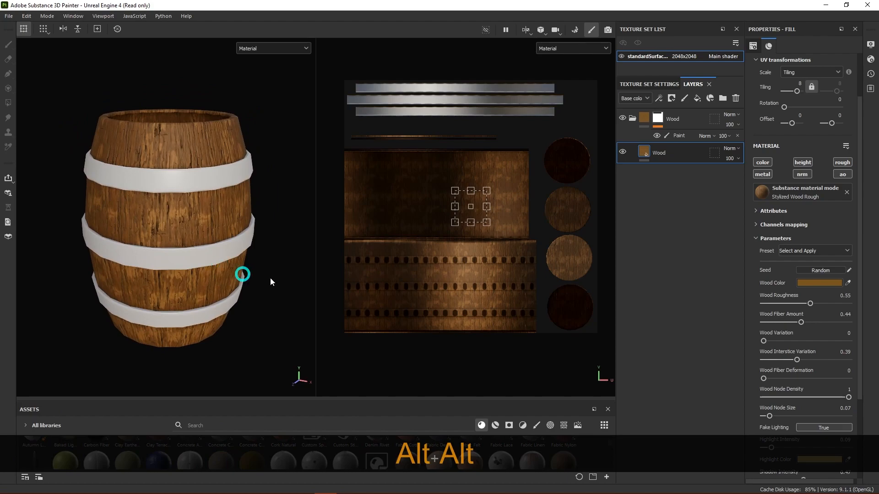
# - Add a fill layer above the Wood layer inside the Wood folder and give it a black mask
pyautogui.click(696, 99)
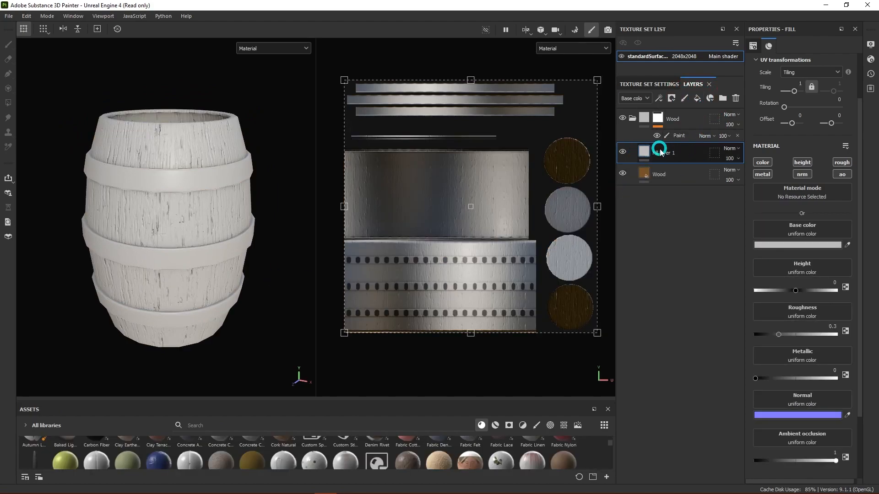
pyautogui.rightClick(666, 153)
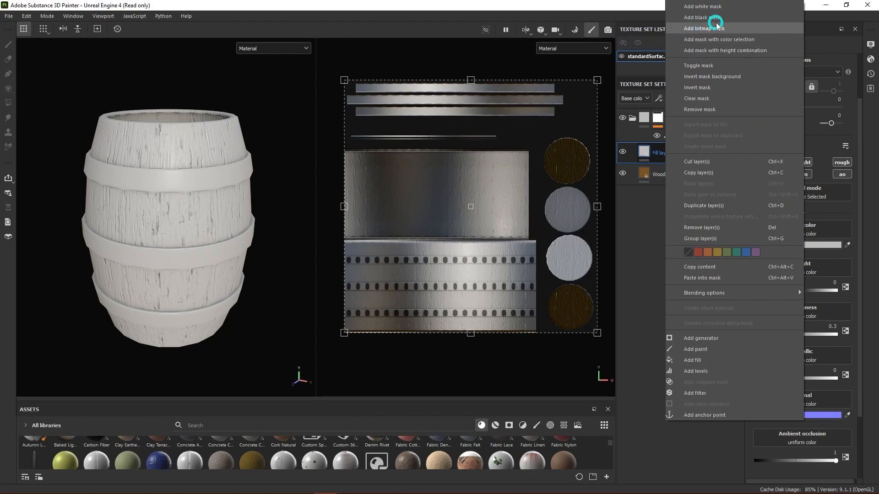
pyautogui.click(715, 21)
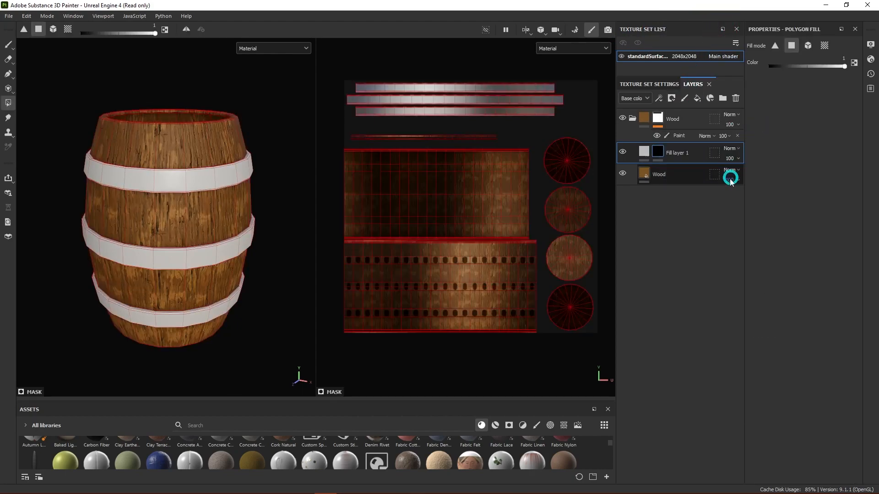
# - Search the texture assets for "tile" and apply the Tile Generator to the black mask of the fill layer above Wood
pyautogui.rightClick(661, 152)
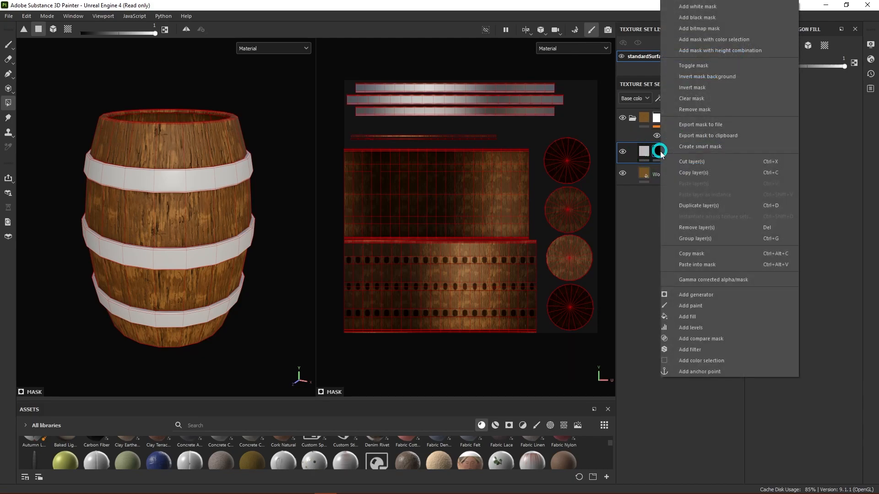
pyautogui.click(644, 204)
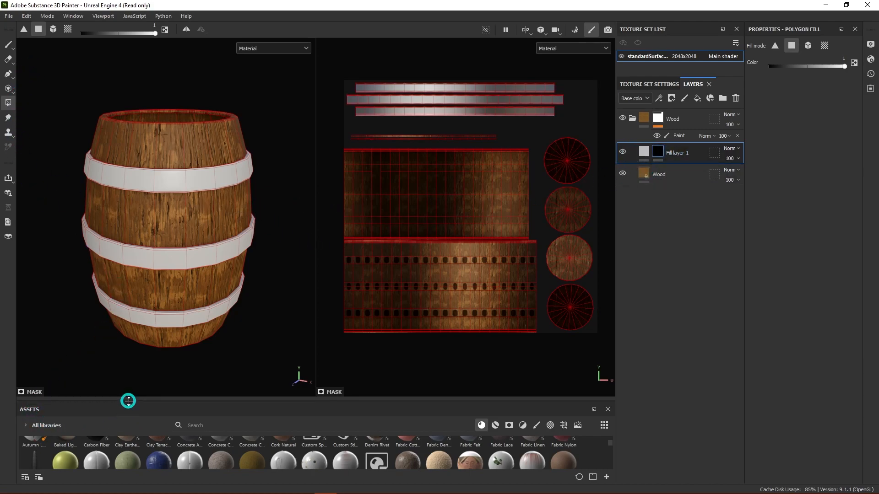
pyautogui.moveTo(136, 400); pyautogui.dragTo(151, 250)
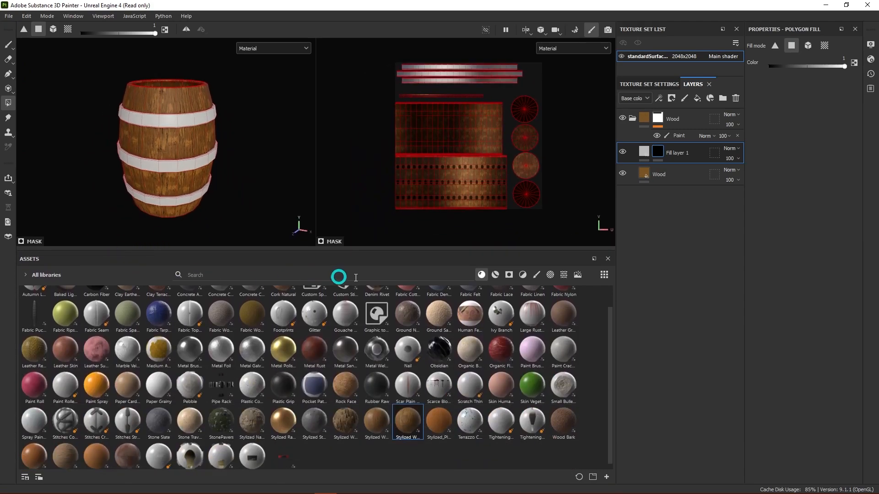
pyautogui.click(291, 273)
pyautogui.write('tile')
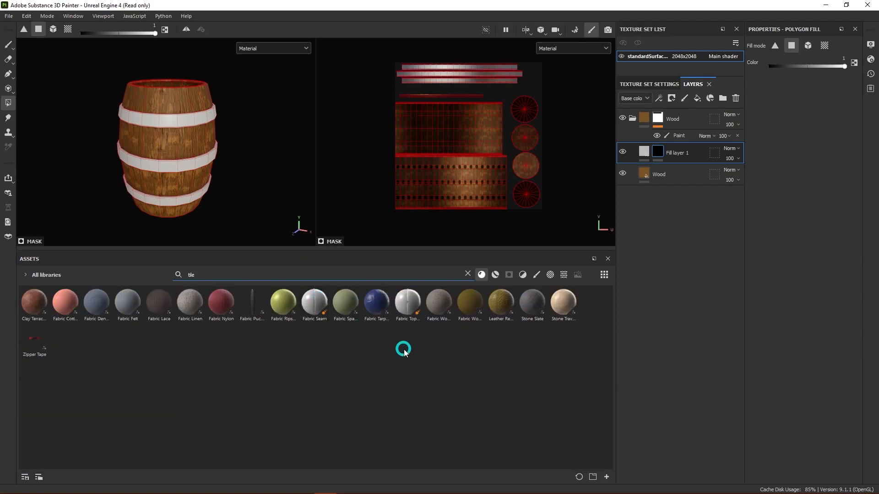
pyautogui.click(565, 275)
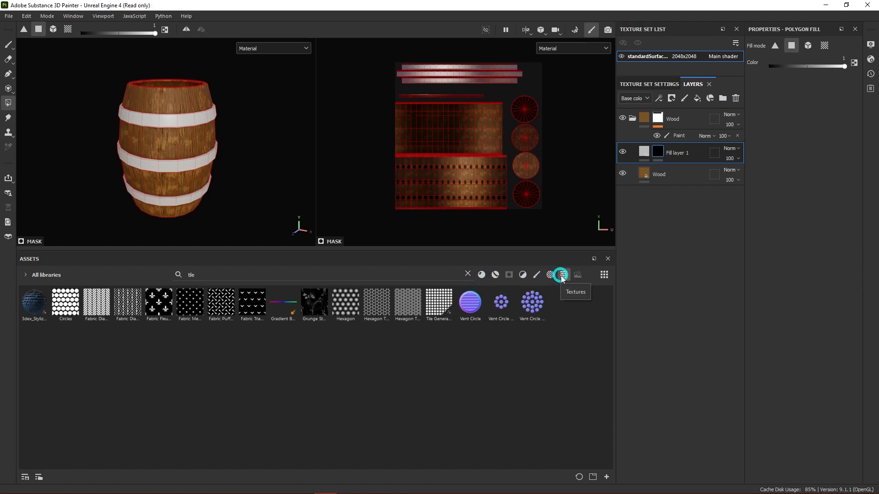
pyautogui.click(437, 305)
pyautogui.moveTo(437, 305); pyautogui.dragTo(659, 156)
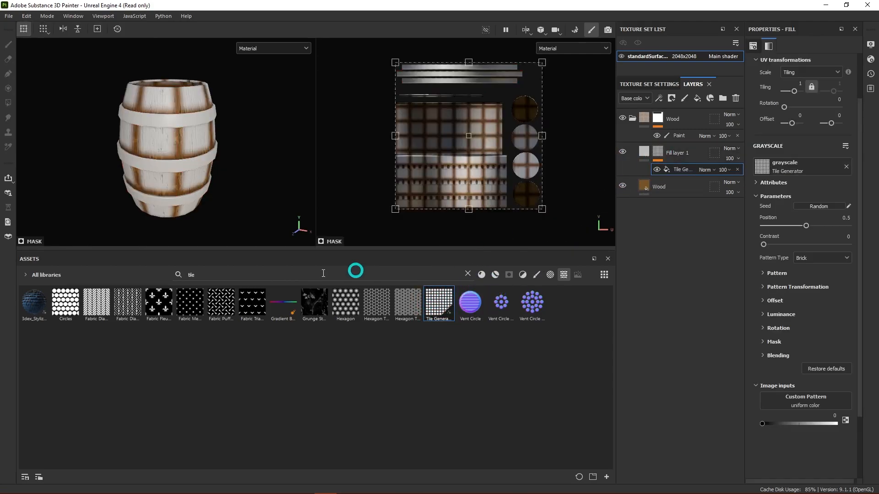
pyautogui.moveTo(200, 249); pyautogui.dragTo(191, 403)
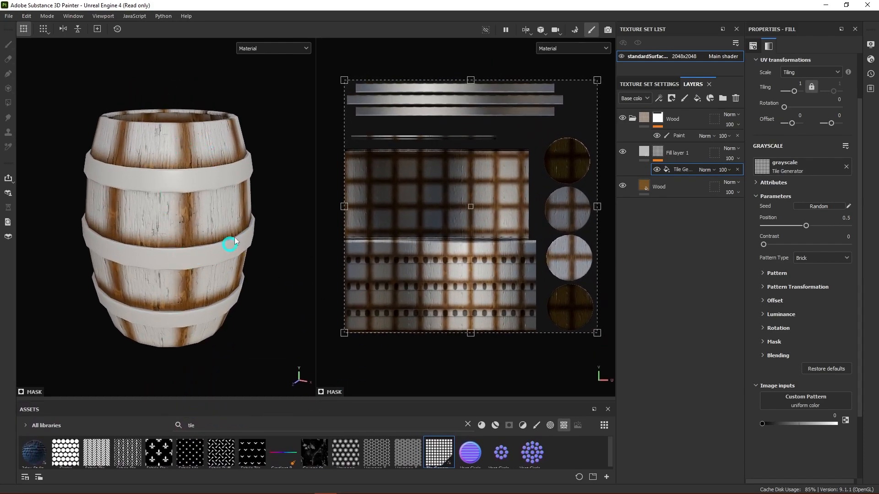
pyautogui.keyDown('alt'); pyautogui.moveTo(239, 221); pyautogui.dragTo(291, 200); pyautogui.keyUp('alt')
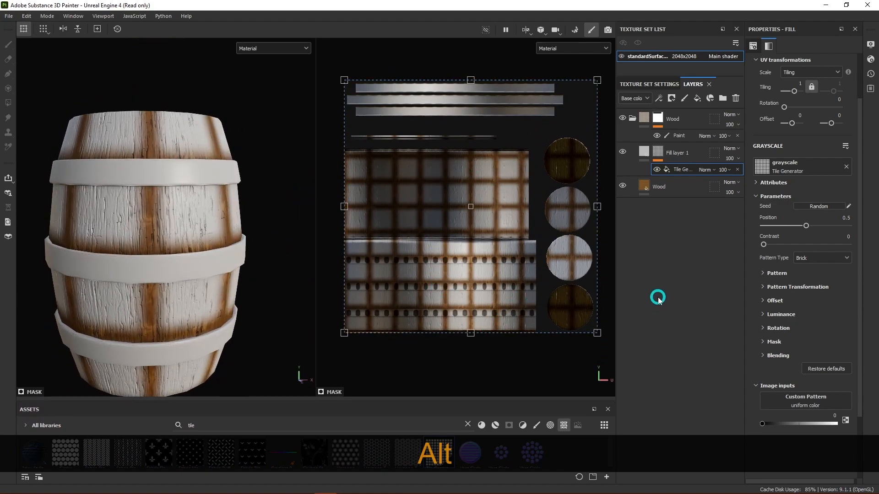
# - Set the Tile Generator's pattern transformation to Number X 12, Number Y 1 and Scale 1.01
pyautogui.click(763, 273)
pyautogui.scroll(-1, 794, 270)
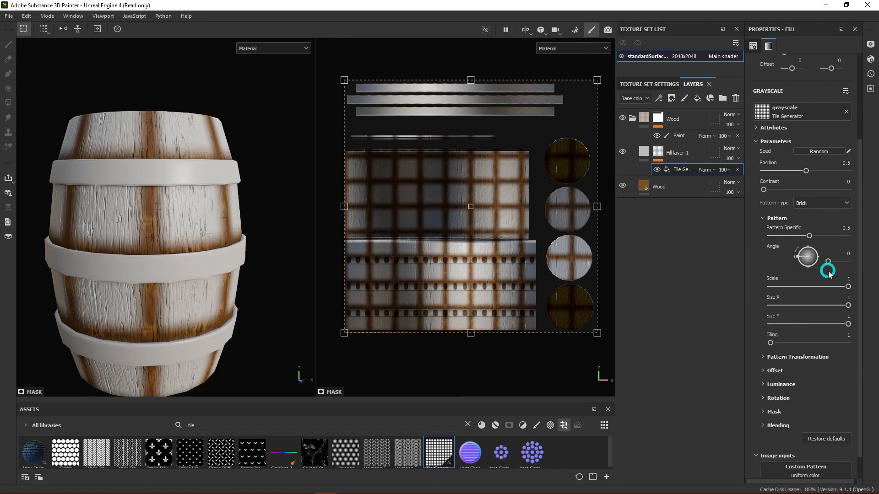
pyautogui.click(776, 358)
pyautogui.scroll(-2, 806, 286)
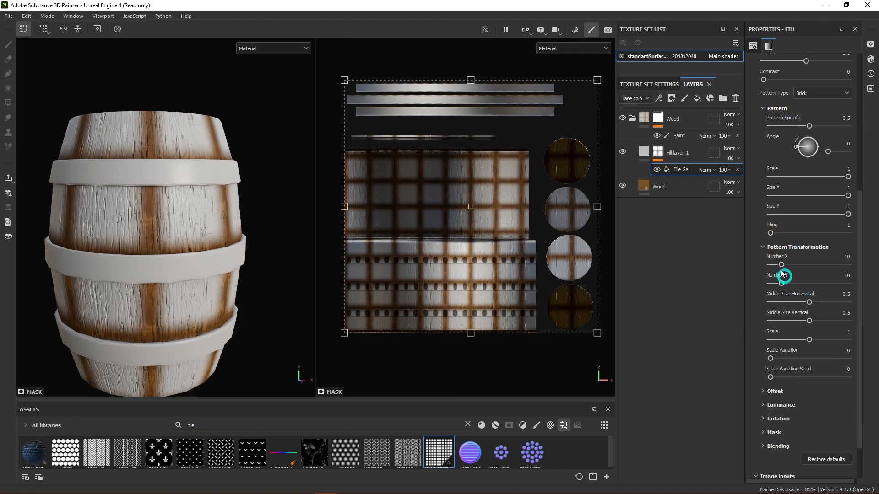
pyautogui.click(780, 265)
pyautogui.moveTo(780, 266); pyautogui.dragTo(774, 265)
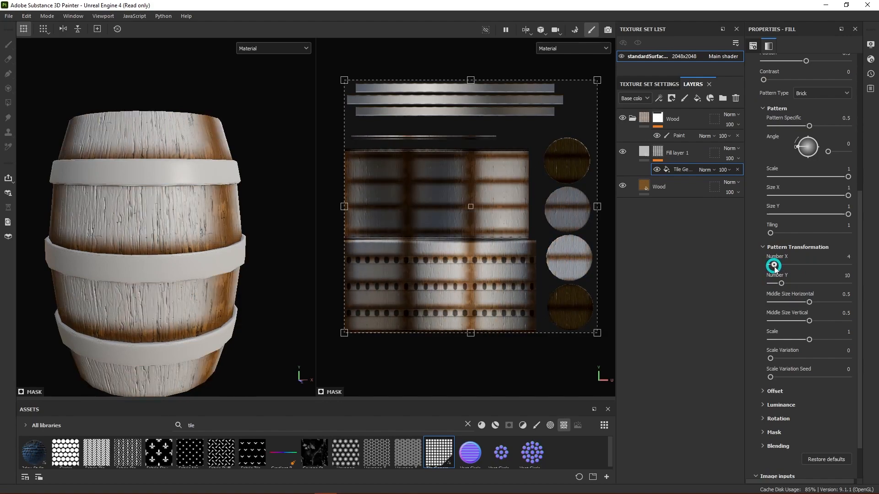
pyautogui.moveTo(782, 284); pyautogui.dragTo(768, 285)
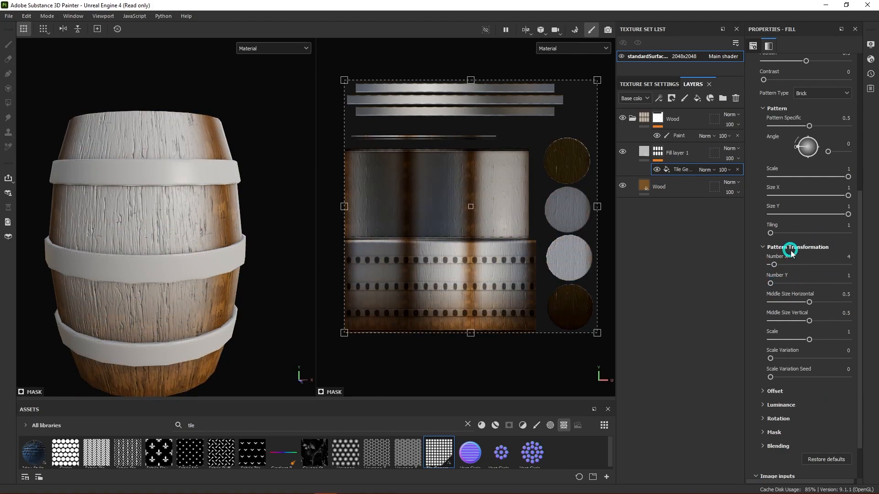
pyautogui.click(809, 340)
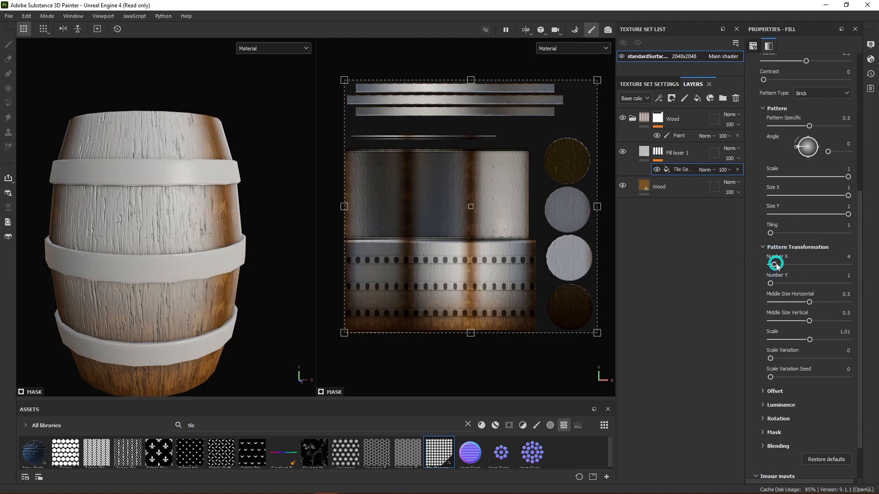
pyautogui.moveTo(773, 264); pyautogui.dragTo(784, 264)
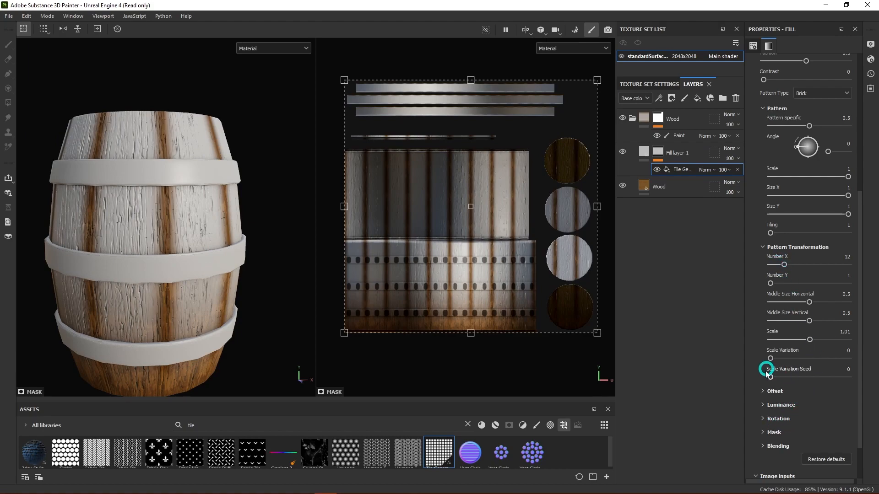
# - Set the Tile Generator pattern's Size Y to 6.18 and Size X to 0.05, and check the plank lines around the barrel
pyautogui.scroll(3, 783, 238)
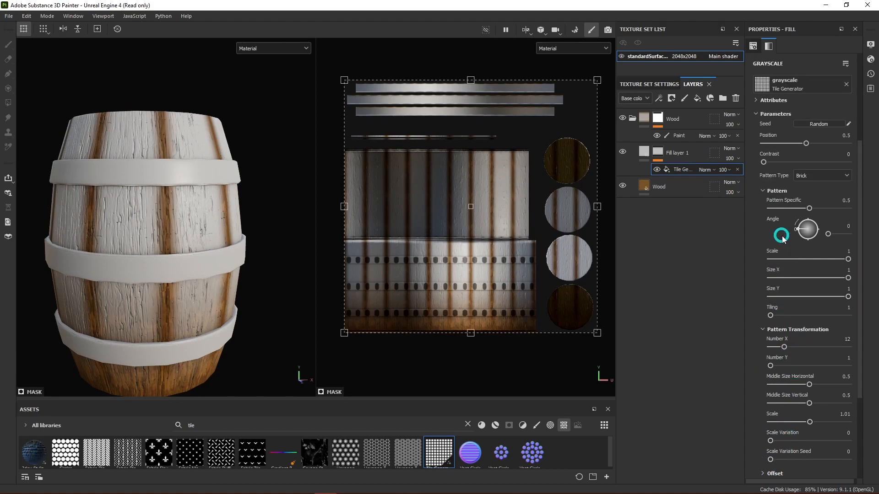
pyautogui.scroll(-1, 783, 238)
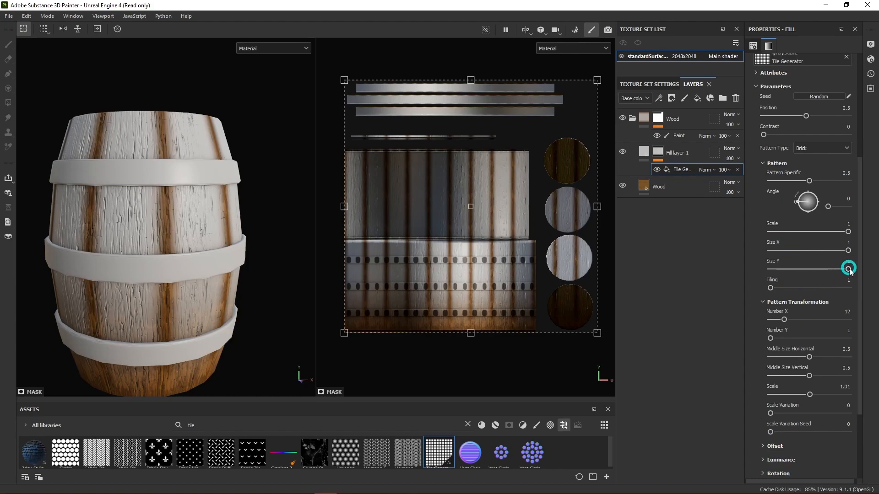
pyautogui.moveTo(849, 270); pyautogui.dragTo(872, 272)
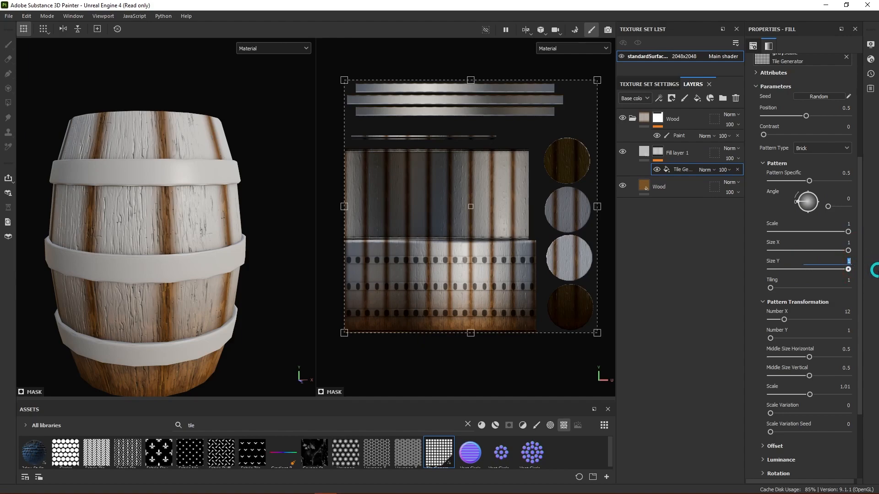
pyautogui.write('5')
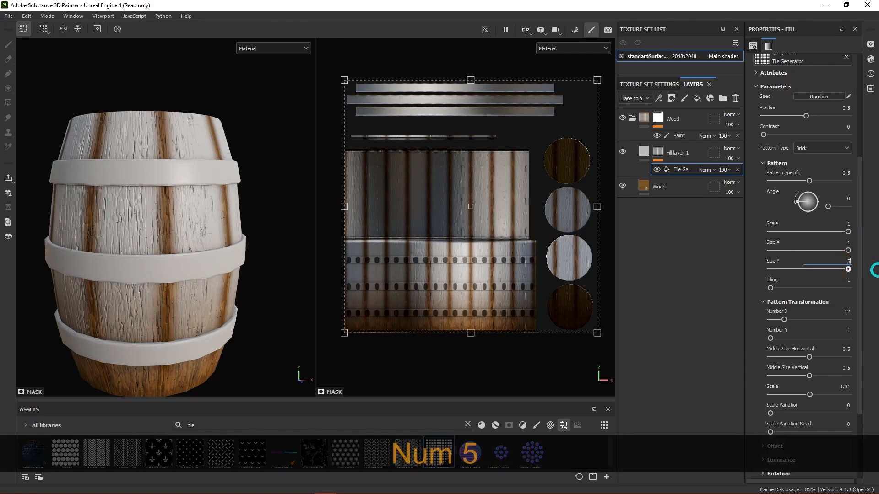
pyautogui.press('Return')
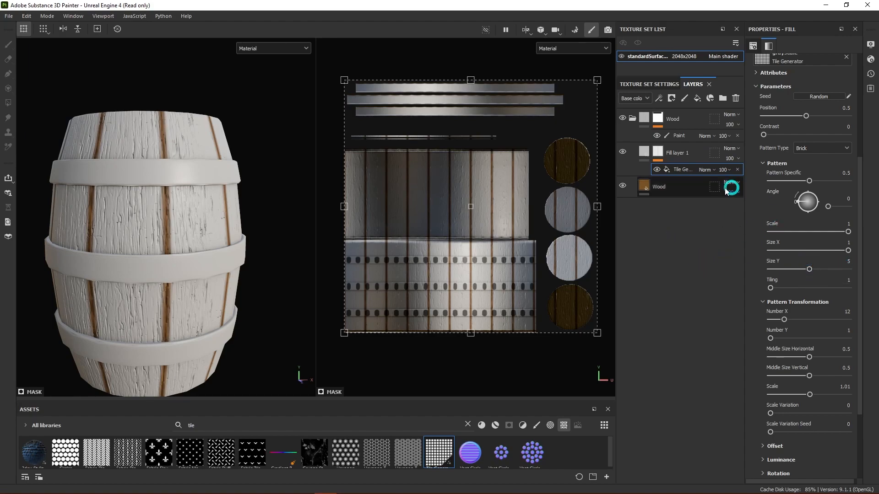
pyautogui.moveTo(807, 271); pyautogui.dragTo(838, 274)
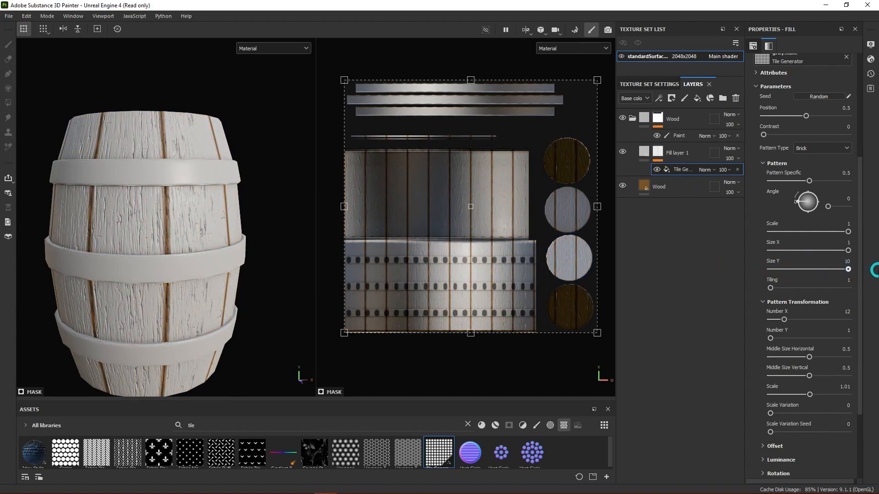
pyautogui.moveTo(875, 271); pyautogui.dragTo(819, 271)
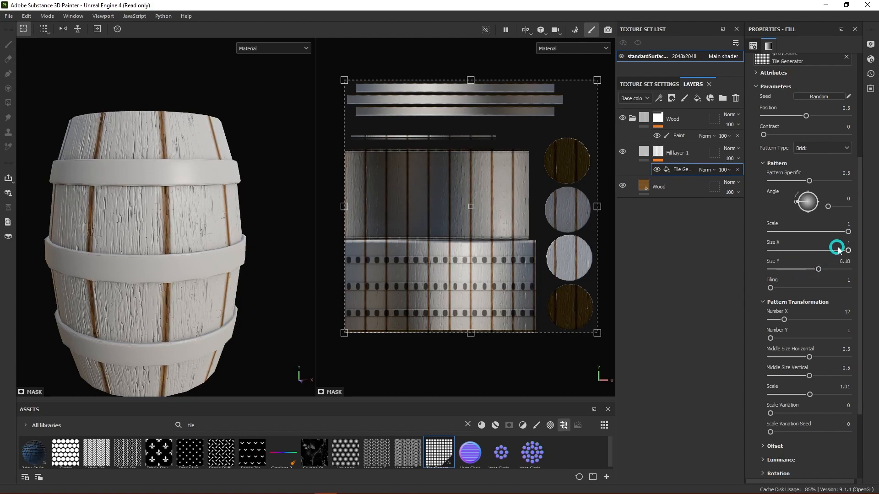
pyautogui.moveTo(847, 250); pyautogui.dragTo(776, 256)
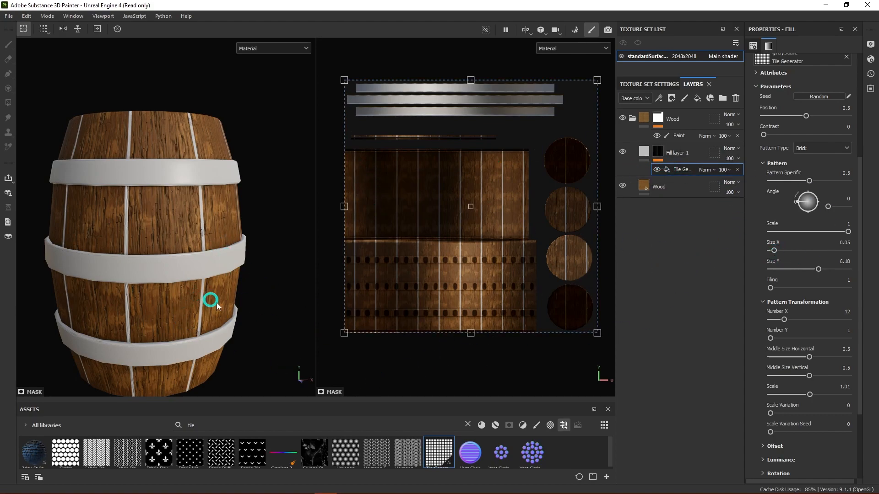
pyautogui.keyDown('alt'); pyautogui.moveTo(234, 323); pyautogui.dragTo(336, 213); pyautogui.keyUp('alt')
pyautogui.keyDown('alt'); pyautogui.moveTo(217, 189); pyautogui.dragTo(193, 200); pyautogui.keyUp('alt')
pyautogui.keyDown('alt'); pyautogui.moveTo(230, 281); pyautogui.dragTo(246, 243); pyautogui.keyUp('alt')
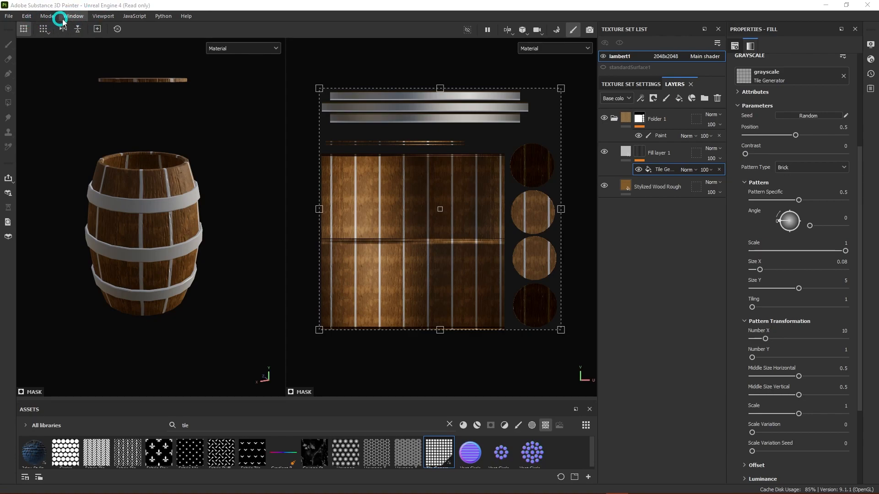
# - Reload the project mesh from Barrel_low.fbx through the project configuration
pyautogui.click(26, 16)
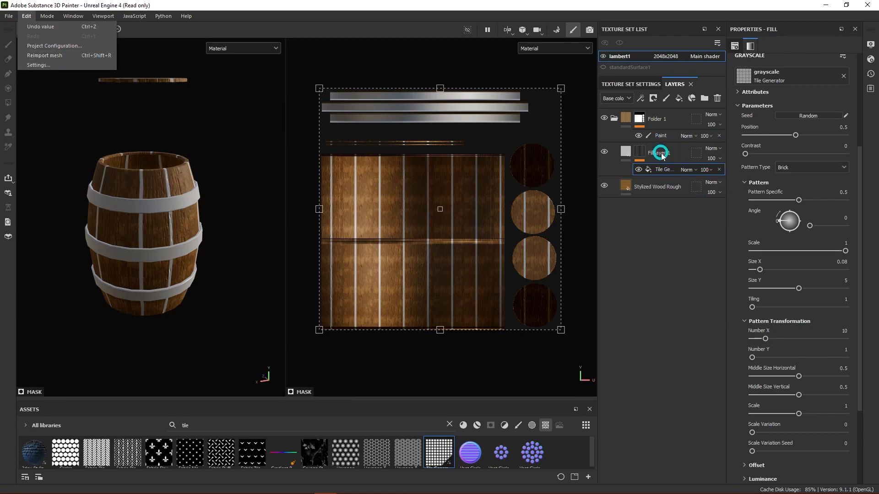
pyautogui.click(73, 46)
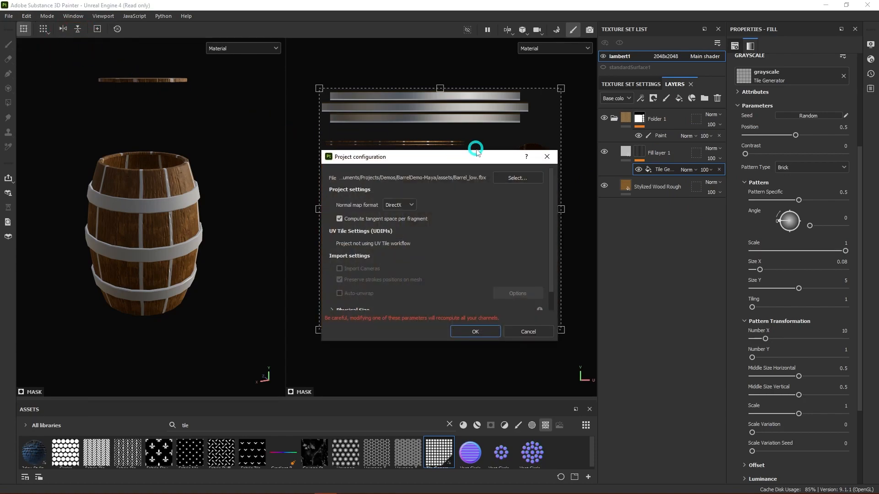
pyautogui.click(517, 178)
pyautogui.click(432, 237)
pyautogui.click(789, 396)
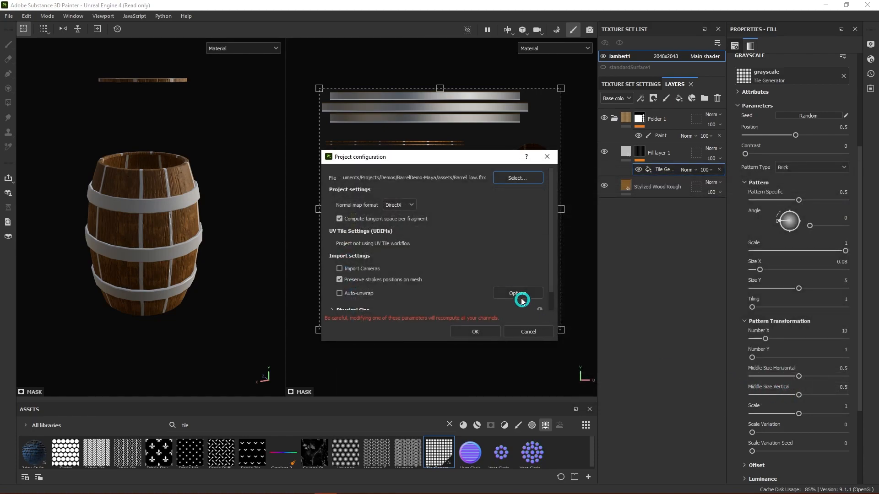
pyautogui.click(489, 333)
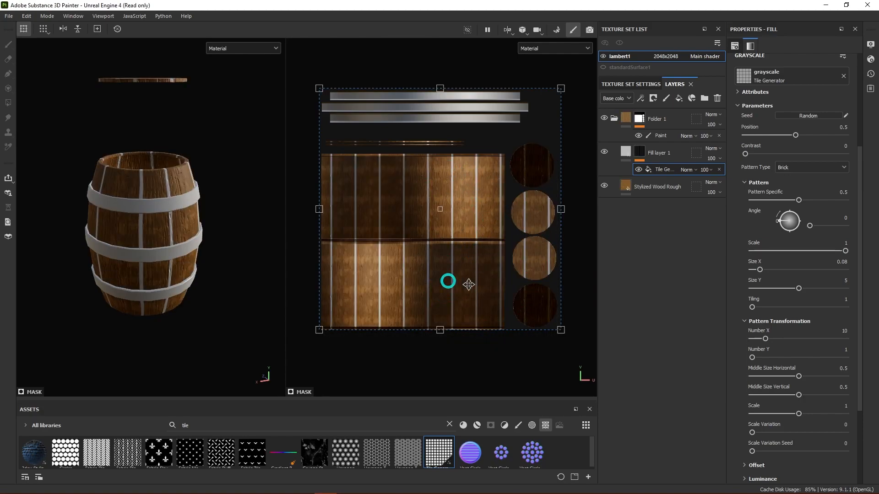
# - Examine the reloaded barrel from several angles, checking how the vertical plank lines run across the staves
pyautogui.scroll(2, 125, 160)
pyautogui.keyDown('alt'); pyautogui.moveTo(125, 161); pyautogui.dragTo(232, 200); pyautogui.keyUp('alt')
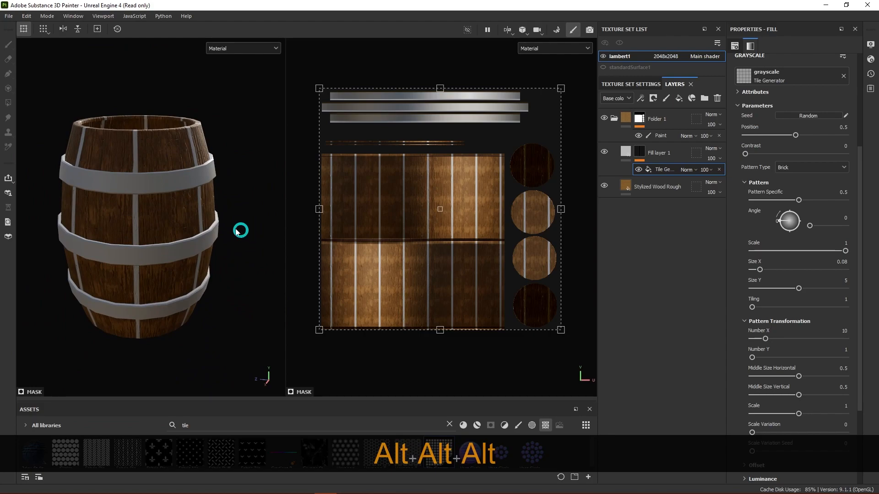
pyautogui.scroll(-1, 477, 258)
pyautogui.scroll(1, 477, 257)
pyautogui.keyDown('alt'); pyautogui.moveTo(217, 236); pyautogui.dragTo(159, 234); pyautogui.keyUp('alt')
pyautogui.keyDown('shift'); pyautogui.moveTo(159, 234); pyautogui.dragTo(175, 210, button='right'); pyautogui.keyUp('shift')
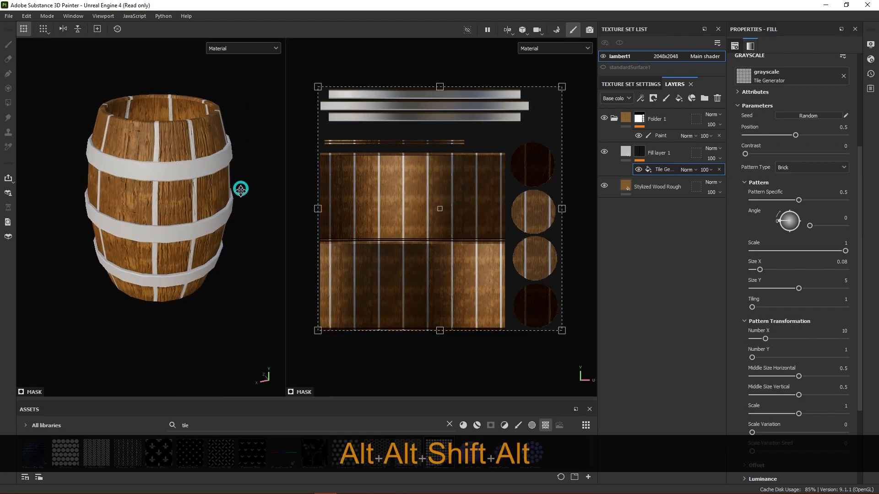
pyautogui.scroll(3, 239, 212)
pyautogui.keyDown('alt'); pyautogui.moveTo(239, 212); pyautogui.dragTo(257, 273, button='right'); pyautogui.keyUp('alt')
pyautogui.keyDown('alt'); pyautogui.moveTo(257, 272); pyautogui.dragTo(238, 234); pyautogui.keyUp('alt')
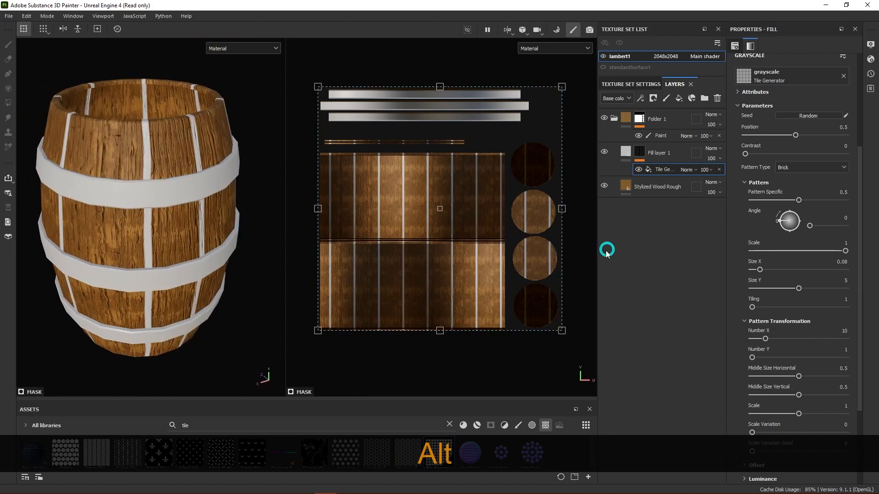
# - Open mesh map baking for the lambert1 texture set and load Barrel_high.fbx as the high definition mesh
pyautogui.click(629, 85)
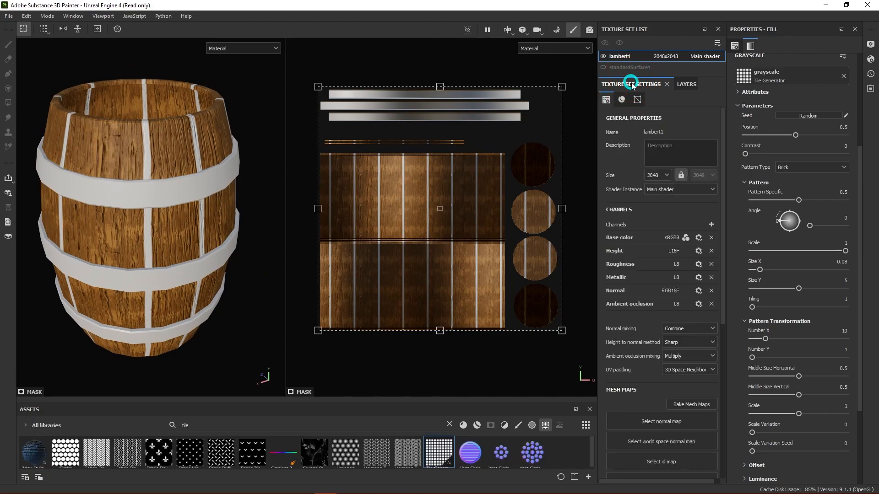
pyautogui.click(693, 405)
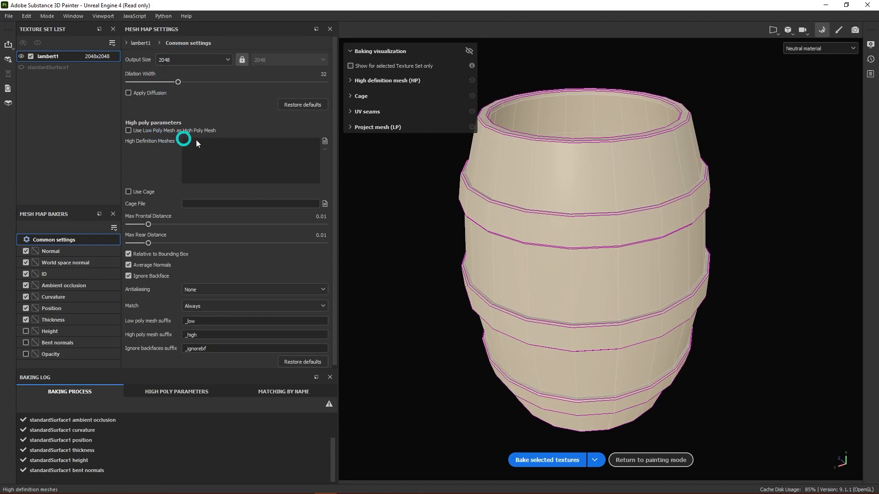
pyautogui.click(323, 141)
pyautogui.click(122, 73)
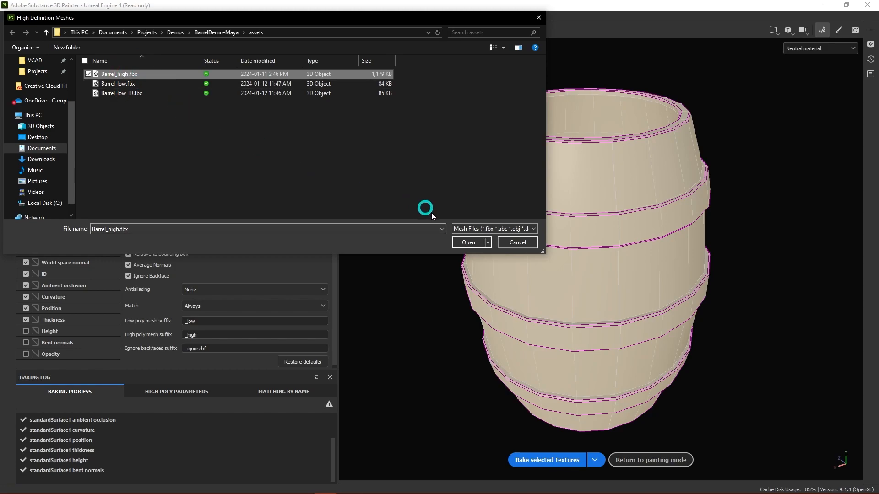
pyautogui.click(467, 242)
# - Set the bake's Max Frontal Distance to 0.0088 and check the cage around the barrel
pyautogui.moveTo(148, 224); pyautogui.dragTo(144, 227)
pyautogui.keyDown('alt'); pyautogui.moveTo(470, 270); pyautogui.dragTo(271, 302); pyautogui.keyUp('alt')
pyautogui.moveTo(143, 225); pyautogui.dragTo(148, 227)
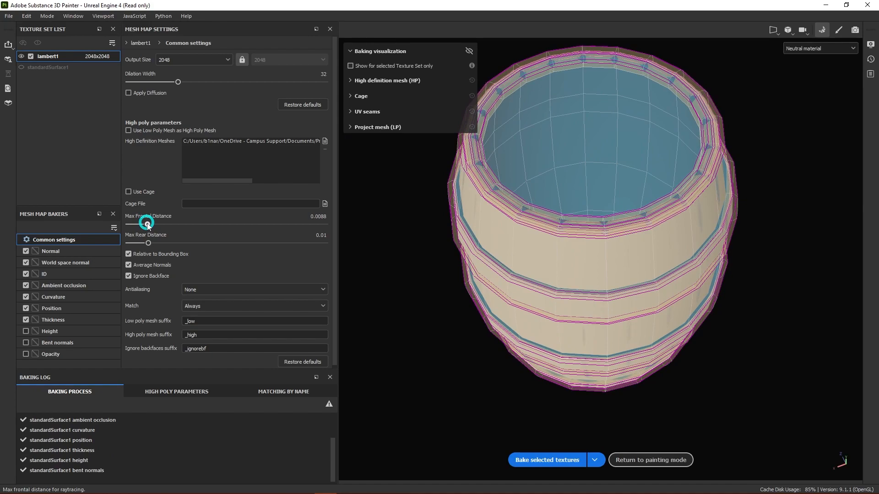
pyautogui.keyDown('alt'); pyautogui.moveTo(545, 383); pyautogui.dragTo(585, 318); pyautogui.keyUp('alt')
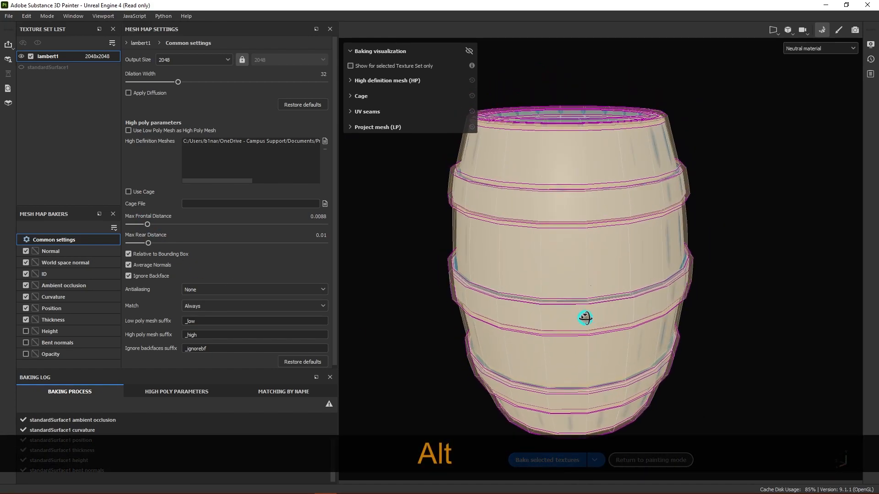
# - Bake the lambert1 mesh maps, add Height and Bent normals to the bake, bake again, and return to painting mode
pyautogui.click(536, 461)
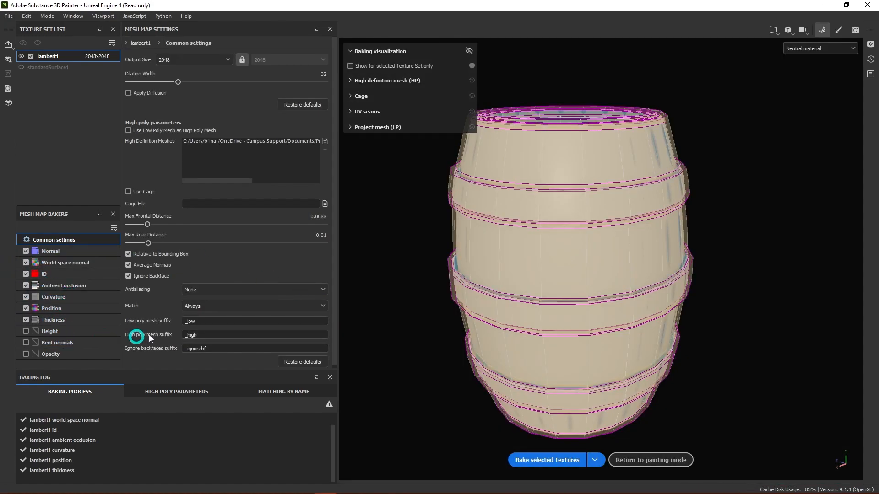
pyautogui.click(26, 331)
pyautogui.click(25, 343)
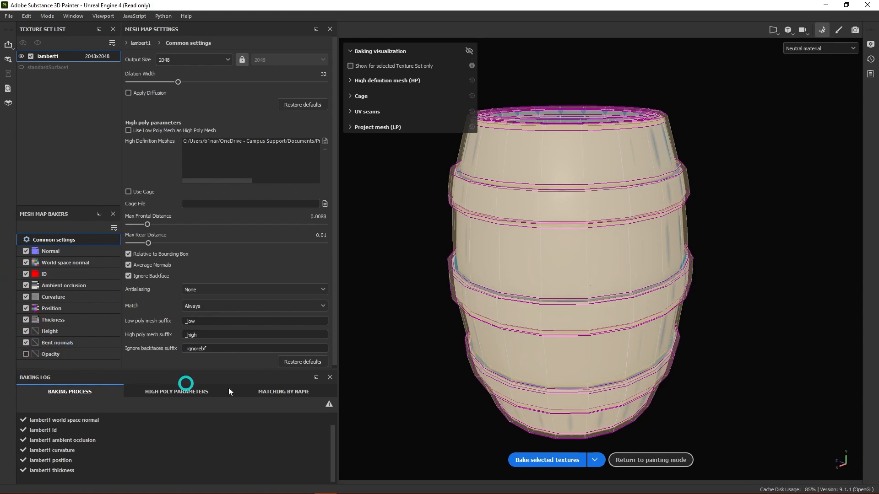
pyautogui.click(537, 460)
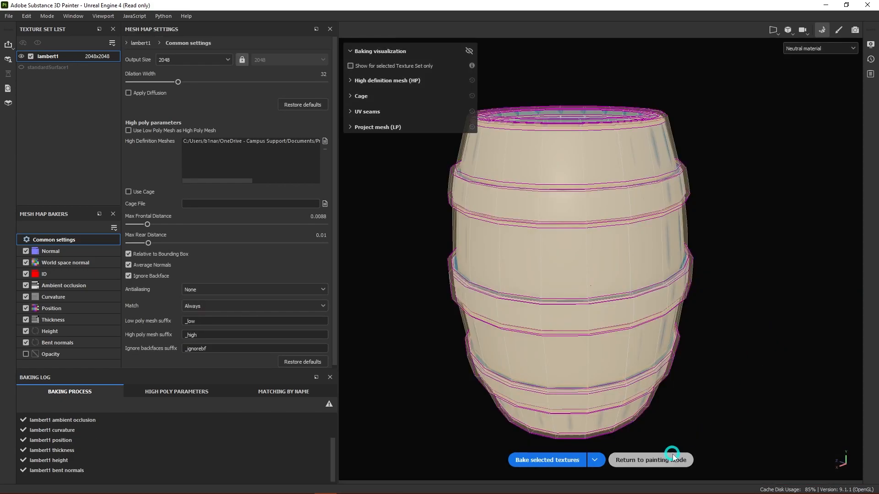
pyautogui.click(661, 461)
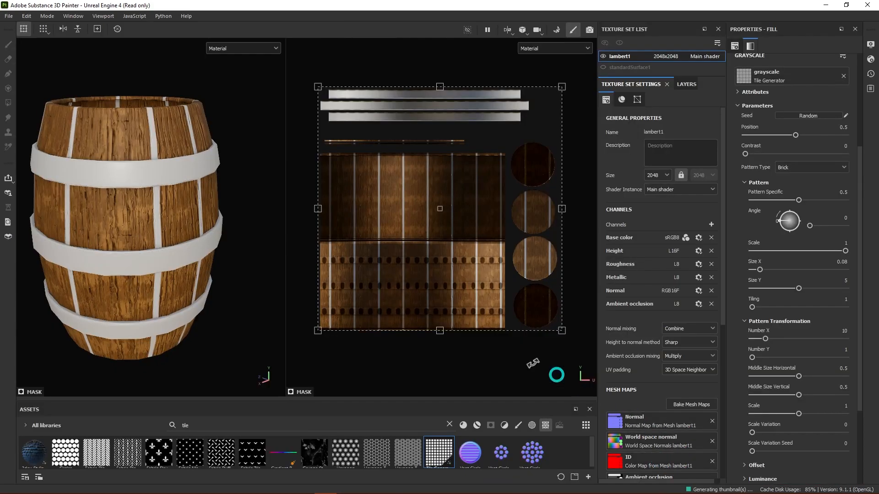
# - Examine the rebaked barrel from several angles, checking the bands, the rim and the vertical plank lines
pyautogui.keyDown('alt'); pyautogui.moveTo(233, 210); pyautogui.dragTo(231, 283); pyautogui.keyUp('alt')
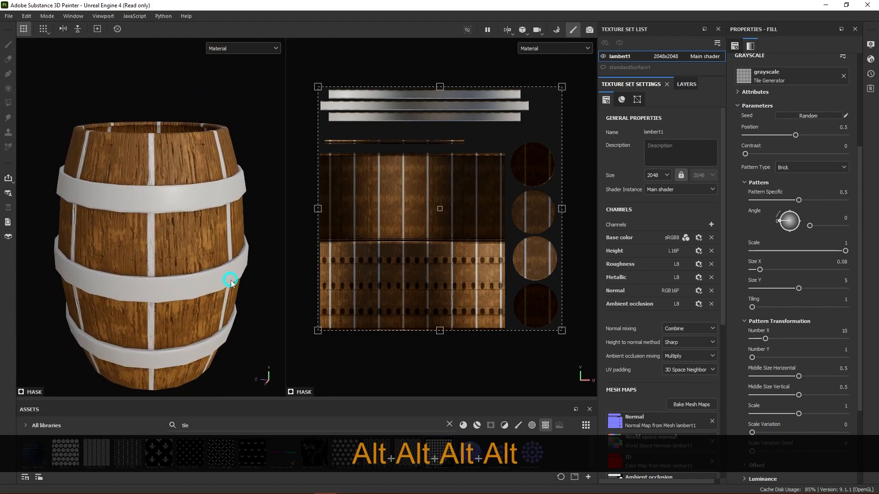
pyautogui.keyDown('alt'); pyautogui.moveTo(256, 286); pyautogui.dragTo(157, 239); pyautogui.keyUp('alt')
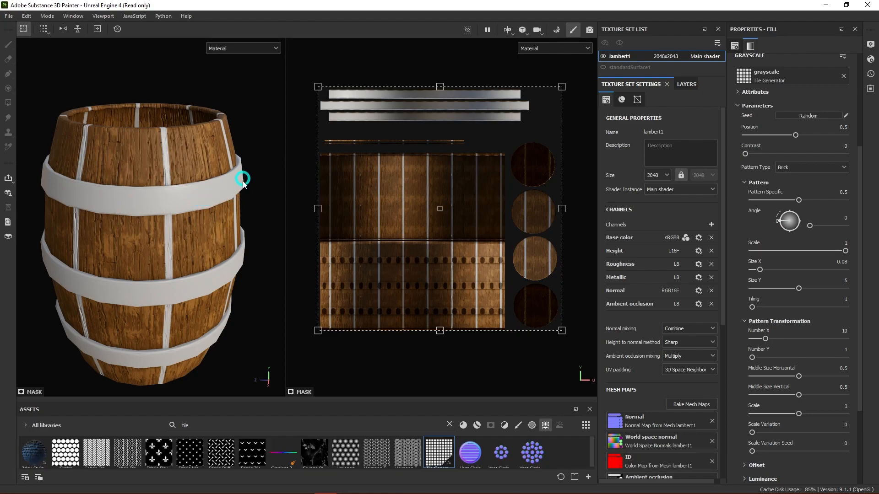
pyautogui.keyDown('alt'); pyautogui.moveTo(191, 316); pyautogui.dragTo(244, 269); pyautogui.keyUp('alt')
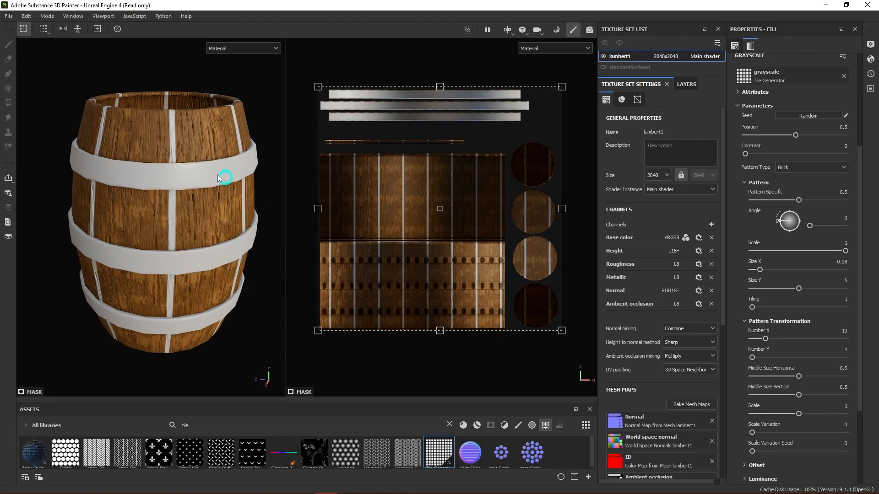
pyautogui.keyDown('alt'); pyautogui.moveTo(226, 180); pyautogui.dragTo(215, 168); pyautogui.keyUp('alt')
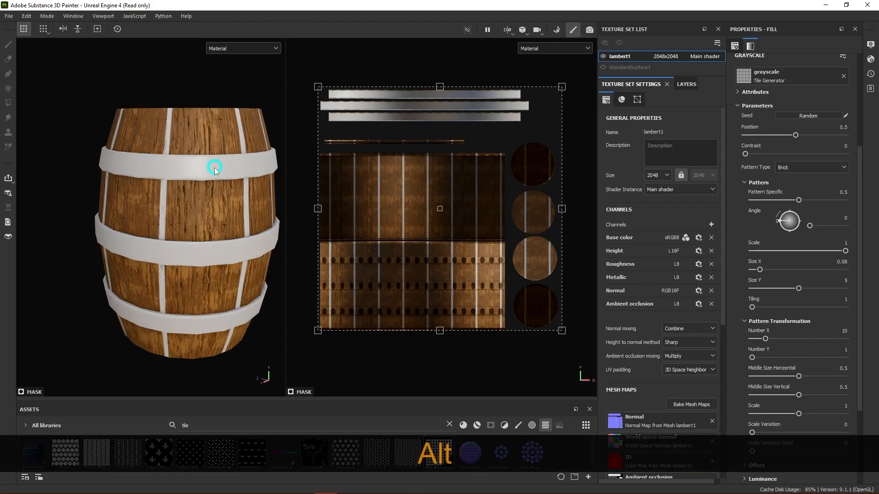
pyautogui.keyDown('alt'); pyautogui.moveTo(182, 240); pyautogui.dragTo(258, 239); pyautogui.keyUp('alt')
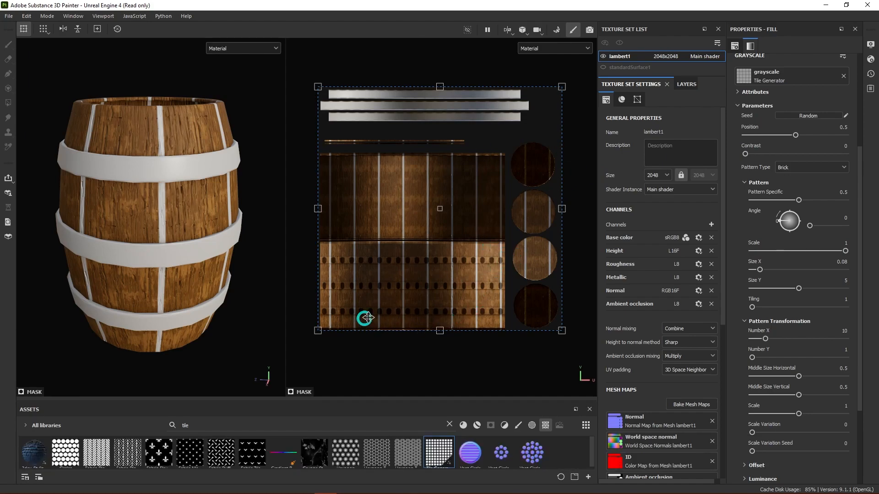
pyautogui.keyDown('alt'); pyautogui.moveTo(283, 226); pyautogui.dragTo(252, 189); pyautogui.keyUp('alt')
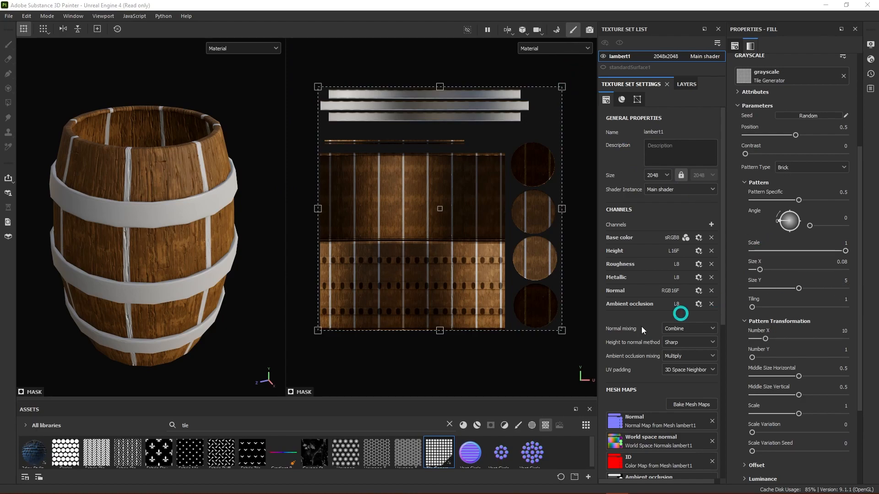
pyautogui.keyDown('alt'); pyautogui.moveTo(253, 266); pyautogui.dragTo(238, 246); pyautogui.keyUp('alt')
pyautogui.keyDown('alt'); pyautogui.moveTo(132, 260); pyautogui.dragTo(193, 249); pyautogui.keyUp('alt')
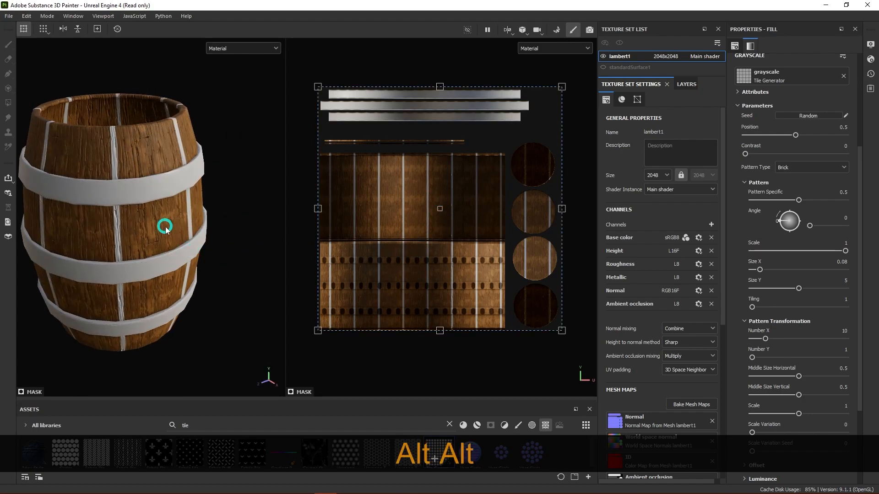
pyautogui.keyDown('alt'); pyautogui.moveTo(165, 222); pyautogui.dragTo(194, 227); pyautogui.keyUp('alt')
# - Thin the plank lines by setting the Tile Generator's Size X to 0.05 in Fill layer 1's mask, and check them around the barrel
pyautogui.click(679, 86)
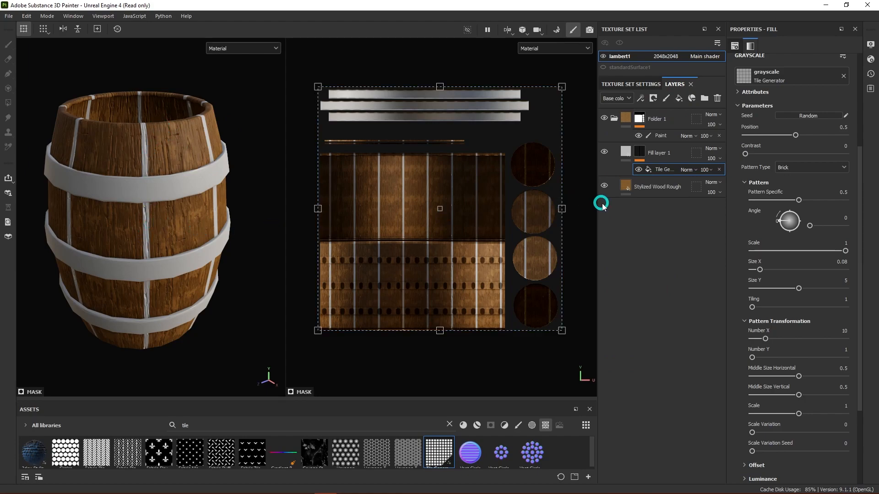
pyautogui.moveTo(759, 271); pyautogui.dragTo(757, 272)
pyautogui.keyDown('alt'); pyautogui.moveTo(172, 304); pyautogui.dragTo(167, 263, button='right'); pyautogui.keyUp('alt')
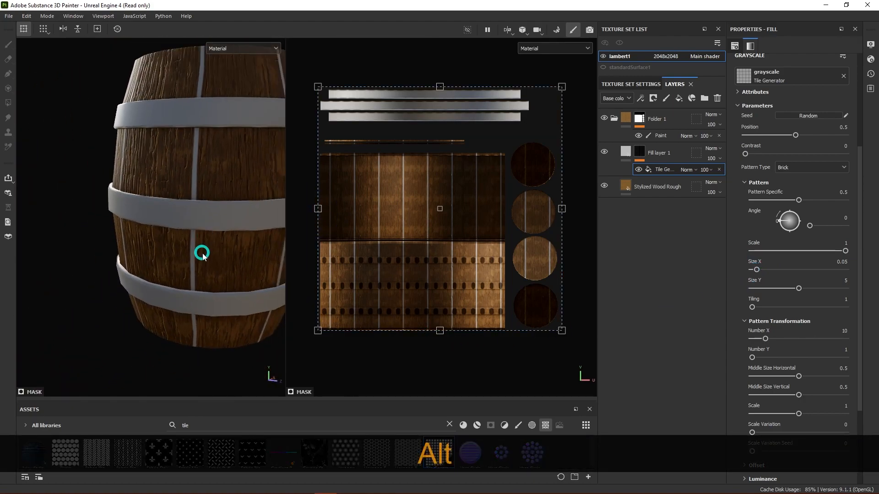
pyautogui.keyDown('alt'); pyautogui.moveTo(166, 263); pyautogui.dragTo(319, 283); pyautogui.keyUp('alt')
pyautogui.keyDown('alt'); pyautogui.moveTo(77, 277); pyautogui.dragTo(202, 254, button='middle'); pyautogui.keyUp('alt')
pyautogui.keyDown('alt'); pyautogui.moveTo(202, 254); pyautogui.dragTo(170, 174); pyautogui.keyUp('alt')
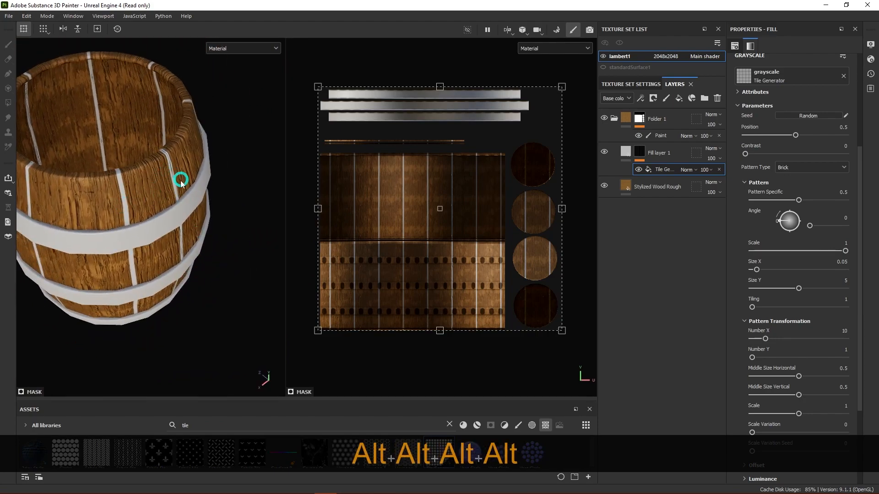
pyautogui.keyDown('alt'); pyautogui.moveTo(128, 284); pyautogui.dragTo(231, 297); pyautogui.keyUp('alt')
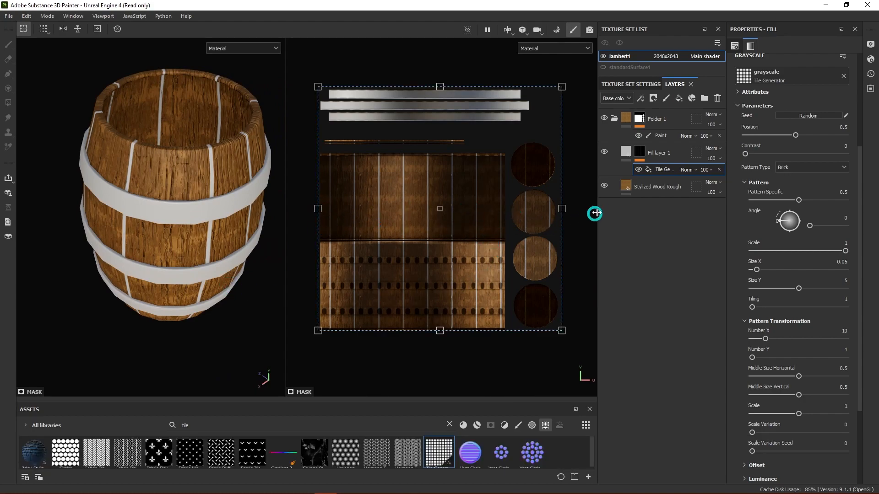
# - Narrow the Tile Generator's projection in the UV view to about two thirds of its width, and check the plank spacing around the barrel
pyautogui.moveTo(562, 208); pyautogui.dragTo(485, 206)
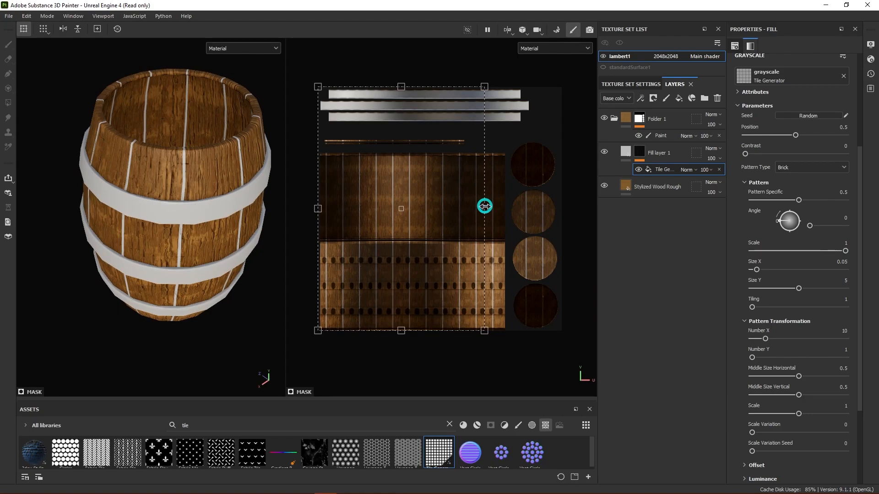
pyautogui.moveTo(485, 206); pyautogui.dragTo(486, 208)
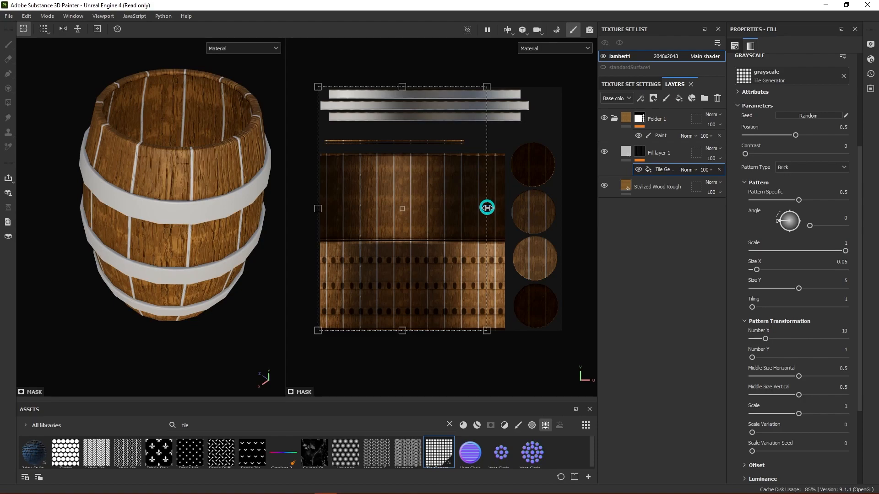
pyautogui.keyDown('alt'); pyautogui.moveTo(252, 296); pyautogui.dragTo(232, 206); pyautogui.keyUp('alt')
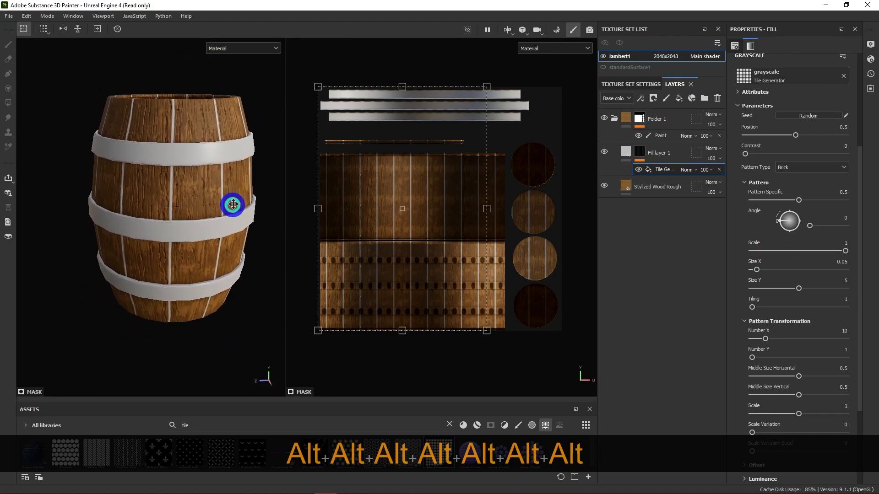
pyautogui.keyDown('alt'); pyautogui.moveTo(232, 207); pyautogui.dragTo(231, 191, button='middle'); pyautogui.keyUp('alt')
pyautogui.keyDown('alt'); pyautogui.moveTo(184, 241); pyautogui.dragTo(189, 220); pyautogui.keyUp('alt')
pyautogui.keyDown('alt'); pyautogui.moveTo(190, 219); pyautogui.dragTo(212, 255, button='middle'); pyautogui.keyUp('alt')
pyautogui.keyDown('alt'); pyautogui.moveTo(212, 255); pyautogui.dragTo(234, 279); pyautogui.keyUp('alt')
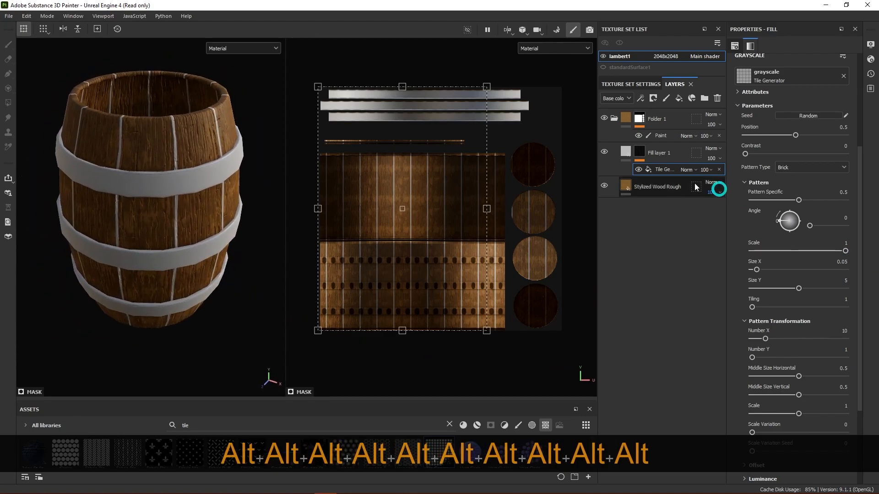
# - Turn off the color, metallic and roughness channels of Fill layer 1
pyautogui.click(626, 154)
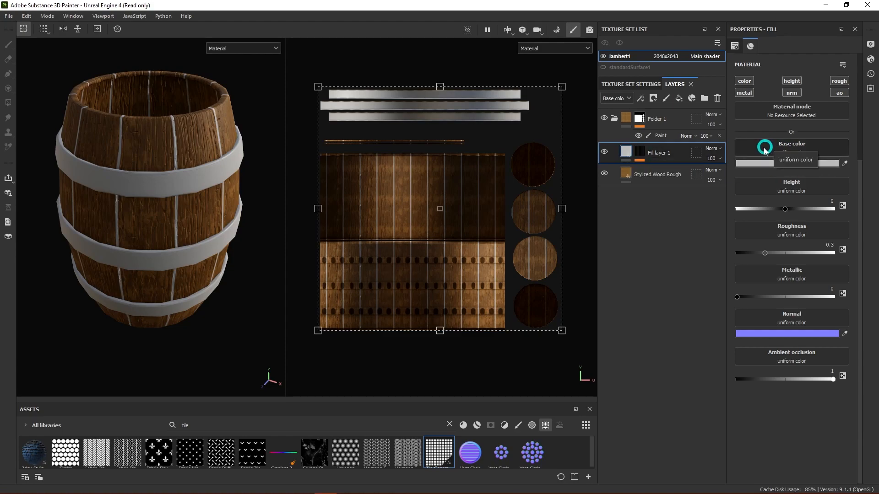
pyautogui.click(746, 81)
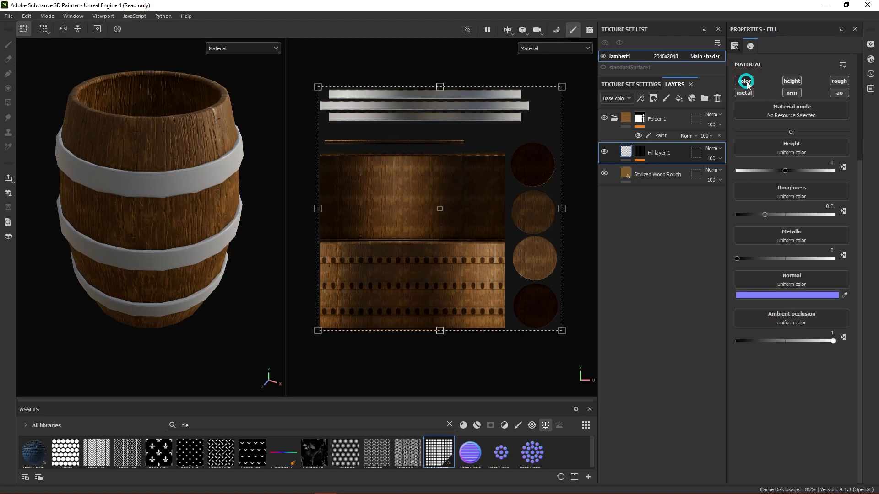
pyautogui.click(796, 154)
pyautogui.click(738, 93)
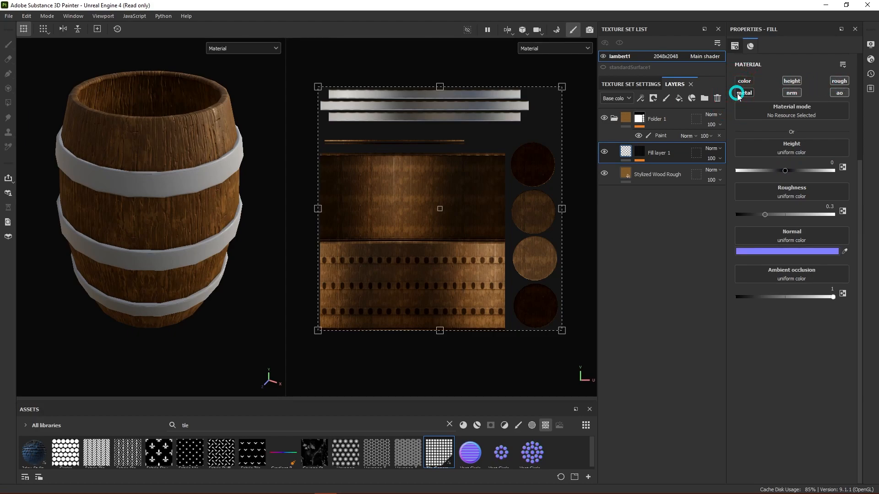
pyautogui.click(839, 81)
# - Lower Fill layer 1's Height to -0.9171 to carve the plank lines as grooves, and check them around the barrel
pyautogui.click(787, 172)
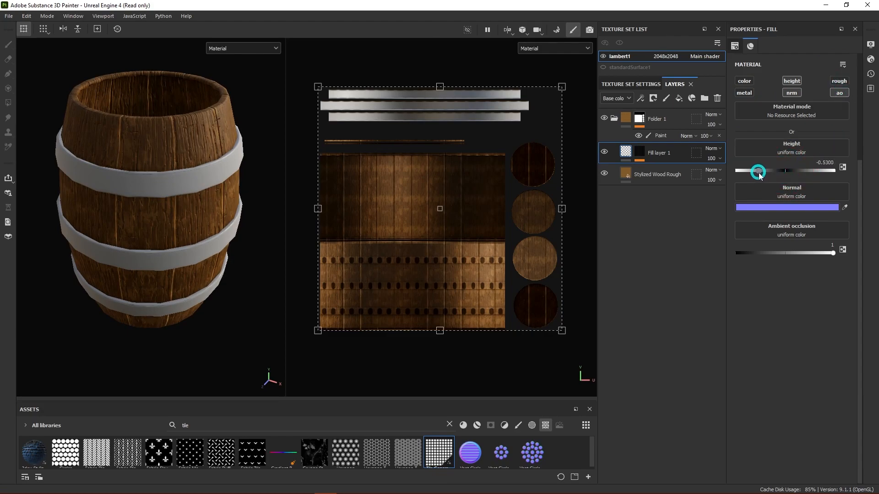
pyautogui.moveTo(752, 173)
pyautogui.mouseDown()
pyautogui.moveTo(831, 170)
pyautogui.moveTo(758, 172)
pyautogui.mouseUp()
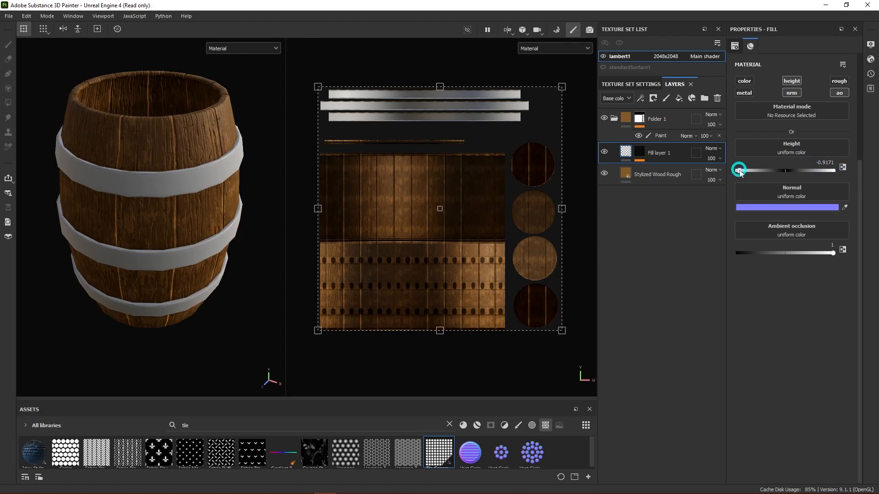
pyautogui.keyDown('alt'); pyautogui.moveTo(253, 165); pyautogui.dragTo(288, 114); pyautogui.keyUp('alt')
pyautogui.keyDown('alt'); pyautogui.moveTo(288, 114); pyautogui.dragTo(390, 106, button='right'); pyautogui.keyUp('alt')
pyautogui.keyDown('alt'); pyautogui.moveTo(390, 106); pyautogui.dragTo(232, 154); pyautogui.keyUp('alt')
pyautogui.moveTo(231, 154)
pyautogui.keyDown('alt'); pyautogui.keyDown('shift'); pyautogui.mouseDown(button='right')
pyautogui.moveTo(257, 159)
pyautogui.moveTo(226, 153)
pyautogui.mouseUp(button='right'); pyautogui.keyUp('shift'); pyautogui.keyUp('alt')
pyautogui.keyDown('alt'); pyautogui.moveTo(225, 229); pyautogui.dragTo(246, 221); pyautogui.keyUp('alt')
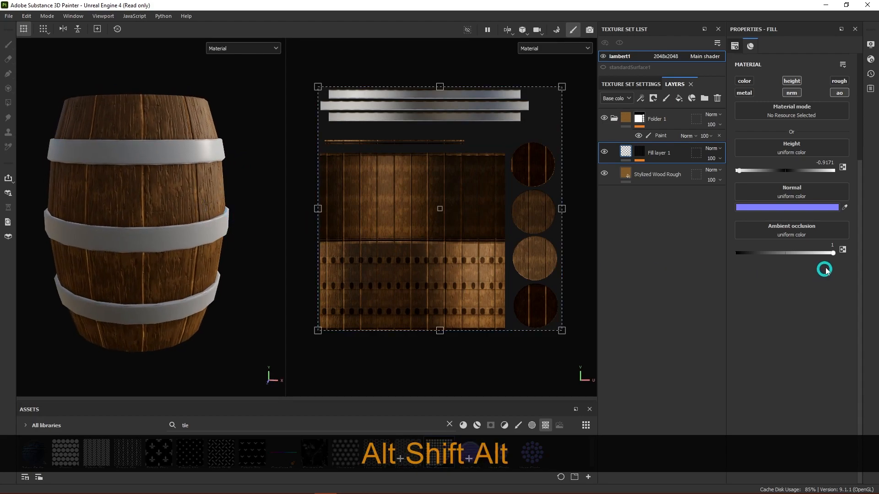
# - Set Fill layer 1's Ambient occlusion to 0.3917 to shade the grooves between the planks
pyautogui.moveTo(810, 256); pyautogui.dragTo(761, 257)
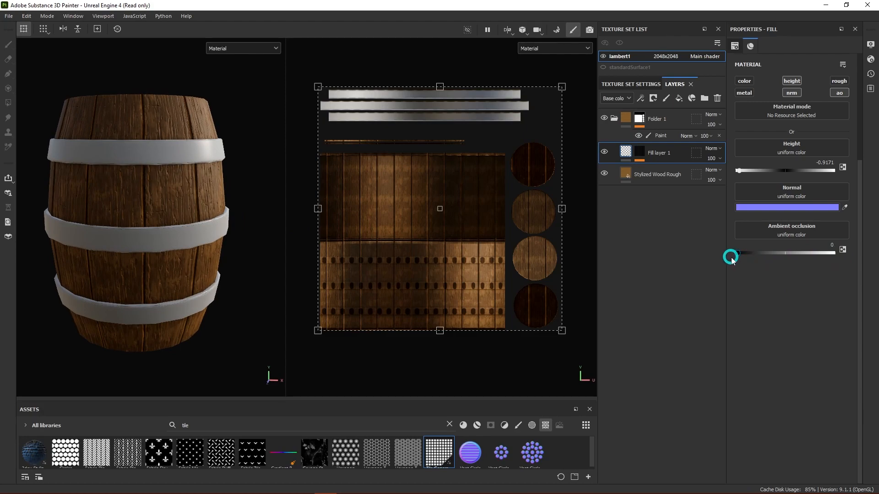
pyautogui.moveTo(237, 192)
pyautogui.keyDown('alt'); pyautogui.mouseDown()
pyautogui.moveTo(187, 261)
pyautogui.moveTo(183, 210)
pyautogui.moveTo(212, 193)
pyautogui.moveTo(229, 195)
pyautogui.mouseUp(); pyautogui.keyUp('alt')
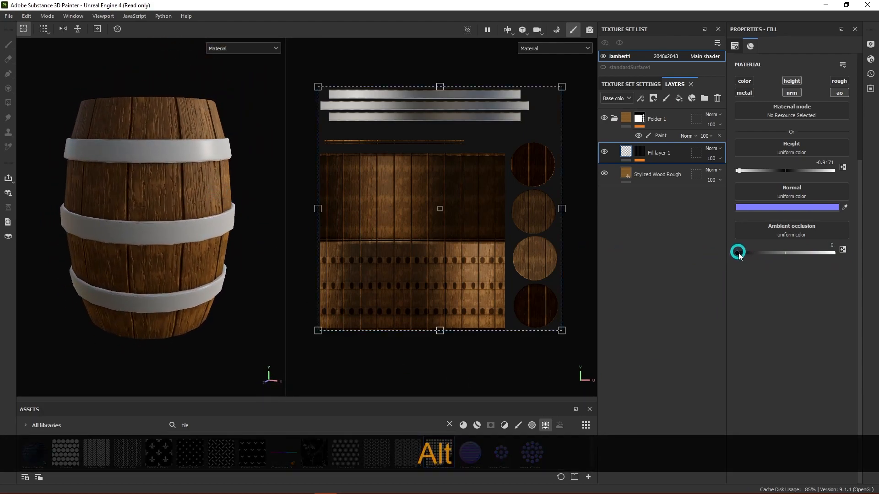
pyautogui.moveTo(757, 255); pyautogui.dragTo(775, 255)
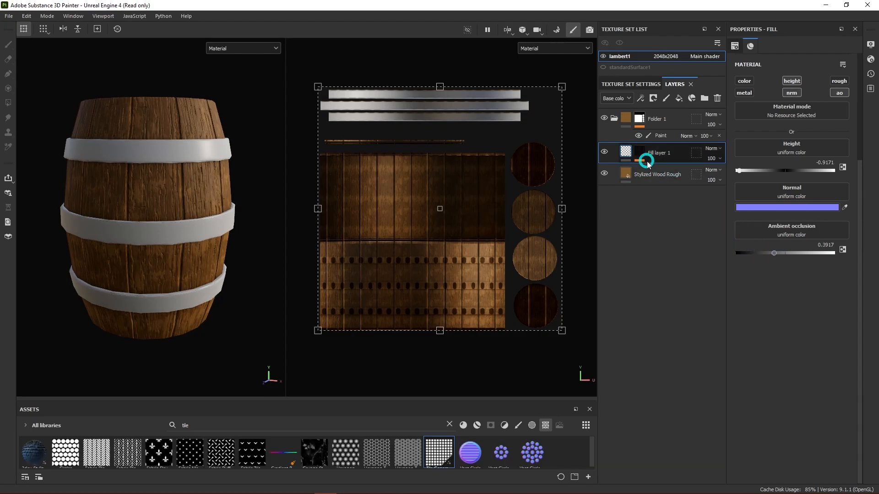
# - Turn Fill layer 1's color channel back on and sample its base color from the Stylized Wood Rough layer's thumbnail
pyautogui.click(744, 82)
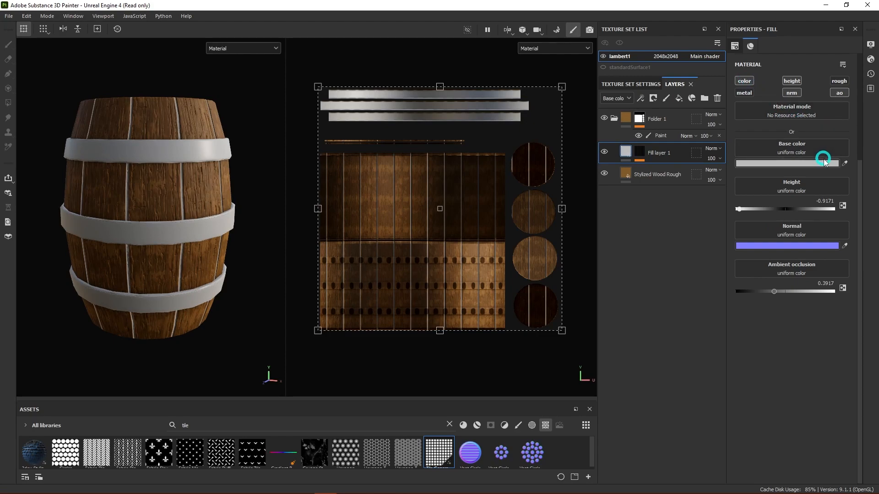
pyautogui.click(847, 164)
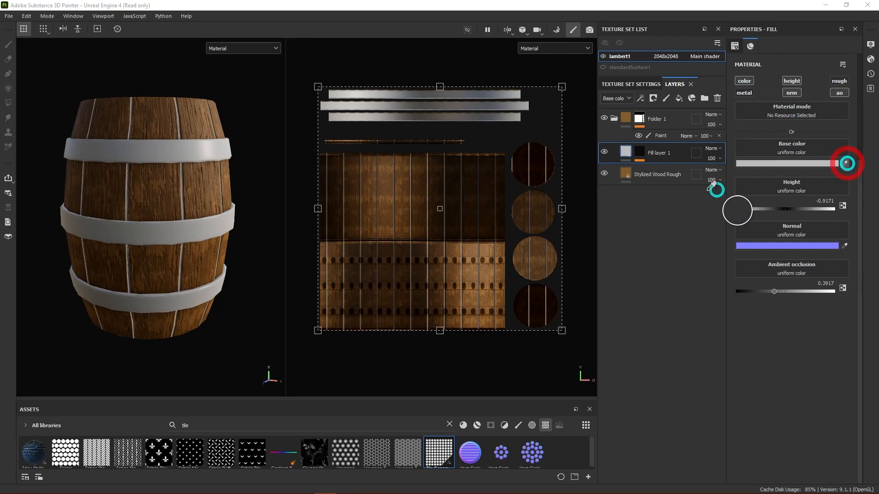
pyautogui.click(624, 171)
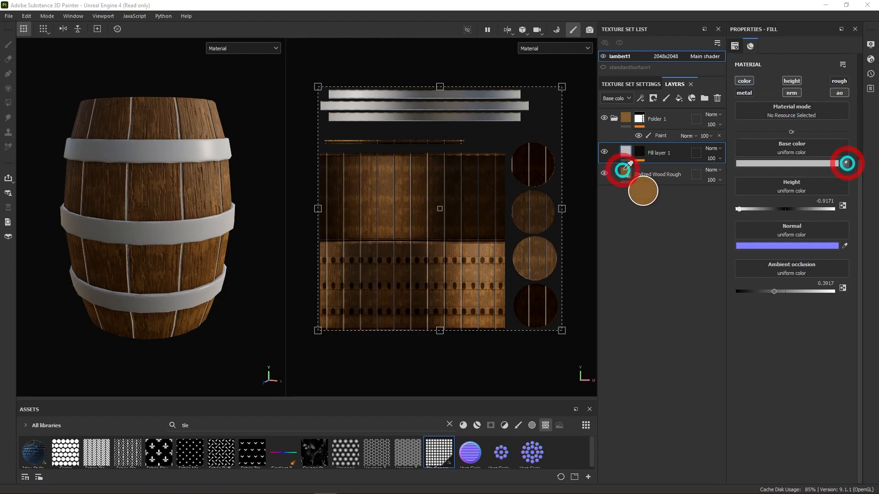
# - Darken Fill layer 1's base color to brown 473218 and check the plank grooves around the barrel
pyautogui.click(771, 165)
pyautogui.moveTo(748, 312); pyautogui.dragTo(772, 114)
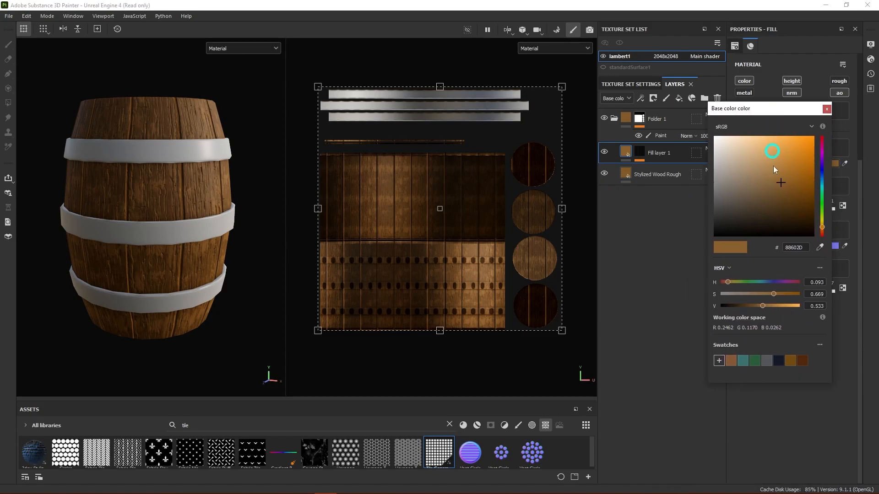
pyautogui.moveTo(759, 312)
pyautogui.mouseDown()
pyautogui.moveTo(762, 306)
pyautogui.moveTo(743, 309)
pyautogui.mouseUp()
pyautogui.keyDown('alt'); pyautogui.moveTo(239, 235); pyautogui.dragTo(273, 222); pyautogui.keyUp('alt')
pyautogui.keyDown('alt'); pyautogui.moveTo(268, 183); pyautogui.dragTo(157, 200); pyautogui.keyUp('alt')
pyautogui.keyDown('alt'); pyautogui.moveTo(249, 198); pyautogui.dragTo(183, 196, button='middle'); pyautogui.keyUp('alt')
pyautogui.keyDown('alt'); pyautogui.moveTo(270, 196); pyautogui.dragTo(318, 200); pyautogui.keyUp('alt')
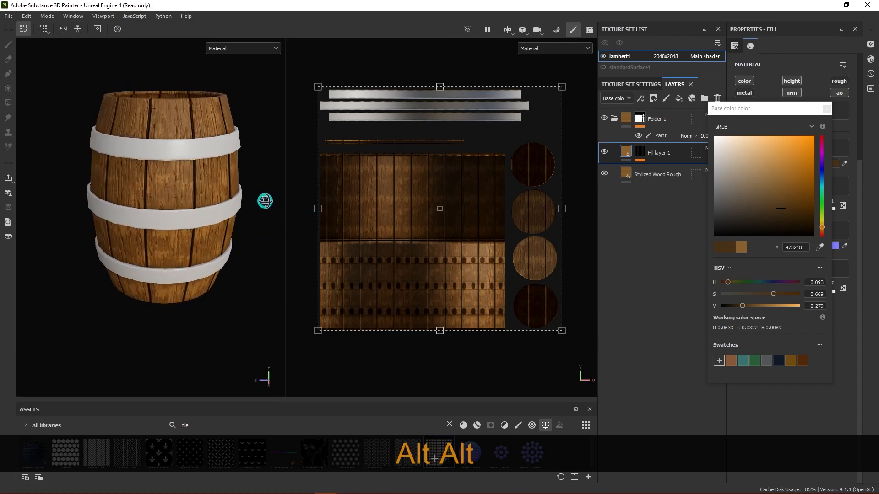
pyautogui.click(813, 117)
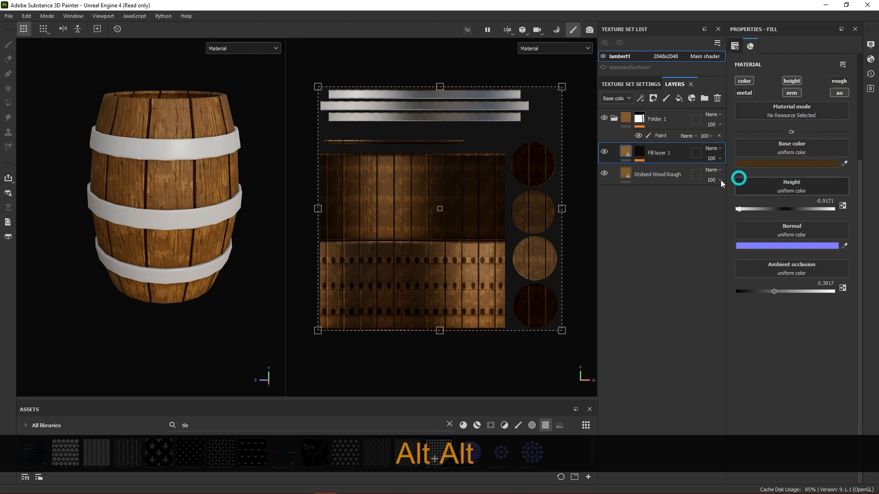
# - Set the Size X of the Tile Generator in Fill layer 1's mask to 0.02 and check the thinner grooves around the barrel
pyautogui.click(640, 155)
pyautogui.click(667, 168)
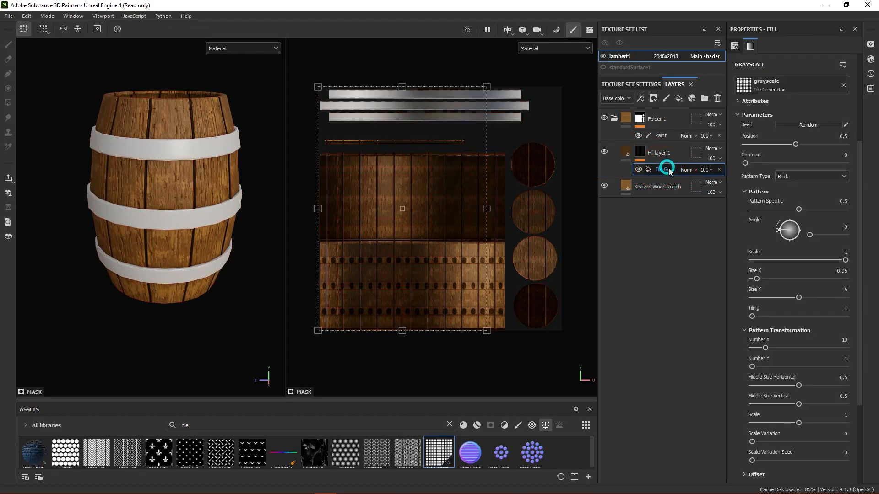
pyautogui.moveTo(757, 280); pyautogui.dragTo(754, 281)
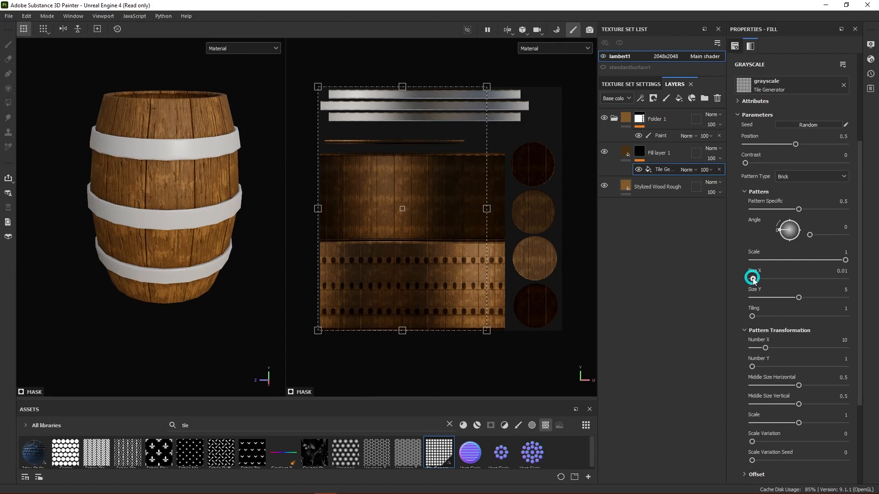
pyautogui.keyDown('alt'); pyautogui.moveTo(251, 212); pyautogui.dragTo(264, 178); pyautogui.keyUp('alt')
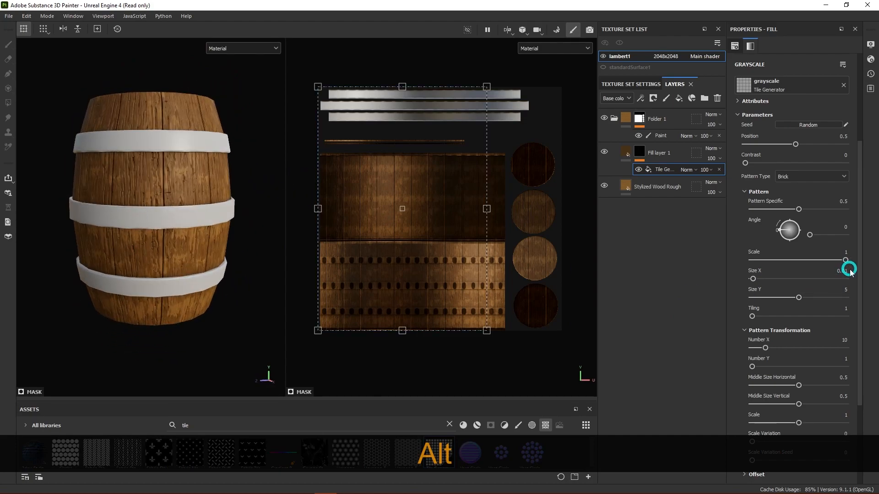
pyautogui.moveTo(754, 280); pyautogui.dragTo(754, 279)
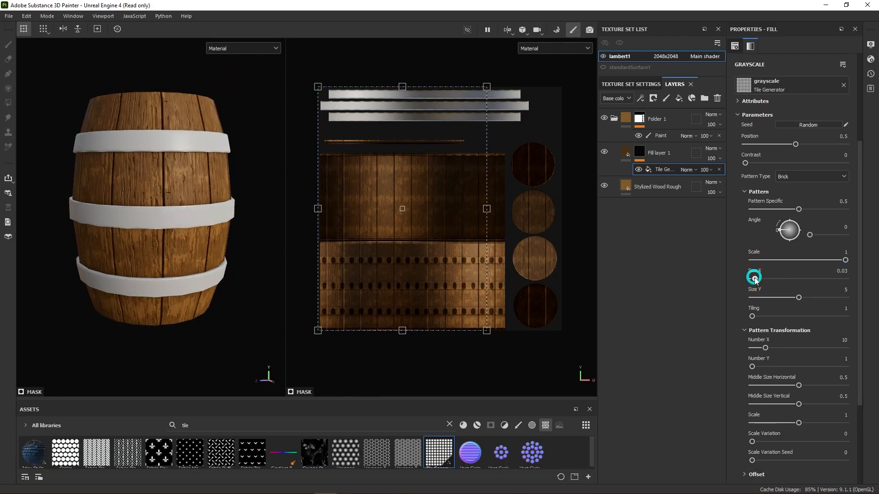
pyautogui.click(847, 272)
pyautogui.write('0.02')
pyautogui.press('Return')
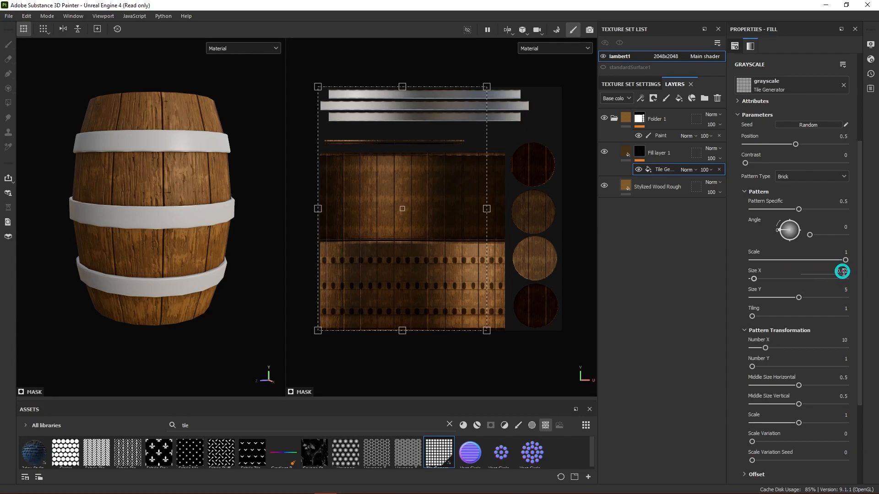
pyautogui.keyDown('alt'); pyautogui.moveTo(194, 202); pyautogui.dragTo(200, 275); pyautogui.keyUp('alt')
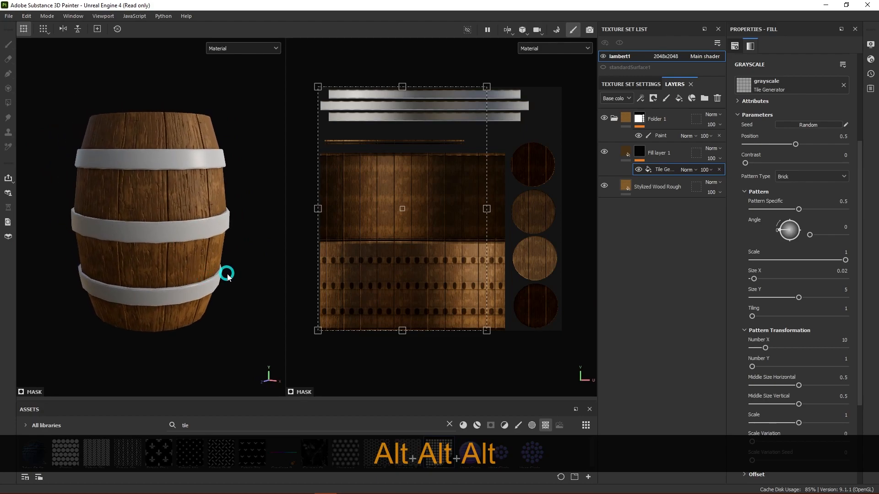
pyautogui.moveTo(177, 232)
pyautogui.keyDown('alt'); pyautogui.mouseDown()
pyautogui.moveTo(196, 259)
pyautogui.moveTo(190, 229)
pyautogui.moveTo(144, 226)
pyautogui.mouseUp(); pyautogui.keyUp('alt')
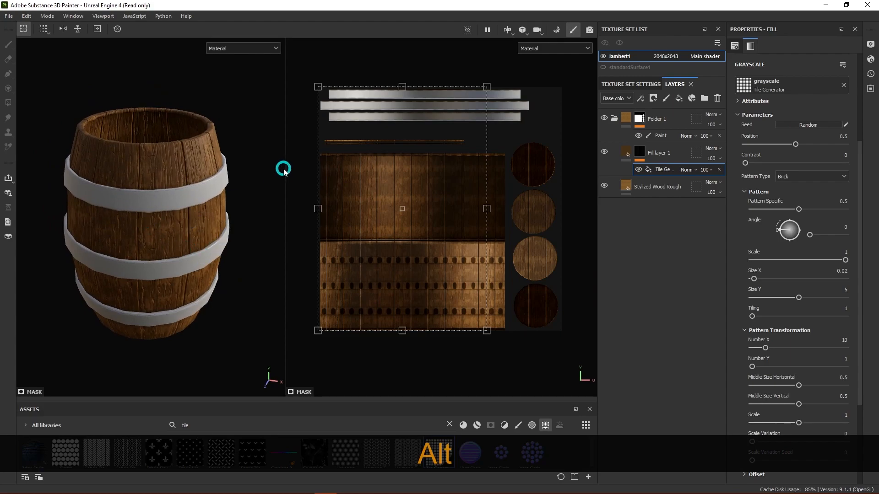
pyautogui.keyDown('alt'); pyautogui.moveTo(222, 230); pyautogui.dragTo(221, 251); pyautogui.keyUp('alt')
pyautogui.keyDown('alt'); pyautogui.moveTo(200, 176); pyautogui.dragTo(210, 198); pyautogui.keyUp('alt')
# - Create a new fill layer above Fill layer 1 and give it a black mask
pyautogui.click(668, 157)
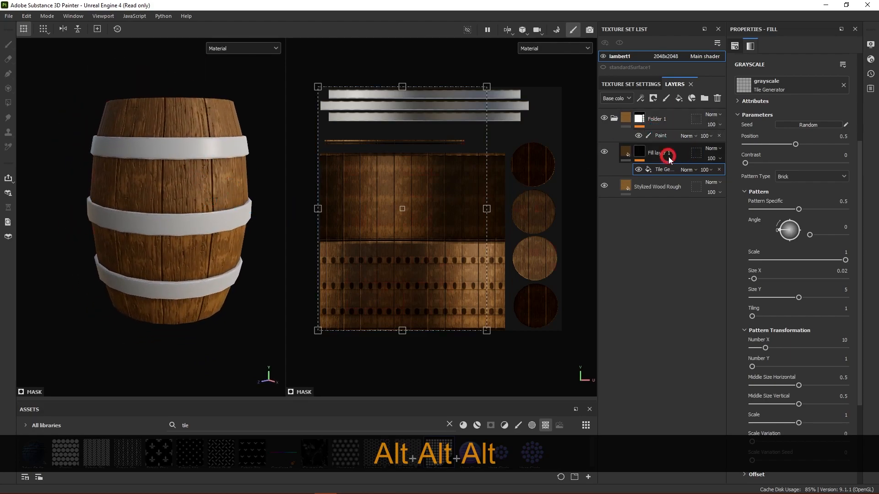
pyautogui.click(679, 99)
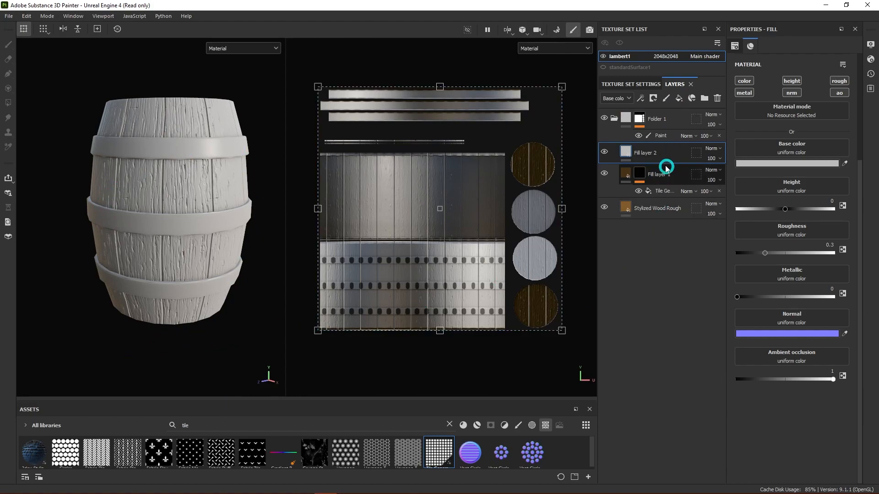
pyautogui.rightClick(644, 157)
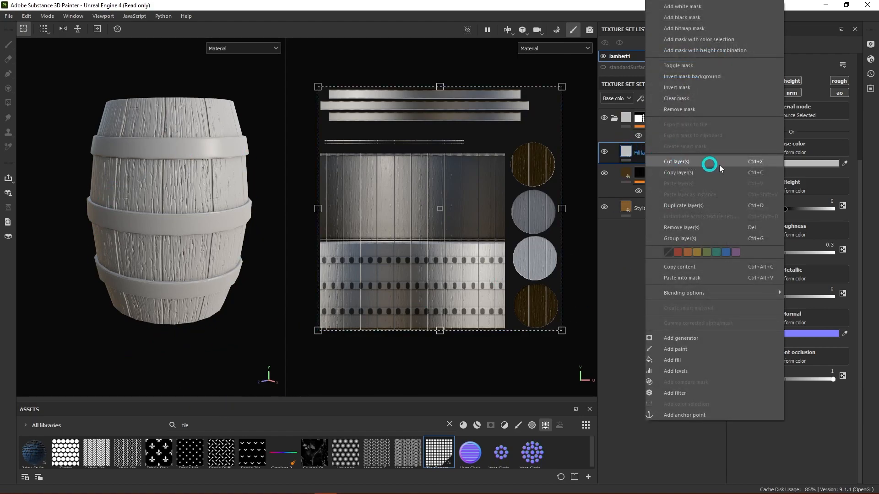
pyautogui.click(684, 18)
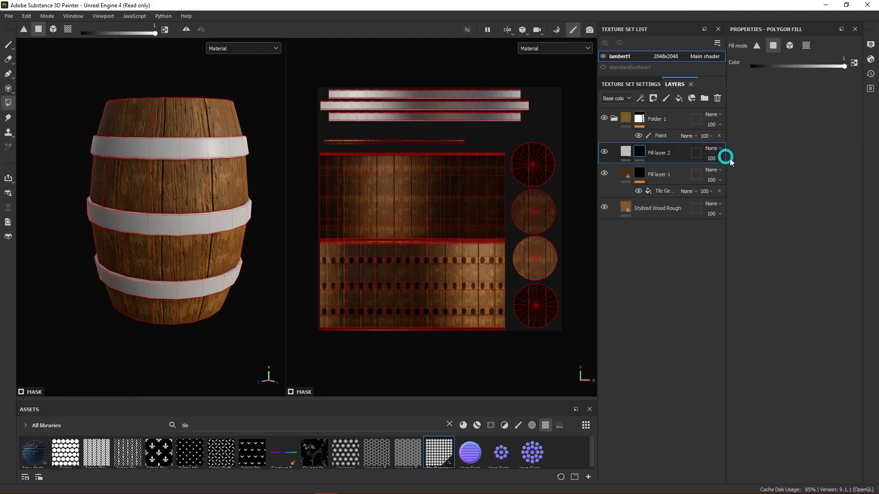
# - Add a generator to Fill layer 2's mask and assign the Dirt generator to it
pyautogui.rightClick(641, 156)
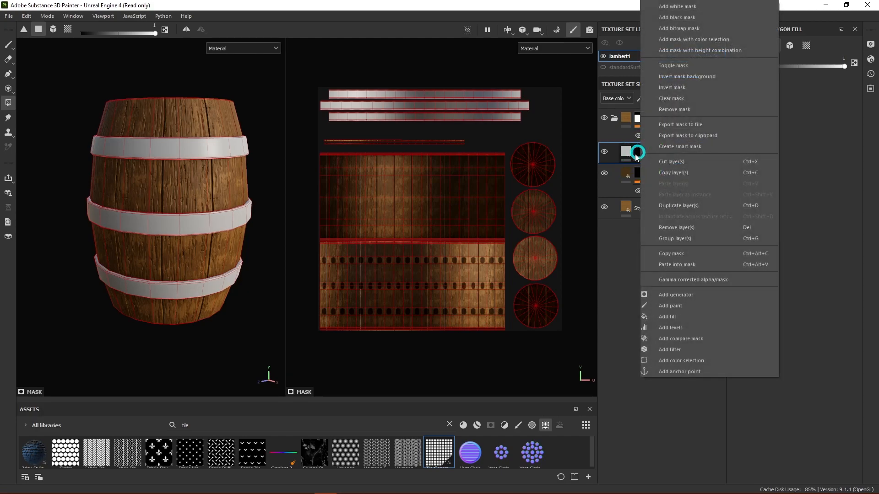
pyautogui.click(630, 158)
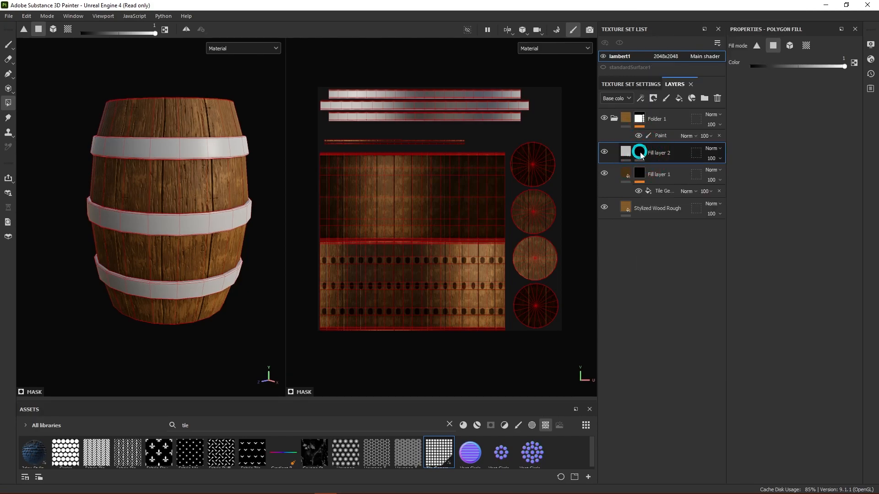
pyautogui.rightClick(641, 156)
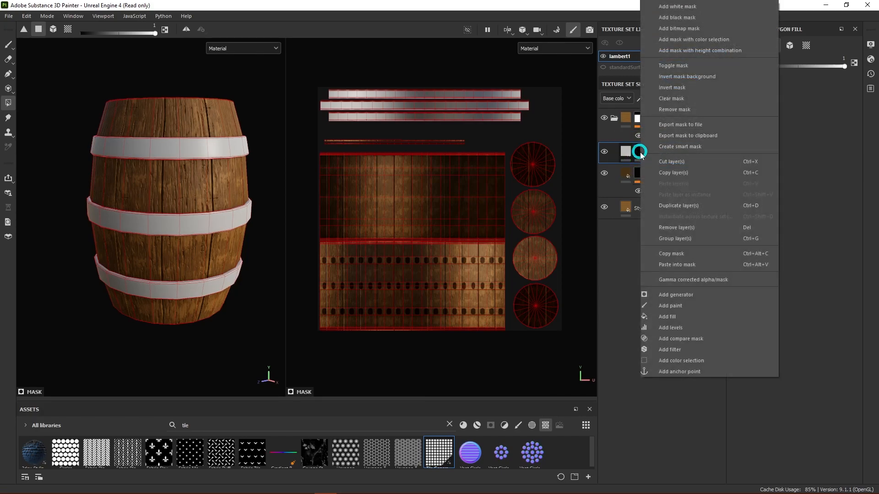
pyautogui.click(676, 295)
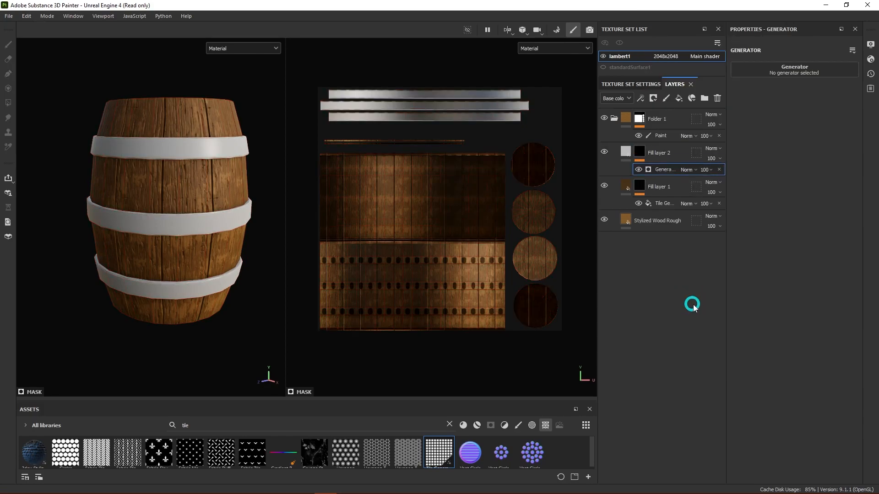
pyautogui.click(776, 75)
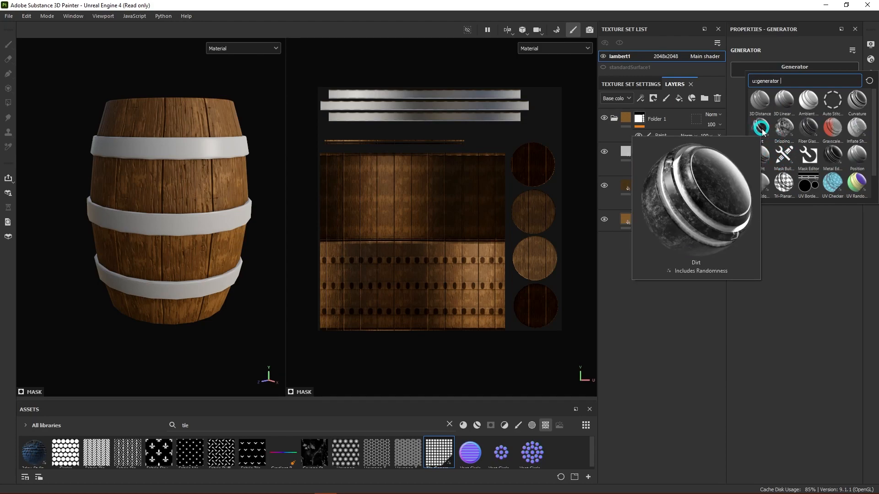
pyautogui.click(761, 128)
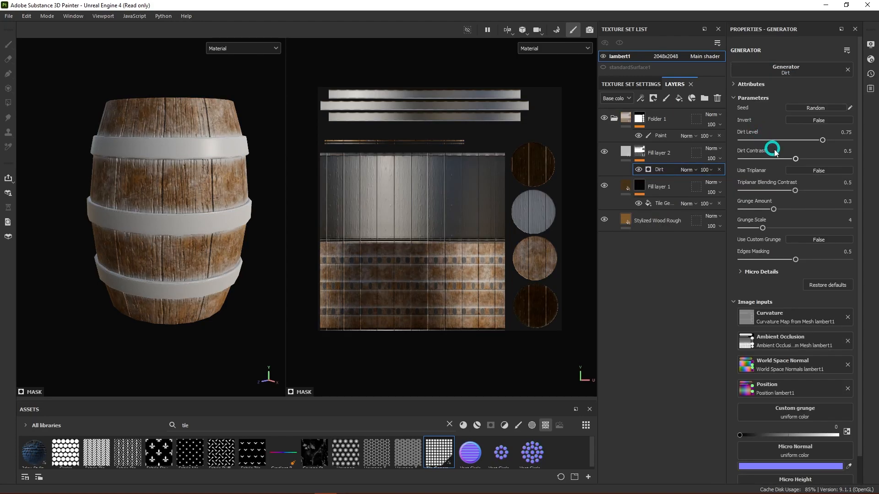
# - Enable Use Triplanar on the Dirt generator and inspect the dirt from several sides of the barrel
pyautogui.keyDown('alt'); pyautogui.moveTo(242, 302); pyautogui.dragTo(235, 301); pyautogui.keyUp('alt')
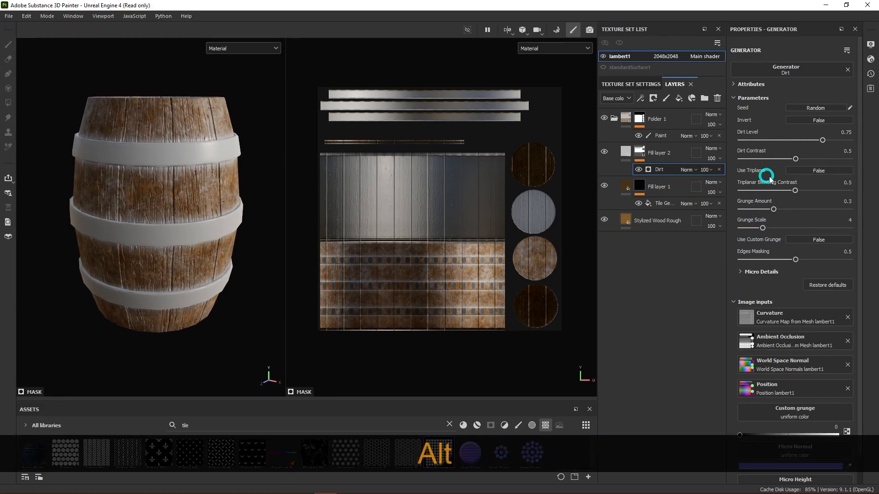
pyautogui.click(821, 170)
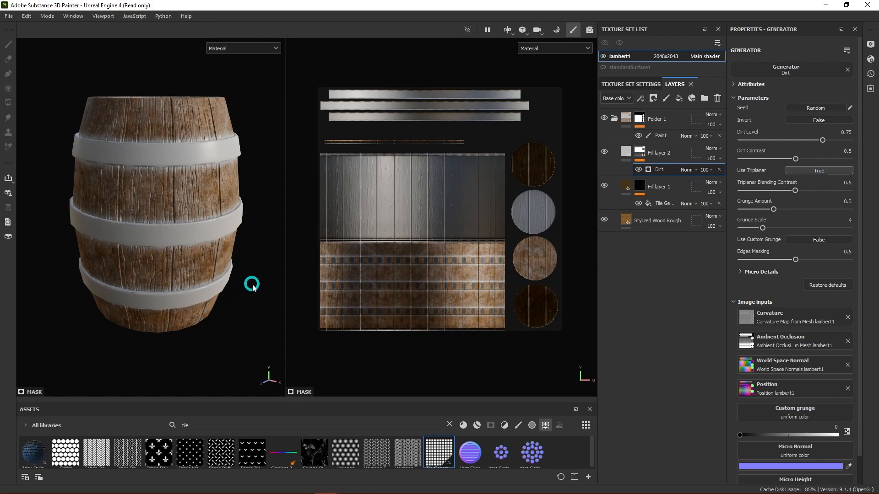
pyautogui.moveTo(250, 267)
pyautogui.keyDown('alt'); pyautogui.mouseDown()
pyautogui.moveTo(169, 290)
pyautogui.moveTo(246, 272)
pyautogui.mouseUp(); pyautogui.keyUp('alt')
pyautogui.keyDown('alt'); pyautogui.moveTo(181, 277); pyautogui.dragTo(216, 298); pyautogui.keyUp('alt')
pyautogui.keyDown('alt'); pyautogui.moveTo(216, 298); pyautogui.dragTo(253, 290, button='right'); pyautogui.keyUp('alt')
pyautogui.keyDown('alt'); pyautogui.moveTo(253, 290); pyautogui.dragTo(278, 281); pyautogui.keyUp('alt')
pyautogui.keyDown('alt'); pyautogui.moveTo(277, 282); pyautogui.dragTo(142, 281, button='right'); pyautogui.keyUp('alt')
pyautogui.keyDown('alt'); pyautogui.moveTo(141, 281); pyautogui.dragTo(183, 269); pyautogui.keyUp('alt')
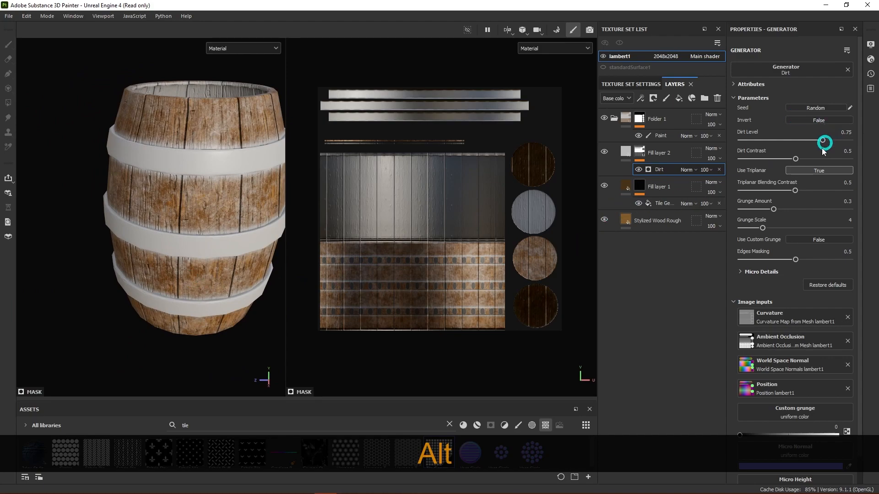
# - Set the generator's Dirt Level to 0.65, Dirt Contrast to 0.53, Triplanar Blending Contrast to 1, Grunge Amount to 0.4 and Grunge Scale to 1
pyautogui.moveTo(823, 141)
pyautogui.mouseDown()
pyautogui.moveTo(801, 142)
pyautogui.moveTo(846, 159)
pyautogui.moveTo(767, 160)
pyautogui.moveTo(875, 190)
pyautogui.mouseUp()
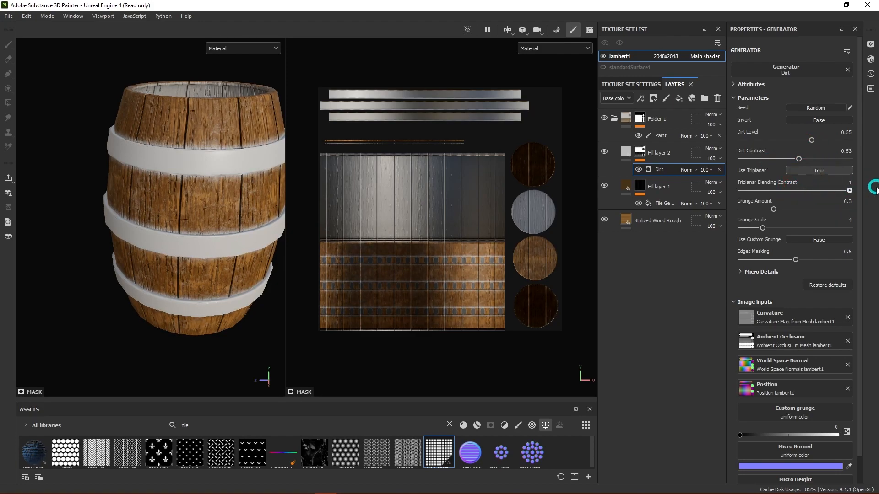
pyautogui.moveTo(774, 211); pyautogui.dragTo(741, 228)
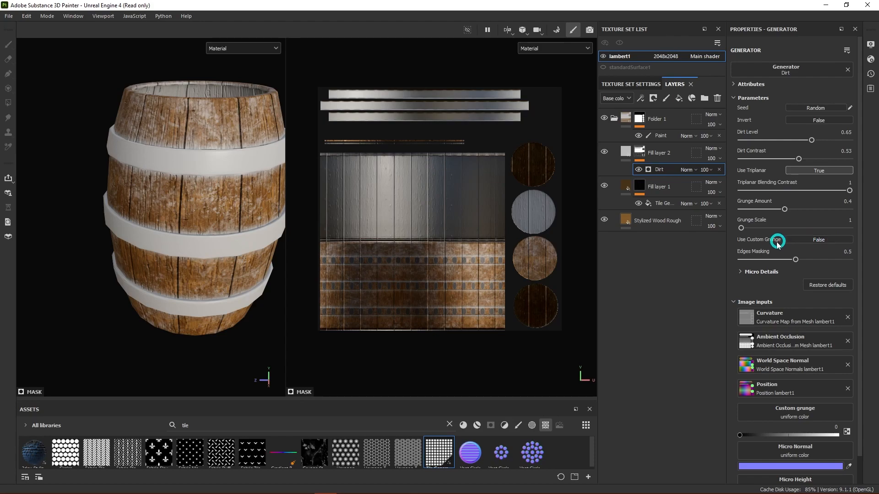
pyautogui.click(807, 240)
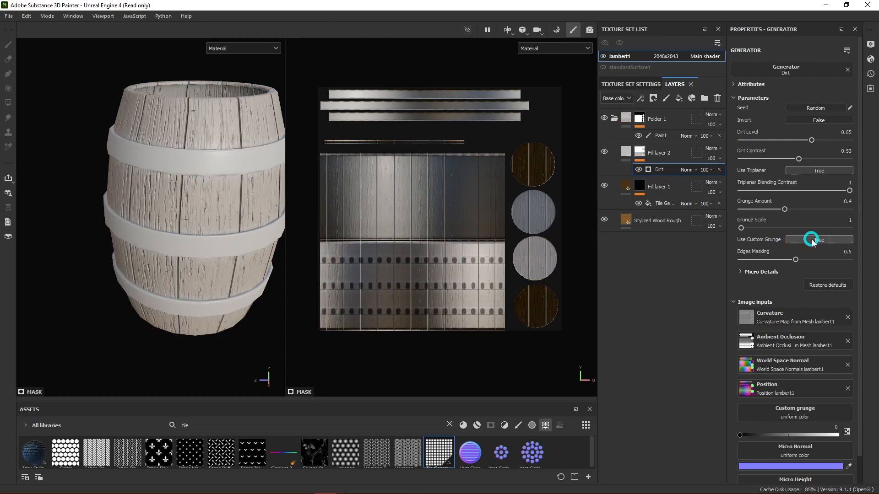
pyautogui.click(824, 239)
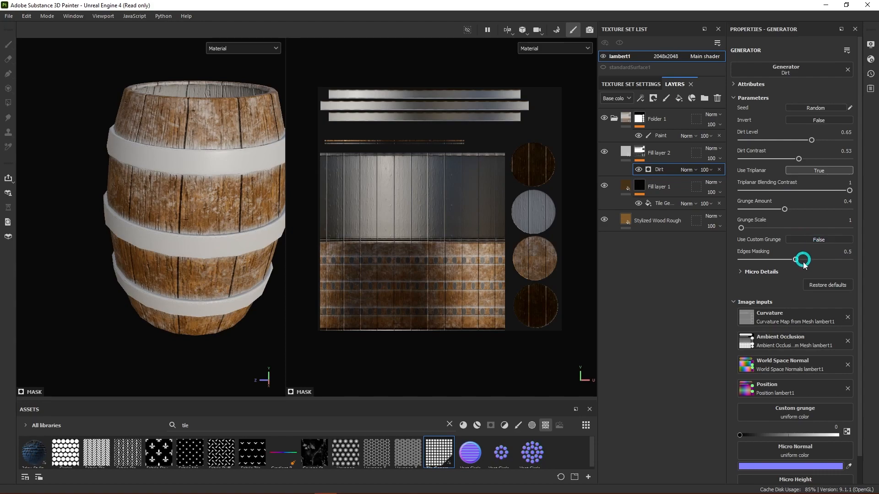
# - Enlarge the asset library and clear its "tile" search to browse all textures for a custom grunge
pyautogui.scroll(-1, 803, 336)
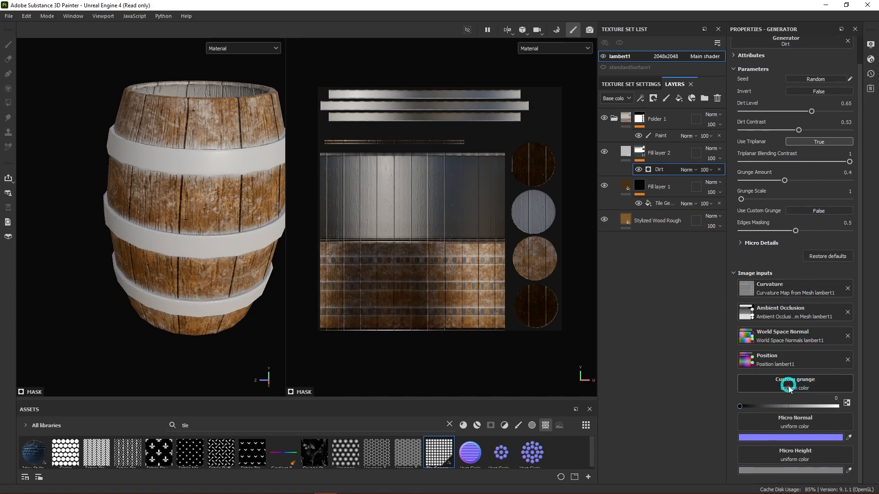
pyautogui.moveTo(316, 401); pyautogui.dragTo(339, 304)
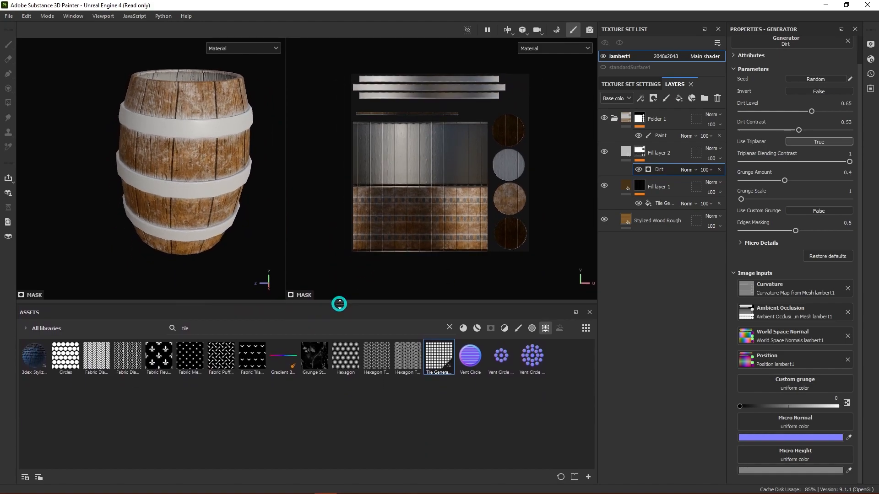
pyautogui.click(448, 324)
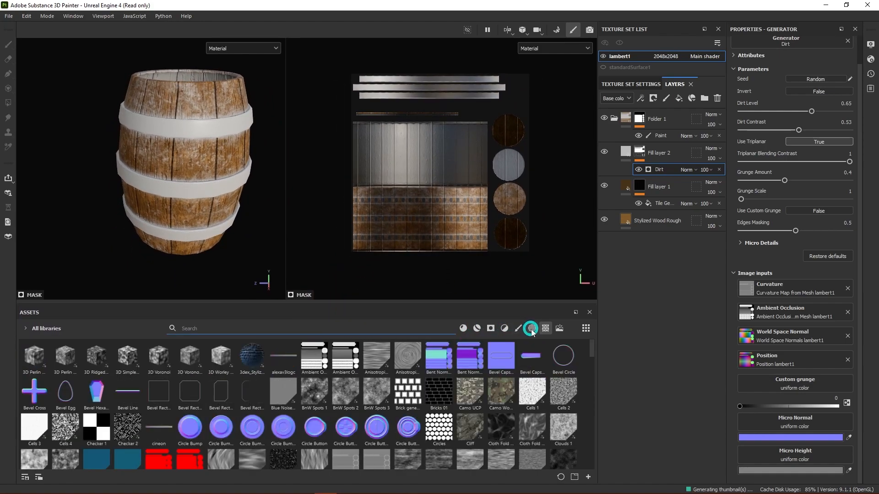
pyautogui.scroll(-3, 412, 425)
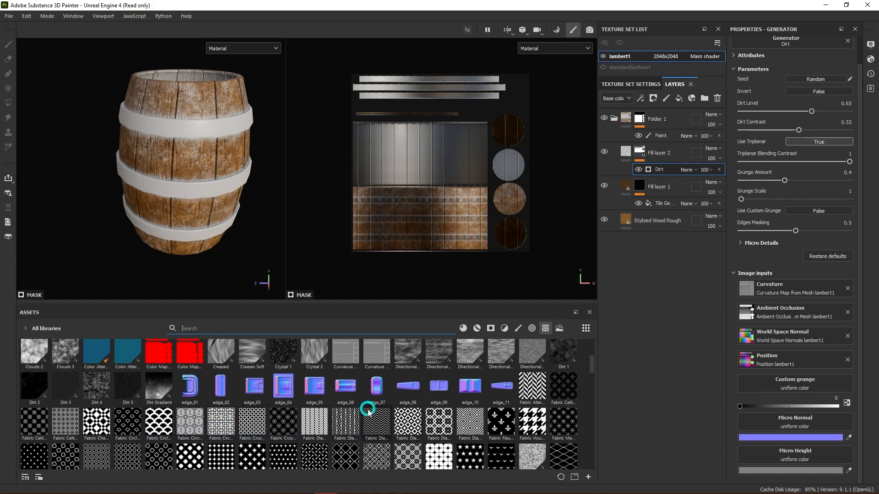
pyautogui.scroll(3, 398, 361)
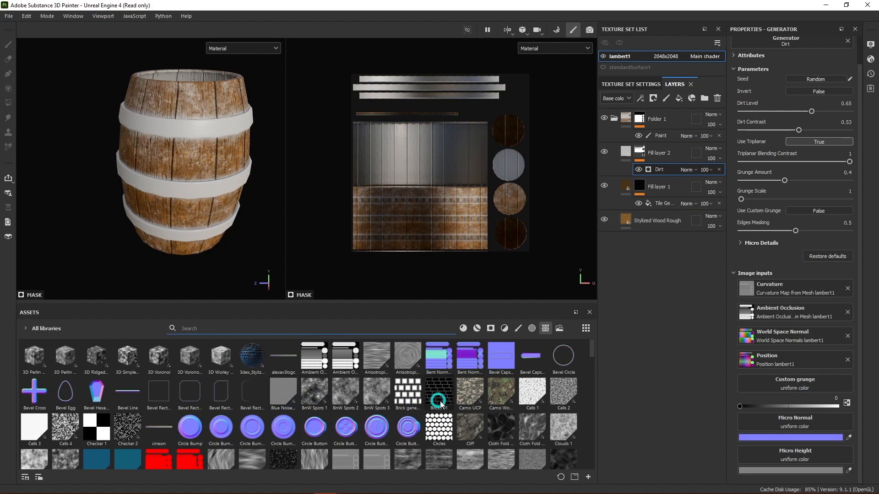
pyautogui.scroll(-8, 432, 406)
pyautogui.scroll(3, 314, 407)
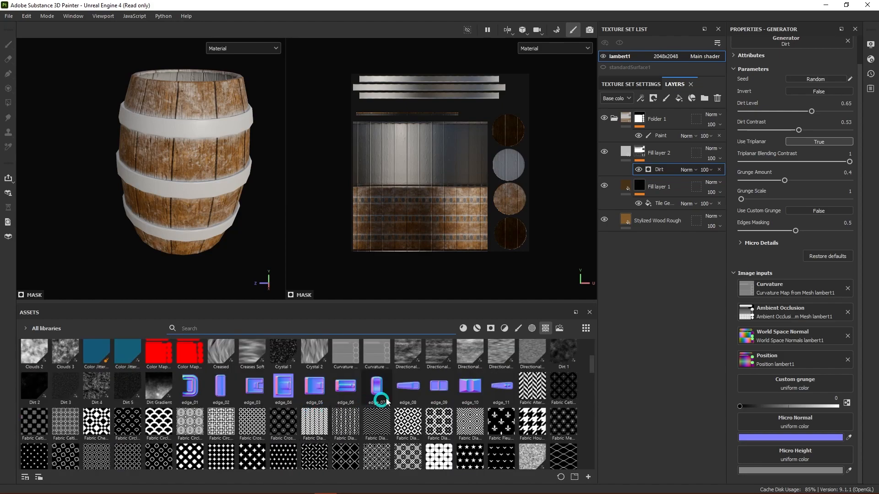
# - Turn on Use Custom Grunge, try the Fabric Cross Curved texture as the Dirt generator's custom grunge, and remove that texture
pyautogui.moveTo(250, 424); pyautogui.dragTo(780, 384)
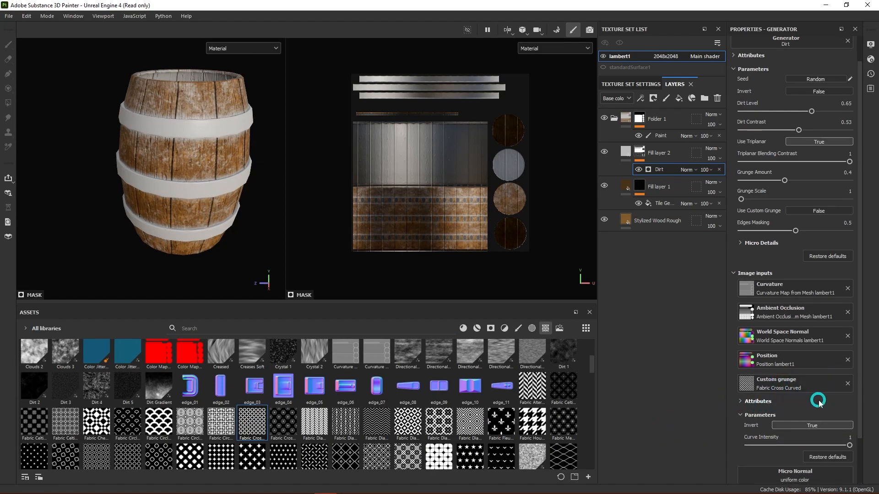
pyautogui.scroll(-2, 818, 402)
pyautogui.click(804, 158)
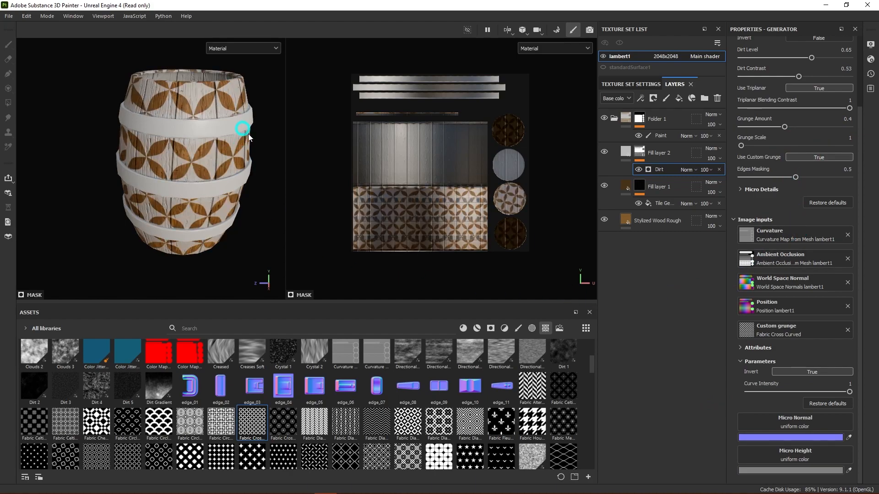
pyautogui.click(848, 330)
# - Browse the grunge textures in the asset library and preview several as candidates for the Dirt generator's custom grunge
pyautogui.click(278, 420)
pyautogui.scroll(-5, 278, 420)
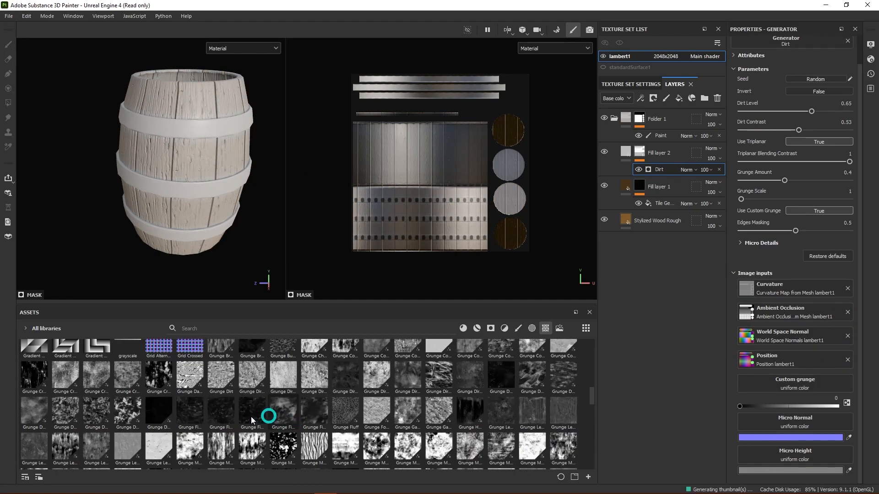
pyautogui.scroll(3, 112, 411)
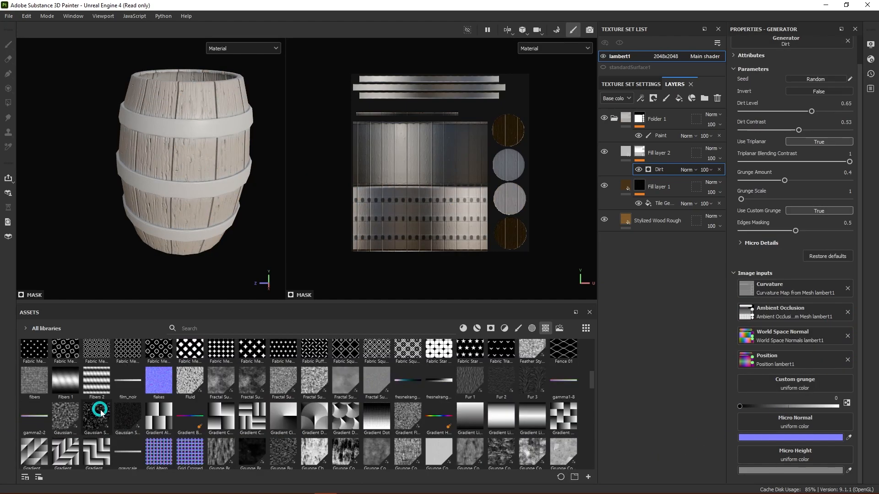
pyautogui.scroll(3, 101, 414)
pyautogui.scroll(-3, 102, 414)
pyautogui.scroll(-3, 102, 414)
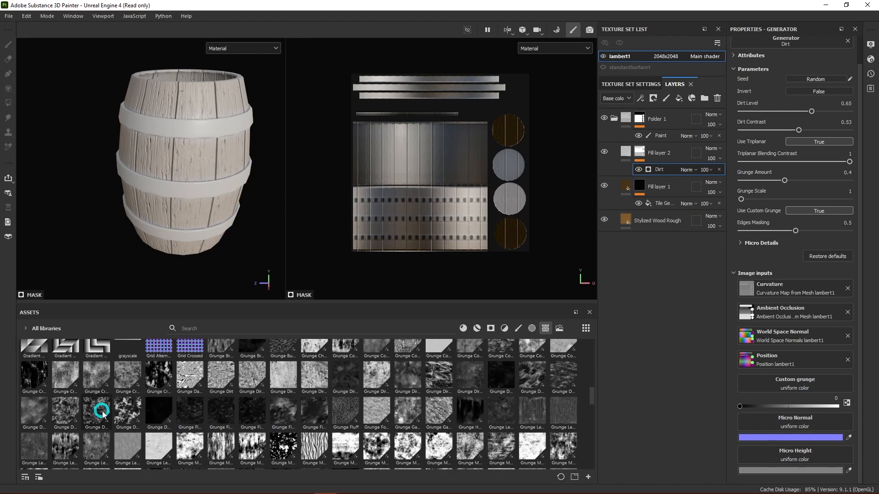
pyautogui.moveTo(94, 417)
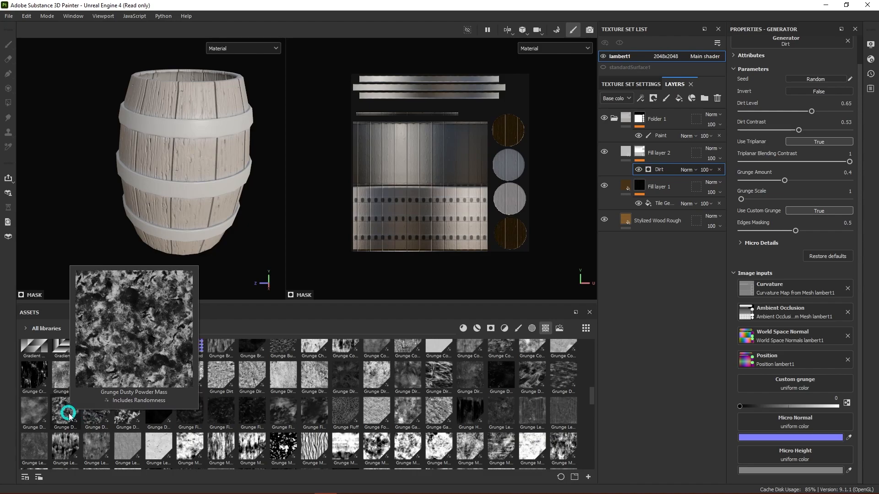
pyautogui.moveTo(120, 416)
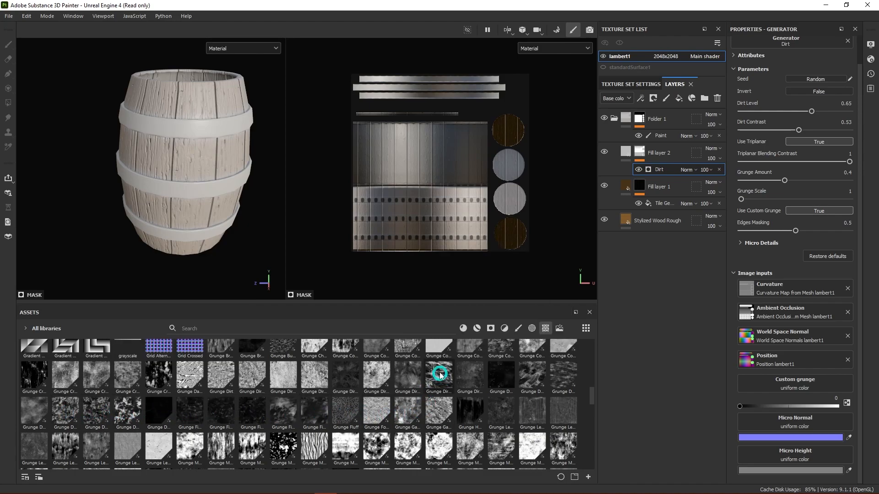
pyautogui.moveTo(439, 375)
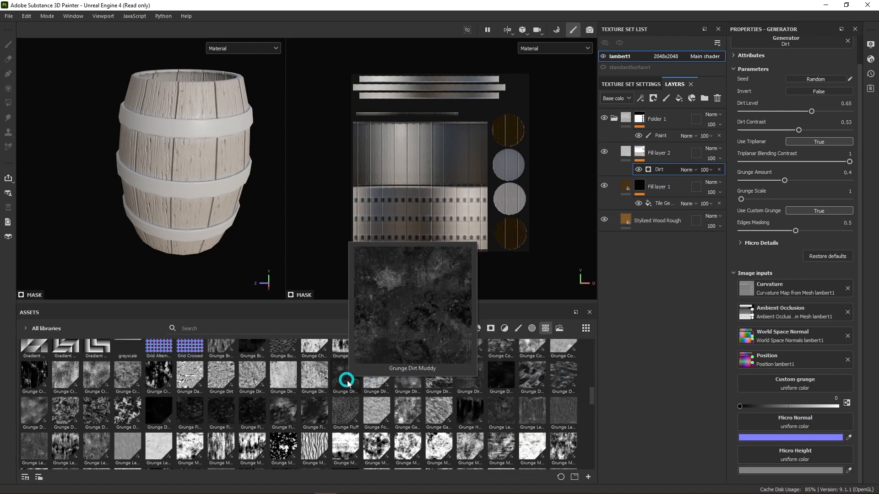
pyautogui.moveTo(156, 376)
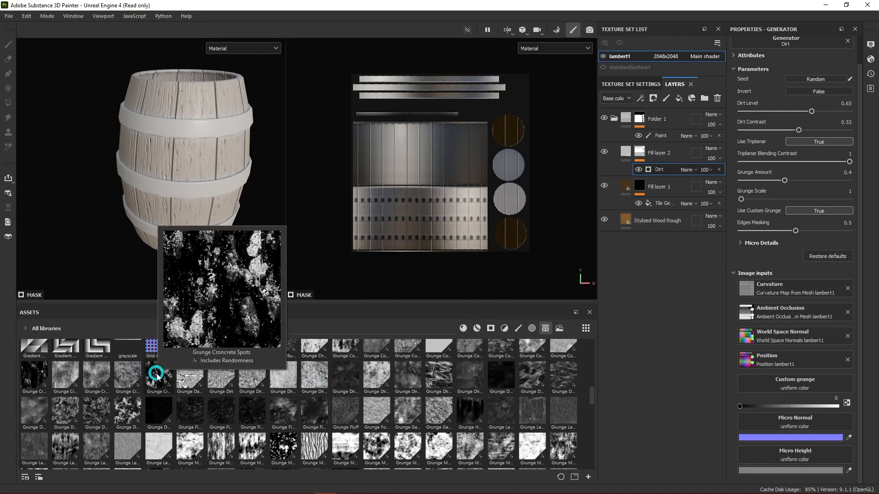
pyautogui.moveTo(389, 389)
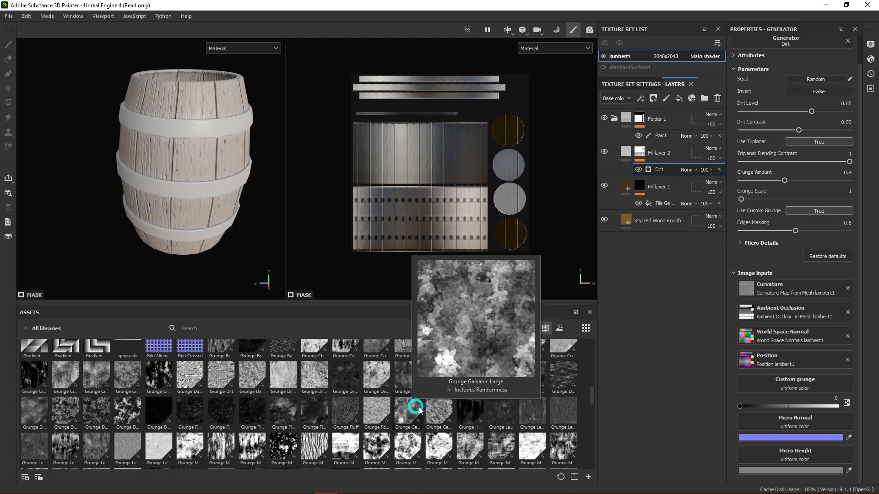
pyautogui.moveTo(433, 414)
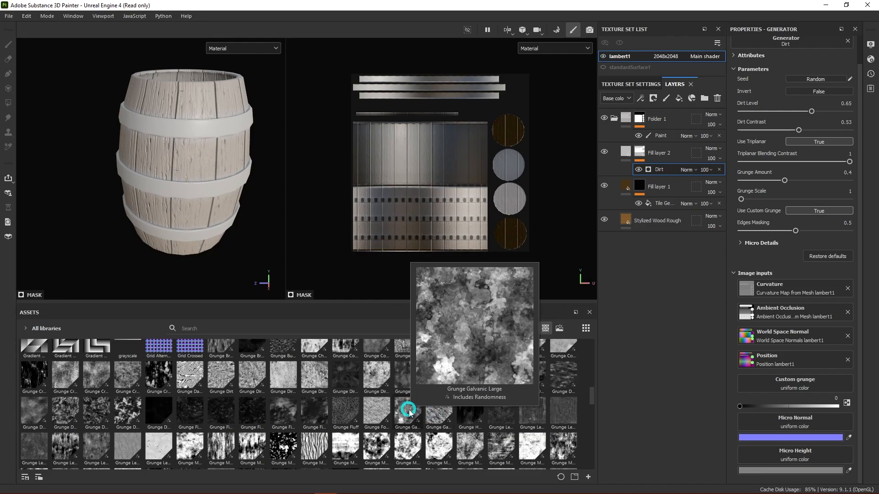
pyautogui.moveTo(377, 452)
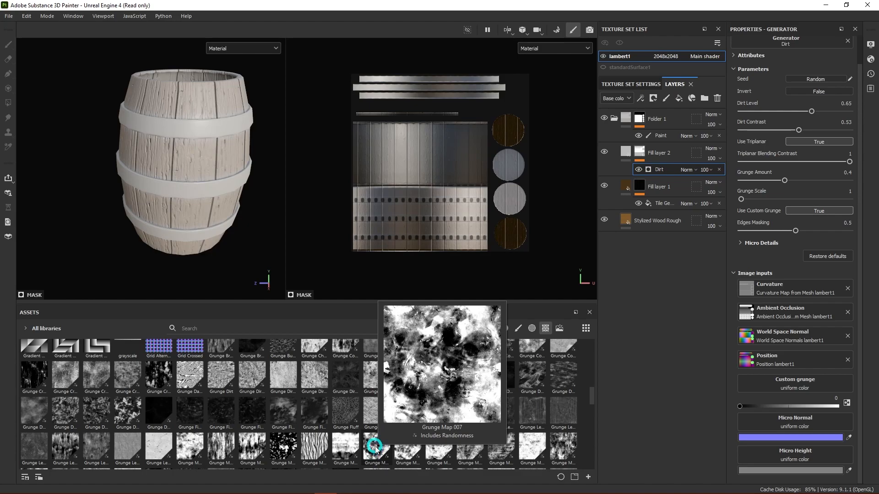
pyautogui.scroll(-3, 374, 448)
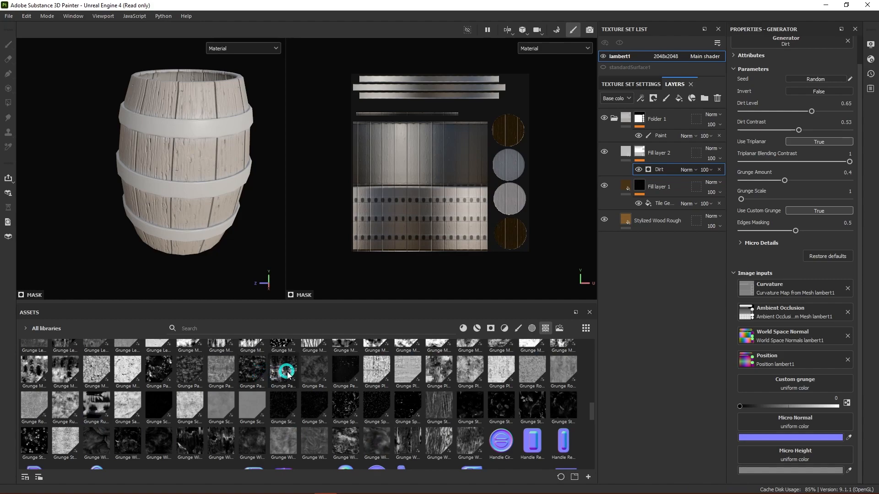
pyautogui.moveTo(287, 374)
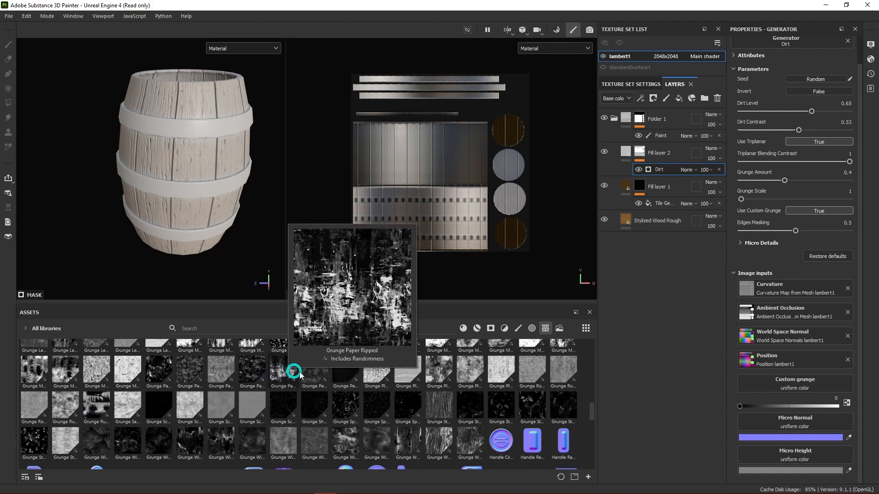
pyautogui.moveTo(316, 374)
pyautogui.scroll(3, 348, 385)
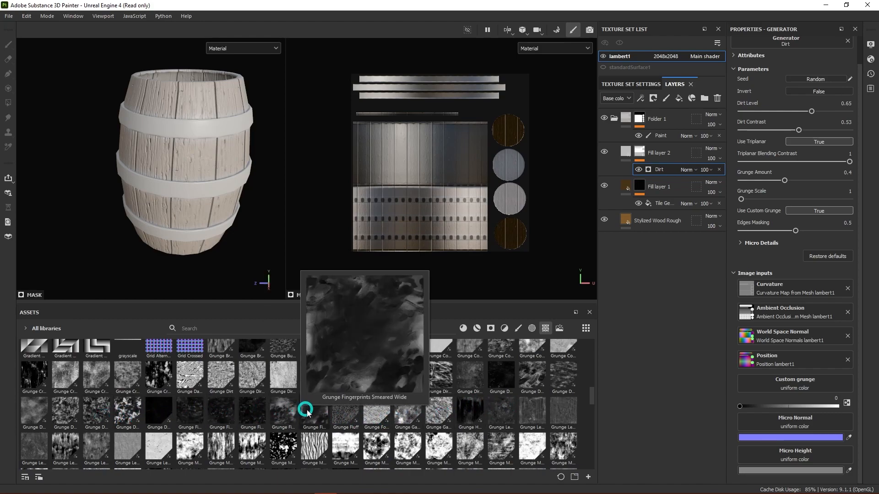
pyautogui.scroll(-3, 412, 416)
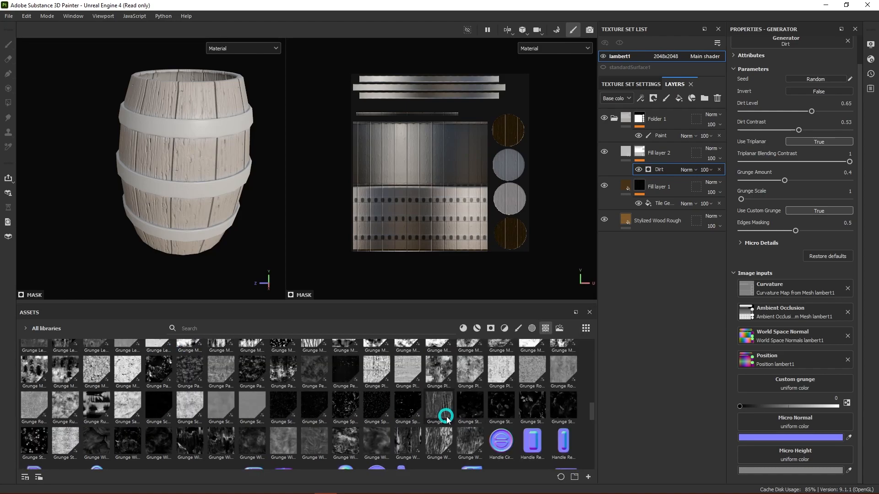
# - Search the asset library for "smea", then "smu", and assign Grunge Wipe Smudgy Heavy as the Dirt generator's custom grunge
pyautogui.click(231, 326)
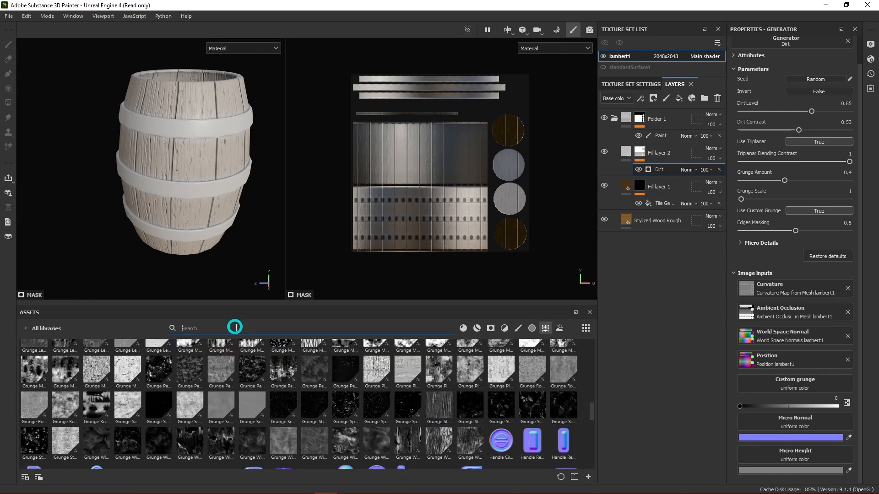
pyautogui.write('smea')
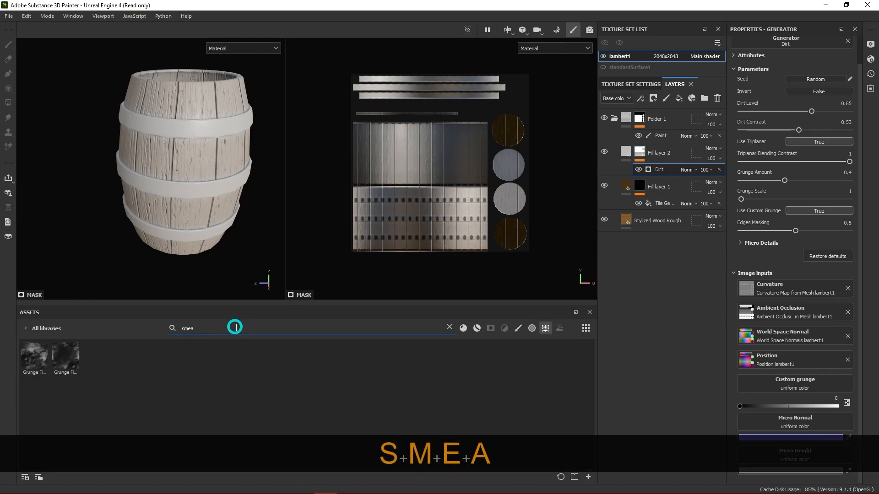
pyautogui.moveTo(66, 357)
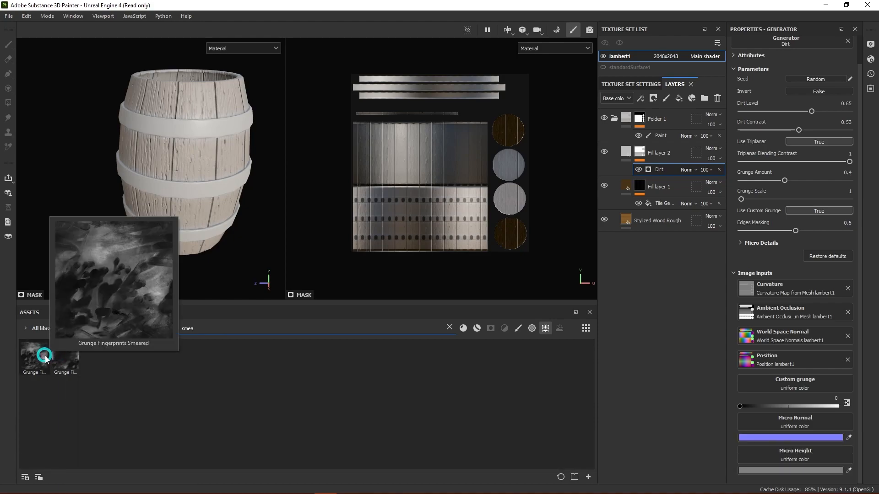
pyautogui.press('BackSpace')
pyautogui.press('BackSpace')
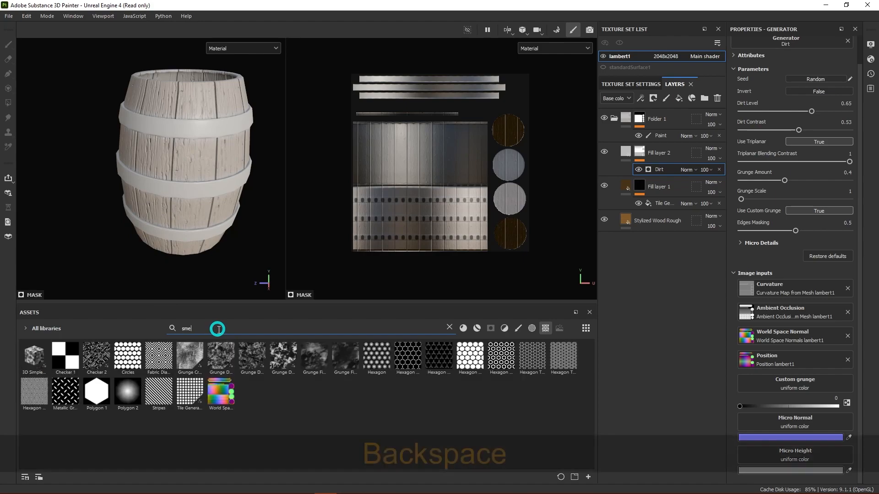
pyautogui.write('u')
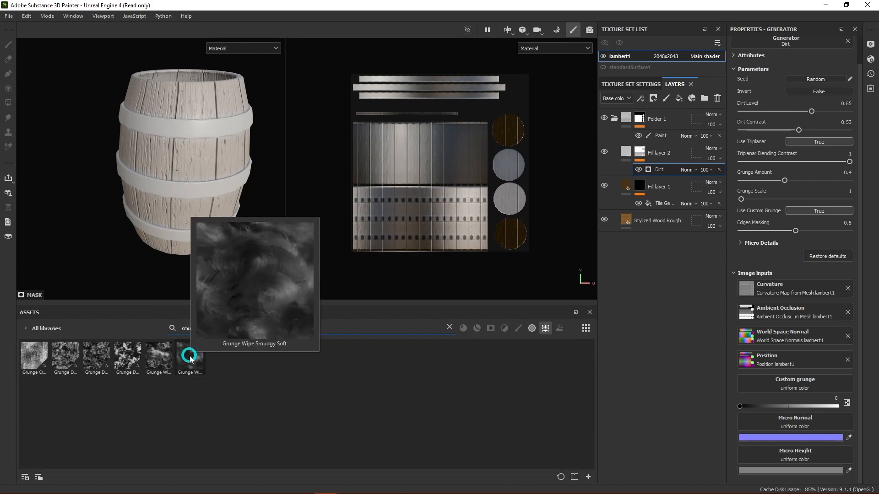
pyautogui.moveTo(168, 360)
pyautogui.moveTo(134, 362)
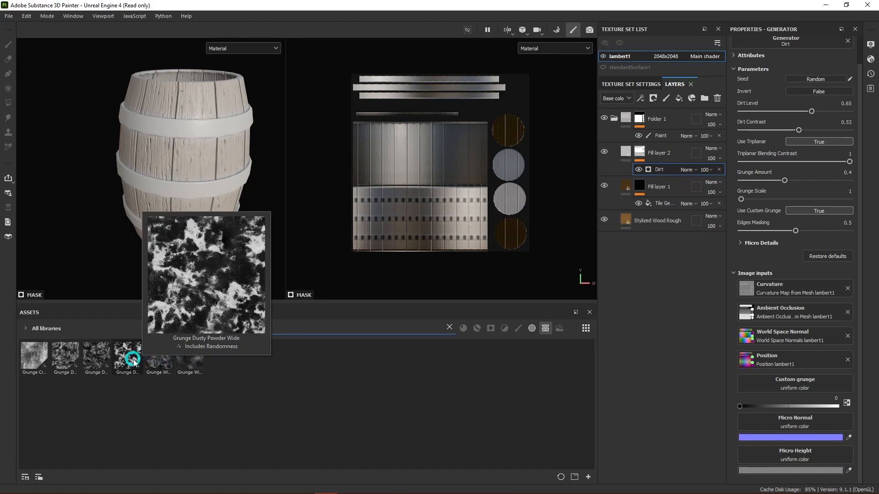
pyautogui.moveTo(101, 361)
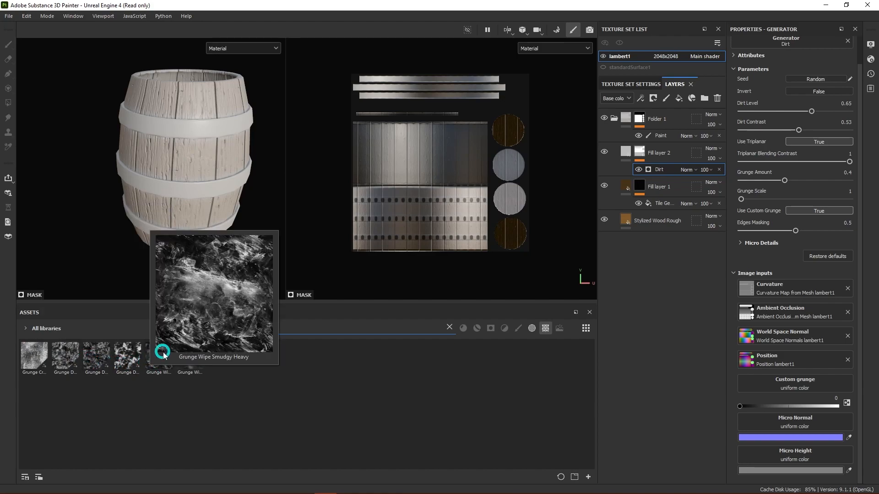
pyautogui.moveTo(149, 361)
pyautogui.mouseDown()
pyautogui.moveTo(253, 378)
pyautogui.moveTo(599, 365)
pyautogui.moveTo(811, 375)
pyautogui.moveTo(822, 386)
pyautogui.mouseUp()
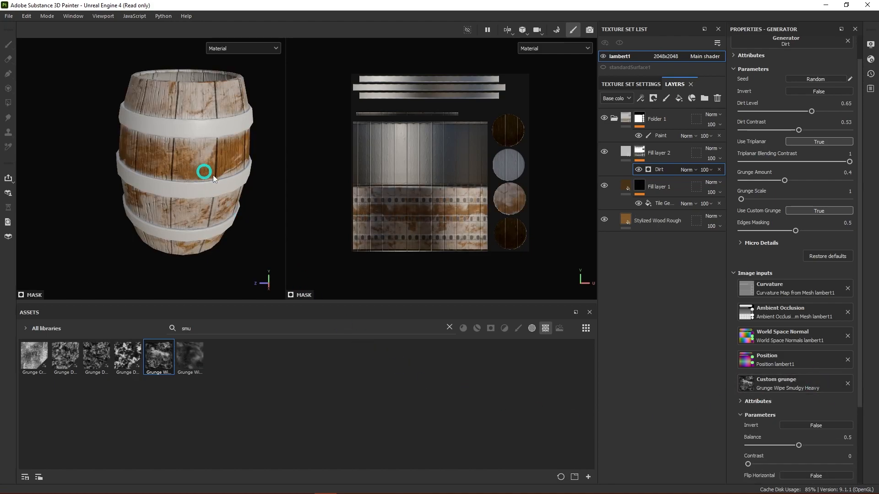
# - Set the Dirt generator's Grunge Scale to 2 and Grunge Amount to 0.27
pyautogui.keyDown('alt'); pyautogui.moveTo(281, 219); pyautogui.dragTo(295, 196); pyautogui.keyUp('alt')
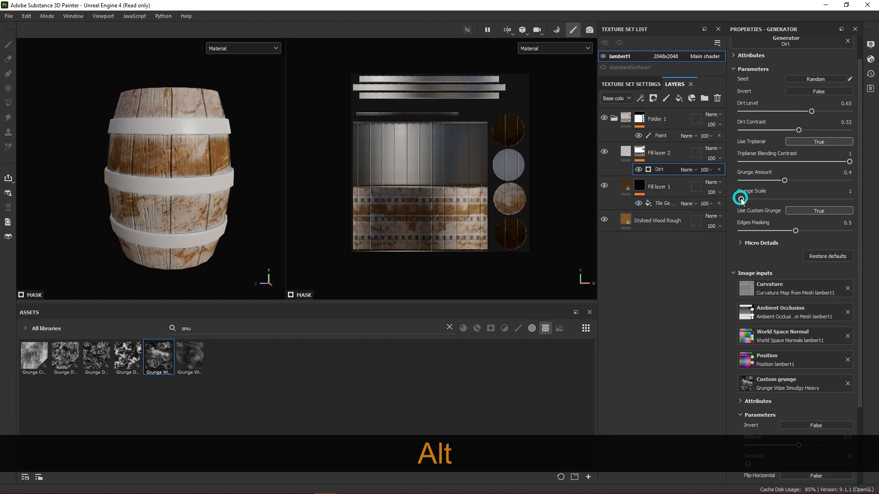
pyautogui.moveTo(740, 198)
pyautogui.mouseDown()
pyautogui.moveTo(818, 199)
pyautogui.moveTo(747, 202)
pyautogui.mouseUp()
pyautogui.click(790, 181)
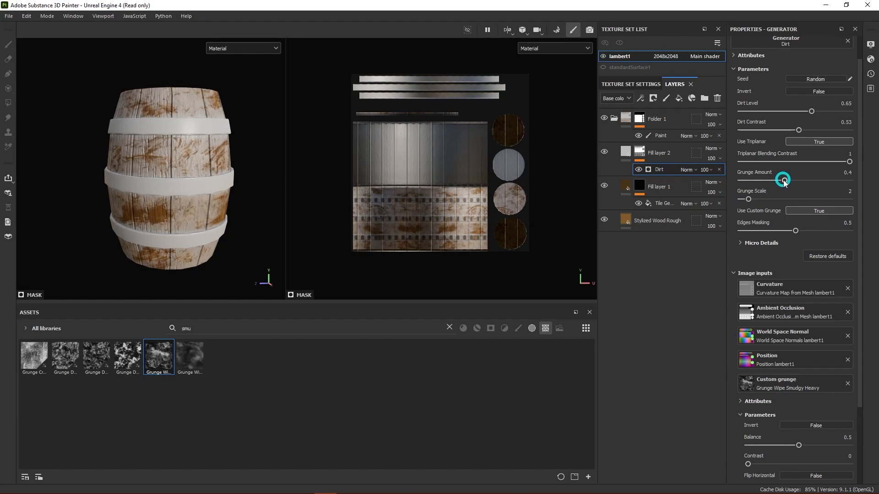
pyautogui.moveTo(782, 182)
pyautogui.mouseDown()
pyautogui.moveTo(758, 181)
pyautogui.moveTo(794, 182)
pyautogui.moveTo(768, 182)
pyautogui.moveTo(768, 190)
pyautogui.mouseUp()
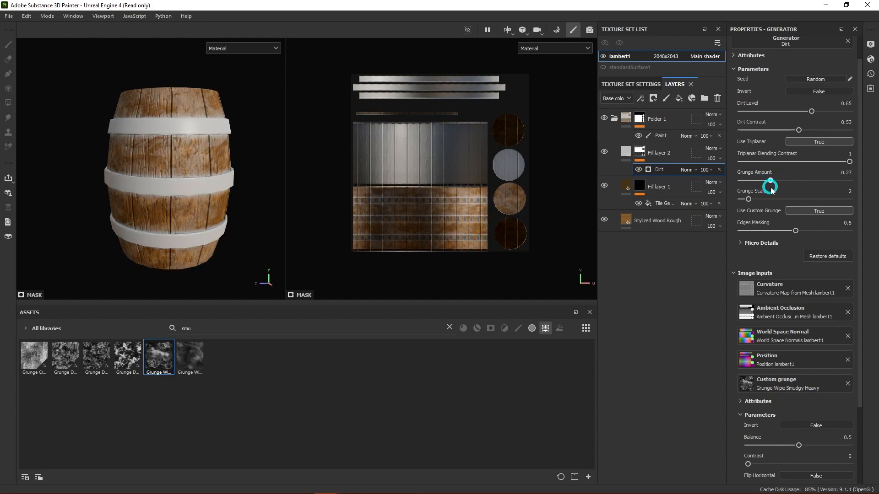
# - Set the Dirt generator's Dirt Level to 0.68, Dirt Contrast to 0.64 and Edges Masking to 1
pyautogui.keyDown('alt'); pyautogui.moveTo(249, 178); pyautogui.dragTo(270, 193); pyautogui.keyUp('alt')
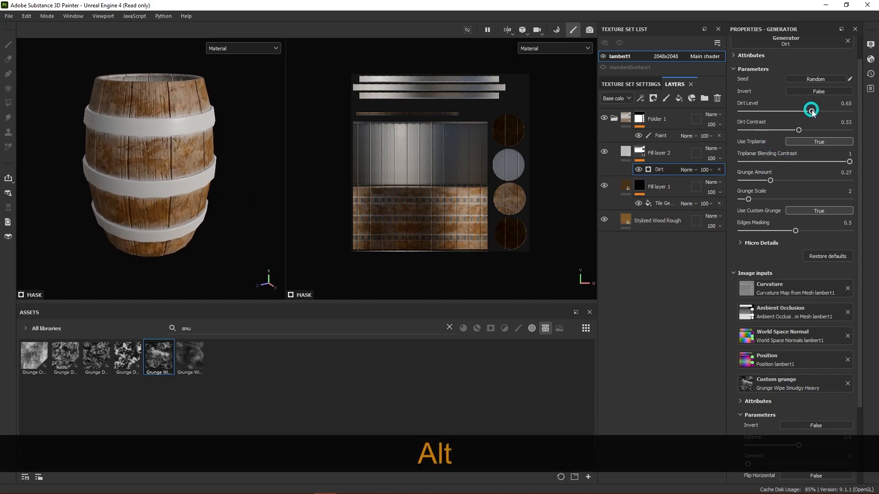
pyautogui.moveTo(812, 111); pyautogui.dragTo(811, 134)
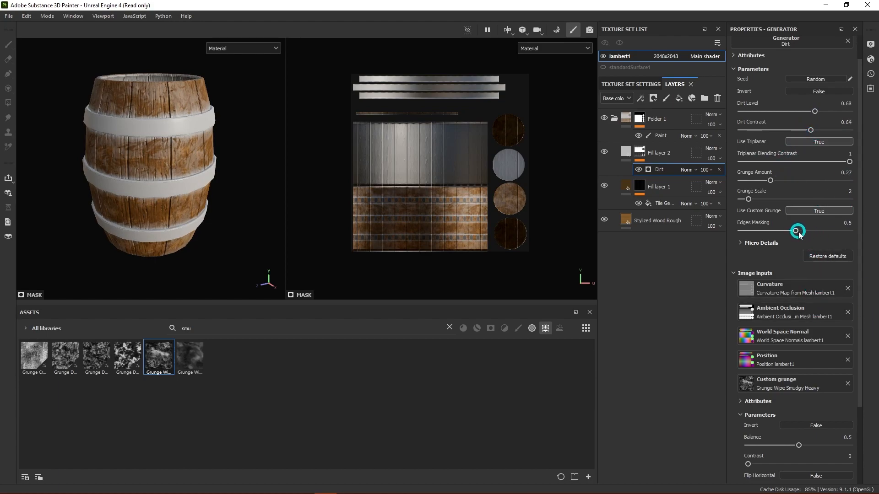
pyautogui.moveTo(797, 231); pyautogui.dragTo(856, 234)
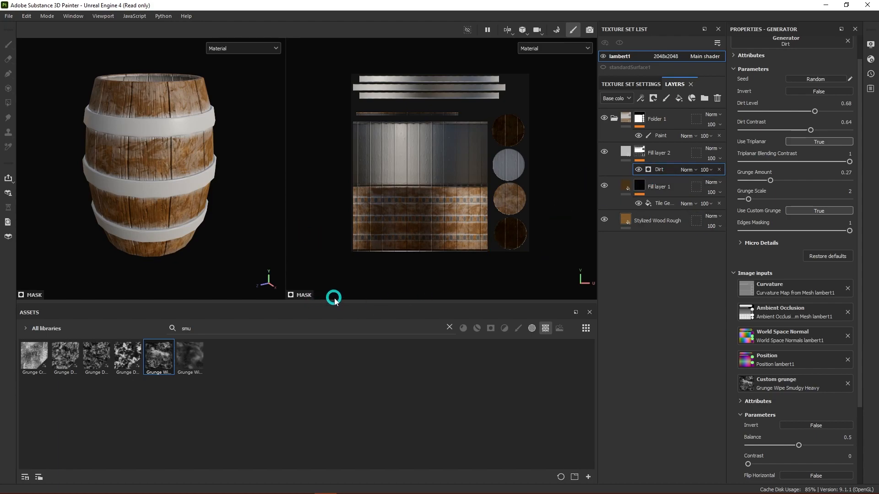
# - Shrink the asset library to enlarge the viewports and inspect the dirt on the barrel from above, close up and from the side
pyautogui.moveTo(335, 304); pyautogui.dragTo(334, 461)
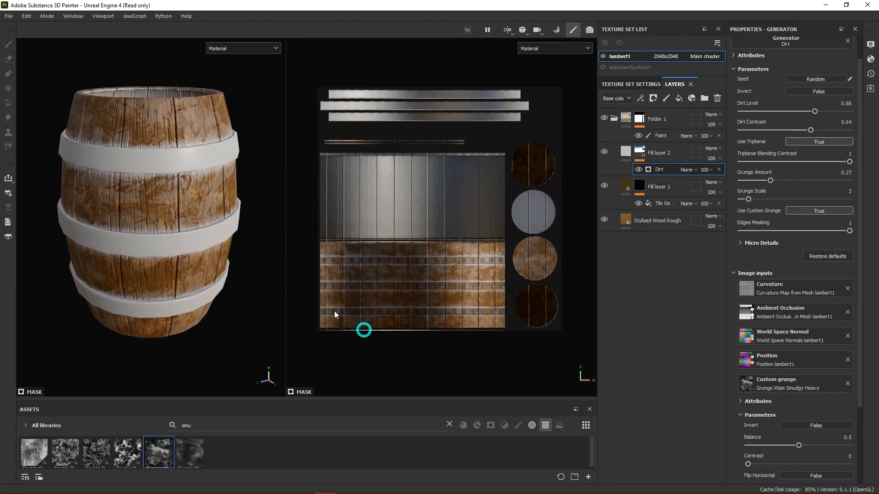
pyautogui.keyDown('alt'); pyautogui.moveTo(229, 202); pyautogui.dragTo(157, 265); pyautogui.keyUp('alt')
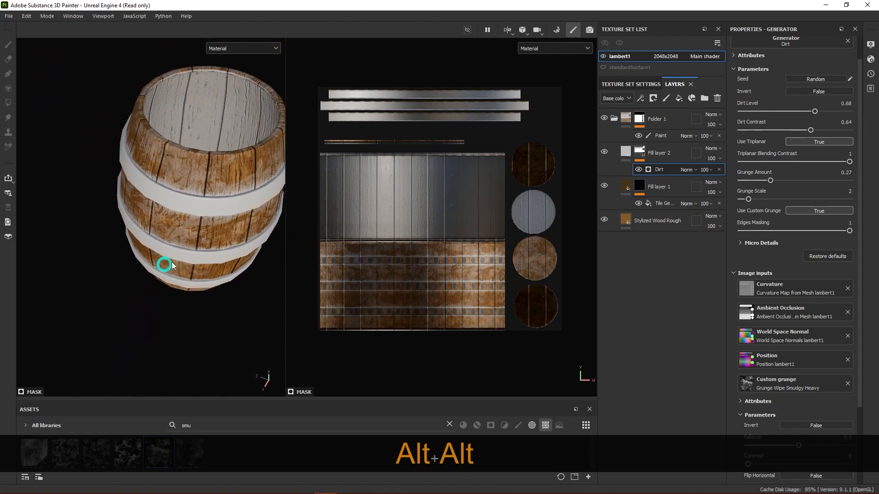
pyautogui.keyDown('alt'); pyautogui.moveTo(233, 170); pyautogui.dragTo(193, 216); pyautogui.keyUp('alt')
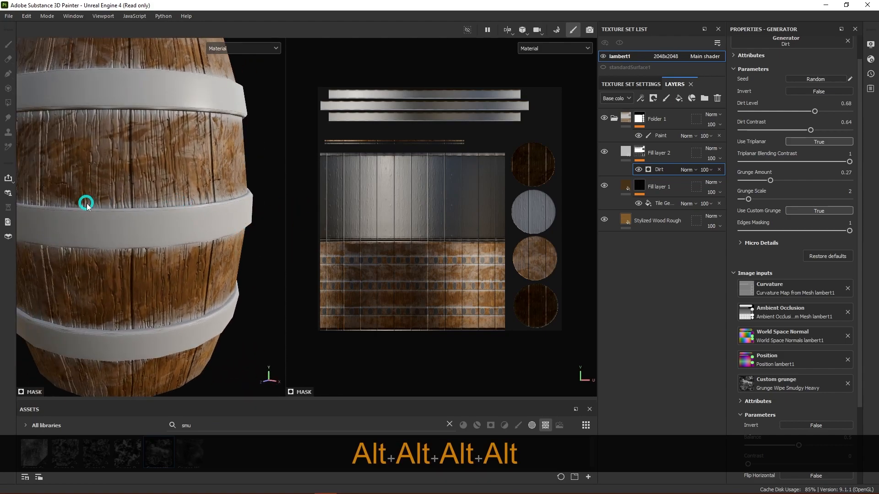
pyautogui.keyDown('alt'); pyautogui.moveTo(177, 319); pyautogui.dragTo(233, 211); pyautogui.keyUp('alt')
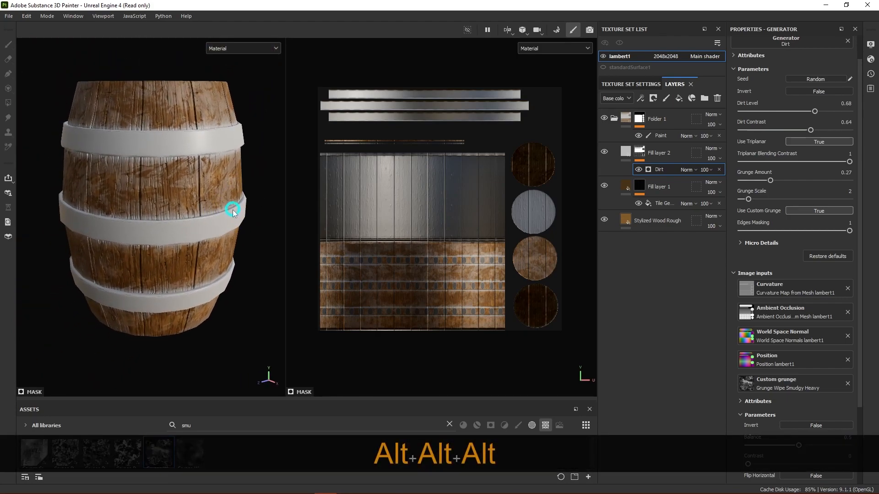
# - Turn off Use Custom Grunge on the Dirt generator, set Grunge Amount to 0.43 and randomize the seed
pyautogui.click(816, 210)
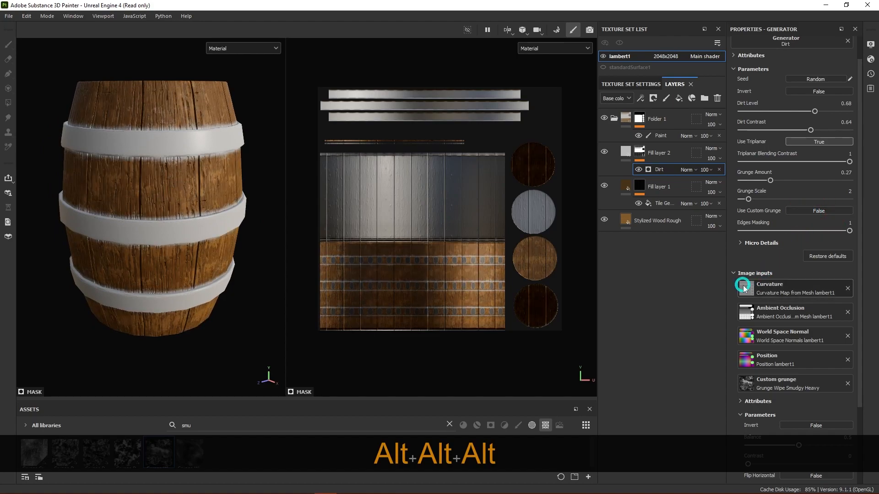
pyautogui.moveTo(769, 182); pyautogui.dragTo(787, 181)
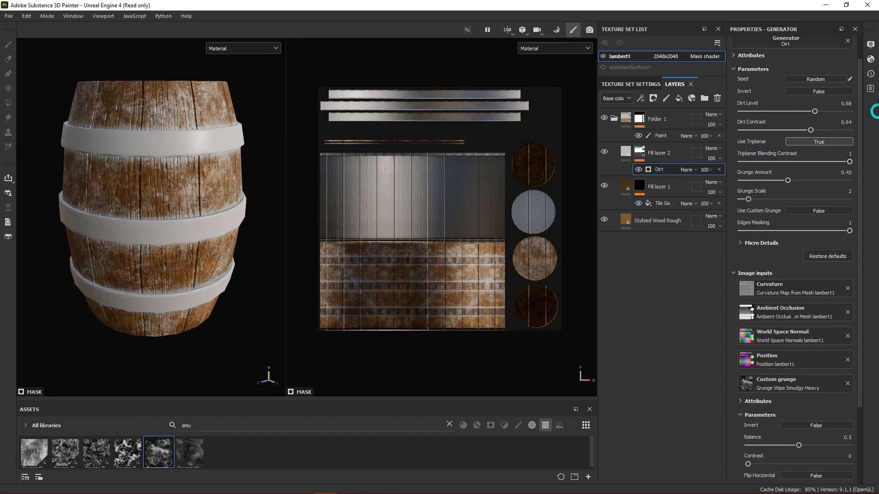
pyautogui.click(816, 79)
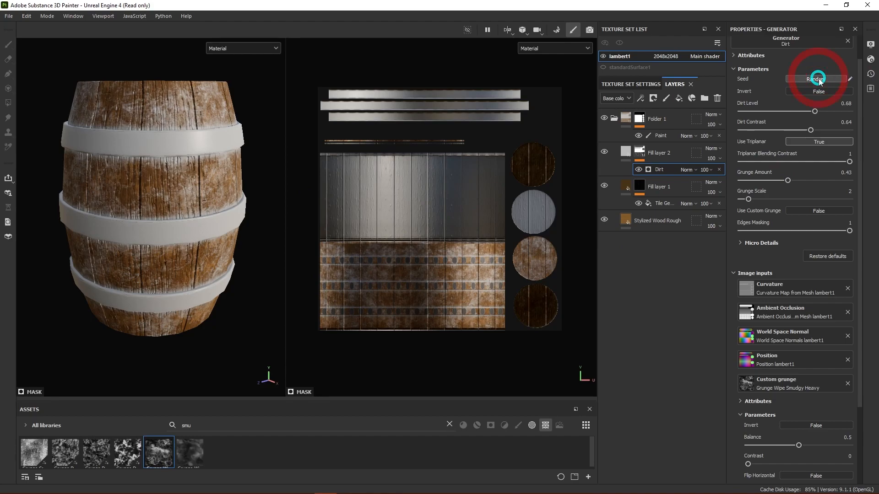
# - Randomize the Dirt generator's seed several times and try Dirt Level 0.7 with Dirt Contrast 1
pyautogui.click(816, 80)
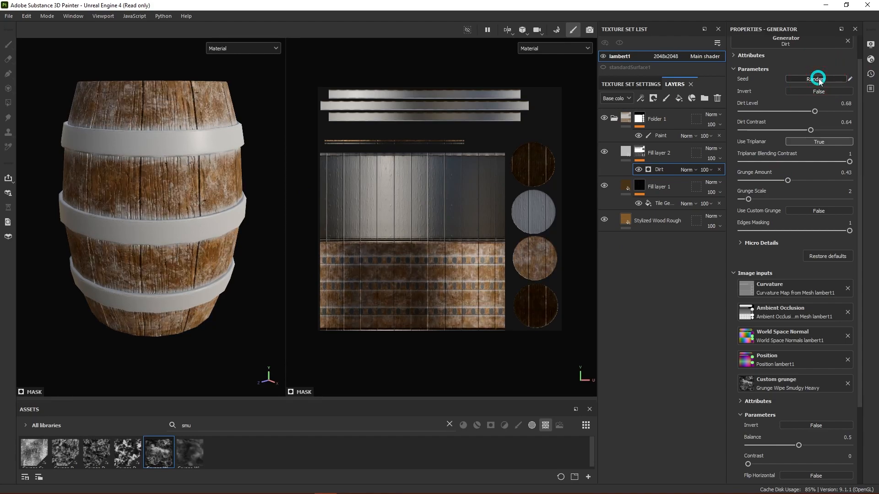
pyautogui.click(817, 79)
pyautogui.click(818, 79)
pyautogui.click(817, 79)
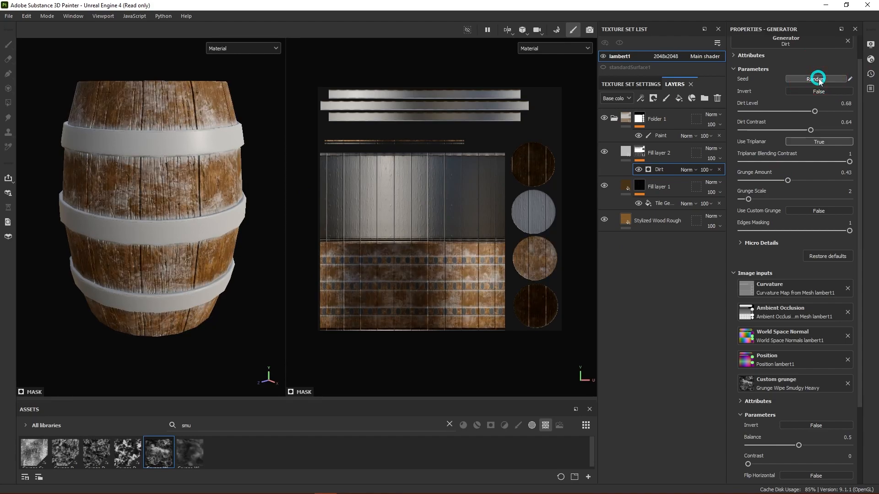
pyautogui.click(817, 79)
pyautogui.click(818, 79)
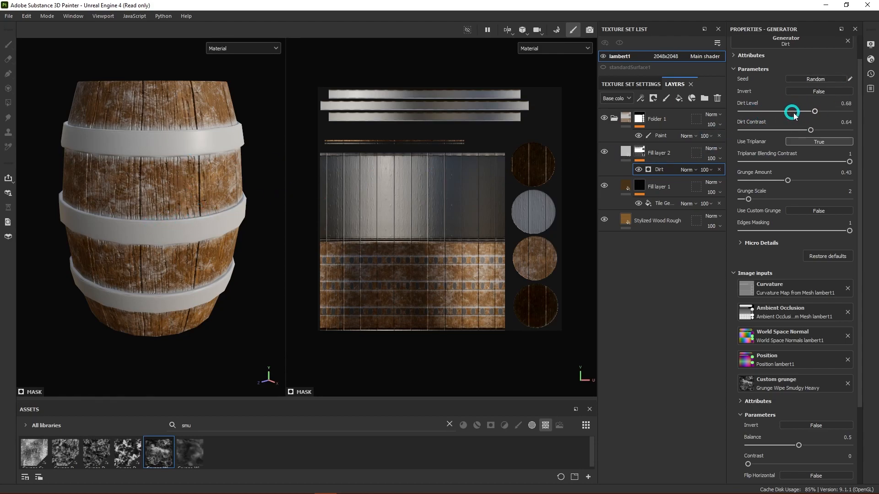
pyautogui.moveTo(815, 112); pyautogui.dragTo(874, 134)
pyautogui.moveTo(819, 109); pyautogui.dragTo(816, 112)
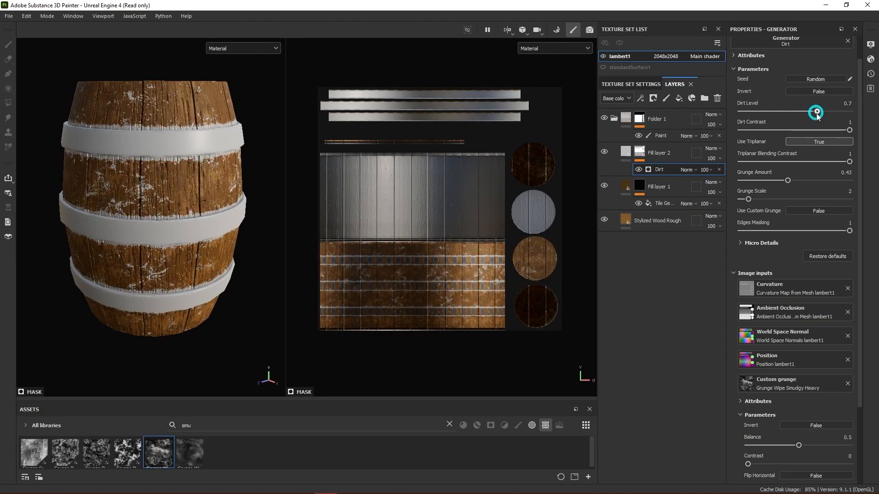
# - Randomize the Dirt generator's seed again and set Dirt Level to 0.66 and Dirt Contrast to 0.49
pyautogui.click(815, 78)
pyautogui.click(816, 79)
pyautogui.click(816, 79)
pyautogui.click(816, 79)
pyautogui.click(816, 78)
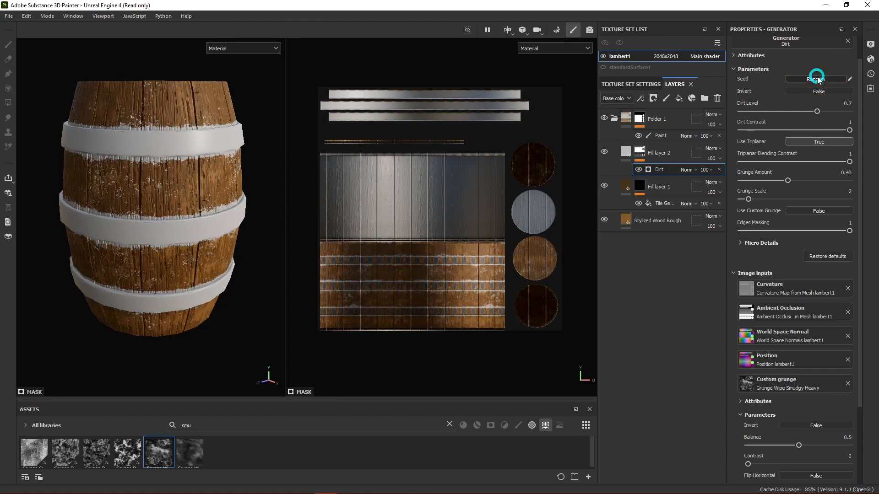
pyautogui.click(816, 79)
pyautogui.moveTo(848, 129); pyautogui.dragTo(794, 131)
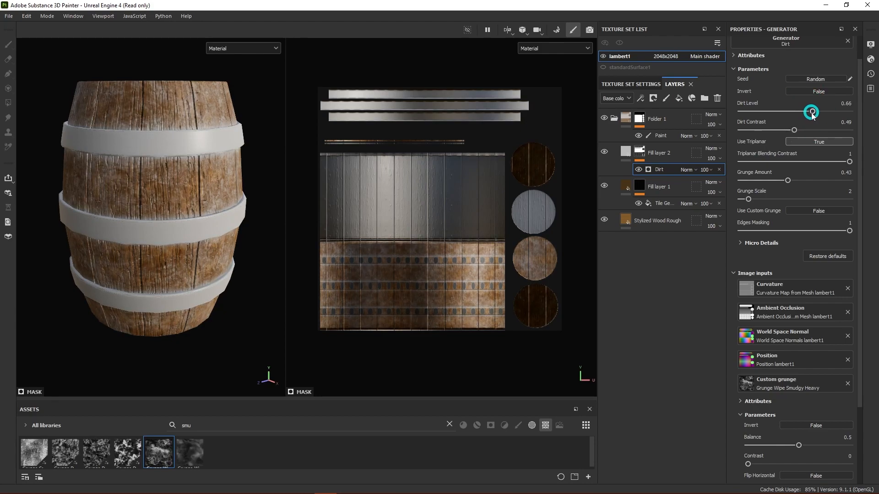
# - Add a paint effect above the Dirt generator in Fill layer 2's mask
pyautogui.scroll(3, 232, 169)
pyautogui.keyDown('alt'); pyautogui.moveTo(206, 204); pyautogui.dragTo(290, 200); pyautogui.keyUp('alt')
pyautogui.scroll(-3, 190, 206)
pyautogui.keyDown('alt'); pyautogui.moveTo(191, 206); pyautogui.dragTo(137, 233); pyautogui.keyUp('alt')
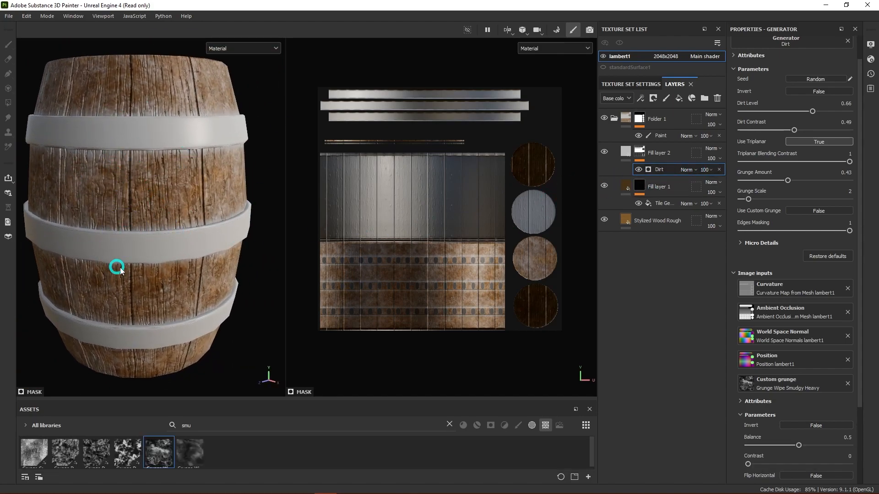
pyautogui.keyDown('alt'); pyautogui.moveTo(222, 217); pyautogui.dragTo(206, 147); pyautogui.keyUp('alt')
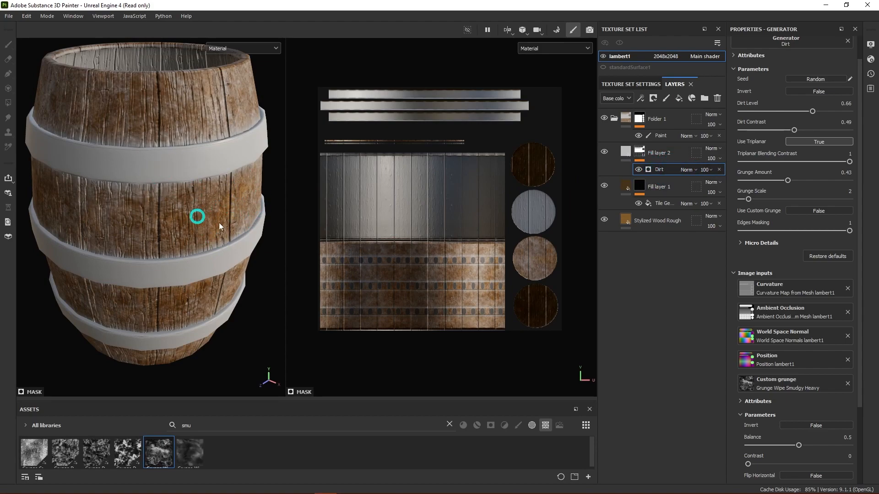
pyautogui.rightClick(659, 170)
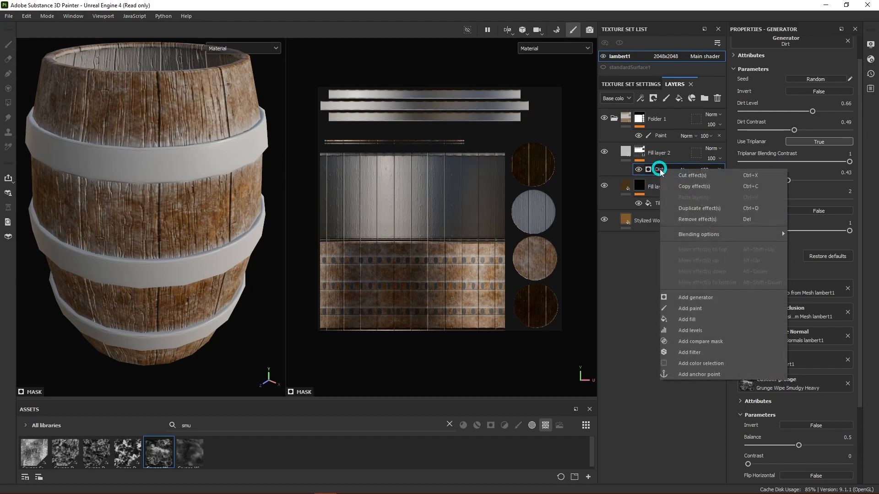
pyautogui.click(697, 314)
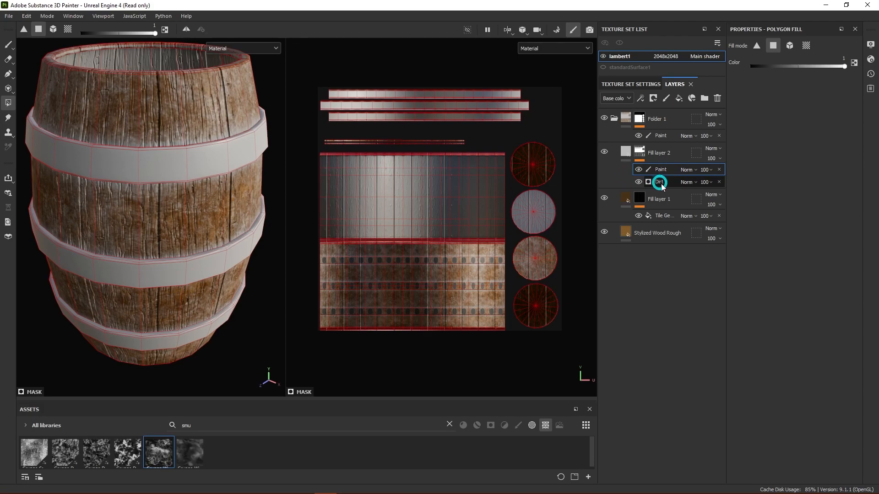
# - Preview Fill layer 2's mask with the Dirt effect selected and again with the Paint effect selected
pyautogui.click(658, 184)
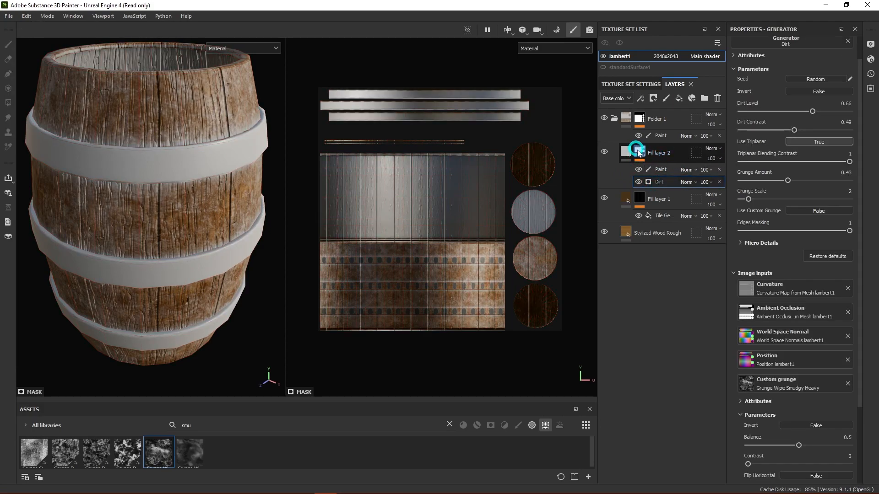
pyautogui.moveTo(642, 154)
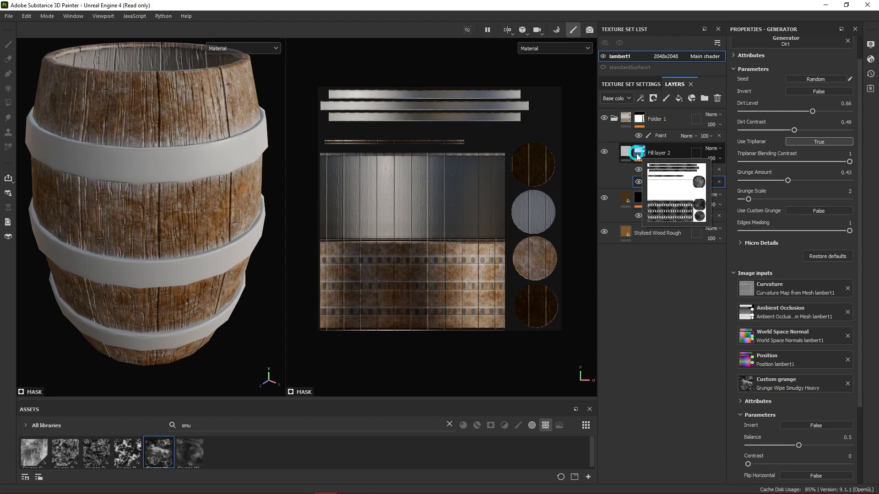
pyautogui.click(662, 172)
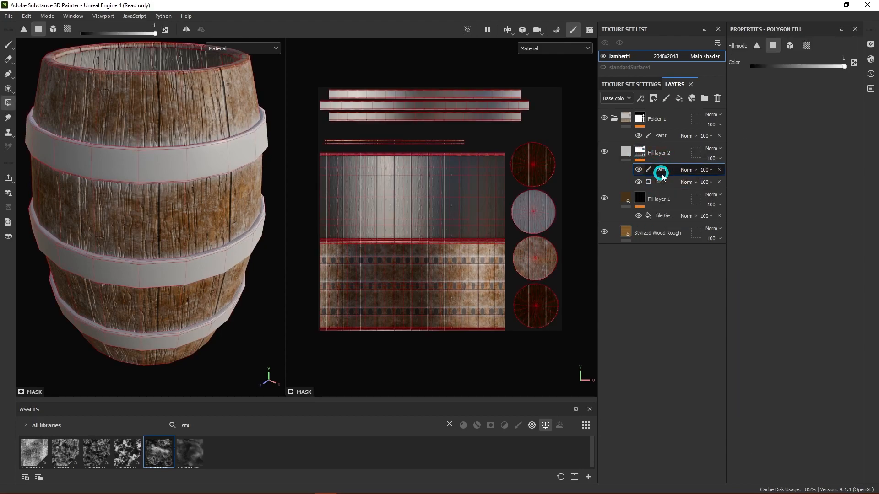
pyautogui.click(640, 156)
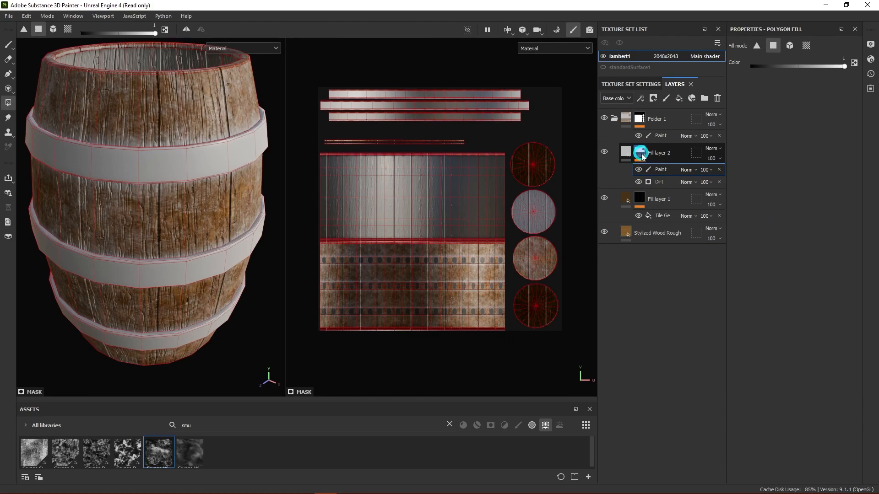
pyautogui.moveTo(643, 156)
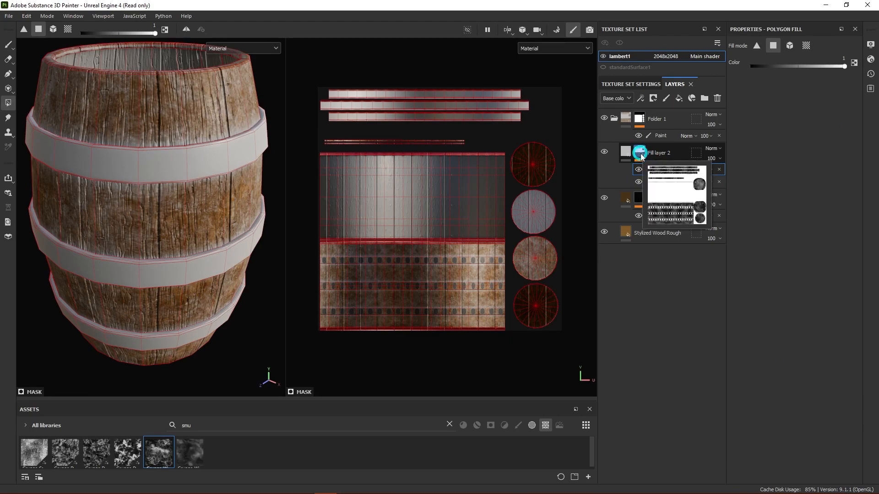
# - Activate the Paint brush for Fill layer 2's mask paint effect and review its brush settings down to the alpha
pyautogui.click(7, 45)
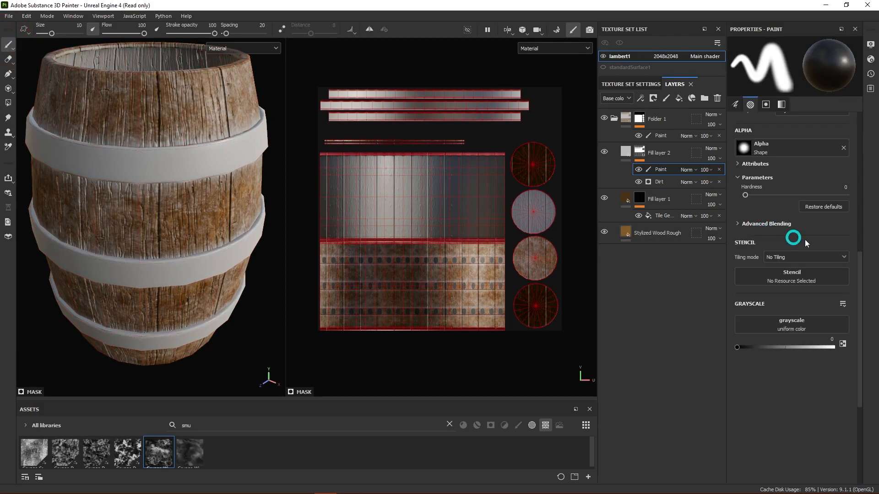
pyautogui.scroll(3, 800, 250)
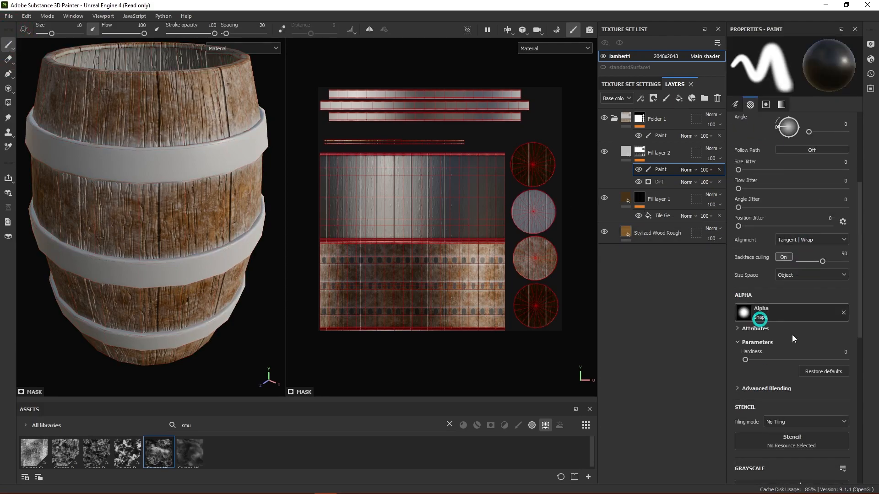
pyautogui.scroll(3, 790, 251)
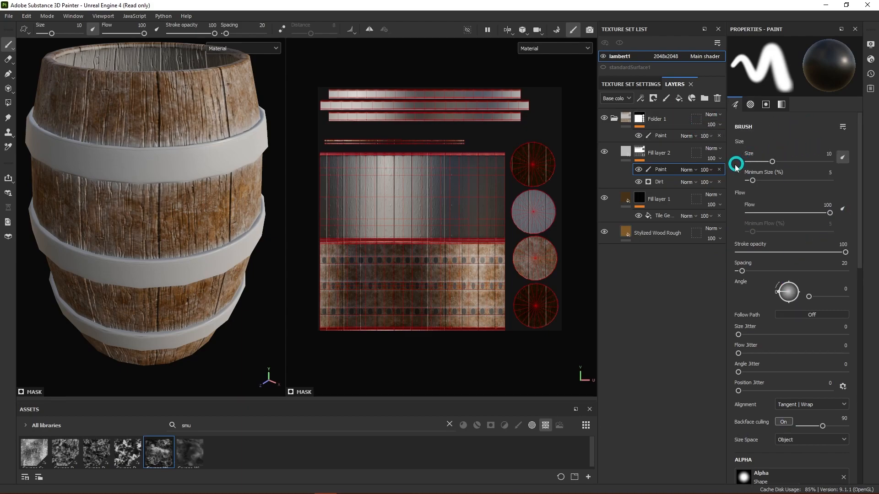
pyautogui.scroll(-1, 795, 231)
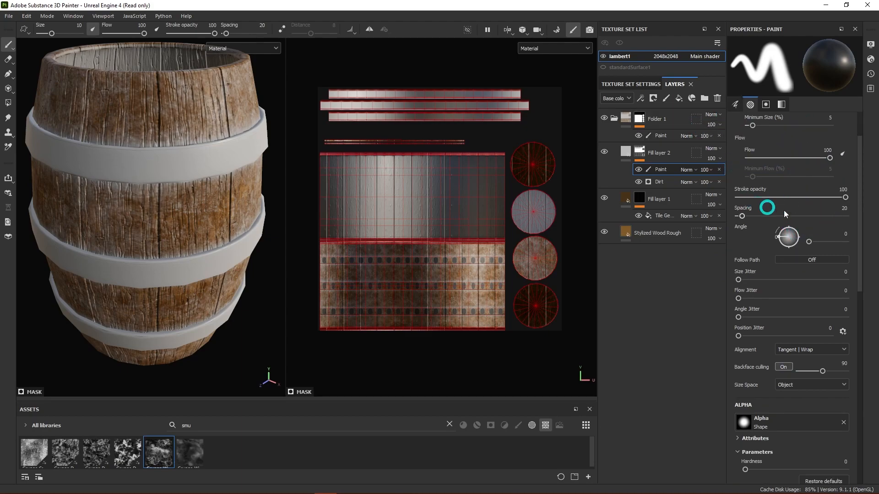
pyautogui.scroll(-1, 792, 290)
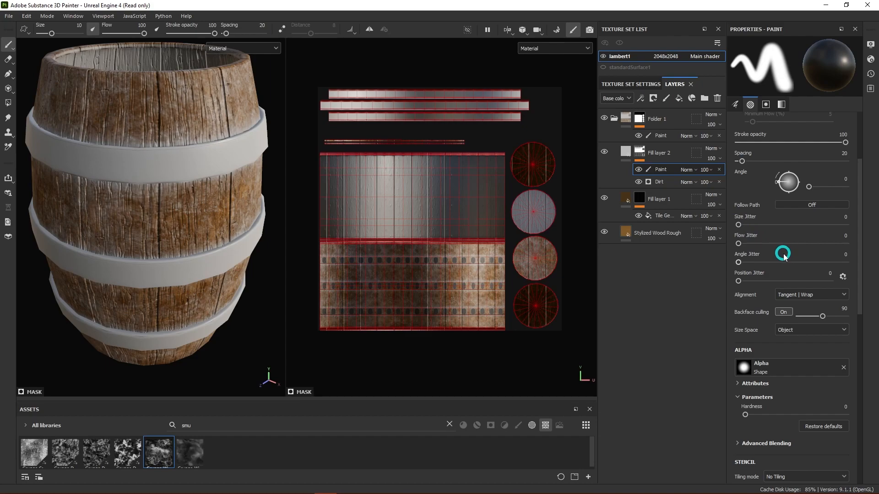
pyautogui.scroll(-1, 783, 257)
pyautogui.scroll(-1, 772, 262)
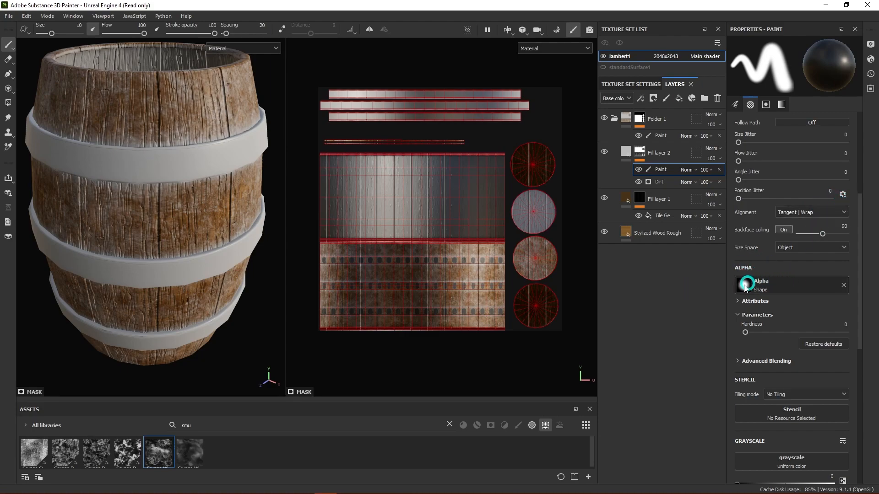
# - Browse the available brush alphas and search for "alpha spot" to compare the Dirt Spots alphas
pyautogui.click(810, 290)
pyautogui.scroll(-10, 819, 376)
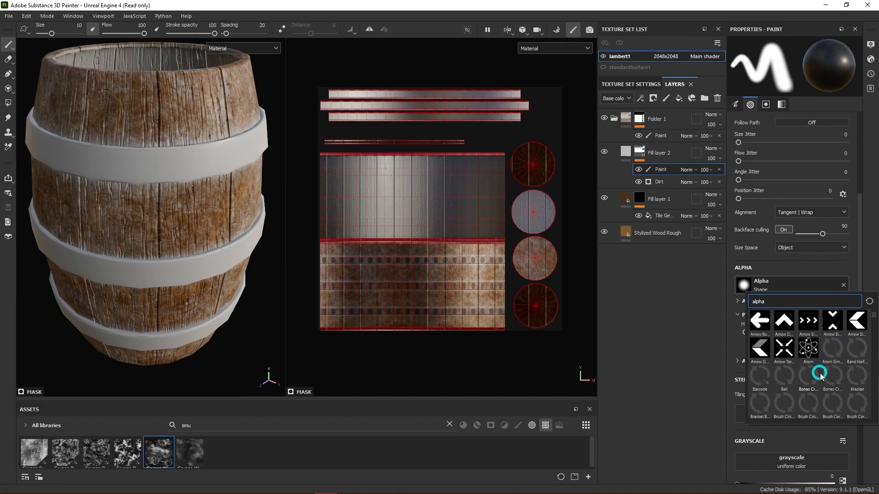
pyautogui.scroll(-10, 819, 375)
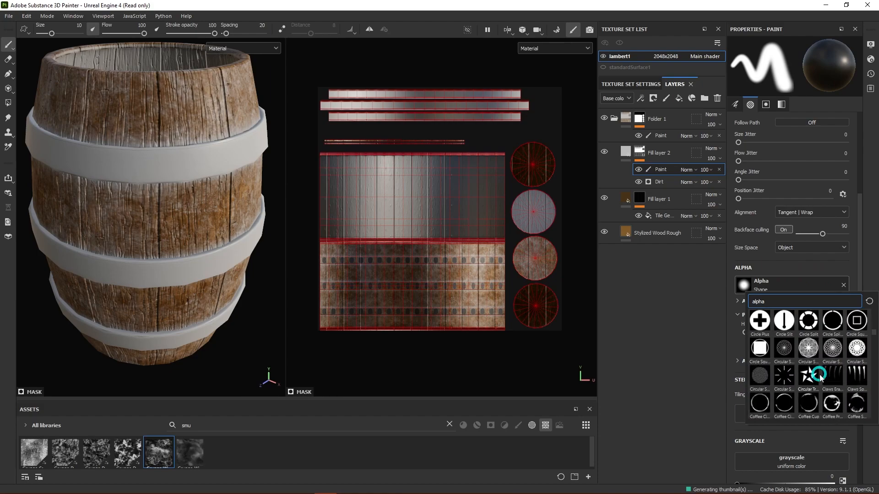
pyautogui.scroll(-6, 819, 375)
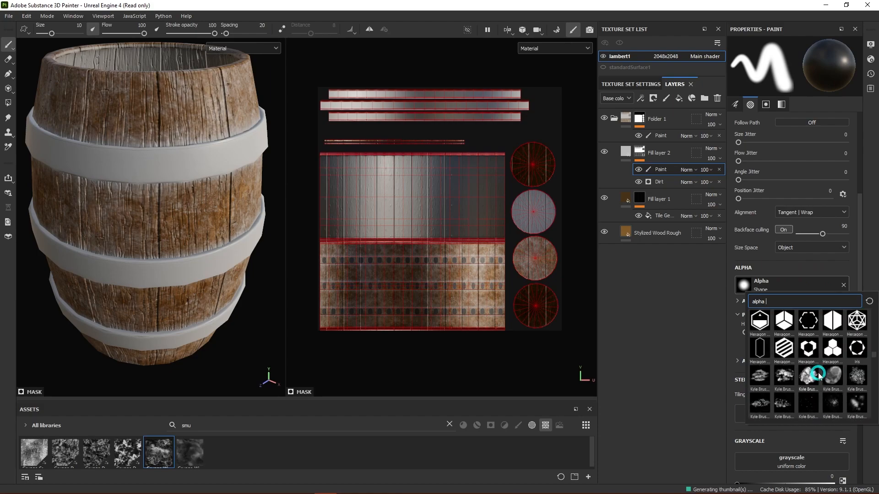
pyautogui.scroll(-6, 822, 379)
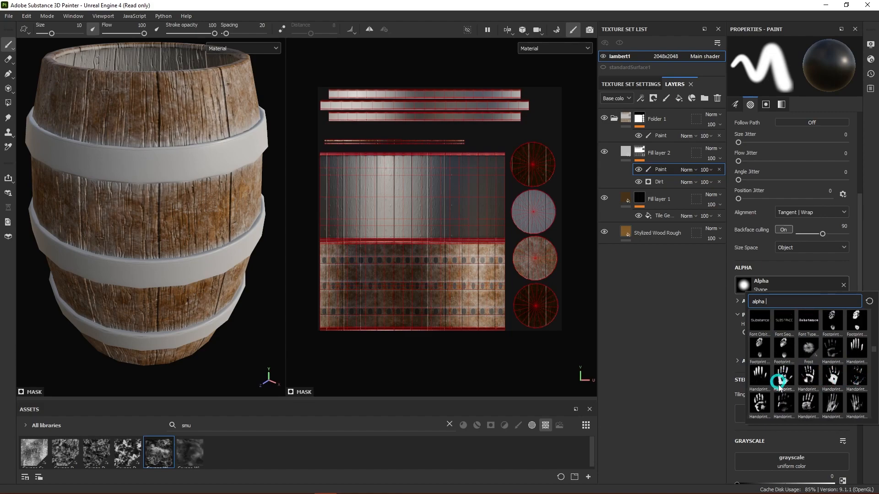
pyautogui.scroll(-3, 791, 369)
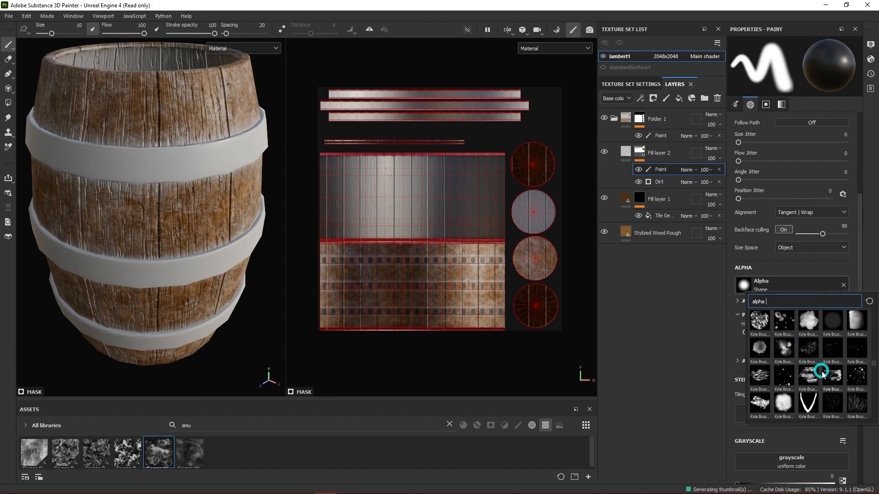
pyautogui.click(785, 302)
pyautogui.click(857, 320)
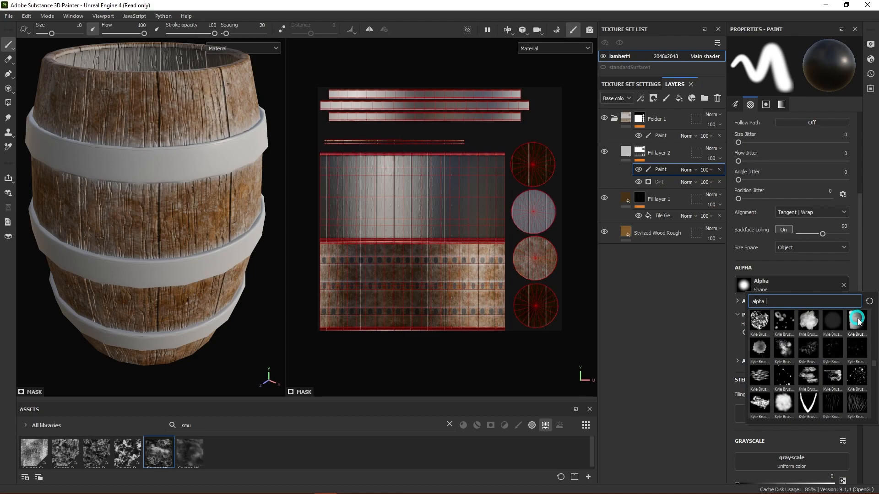
pyautogui.moveTo(859, 322)
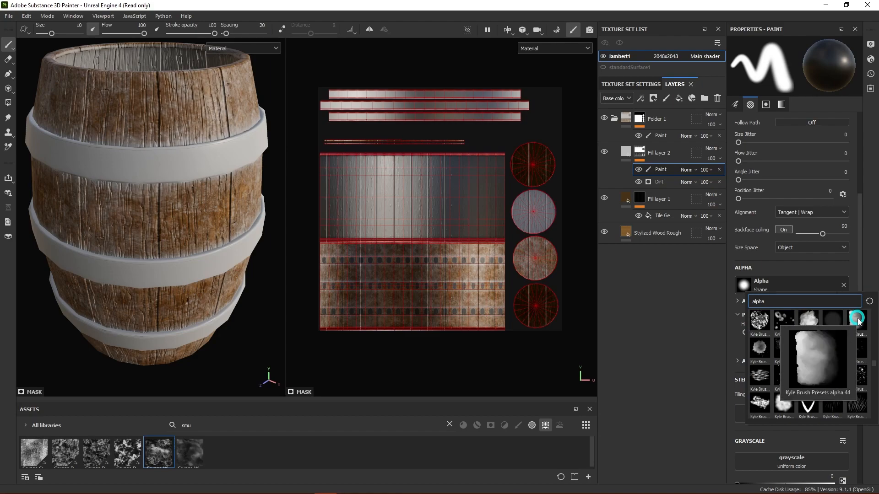
pyautogui.write('spo')
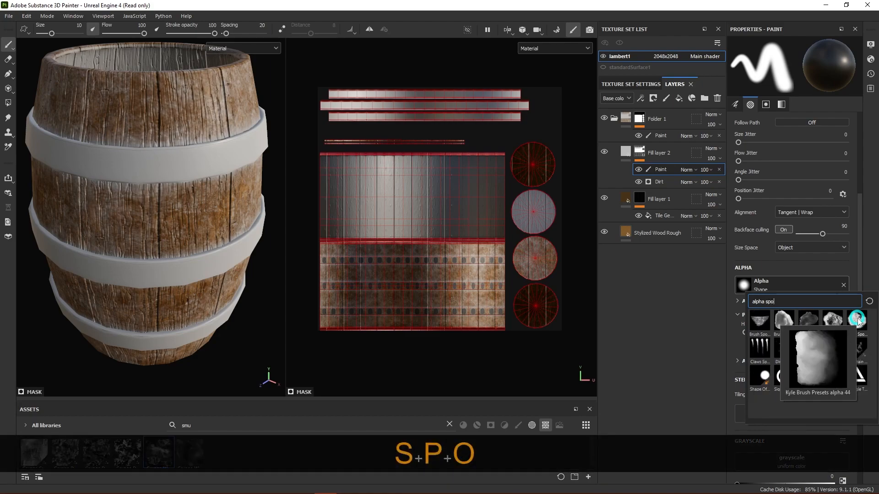
pyautogui.write('t')
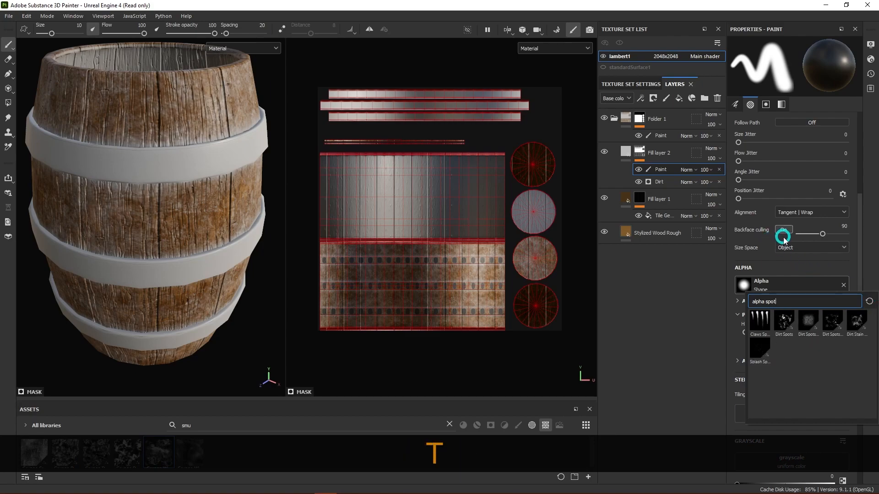
pyautogui.moveTo(786, 326)
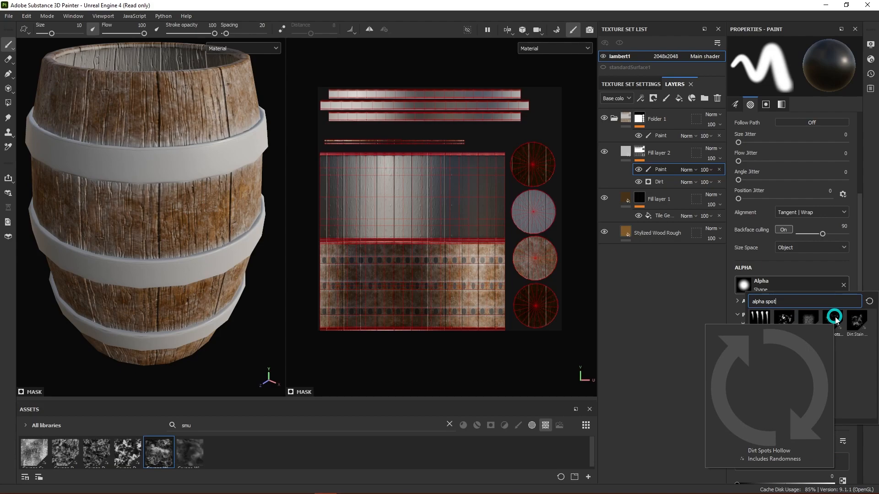
# - Assign the Dirt Stain large alpha to the brush and set its spacing to 42
pyautogui.click(855, 319)
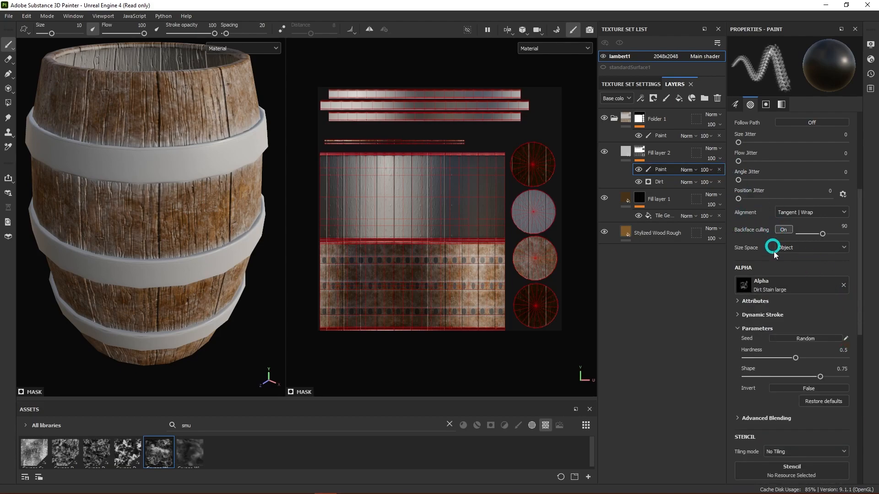
pyautogui.scroll(5, 750, 214)
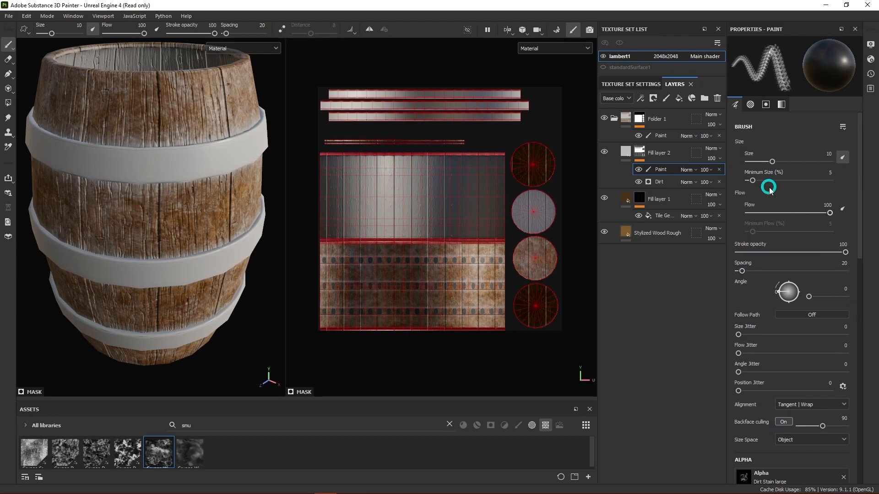
pyautogui.scroll(-2, 769, 194)
pyautogui.moveTo(742, 216); pyautogui.dragTo(749, 217)
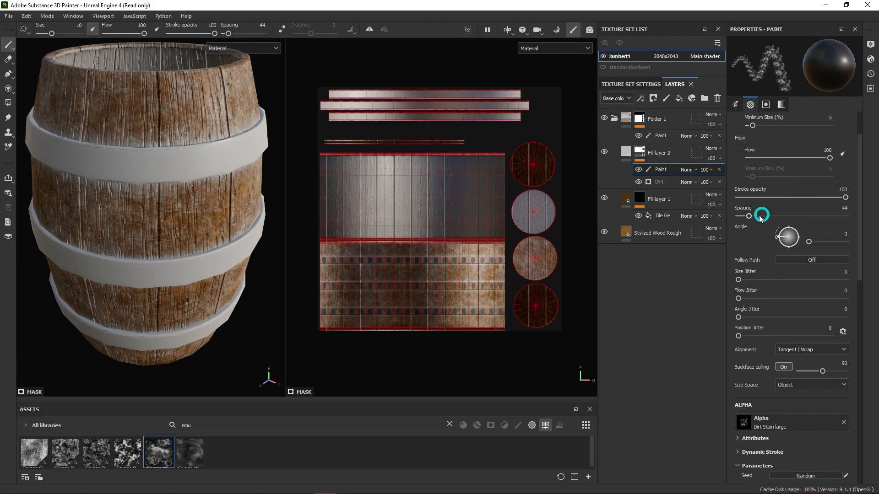
pyautogui.moveTo(751, 218); pyautogui.dragTo(749, 220)
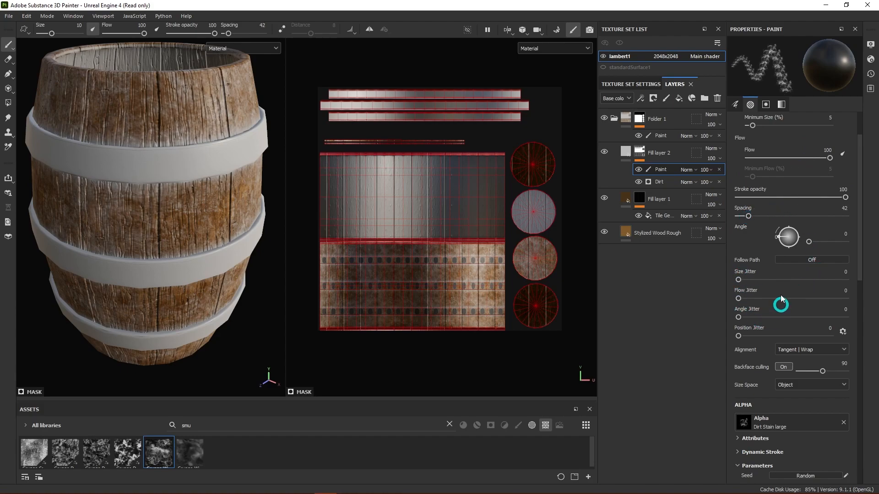
# - Set the brush's size jitter to 74, flow jitter to 56, angle jitter to 113 and position jitter to 14, keeping Tangent | Wrap alignment
pyautogui.scroll(-1, 773, 286)
pyautogui.moveTo(739, 251); pyautogui.dragTo(818, 251)
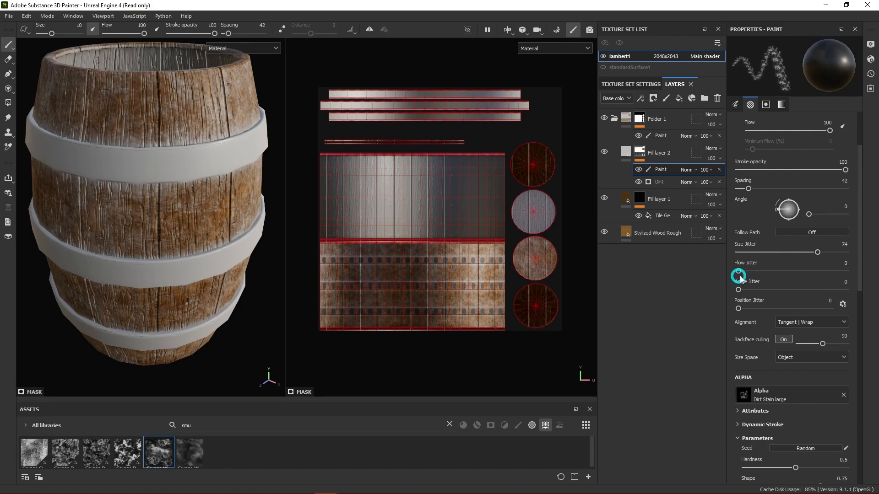
pyautogui.moveTo(739, 272); pyautogui.dragTo(802, 273)
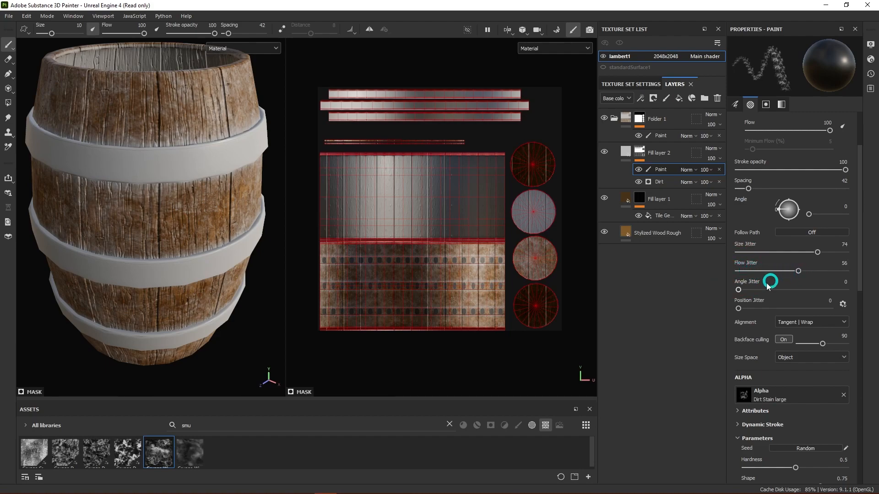
pyautogui.moveTo(737, 290); pyautogui.dragTo(799, 289)
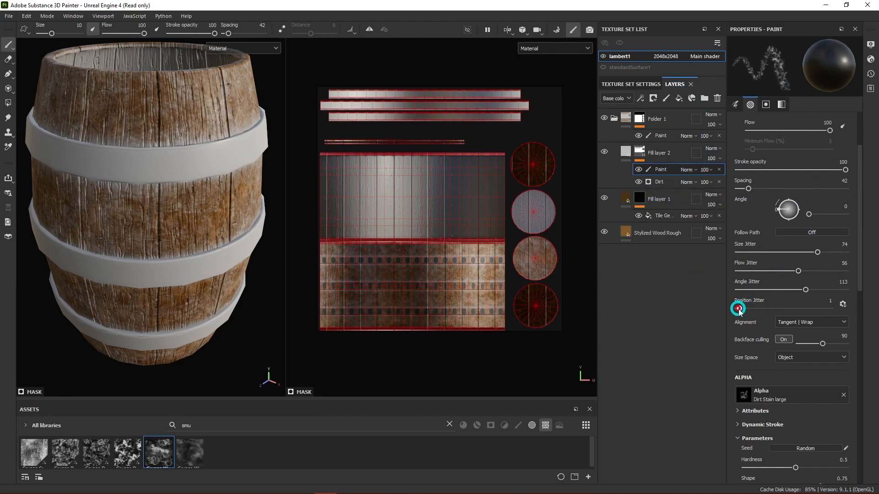
pyautogui.moveTo(744, 311); pyautogui.dragTo(751, 313)
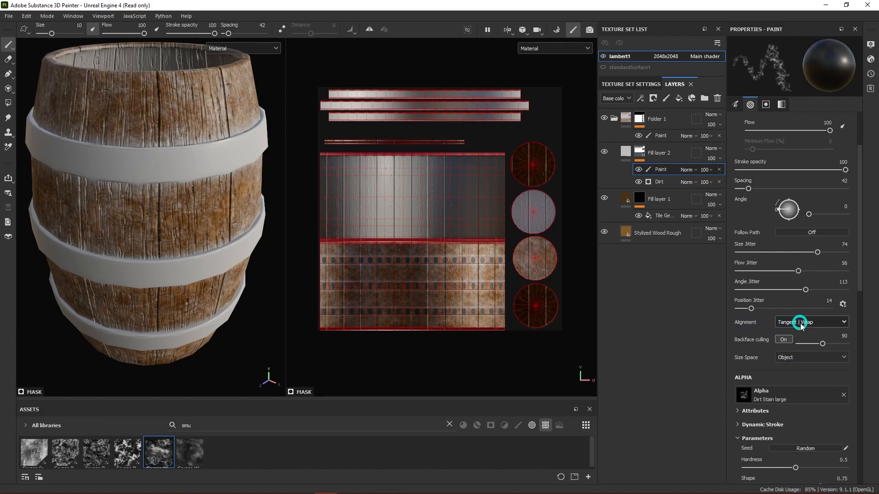
pyautogui.click(816, 325)
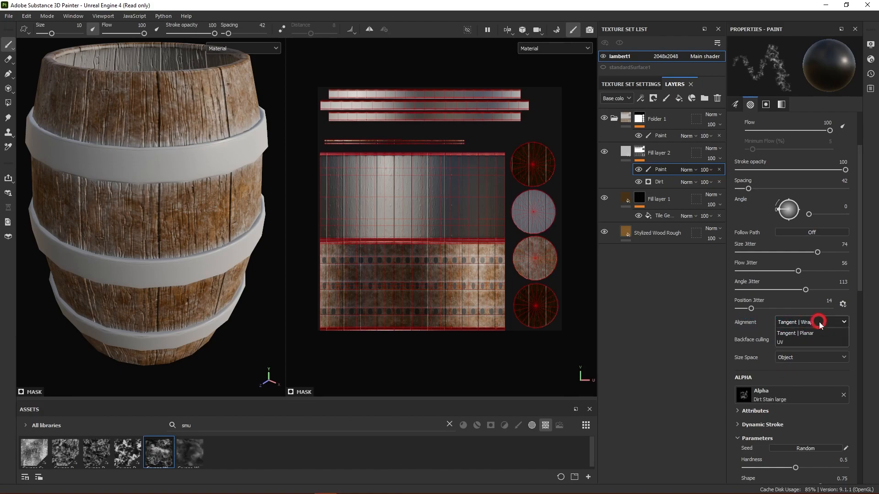
pyautogui.click(819, 323)
# - Dab the stain brush at grayscale 0 on the dirt mask, over the wood just above the barrel's middle metal band
pyautogui.keyDown('alt'); pyautogui.moveTo(271, 318); pyautogui.dragTo(157, 279); pyautogui.keyUp('alt')
pyautogui.keyDown('alt'); pyautogui.moveTo(204, 291); pyautogui.dragTo(239, 238, button='middle'); pyautogui.keyUp('alt')
pyautogui.scroll(-10, 838, 261)
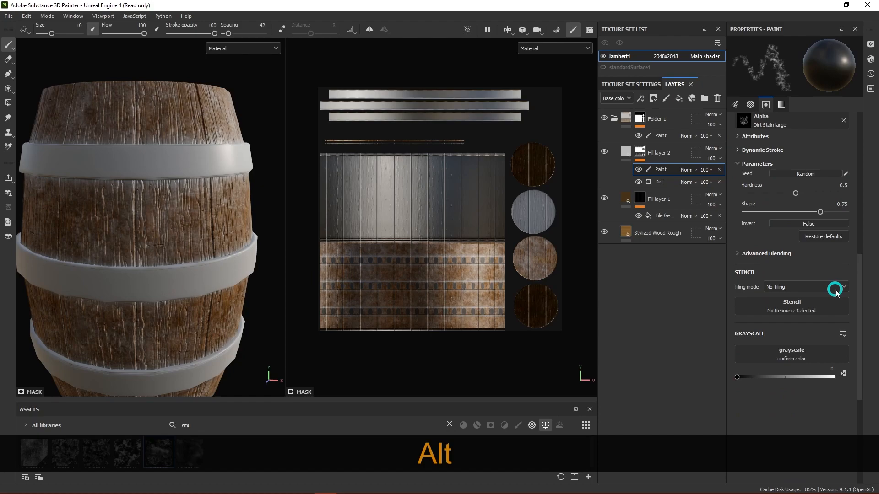
pyautogui.scroll(3, 168, 257)
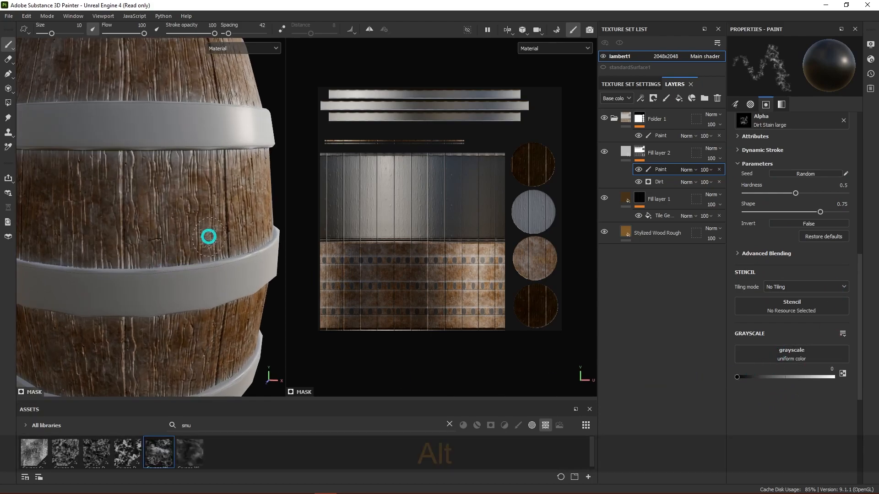
pyautogui.keyDown('alt'); pyautogui.moveTo(209, 236); pyautogui.dragTo(175, 247); pyautogui.keyUp('alt')
pyautogui.click(198, 233)
pyautogui.click(193, 251)
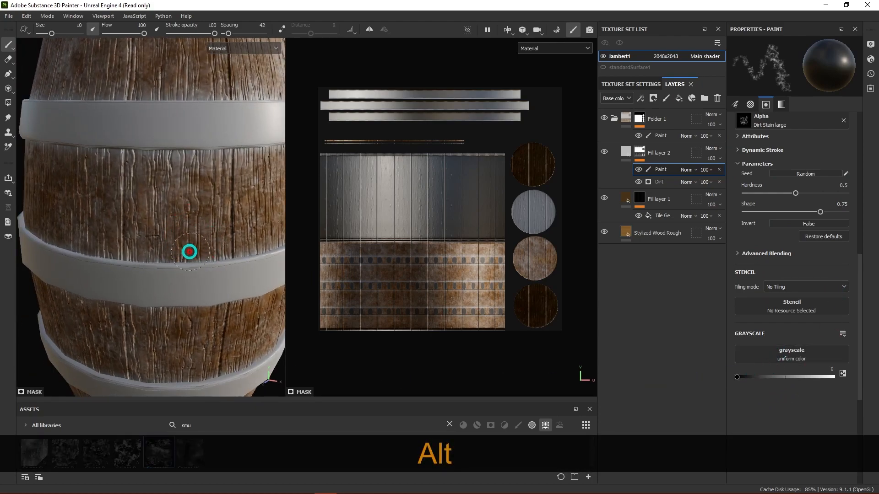
pyautogui.click(147, 255)
pyautogui.click(169, 249)
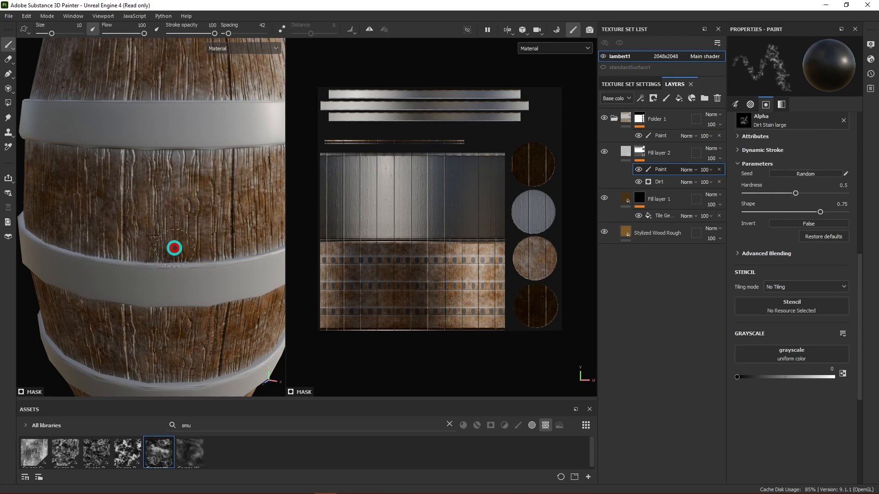
pyautogui.click(157, 245)
# - Set the Dirt Stain large alpha's hardness to 0.74
pyautogui.keyDown('alt'); pyautogui.moveTo(180, 245); pyautogui.dragTo(206, 244); pyautogui.keyUp('alt')
pyautogui.scroll(1, 783, 239)
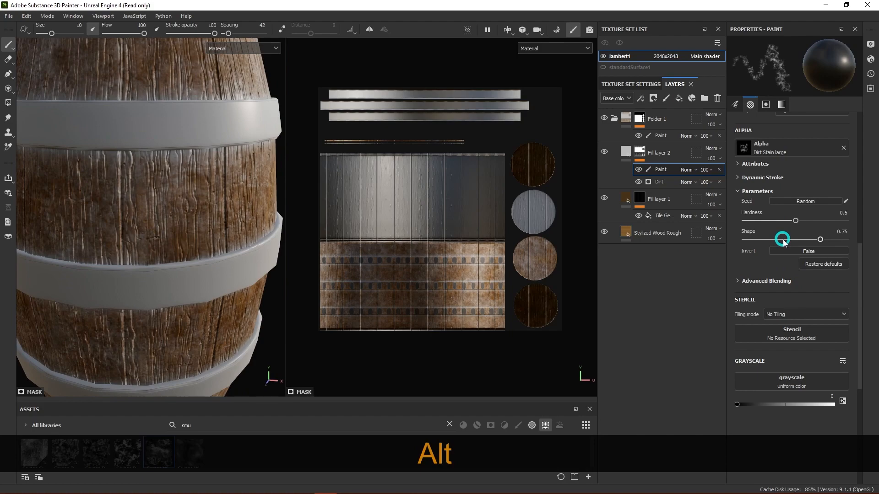
pyautogui.scroll(1, 793, 260)
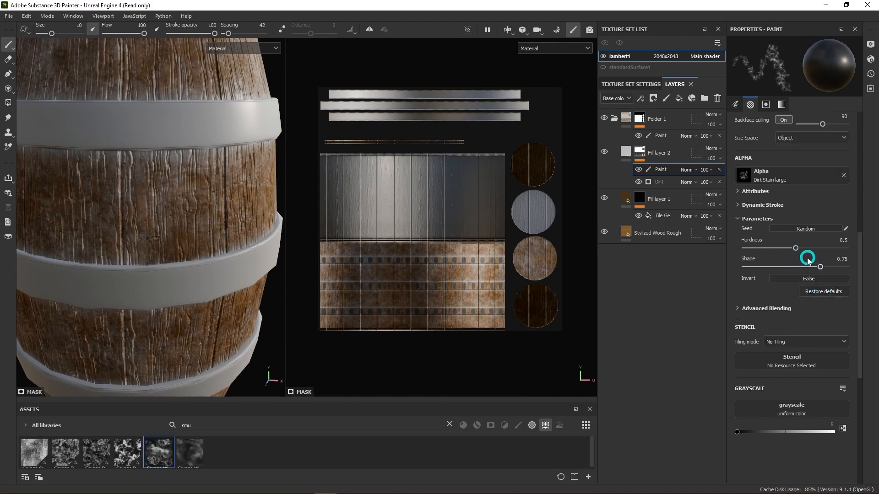
pyautogui.moveTo(796, 248); pyautogui.dragTo(819, 248)
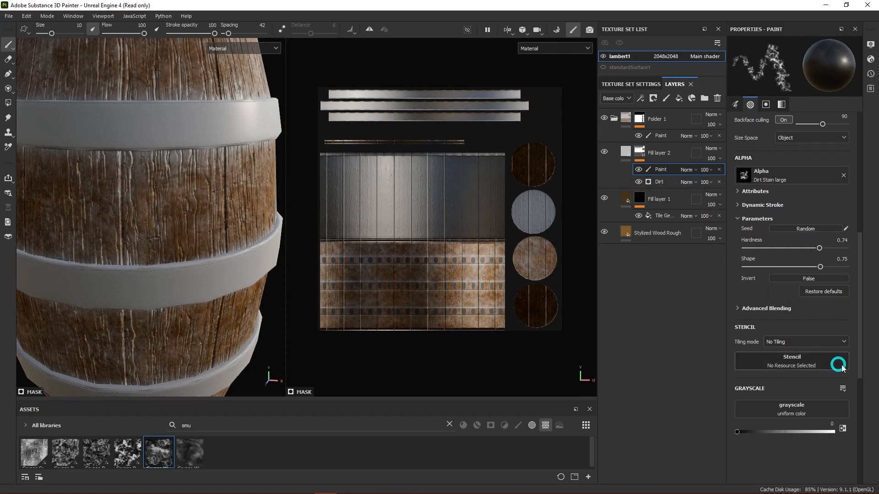
pyautogui.scroll(10, 801, 300)
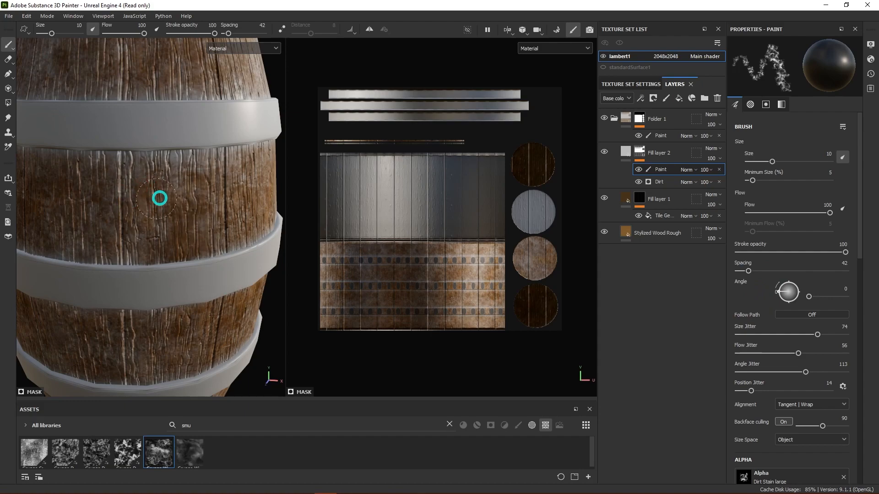
pyautogui.press('x')
pyautogui.moveTo(165, 202)
pyautogui.mouseDown()
pyautogui.moveTo(194, 198)
pyautogui.moveTo(188, 214)
pyautogui.mouseUp()
pyautogui.press('x')
pyautogui.hotkey('ctrl', 'z')
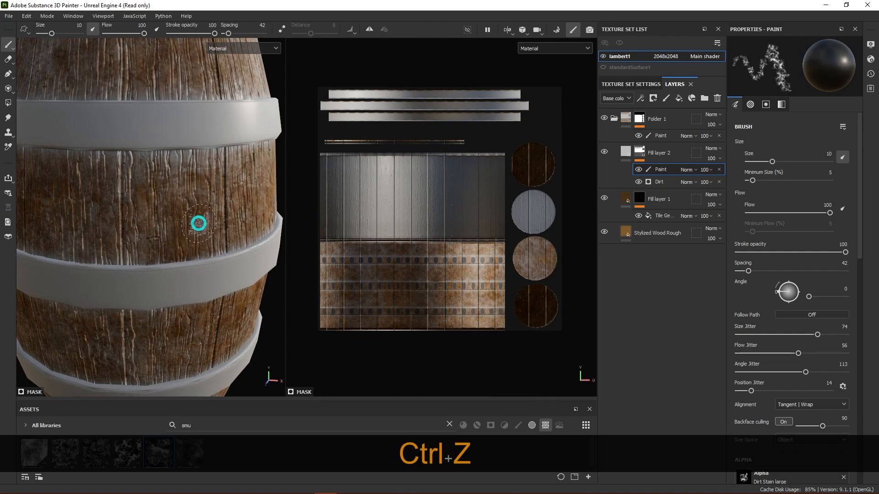
# - Rename Fill layer 1, which holds the tile generator, as Slat Grooves
pyautogui.keyDown('alt'); pyautogui.moveTo(235, 231); pyautogui.dragTo(245, 196, button='right'); pyautogui.keyUp('alt')
pyautogui.keyDown('alt'); pyautogui.moveTo(246, 197); pyautogui.dragTo(227, 205, button='middle'); pyautogui.keyUp('alt')
pyautogui.keyDown('alt'); pyautogui.moveTo(227, 205); pyautogui.dragTo(257, 210); pyautogui.keyUp('alt')
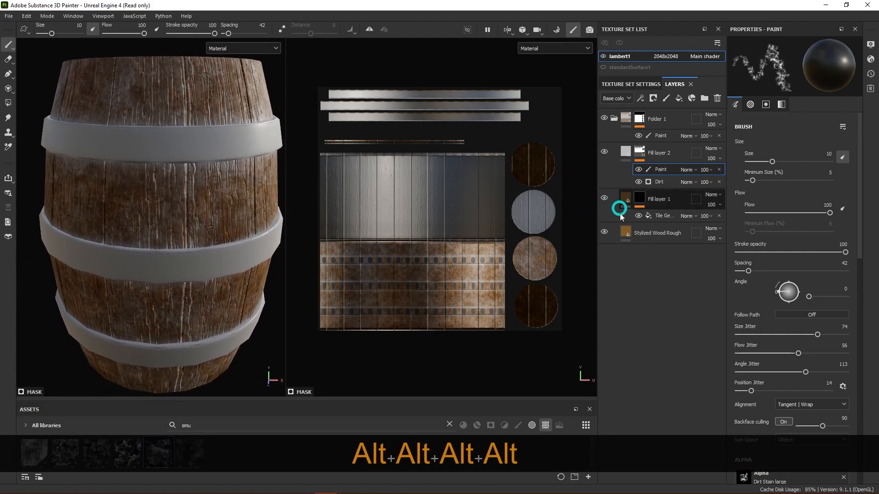
pyautogui.doubleClick(662, 201)
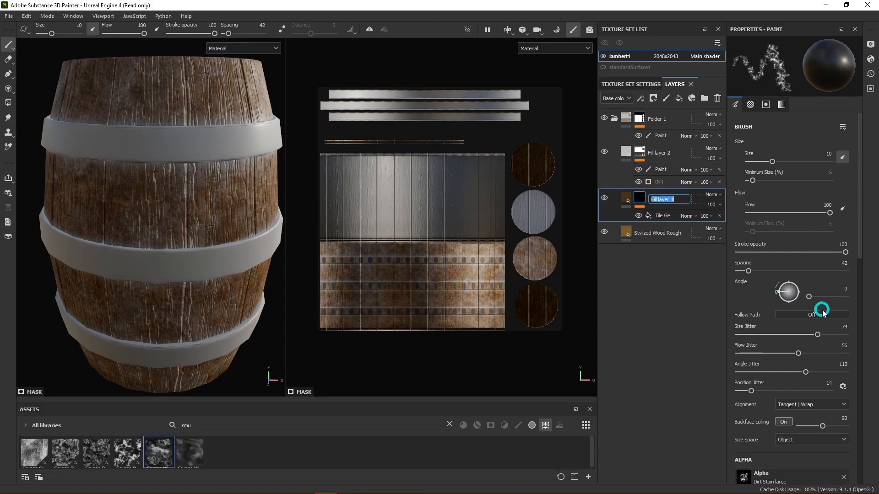
pyautogui.write('Sla')
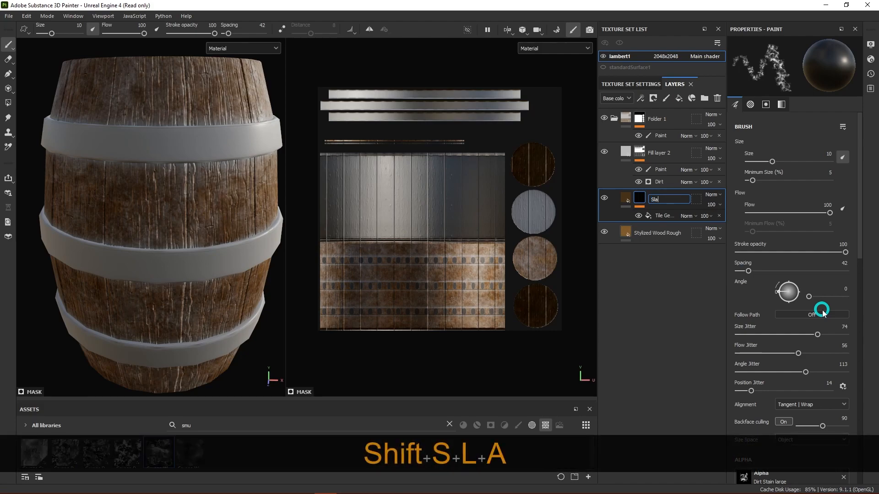
pyautogui.write('t Grooves\\')
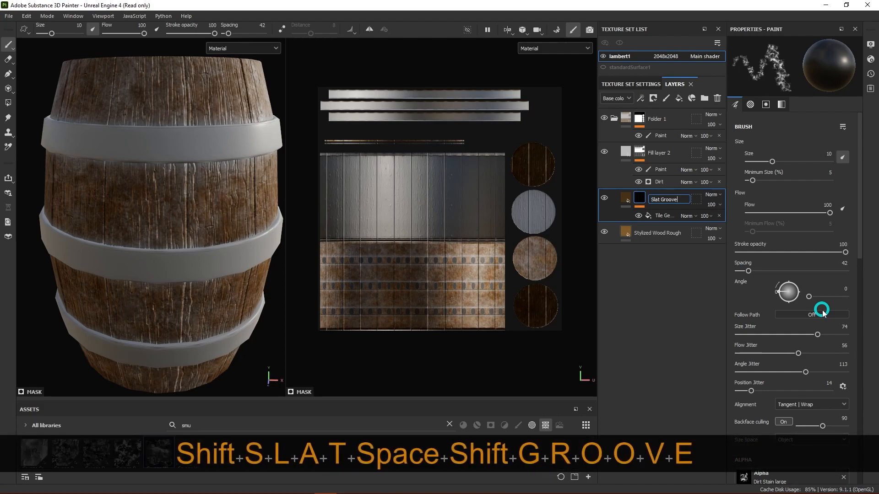
pyautogui.press('Return')
pyautogui.doubleClick(673, 199)
pyautogui.click(683, 199)
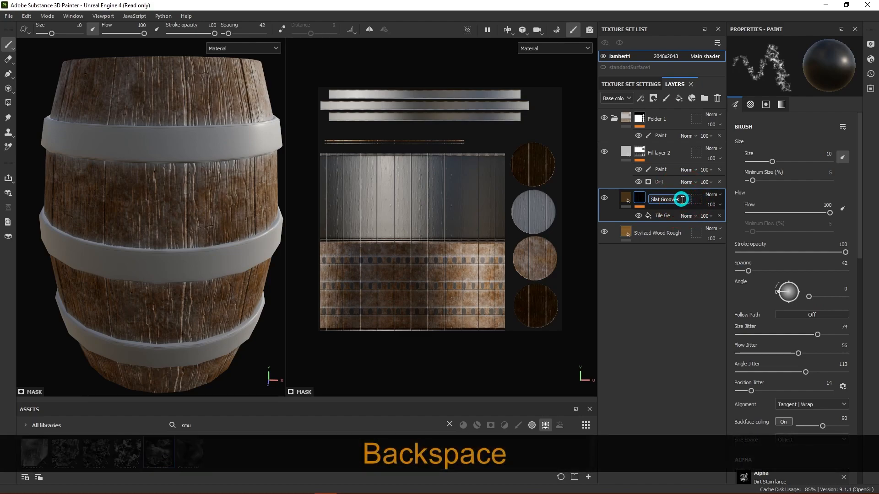
# - Rename Fill layer 2 as Dirt and Folder 1 as Wood
pyautogui.click(662, 153)
pyautogui.doubleClick(664, 154)
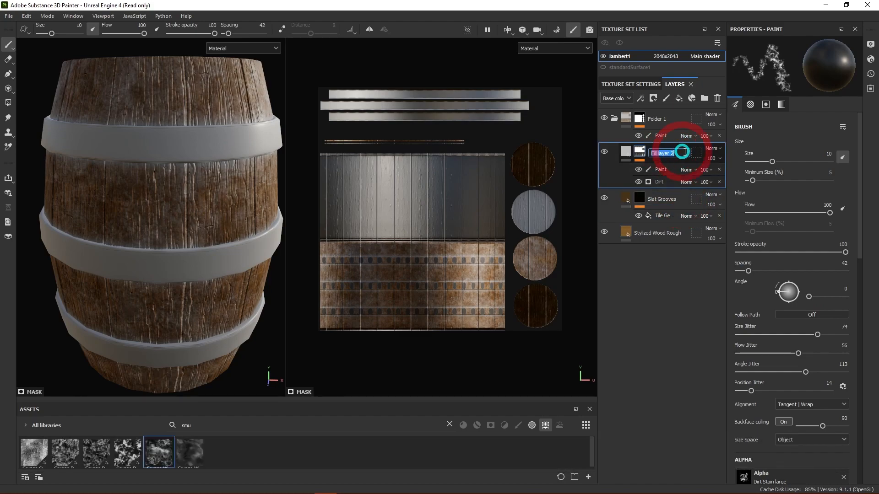
pyautogui.write('Dirt')
pyautogui.press('Return')
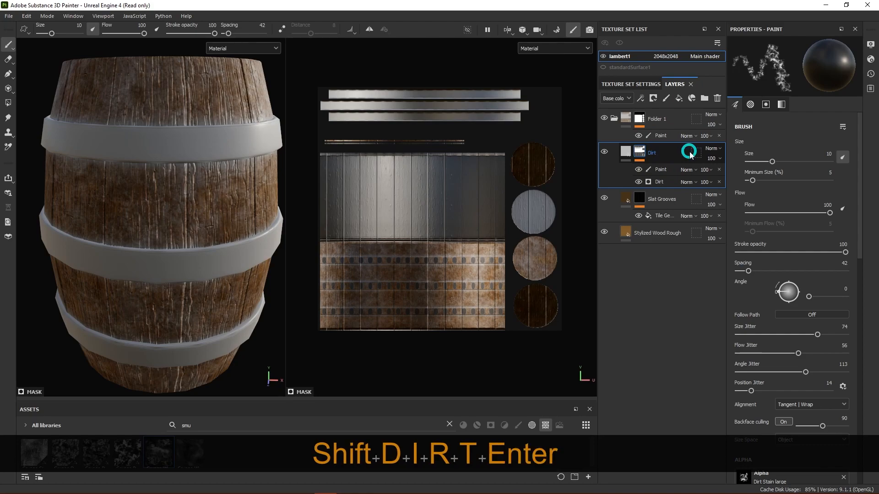
pyautogui.doubleClick(659, 119)
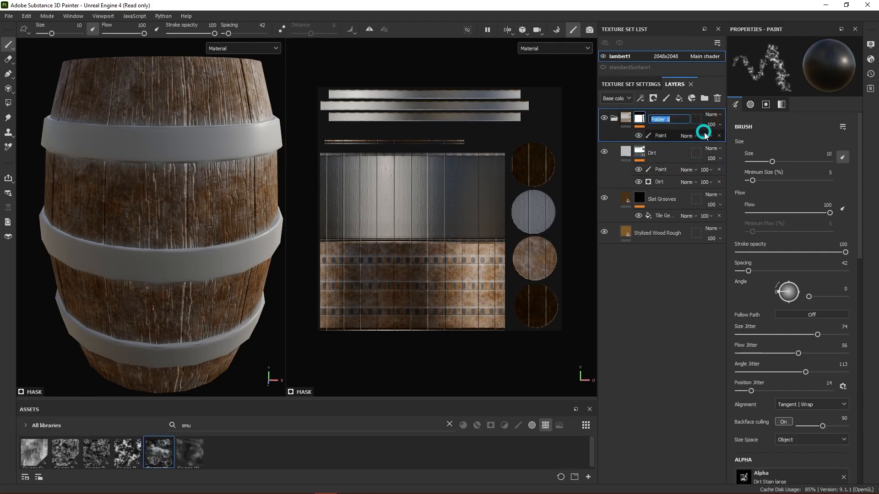
pyautogui.write('Wood')
pyautogui.press('Return')
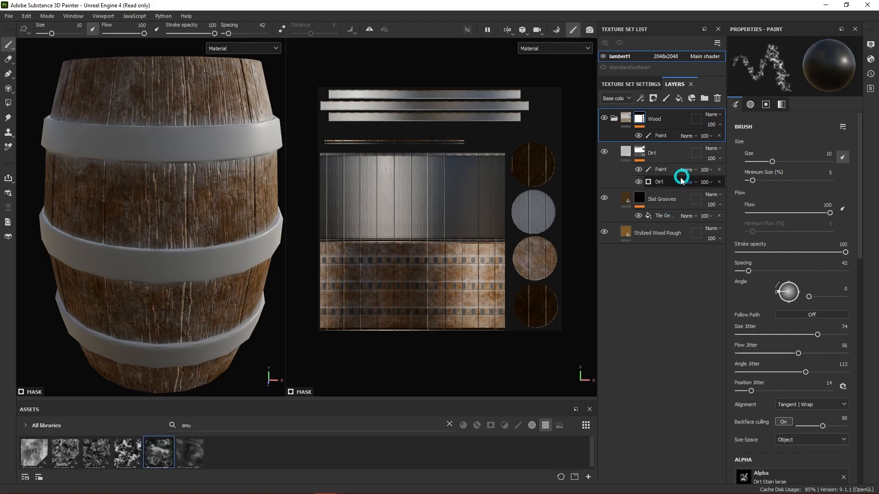
# - Dab a stain on the Dirt layer's Paint effect, in the middle of the upper plank section of the UV layout
pyautogui.click(666, 174)
pyautogui.keyDown('alt'); pyautogui.moveTo(235, 222); pyautogui.dragTo(208, 226); pyautogui.keyUp('alt')
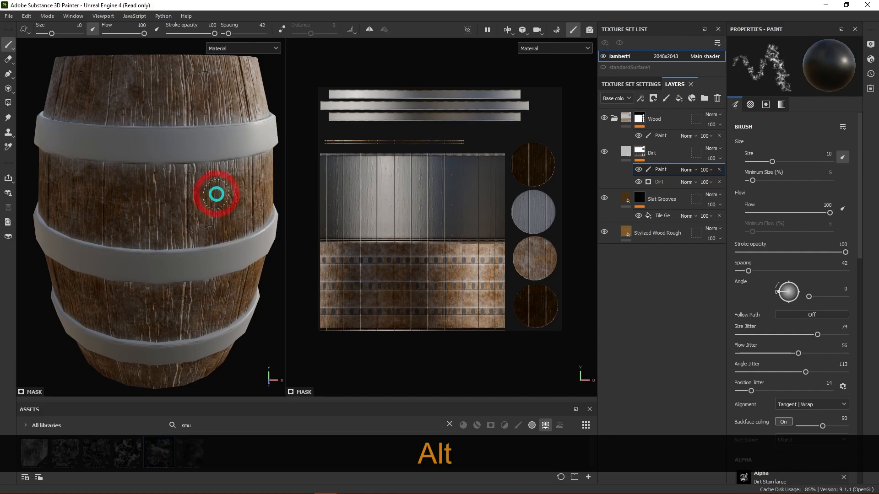
pyautogui.scroll(3, 418, 218)
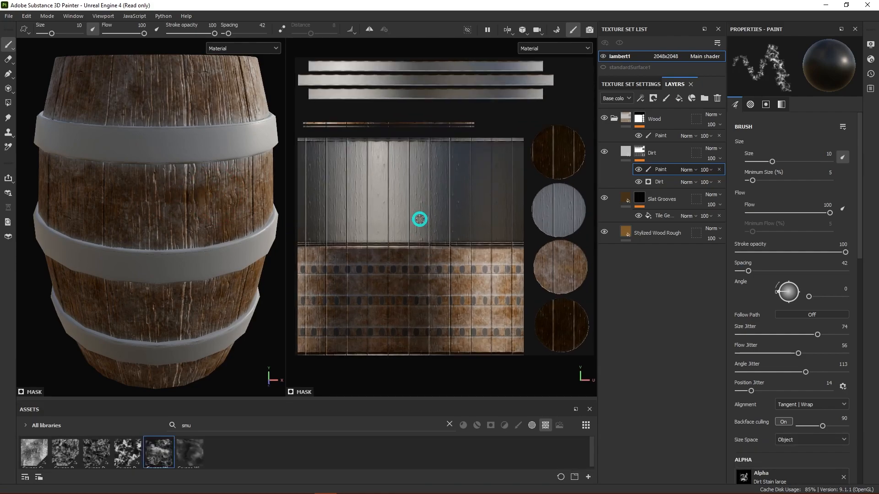
pyautogui.click(407, 195)
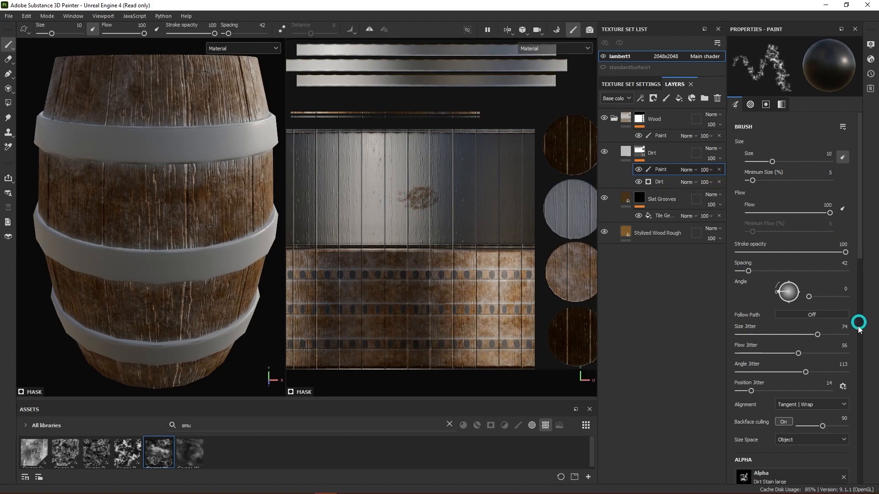
# - Check the available brush alignment modes and examine the painted wood from around the barrel
pyautogui.scroll(-2, 842, 330)
pyautogui.click(830, 349)
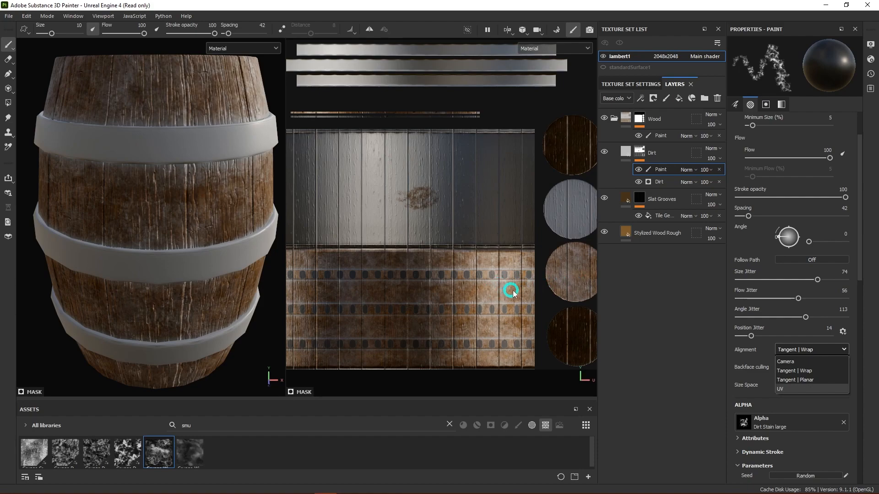
pyautogui.click(784, 388)
pyautogui.moveTo(243, 305)
pyautogui.keyDown('alt'); pyautogui.mouseDown()
pyautogui.moveTo(242, 324)
pyautogui.moveTo(257, 300)
pyautogui.mouseUp(); pyautogui.keyUp('alt')
pyautogui.keyDown('alt'); pyautogui.moveTo(204, 227); pyautogui.dragTo(224, 180, button='right'); pyautogui.keyUp('alt')
pyautogui.keyDown('alt'); pyautogui.moveTo(225, 180); pyautogui.dragTo(214, 202, button='middle'); pyautogui.keyUp('alt')
pyautogui.moveTo(216, 243)
pyautogui.keyDown('alt'); pyautogui.mouseDown()
pyautogui.moveTo(232, 251)
pyautogui.moveTo(232, 237)
pyautogui.mouseUp(); pyautogui.keyUp('alt')
pyautogui.keyDown('alt'); pyautogui.moveTo(226, 250); pyautogui.dragTo(216, 215, button='middle'); pyautogui.keyUp('alt')
pyautogui.keyDown('alt'); pyautogui.moveTo(217, 214); pyautogui.dragTo(190, 259); pyautogui.keyUp('alt')
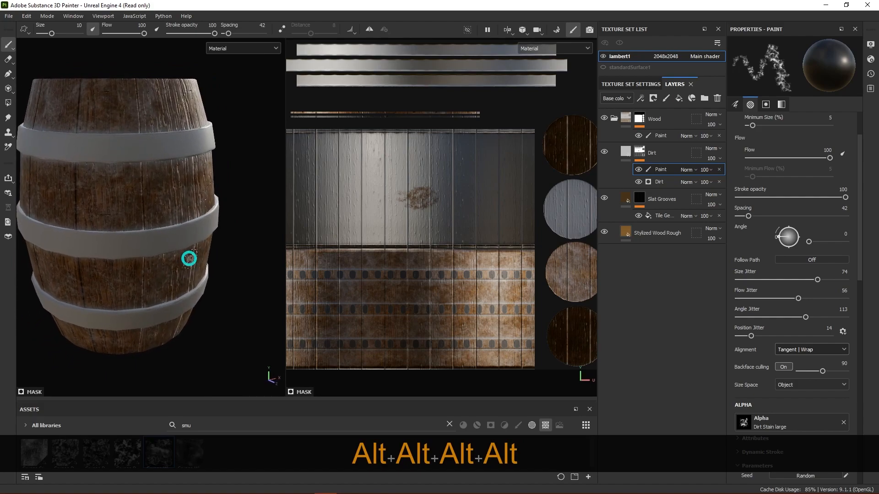
pyautogui.keyDown('alt'); pyautogui.moveTo(188, 259); pyautogui.dragTo(202, 262, button='middle'); pyautogui.keyUp('alt')
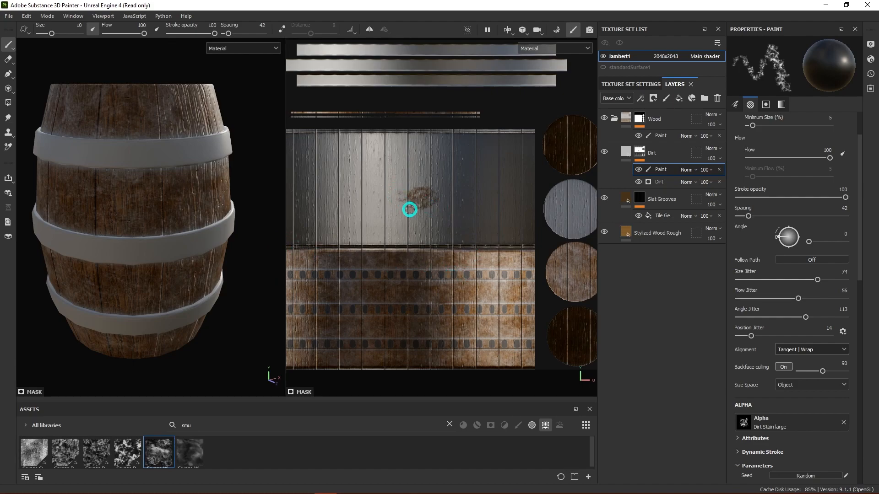
# - Enlarge the brush to about 75 and paint broad stains across the upper plank section of the UV layout
pyautogui.moveTo(408, 203)
pyautogui.keyDown('ctrl'); pyautogui.mouseDown(button='right')
pyautogui.moveTo(408, 174)
pyautogui.moveTo(431, 196)
pyautogui.moveTo(618, 209)
pyautogui.moveTo(534, 207)
pyautogui.moveTo(514, 213)
pyautogui.moveTo(610, 218)
pyautogui.moveTo(510, 226)
pyautogui.moveTo(691, 234)
pyautogui.moveTo(511, 240)
pyautogui.mouseUp(button='right'); pyautogui.keyUp('ctrl')
pyautogui.moveTo(392, 195)
pyautogui.keyDown('ctrl'); pyautogui.mouseDown(button='right')
pyautogui.moveTo(604, 202)
pyautogui.moveTo(598, 212)
pyautogui.moveTo(573, 166)
pyautogui.mouseUp(button='right'); pyautogui.keyUp('ctrl')
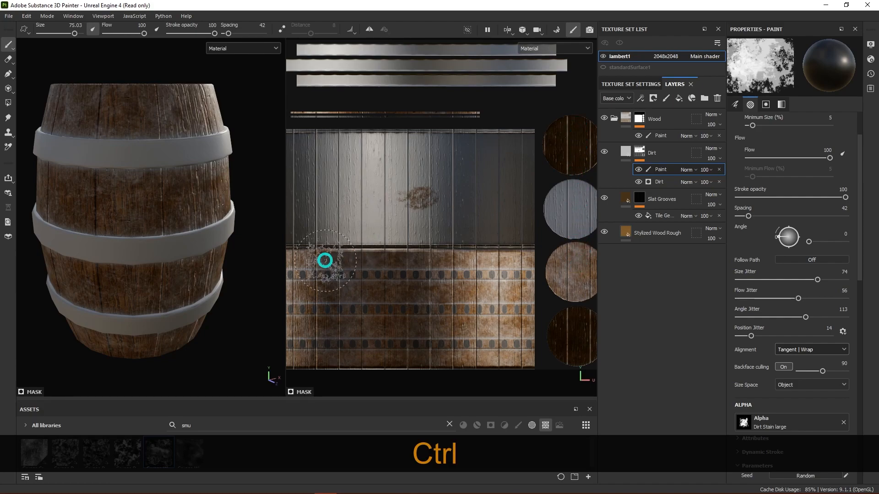
pyautogui.moveTo(400, 192)
pyautogui.mouseDown()
pyautogui.moveTo(412, 190)
pyautogui.moveTo(355, 163)
pyautogui.moveTo(426, 181)
pyautogui.mouseUp()
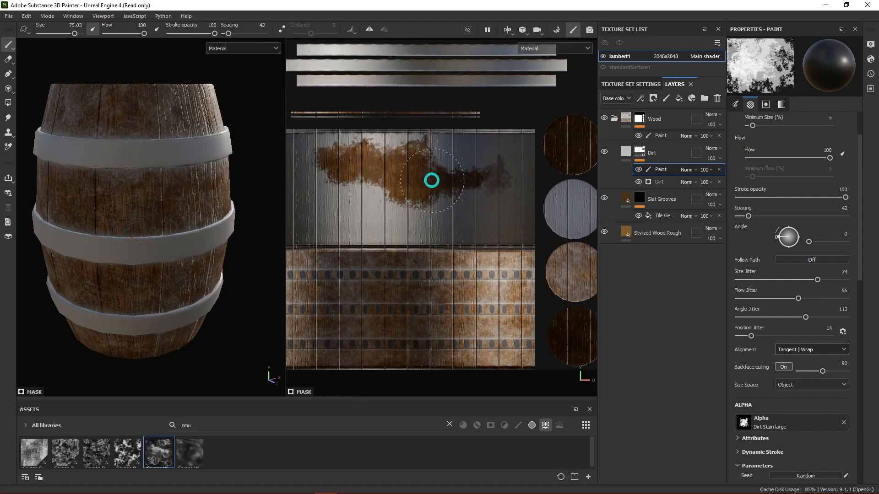
# - Undo the last broad stain stroke and dab a single stain in the middle of the upper plank section
pyautogui.hotkey('ctrl', 'z')
pyautogui.click(417, 201)
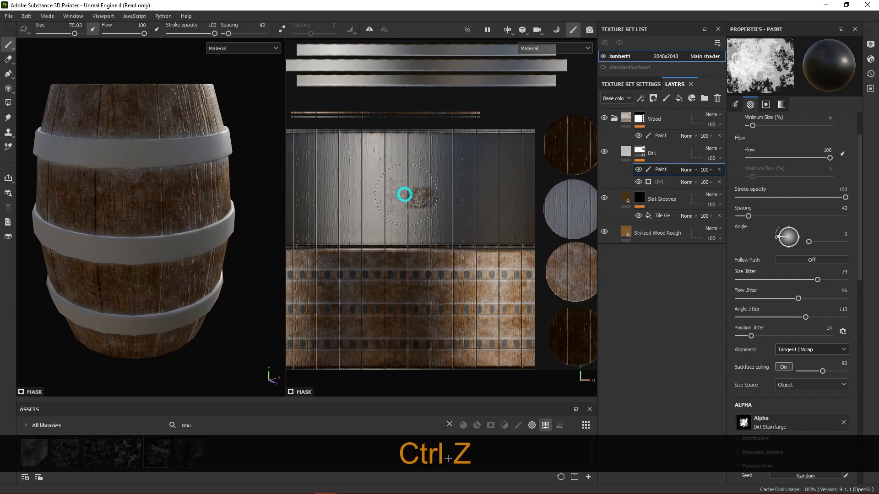
# - Soften the stain brush and set its size to about 83, stroke opacity to 67 and flow to 87
pyautogui.moveTo(451, 191)
pyautogui.keyDown('ctrl'); pyautogui.mouseDown(button='right')
pyautogui.moveTo(461, 208)
pyautogui.moveTo(451, 193)
pyautogui.moveTo(452, 217)
pyautogui.mouseUp(button='right'); pyautogui.keyUp('ctrl')
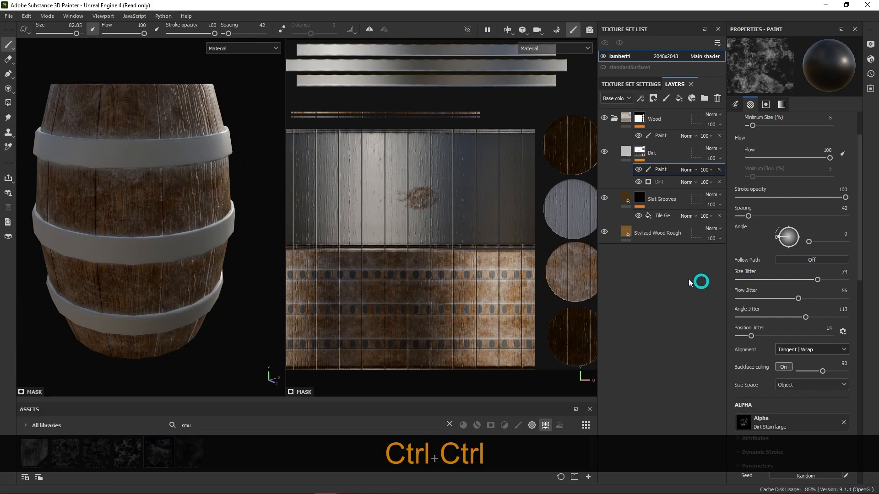
pyautogui.moveTo(846, 198); pyautogui.dragTo(810, 198)
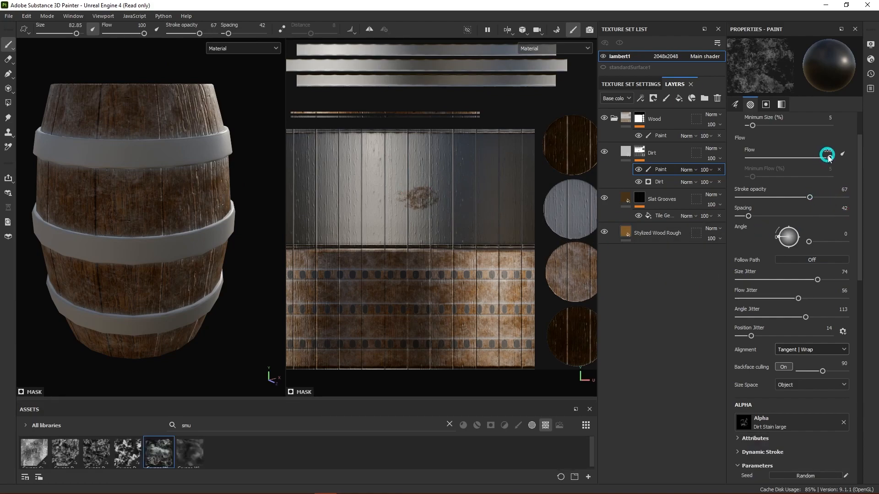
pyautogui.moveTo(824, 158); pyautogui.dragTo(806, 158)
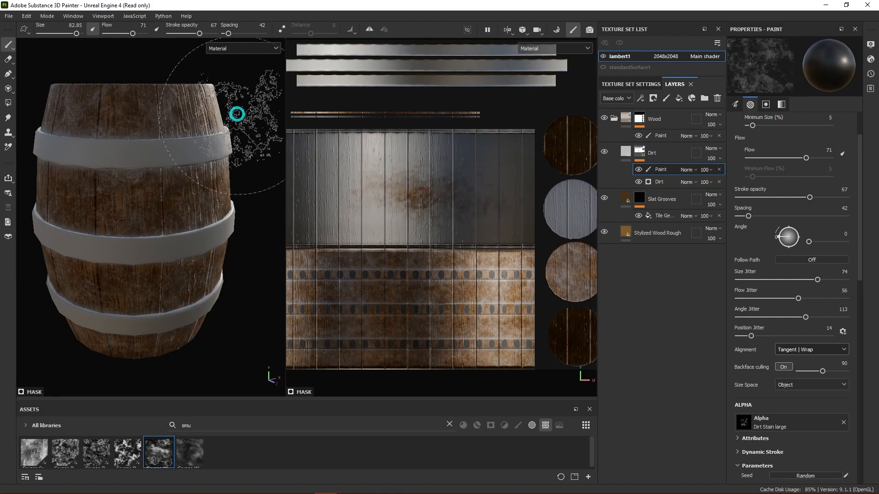
pyautogui.click(133, 34)
pyautogui.moveTo(133, 34); pyautogui.dragTo(139, 33)
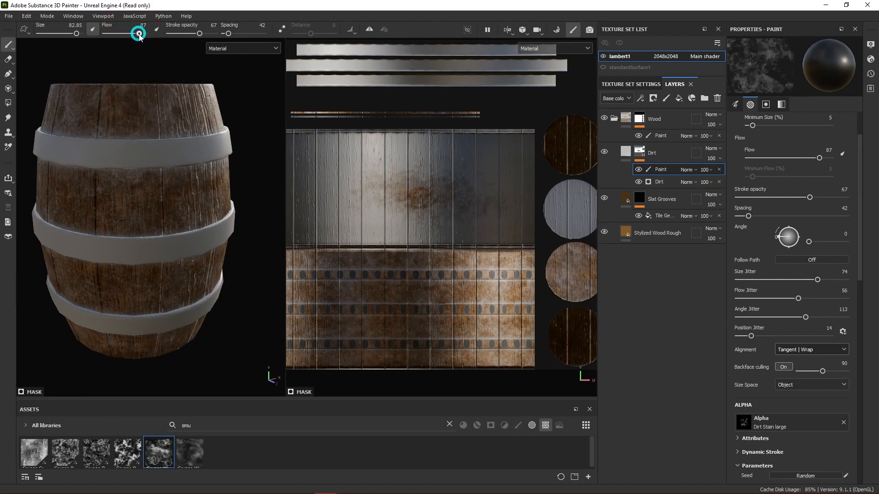
# - Paint soft stains across the upper plank section of the UV layout, raising the brush's stroke opacity to 78
pyautogui.click(379, 178)
pyautogui.click(198, 33)
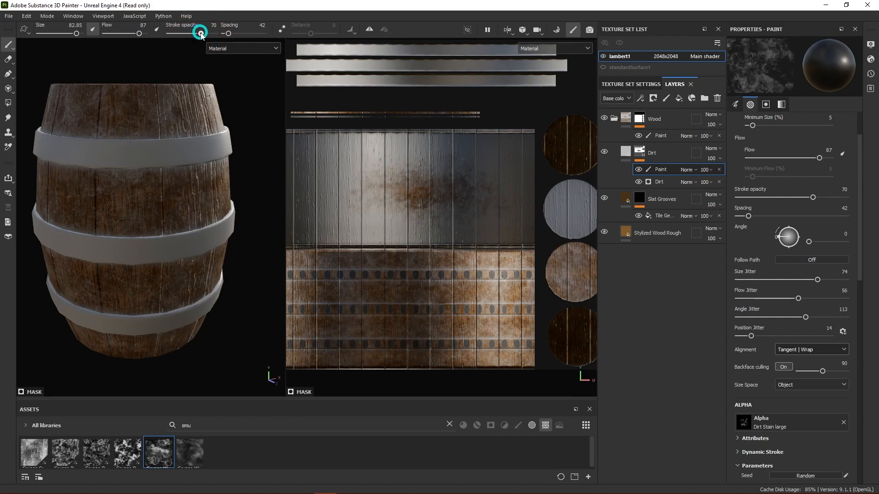
pyautogui.click(376, 200)
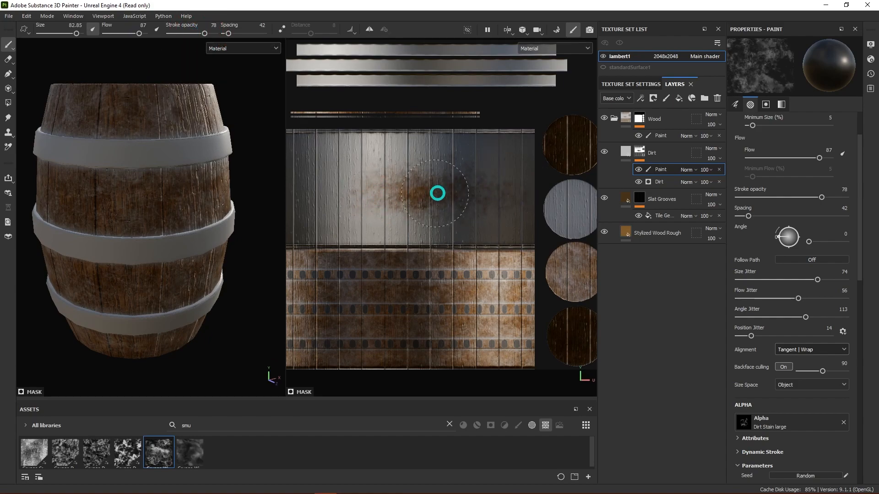
pyautogui.moveTo(447, 174)
pyautogui.mouseDown()
pyautogui.moveTo(326, 163)
pyautogui.moveTo(336, 169)
pyautogui.moveTo(318, 181)
pyautogui.moveTo(352, 199)
pyautogui.moveTo(339, 204)
pyautogui.moveTo(457, 214)
pyautogui.moveTo(437, 177)
pyautogui.moveTo(507, 176)
pyautogui.moveTo(338, 170)
pyautogui.moveTo(302, 153)
pyautogui.mouseUp()
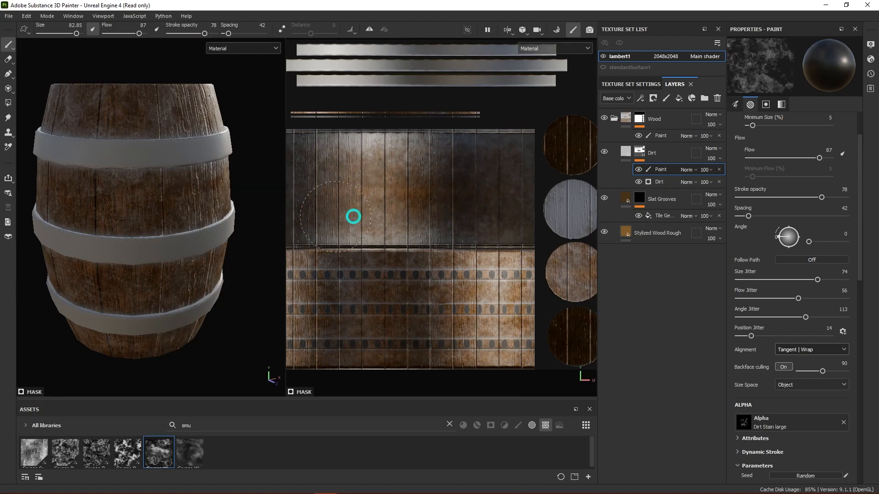
# - Set the brush flow to 92 and stroke opacity to 82, and paint more stains over the barrel's inner planks
pyautogui.keyDown('alt'); pyautogui.moveTo(137, 183); pyautogui.dragTo(223, 313); pyautogui.keyUp('alt')
pyautogui.keyDown('alt'); pyautogui.moveTo(223, 313); pyautogui.dragTo(229, 321, button='middle'); pyautogui.keyUp('alt')
pyautogui.scroll(3, 157, 222)
pyautogui.moveTo(157, 221)
pyautogui.keyDown('alt'); pyautogui.mouseDown()
pyautogui.moveTo(165, 261)
pyautogui.moveTo(218, 265)
pyautogui.moveTo(173, 256)
pyautogui.mouseUp(); pyautogui.keyUp('alt')
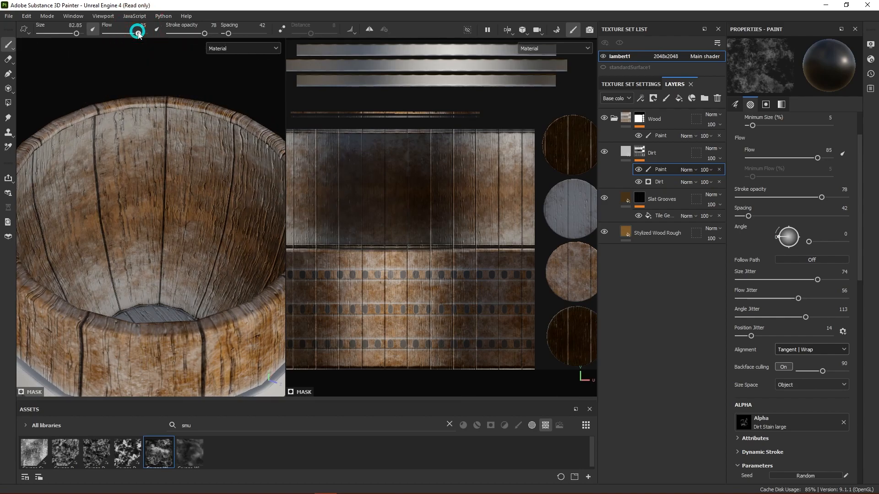
pyautogui.moveTo(204, 35); pyautogui.dragTo(205, 34)
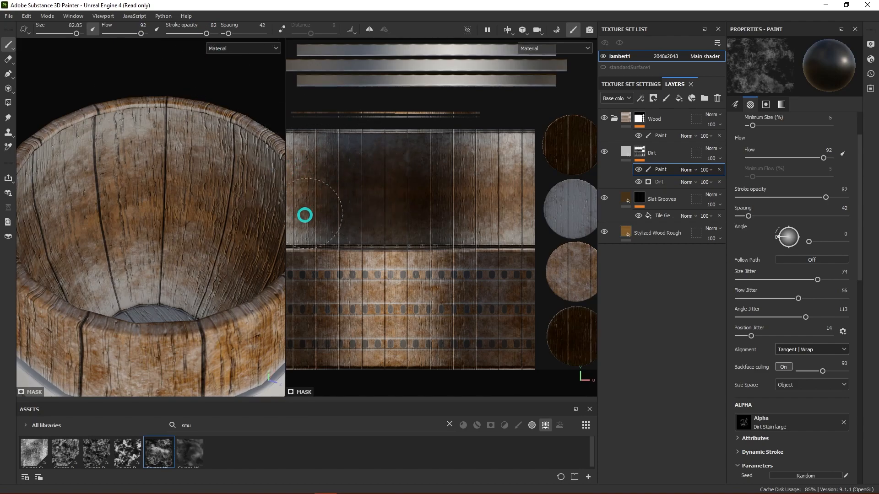
pyautogui.moveTo(298, 225)
pyautogui.mouseDown()
pyautogui.moveTo(520, 215)
pyautogui.moveTo(477, 176)
pyautogui.mouseUp()
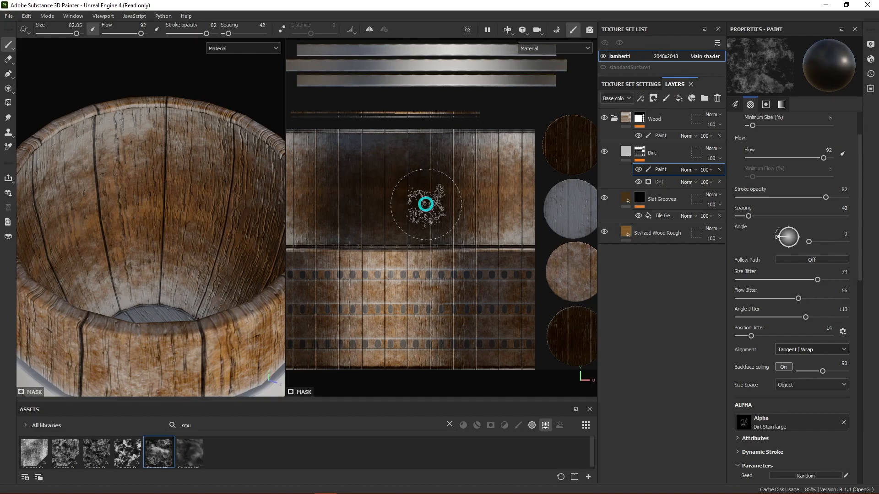
# - Dab further stains in the middle and along the right edge of the upper plank section
pyautogui.click(408, 210)
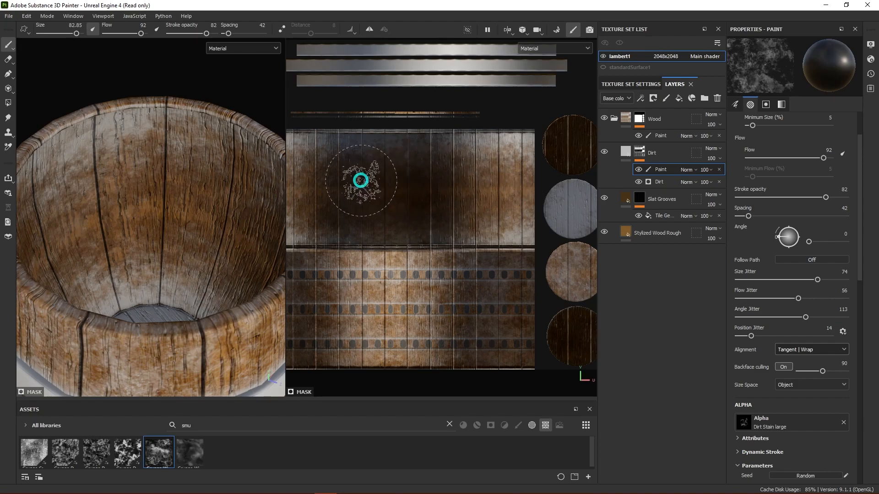
pyautogui.click(523, 158)
pyautogui.click(524, 152)
pyautogui.moveTo(522, 224); pyautogui.dragTo(510, 213)
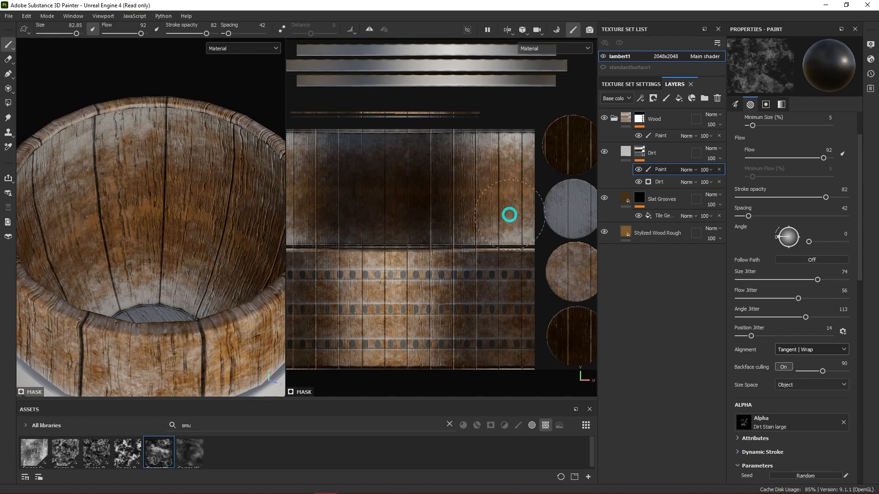
# - Soften the brush for the barrel's outer planks and set its size to about 23.4, stroke opacity to 99 and flow to 100
pyautogui.scroll(-5, 171, 233)
pyautogui.moveTo(170, 234)
pyautogui.keyDown('alt'); pyautogui.mouseDown()
pyautogui.moveTo(206, 234)
pyautogui.moveTo(195, 221)
pyautogui.mouseUp(); pyautogui.keyUp('alt')
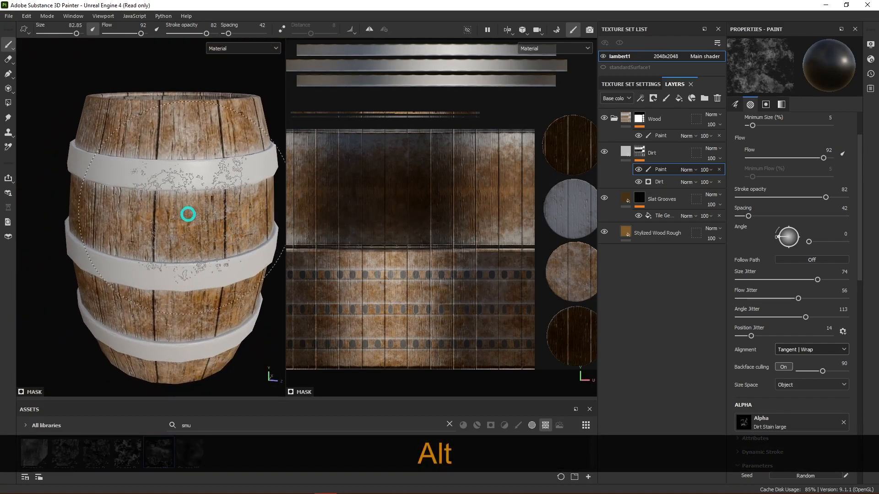
pyautogui.keyDown('ctrl'); pyautogui.moveTo(174, 224); pyautogui.dragTo(174, 235, button='right'); pyautogui.keyUp('ctrl')
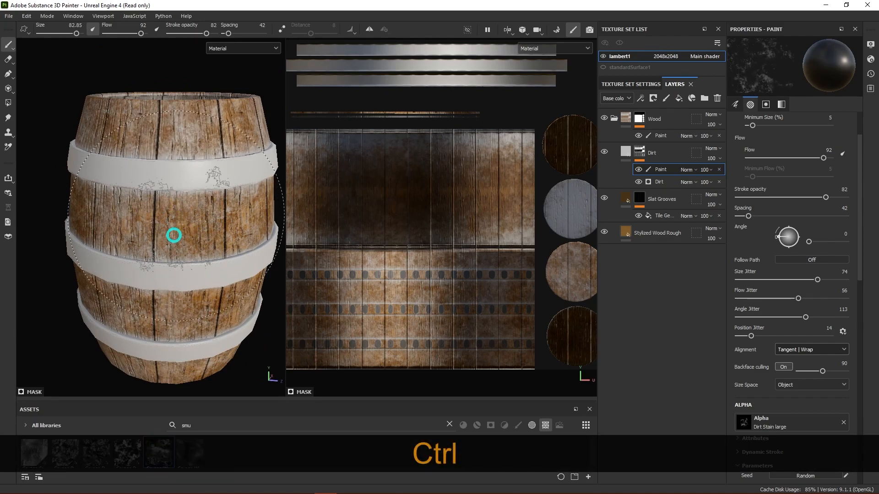
pyautogui.click(833, 349)
pyautogui.click(833, 349)
pyautogui.scroll(2, 233, 235)
pyautogui.keyDown('alt'); pyautogui.moveTo(183, 273); pyautogui.dragTo(194, 253); pyautogui.keyUp('alt')
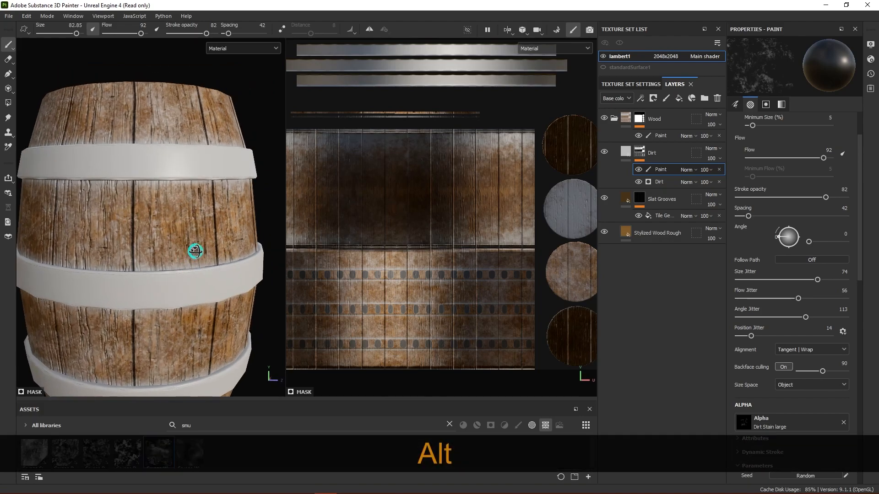
pyautogui.moveTo(183, 232)
pyautogui.keyDown('ctrl'); pyautogui.mouseDown(button='right')
pyautogui.moveTo(102, 233)
pyautogui.moveTo(112, 235)
pyautogui.mouseUp(button='right'); pyautogui.keyUp('ctrl')
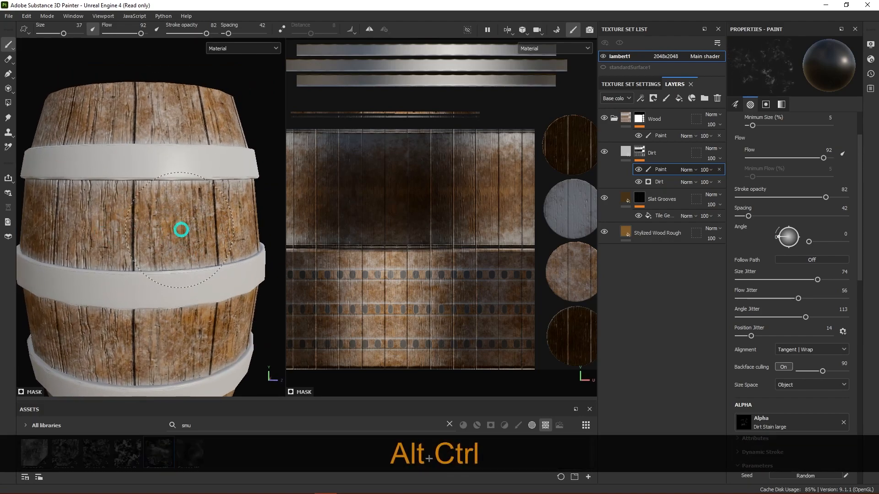
pyautogui.keyDown('ctrl'); pyautogui.moveTo(231, 218); pyautogui.dragTo(71, 223, button='right'); pyautogui.keyUp('ctrl')
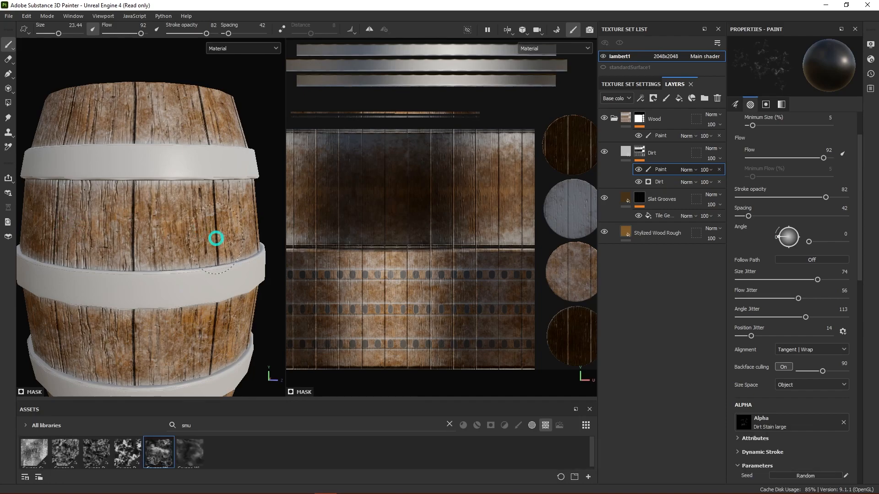
pyautogui.moveTo(207, 34); pyautogui.dragTo(214, 33)
pyautogui.moveTo(142, 34); pyautogui.dragTo(146, 34)
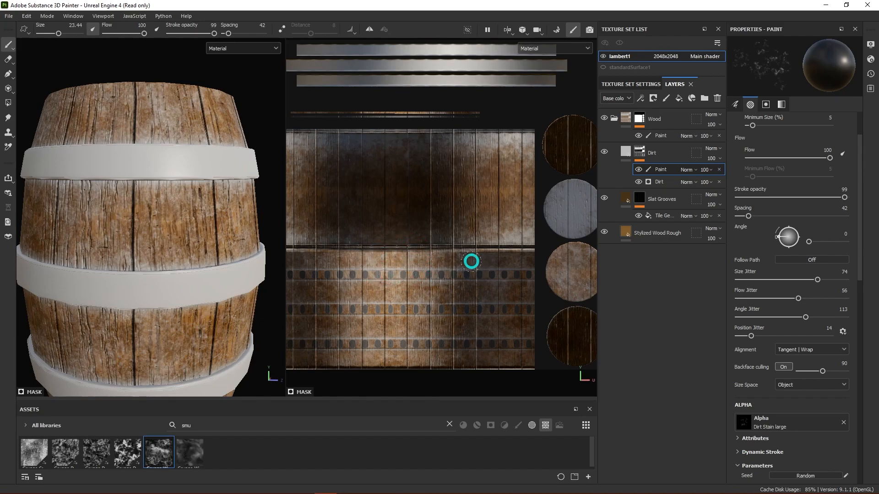
# - Set the Dirt generator's Dirt Level to 0.62 and check the outer planks on the barrel
pyautogui.scroll(-3, 180, 236)
pyautogui.keyDown('alt'); pyautogui.moveTo(203, 290); pyautogui.dragTo(229, 286); pyautogui.keyUp('alt')
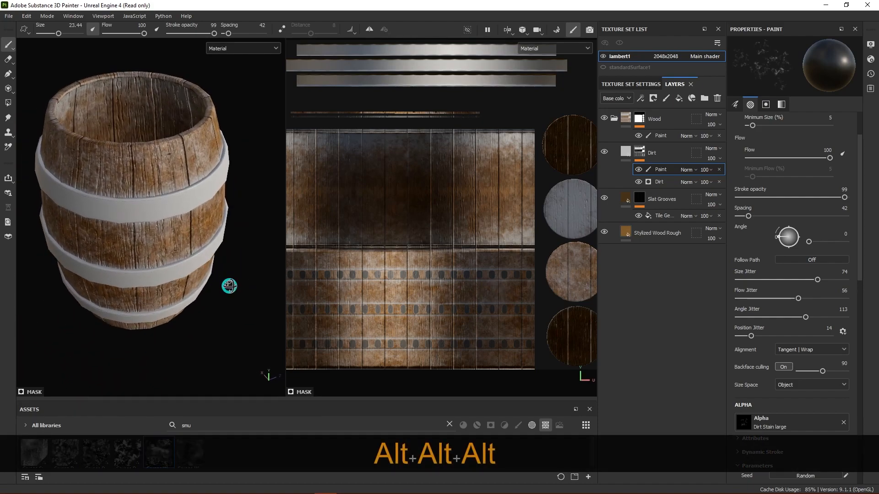
pyautogui.click(660, 181)
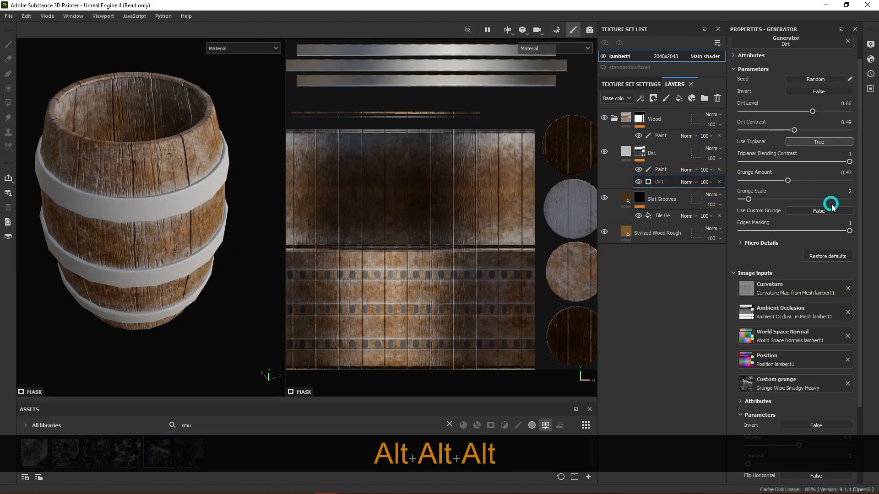
pyautogui.scroll(1, 799, 183)
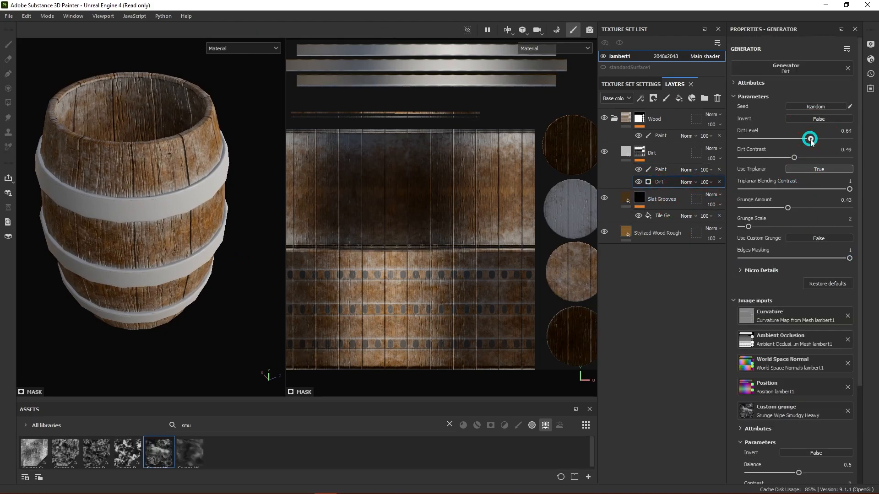
pyautogui.keyDown('alt'); pyautogui.moveTo(211, 304); pyautogui.dragTo(206, 270); pyautogui.keyUp('alt')
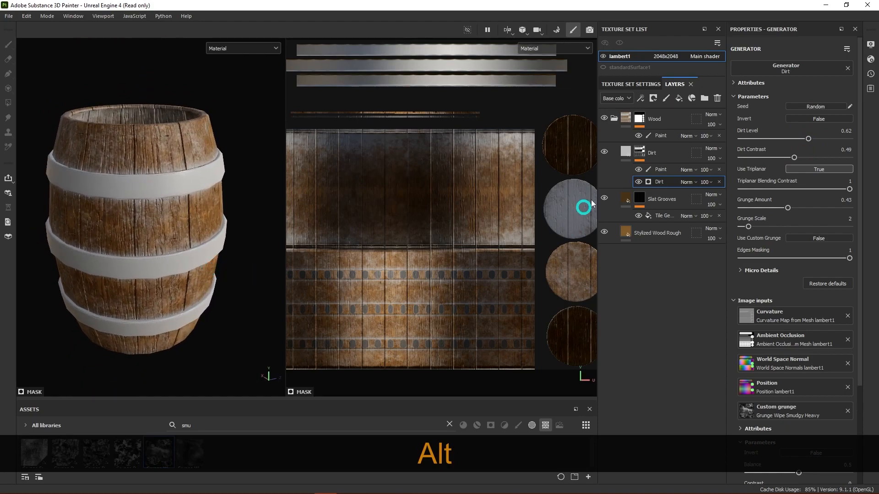
# - Change the Dirt fill layer's base color to the very dark brown 26221B
pyautogui.click(627, 155)
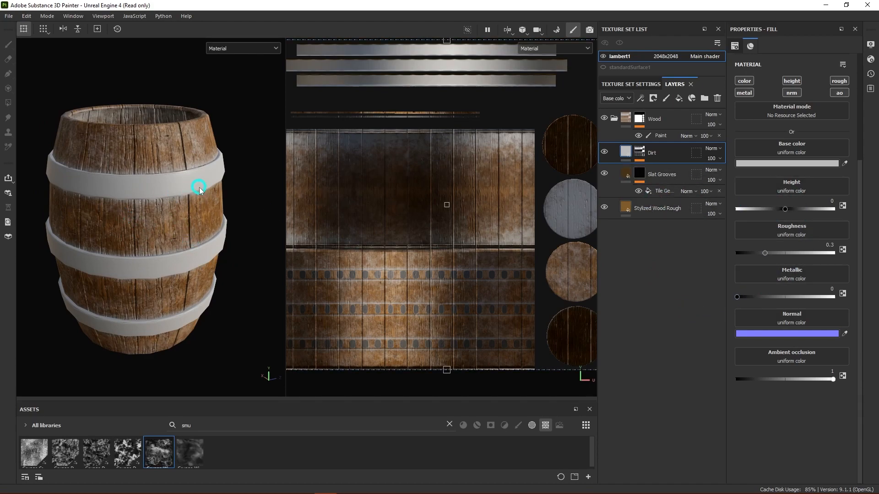
pyautogui.keyDown('alt'); pyautogui.moveTo(201, 254); pyautogui.dragTo(222, 245); pyautogui.keyUp('alt')
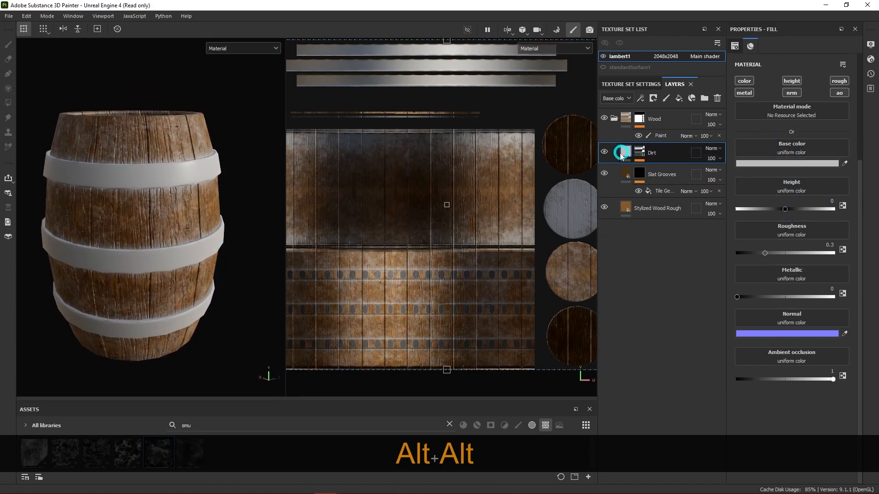
pyautogui.click(805, 165)
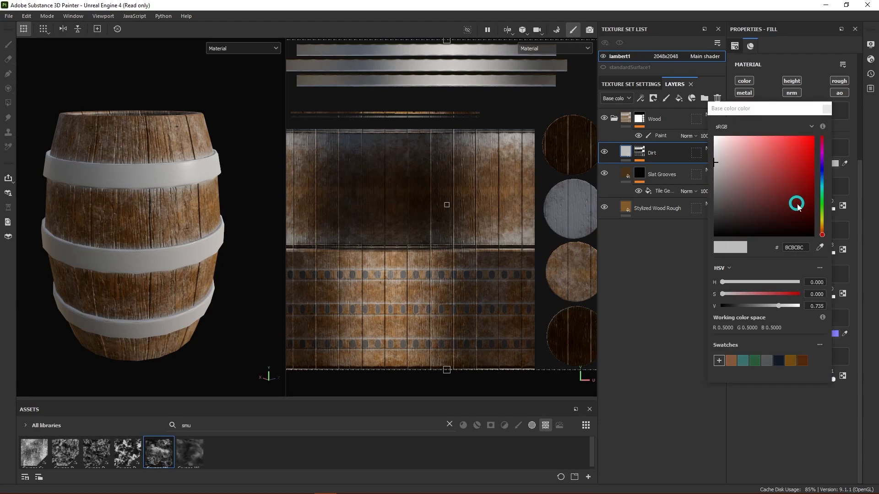
pyautogui.click(739, 218)
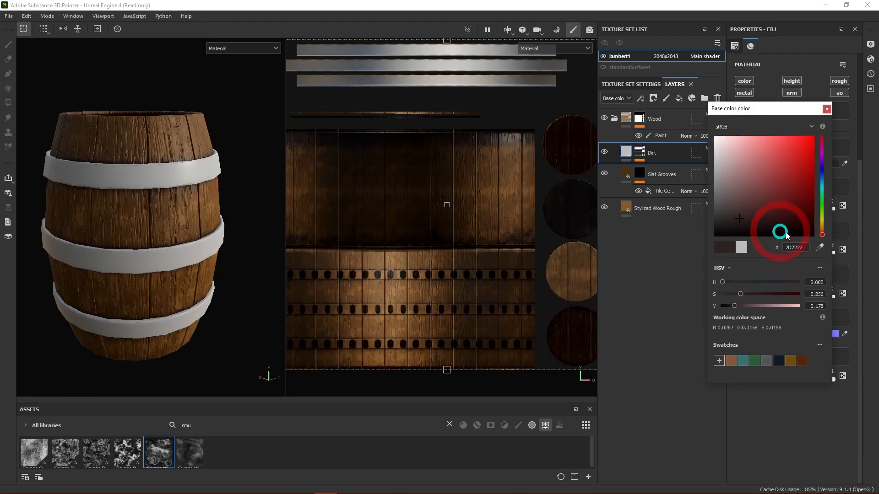
pyautogui.click(821, 225)
pyautogui.moveTo(747, 221)
pyautogui.mouseDown()
pyautogui.moveTo(779, 196)
pyautogui.moveTo(769, 222)
pyautogui.mouseUp()
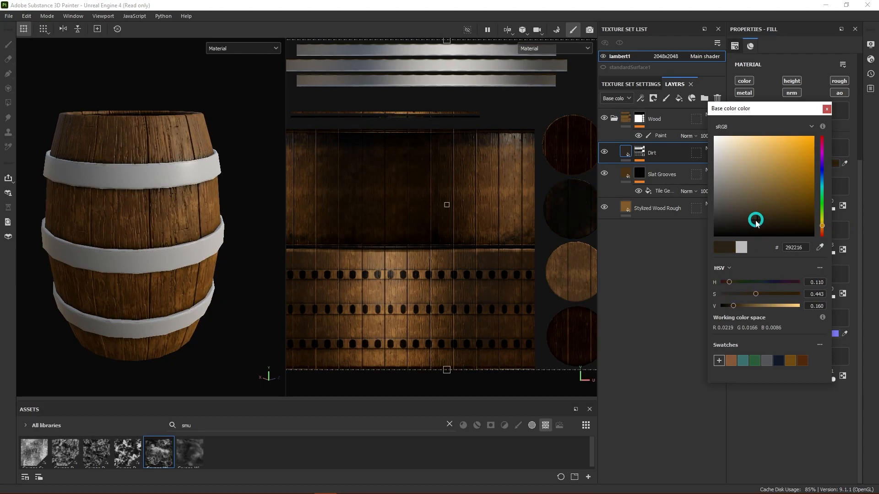
pyautogui.click(603, 246)
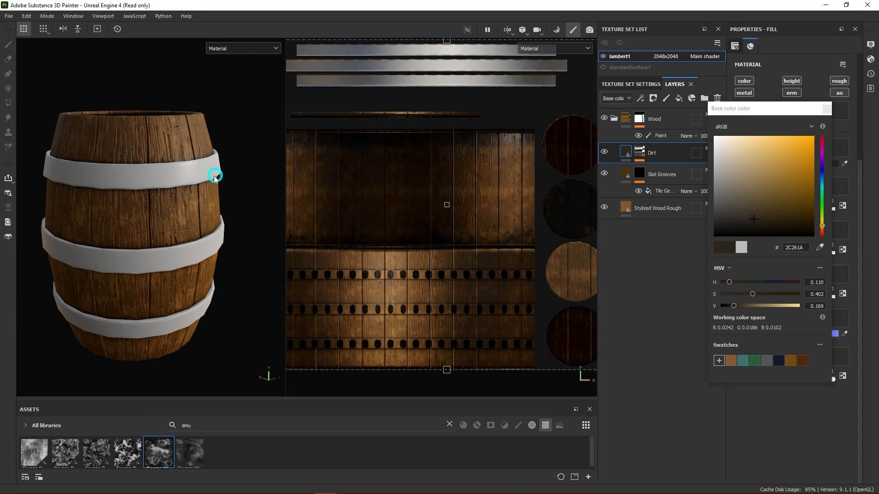
pyautogui.keyDown('alt'); pyautogui.moveTo(219, 182); pyautogui.dragTo(215, 211); pyautogui.keyUp('alt')
pyautogui.moveTo(751, 221); pyautogui.dragTo(744, 224)
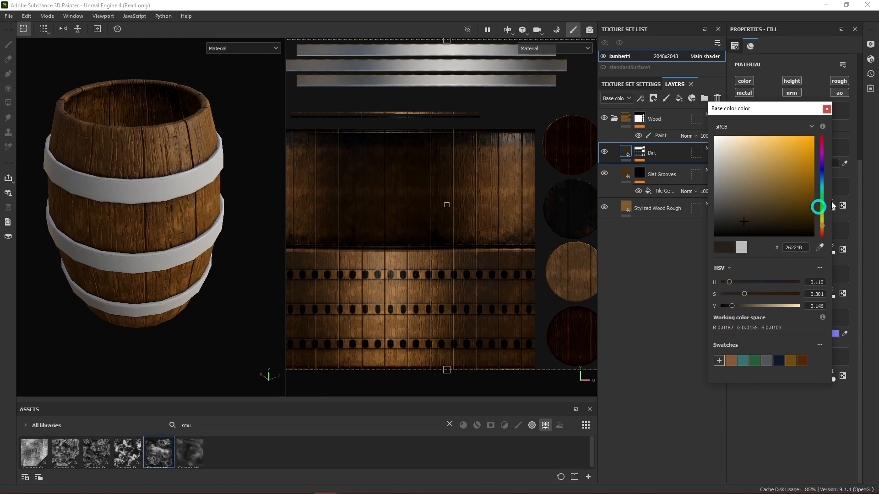
pyautogui.click(828, 108)
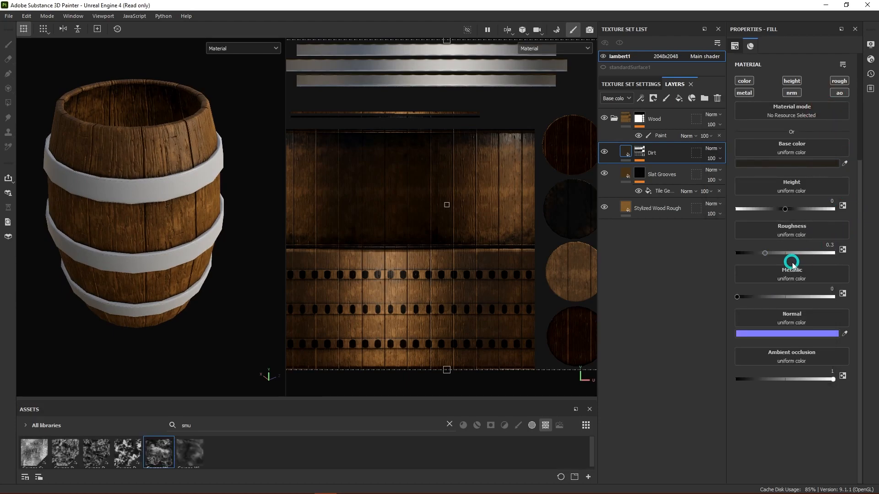
# - Try the lowest and a high roughness on the Dirt layer, and settle on 0.0876
pyautogui.moveTo(766, 251); pyautogui.dragTo(728, 263)
pyautogui.scroll(1, 142, 212)
pyautogui.keyDown('alt'); pyautogui.moveTo(141, 212); pyautogui.dragTo(171, 253, button='middle'); pyautogui.keyUp('alt')
pyautogui.keyDown('shift'); pyautogui.moveTo(171, 238); pyautogui.dragTo(218, 219, button='right'); pyautogui.keyUp('shift')
pyautogui.keyDown('alt'); pyautogui.moveTo(200, 259); pyautogui.dragTo(179, 217, button='right'); pyautogui.keyUp('alt')
pyautogui.keyDown('alt'); pyautogui.moveTo(179, 218); pyautogui.dragTo(287, 239); pyautogui.keyUp('alt')
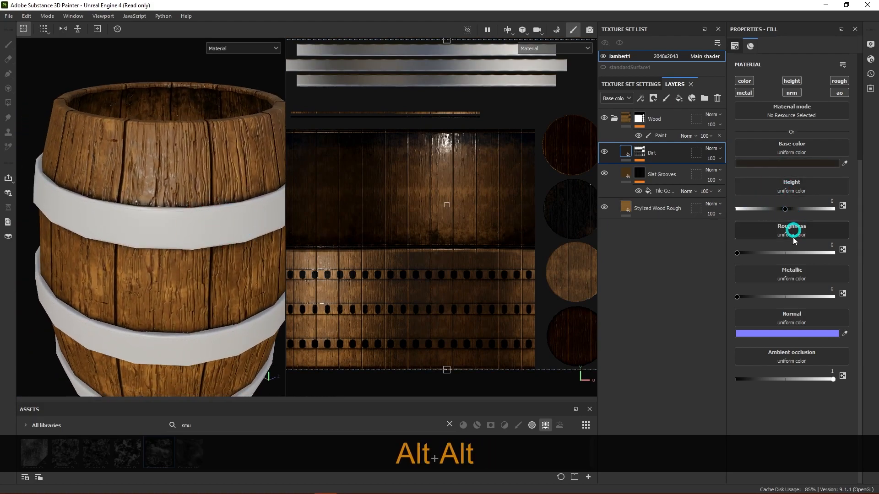
pyautogui.moveTo(738, 253)
pyautogui.mouseDown()
pyautogui.moveTo(871, 253)
pyautogui.moveTo(731, 256)
pyautogui.mouseUp()
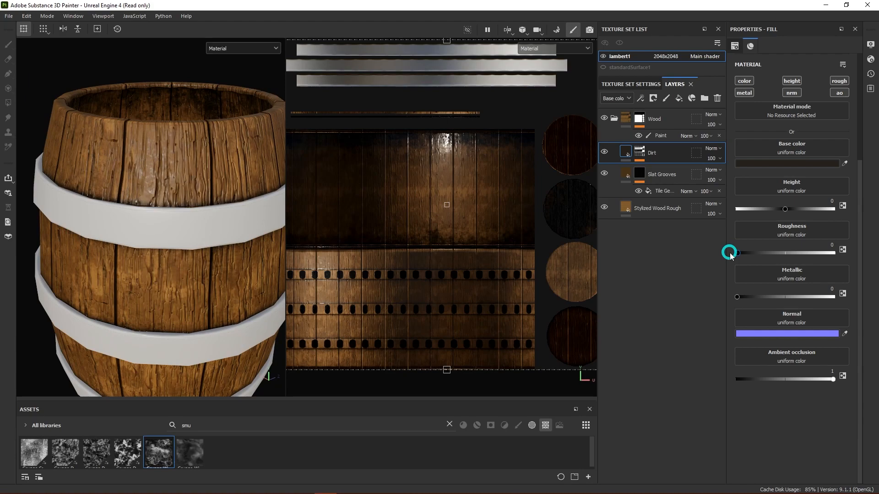
pyautogui.moveTo(731, 255); pyautogui.dragTo(821, 253)
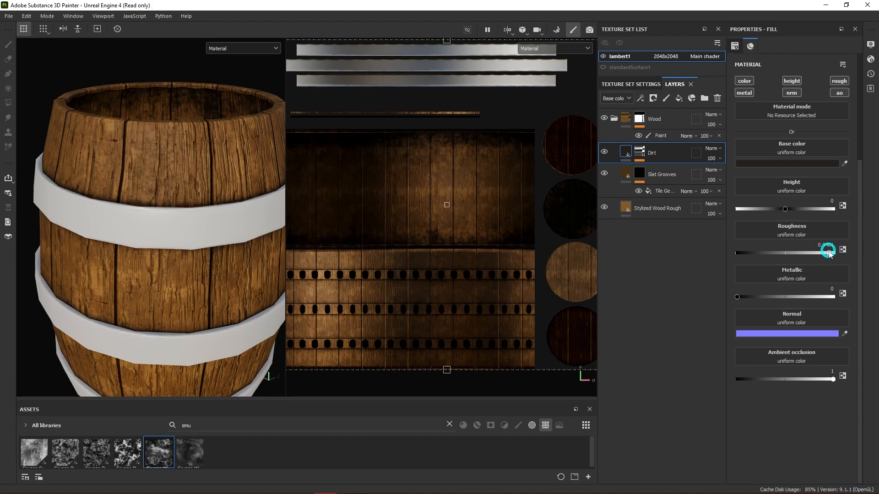
pyautogui.moveTo(827, 255); pyautogui.dragTo(748, 257)
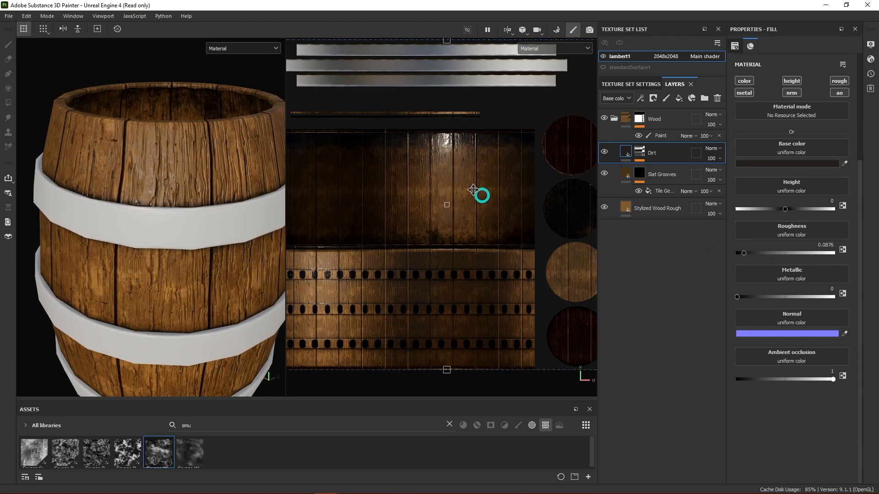
# - Turn off the Dirt fill layer's metallic channel and set its ambient occlusion to 0.5023
pyautogui.moveTo(445, 163)
pyautogui.keyDown('shift'); pyautogui.mouseDown(button='right')
pyautogui.moveTo(496, 169)
pyautogui.moveTo(427, 169)
pyautogui.moveTo(443, 172)
pyautogui.mouseUp(button='right'); pyautogui.keyUp('shift')
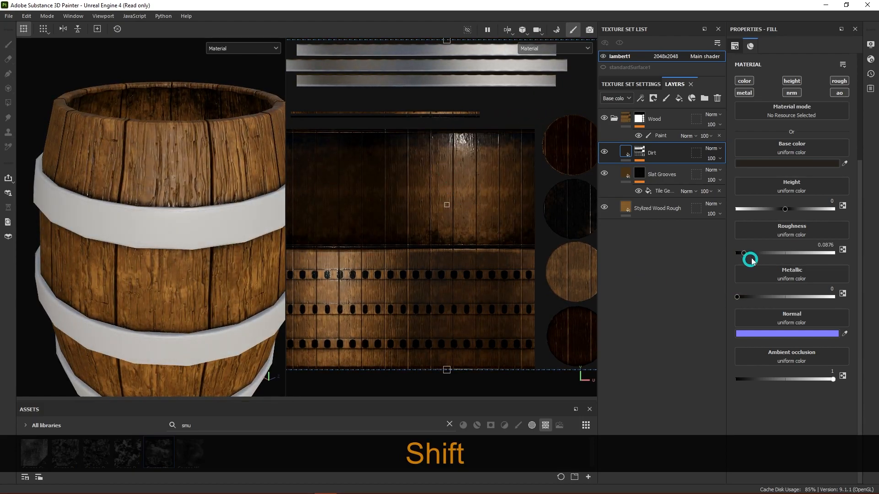
pyautogui.click(744, 93)
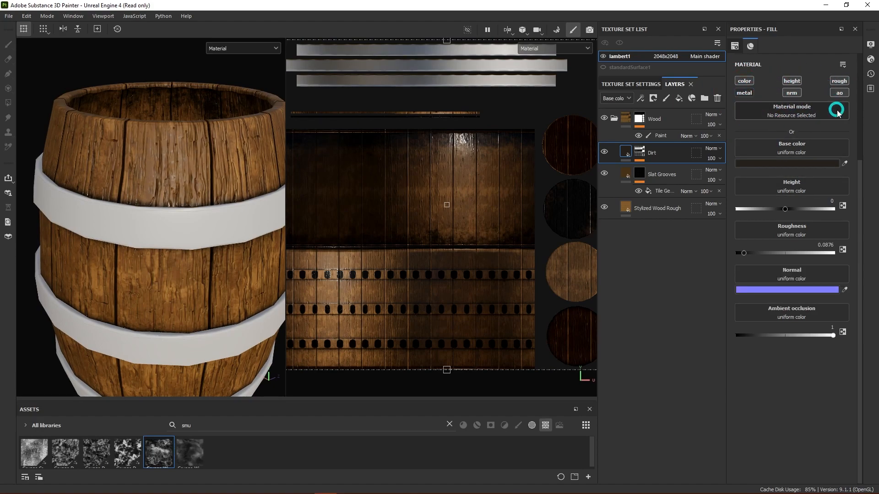
pyautogui.moveTo(831, 338); pyautogui.dragTo(771, 344)
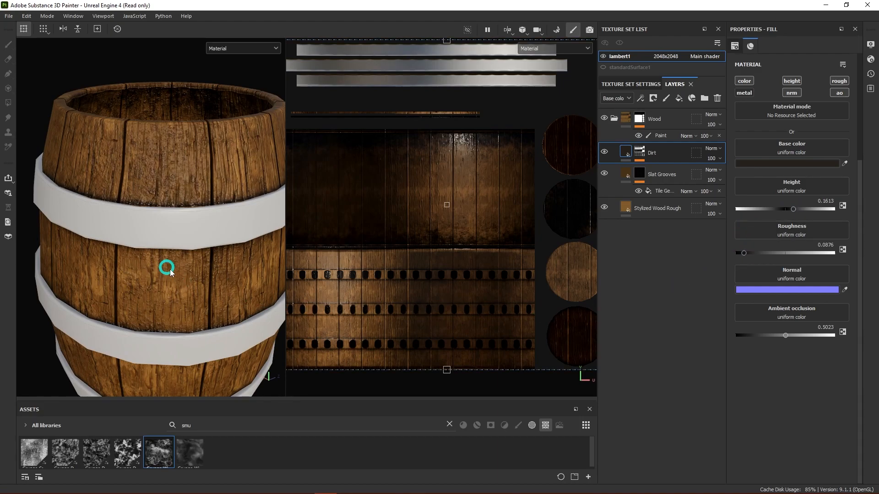
# - Set the Dirt fill layer's height to 0.2258 and check the relief on the barrel's outer planks
pyautogui.keyDown('alt'); pyautogui.moveTo(181, 339); pyautogui.dragTo(407, 311); pyautogui.keyUp('alt')
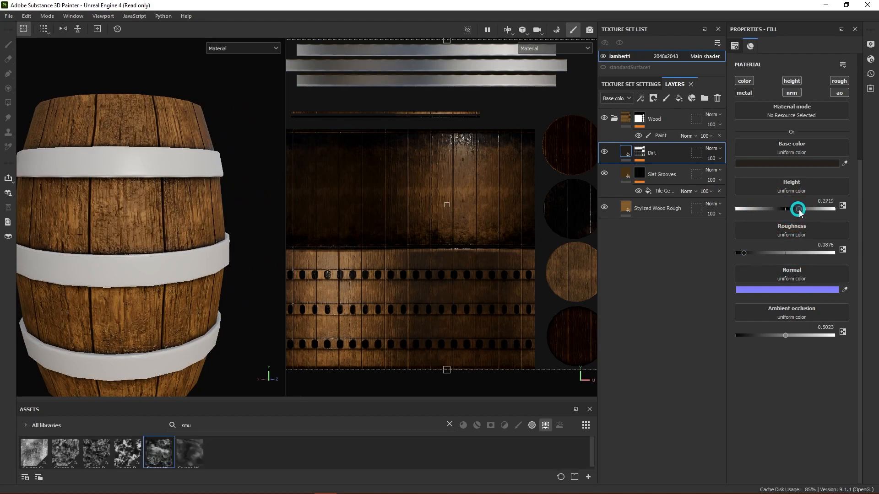
pyautogui.moveTo(812, 211)
pyautogui.mouseDown()
pyautogui.moveTo(855, 212)
pyautogui.moveTo(797, 214)
pyautogui.mouseUp()
pyautogui.keyDown('alt'); pyautogui.moveTo(138, 205); pyautogui.dragTo(218, 294); pyautogui.keyUp('alt')
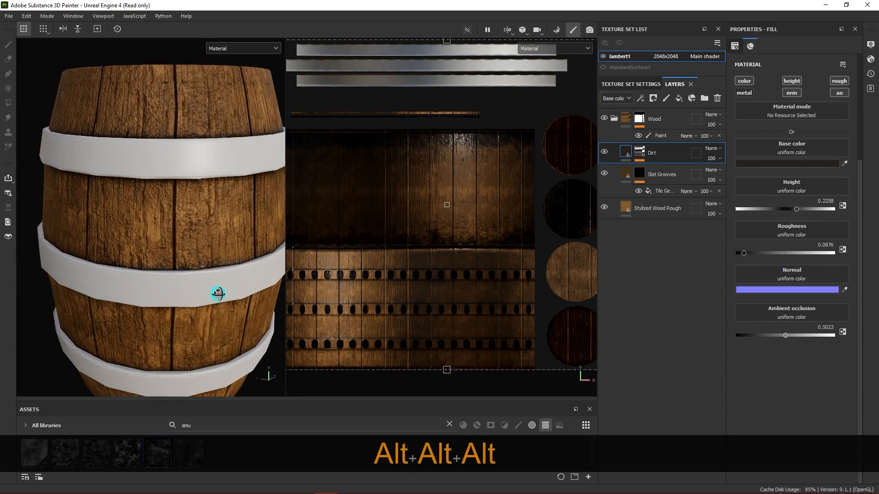
pyautogui.keyDown('alt'); pyautogui.moveTo(217, 295); pyautogui.dragTo(205, 275, button='middle'); pyautogui.keyUp('alt')
# - Set the Dirt generator's Dirt Contrast to 0.66, Grunge Amount to 0.4 and Dirt Level to 0.62
pyautogui.click(637, 151)
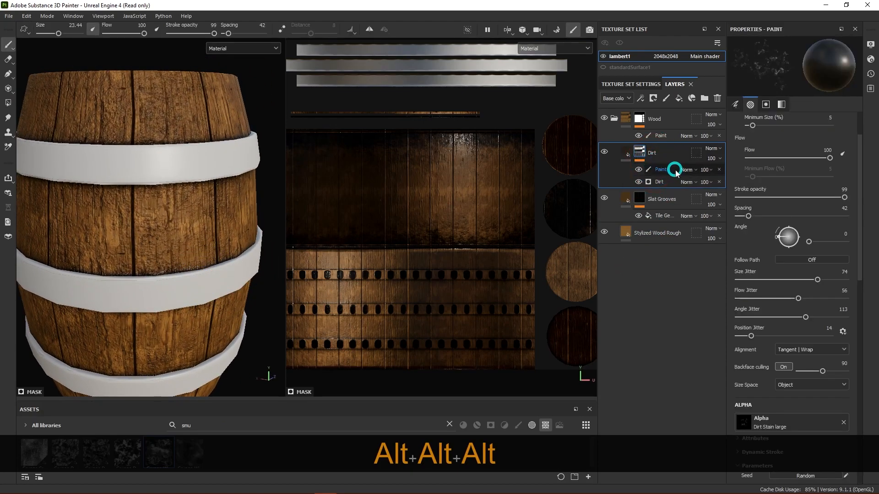
pyautogui.click(664, 182)
pyautogui.click(809, 139)
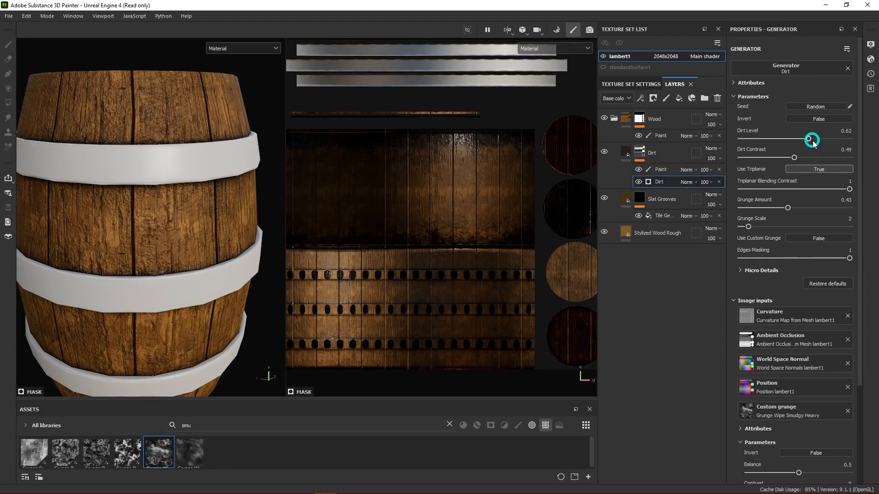
pyautogui.moveTo(809, 139)
pyautogui.mouseDown()
pyautogui.moveTo(795, 157)
pyautogui.moveTo(835, 157)
pyautogui.moveTo(813, 161)
pyautogui.moveTo(804, 142)
pyautogui.moveTo(814, 143)
pyautogui.mouseUp()
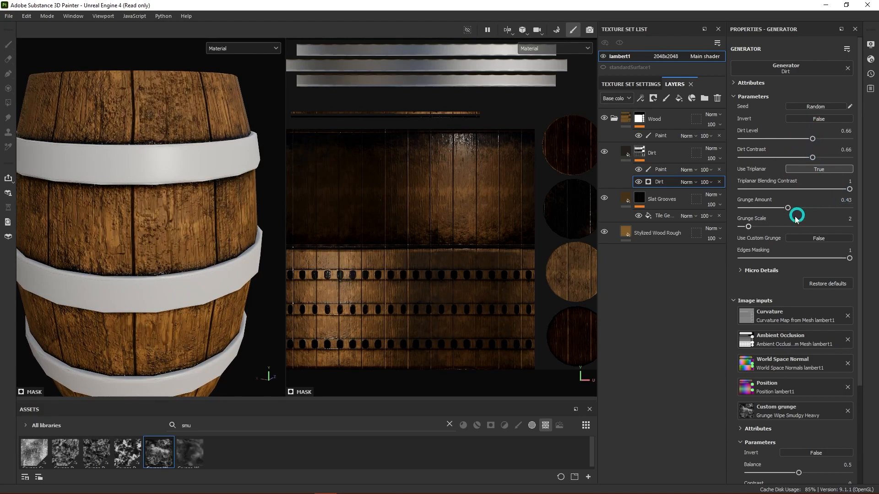
pyautogui.moveTo(788, 209)
pyautogui.mouseDown()
pyautogui.moveTo(800, 208)
pyautogui.moveTo(782, 210)
pyautogui.mouseUp()
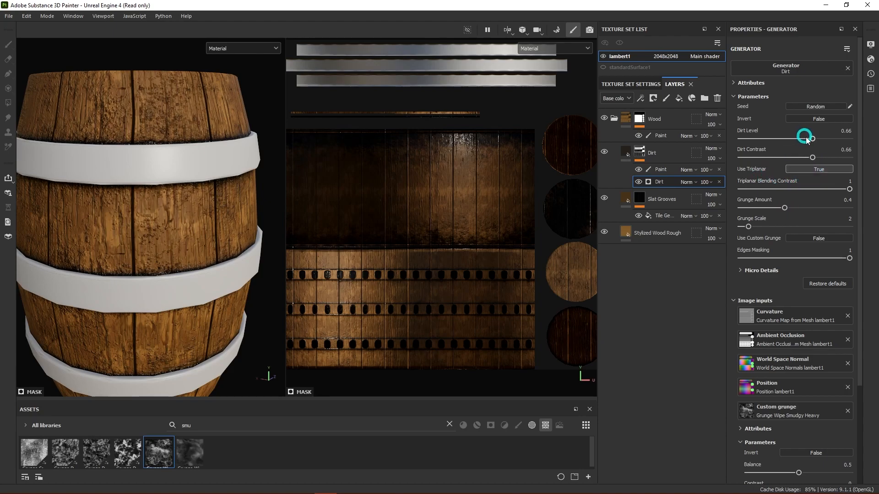
pyautogui.moveTo(813, 141); pyautogui.dragTo(817, 141)
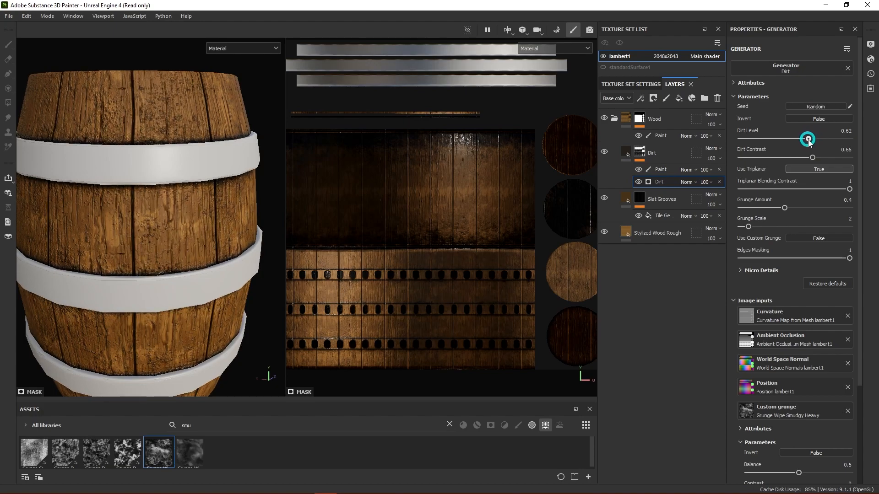
pyautogui.moveTo(200, 197)
pyautogui.keyDown('alt'); pyautogui.mouseDown()
pyautogui.moveTo(168, 180)
pyautogui.moveTo(198, 259)
pyautogui.moveTo(169, 212)
pyautogui.moveTo(211, 263)
pyautogui.moveTo(238, 171)
pyautogui.moveTo(224, 166)
pyautogui.moveTo(202, 228)
pyautogui.moveTo(204, 191)
pyautogui.mouseUp(); pyautogui.keyUp('alt')
pyautogui.keyDown('shift'); pyautogui.moveTo(204, 192); pyautogui.dragTo(196, 192, button='right'); pyautogui.keyUp('shift')
pyautogui.keyDown('alt'); pyautogui.moveTo(222, 178); pyautogui.dragTo(189, 177, button='middle'); pyautogui.keyUp('alt')
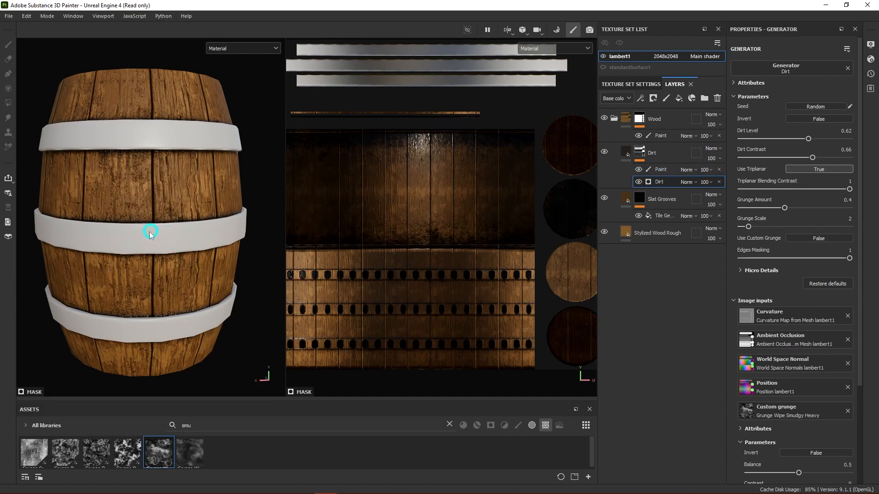
# - Touch up the Dirt mask's paint effect above the middle hoop, alternating the brush between black and white and ending on white
pyautogui.click(664, 170)
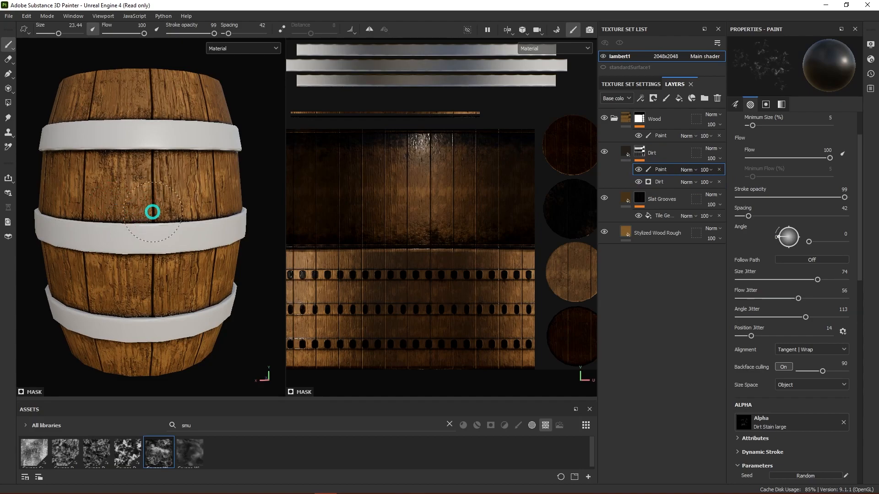
pyautogui.press('x')
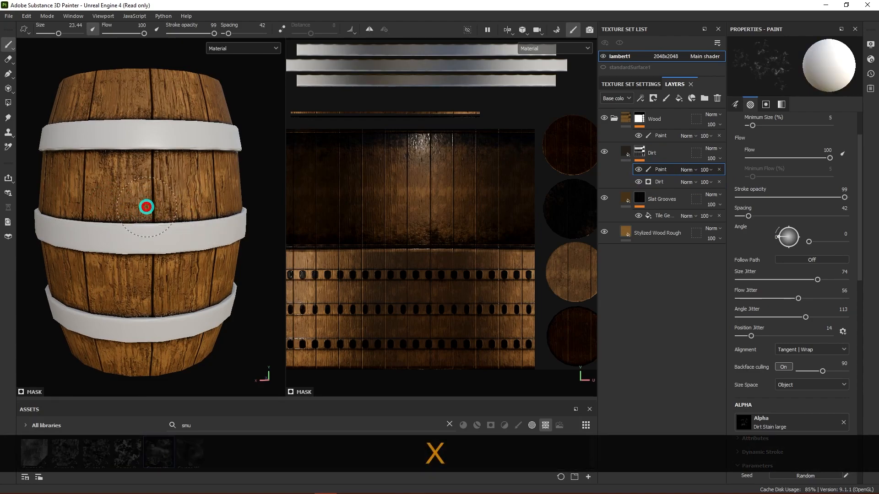
pyautogui.press('x')
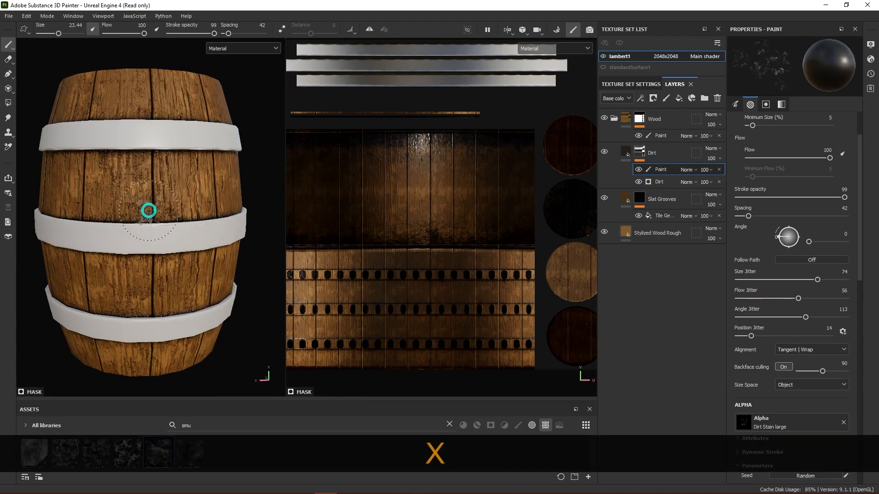
pyautogui.press('x')
pyautogui.press('x')
pyautogui.press('x')
pyautogui.press('x')
pyautogui.press('x')
pyautogui.press('x')
pyautogui.press('x')
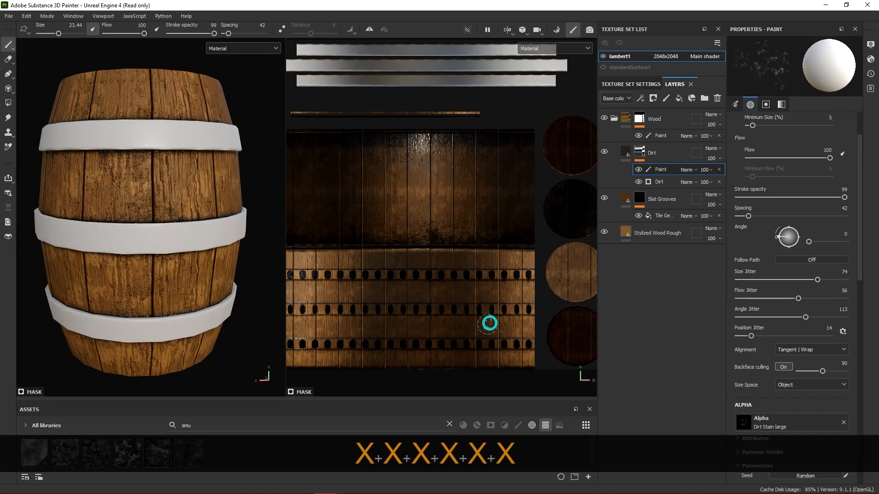
# - Set the Dirt Stain large brush alpha's hardness to 0.78 and shape to 0.51
pyautogui.moveTo(141, 208)
pyautogui.keyDown('alt'); pyautogui.mouseDown()
pyautogui.moveTo(153, 231)
pyautogui.moveTo(243, 254)
pyautogui.mouseUp(); pyautogui.keyUp('alt')
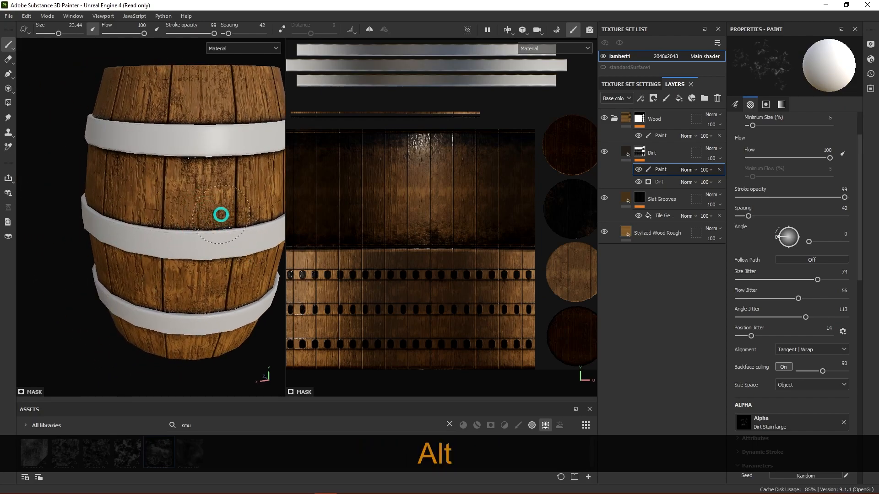
pyautogui.keyDown('alt'); pyautogui.moveTo(221, 236); pyautogui.dragTo(202, 232); pyautogui.keyUp('alt')
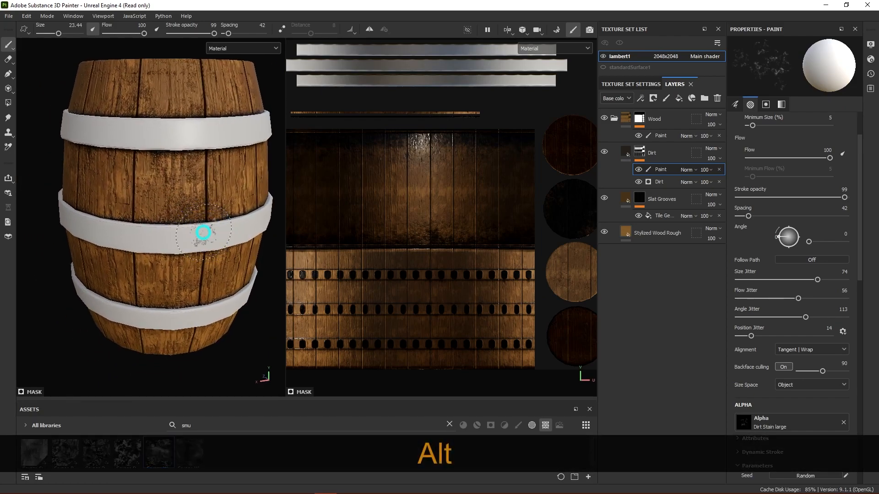
pyautogui.scroll(-5, 806, 275)
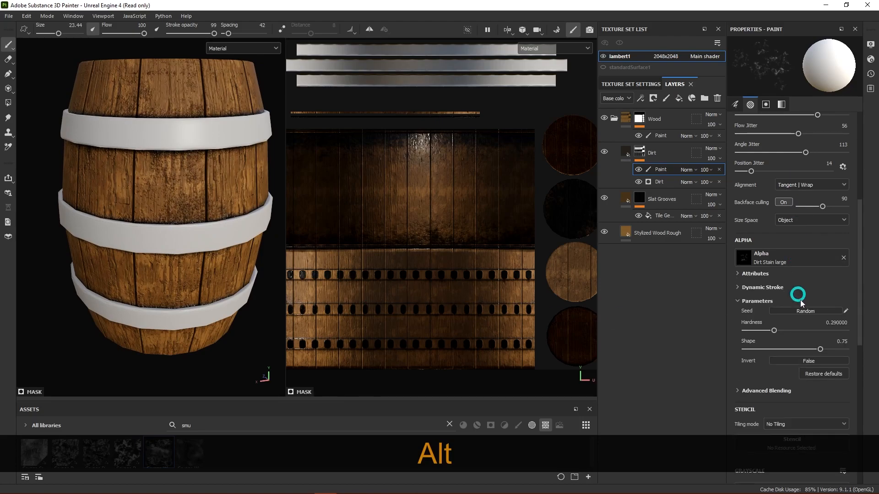
pyautogui.moveTo(773, 330)
pyautogui.mouseDown()
pyautogui.moveTo(810, 331)
pyautogui.moveTo(831, 348)
pyautogui.moveTo(753, 348)
pyautogui.moveTo(805, 348)
pyautogui.moveTo(796, 349)
pyautogui.moveTo(828, 334)
pyautogui.mouseUp()
# - Try painting heavier dirt stains with the hardened brush on the outer planks around the middle hoop
pyautogui.click(185, 190)
pyautogui.moveTo(193, 196)
pyautogui.keyDown('alt'); pyautogui.mouseDown()
pyautogui.moveTo(209, 201)
pyautogui.moveTo(191, 220)
pyautogui.moveTo(249, 200)
pyautogui.mouseUp(); pyautogui.keyUp('alt')
pyautogui.hotkey('ctrl', 'z')
pyautogui.click(135, 216)
pyautogui.hotkey('ctrl', 'z')
pyautogui.click(125, 225)
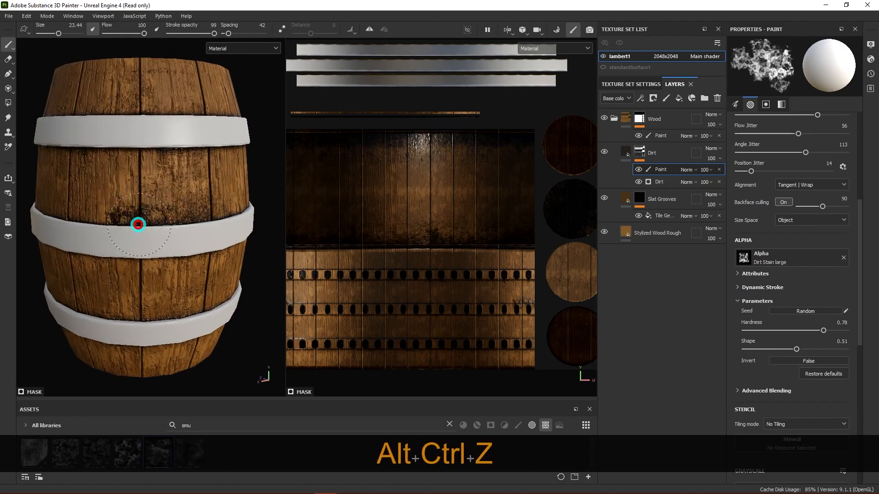
pyautogui.keyDown('alt'); pyautogui.moveTo(213, 237); pyautogui.dragTo(157, 225); pyautogui.keyUp('alt')
pyautogui.moveTo(195, 201)
pyautogui.keyDown('alt'); pyautogui.mouseDown()
pyautogui.moveTo(228, 227)
pyautogui.moveTo(200, 206)
pyautogui.moveTo(207, 237)
pyautogui.moveTo(269, 220)
pyautogui.moveTo(235, 229)
pyautogui.moveTo(265, 192)
pyautogui.mouseUp(); pyautogui.keyUp('alt')
pyautogui.hotkey('ctrl', 'z')
pyautogui.hotkey('ctrl', 'z')
pyautogui.hotkey('ctrl', 'z')
pyautogui.hotkey('ctrl', 'z')
pyautogui.hotkey('ctrl', 'z')
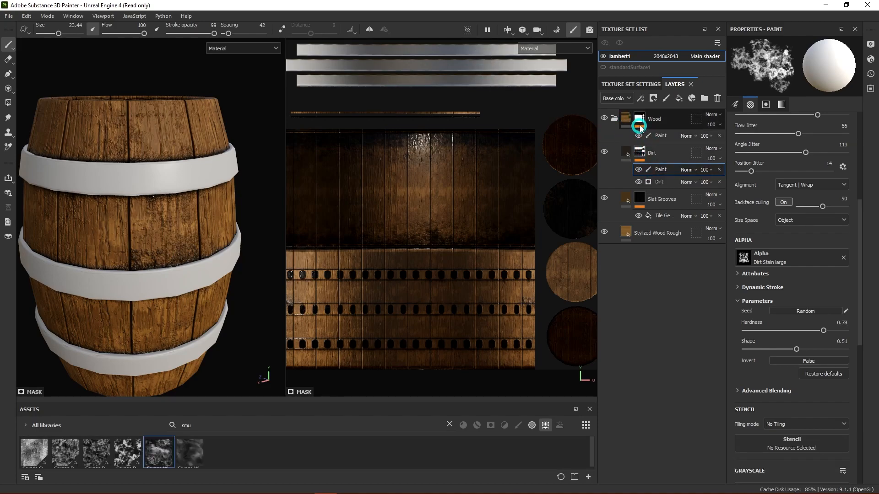
# - Paint dark dirt stains on the outer planks above the upper and middle hoops, undoing the unwanted strokes
pyautogui.moveTo(641, 120)
pyautogui.moveTo(202, 224)
pyautogui.keyDown('alt'); pyautogui.mouseDown()
pyautogui.moveTo(181, 202)
pyautogui.moveTo(226, 254)
pyautogui.moveTo(202, 245)
pyautogui.moveTo(171, 261)
pyautogui.moveTo(196, 221)
pyautogui.moveTo(183, 190)
pyautogui.moveTo(143, 197)
pyautogui.moveTo(165, 197)
pyautogui.mouseUp(); pyautogui.keyUp('alt')
pyautogui.keyDown('alt'); pyautogui.moveTo(165, 196); pyautogui.dragTo(162, 212, button='right'); pyautogui.keyUp('alt')
pyautogui.keyDown('alt'); pyautogui.moveTo(163, 212); pyautogui.dragTo(171, 229, button='middle'); pyautogui.keyUp('alt')
pyautogui.keyDown('alt'); pyautogui.moveTo(171, 229); pyautogui.dragTo(173, 265); pyautogui.keyUp('alt')
pyautogui.hotkey('ctrl', 'z')
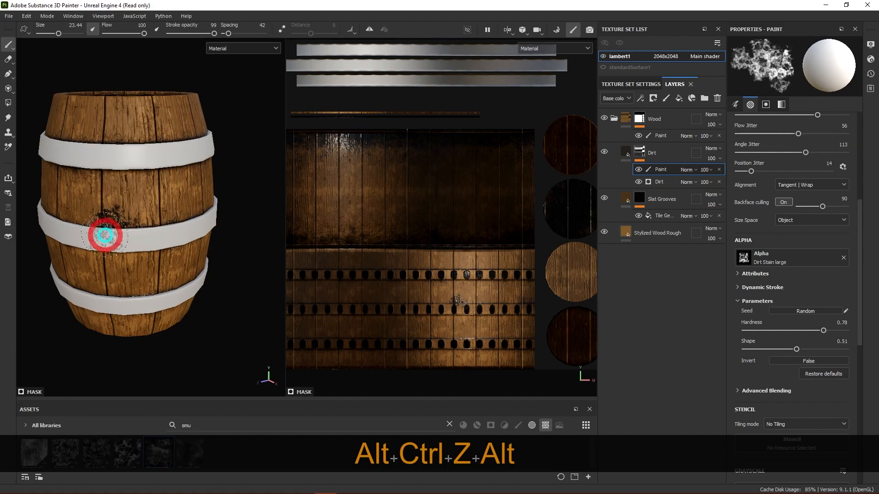
pyautogui.moveTo(198, 273)
pyautogui.keyDown('alt'); pyautogui.mouseDown()
pyautogui.moveTo(223, 255)
pyautogui.moveTo(222, 246)
pyautogui.mouseUp(); pyautogui.keyUp('alt')
pyautogui.keyDown('alt'); pyautogui.moveTo(221, 137); pyautogui.dragTo(172, 141); pyautogui.keyUp('alt')
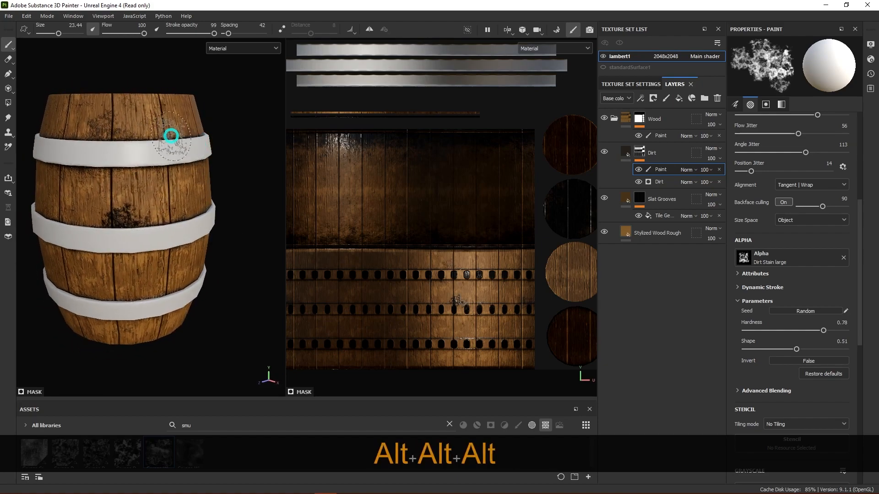
pyautogui.moveTo(251, 125)
pyautogui.keyDown('alt'); pyautogui.mouseDown()
pyautogui.moveTo(189, 142)
pyautogui.moveTo(209, 170)
pyautogui.moveTo(237, 136)
pyautogui.moveTo(220, 183)
pyautogui.moveTo(225, 194)
pyautogui.moveTo(238, 192)
pyautogui.moveTo(242, 166)
pyautogui.moveTo(224, 169)
pyautogui.mouseUp(); pyautogui.keyUp('alt')
pyautogui.hotkey('ctrl', 'z')
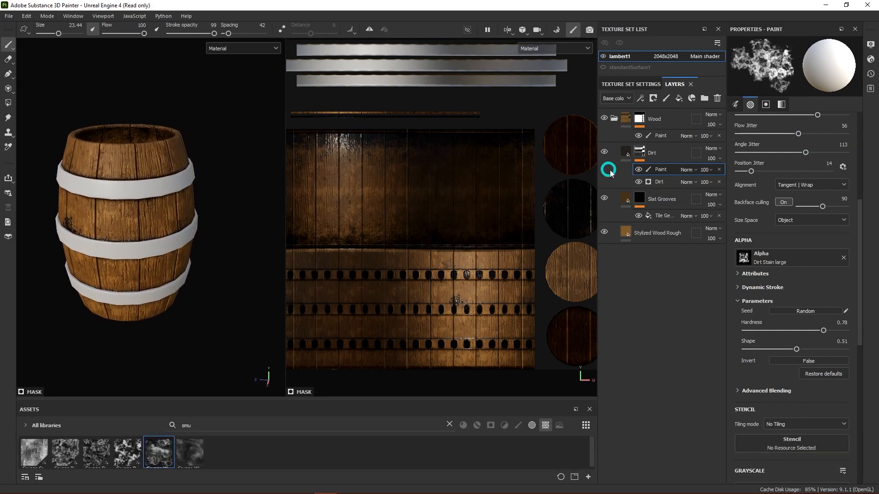
# - Add a fill layer directly below the Dirt layer and give it a black mask
pyautogui.scroll(-1, 183, 228)
pyautogui.keyDown('alt'); pyautogui.scroll(2, 184, 229); pyautogui.keyUp('alt')
pyautogui.moveTo(185, 228)
pyautogui.keyDown('alt'); pyautogui.mouseDown()
pyautogui.moveTo(175, 219)
pyautogui.moveTo(190, 245)
pyautogui.moveTo(185, 253)
pyautogui.moveTo(187, 236)
pyautogui.mouseUp(); pyautogui.keyUp('alt')
pyautogui.keyDown('alt'); pyautogui.moveTo(187, 237); pyautogui.dragTo(196, 231, button='middle'); pyautogui.keyUp('alt')
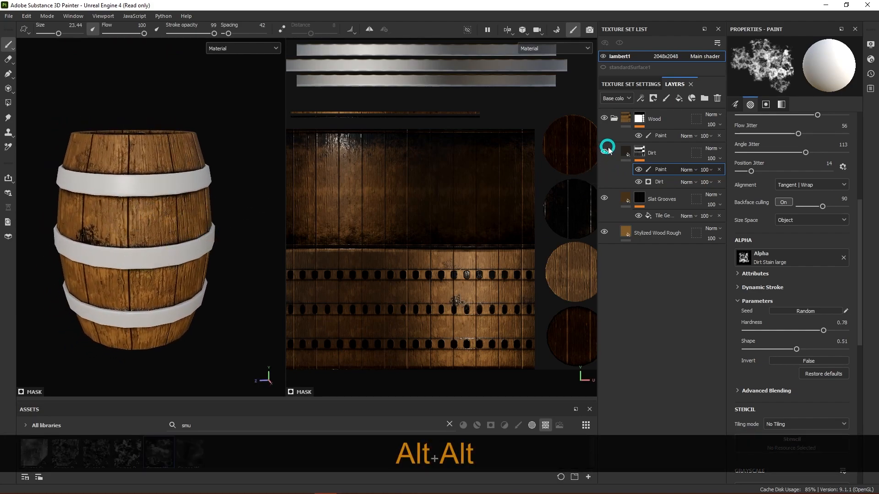
pyautogui.keyDown('alt'); pyautogui.moveTo(233, 167); pyautogui.dragTo(183, 200); pyautogui.keyUp('alt')
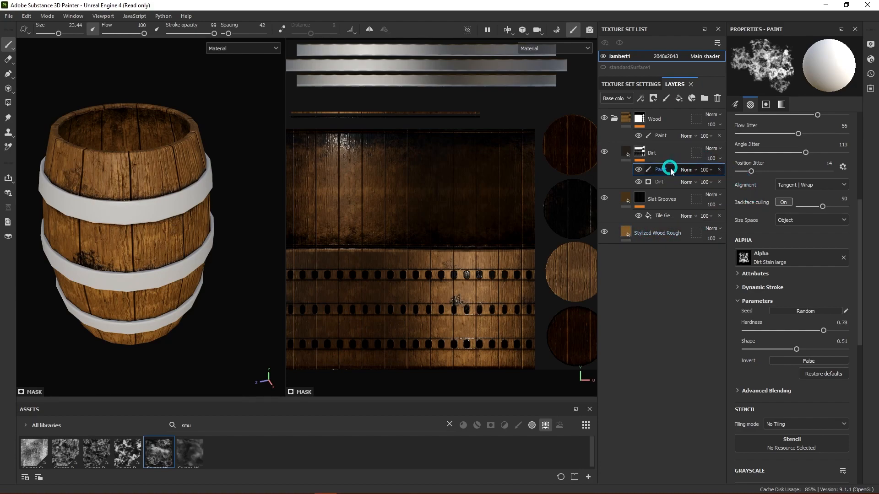
pyautogui.click(678, 99)
pyautogui.moveTo(655, 152); pyautogui.dragTo(655, 210)
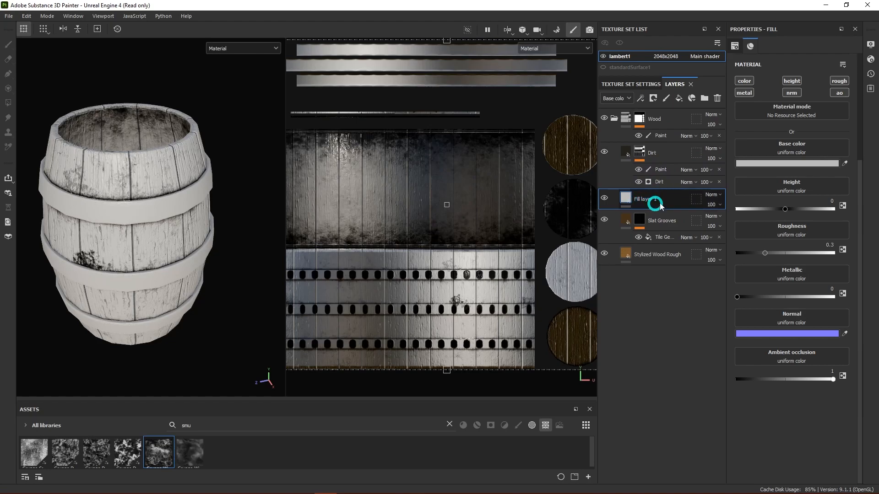
pyautogui.rightClick(643, 201)
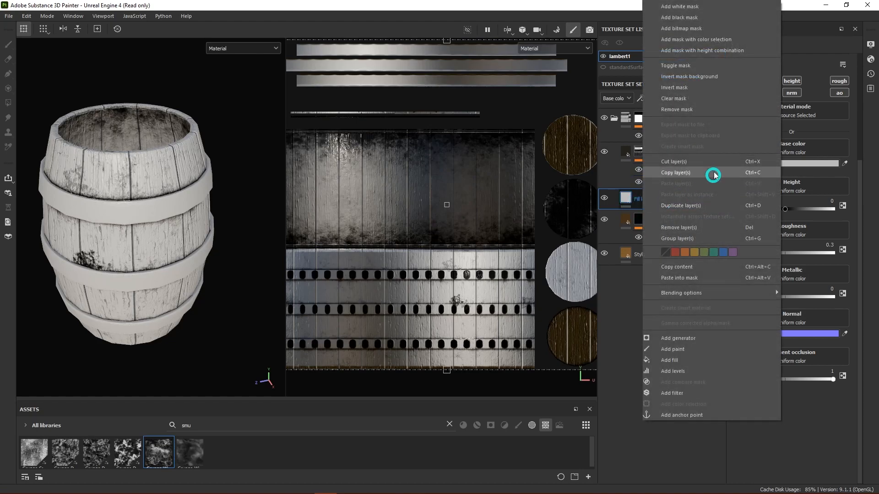
pyautogui.click(680, 17)
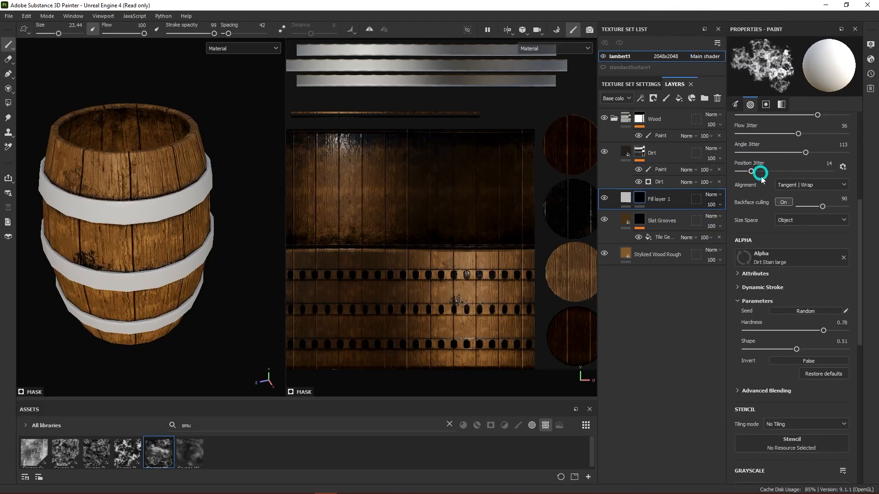
# - Add a Metal Edge Wear generator to the new fill layer's mask and check the wear on the barrel's rim
pyautogui.rightClick(639, 201)
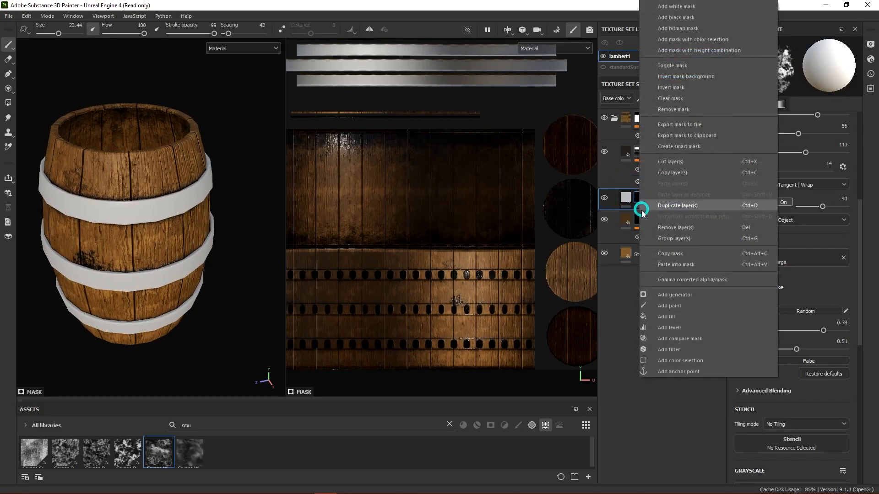
pyautogui.click(676, 297)
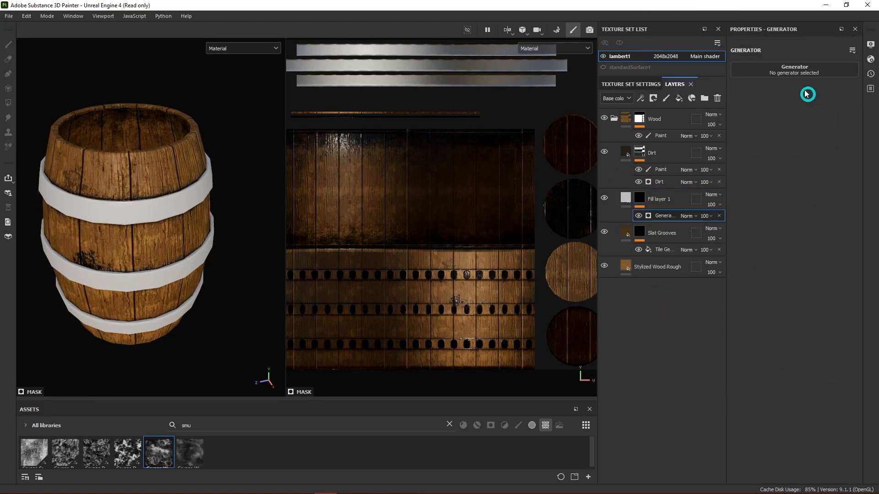
pyautogui.click(795, 70)
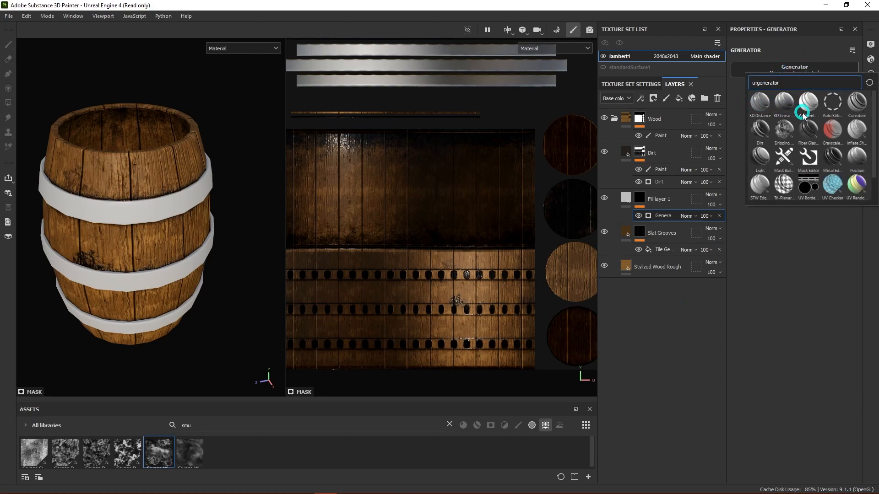
pyautogui.click(834, 157)
pyautogui.keyDown('alt'); pyautogui.moveTo(200, 291); pyautogui.dragTo(199, 264); pyautogui.keyUp('alt')
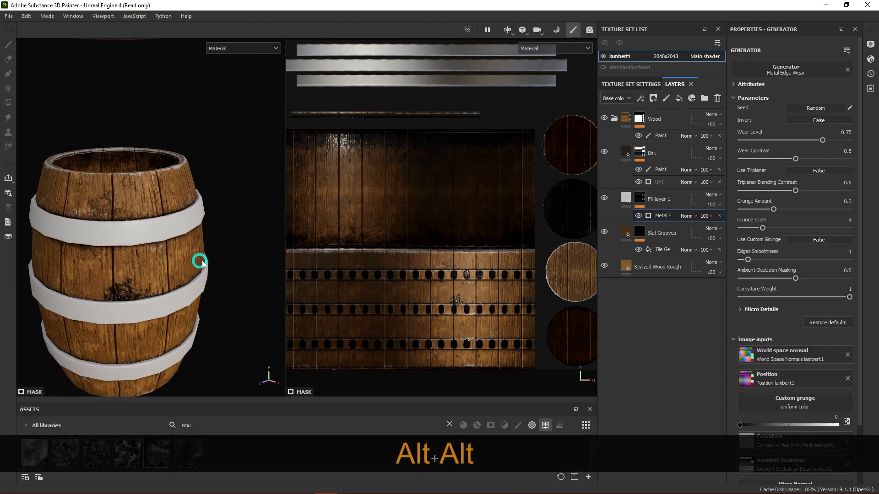
pyautogui.scroll(5, 172, 229)
pyautogui.keyDown('alt'); pyautogui.moveTo(220, 190); pyautogui.dragTo(183, 208); pyautogui.keyUp('alt')
# - Turn off the new fill layer's metallic channel and set its height to -0.3548 and roughness to 0.7097
pyautogui.click(601, 201)
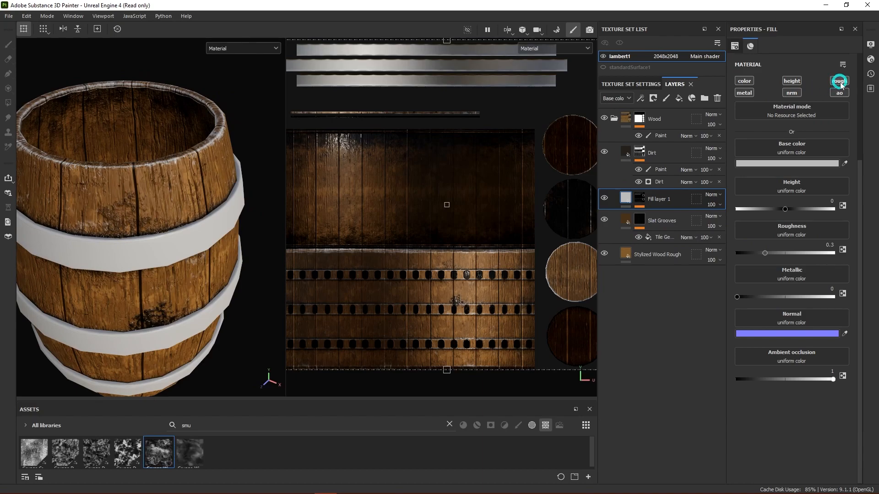
pyautogui.click(746, 93)
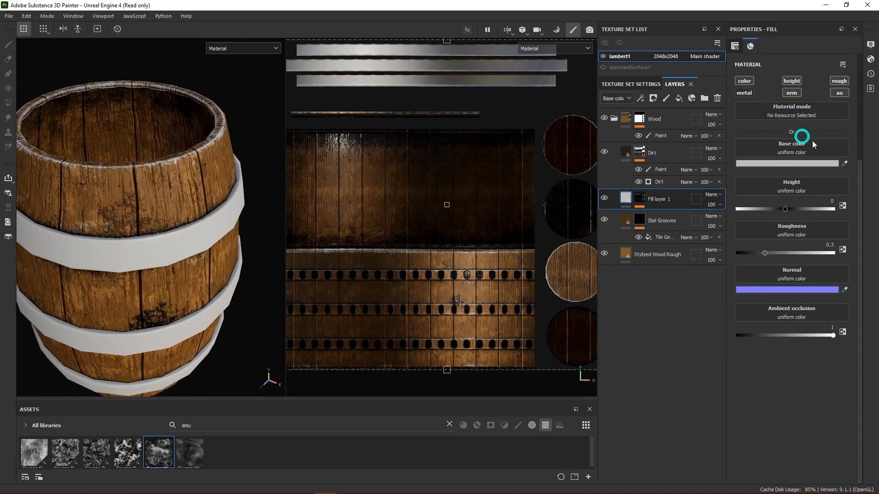
pyautogui.moveTo(783, 215); pyautogui.dragTo(771, 214)
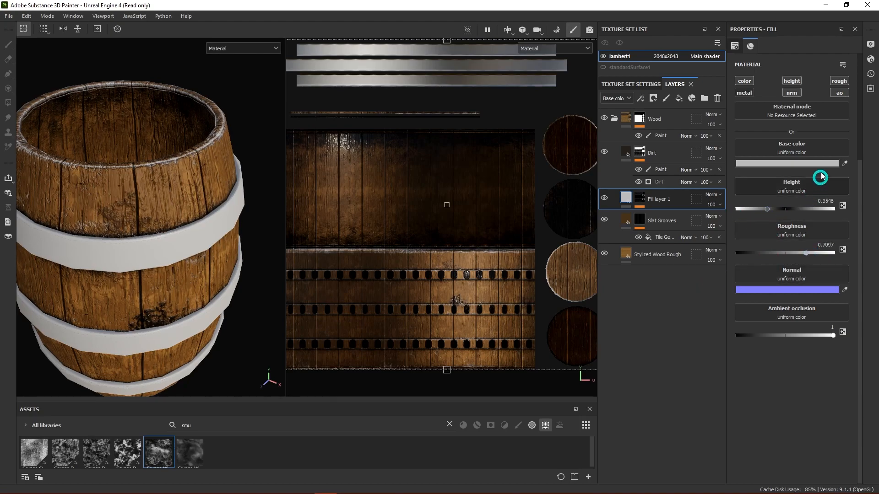
# - Turn on triplanar in the edge-wear layer's Metal Edge Wear generator, setting its wear level to 0.86 and triplanar blending contrast to 0.72
pyautogui.click(640, 203)
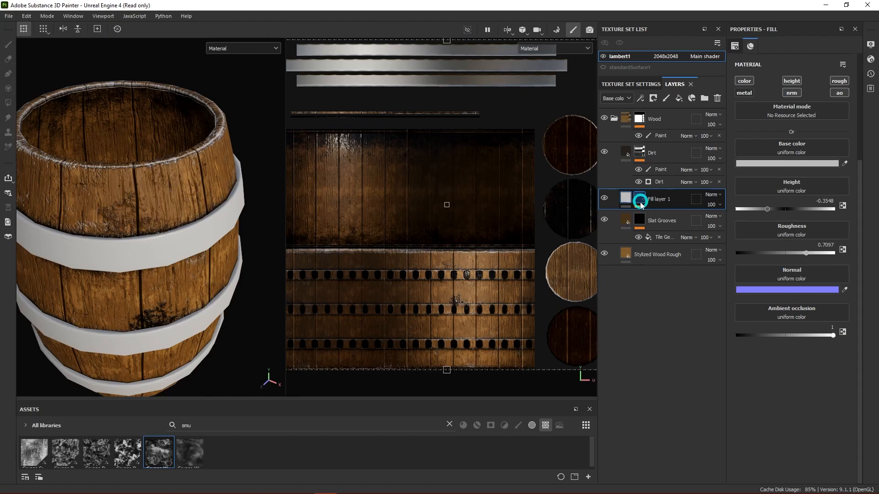
pyautogui.click(640, 199)
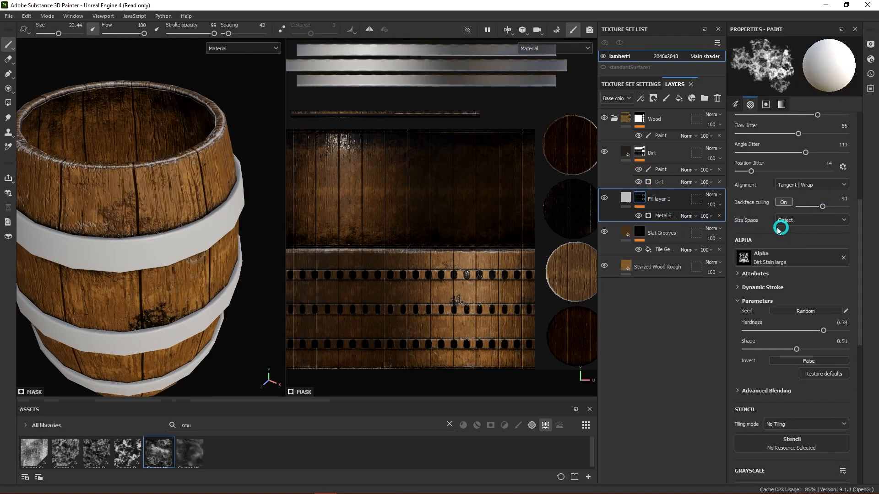
pyautogui.click(673, 215)
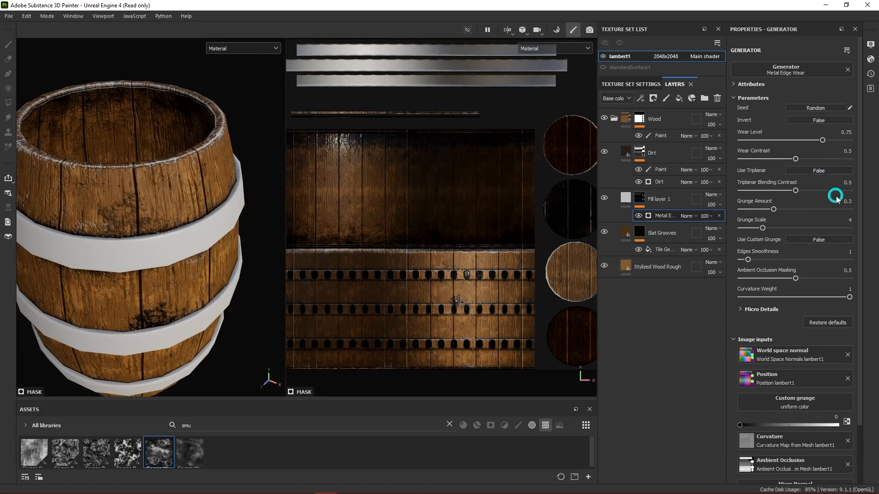
pyautogui.click(832, 170)
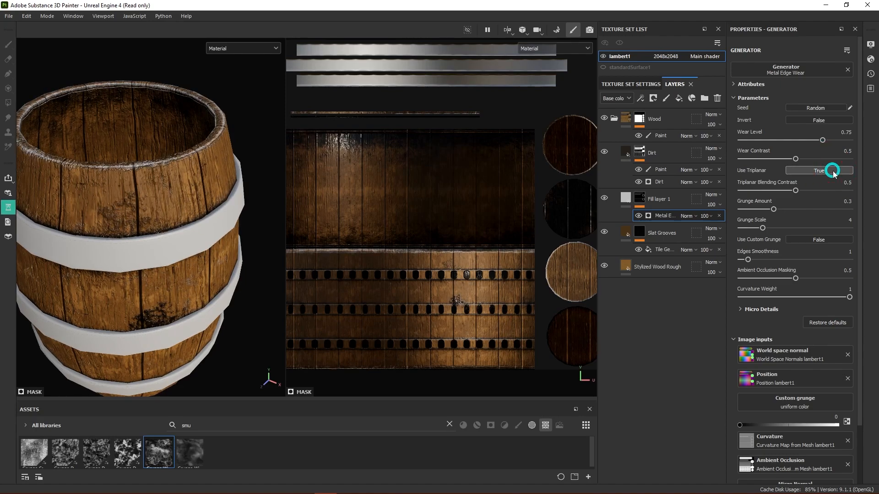
pyautogui.click(832, 171)
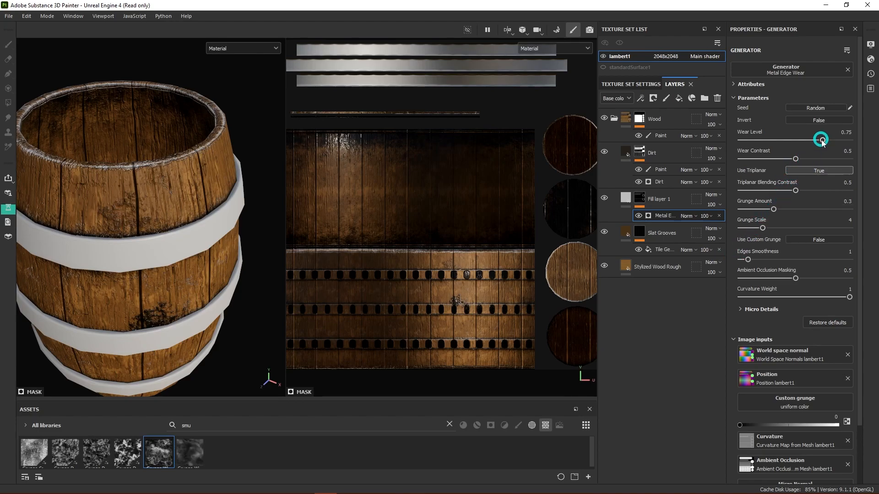
pyautogui.moveTo(819, 141)
pyautogui.mouseDown()
pyautogui.moveTo(806, 139)
pyautogui.moveTo(845, 142)
pyautogui.moveTo(835, 142)
pyautogui.mouseUp()
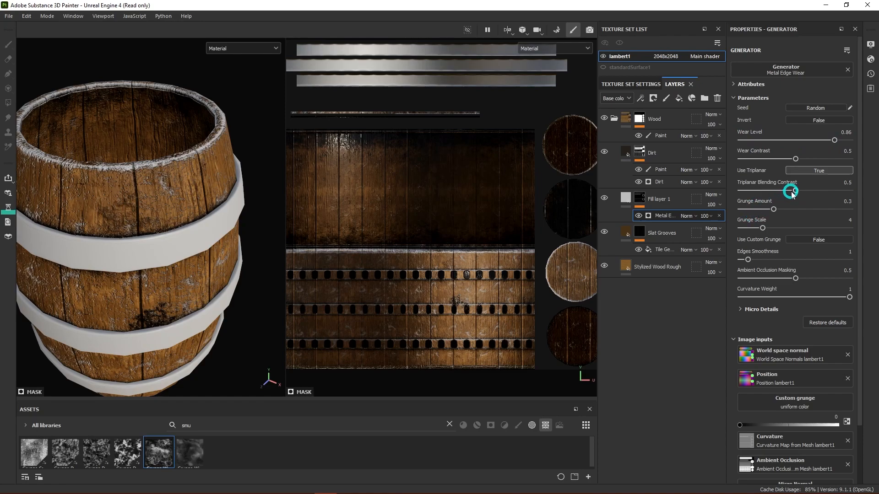
pyautogui.moveTo(797, 192); pyautogui.dragTo(841, 193)
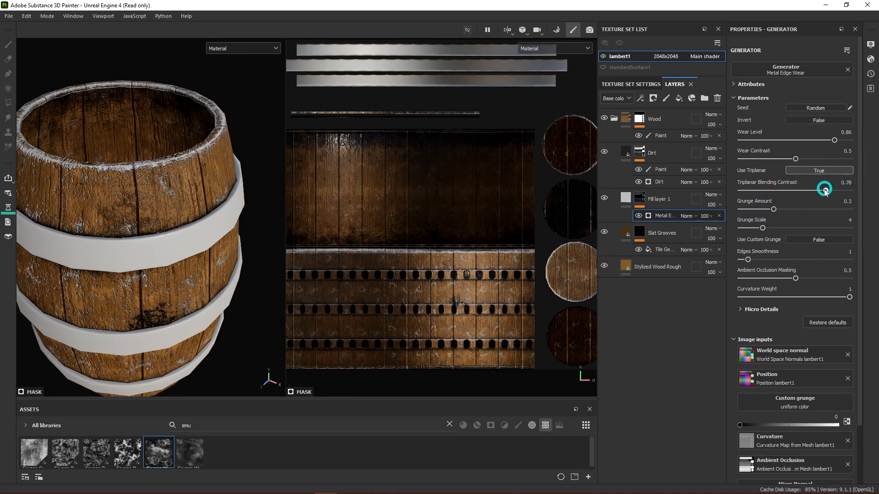
# - Set the Metal Edge Wear generator's grunge amount to 0.24 and grunge scale to 2
pyautogui.moveTo(773, 210)
pyautogui.mouseDown()
pyautogui.moveTo(804, 210)
pyautogui.moveTo(786, 209)
pyautogui.mouseUp()
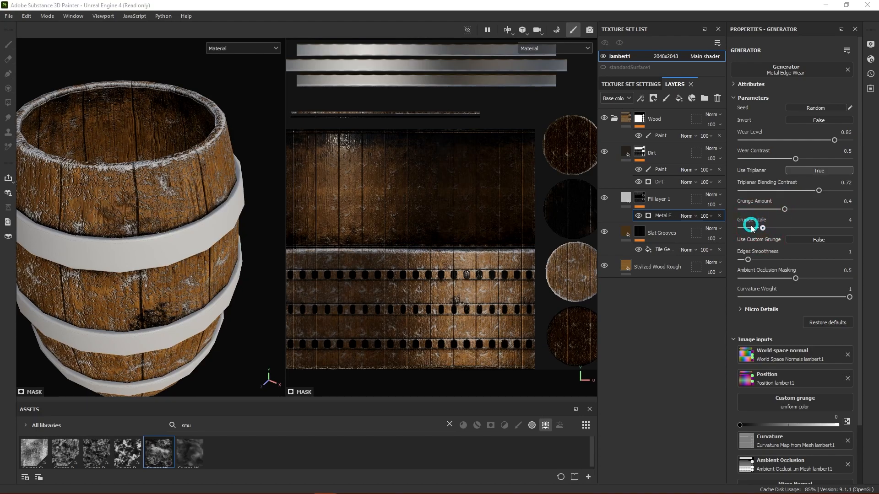
pyautogui.moveTo(755, 229); pyautogui.dragTo(736, 231)
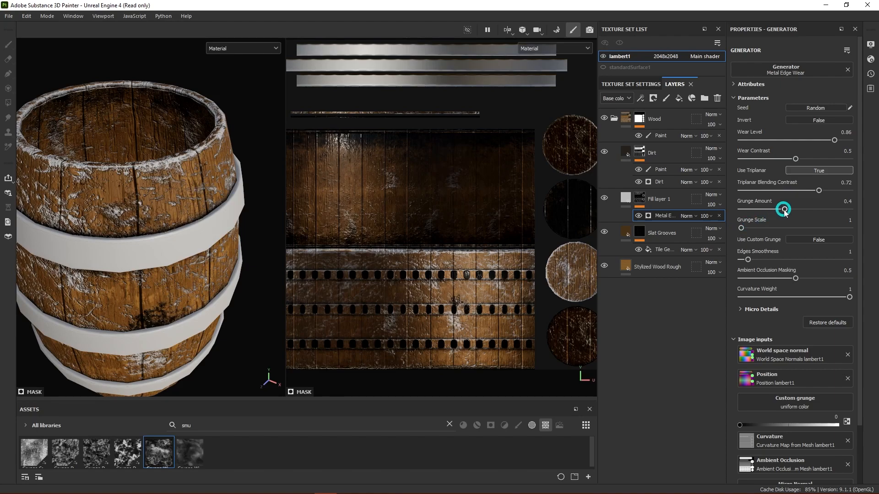
pyautogui.moveTo(778, 212); pyautogui.dragTo(748, 229)
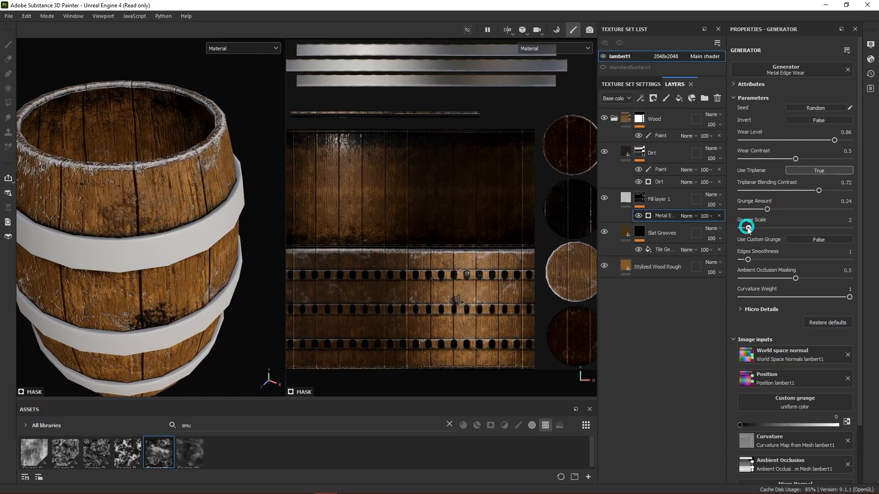
# - Set the generator's edges smoothness to 11.61, ambient occlusion masking to 0.33 and curvature weight to 0.45
pyautogui.click(805, 241)
pyautogui.click(773, 260)
pyautogui.moveTo(748, 260); pyautogui.dragTo(819, 269)
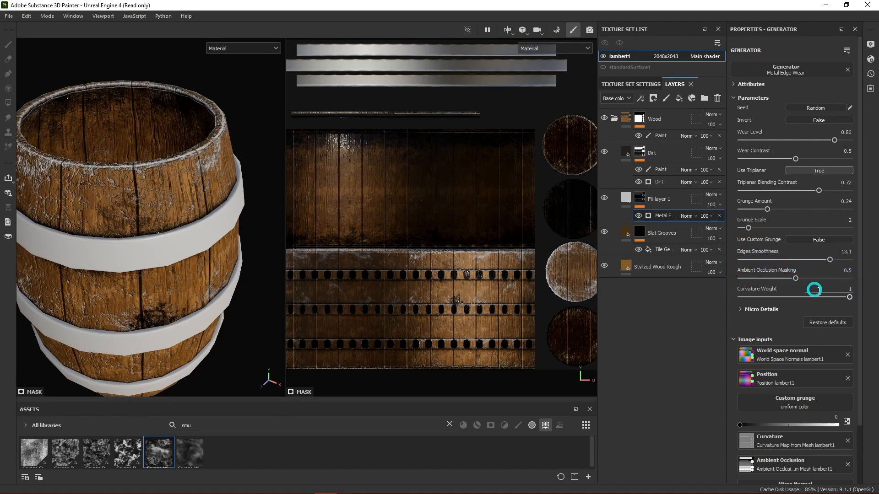
pyautogui.moveTo(850, 300); pyautogui.dragTo(784, 299)
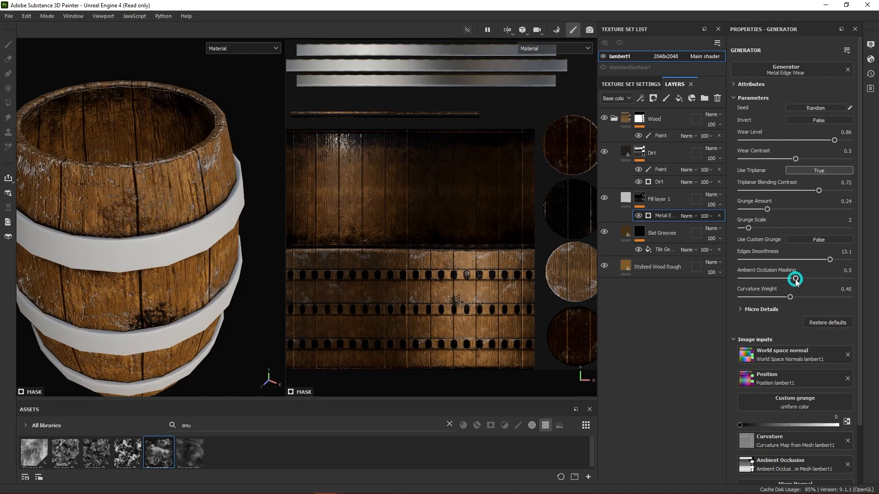
pyautogui.moveTo(795, 281); pyautogui.dragTo(772, 283)
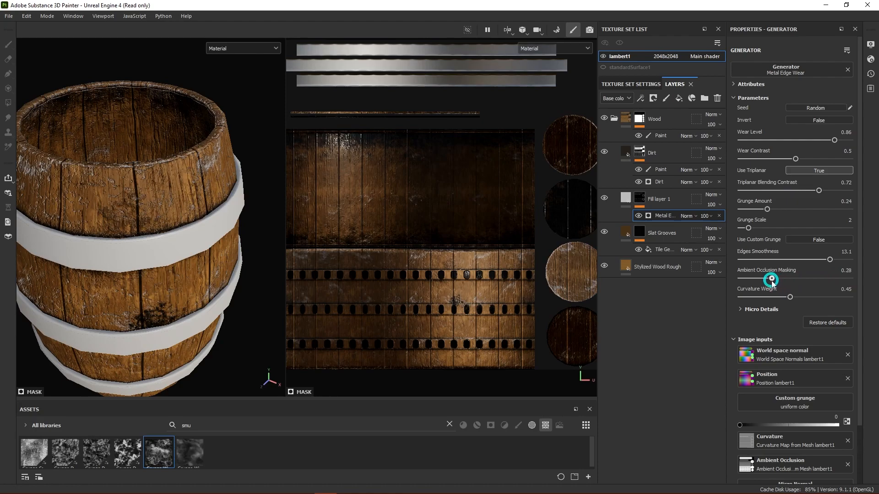
pyautogui.moveTo(832, 259)
pyautogui.mouseDown()
pyautogui.moveTo(850, 257)
pyautogui.moveTo(760, 262)
pyautogui.moveTo(820, 267)
pyautogui.mouseUp()
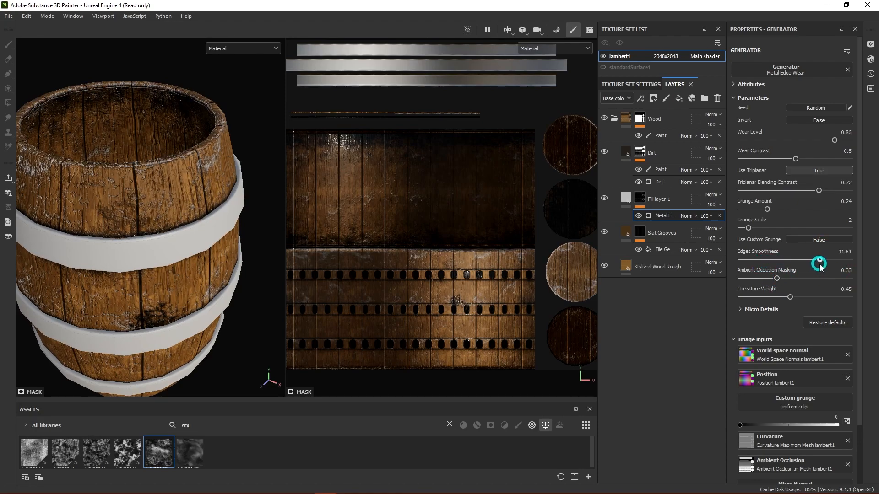
# - Enlarge the asset library, clear its search, show only materials, and apply Stylized Wood Plain to the edge-wear fill layer
pyautogui.keyDown('alt'); pyautogui.moveTo(241, 249); pyautogui.dragTo(121, 264); pyautogui.keyUp('alt')
pyautogui.keyDown('alt'); pyautogui.moveTo(186, 239); pyautogui.dragTo(148, 234, button='middle'); pyautogui.keyUp('alt')
pyautogui.click(627, 201)
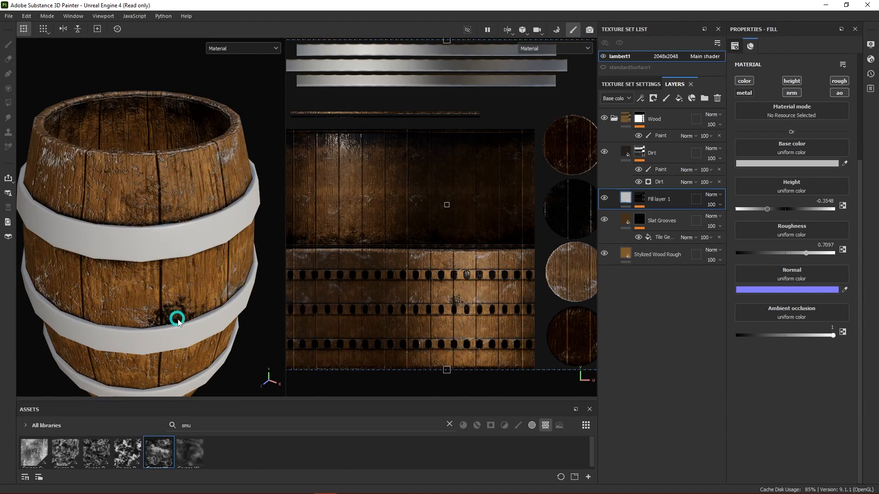
pyautogui.moveTo(448, 400); pyautogui.dragTo(435, 280)
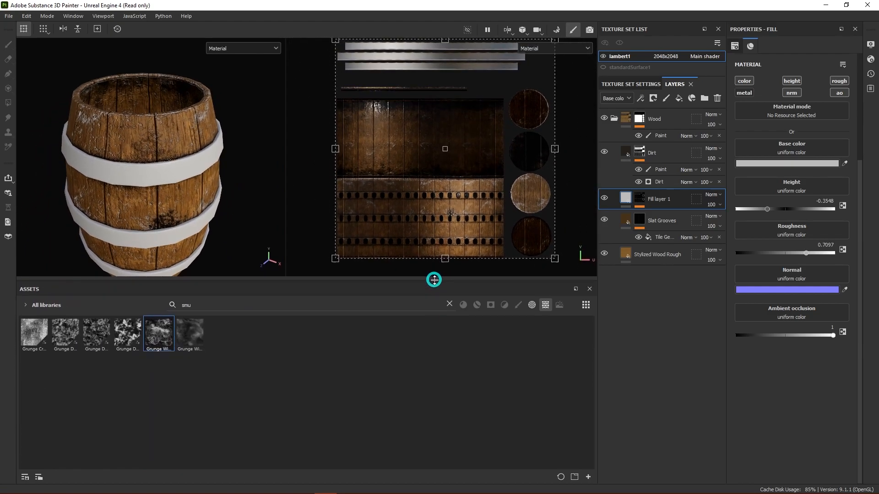
pyautogui.click(448, 305)
pyautogui.click(466, 307)
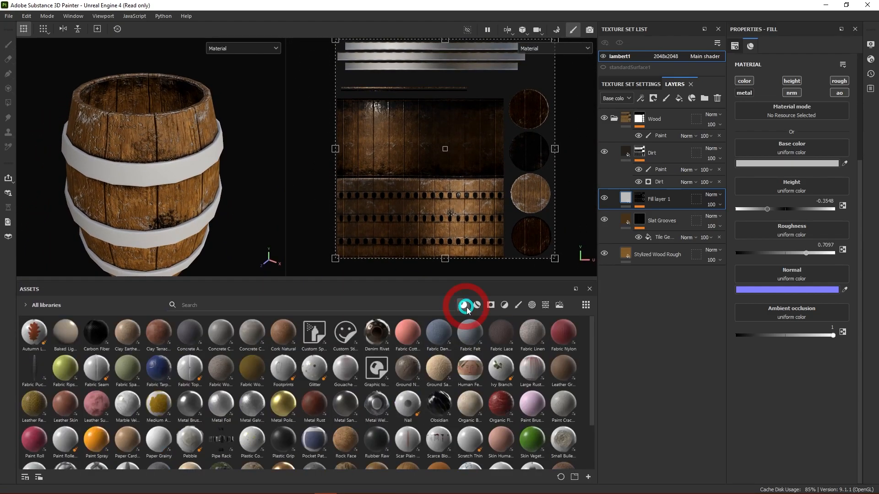
pyautogui.scroll(-3, 352, 390)
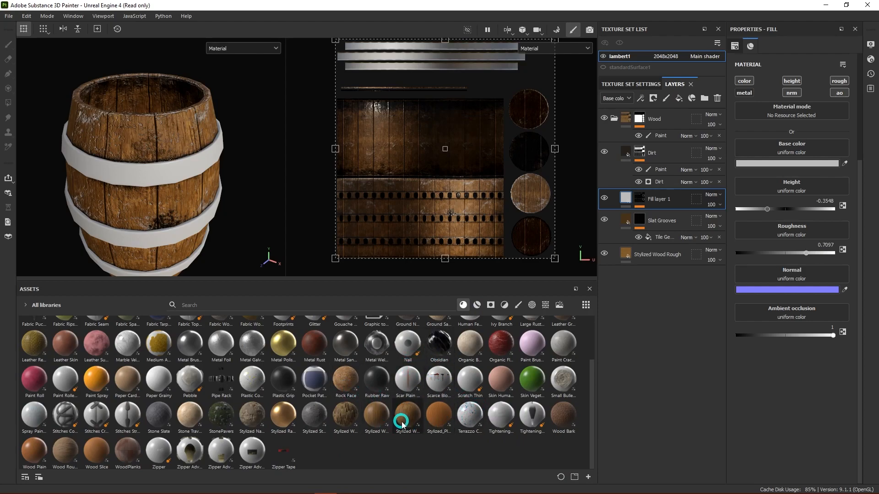
pyautogui.moveTo(402, 424)
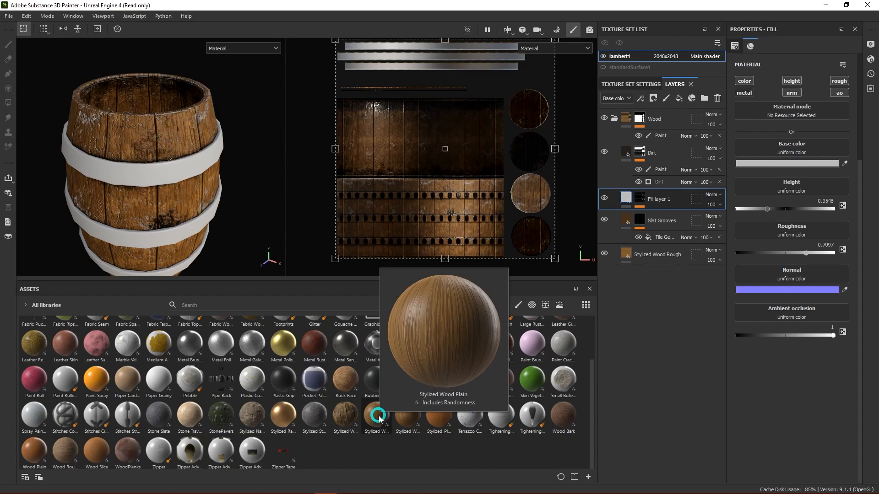
pyautogui.click(379, 419)
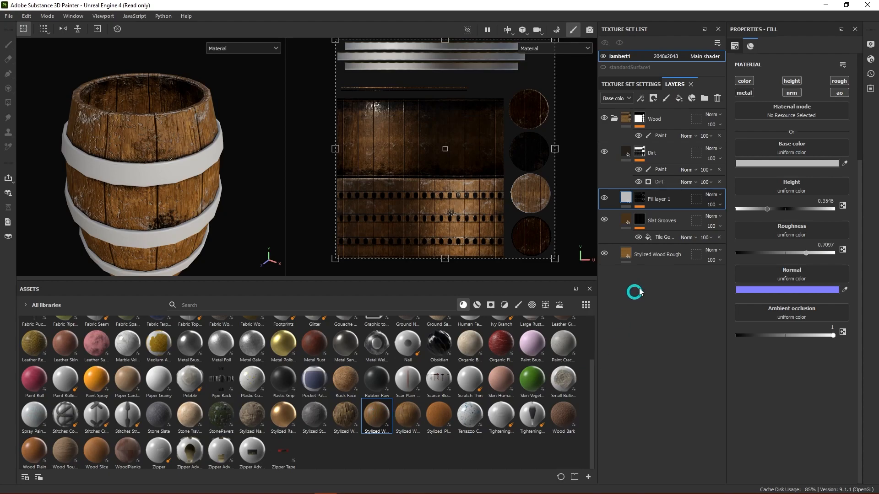
# - Replace the material of the base Stylized Wood Rough layer with Stylized Wood Plain
pyautogui.click(649, 258)
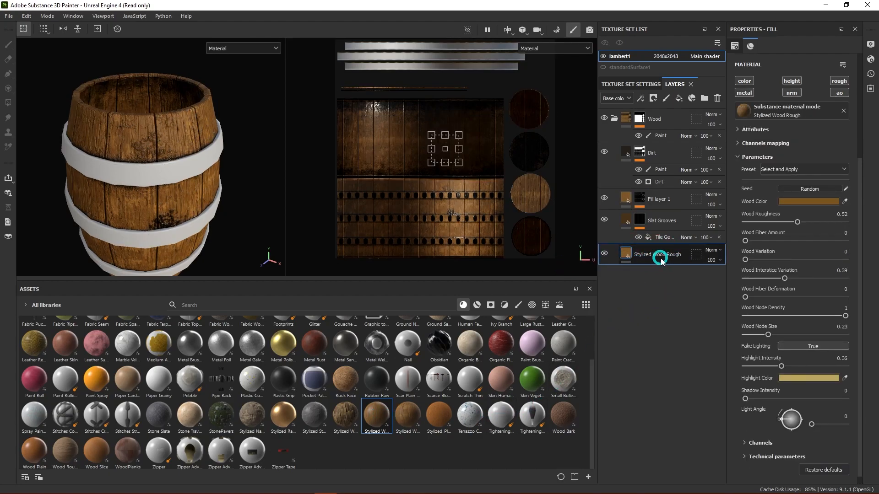
pyautogui.scroll(5, 806, 270)
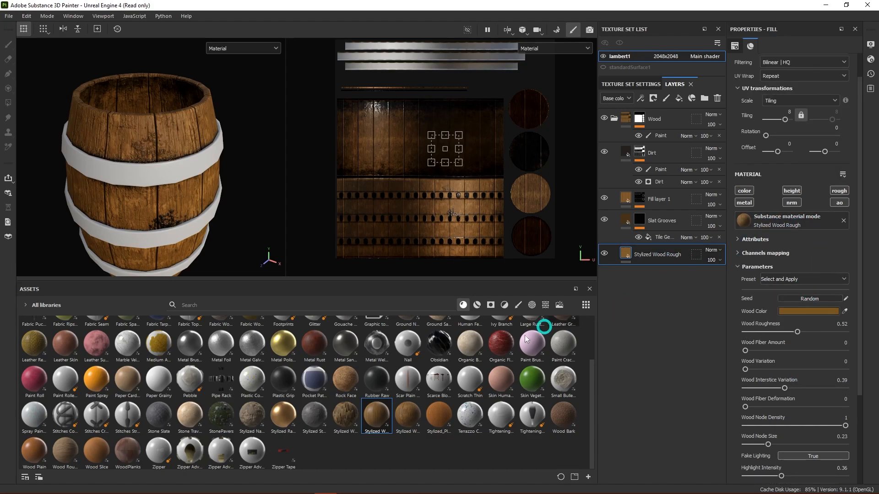
pyautogui.moveTo(373, 416); pyautogui.dragTo(779, 229)
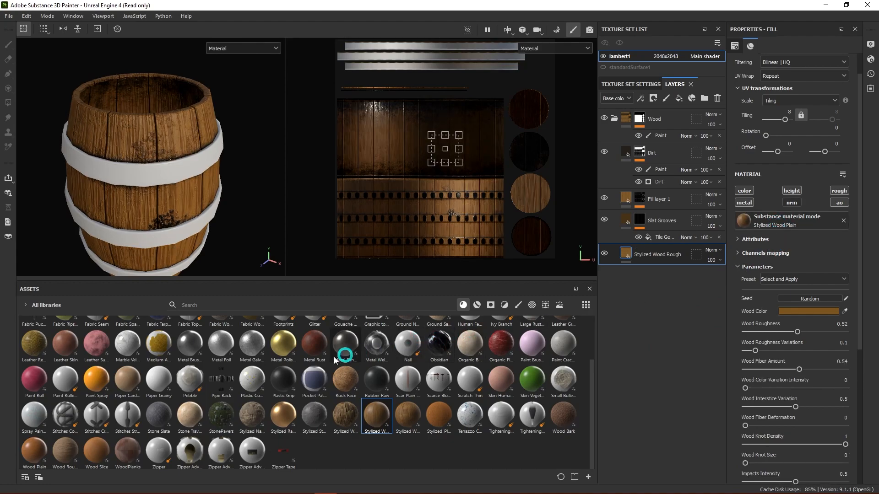
# - Check the new grain around the barrel and set the base layer's wood roughness to 0.4 and wood roughness variations to 0.33
pyautogui.scroll(2, 225, 188)
pyautogui.scroll(1, 226, 189)
pyautogui.keyDown('alt'); pyautogui.moveTo(198, 218); pyautogui.dragTo(232, 204); pyautogui.keyUp('alt')
pyautogui.scroll(-4, 213, 205)
pyautogui.keyDown('alt'); pyautogui.moveTo(218, 207); pyautogui.dragTo(265, 163, button='middle'); pyautogui.keyUp('alt')
pyautogui.keyDown('alt'); pyautogui.moveTo(265, 163); pyautogui.dragTo(198, 213); pyautogui.keyUp('alt')
pyautogui.scroll(5, 199, 212)
pyautogui.keyDown('alt'); pyautogui.moveTo(219, 159); pyautogui.dragTo(222, 204, button='middle'); pyautogui.keyUp('alt')
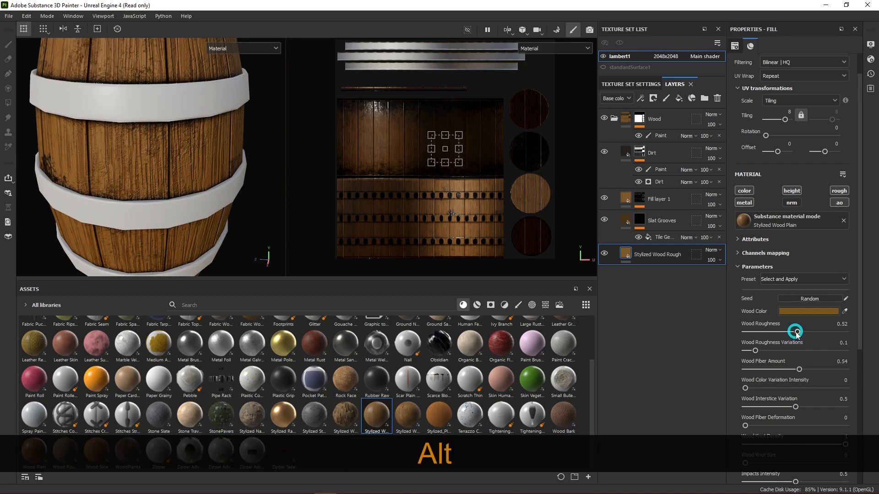
pyautogui.moveTo(798, 332); pyautogui.dragTo(778, 351)
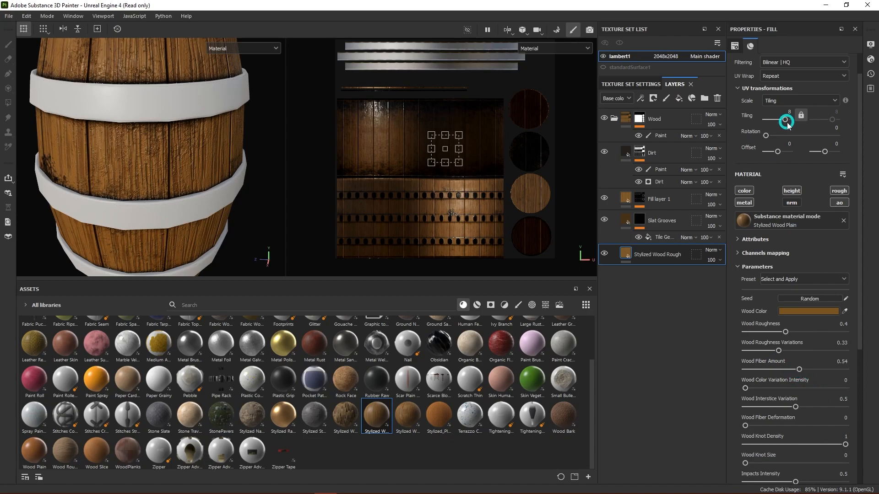
# - Try a different tiling on the base wood layer, undo it, and frame the whole barrel
pyautogui.moveTo(787, 125)
pyautogui.mouseDown()
pyautogui.moveTo(773, 122)
pyautogui.moveTo(790, 132)
pyautogui.mouseUp()
pyautogui.hotkey('ctrl', 'z')
pyautogui.press('f')
pyautogui.press('f')
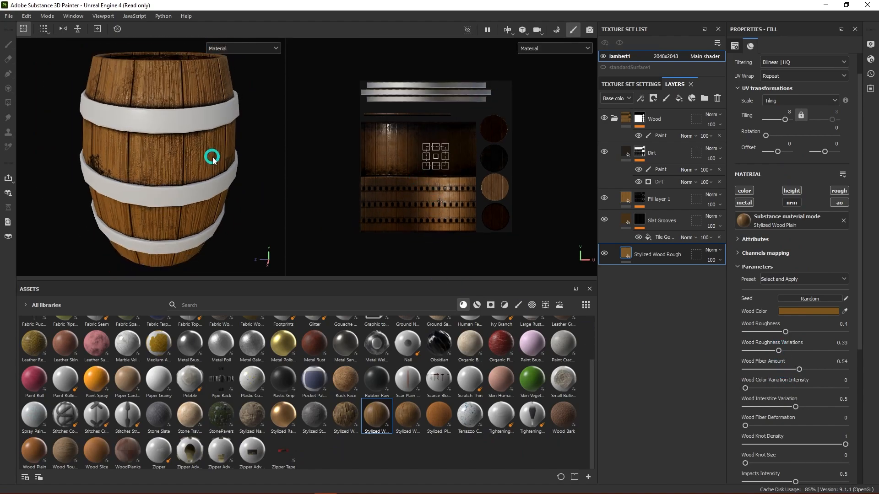
# - Try rotating the base wood texture by 90 degrees, comparing the grain direction, and reset the rotation to 0
pyautogui.moveTo(228, 172)
pyautogui.keyDown('alt'); pyautogui.mouseDown()
pyautogui.moveTo(252, 122)
pyautogui.moveTo(236, 172)
pyautogui.moveTo(245, 170)
pyautogui.moveTo(239, 165)
pyautogui.mouseUp(); pyautogui.keyUp('alt')
pyautogui.scroll(1, 185, 175)
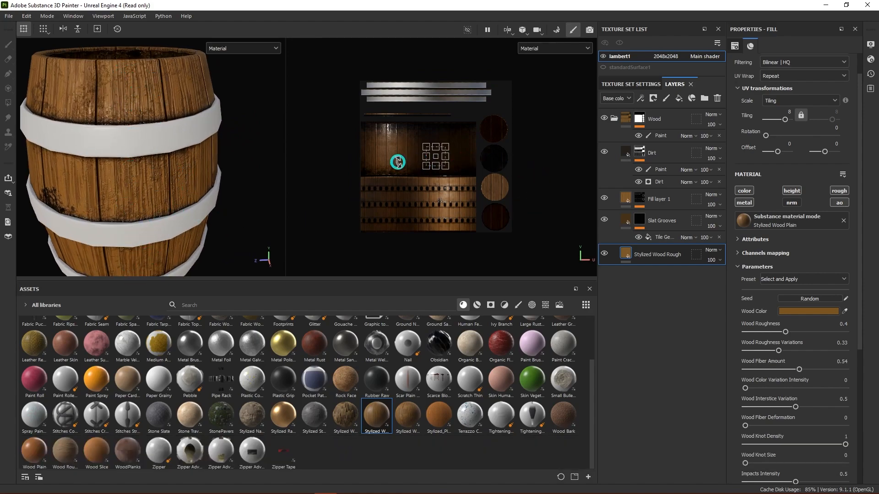
pyautogui.scroll(1, 438, 166)
pyautogui.scroll(1, 437, 166)
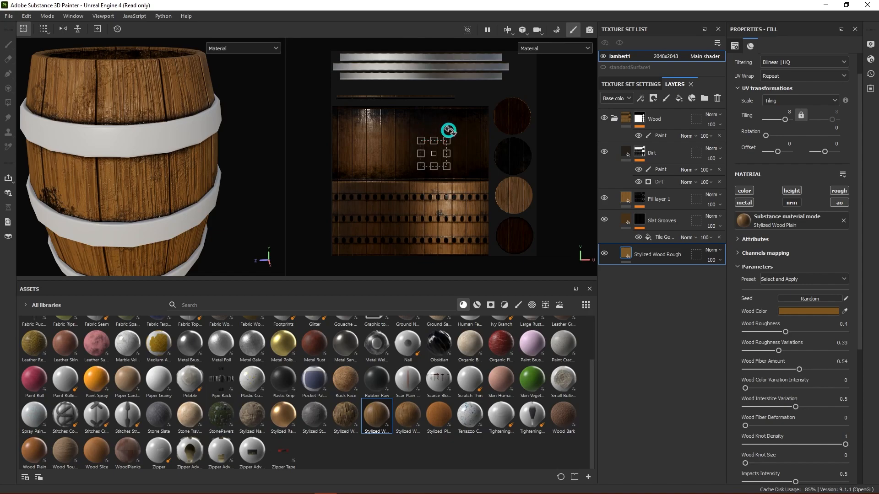
pyautogui.moveTo(452, 132)
pyautogui.mouseDown()
pyautogui.moveTo(460, 160)
pyautogui.moveTo(447, 180)
pyautogui.moveTo(461, 176)
pyautogui.moveTo(471, 153)
pyautogui.moveTo(456, 130)
pyautogui.moveTo(468, 175)
pyautogui.moveTo(474, 147)
pyautogui.moveTo(453, 125)
pyautogui.moveTo(475, 138)
pyautogui.moveTo(473, 179)
pyautogui.moveTo(473, 153)
pyautogui.moveTo(456, 132)
pyautogui.mouseUp()
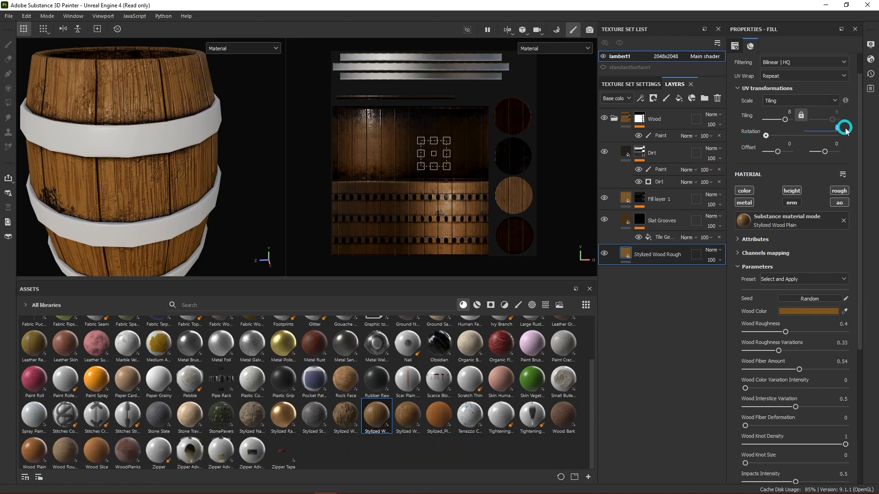
pyautogui.write('90')
pyautogui.press('Return')
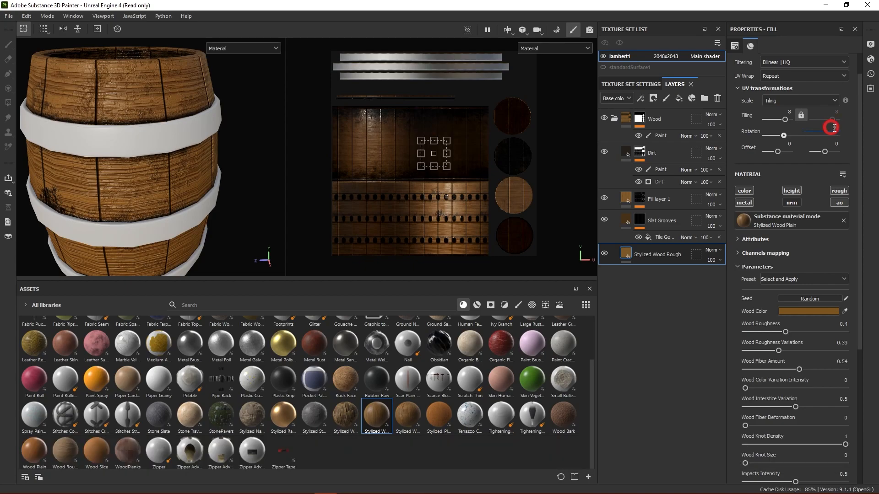
pyautogui.write('0')
pyautogui.press('Return')
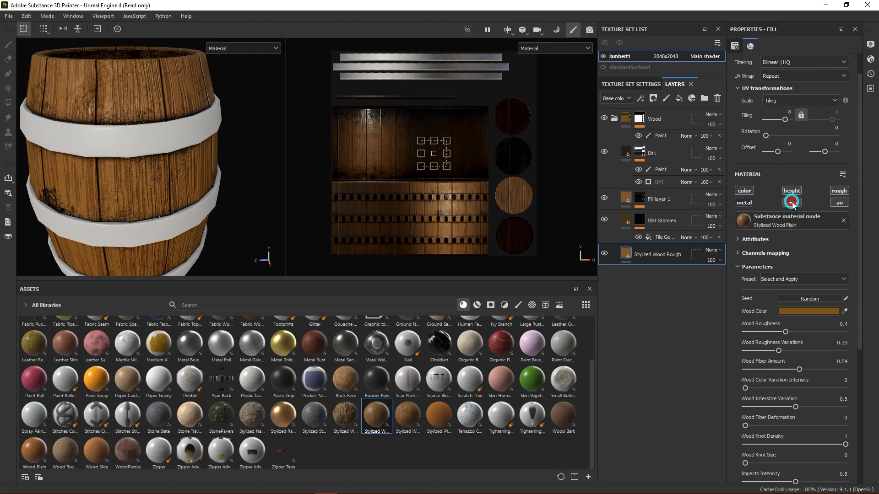
# - Set the base layer's wood fiber deformation to 0.53, wood color variation intensity to 0.6 and wood fiber amount to 0.21
pyautogui.scroll(-3, 803, 325)
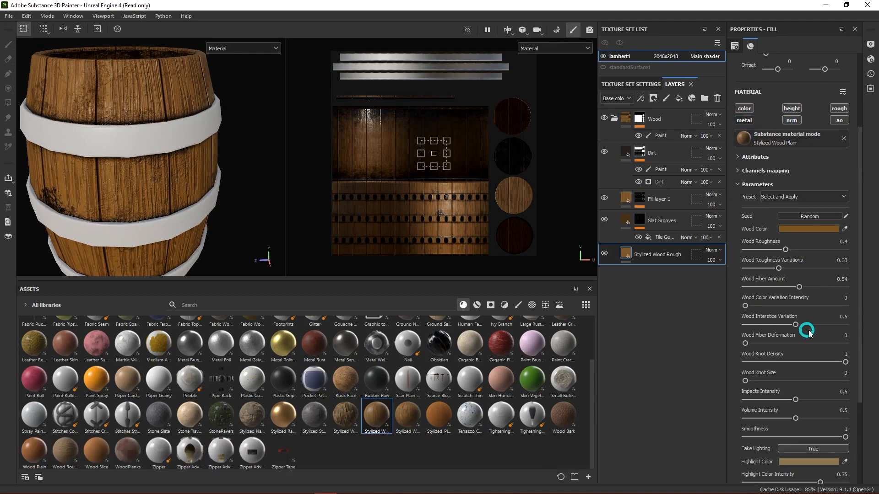
pyautogui.moveTo(745, 343)
pyautogui.mouseDown()
pyautogui.moveTo(849, 343)
pyautogui.moveTo(810, 342)
pyautogui.mouseUp()
pyautogui.moveTo(745, 306); pyautogui.dragTo(804, 320)
pyautogui.moveTo(799, 287); pyautogui.dragTo(766, 288)
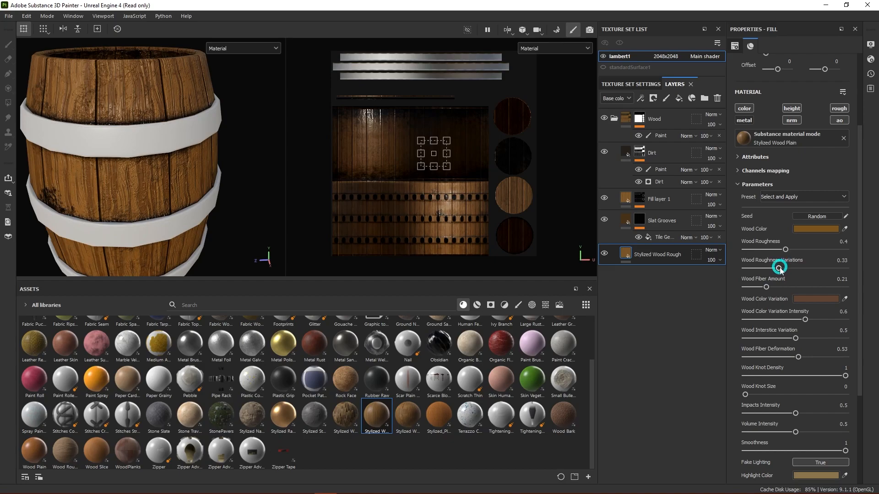
# - Set the base layer's wood roughness variations to 0.58 and wood roughness to 0.39
pyautogui.moveTo(781, 270); pyautogui.dragTo(804, 271)
pyautogui.click(785, 250)
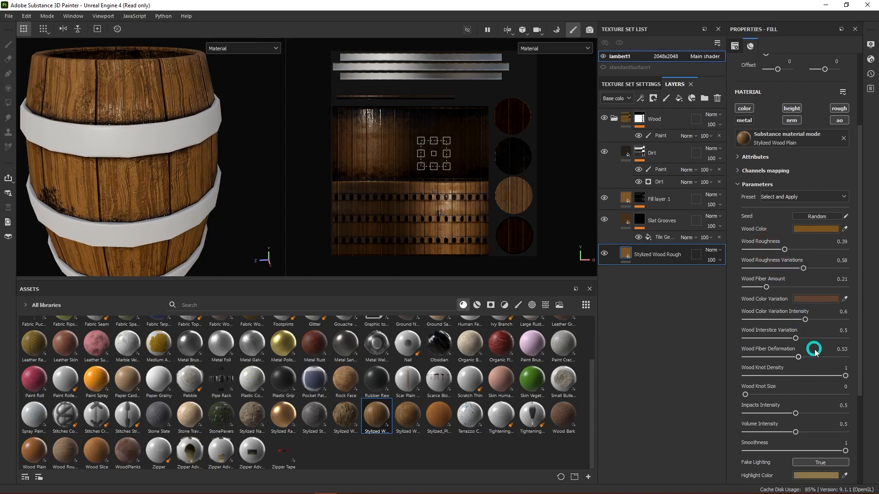
pyautogui.scroll(-2, 810, 344)
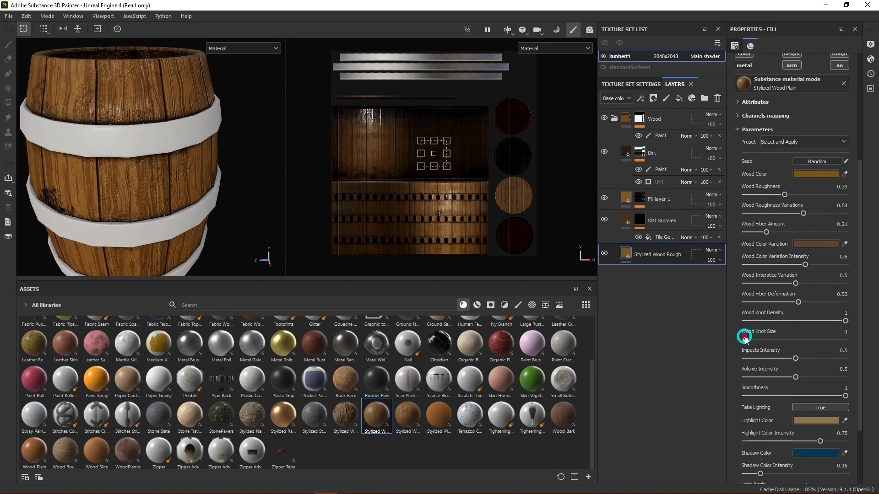
# - Set the base layer's wood knot size to 0.45, impacts intensity to 0.61 and shadow color intensity to 0.48
pyautogui.moveTo(763, 340); pyautogui.dragTo(794, 339)
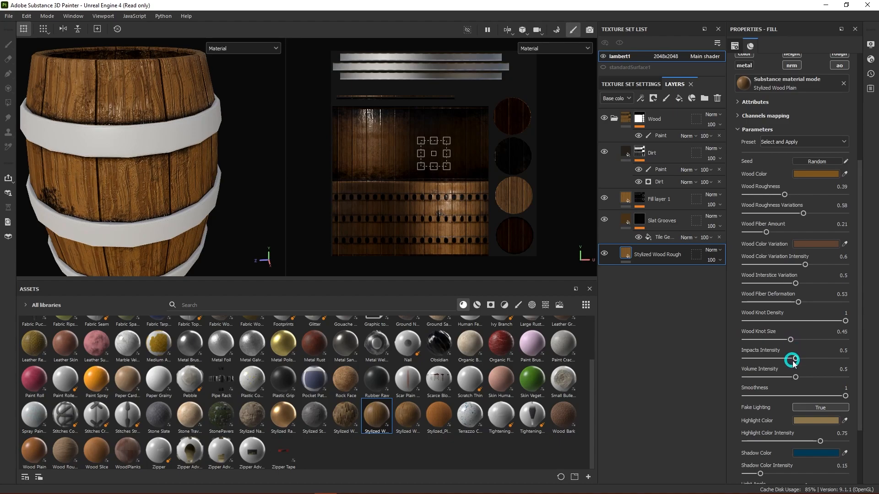
pyautogui.moveTo(796, 359); pyautogui.dragTo(817, 369)
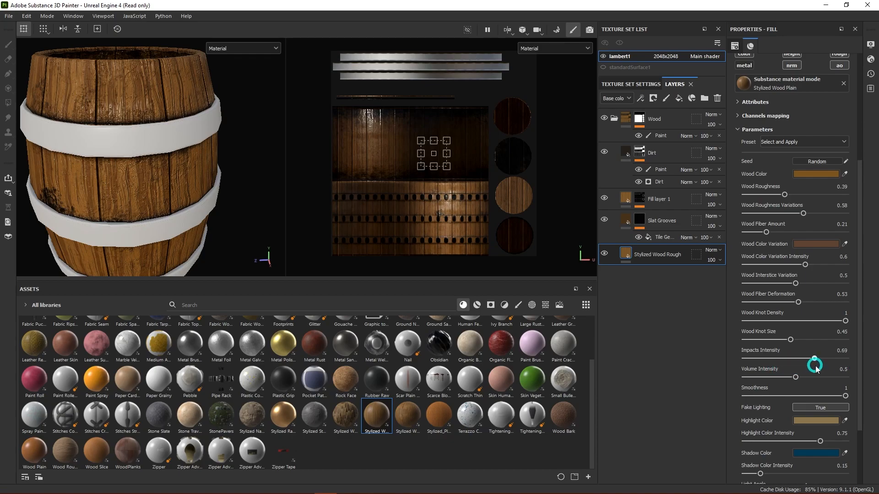
pyautogui.scroll(-3, 784, 394)
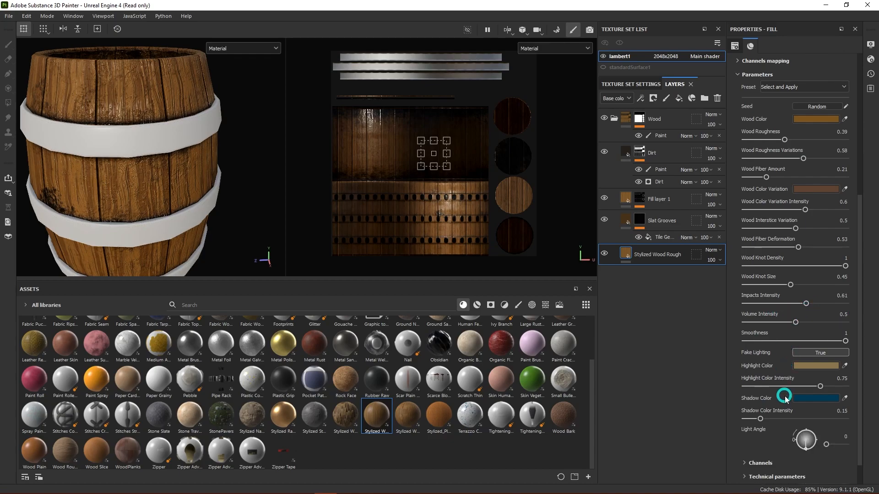
pyautogui.moveTo(759, 392); pyautogui.dragTo(792, 391)
# - Set the base layer's wood roughness to 0.62 and wood roughness variations to 0.16, checking the barrel under a different light angle
pyautogui.moveTo(204, 170)
pyautogui.keyDown('alt'); pyautogui.mouseDown(button='middle')
pyautogui.moveTo(235, 186)
pyautogui.moveTo(226, 206)
pyautogui.moveTo(130, 193)
pyautogui.moveTo(279, 194)
pyautogui.moveTo(219, 163)
pyautogui.moveTo(215, 175)
pyautogui.mouseUp(button='middle'); pyautogui.keyUp('alt')
pyautogui.moveTo(212, 200)
pyautogui.keyDown('shift'); pyautogui.mouseDown(button='right')
pyautogui.moveTo(192, 183)
pyautogui.moveTo(124, 180)
pyautogui.moveTo(138, 183)
pyautogui.mouseUp(button='right'); pyautogui.keyUp('shift')
pyautogui.keyDown('alt'); pyautogui.moveTo(151, 179); pyautogui.dragTo(214, 186, button='middle'); pyautogui.keyUp('alt')
pyautogui.keyDown('alt'); pyautogui.moveTo(213, 186); pyautogui.dragTo(226, 196, button='right'); pyautogui.keyUp('alt')
pyautogui.keyDown('alt'); pyautogui.moveTo(226, 196); pyautogui.dragTo(212, 180, button='middle'); pyautogui.keyUp('alt')
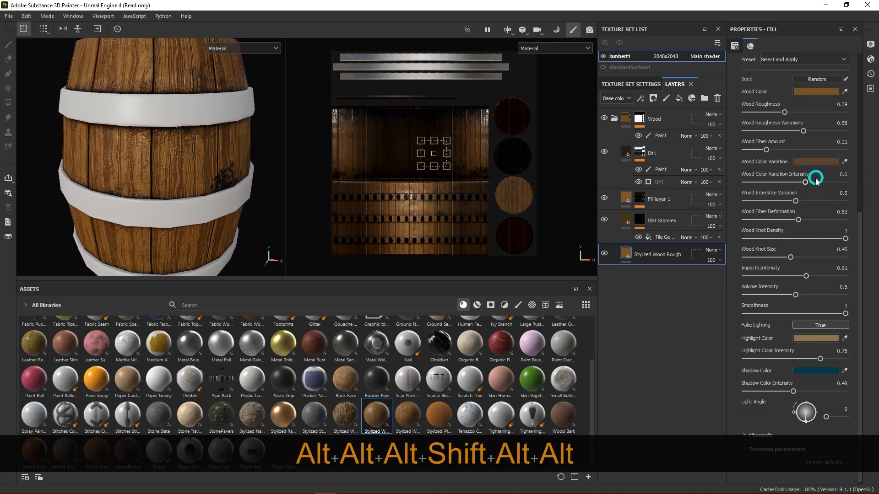
pyautogui.scroll(3, 792, 201)
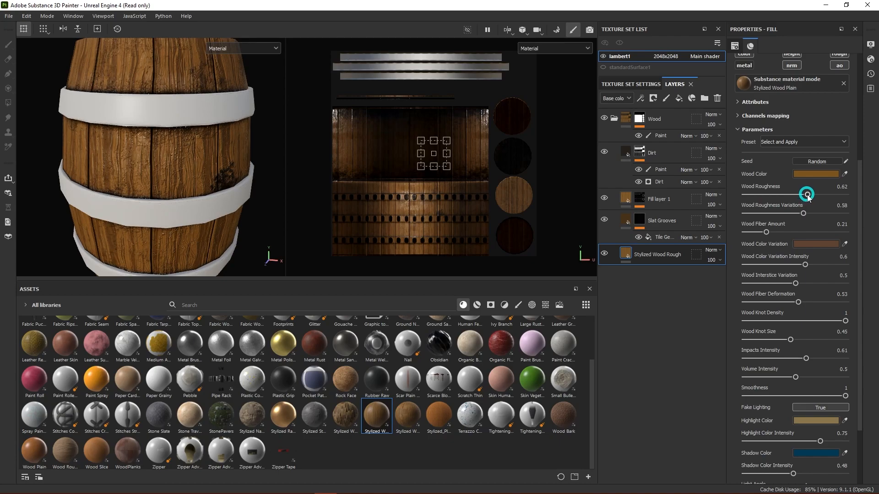
pyautogui.click(803, 213)
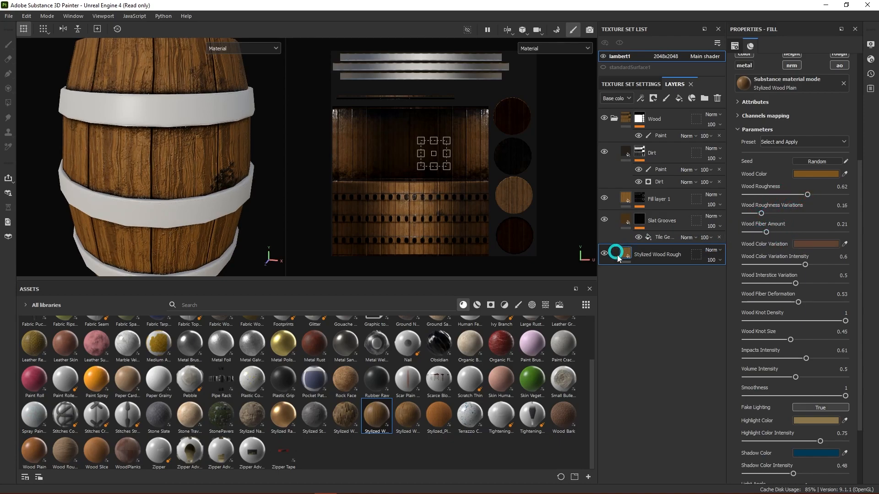
# - Shrink the asset shelf to enlarge the viewports and inspect the wood surface around the barrel
pyautogui.keyDown('alt'); pyautogui.moveTo(249, 220); pyautogui.dragTo(255, 284); pyautogui.keyUp('alt')
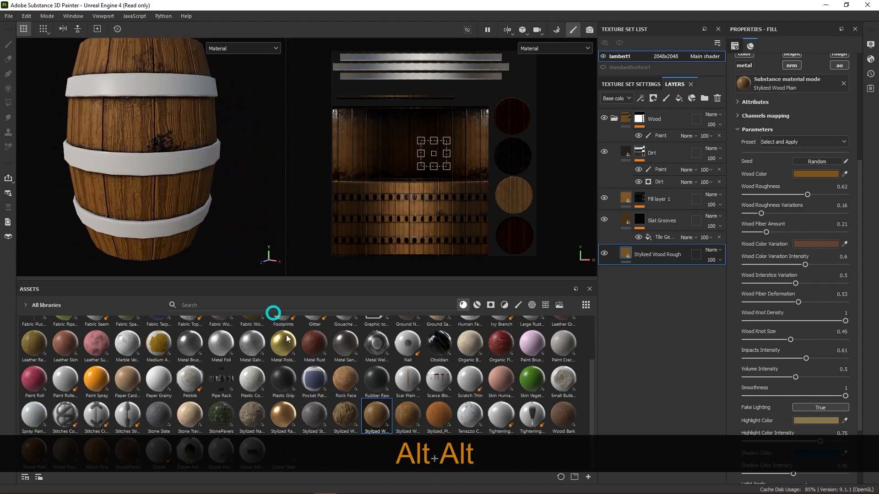
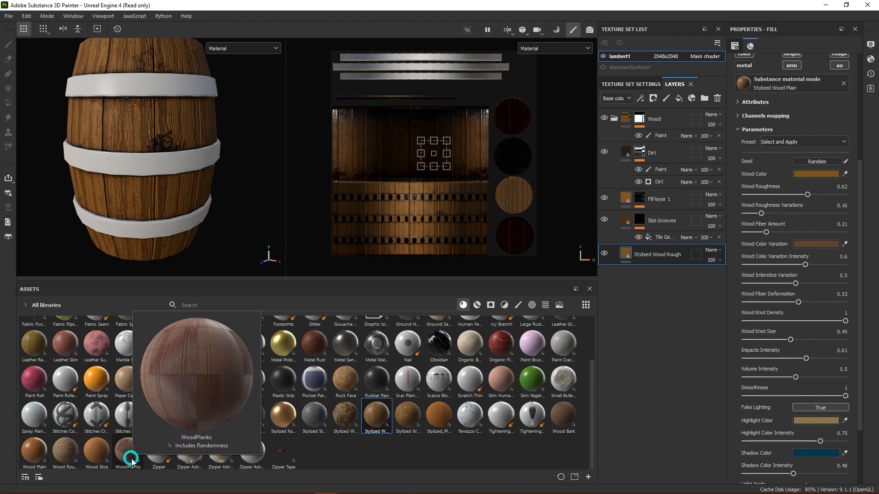
pyautogui.keyDown('alt'); pyautogui.moveTo(276, 155); pyautogui.dragTo(266, 136); pyautogui.keyUp('alt')
pyautogui.moveTo(266, 136)
pyautogui.keyDown('alt'); pyautogui.mouseDown(button='middle')
pyautogui.moveTo(263, 159)
pyautogui.moveTo(264, 142)
pyautogui.mouseUp(button='middle'); pyautogui.keyUp('alt')
pyautogui.moveTo(264, 153)
pyautogui.keyDown('alt'); pyautogui.mouseDown()
pyautogui.moveTo(269, 175)
pyautogui.moveTo(260, 166)
pyautogui.mouseUp(); pyautogui.keyUp('alt')
pyautogui.moveTo(556, 281); pyautogui.dragTo(554, 401)
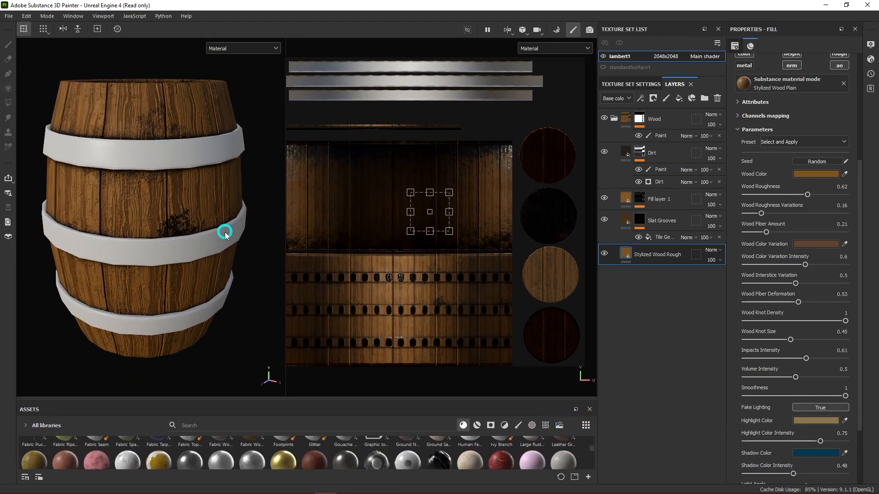
pyautogui.keyDown('alt'); pyautogui.moveTo(155, 259); pyautogui.dragTo(205, 269); pyautogui.keyUp('alt')
# - Review the base wood material's technical parameters and channels, and set its Metallic channel to False
pyautogui.scroll(-4, 787, 204)
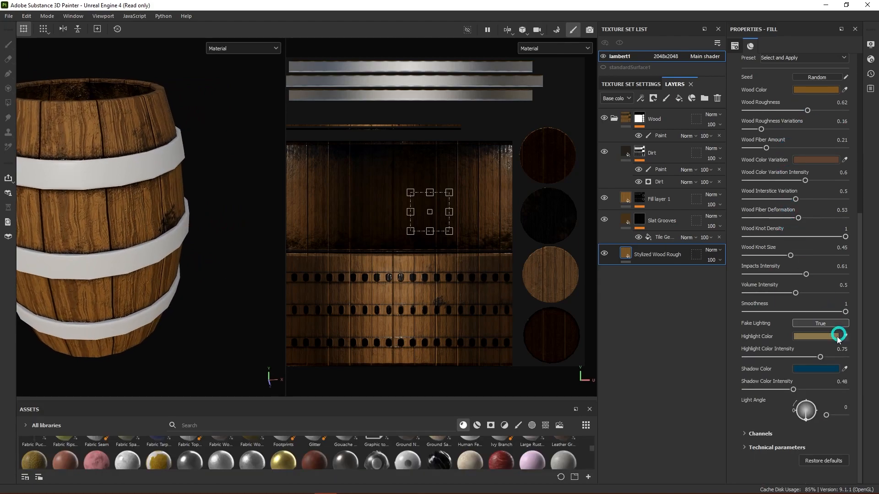
pyautogui.click(752, 446)
pyautogui.scroll(-5, 791, 391)
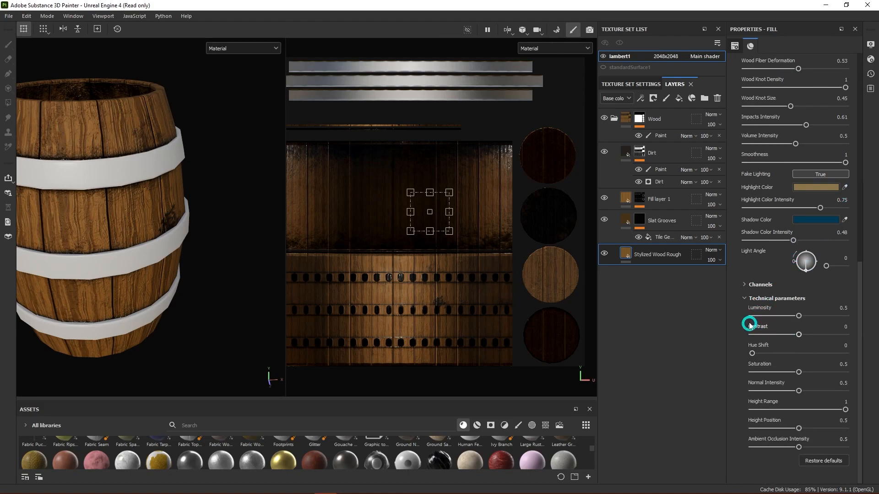
pyautogui.click(744, 284)
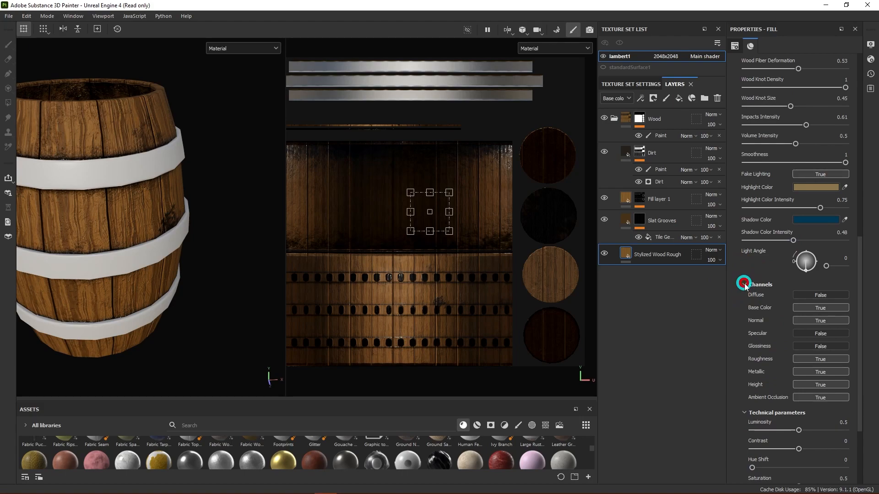
pyautogui.click(744, 284)
pyautogui.scroll(10, 795, 270)
pyautogui.scroll(-9, 796, 298)
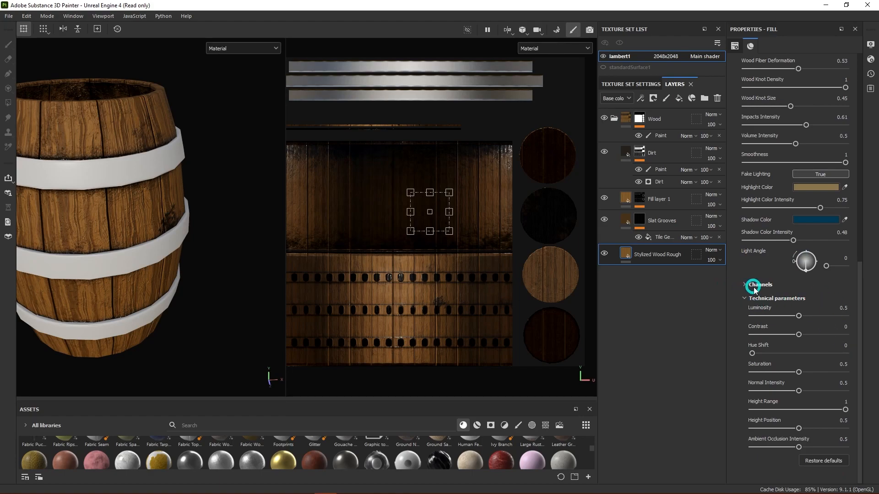
pyautogui.click(751, 287)
pyautogui.scroll(-3, 785, 331)
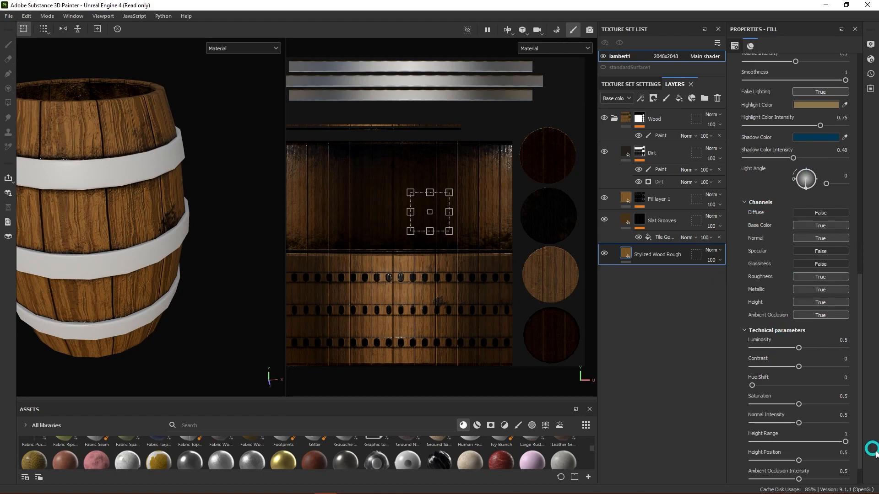
pyautogui.click(844, 295)
pyautogui.click(836, 291)
pyautogui.click(786, 225)
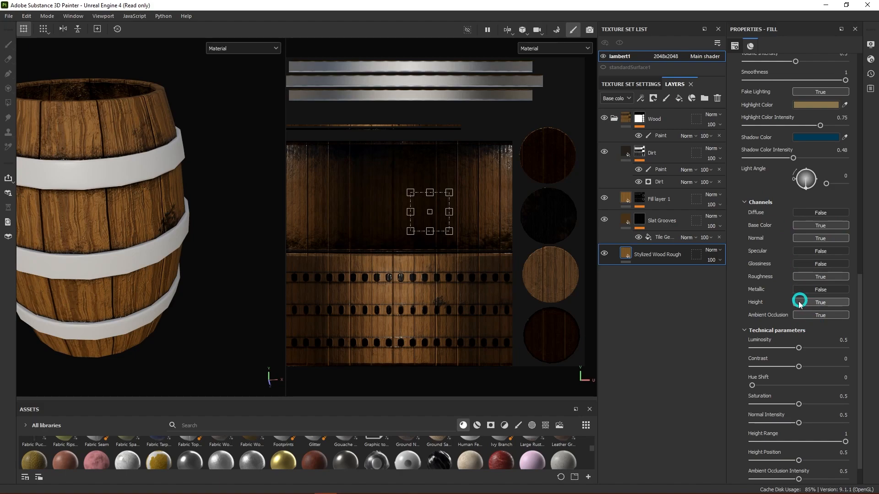
pyautogui.click(745, 202)
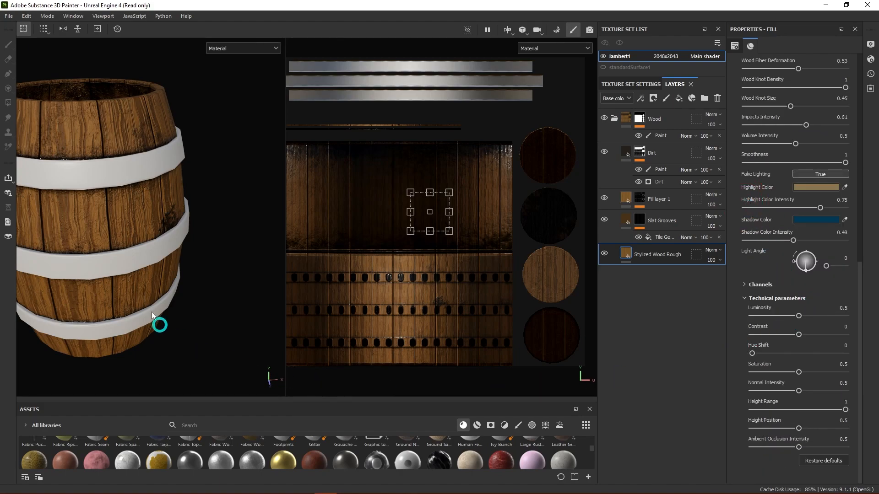
# - Compare the barrel with the Dirt layer's Paint effect hidden and shown
pyautogui.keyDown('alt'); pyautogui.moveTo(160, 252); pyautogui.dragTo(215, 253, button='middle'); pyautogui.keyUp('alt')
pyautogui.keyDown('alt'); pyautogui.moveTo(216, 254); pyautogui.dragTo(218, 263, button='right'); pyautogui.keyUp('alt')
pyautogui.keyDown('alt'); pyautogui.moveTo(218, 263); pyautogui.dragTo(130, 236); pyautogui.keyUp('alt')
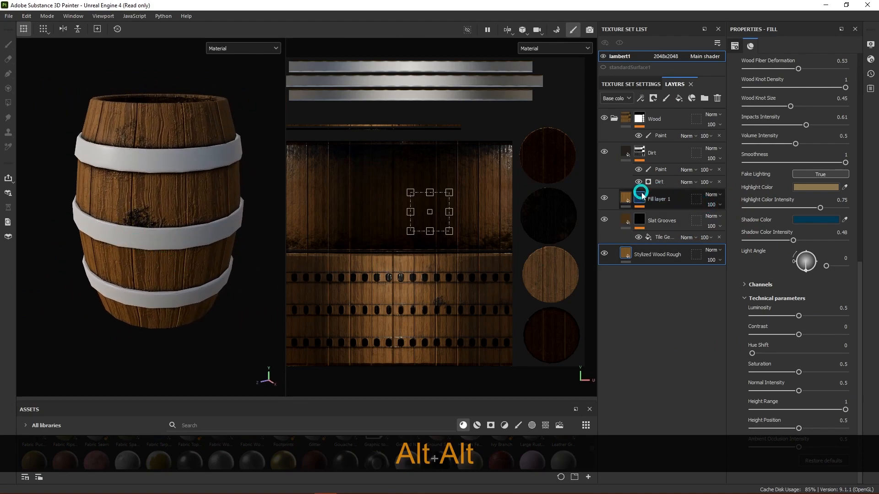
pyautogui.click(664, 182)
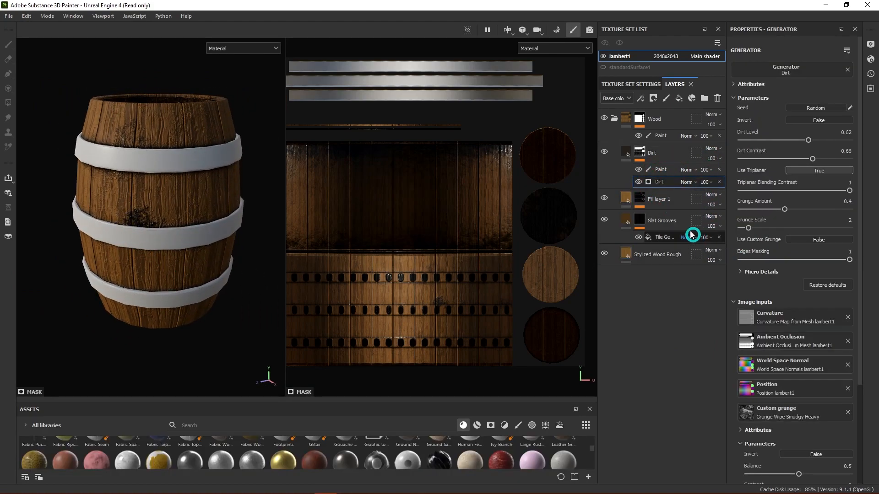
pyautogui.click(660, 170)
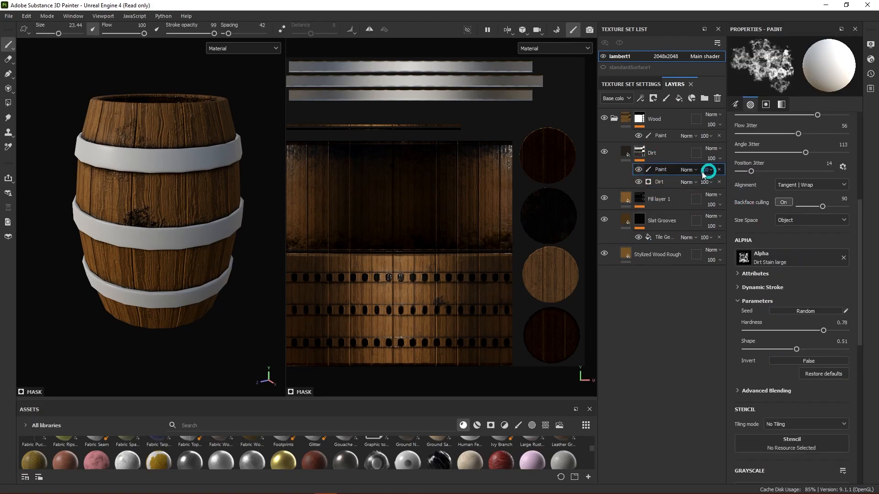
pyautogui.click(638, 170)
pyautogui.moveTo(132, 255)
pyautogui.keyDown('alt'); pyautogui.mouseDown()
pyautogui.moveTo(214, 326)
pyautogui.moveTo(176, 235)
pyautogui.mouseUp(); pyautogui.keyUp('alt')
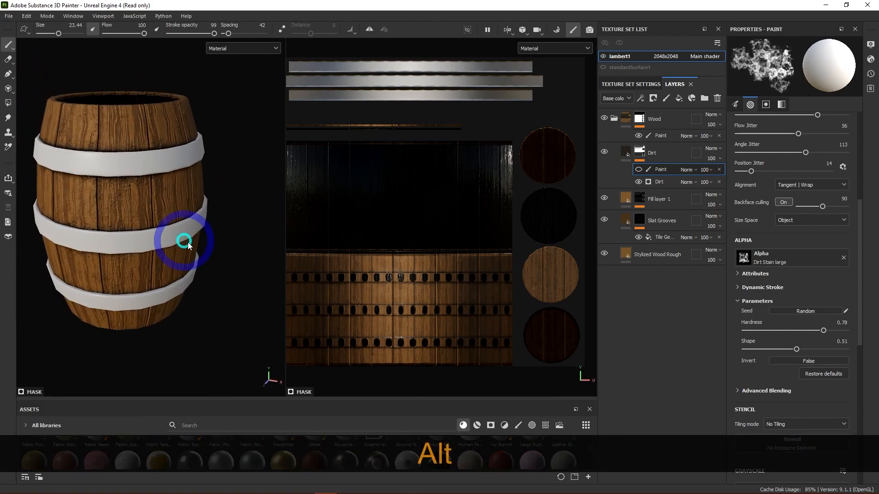
pyautogui.click(638, 170)
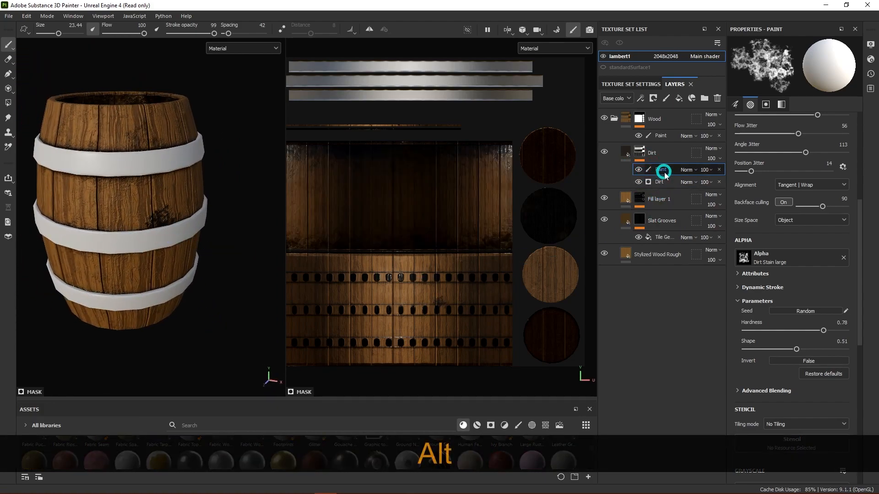
# - Paint black on the Dirt mask with the Dirt Stain large brush to remove the heavy stains around the barrel
pyautogui.keyDown('alt'); pyautogui.moveTo(161, 210); pyautogui.dragTo(163, 218, button='right'); pyautogui.keyUp('alt')
pyautogui.press('x')
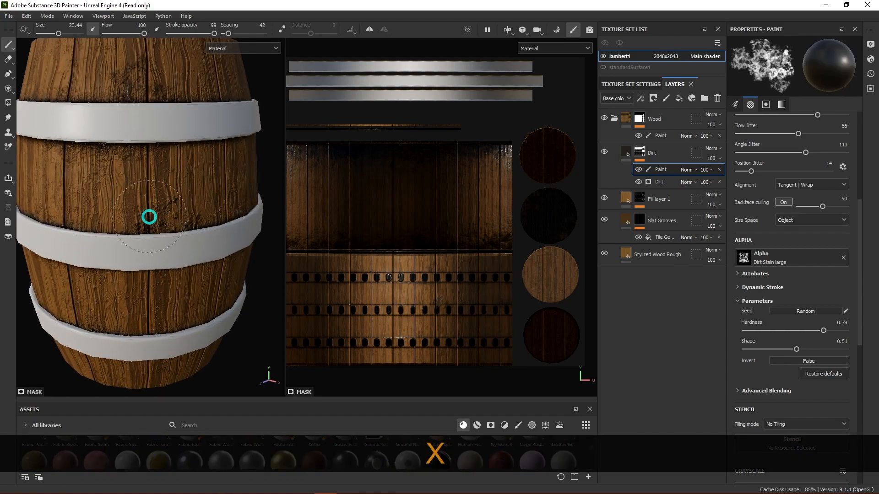
pyautogui.keyDown('alt'); pyautogui.moveTo(231, 178); pyautogui.dragTo(218, 179); pyautogui.keyUp('alt')
pyautogui.keyDown('alt'); pyautogui.moveTo(218, 178); pyautogui.dragTo(154, 226, button='middle'); pyautogui.keyUp('alt')
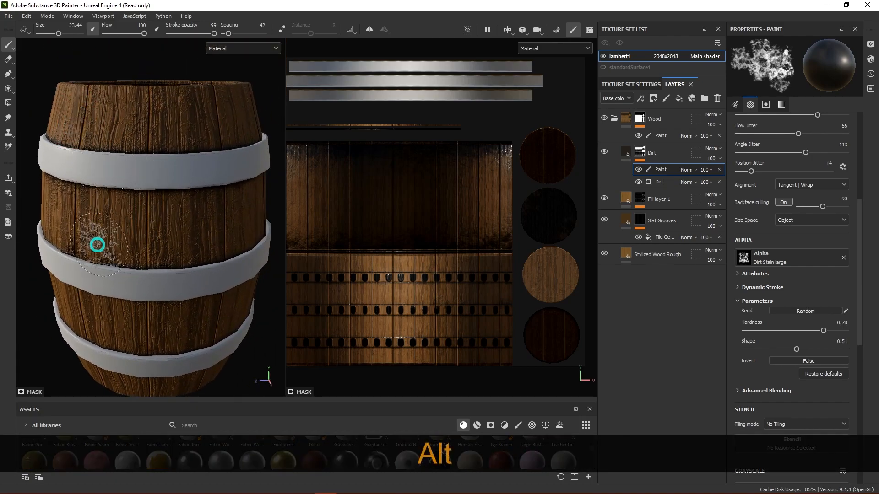
pyautogui.keyDown('alt'); pyautogui.moveTo(135, 257); pyautogui.dragTo(116, 248); pyautogui.keyUp('alt')
pyautogui.keyDown('alt'); pyautogui.moveTo(211, 238); pyautogui.dragTo(116, 181, button='middle'); pyautogui.keyUp('alt')
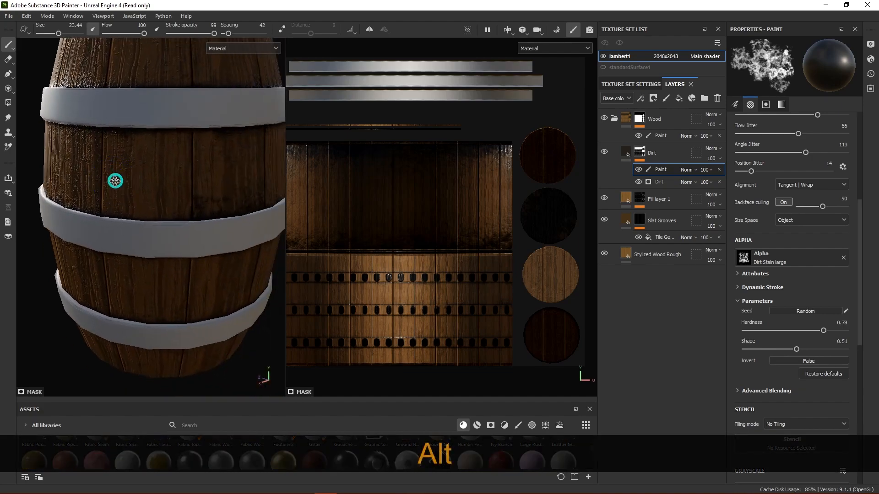
pyautogui.keyDown('alt'); pyautogui.moveTo(116, 180); pyautogui.dragTo(187, 223, button='right'); pyautogui.keyUp('alt')
pyautogui.keyDown('alt'); pyautogui.moveTo(176, 252); pyautogui.dragTo(165, 256); pyautogui.keyUp('alt')
pyautogui.moveTo(165, 255)
pyautogui.keyDown('shift'); pyautogui.mouseDown(button='right')
pyautogui.moveTo(173, 232)
pyautogui.moveTo(157, 231)
pyautogui.moveTo(167, 231)
pyautogui.mouseUp(button='right'); pyautogui.keyUp('shift')
pyautogui.keyDown('alt'); pyautogui.moveTo(119, 260); pyautogui.dragTo(134, 241); pyautogui.keyUp('alt')
pyautogui.keyDown('alt'); pyautogui.moveTo(133, 241); pyautogui.dragTo(153, 222, button='middle'); pyautogui.keyUp('alt')
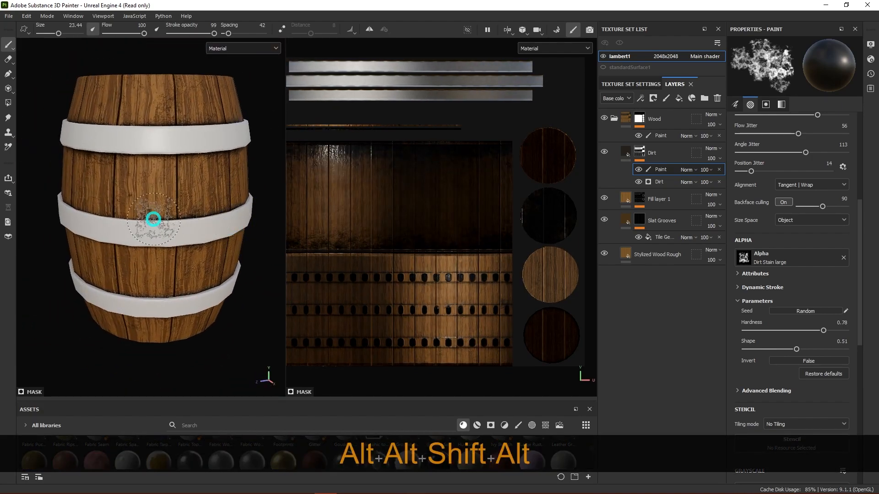
pyautogui.keyDown('alt'); pyautogui.moveTo(153, 222); pyautogui.dragTo(125, 238, button='right'); pyautogui.keyUp('alt')
pyautogui.moveTo(125, 238)
pyautogui.keyDown('alt'); pyautogui.mouseDown()
pyautogui.moveTo(158, 243)
pyautogui.moveTo(148, 228)
pyautogui.mouseUp(); pyautogui.keyUp('alt')
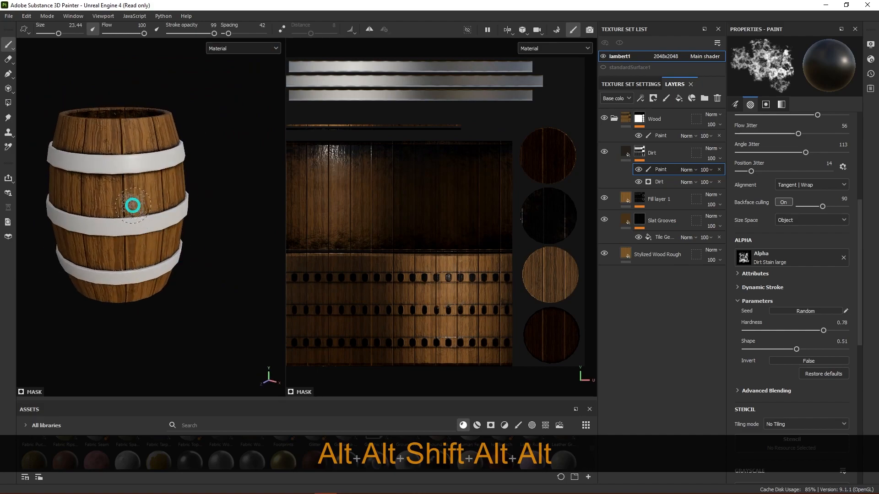
# - Switch the mask brush back to white, undo the strong test stain, and set flow to 69 and stroke opacity to 63
pyautogui.scroll(3, 138, 213)
pyautogui.press('x')
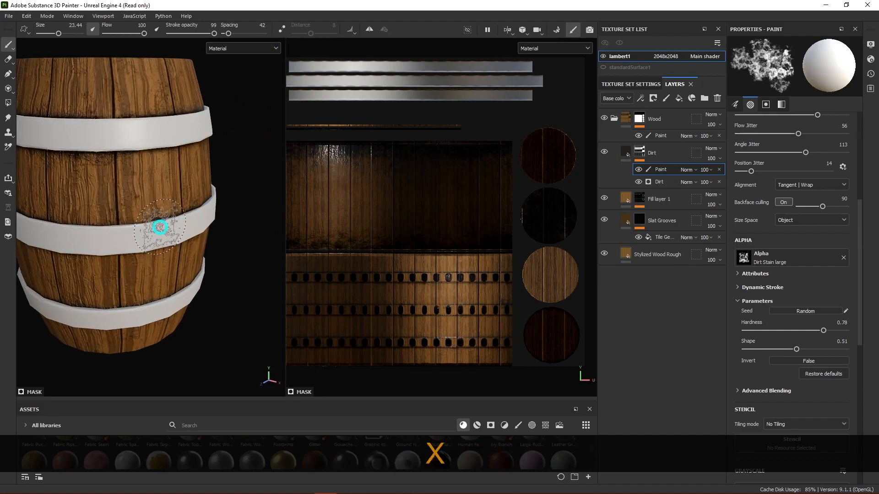
pyautogui.hotkey('ctrl', 'z')
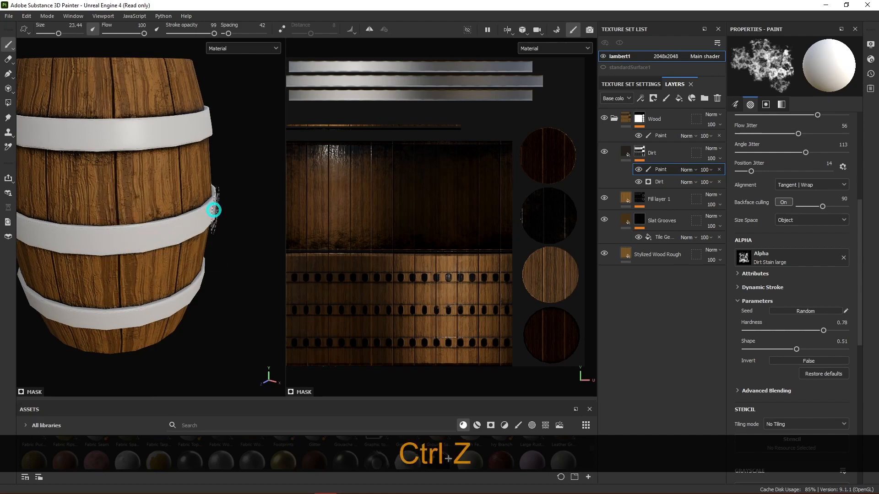
pyautogui.moveTo(144, 34); pyautogui.dragTo(132, 34)
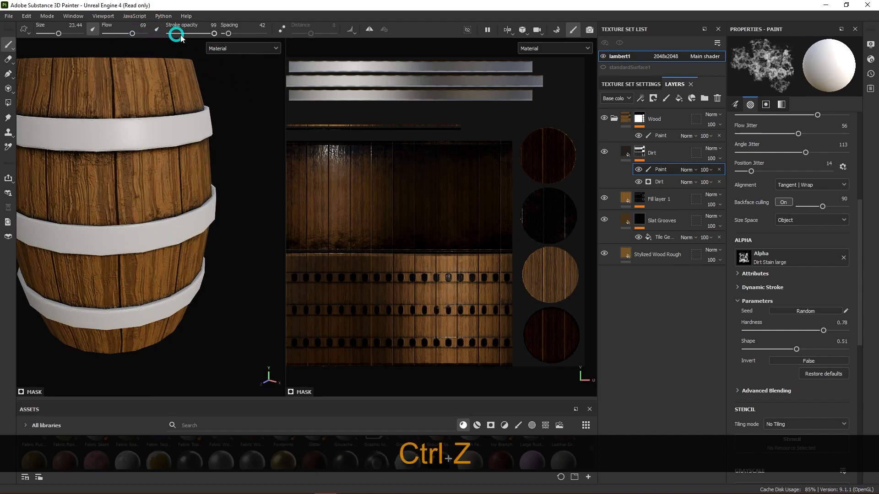
pyautogui.moveTo(212, 32); pyautogui.dragTo(198, 33)
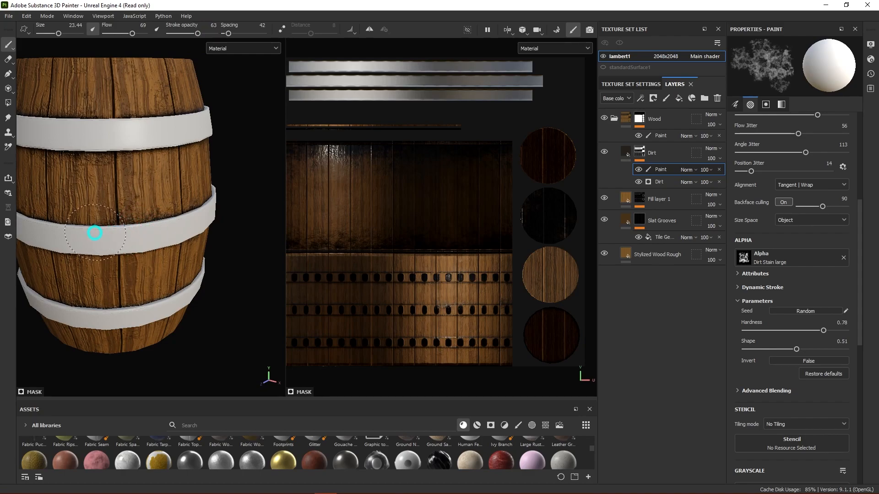
# - Paint softer dirt stains on the wood beside the hoops around the barrel
pyautogui.moveTo(231, 225)
pyautogui.keyDown('alt'); pyautogui.mouseDown()
pyautogui.moveTo(66, 226)
pyautogui.moveTo(124, 249)
pyautogui.moveTo(143, 226)
pyautogui.mouseUp(); pyautogui.keyUp('alt')
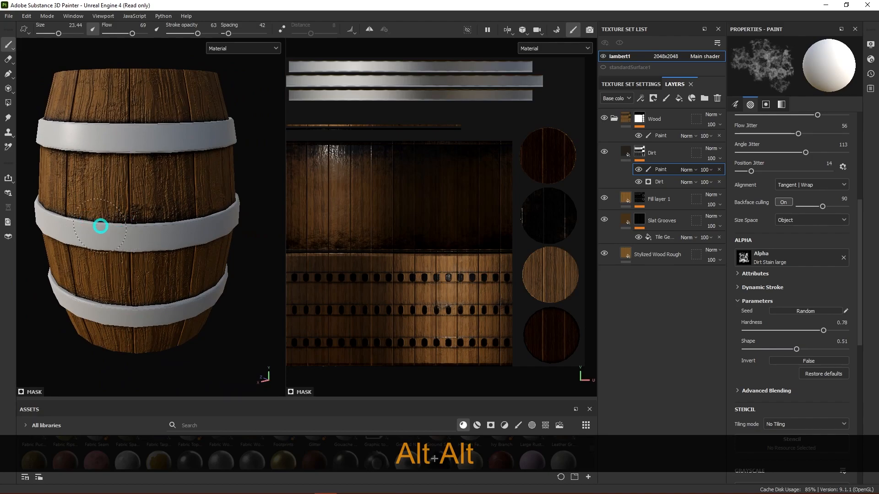
pyautogui.scroll(-2, 172, 243)
pyautogui.keyDown('alt'); pyautogui.moveTo(226, 271); pyautogui.dragTo(197, 263); pyautogui.keyUp('alt')
pyautogui.keyDown('alt'); pyautogui.moveTo(118, 243); pyautogui.dragTo(227, 242, button='middle'); pyautogui.keyUp('alt')
pyautogui.keyDown('shift'); pyautogui.moveTo(226, 241); pyautogui.dragTo(179, 208, button='right'); pyautogui.keyUp('shift')
pyautogui.moveTo(178, 208)
pyautogui.keyDown('alt'); pyautogui.mouseDown()
pyautogui.moveTo(150, 230)
pyautogui.moveTo(137, 200)
pyautogui.moveTo(184, 218)
pyautogui.mouseUp(); pyautogui.keyUp('alt')
pyautogui.moveTo(185, 218)
pyautogui.keyDown('shift'); pyautogui.mouseDown(button='right')
pyautogui.moveTo(163, 212)
pyautogui.moveTo(172, 214)
pyautogui.mouseUp(button='right'); pyautogui.keyUp('shift')
pyautogui.keyDown('alt'); pyautogui.moveTo(196, 257); pyautogui.dragTo(255, 261); pyautogui.keyUp('alt')
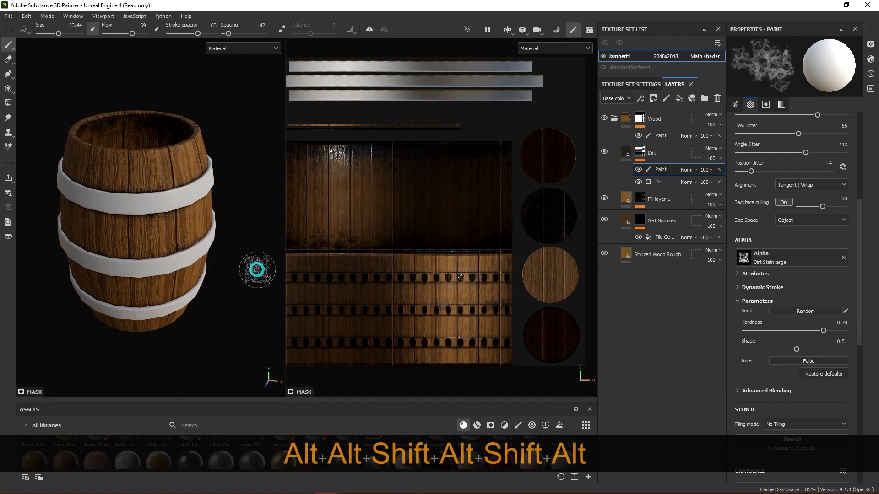
pyautogui.scroll(3, 163, 214)
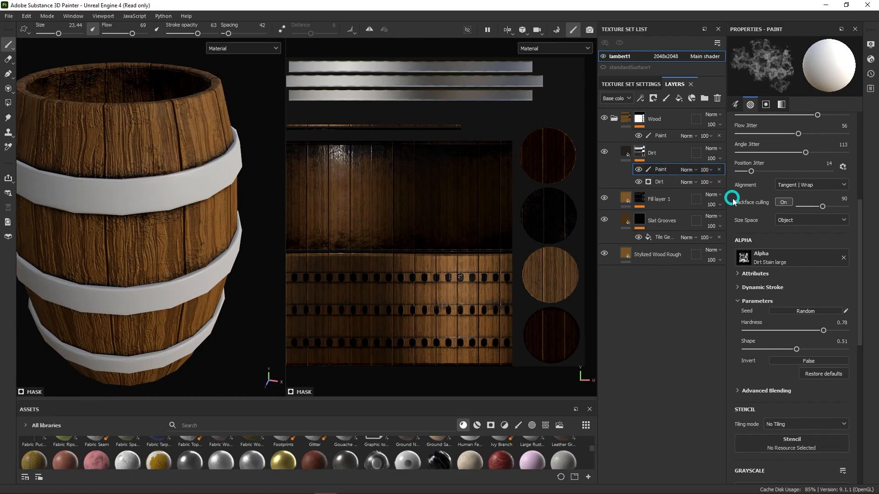
# - Set the Dirt generator's dirt level to 0.69
pyautogui.click(663, 183)
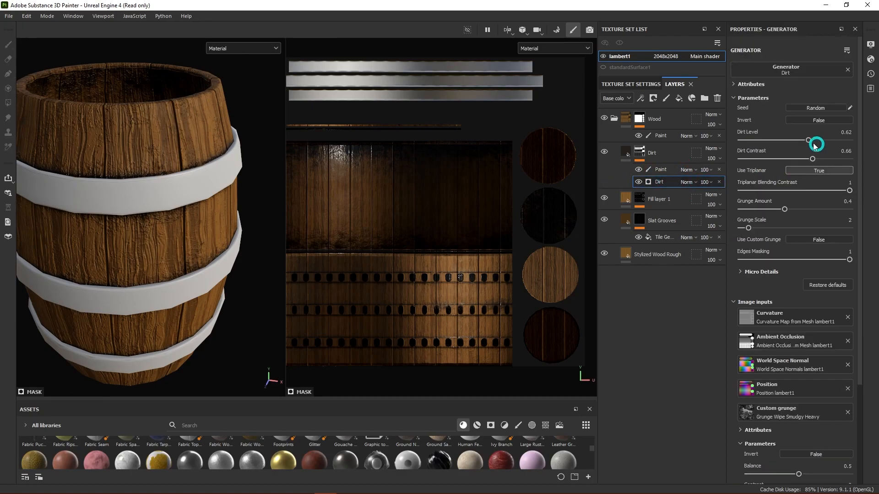
pyautogui.moveTo(810, 140); pyautogui.dragTo(816, 140)
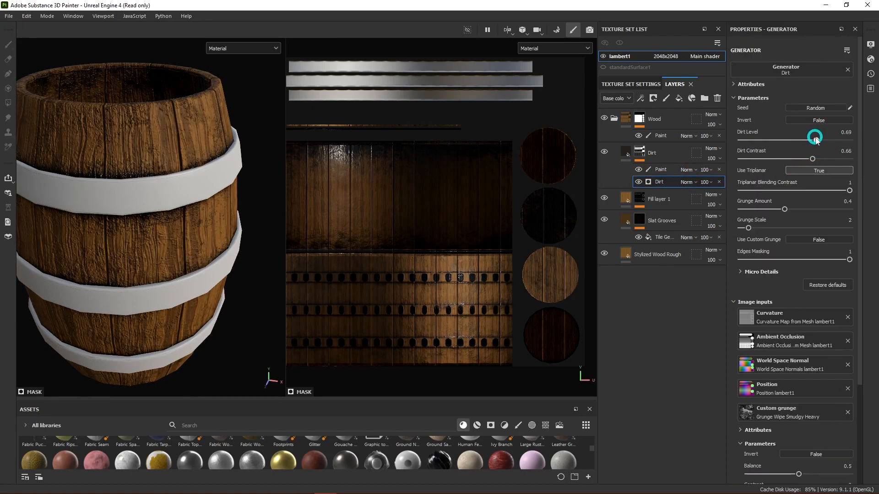
# - Lower the Dirt layer's height to 0.0138
pyautogui.click(625, 152)
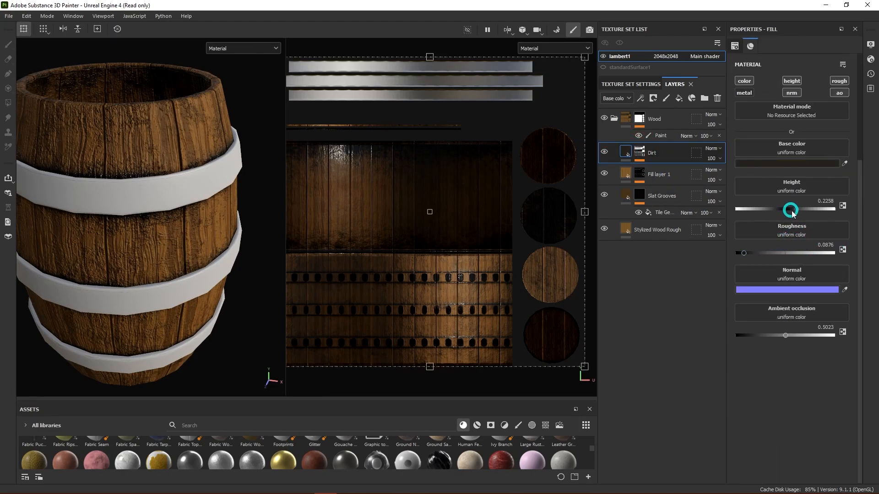
pyautogui.moveTo(798, 212); pyautogui.dragTo(792, 214)
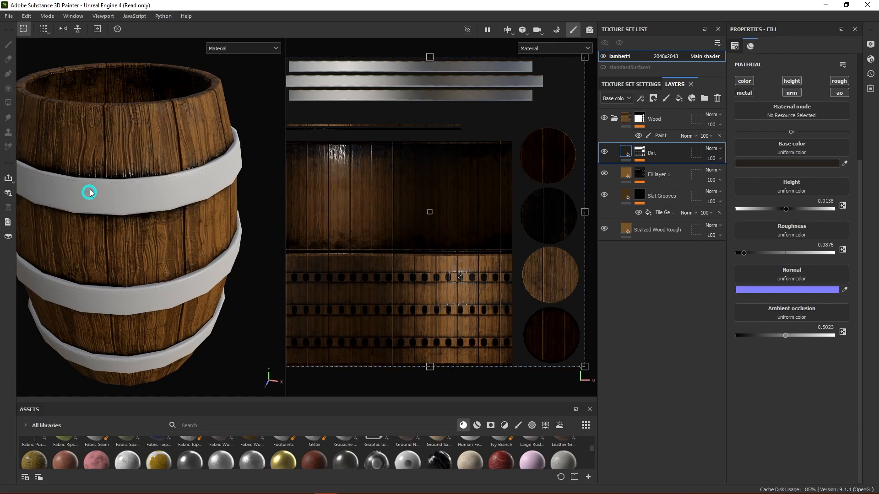
# - Examine the dirt on the barrel's wood, around the hoops and near the rim, from several angles
pyautogui.scroll(2, 90, 197)
pyautogui.keyDown('alt'); pyautogui.moveTo(159, 247); pyautogui.dragTo(111, 226); pyautogui.keyUp('alt')
pyautogui.scroll(-4, 218, 204)
pyautogui.keyDown('alt'); pyautogui.moveTo(223, 226); pyautogui.dragTo(206, 219, button='middle'); pyautogui.keyUp('alt')
pyautogui.keyDown('alt'); pyautogui.moveTo(219, 262); pyautogui.dragTo(221, 232); pyautogui.keyUp('alt')
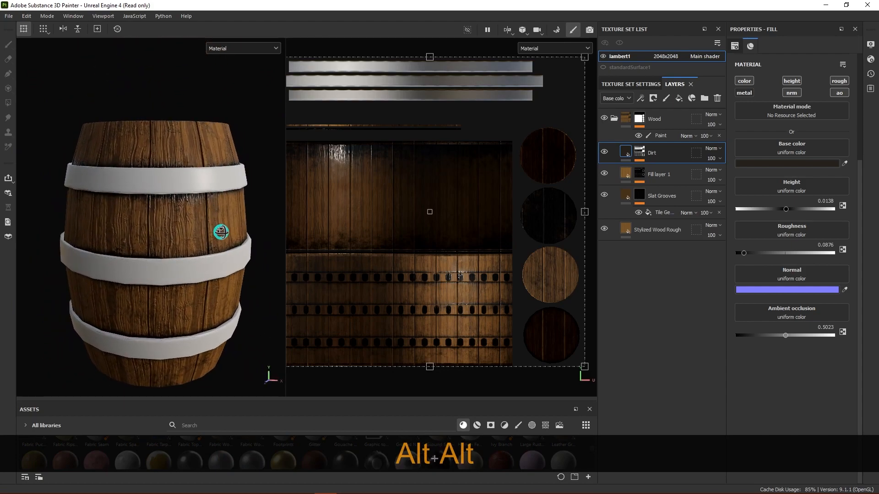
pyautogui.keyDown('alt'); pyautogui.moveTo(238, 218); pyautogui.dragTo(228, 221, button='middle'); pyautogui.keyUp('alt')
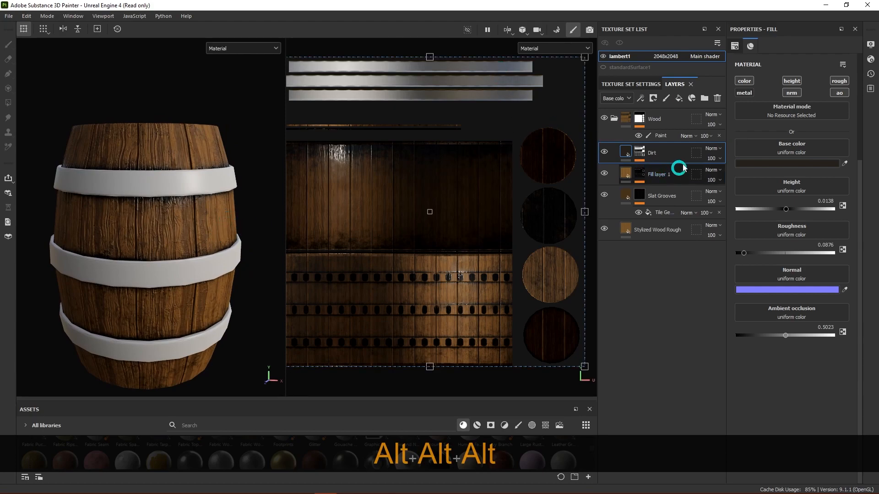
pyautogui.keyDown('alt'); pyautogui.moveTo(192, 234); pyautogui.dragTo(199, 178); pyautogui.keyUp('alt')
pyautogui.keyDown('alt'); pyautogui.moveTo(205, 168); pyautogui.dragTo(212, 198, button='middle'); pyautogui.keyUp('alt')
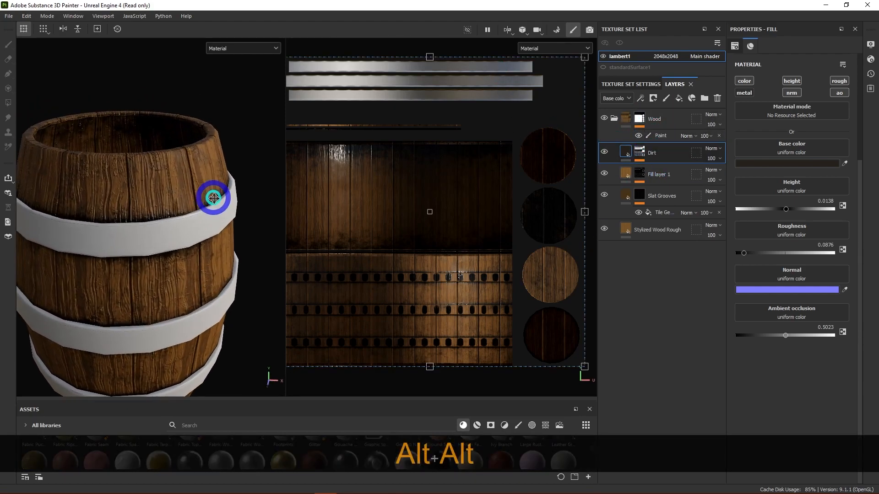
pyautogui.scroll(2, 169, 178)
pyautogui.keyDown('alt'); pyautogui.moveTo(168, 177); pyautogui.dragTo(177, 180, button='middle'); pyautogui.keyUp('alt')
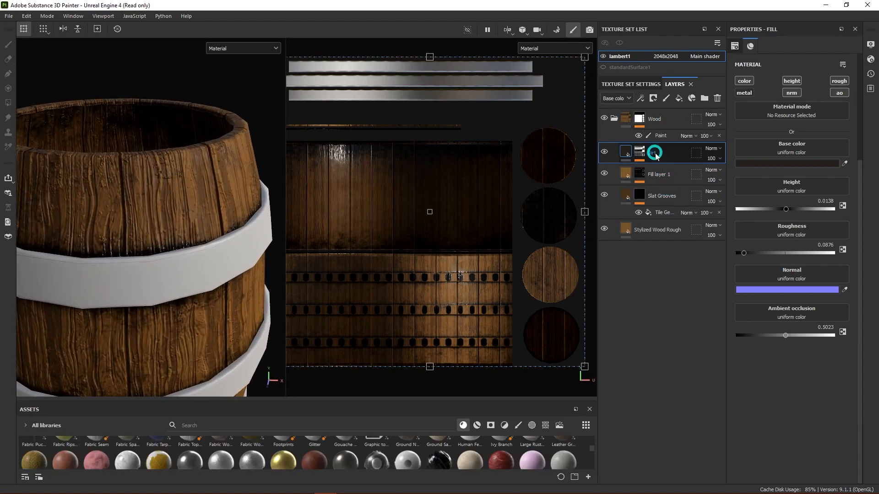
# - Rename Fill layer 1 as Edge Wear
pyautogui.click(658, 174)
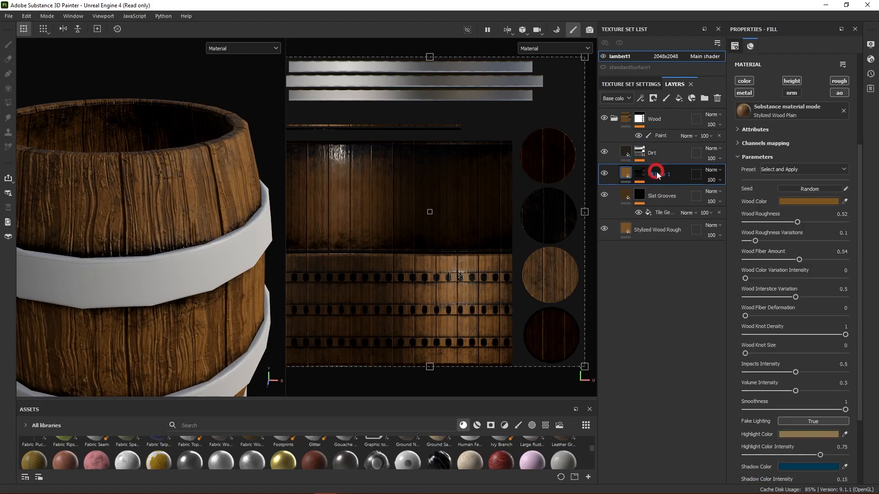
pyautogui.write('Edge')
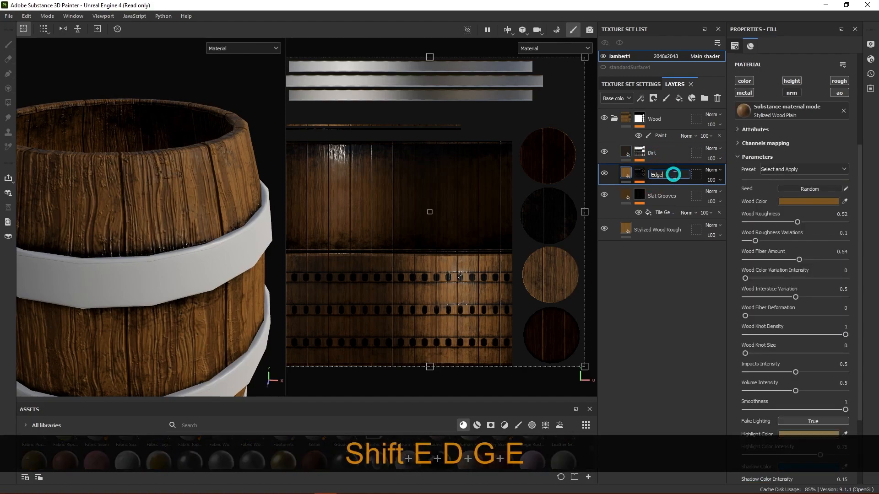
pyautogui.write(' Weart')
pyautogui.press('BackSpace')
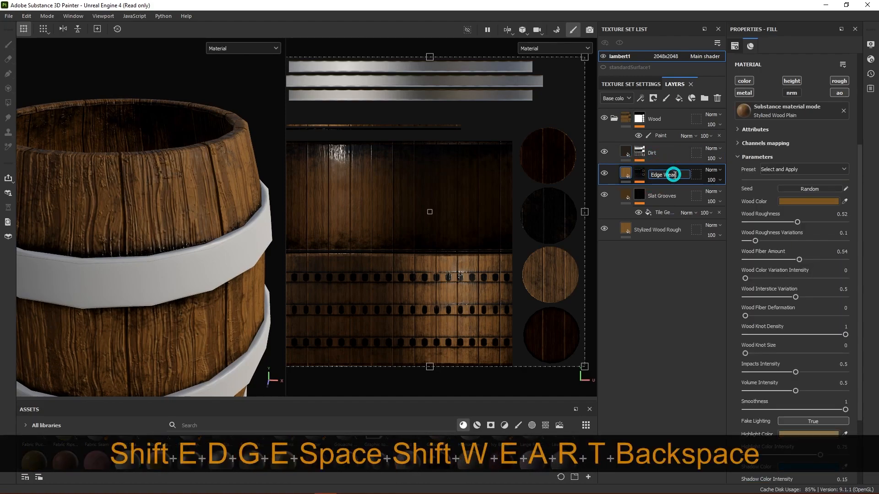
pyautogui.press('Return')
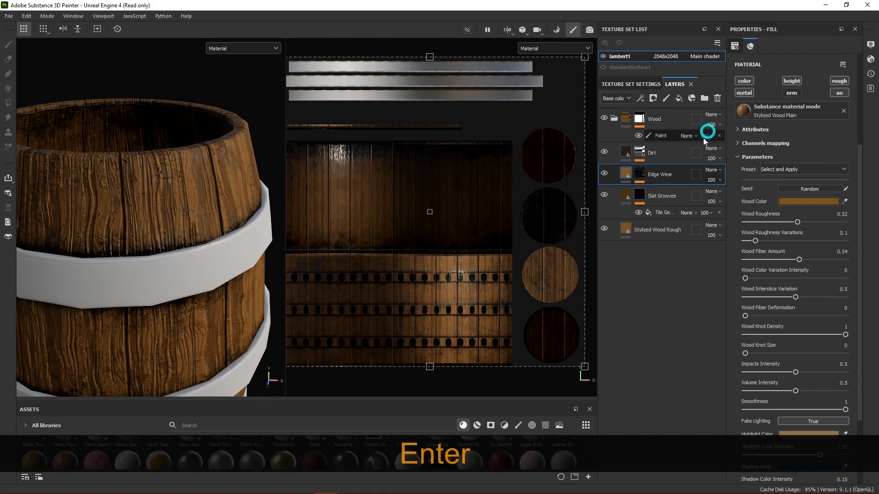
pyautogui.click(639, 174)
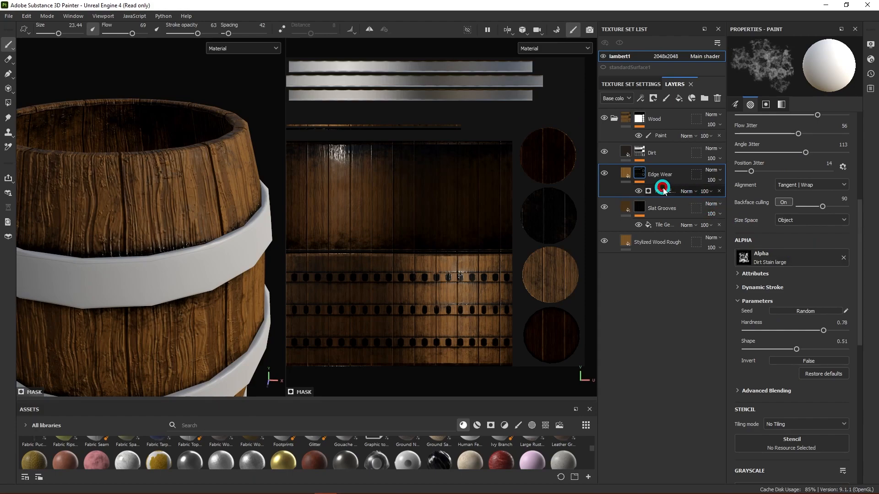
pyautogui.click(691, 195)
pyautogui.click(626, 173)
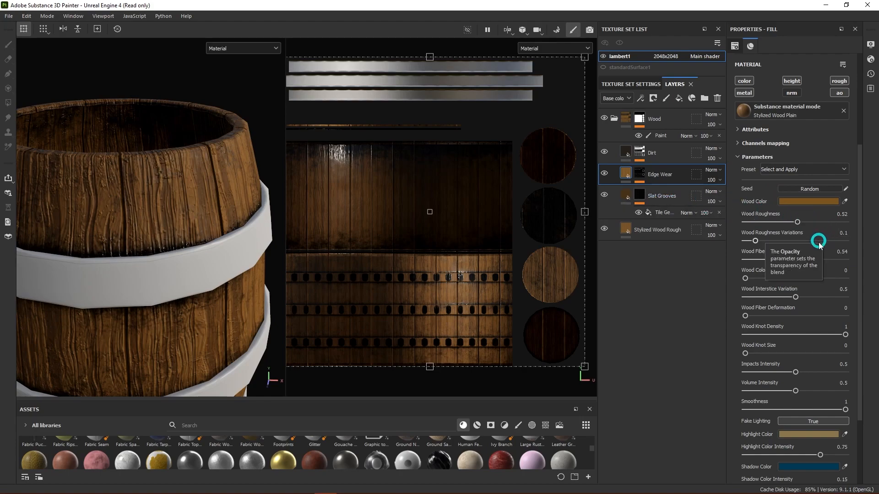
pyautogui.scroll(-3, 816, 255)
pyautogui.scroll(7, 817, 255)
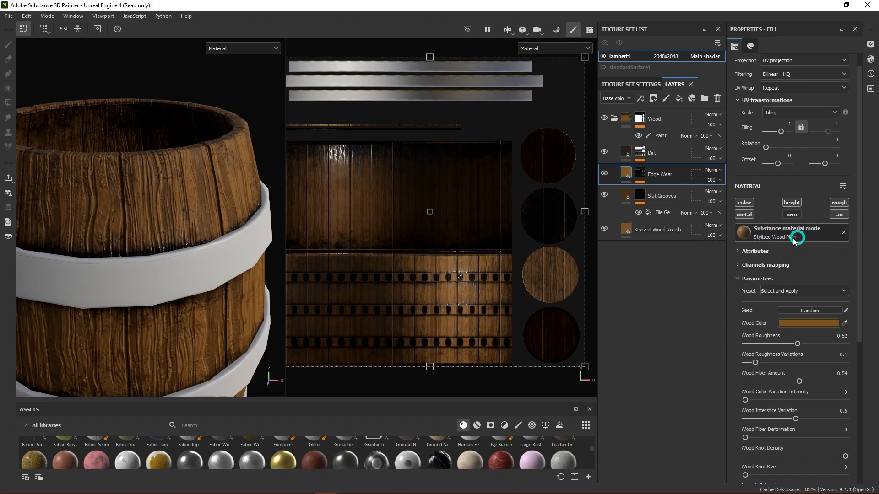
pyautogui.click(648, 234)
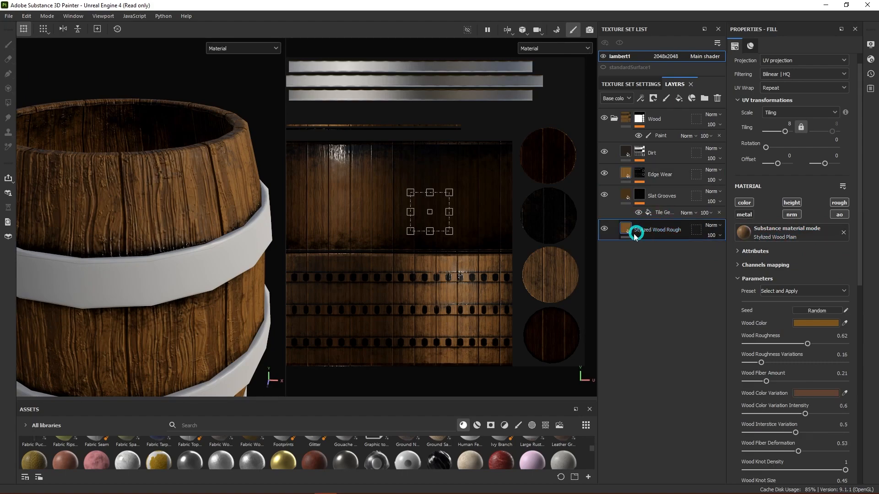
pyautogui.click(604, 229)
pyautogui.click(605, 229)
pyautogui.click(843, 232)
pyautogui.click(616, 245)
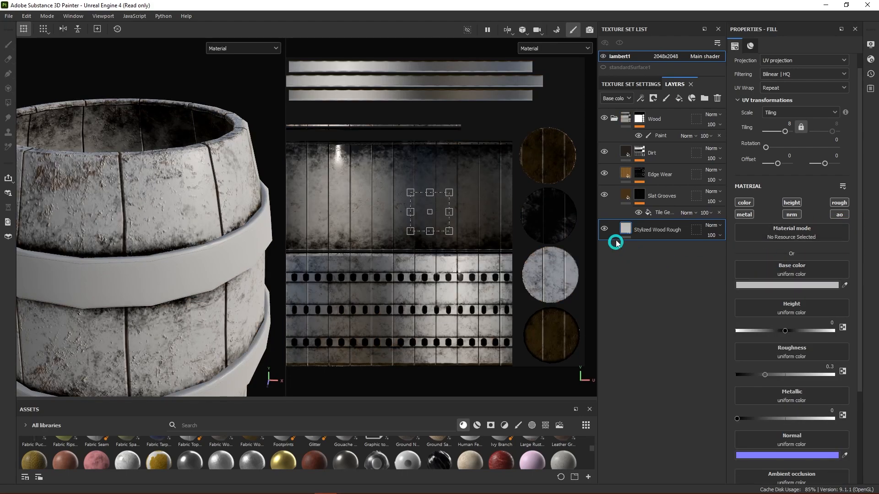
pyautogui.hotkey('ctrl', 'z')
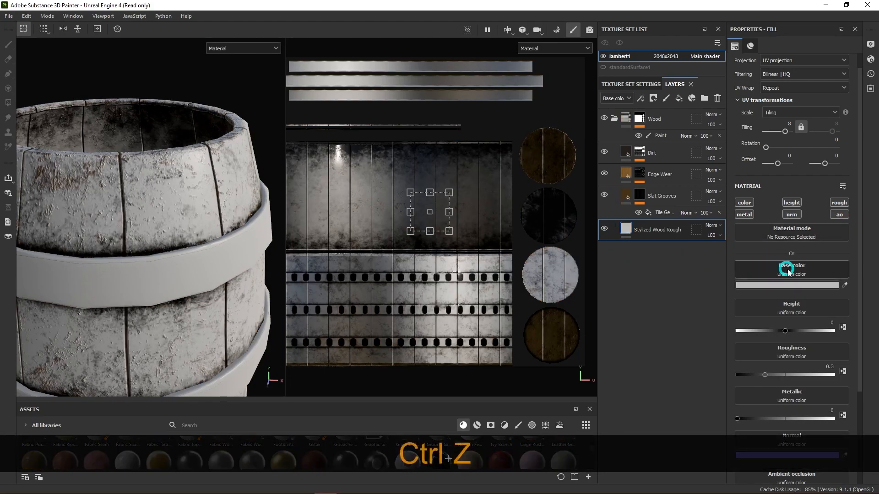
# - Remove the Stylized Wood Plain material from the Edge Wear fill layer and turn off its metallic channel
pyautogui.click(663, 178)
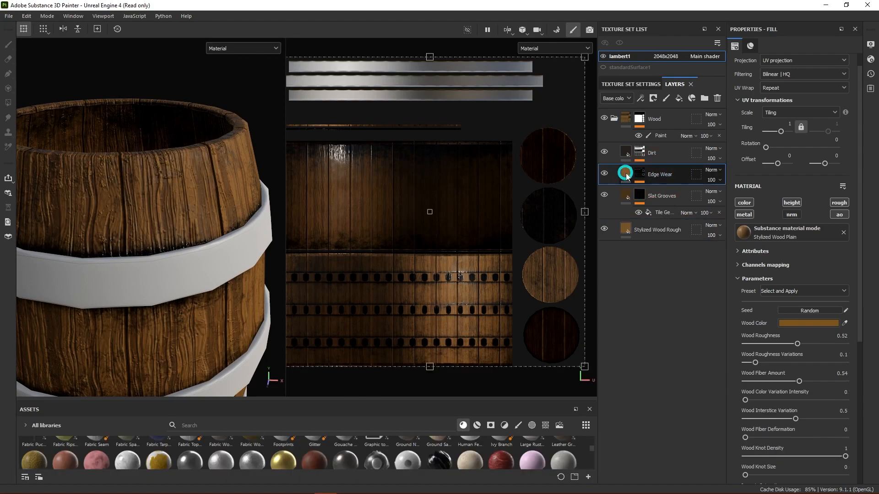
pyautogui.click(843, 231)
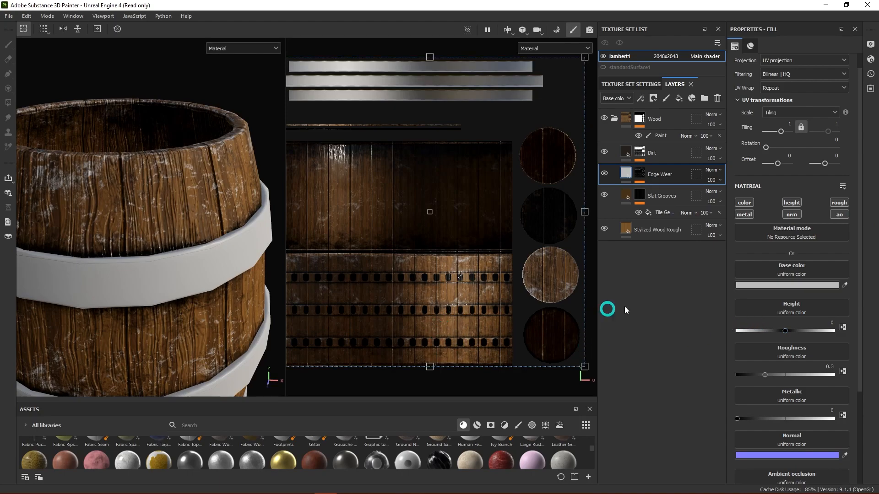
pyautogui.keyDown('alt'); pyautogui.moveTo(189, 263); pyautogui.dragTo(181, 259); pyautogui.keyUp('alt')
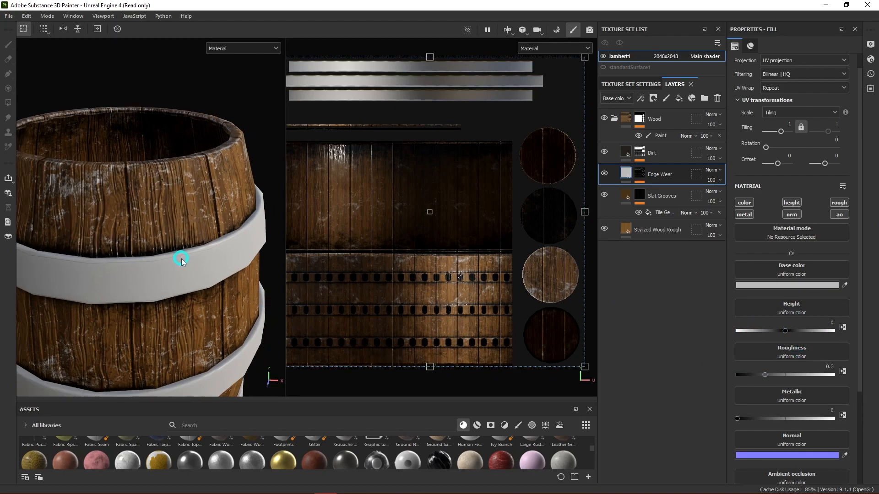
pyautogui.keyDown('alt'); pyautogui.moveTo(186, 274); pyautogui.dragTo(201, 236, button='middle'); pyautogui.keyUp('alt')
pyautogui.scroll(-2, 352, 257)
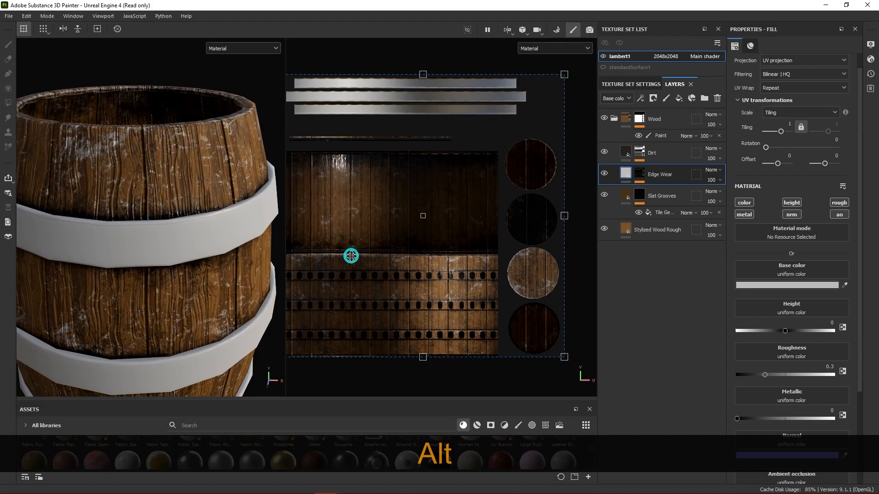
pyautogui.keyDown('alt'); pyautogui.moveTo(148, 218); pyautogui.dragTo(167, 223); pyautogui.keyUp('alt')
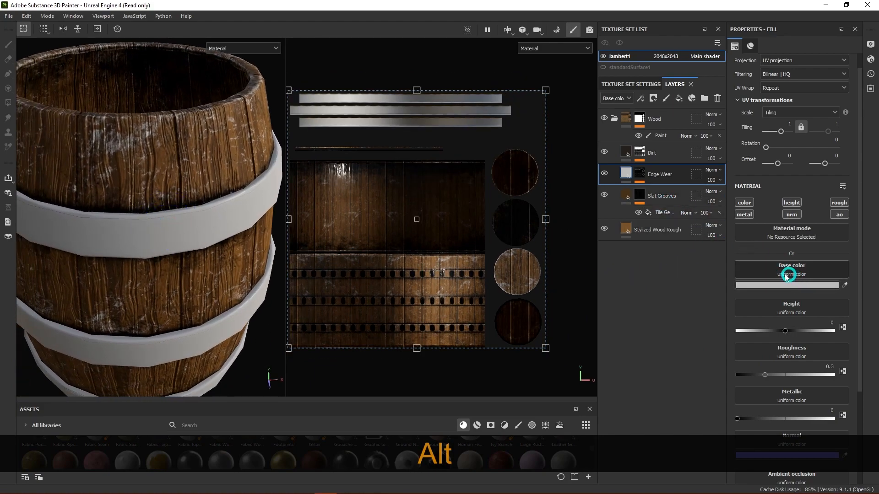
pyautogui.click(746, 215)
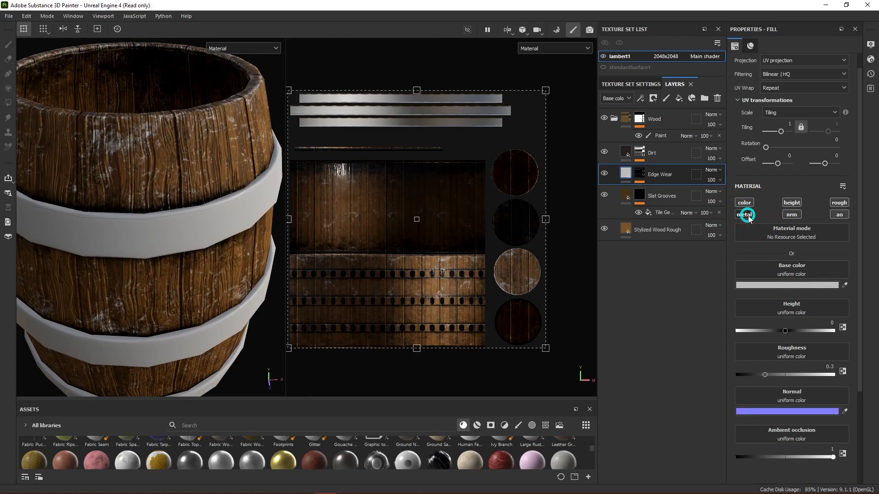
# - Sample Edge Wear's base color from the Stylized Wood Rough layer, then lighten and desaturate it to 97836A
pyautogui.click(845, 285)
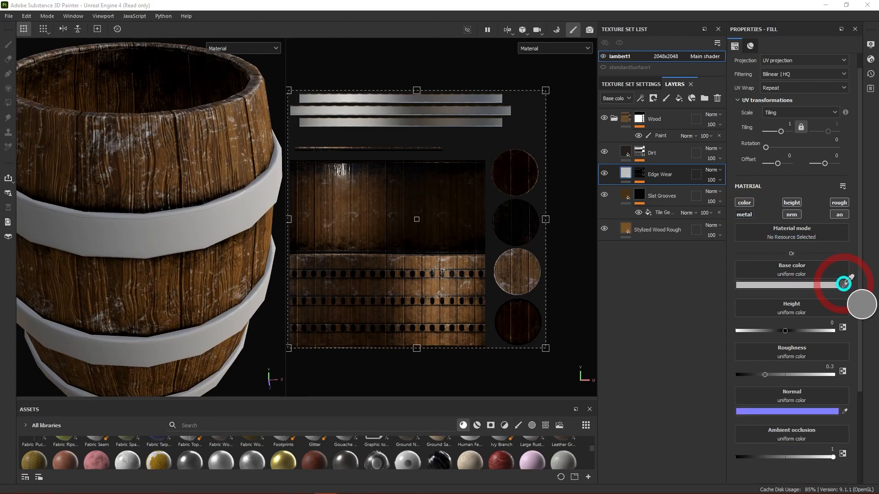
pyautogui.click(626, 228)
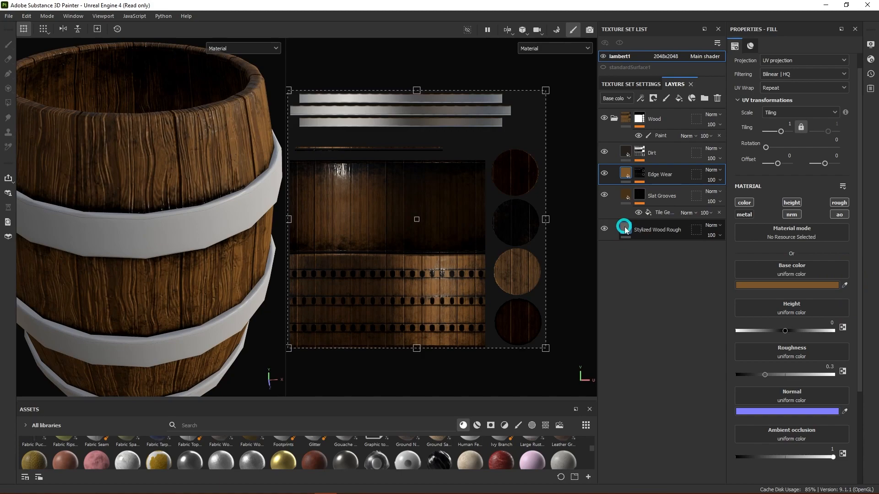
pyautogui.click(767, 284)
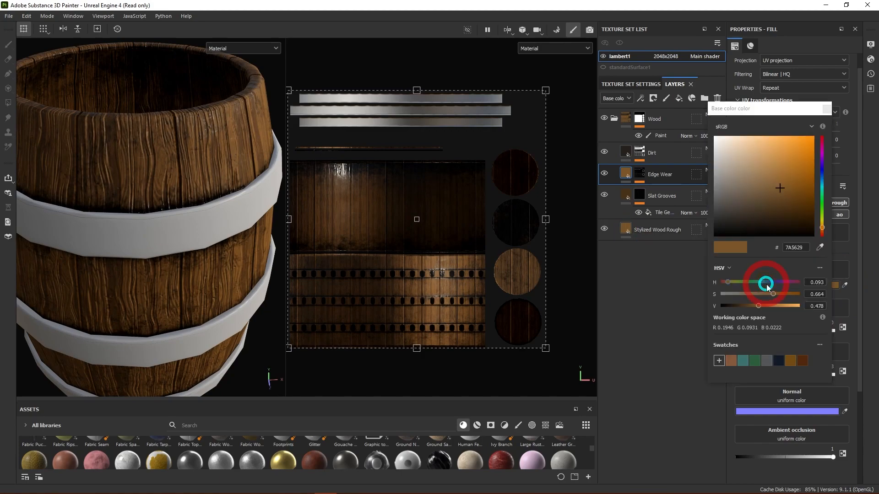
pyautogui.moveTo(755, 306)
pyautogui.mouseDown()
pyautogui.moveTo(769, 307)
pyautogui.moveTo(750, 293)
pyautogui.mouseUp()
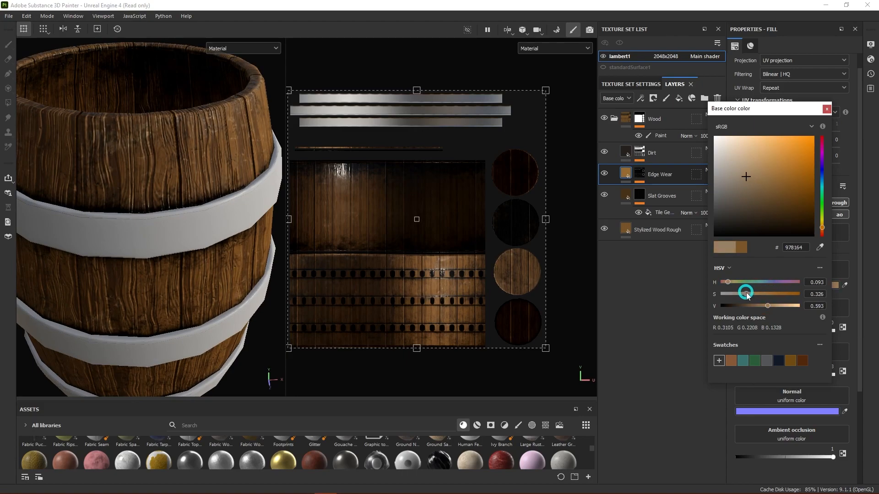
pyautogui.keyDown('alt'); pyautogui.moveTo(134, 172); pyautogui.dragTo(230, 241); pyautogui.keyUp('alt')
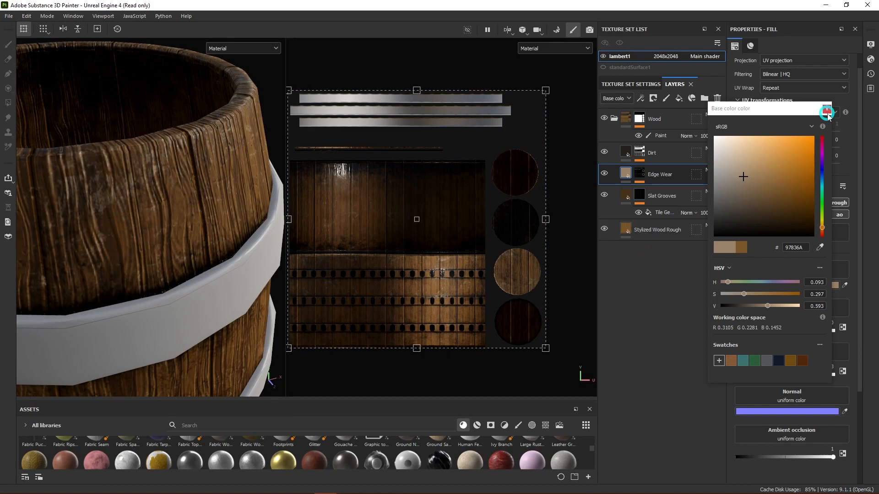
pyautogui.click(827, 113)
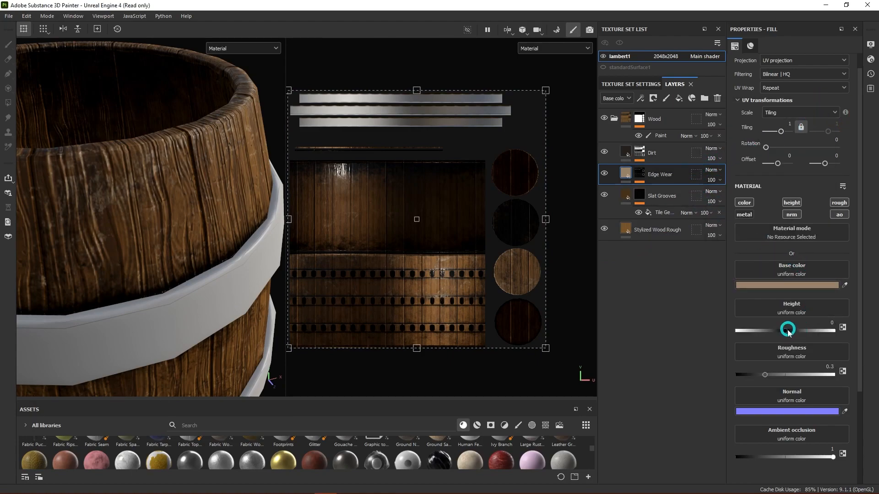
# - Set Edge Wear's roughness to 0.6728 and sink its height to -0.5115, checking the worn rim under rotated lighting
pyautogui.moveTo(787, 332); pyautogui.dragTo(780, 332)
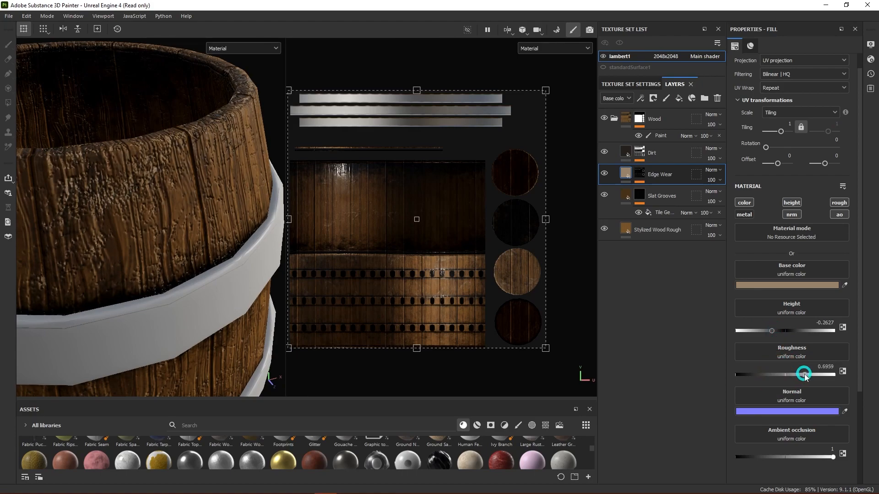
pyautogui.scroll(-5, 185, 219)
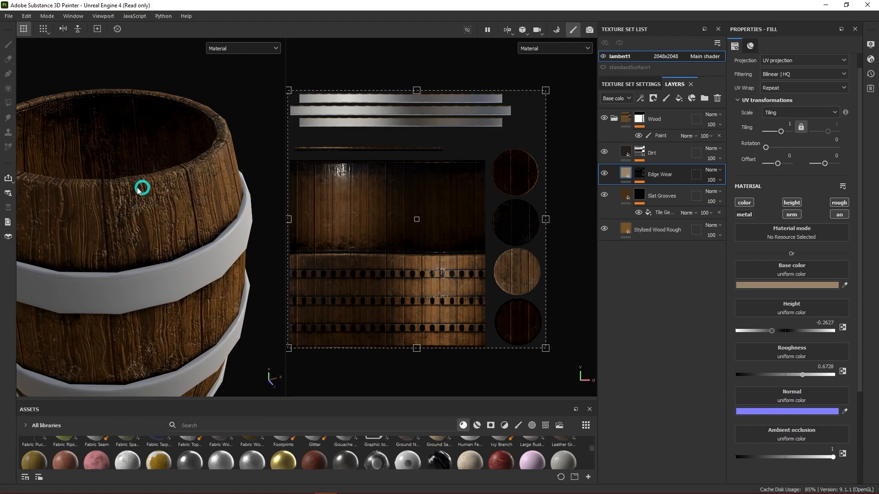
pyautogui.scroll(3, 161, 183)
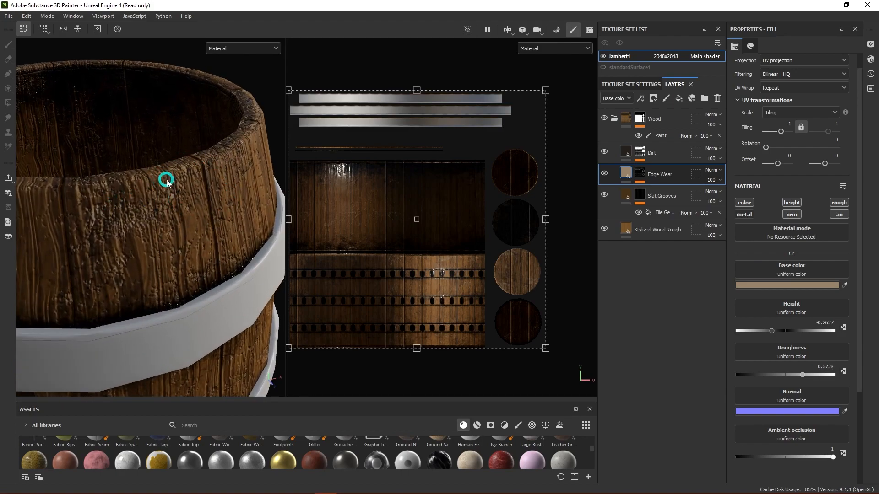
pyautogui.scroll(-3, 223, 169)
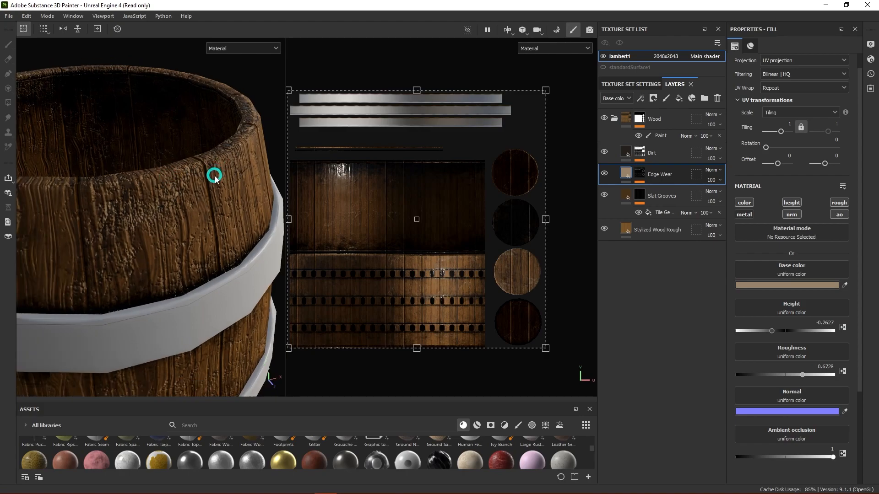
pyautogui.keyDown('alt'); pyautogui.moveTo(236, 227); pyautogui.dragTo(200, 238); pyautogui.keyUp('alt')
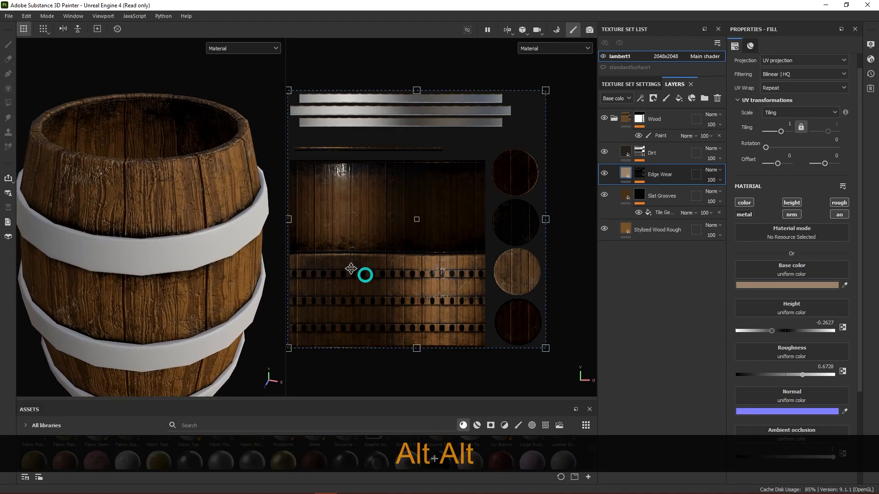
pyautogui.moveTo(192, 182)
pyautogui.keyDown('shift'); pyautogui.mouseDown(button='right')
pyautogui.moveTo(204, 182)
pyautogui.moveTo(156, 183)
pyautogui.moveTo(196, 186)
pyautogui.moveTo(186, 187)
pyautogui.mouseUp(button='right'); pyautogui.keyUp('shift')
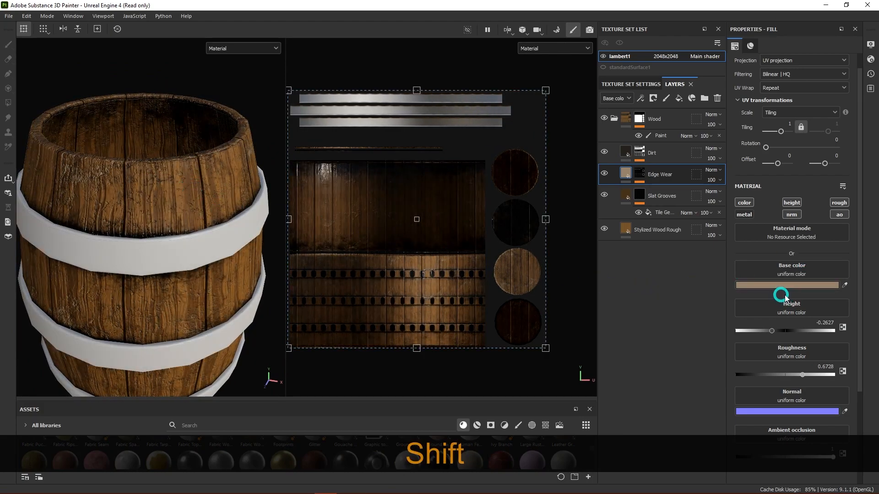
pyautogui.moveTo(774, 333); pyautogui.dragTo(763, 336)
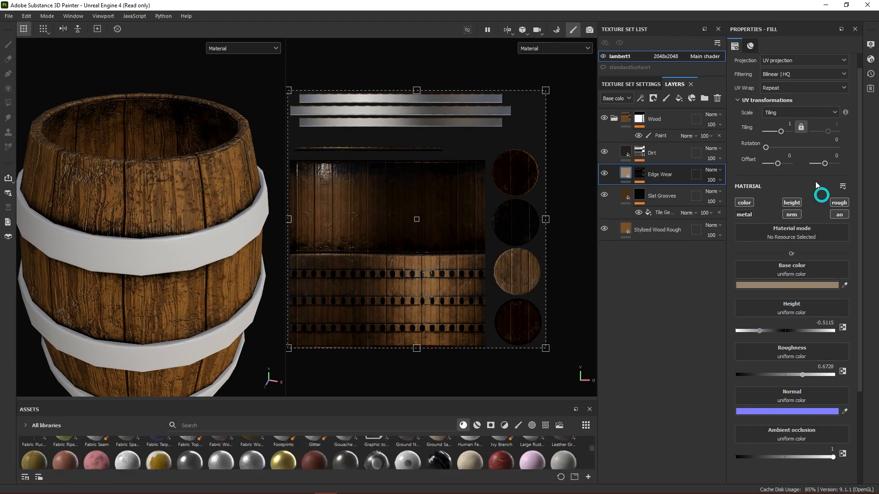
# - Tune Edge Wear's Metal Edge Wear generator: wear level 0.79, curvature weight 0.54, edges smoothness 15.39 and grunge amount 0.22
pyautogui.click(640, 173)
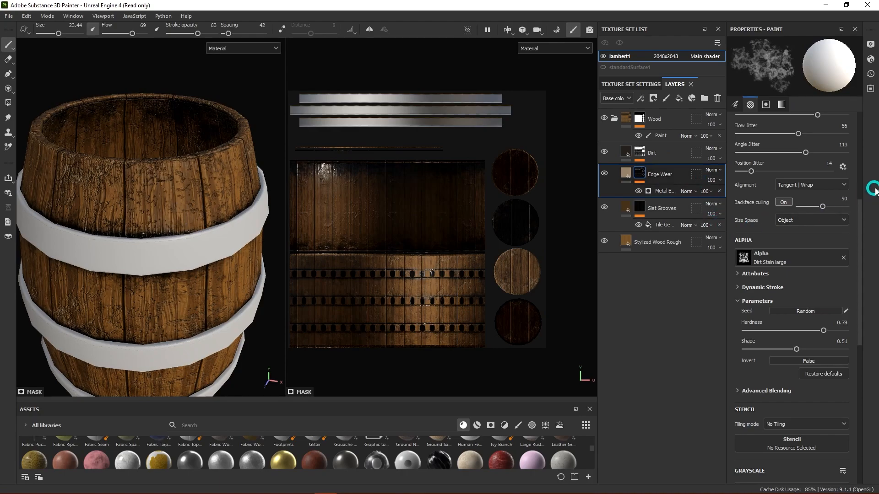
pyautogui.click(664, 191)
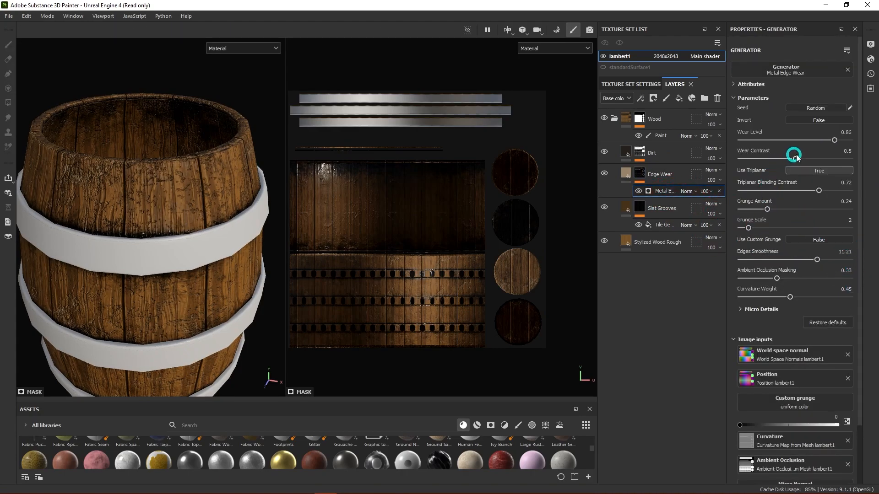
pyautogui.moveTo(835, 141); pyautogui.dragTo(823, 141)
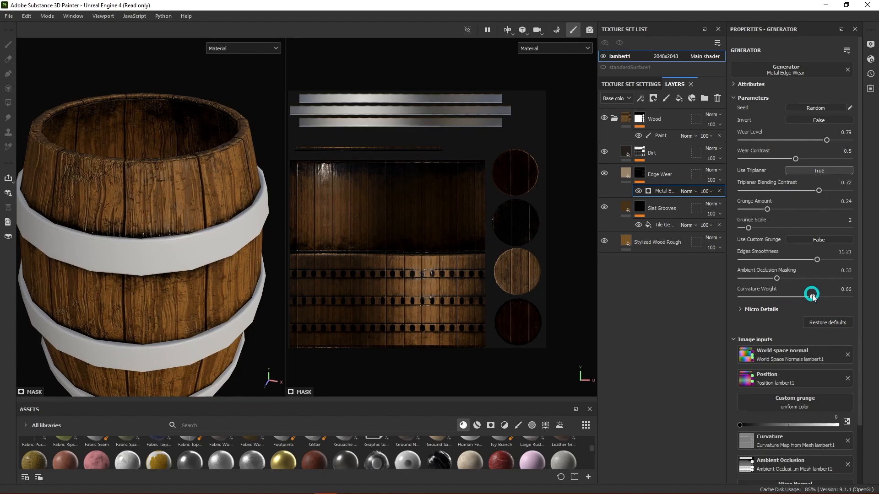
pyautogui.keyDown('alt'); pyautogui.moveTo(146, 162); pyautogui.dragTo(198, 241); pyautogui.keyUp('alt')
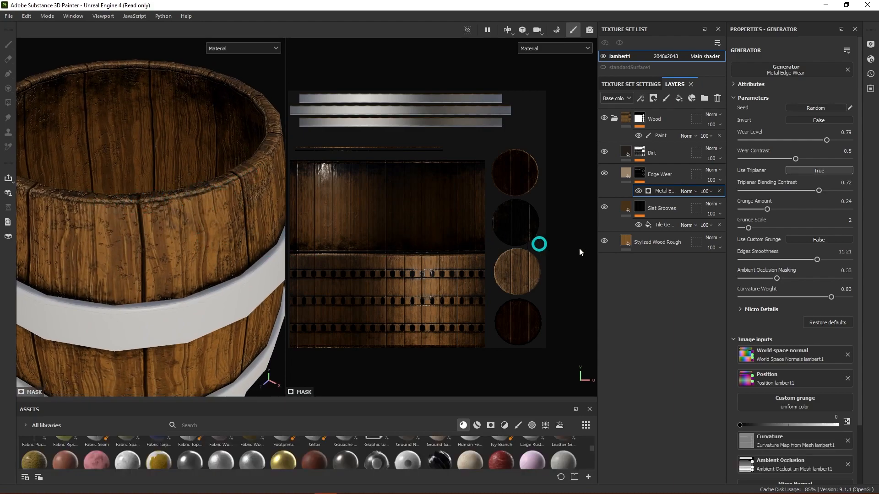
pyautogui.moveTo(821, 297); pyautogui.dragTo(792, 301)
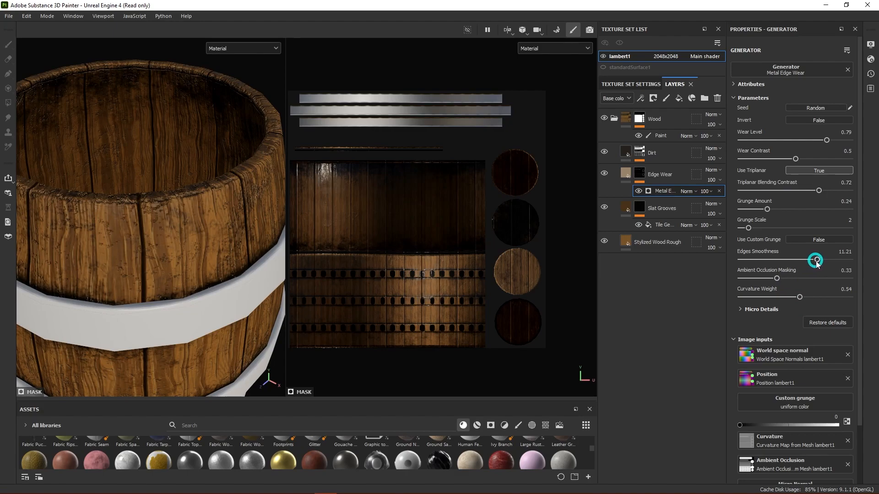
pyautogui.moveTo(813, 261); pyautogui.dragTo(846, 262)
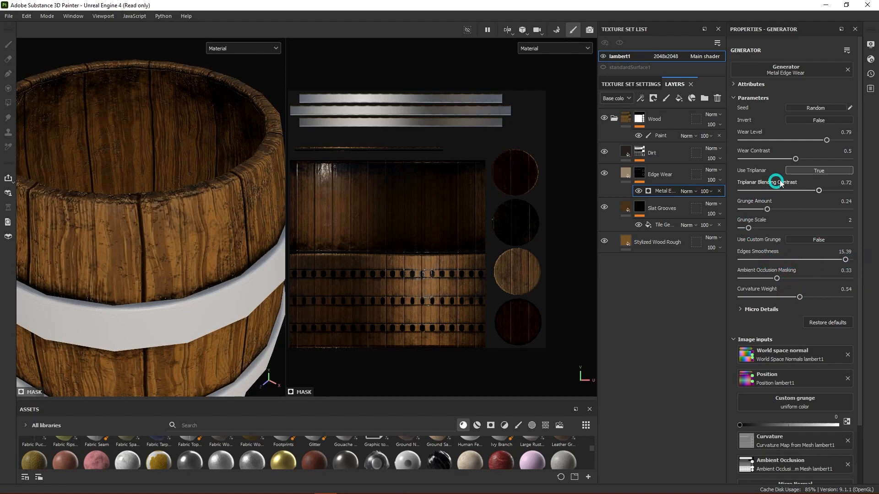
pyautogui.moveTo(771, 214); pyautogui.dragTo(777, 214)
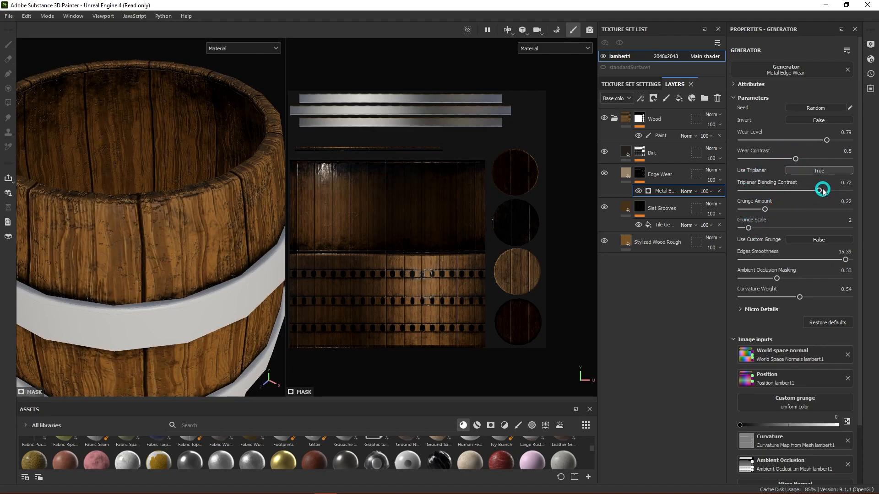
# - Randomize the Metal Edge Wear generator's seed several times to vary the wear pattern
pyautogui.click(817, 108)
pyautogui.click(817, 108)
pyautogui.click(816, 108)
pyautogui.click(818, 108)
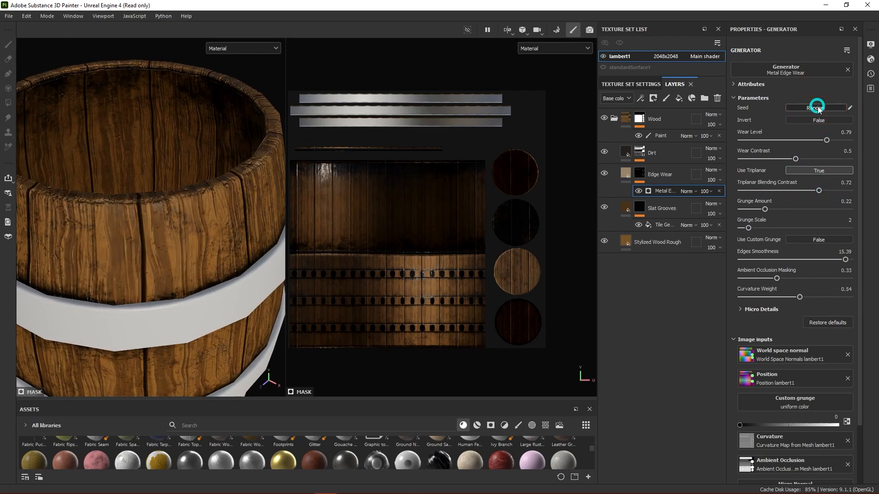
pyautogui.click(818, 108)
# - Inspect the worn edges around the whole barrel and raise the generator's curvature weight to 0.59
pyautogui.keyDown('alt'); pyautogui.moveTo(241, 236); pyautogui.dragTo(175, 314, button='right'); pyautogui.keyUp('alt')
pyautogui.keyDown('alt'); pyautogui.moveTo(176, 314); pyautogui.dragTo(188, 290); pyautogui.keyUp('alt')
pyautogui.keyDown('alt'); pyautogui.moveTo(188, 290); pyautogui.dragTo(202, 208, button='middle'); pyautogui.keyUp('alt')
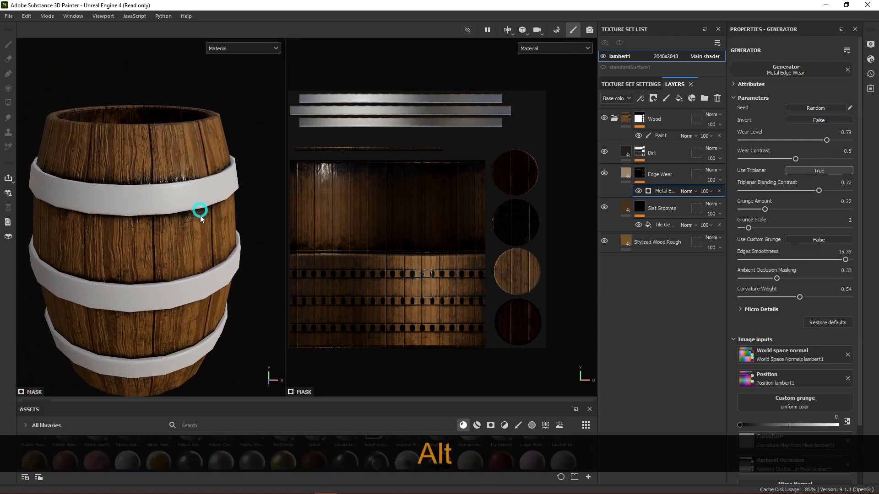
pyautogui.keyDown('alt'); pyautogui.moveTo(202, 208); pyautogui.dragTo(201, 234, button='right'); pyautogui.keyUp('alt')
pyautogui.keyDown('alt'); pyautogui.moveTo(205, 218); pyautogui.dragTo(189, 210); pyautogui.keyUp('alt')
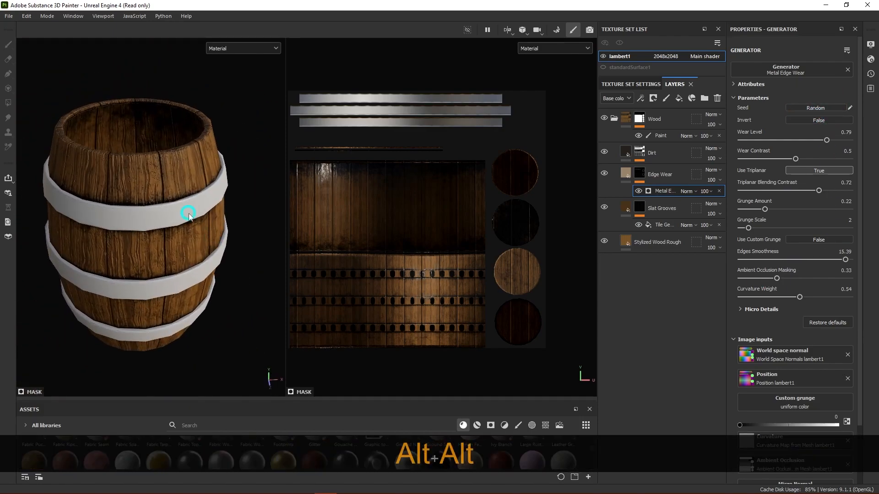
pyautogui.keyDown('alt'); pyautogui.moveTo(188, 210); pyautogui.dragTo(185, 226, button='middle'); pyautogui.keyUp('alt')
pyautogui.keyDown('alt'); pyautogui.moveTo(184, 226); pyautogui.dragTo(170, 213, button='right'); pyautogui.keyUp('alt')
pyautogui.keyDown('alt'); pyautogui.moveTo(170, 213); pyautogui.dragTo(230, 194); pyautogui.keyUp('alt')
pyautogui.click(802, 296)
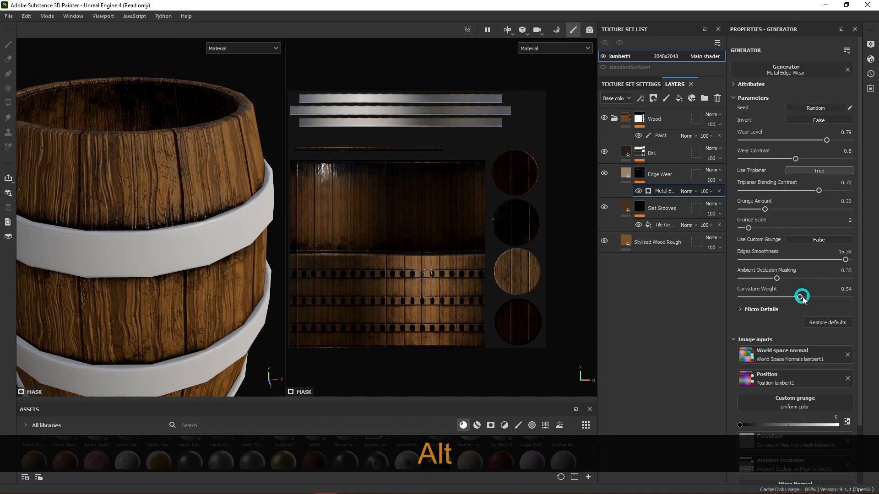
pyautogui.moveTo(806, 297); pyautogui.dragTo(815, 297)
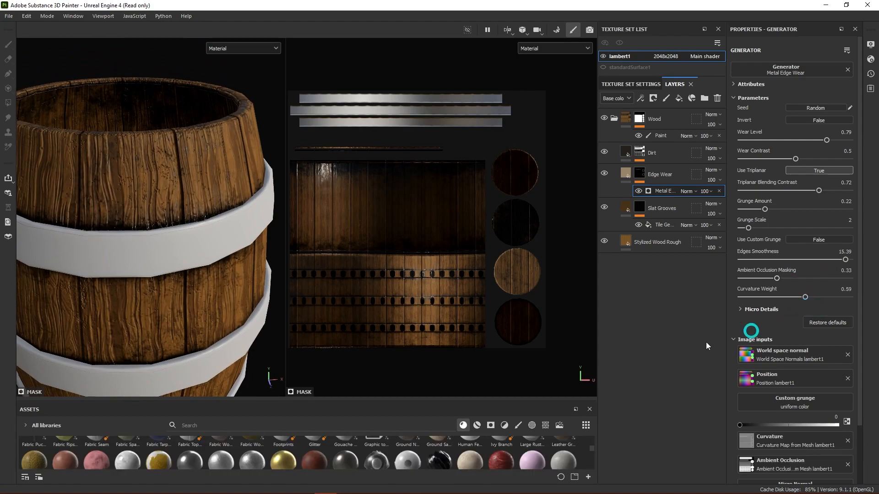
pyautogui.keyDown('alt'); pyautogui.moveTo(232, 222); pyautogui.dragTo(201, 252); pyautogui.keyUp('alt')
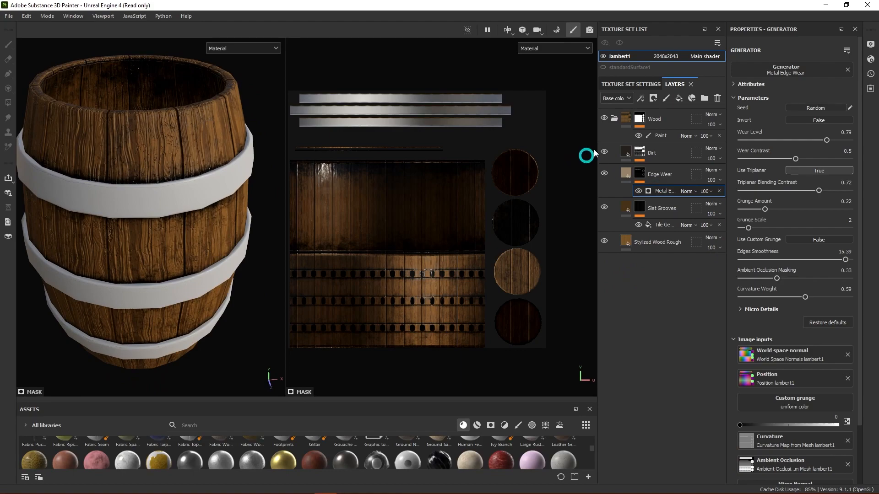
# - Collapse the Wood folder and examine the barrel and its lid under rotated lighting
pyautogui.click(614, 119)
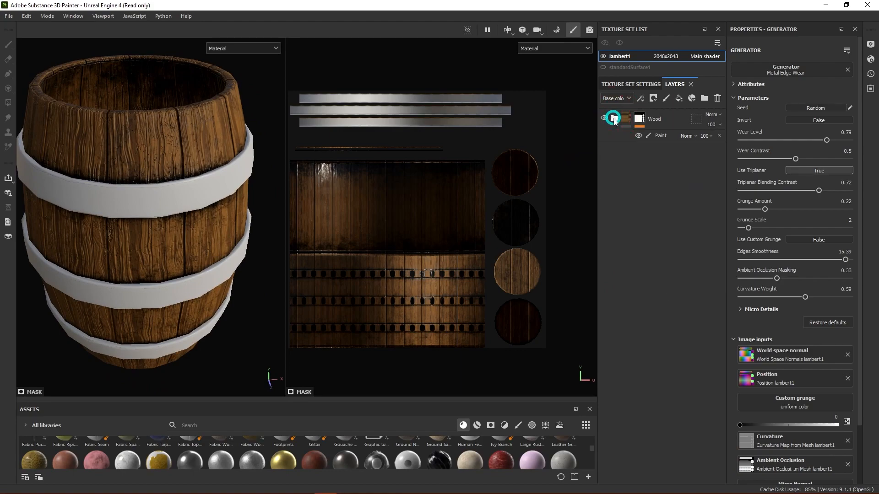
pyautogui.keyDown('alt'); pyautogui.keyDown('shift'); pyautogui.moveTo(179, 213); pyautogui.dragTo(200, 230); pyautogui.keyUp('shift'); pyautogui.keyUp('alt')
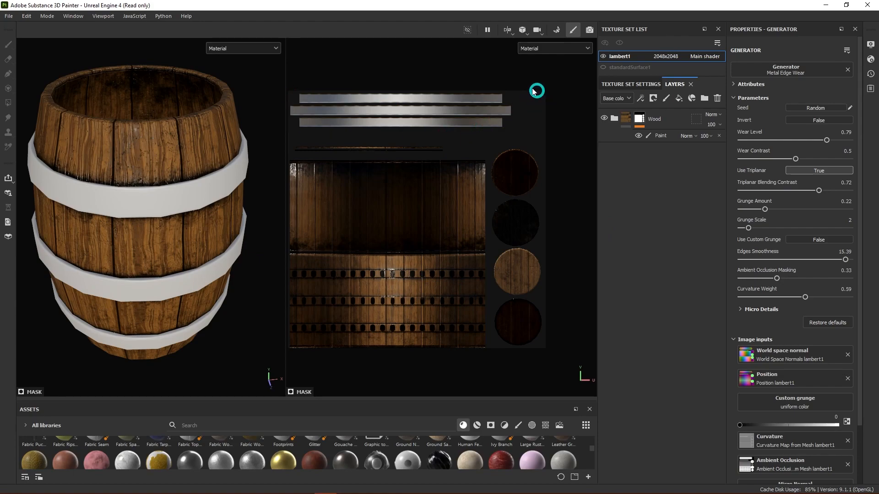
pyautogui.scroll(-1, 179, 163)
pyautogui.keyDown('alt'); pyautogui.moveTo(186, 157); pyautogui.dragTo(251, 204); pyautogui.keyUp('alt')
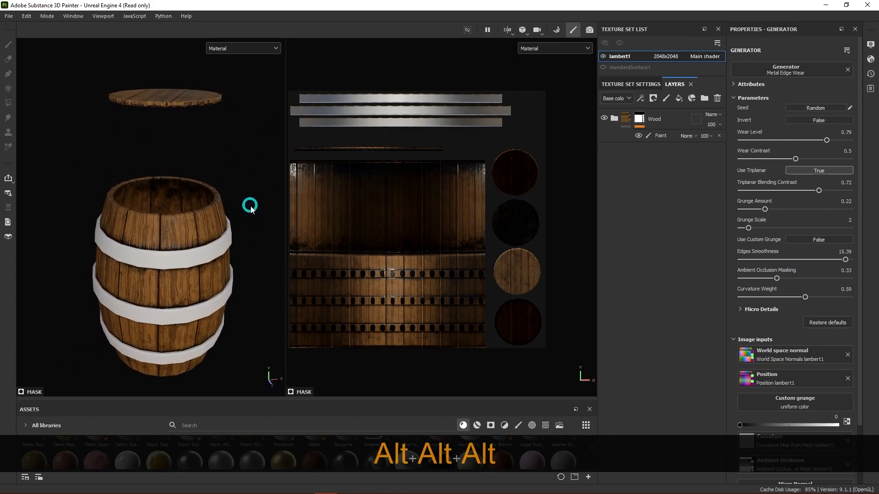
pyautogui.keyDown('alt'); pyautogui.moveTo(252, 204); pyautogui.dragTo(231, 200, button='middle'); pyautogui.keyUp('alt')
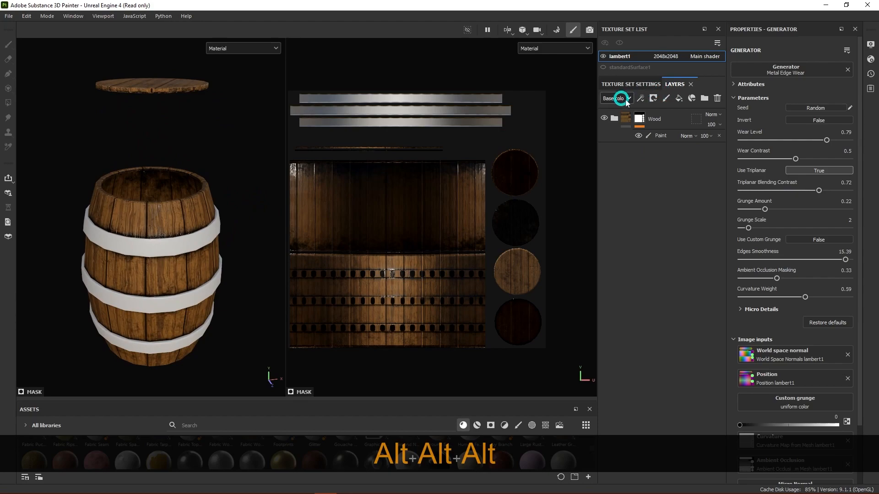
# - Add a fill layer, move it out above the Wood folder, and collapse that folder
pyautogui.click(680, 101)
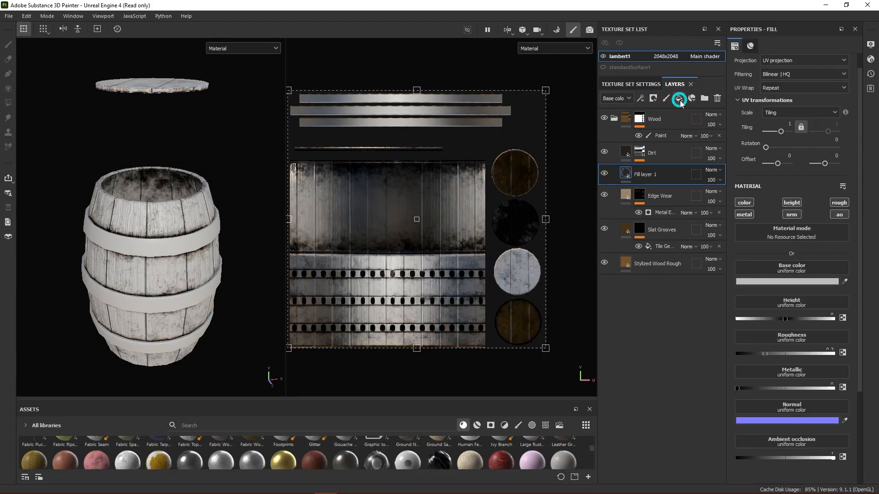
pyautogui.doubleClick(652, 176)
pyautogui.moveTo(652, 178); pyautogui.dragTo(658, 112)
pyautogui.click(614, 139)
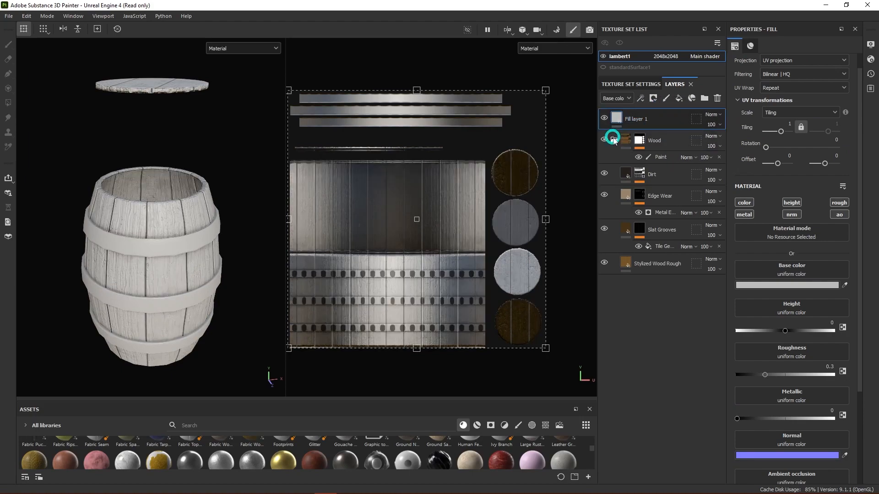
pyautogui.click(614, 139)
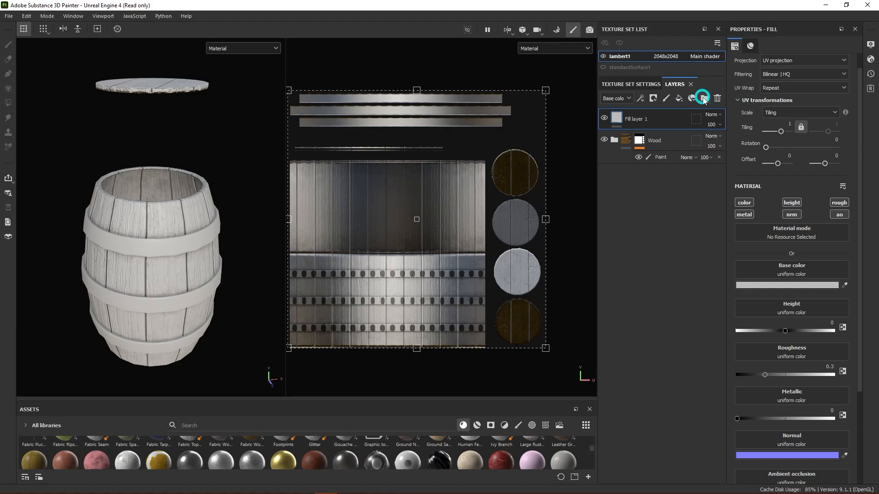
# - Create a folder at the top of the layer stack and name it Metal
pyautogui.click(703, 98)
pyautogui.doubleClick(644, 119)
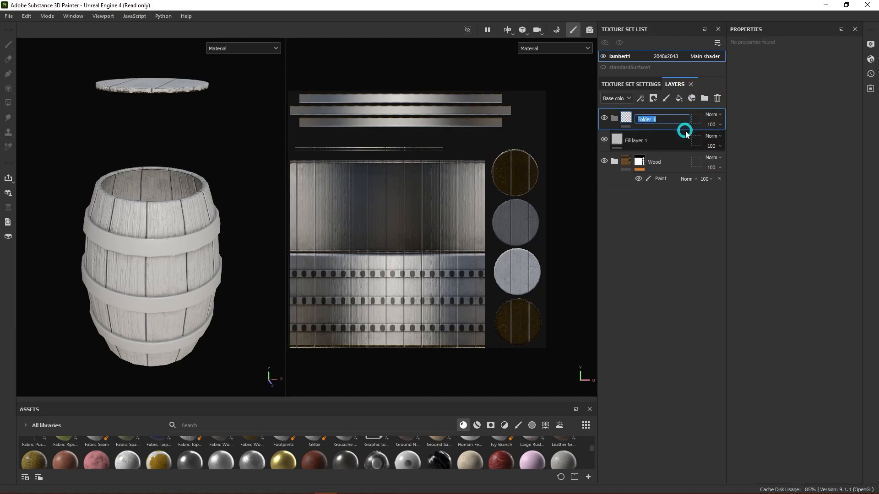
pyautogui.write('MEtal')
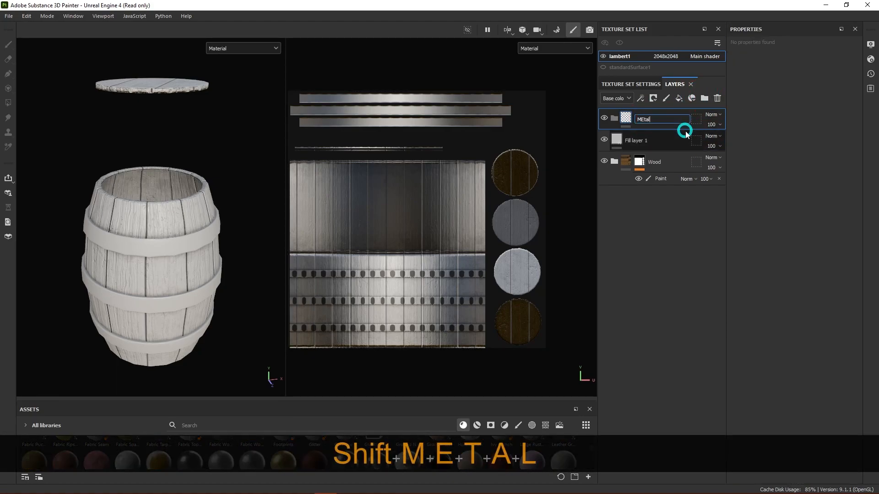
pyautogui.press('Return')
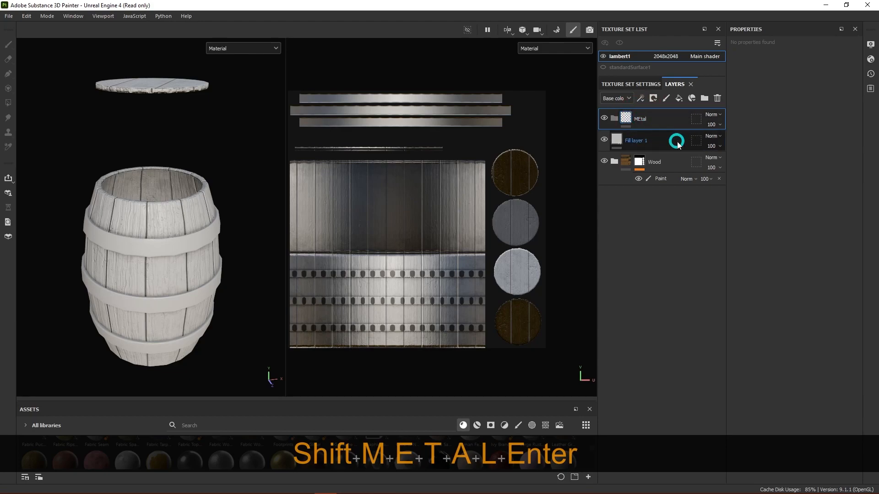
pyautogui.rightClick(640, 121)
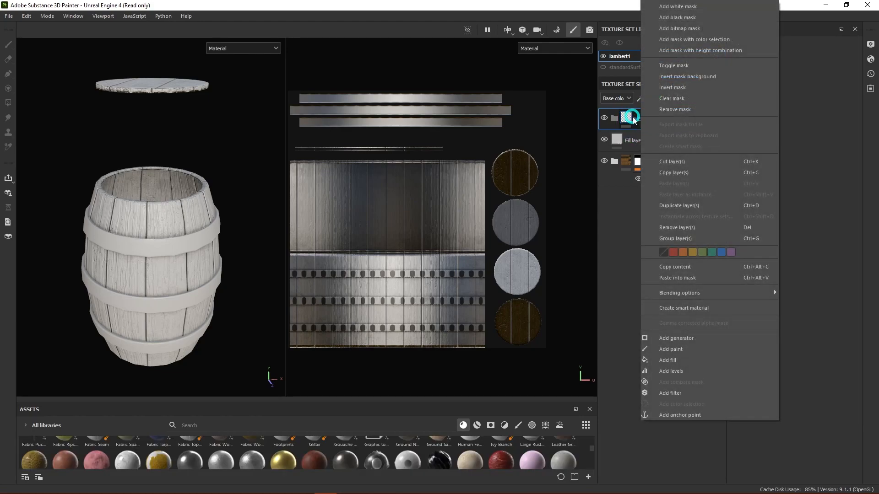
pyautogui.click(641, 119)
pyautogui.doubleClick(643, 119)
pyautogui.press('Left')
pyautogui.press('Left')
pyautogui.press('Left')
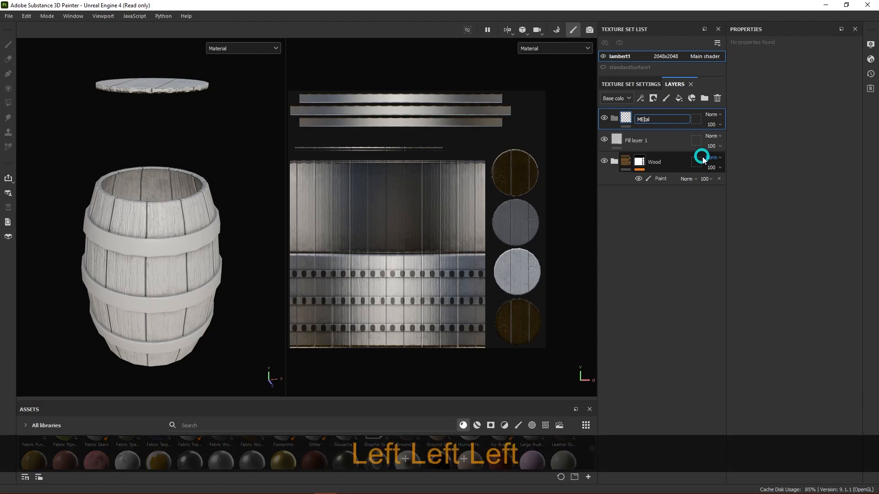
pyautogui.press('BackSpace')
pyautogui.write('e')
pyautogui.press('Return')
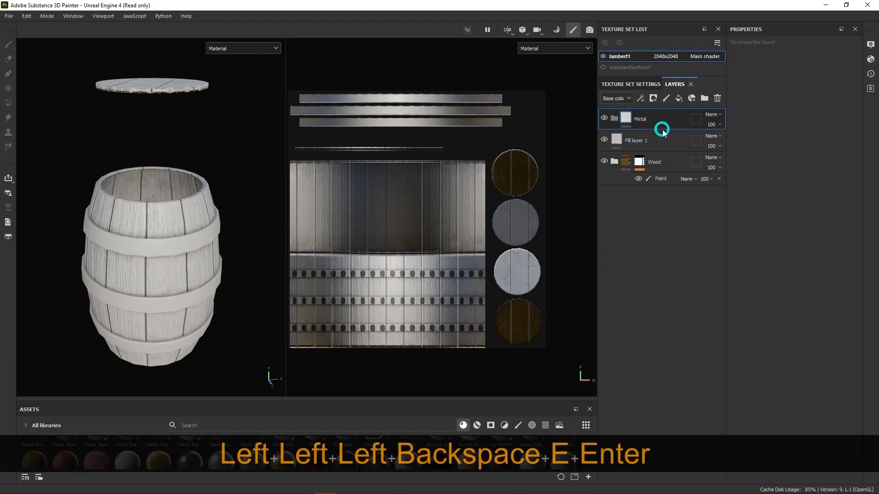
# - Move Fill layer 1 into the Metal folder and give the folder a black mask with a paint effect
pyautogui.moveTo(644, 140); pyautogui.dragTo(653, 117)
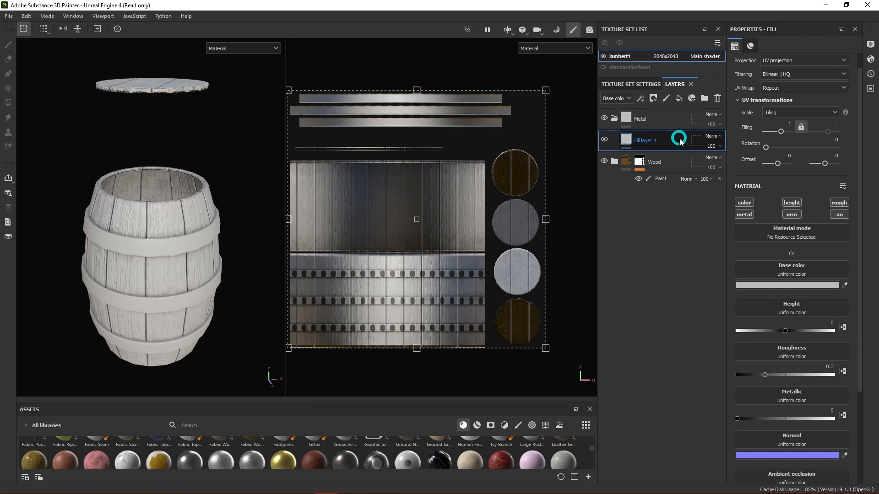
pyautogui.rightClick(640, 122)
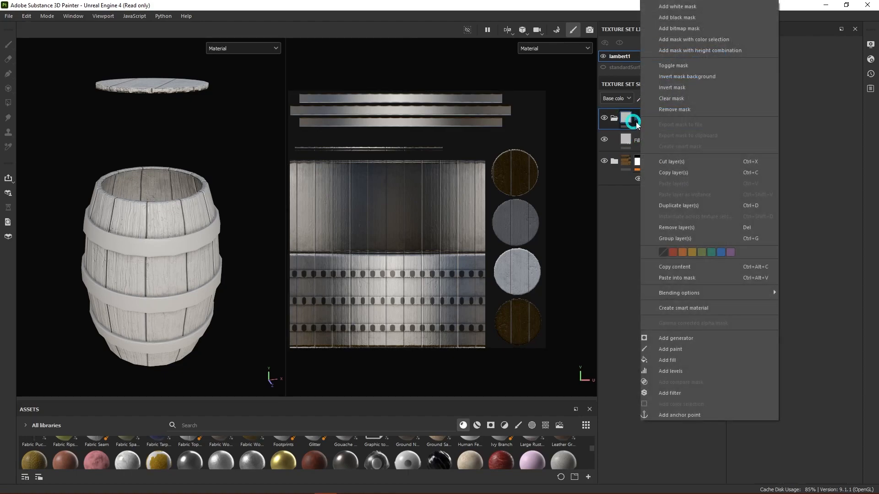
pyautogui.click(687, 17)
pyautogui.rightClick(640, 118)
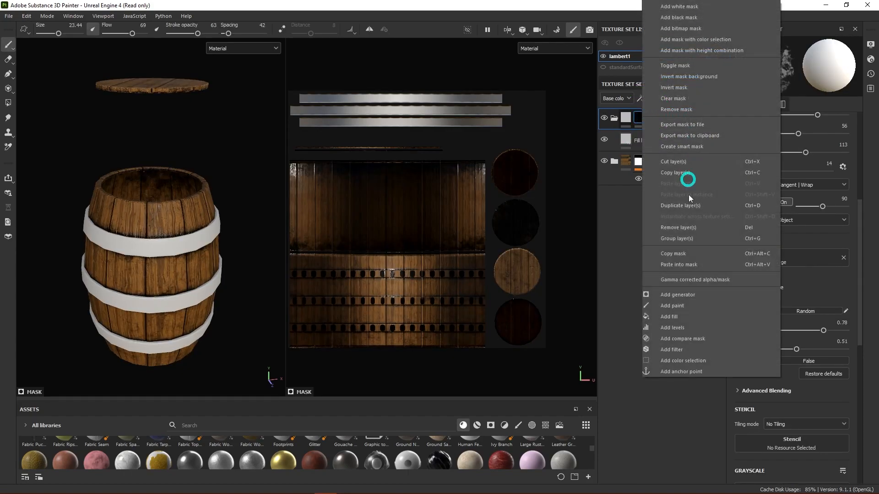
pyautogui.click(678, 308)
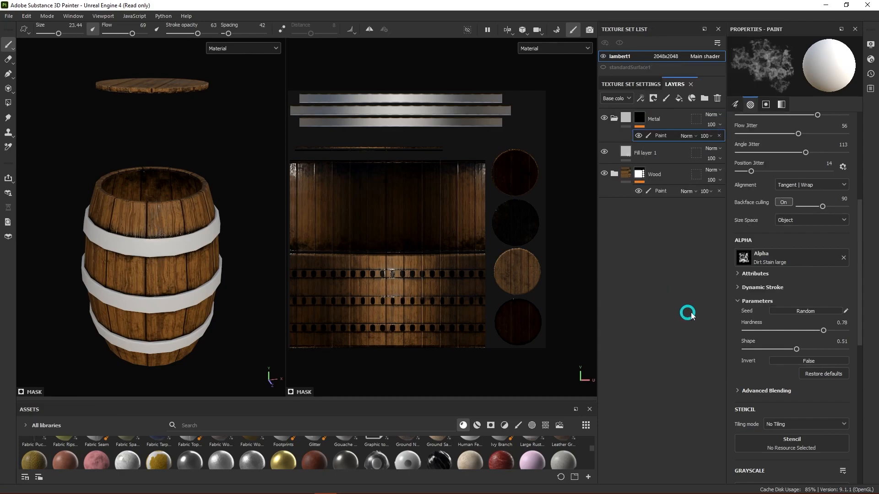
# - Reveal the Metal folder on the barrel's hoops by polygon-filling their three UV strips in the mask with white
pyautogui.click(8, 103)
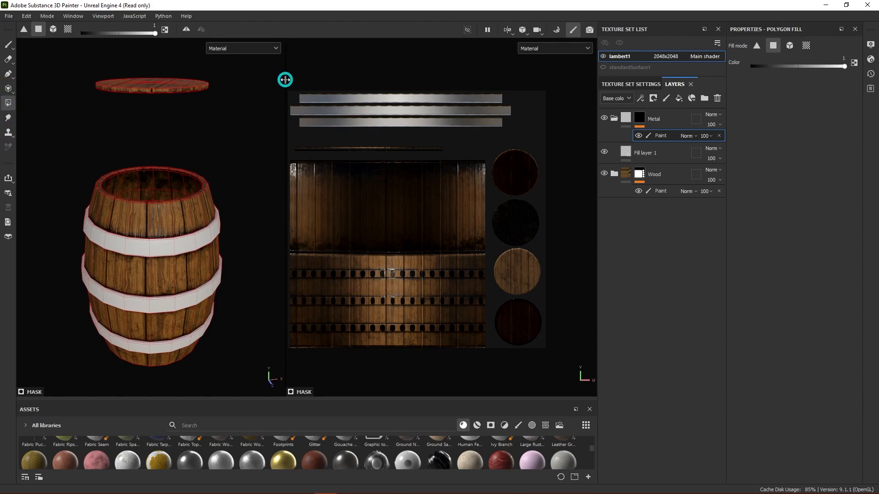
pyautogui.moveTo(284, 79); pyautogui.dragTo(283, 108)
pyautogui.moveTo(544, 77); pyautogui.dragTo(269, 134)
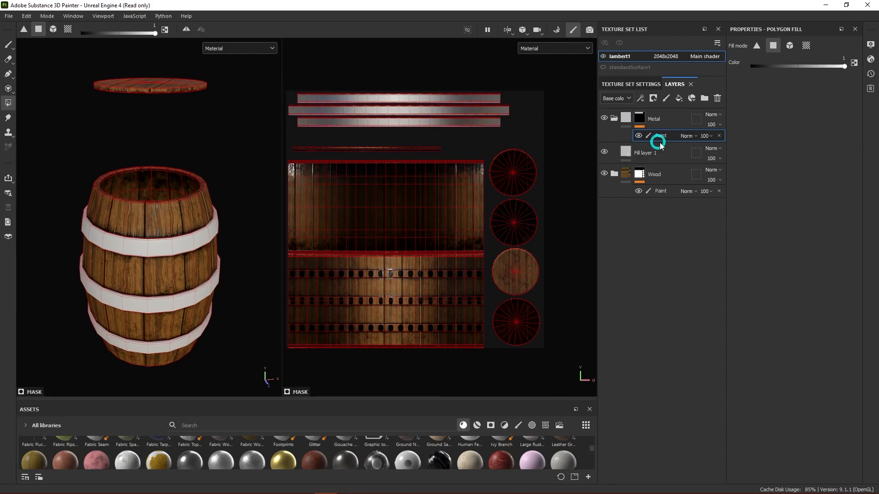
# - Turn off the normal and height channels of Fill layer 1 in the Metal folder
pyautogui.click(697, 151)
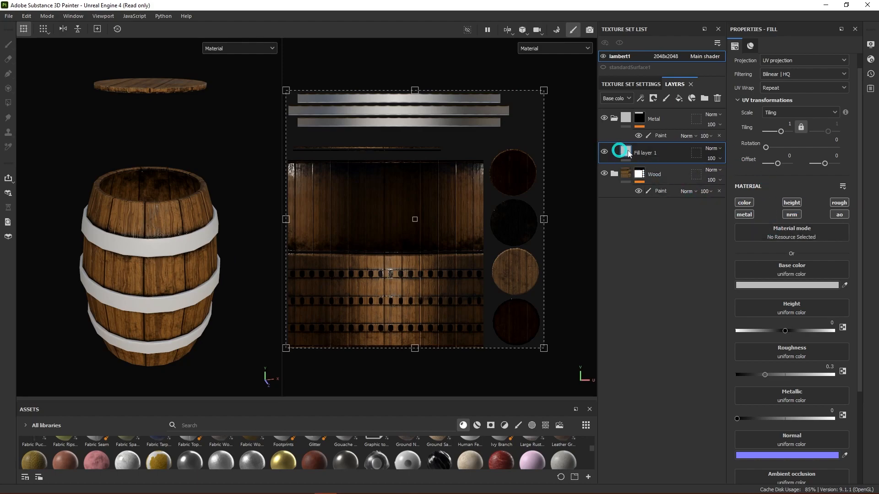
pyautogui.click(792, 215)
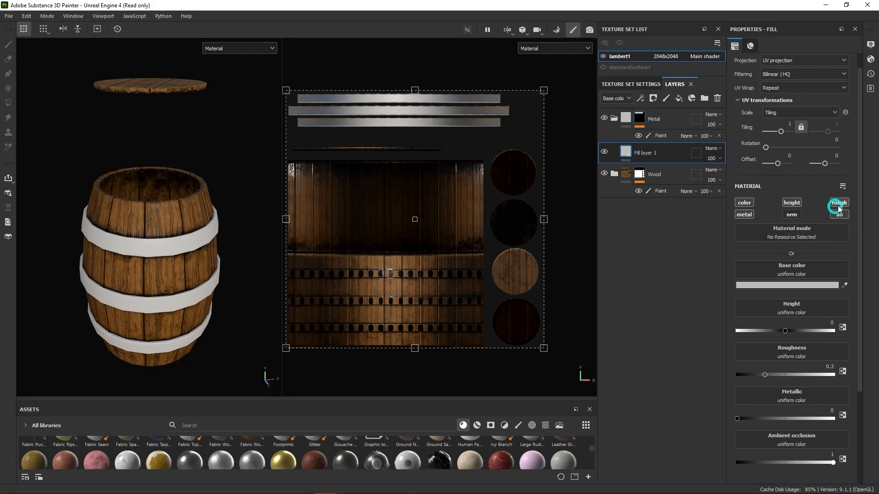
pyautogui.click(792, 203)
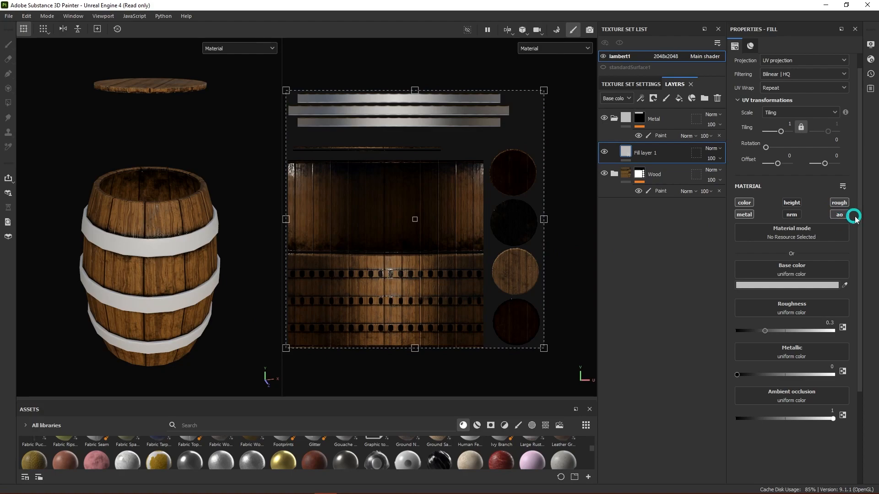
# - Turn off the ambient occlusion channel of Fill layer 1, and set its metallic to 1 and roughness to about 0.43
pyautogui.click(839, 215)
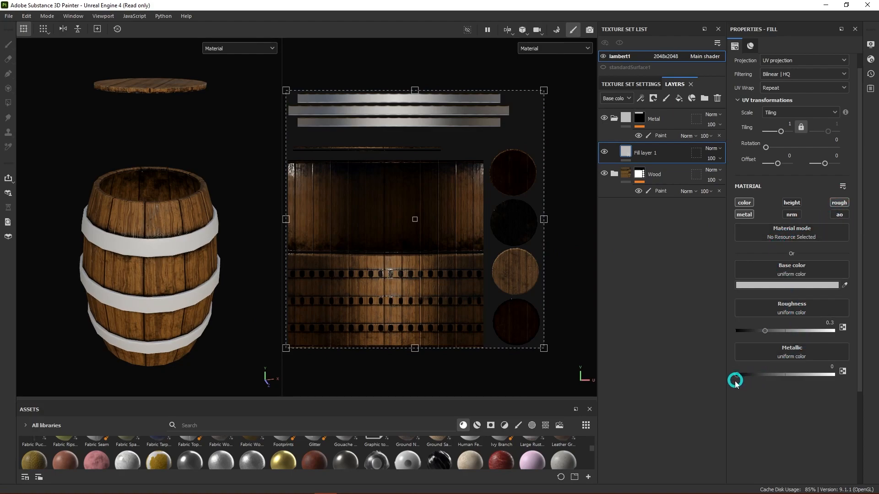
pyautogui.moveTo(736, 374); pyautogui.dragTo(874, 374)
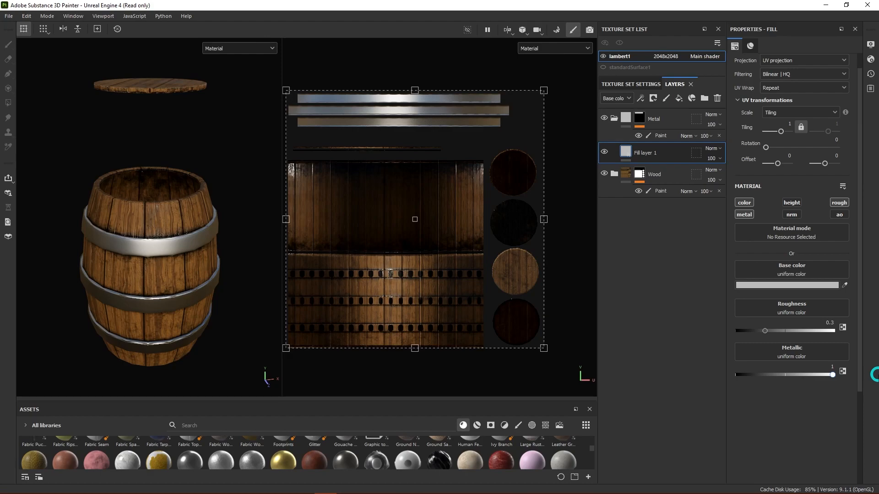
pyautogui.moveTo(866, 378); pyautogui.dragTo(788, 388)
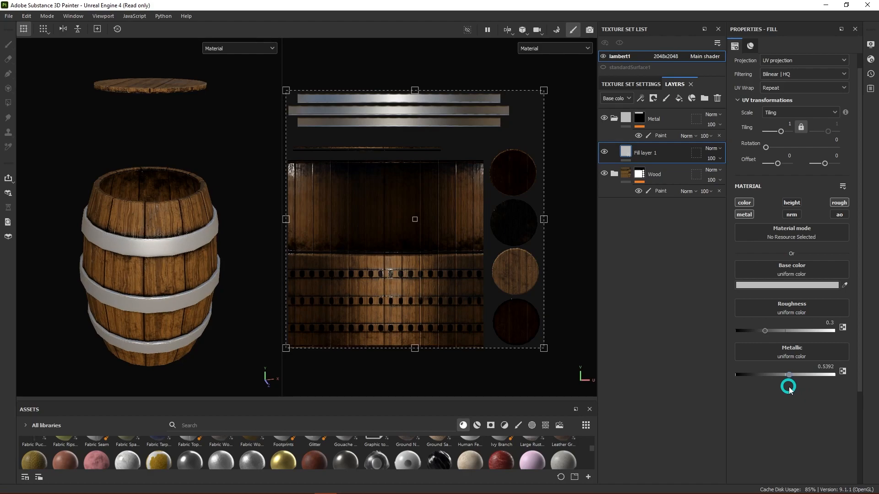
pyautogui.moveTo(788, 388); pyautogui.dragTo(876, 384)
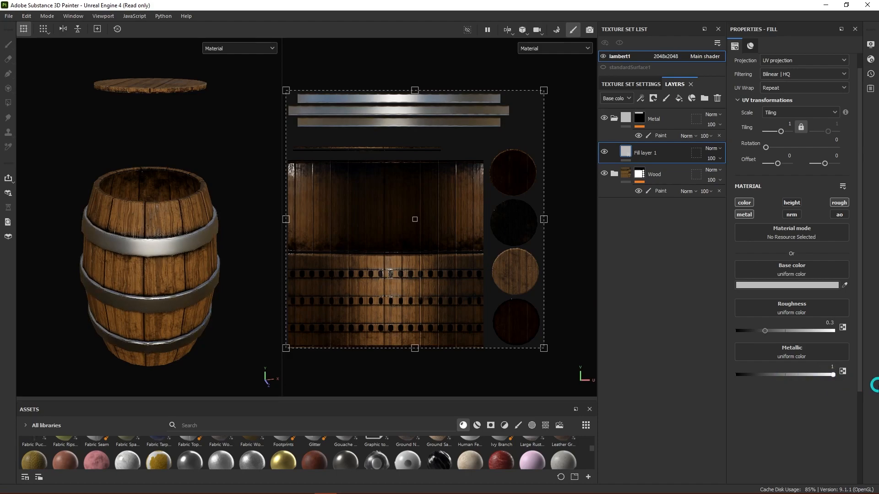
pyautogui.click(762, 331)
pyautogui.moveTo(764, 333)
pyautogui.mouseDown()
pyautogui.moveTo(752, 333)
pyautogui.moveTo(834, 334)
pyautogui.moveTo(777, 336)
pyautogui.mouseUp()
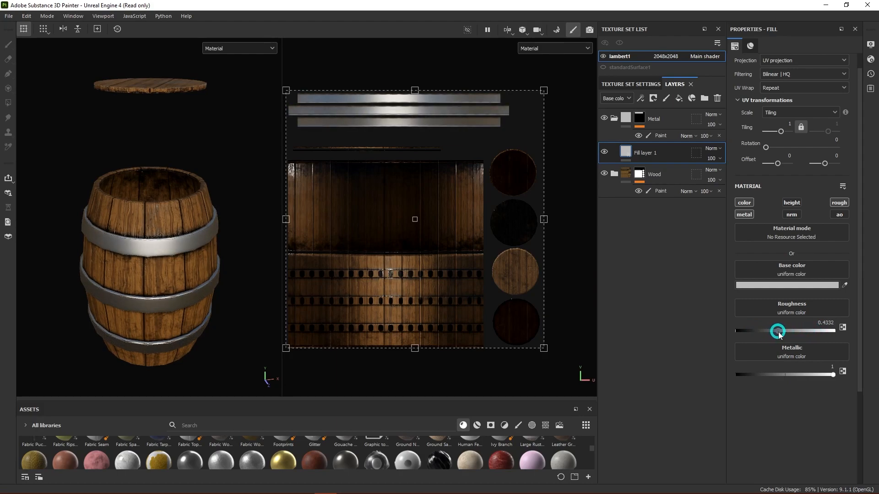
# - Set the base color of the hoops' fill layer to a dark bluish grey, 7D7E81
pyautogui.keyDown('alt'); pyautogui.moveTo(182, 224); pyautogui.dragTo(246, 235, button='right'); pyautogui.keyUp('alt')
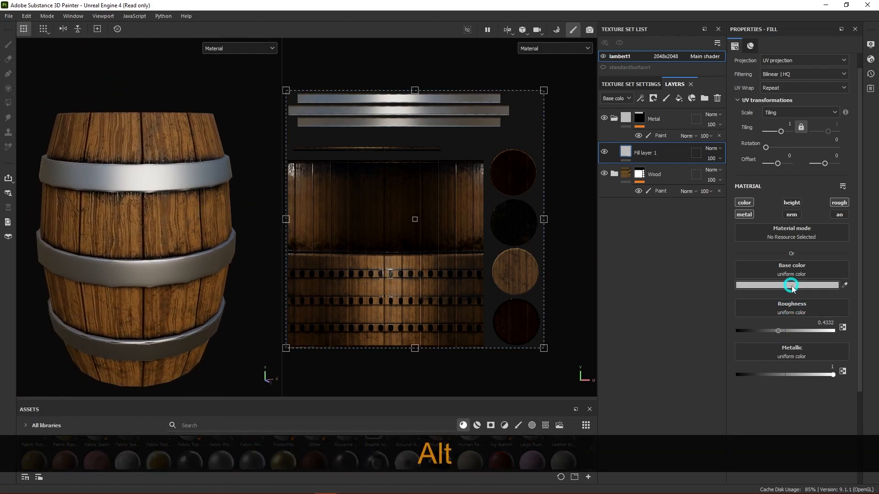
pyautogui.click(793, 286)
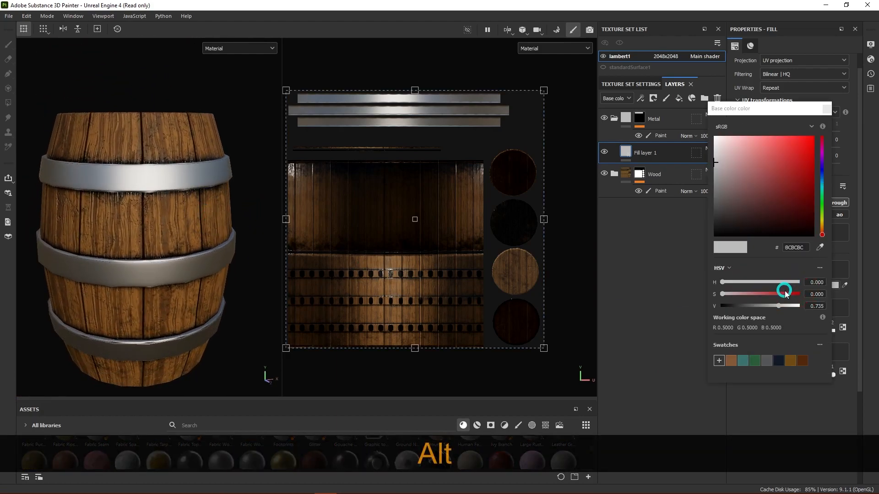
pyautogui.click(822, 172)
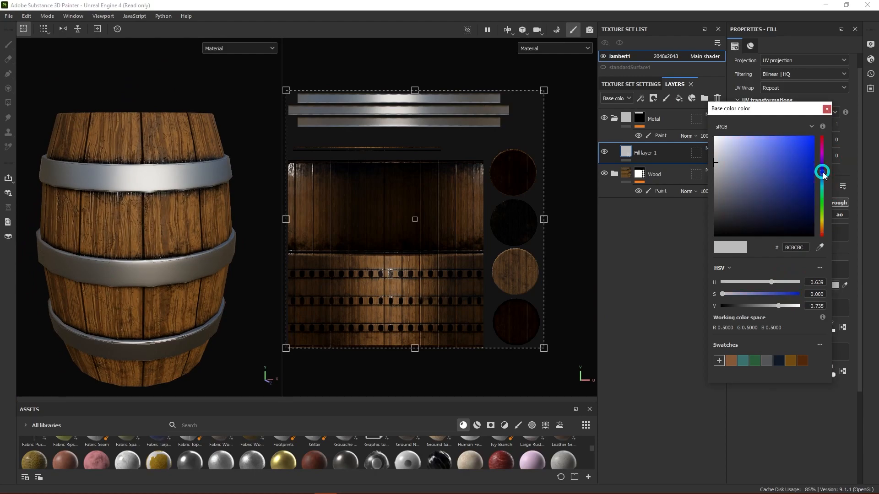
pyautogui.click(721, 295)
pyautogui.moveTo(722, 295); pyautogui.dragTo(723, 294)
pyautogui.moveTo(777, 306); pyautogui.dragTo(762, 310)
pyautogui.keyDown('alt'); pyautogui.moveTo(153, 196); pyautogui.dragTo(192, 220); pyautogui.keyUp('alt')
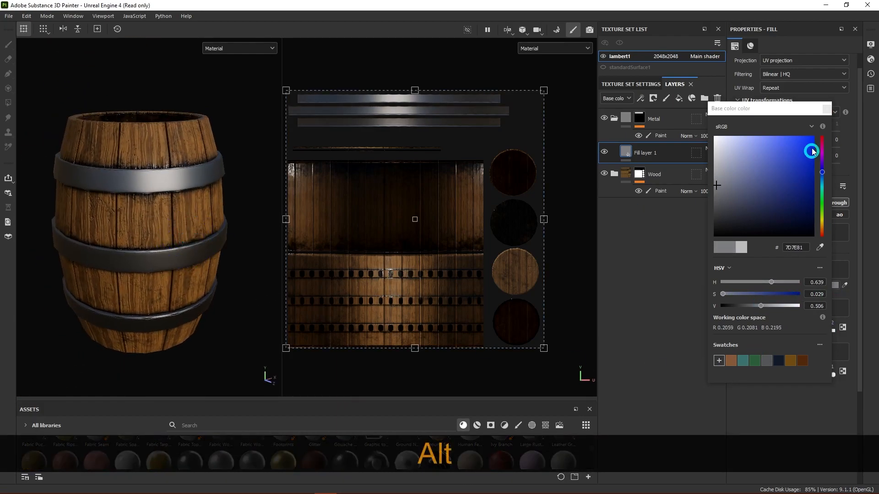
pyautogui.click(824, 115)
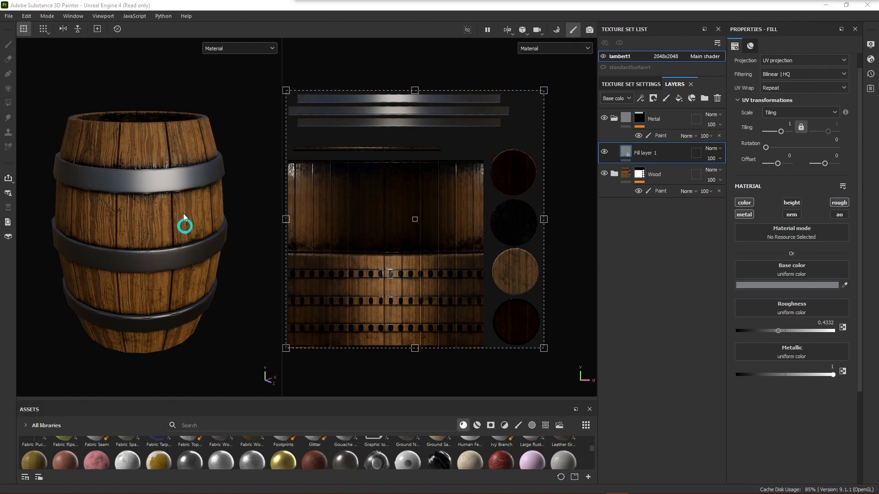
# - Rename the grey metal fill layer as Base Color
pyautogui.scroll(5, 186, 234)
pyautogui.keyDown('alt'); pyautogui.moveTo(169, 220); pyautogui.dragTo(187, 193, button='middle'); pyautogui.keyUp('alt')
pyautogui.keyDown('alt'); pyautogui.moveTo(200, 227); pyautogui.dragTo(218, 233); pyautogui.keyUp('alt')
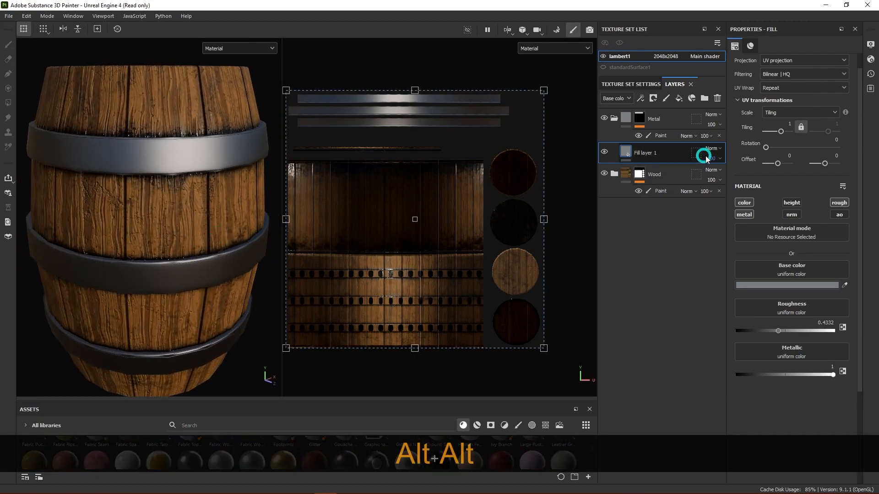
pyautogui.doubleClick(647, 153)
pyautogui.write('Ba')
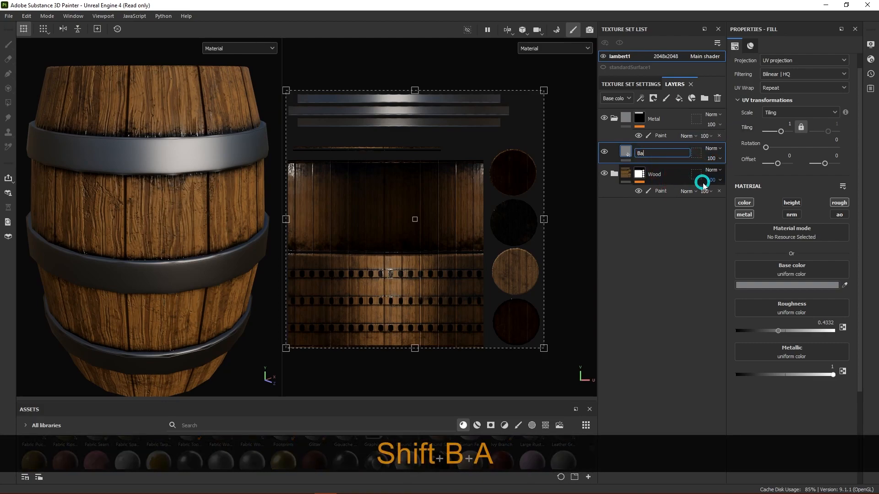
pyautogui.write('se Color')
pyautogui.press('Return')
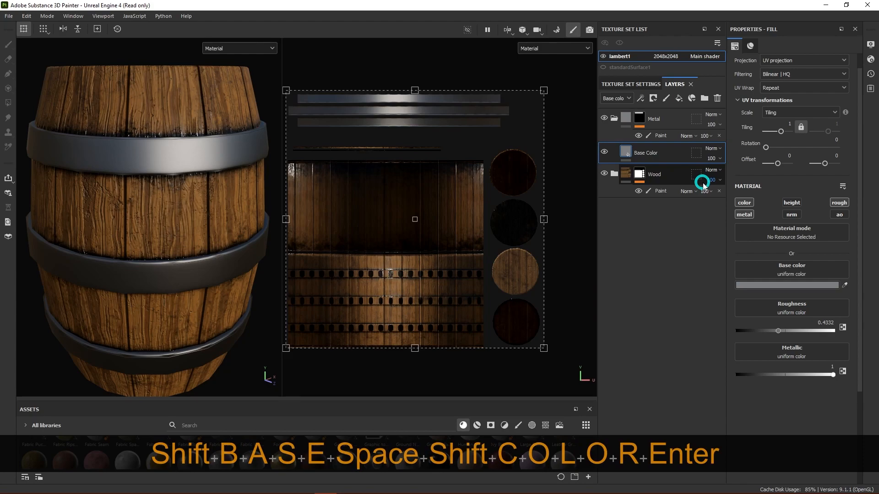
# - Add a fill layer above Base Color with normal, height and roughness channels off and metallic set to 1
pyautogui.click(678, 99)
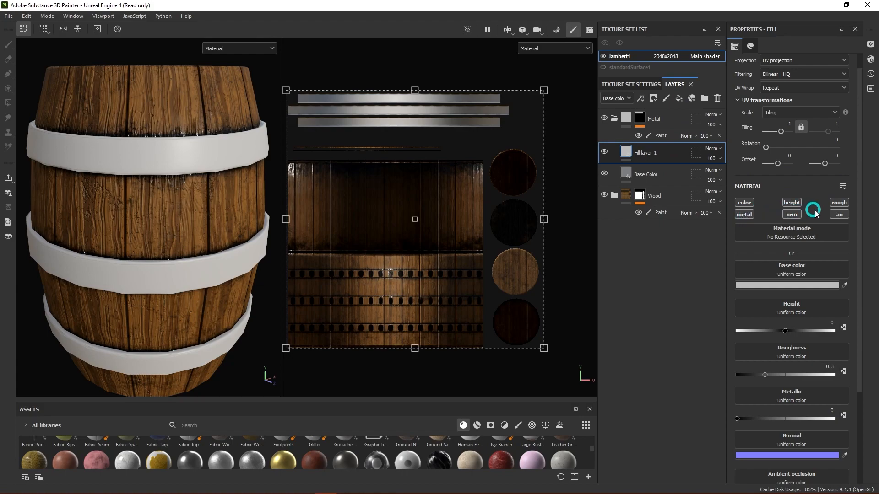
pyautogui.click(792, 215)
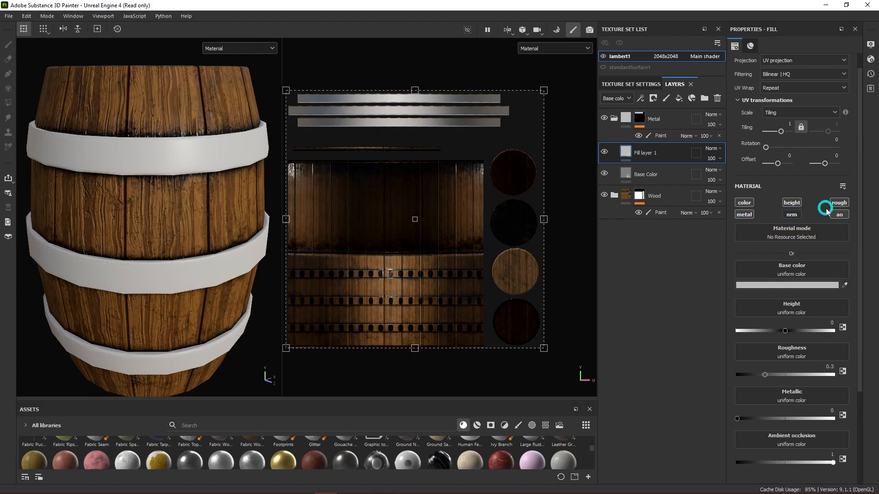
pyautogui.click(792, 202)
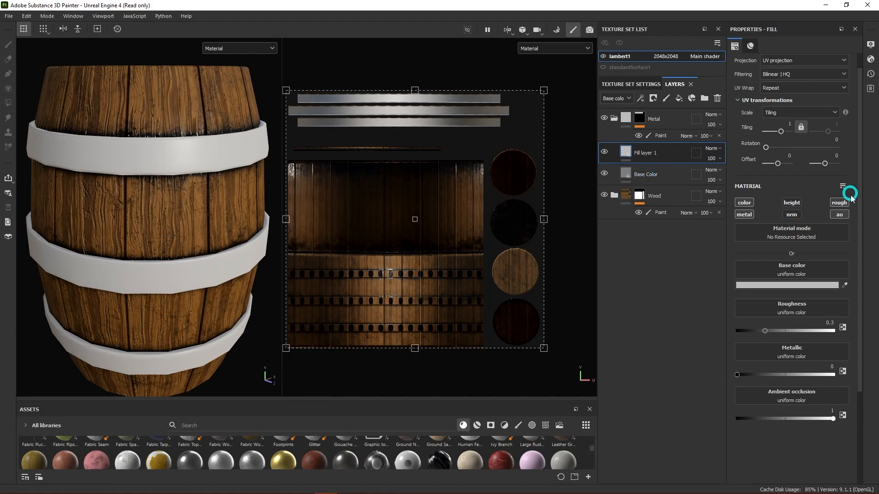
pyautogui.click(841, 203)
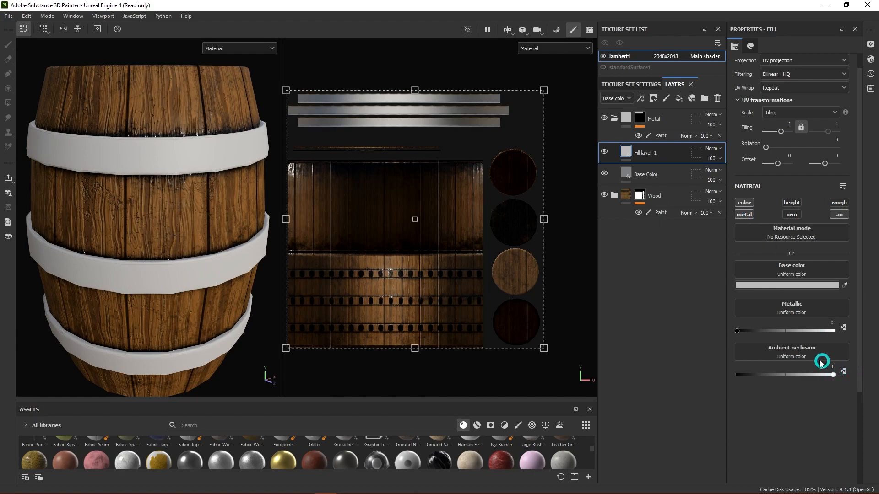
pyautogui.moveTo(737, 331); pyautogui.dragTo(876, 330)
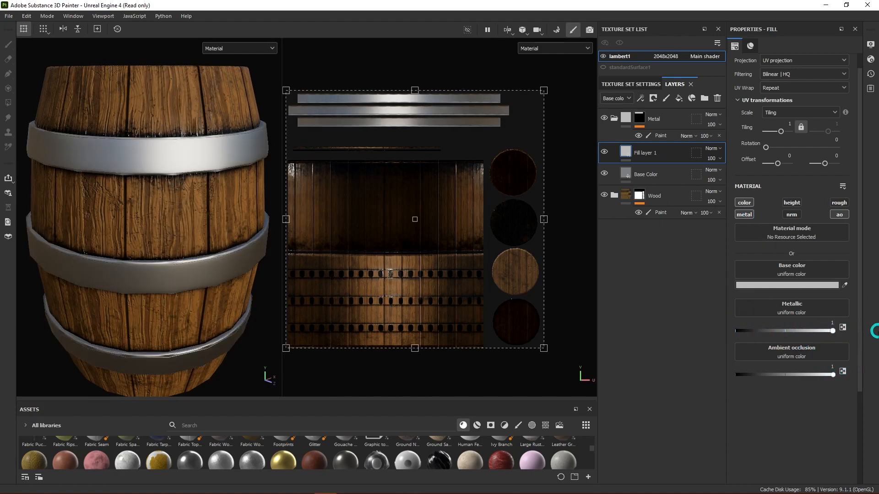
# - Set the new fill layer's base color to a dark rusty brown, 5A3C14
pyautogui.click(809, 286)
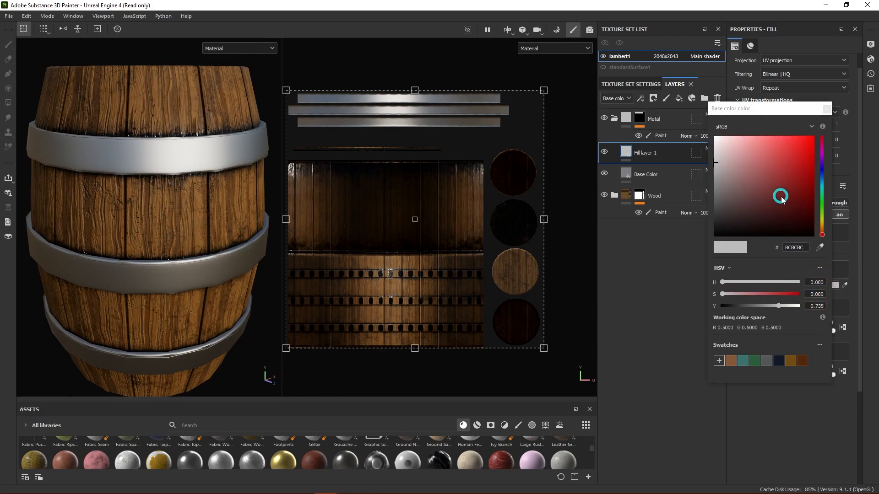
pyautogui.click(823, 229)
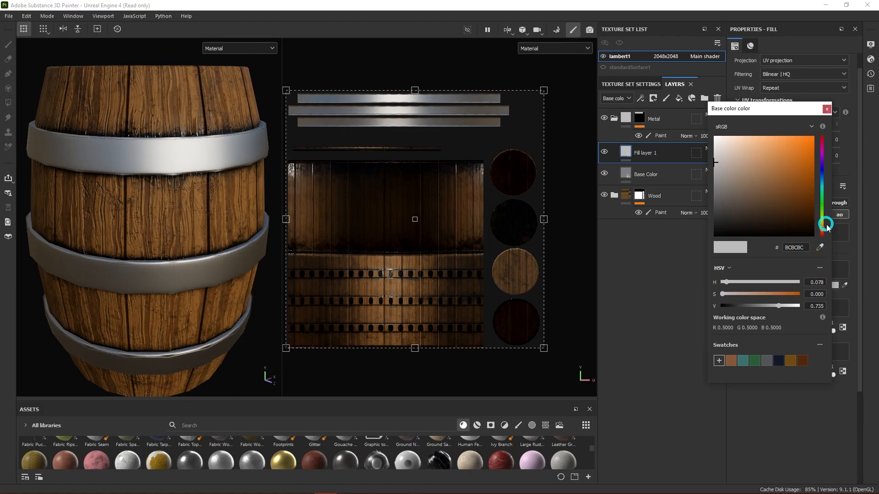
pyautogui.moveTo(828, 228); pyautogui.dragTo(821, 227)
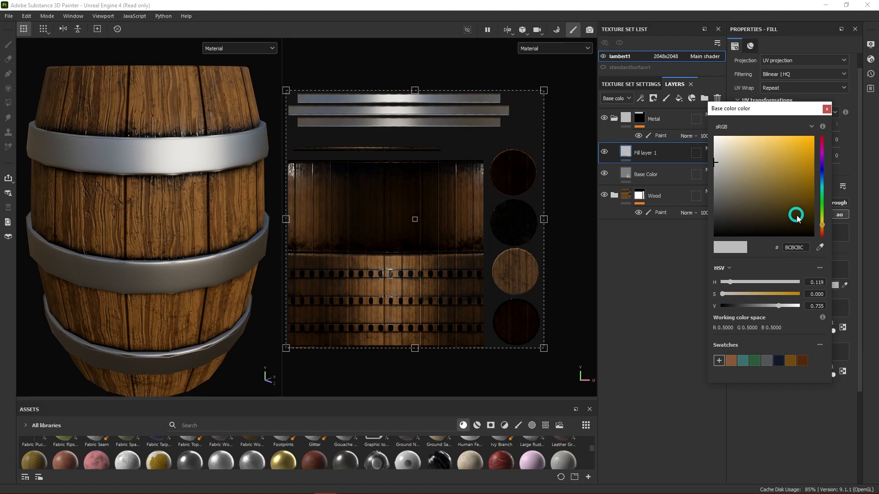
pyautogui.click(820, 227)
pyautogui.moveTo(771, 188)
pyautogui.mouseDown()
pyautogui.moveTo(800, 193)
pyautogui.moveTo(806, 205)
pyautogui.moveTo(790, 204)
pyautogui.mouseUp()
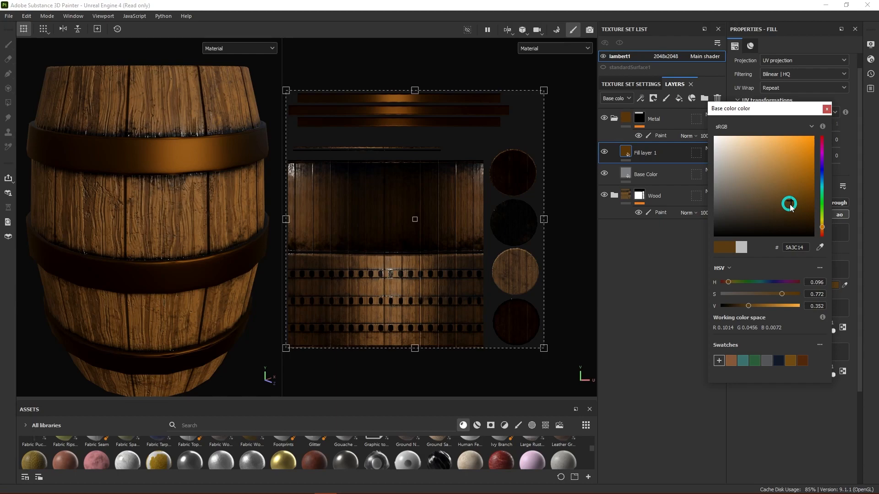
pyautogui.click(827, 109)
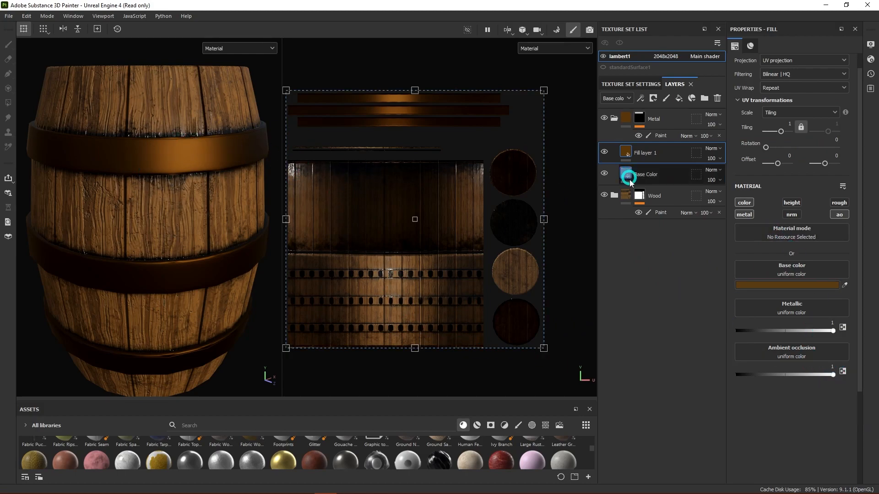
# - Add a black mask to the brown Fill layer 1 and select the mask
pyautogui.rightClick(627, 154)
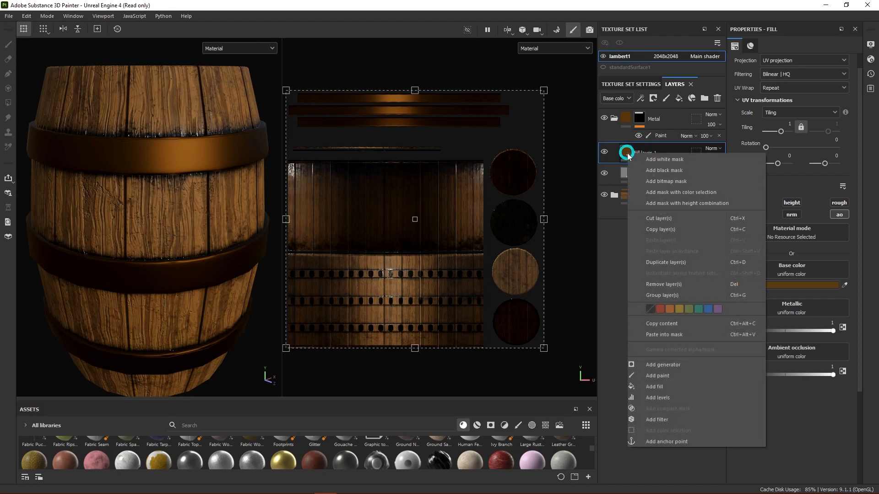
pyautogui.click(675, 170)
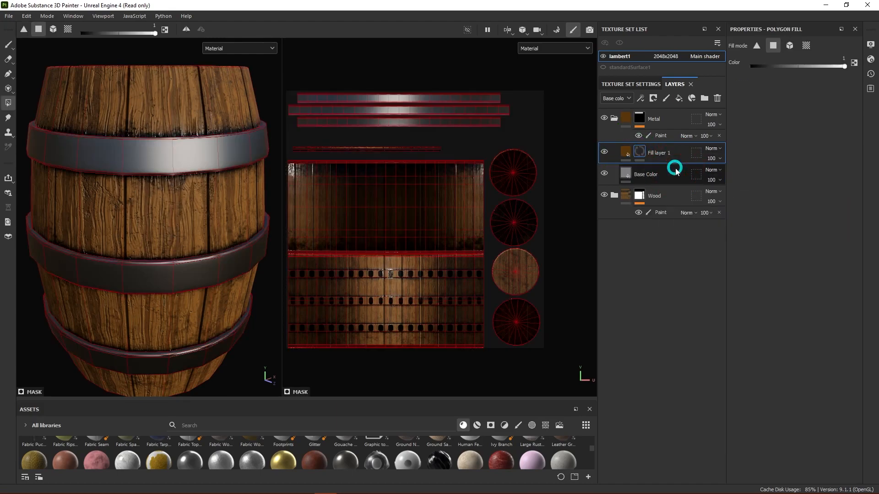
pyautogui.rightClick(640, 151)
pyautogui.click(636, 151)
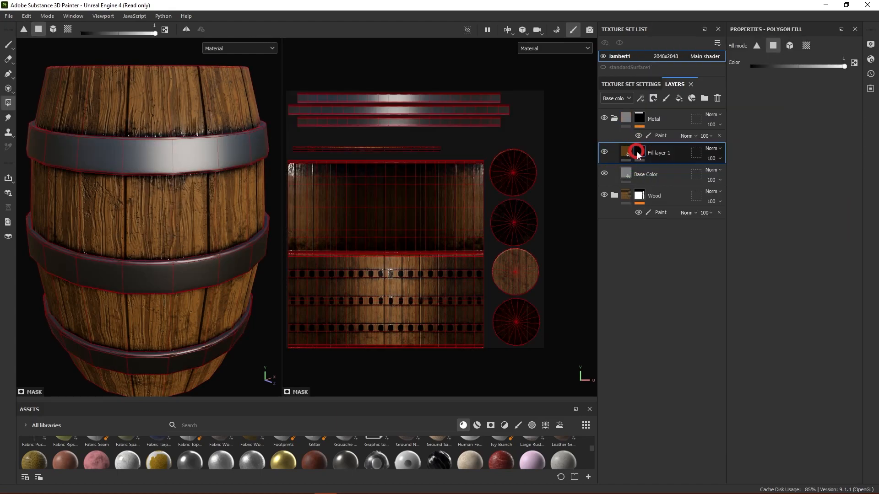
# - Enlarge the asset library and filter it to show only textures
pyautogui.moveTo(335, 398); pyautogui.dragTo(334, 222)
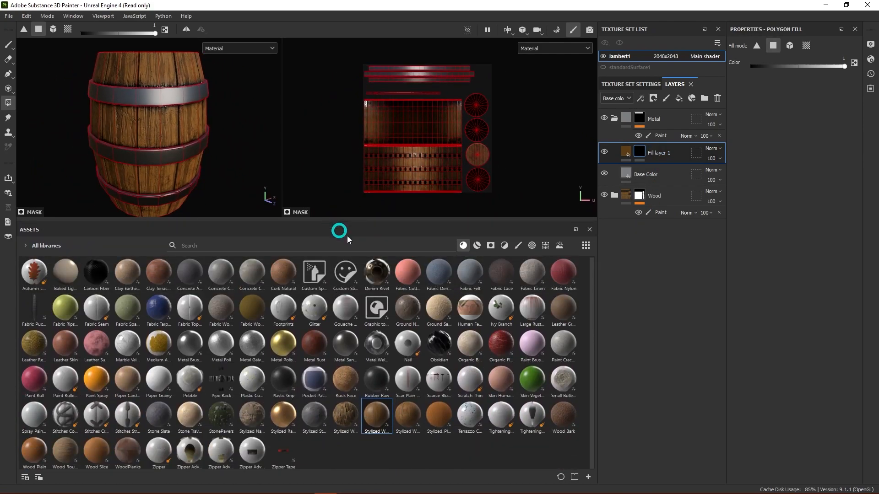
pyautogui.click(332, 246)
pyautogui.write('grunge')
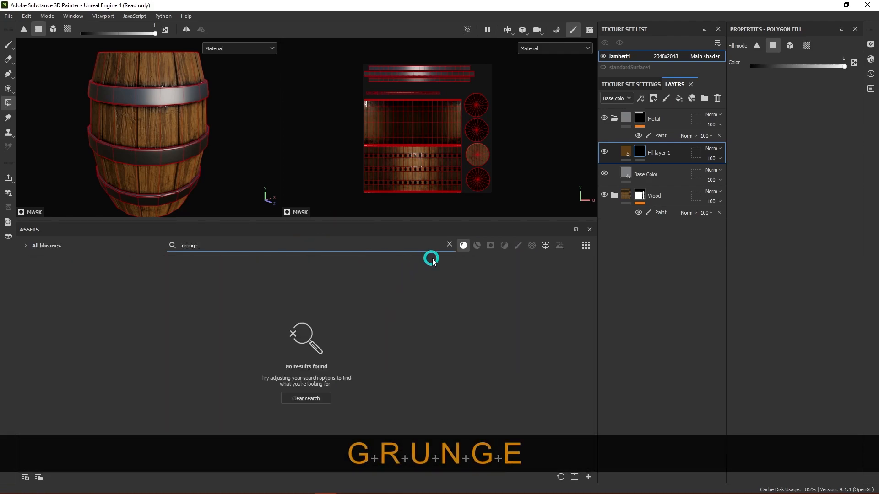
pyautogui.click(449, 244)
pyautogui.click(545, 246)
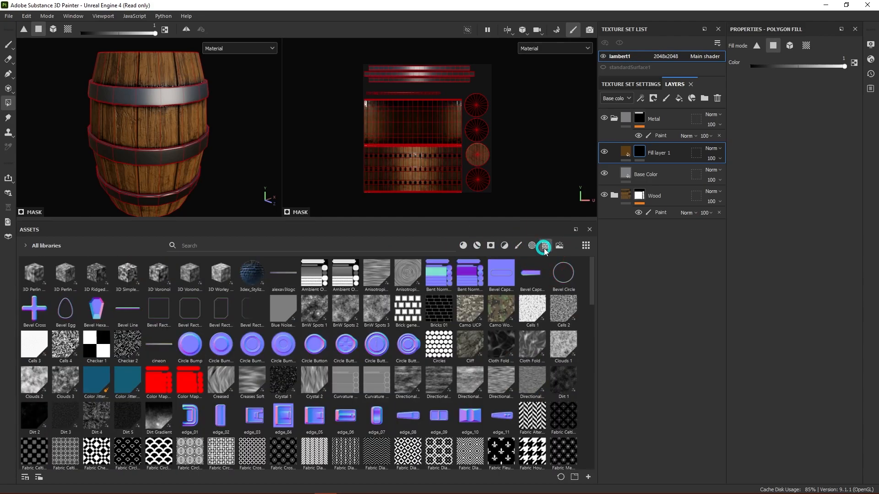
pyautogui.click(678, 200)
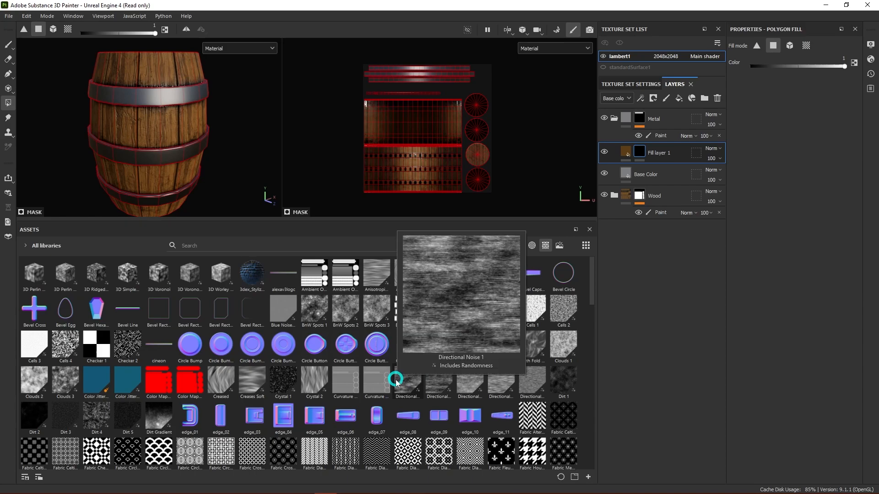
# - Apply the Grunge Map 007 texture to the black mask of Fill layer 1
pyautogui.moveTo(319, 384)
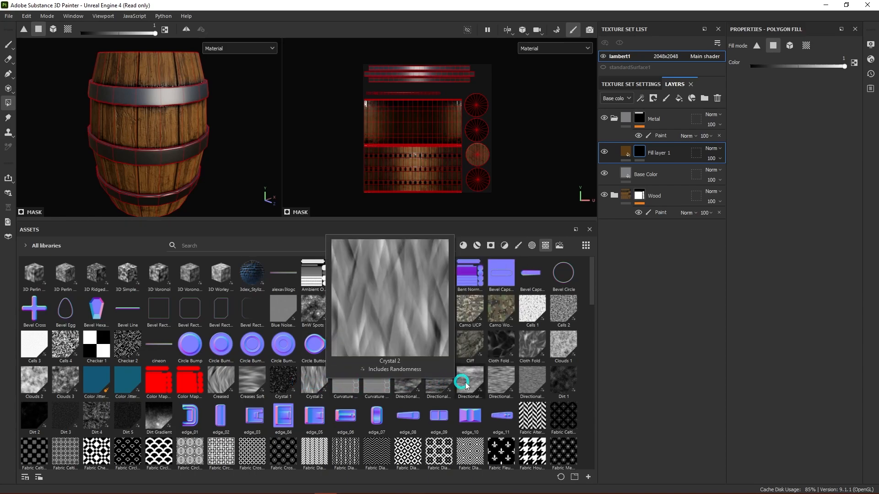
pyautogui.scroll(-5, 378, 406)
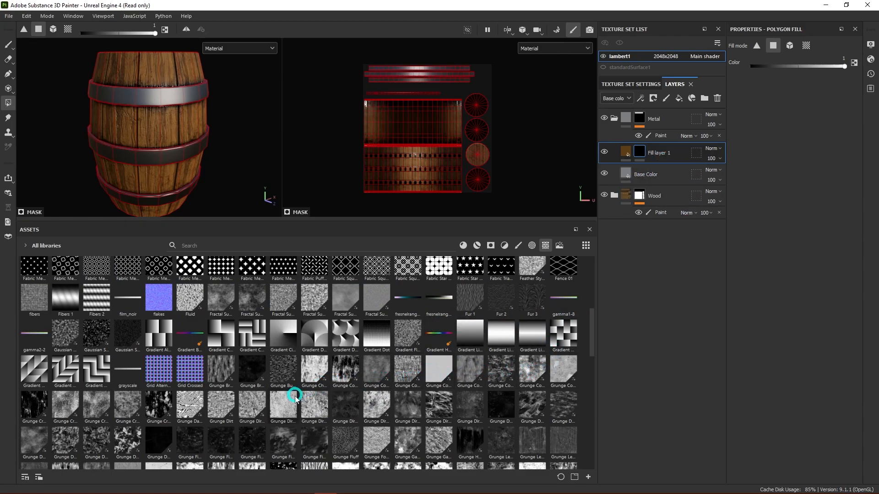
pyautogui.scroll(-3, 284, 403)
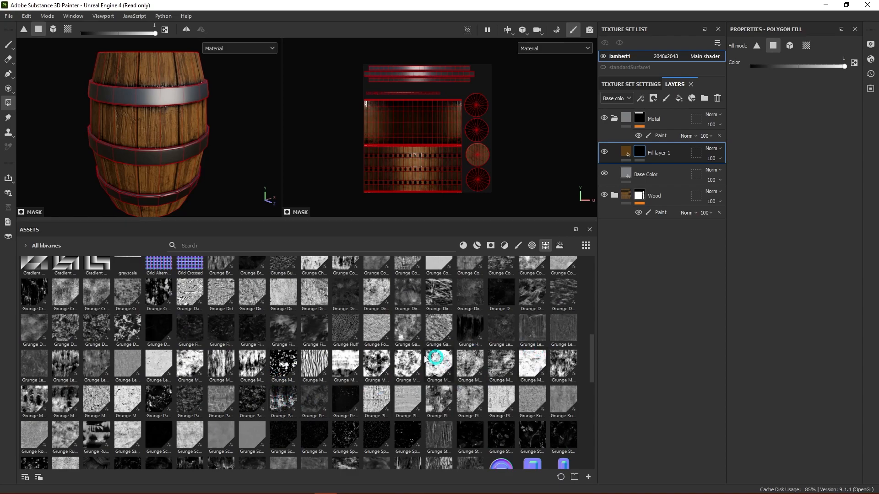
pyautogui.moveTo(392, 356)
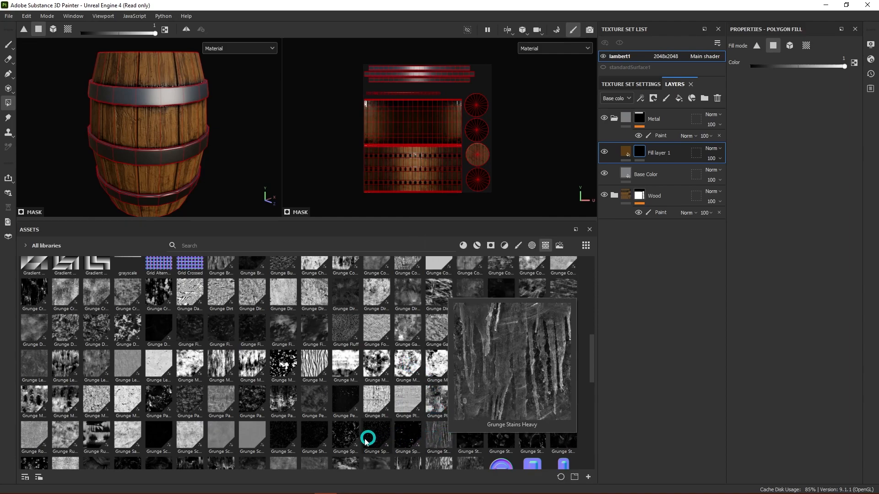
pyautogui.moveTo(95, 435)
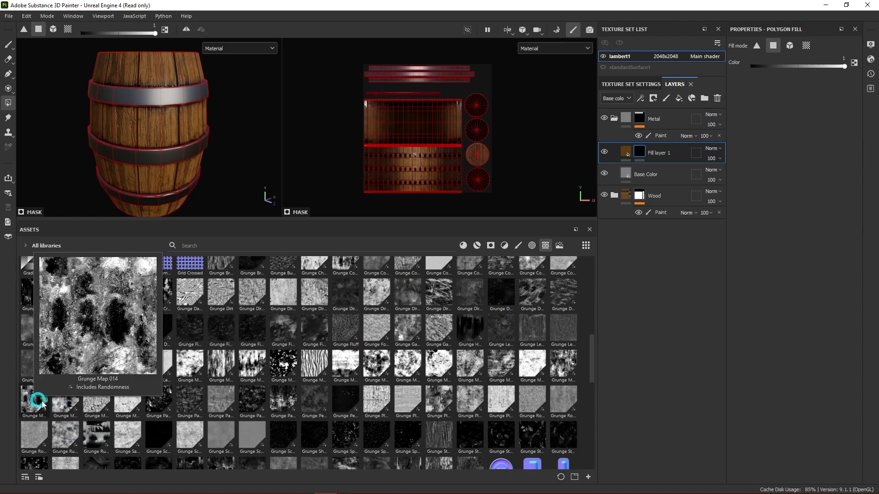
pyautogui.moveTo(503, 363)
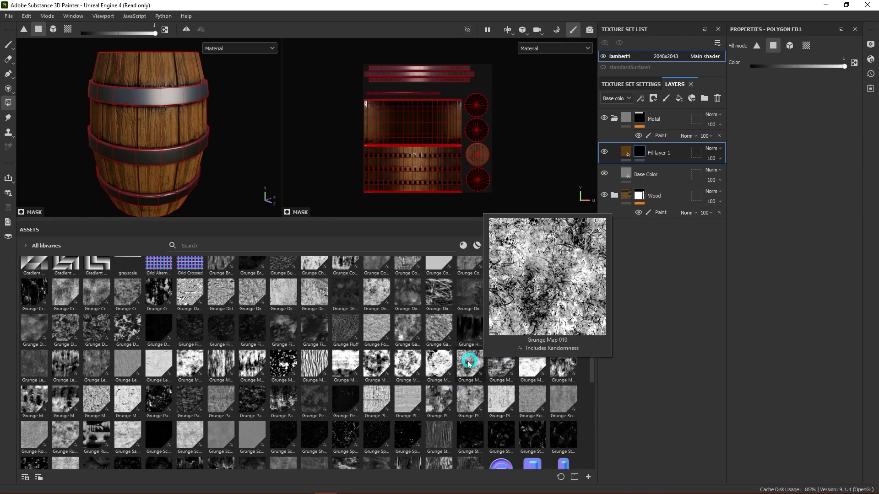
pyautogui.moveTo(440, 337)
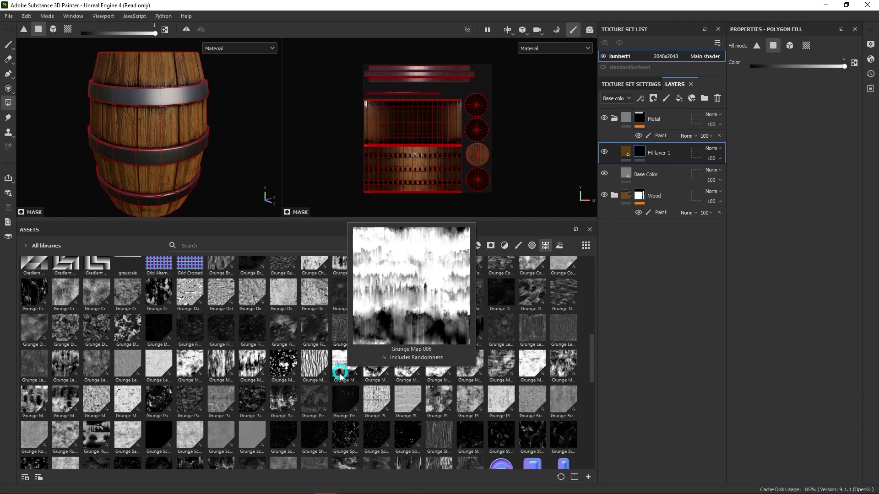
pyautogui.moveTo(379, 373)
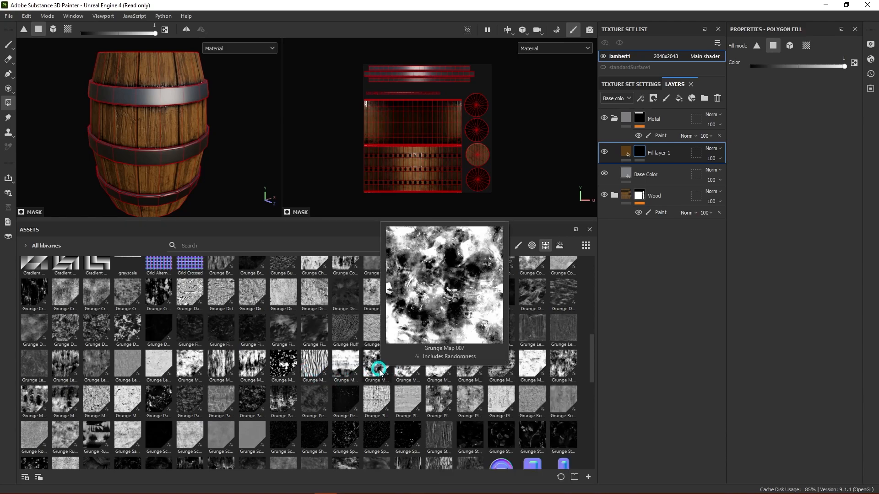
pyautogui.click(377, 366)
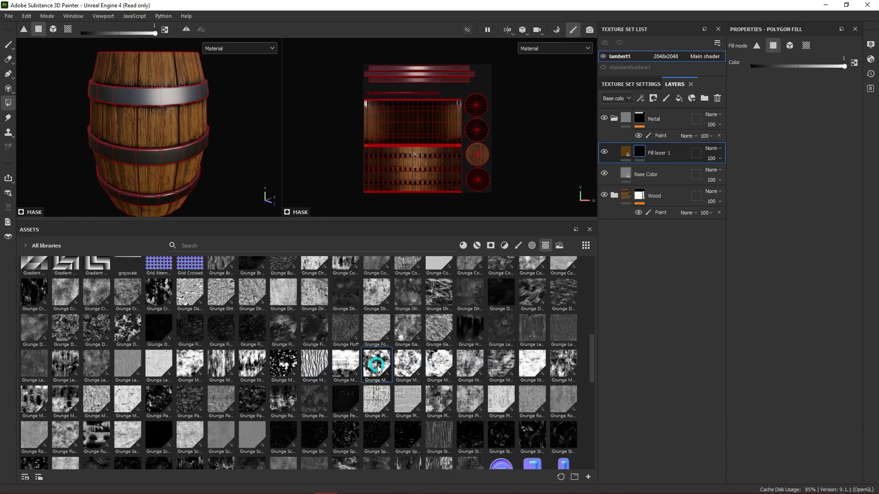
pyautogui.moveTo(378, 368); pyautogui.dragTo(641, 152)
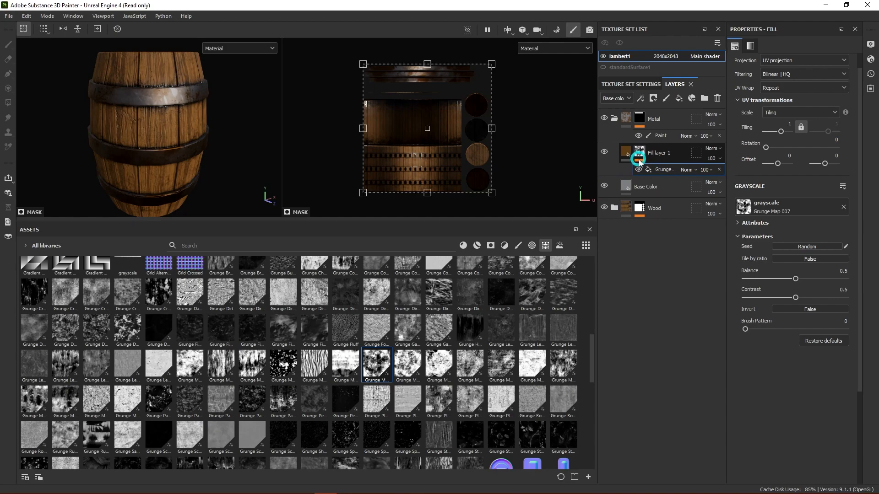
pyautogui.click(664, 173)
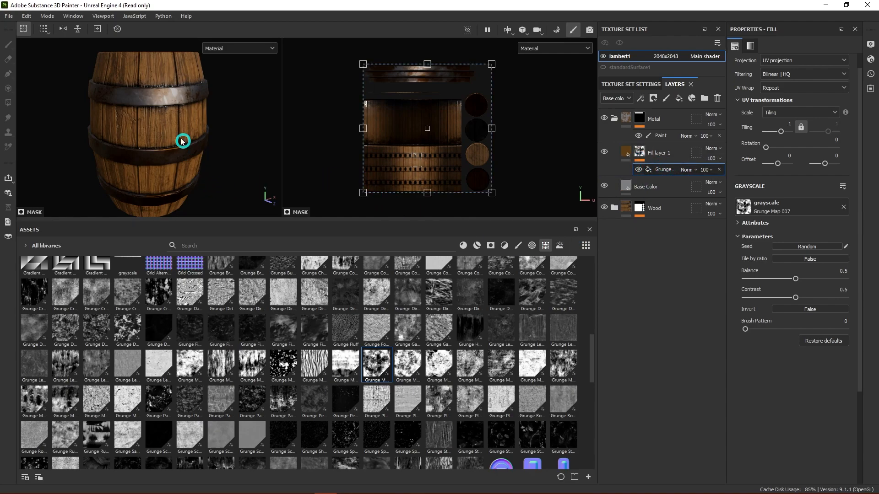
# - Shrink the asset library, widen the 3D viewport and frame the barrel's hoops
pyautogui.scroll(4, 197, 139)
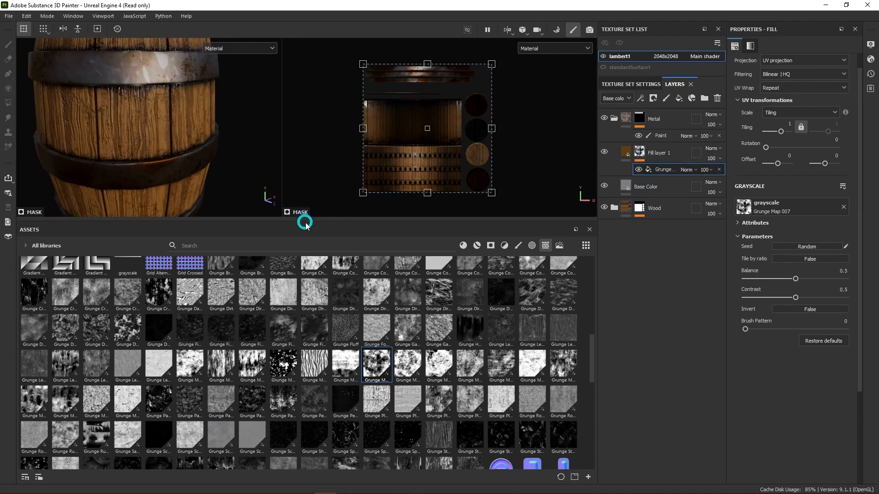
pyautogui.moveTo(308, 221); pyautogui.dragTo(339, 439)
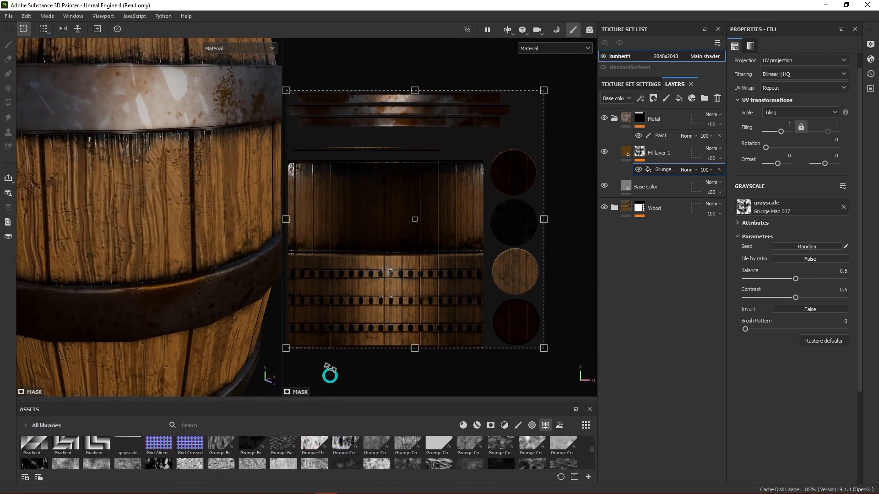
pyautogui.moveTo(280, 370); pyautogui.dragTo(479, 364)
pyautogui.scroll(-2, 310, 182)
pyautogui.keyDown('alt'); pyautogui.moveTo(334, 153); pyautogui.dragTo(302, 207); pyautogui.keyUp('alt')
pyautogui.keyDown('alt'); pyautogui.moveTo(303, 209); pyautogui.dragTo(345, 251, button='right'); pyautogui.keyUp('alt')
pyautogui.keyDown('alt'); pyautogui.moveTo(345, 251); pyautogui.dragTo(381, 267); pyautogui.keyUp('alt')
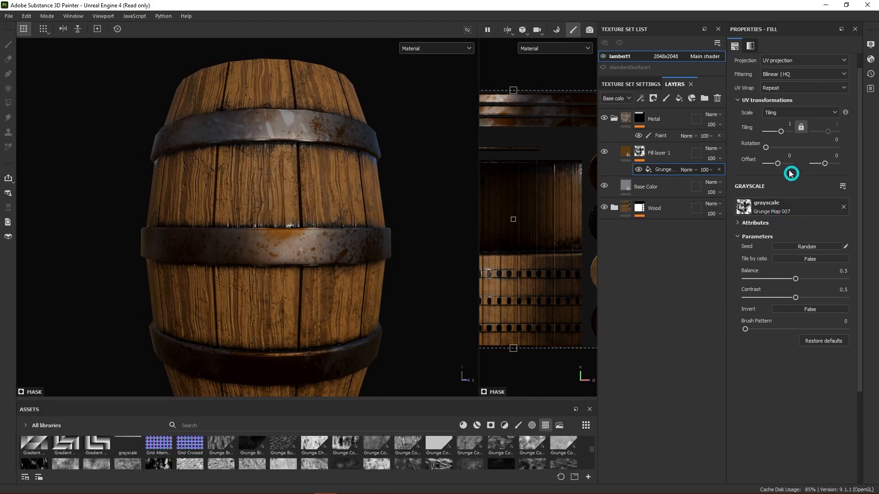
# - Set the grunge mask's balance to 0.39 and contrast to 0.71, and check the rust around the hoops
pyautogui.moveTo(796, 280)
pyautogui.mouseDown()
pyautogui.moveTo(766, 280)
pyautogui.moveTo(823, 280)
pyautogui.moveTo(784, 280)
pyautogui.moveTo(805, 299)
pyautogui.moveTo(821, 299)
pyautogui.moveTo(770, 281)
pyautogui.moveTo(784, 280)
pyautogui.mouseUp()
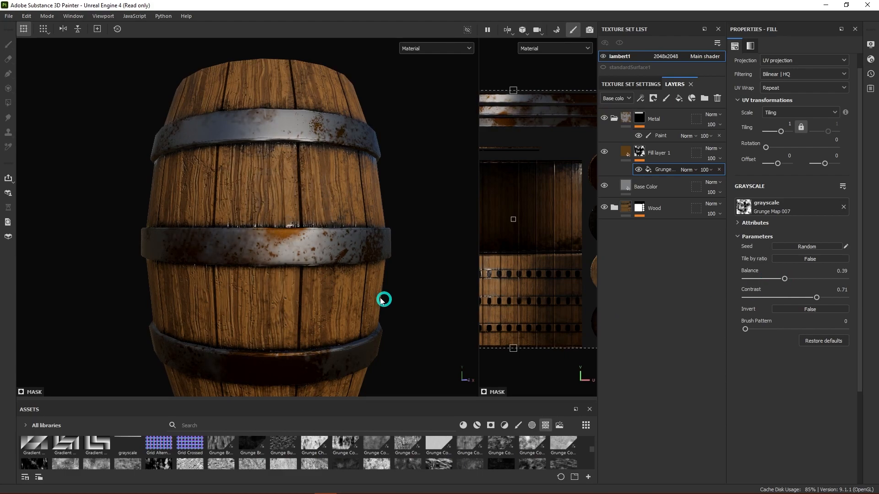
pyautogui.scroll(-3, 385, 283)
pyautogui.keyDown('alt'); pyautogui.moveTo(389, 270); pyautogui.dragTo(263, 269); pyautogui.keyUp('alt')
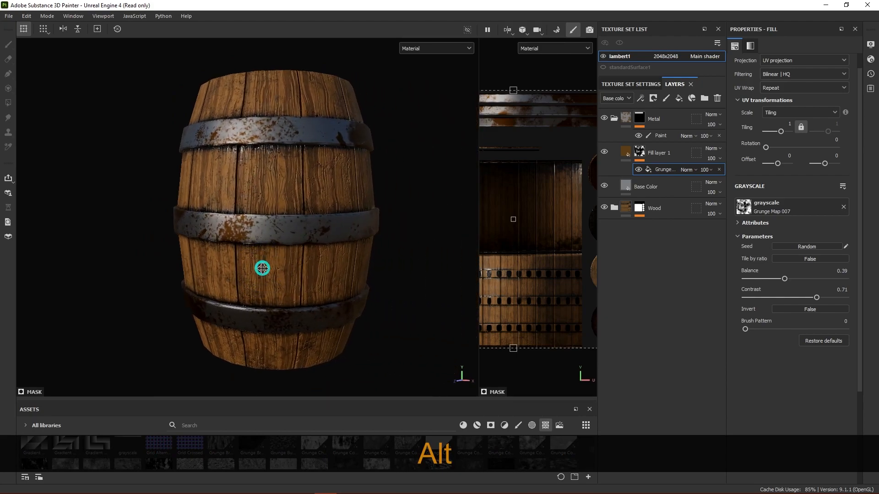
pyautogui.keyDown('alt'); pyautogui.moveTo(263, 269); pyautogui.dragTo(272, 283, button='middle'); pyautogui.keyUp('alt')
pyautogui.keyDown('alt'); pyautogui.moveTo(333, 288); pyautogui.dragTo(402, 284); pyautogui.keyUp('alt')
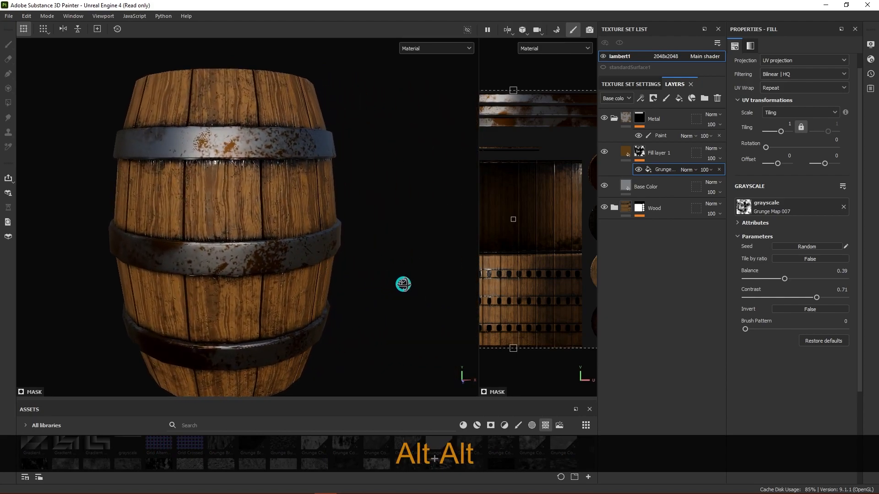
pyautogui.keyDown('alt'); pyautogui.moveTo(365, 278); pyautogui.dragTo(402, 269, button='middle'); pyautogui.keyUp('alt')
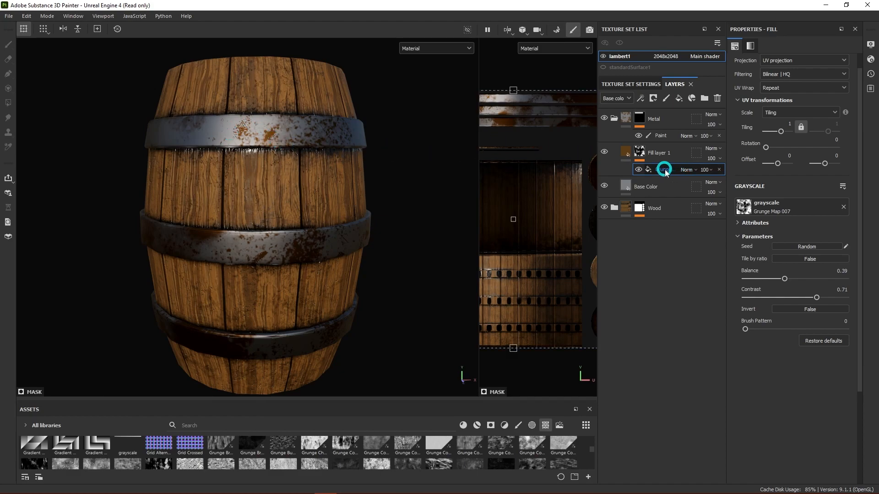
# - Add an empty filter effect to the mask of Fill layer 1
pyautogui.click(641, 150)
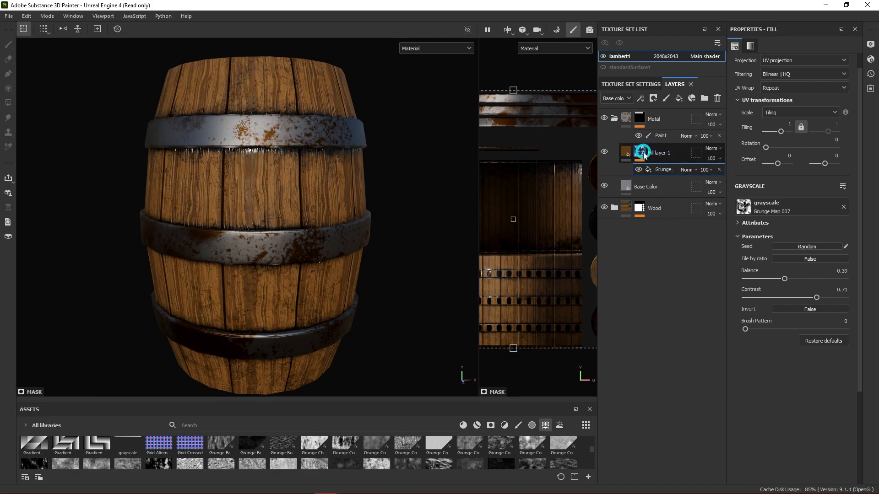
pyautogui.rightClick(641, 151)
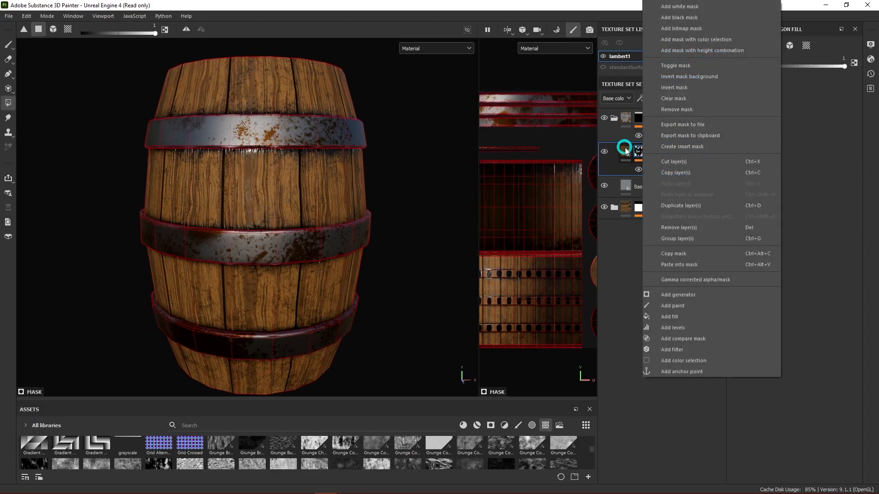
pyautogui.click(688, 351)
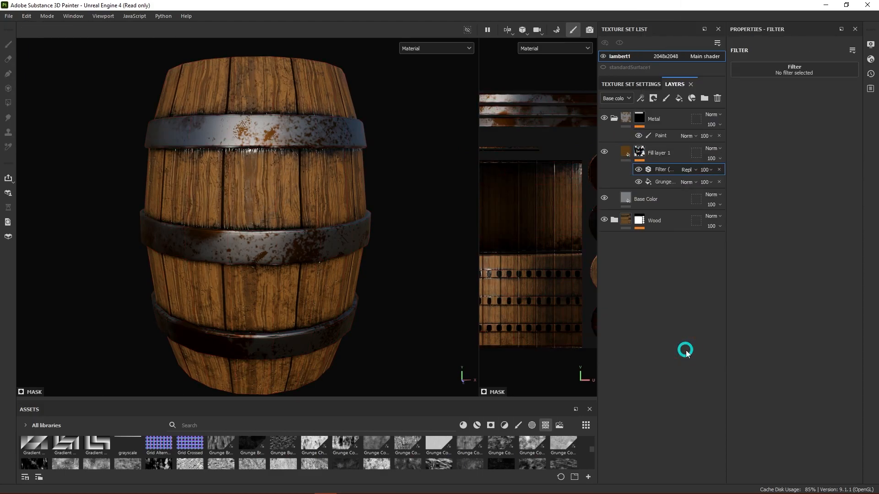
# - Try the Blur filter on the rust mask with an intensity of 1.54 and clear it from the filter slot
pyautogui.click(768, 75)
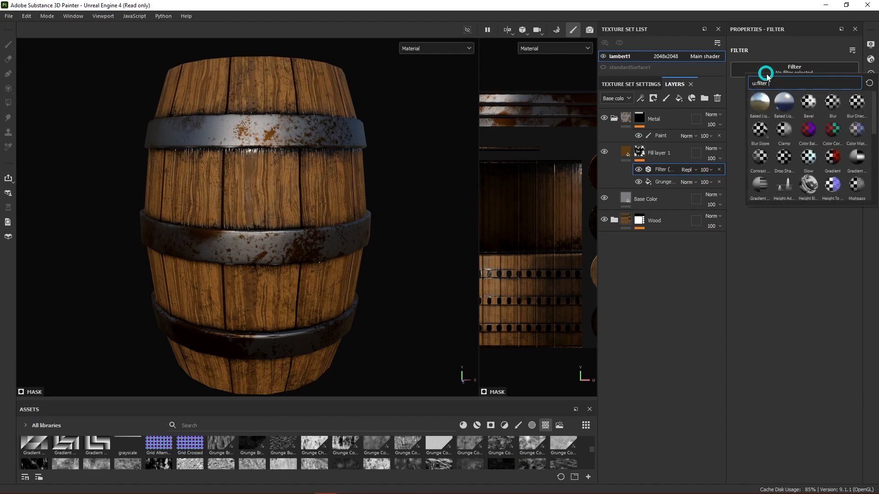
pyautogui.click(834, 102)
pyautogui.moveTo(746, 117); pyautogui.dragTo(757, 118)
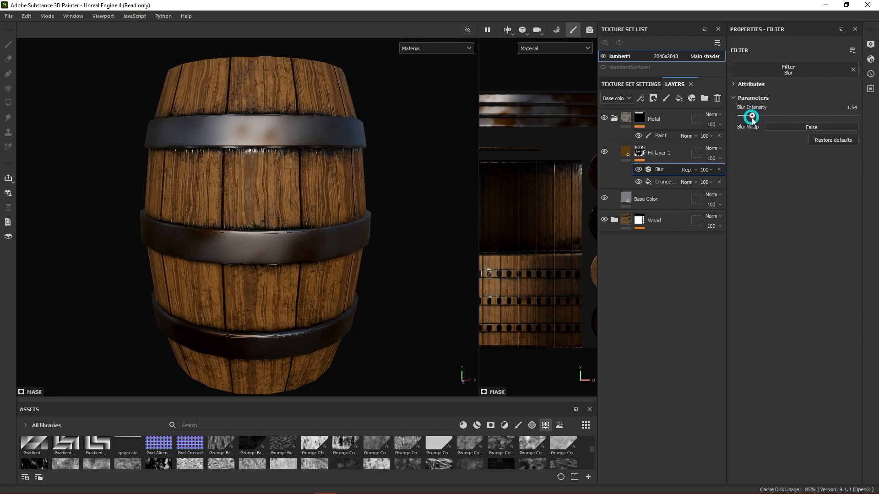
pyautogui.click(853, 69)
# - Assign the Blur Directional filter to the rust mask and set its intensity to 11.37
pyautogui.click(815, 69)
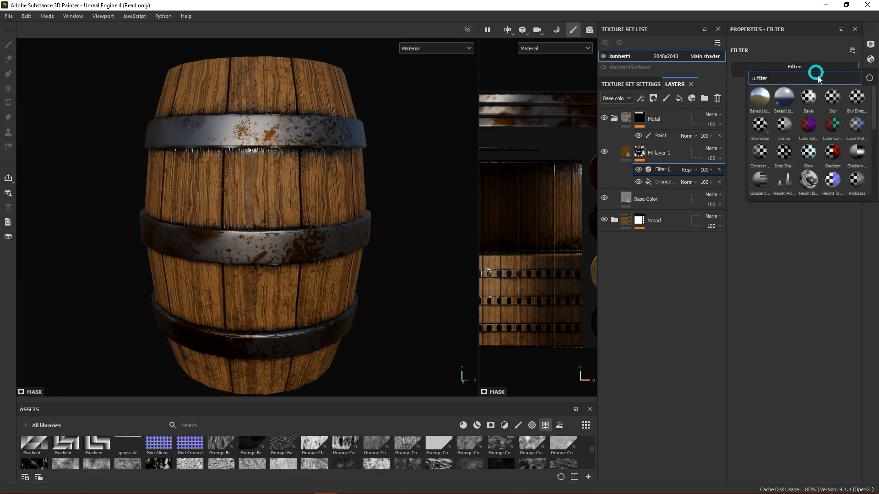
pyautogui.click(857, 97)
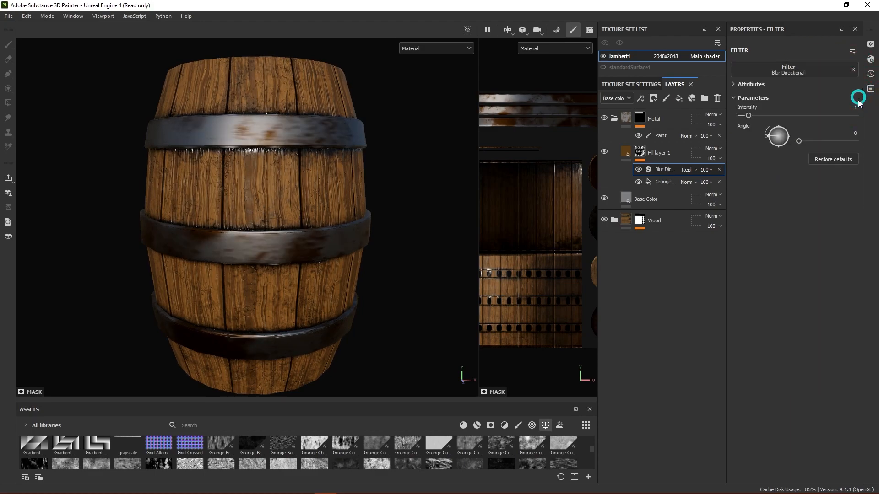
pyautogui.moveTo(747, 116); pyautogui.dragTo(767, 117)
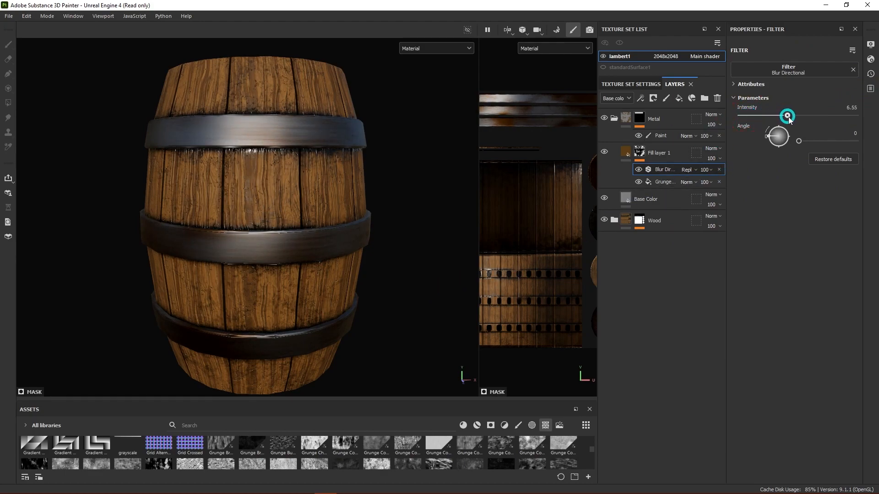
pyautogui.moveTo(807, 120); pyautogui.dragTo(815, 117)
pyautogui.keyDown('alt'); pyautogui.moveTo(430, 275); pyautogui.dragTo(488, 241); pyautogui.keyUp('alt')
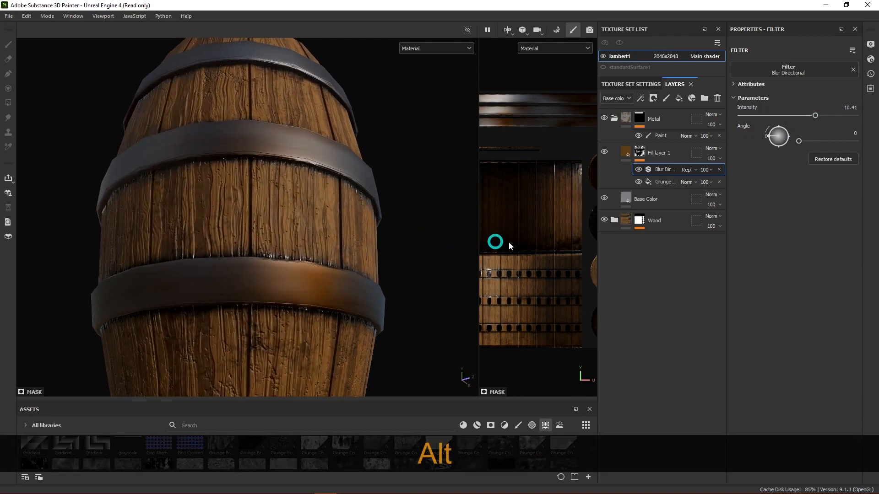
pyautogui.moveTo(818, 117); pyautogui.dragTo(822, 117)
# - Try adjusting the directional blur's angle and reset it to 0
pyautogui.moveTo(769, 135)
pyautogui.mouseDown()
pyautogui.moveTo(781, 123)
pyautogui.moveTo(800, 131)
pyautogui.moveTo(771, 139)
pyautogui.mouseUp()
pyautogui.click(862, 133)
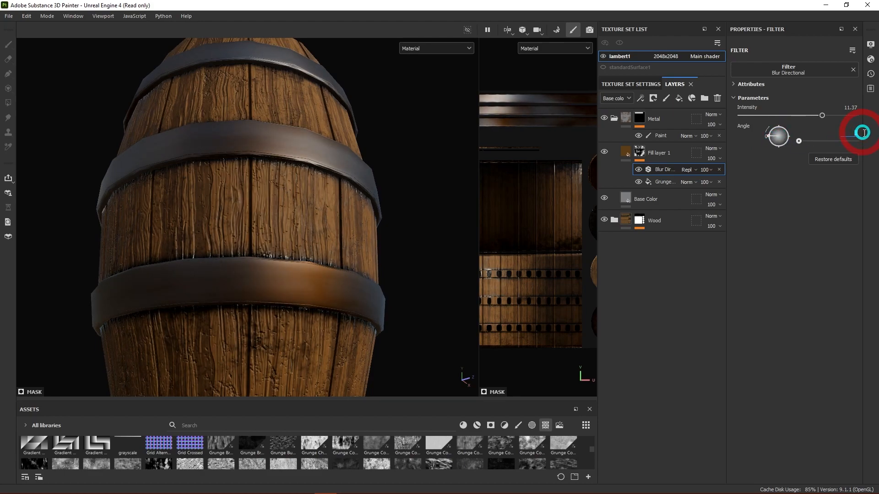
pyautogui.write('0')
pyautogui.press('Return')
# - Set the tiling of the Grunge Map 007 fill in Fill layer 1's mask to 5
pyautogui.keyDown('alt'); pyautogui.moveTo(416, 201); pyautogui.dragTo(365, 244, button='right'); pyautogui.keyUp('alt')
pyautogui.keyDown('alt'); pyautogui.moveTo(328, 277); pyautogui.dragTo(372, 239); pyautogui.keyUp('alt')
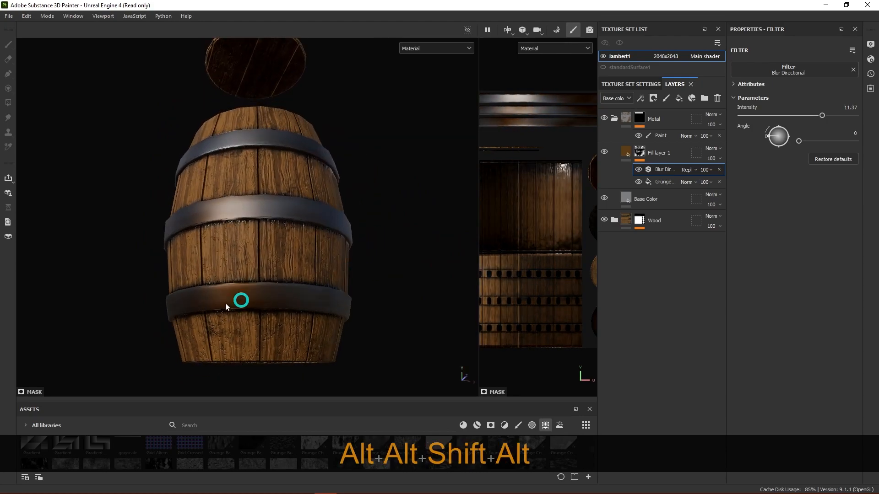
pyautogui.click(661, 182)
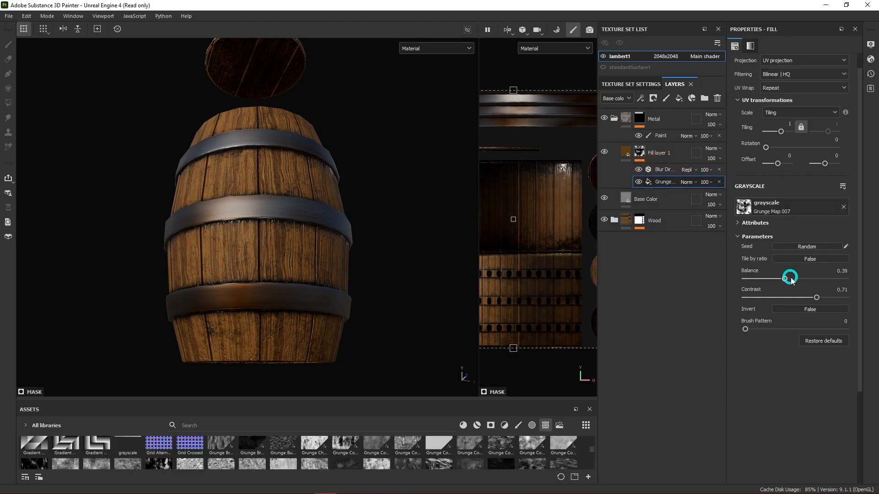
pyautogui.moveTo(783, 132); pyautogui.dragTo(780, 124)
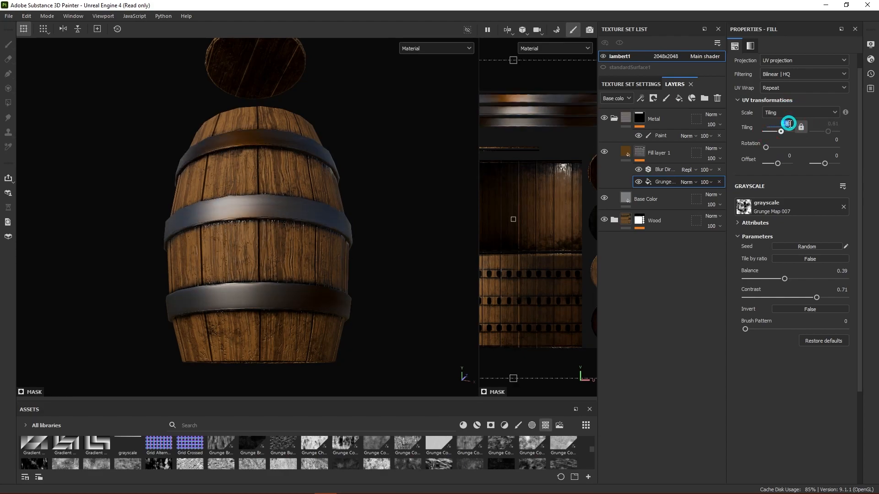
pyautogui.press('Delete')
pyautogui.press('Delete')
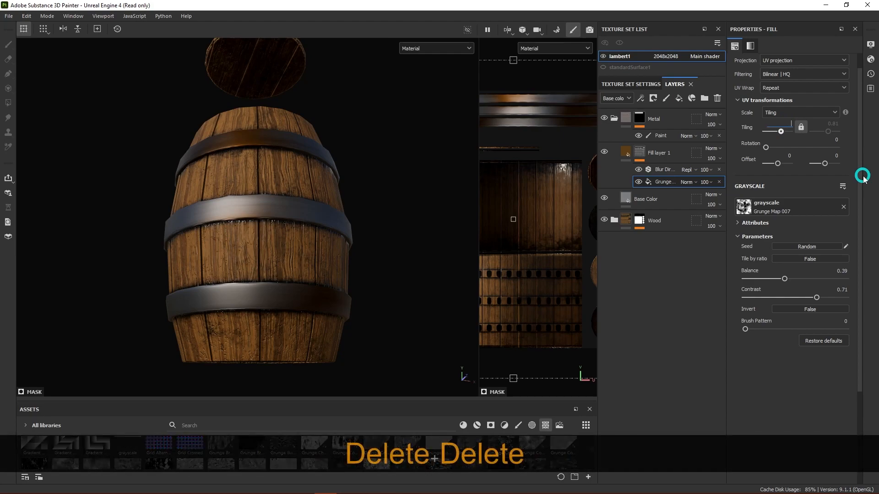
pyautogui.write('5')
pyautogui.press('Return')
# - Set the Grunge Map 007 mask's balance to 0.4 and its contrast to 0.66
pyautogui.keyDown('alt'); pyautogui.moveTo(380, 226); pyautogui.dragTo(467, 280); pyautogui.keyUp('alt')
pyautogui.keyDown('alt'); pyautogui.moveTo(468, 279); pyautogui.dragTo(352, 278, button='right'); pyautogui.keyUp('alt')
pyautogui.keyDown('alt'); pyautogui.moveTo(351, 278); pyautogui.dragTo(355, 206); pyautogui.keyUp('alt')
pyautogui.keyDown('alt'); pyautogui.moveTo(355, 206); pyautogui.dragTo(549, 232, button='right'); pyautogui.keyUp('alt')
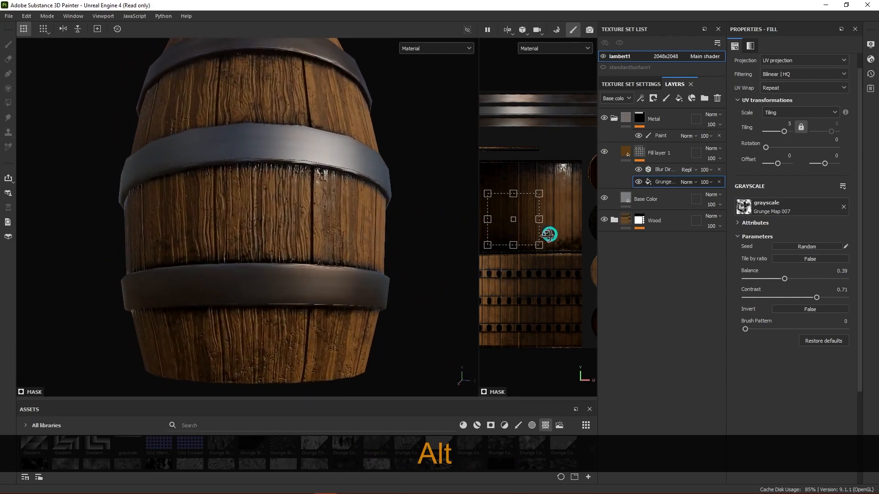
pyautogui.keyDown('alt'); pyautogui.moveTo(549, 232); pyautogui.dragTo(458, 267); pyautogui.keyUp('alt')
pyautogui.keyDown('alt'); pyautogui.moveTo(457, 267); pyautogui.dragTo(406, 278, button='right'); pyautogui.keyUp('alt')
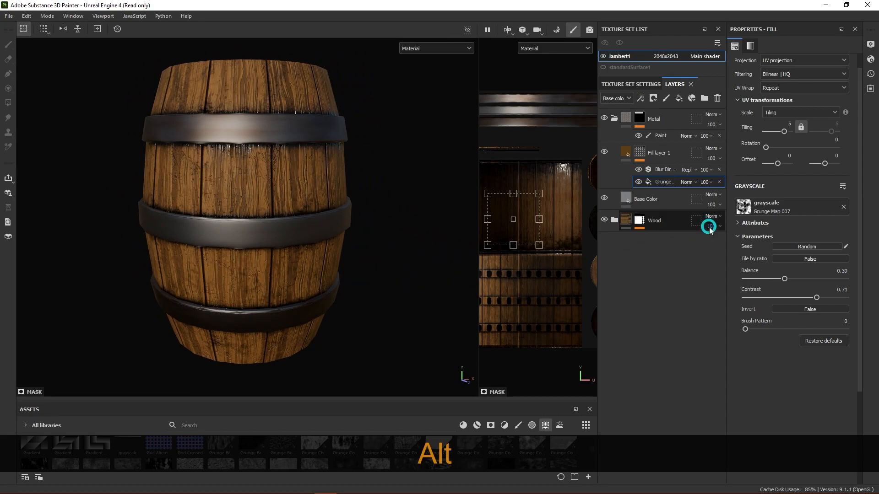
pyautogui.moveTo(785, 280); pyautogui.dragTo(835, 309)
pyautogui.click(814, 298)
pyautogui.moveTo(832, 310); pyautogui.dragTo(813, 310)
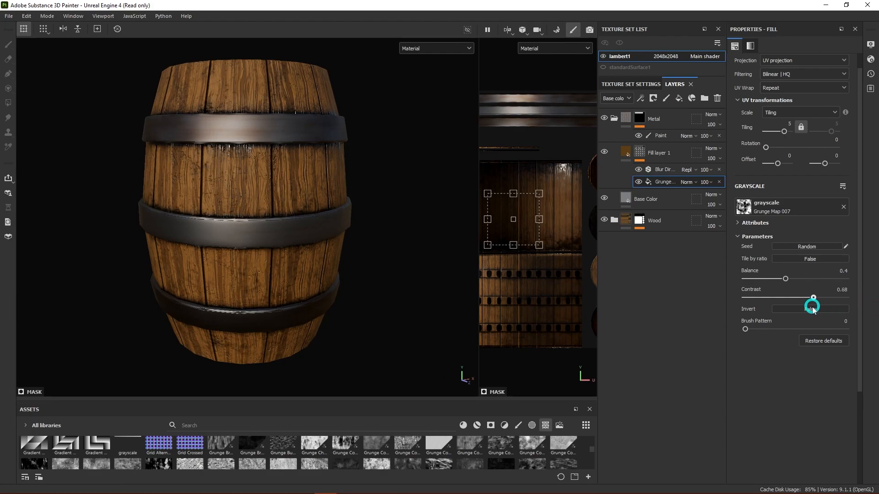
# - Change Fill layer 1's base color to a less saturated, lighter brown, hex 695336
pyautogui.keyDown('alt'); pyautogui.moveTo(359, 320); pyautogui.dragTo(403, 204); pyautogui.keyUp('alt')
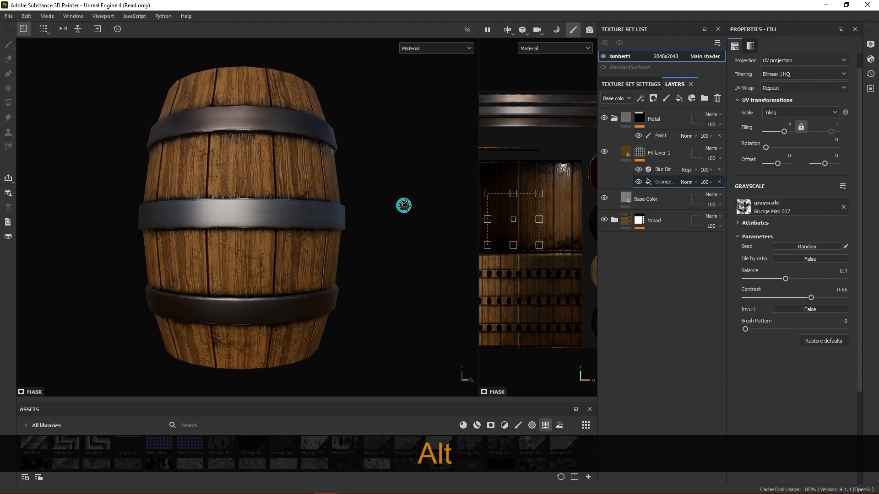
pyautogui.click(626, 152)
pyautogui.click(819, 286)
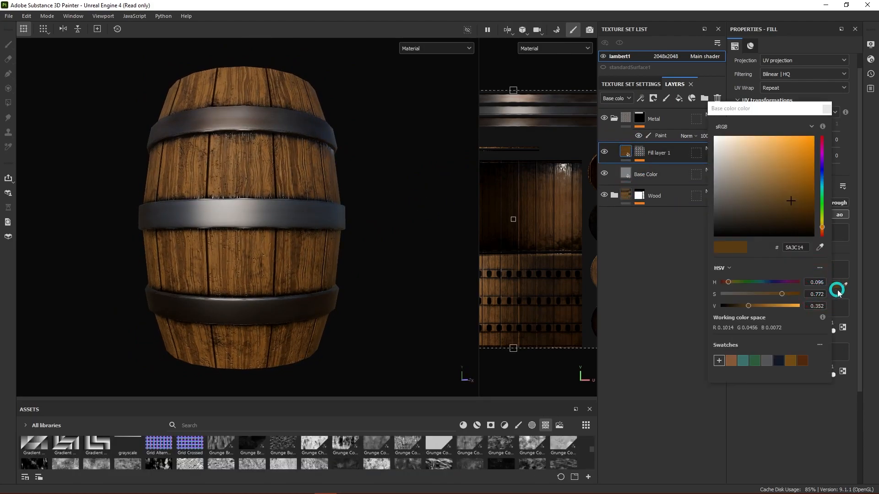
pyautogui.moveTo(779, 297); pyautogui.dragTo(762, 293)
pyautogui.keyDown('alt'); pyautogui.moveTo(402, 224); pyautogui.dragTo(411, 248); pyautogui.keyUp('alt')
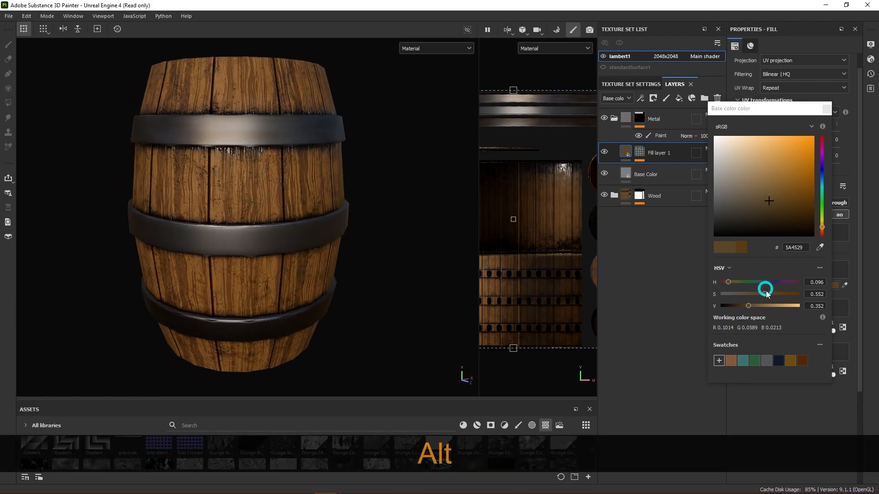
pyautogui.moveTo(764, 296); pyautogui.dragTo(762, 296)
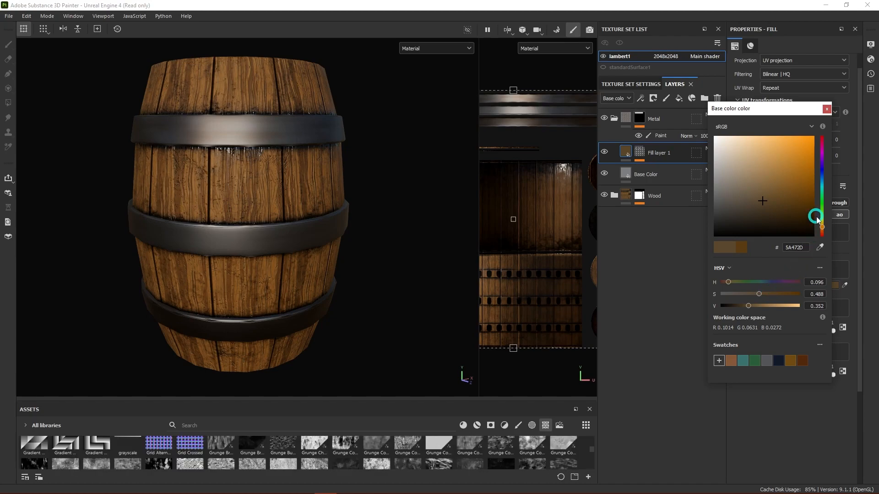
pyautogui.click(762, 295)
pyautogui.moveTo(750, 308); pyautogui.dragTo(755, 309)
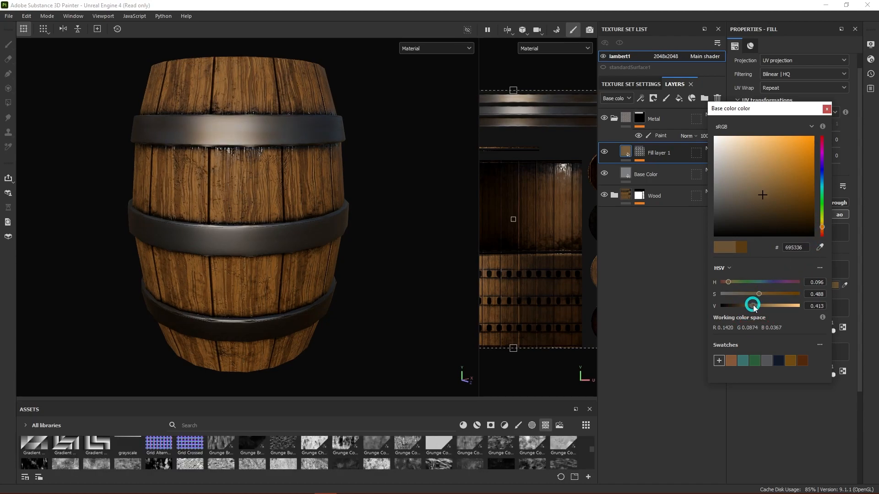
pyautogui.click(827, 109)
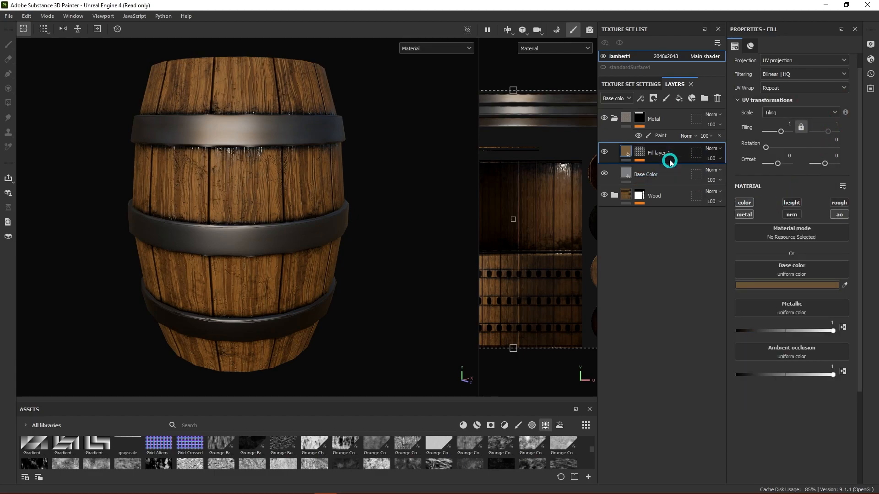
# - Inspect the hoops and duplicate Fill layer 1
pyautogui.keyDown('alt'); pyautogui.moveTo(346, 220); pyautogui.dragTo(437, 182); pyautogui.keyUp('alt')
pyautogui.keyDown('alt'); pyautogui.moveTo(437, 181); pyautogui.dragTo(348, 186, button='right'); pyautogui.keyUp('alt')
pyautogui.keyDown('alt'); pyautogui.moveTo(348, 185); pyautogui.dragTo(355, 205); pyautogui.keyUp('alt')
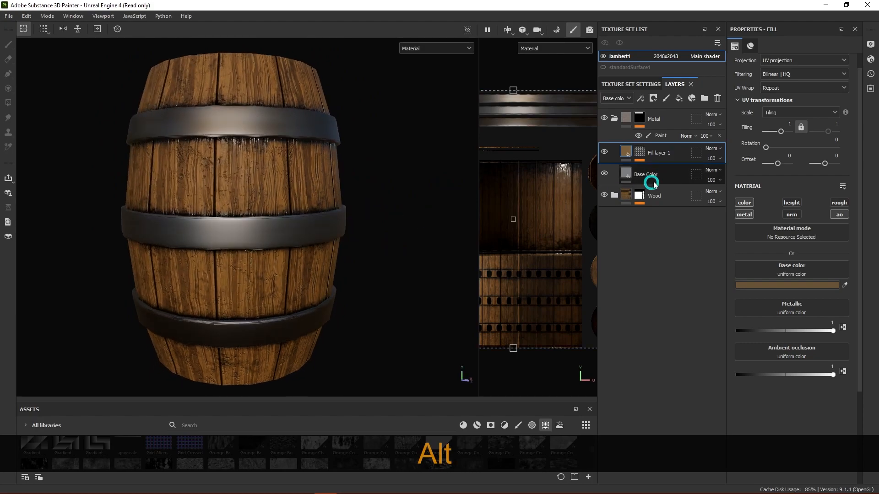
pyautogui.rightClick(663, 153)
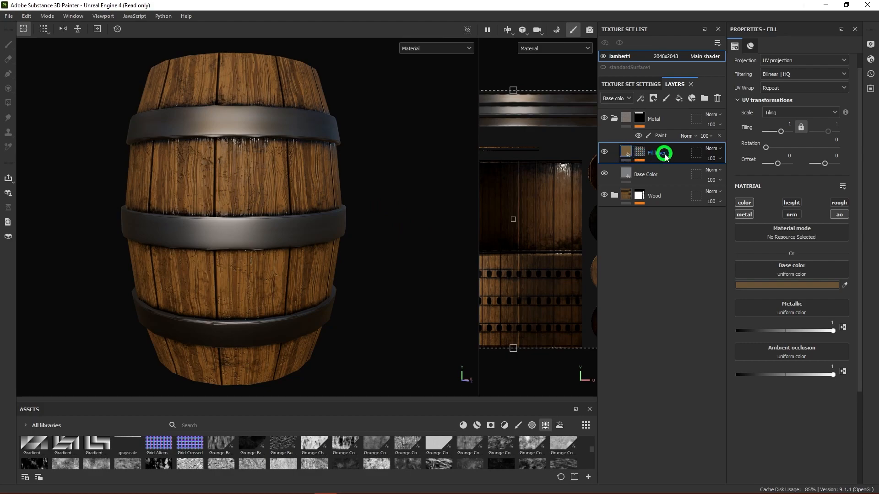
pyautogui.click(710, 173)
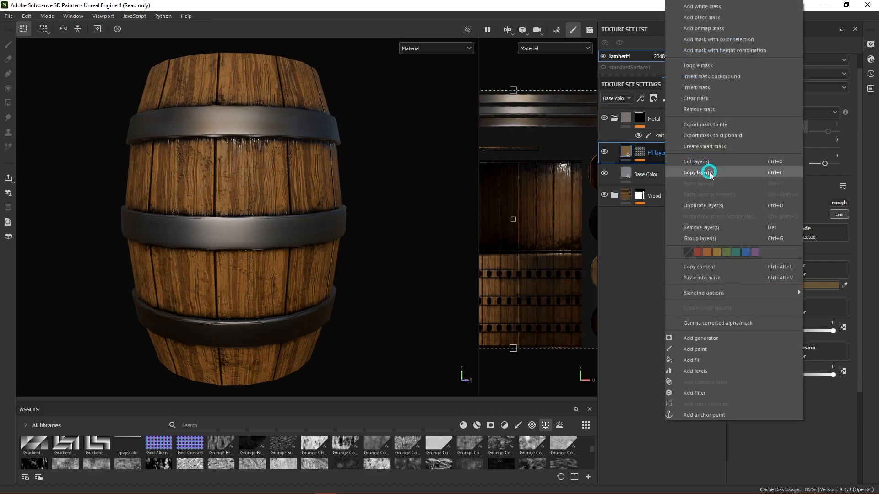
pyautogui.click(727, 205)
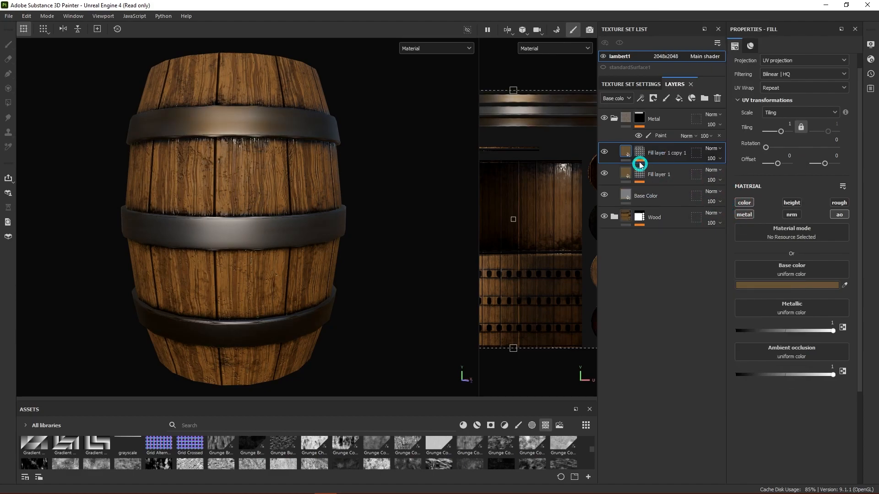
# - Change the duplicated fill layer's base color to dark blue, hex 13213B
pyautogui.click(812, 285)
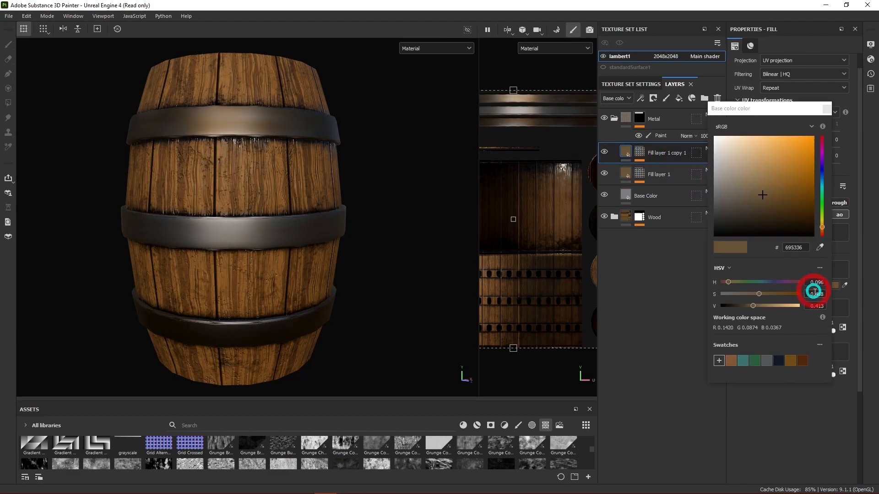
pyautogui.click(822, 176)
pyautogui.moveTo(755, 308); pyautogui.dragTo(776, 297)
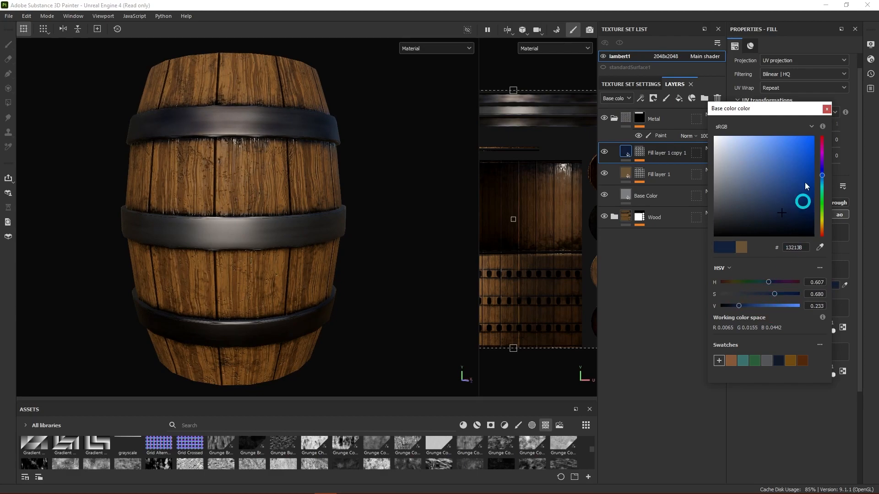
pyautogui.click(827, 115)
# - Replace the grunge map in the blue fill layer's mask with the Grunge Dirt Splats texture
pyautogui.click(648, 154)
pyautogui.click(638, 152)
pyautogui.click(664, 180)
pyautogui.click(665, 182)
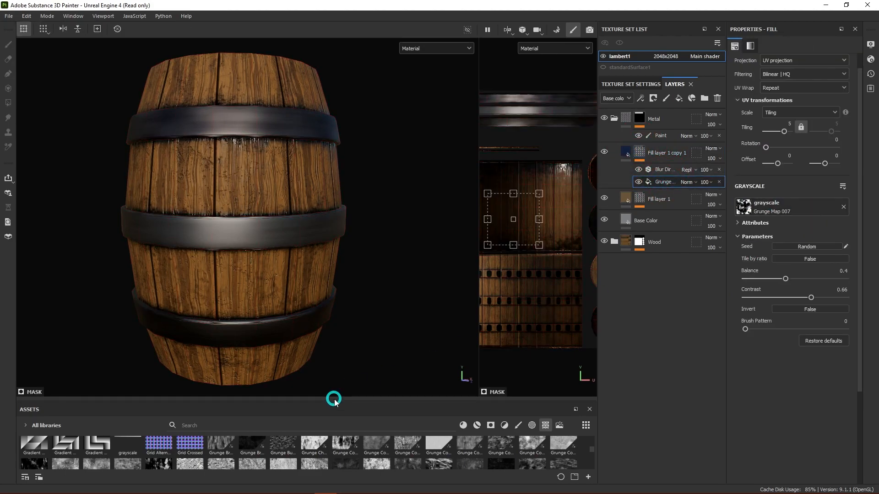
pyautogui.moveTo(336, 401); pyautogui.dragTo(341, 194)
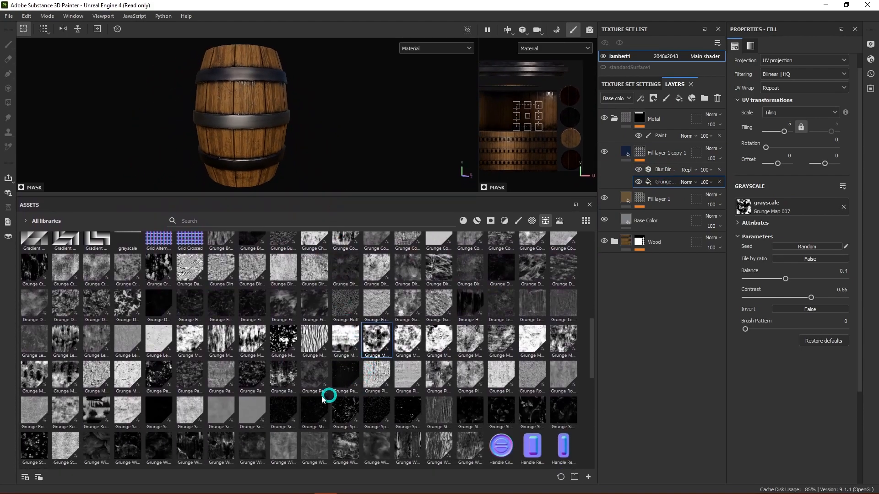
pyautogui.scroll(-3, 293, 384)
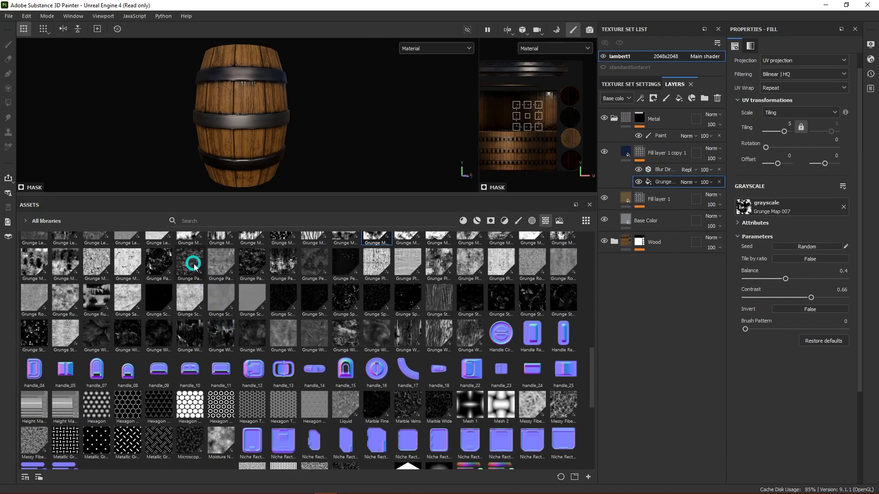
pyautogui.moveTo(194, 268)
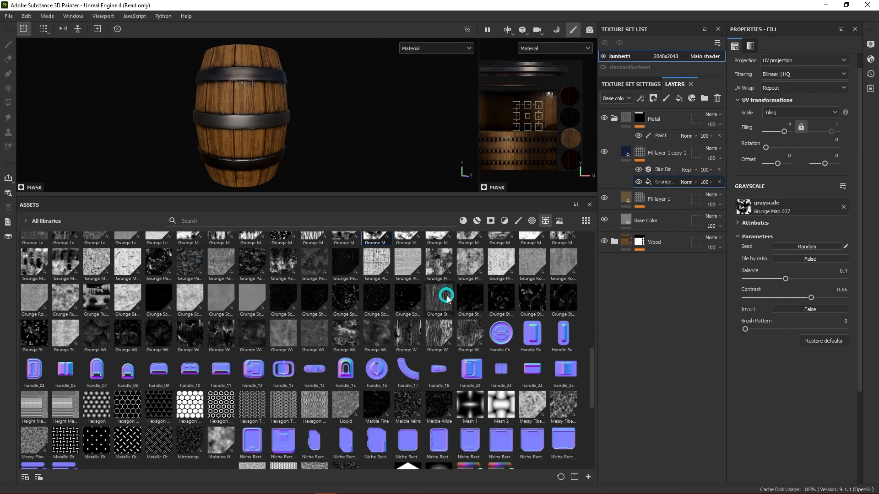
pyautogui.moveTo(346, 302)
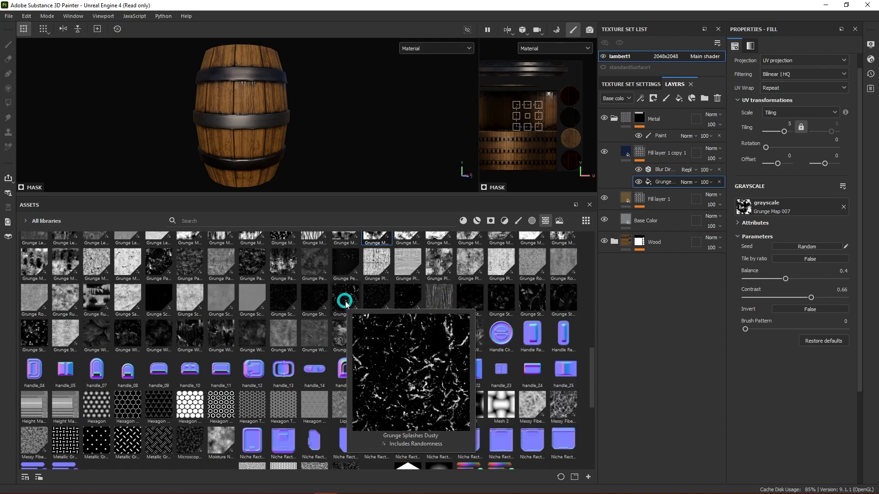
pyautogui.moveTo(222, 334)
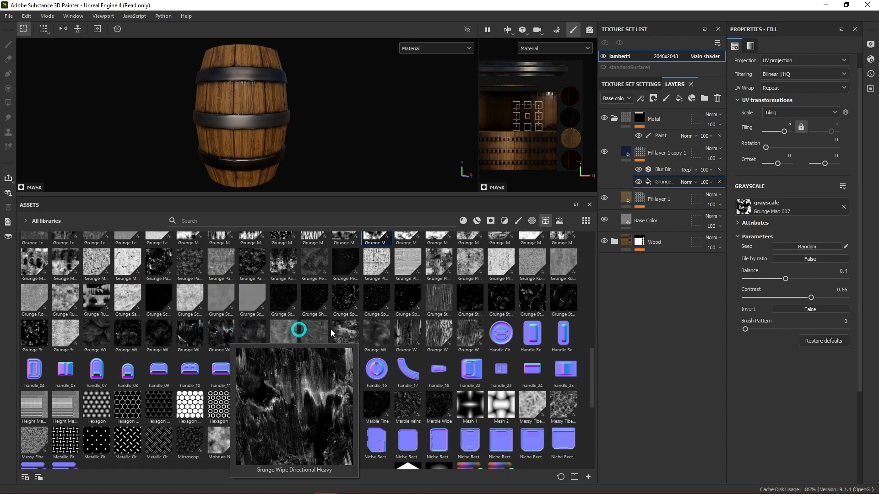
pyautogui.scroll(-5, 413, 334)
pyautogui.scroll(5, 389, 343)
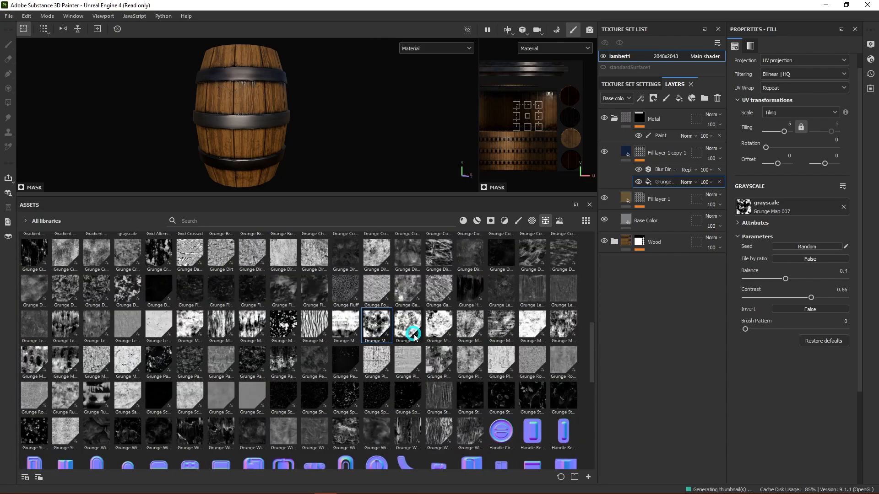
pyautogui.scroll(3, 282, 318)
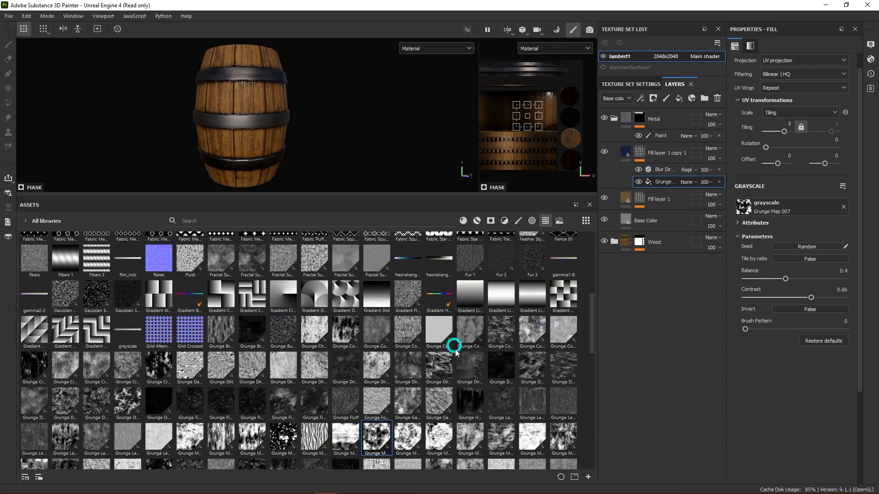
pyautogui.moveTo(442, 366)
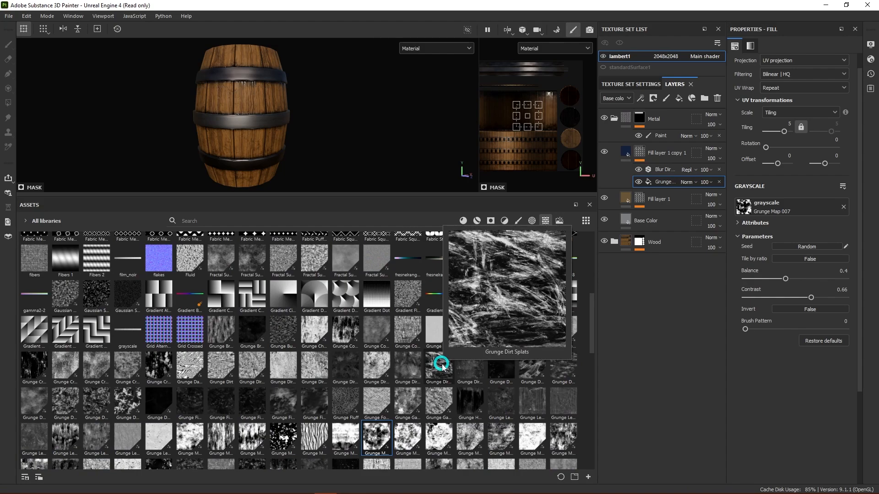
pyautogui.moveTo(435, 372); pyautogui.dragTo(777, 211)
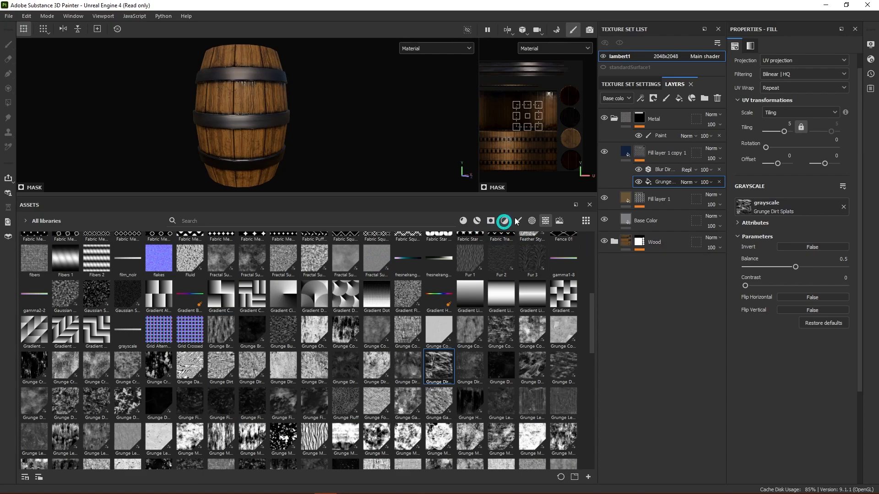
# - Set the intensity of the Blur Directional filter on the blue layer's mask to 11.89
pyautogui.moveTo(367, 196); pyautogui.dragTo(369, 391)
pyautogui.click(666, 169)
pyautogui.moveTo(820, 115); pyautogui.dragTo(752, 126)
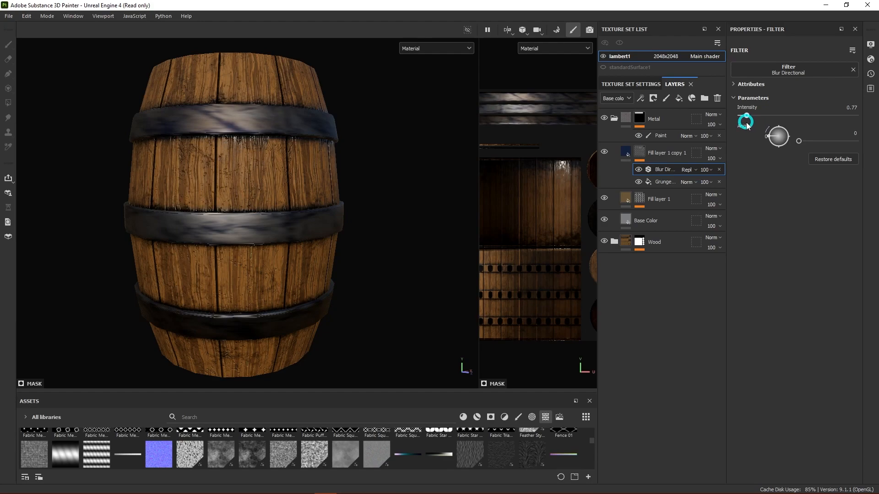
pyautogui.moveTo(744, 125); pyautogui.dragTo(831, 133)
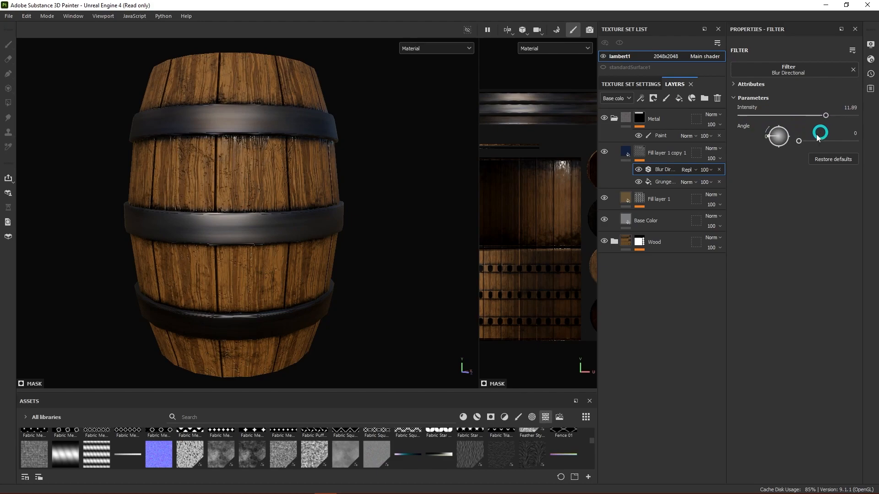
# - Check the hoops and try the Darken (Min) and Lighten (Max) blending modes on the blue fill layer
pyautogui.keyDown('alt'); pyautogui.moveTo(232, 288); pyautogui.dragTo(380, 247); pyautogui.keyUp('alt')
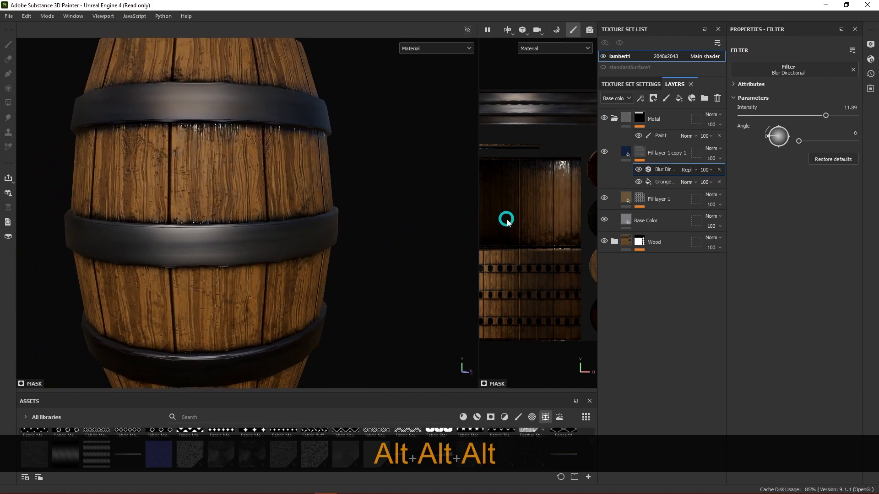
pyautogui.keyDown('alt'); pyautogui.moveTo(376, 196); pyautogui.dragTo(378, 255); pyautogui.keyUp('alt')
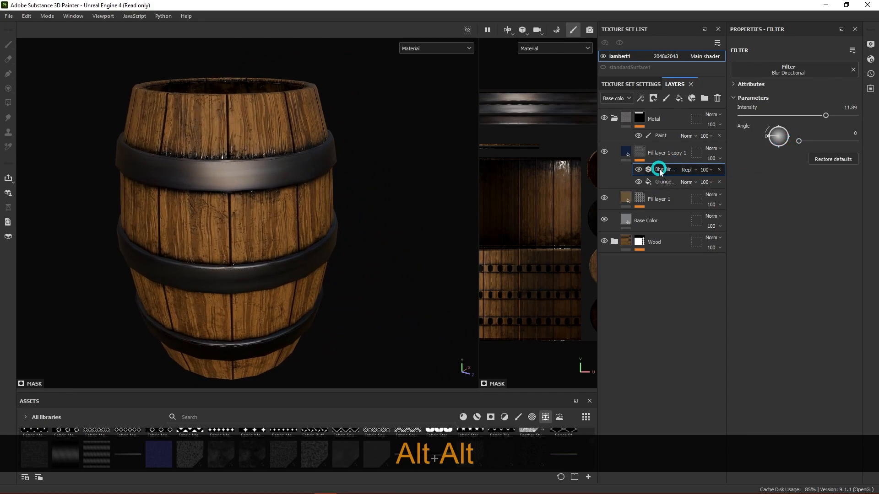
pyautogui.doubleClick(669, 153)
pyautogui.click(709, 159)
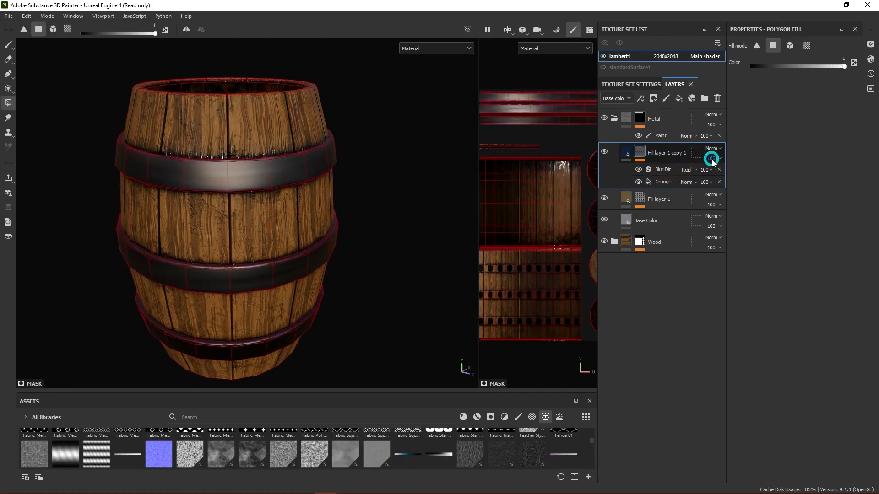
pyautogui.click(715, 150)
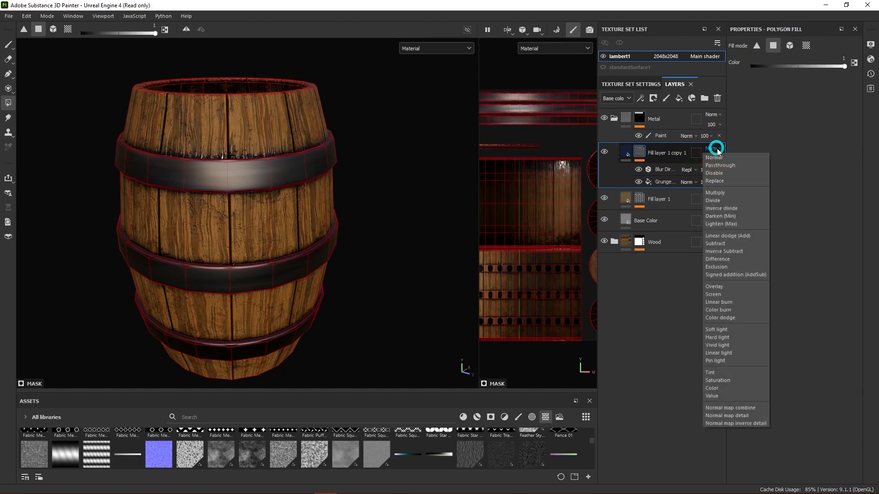
pyautogui.click(728, 219)
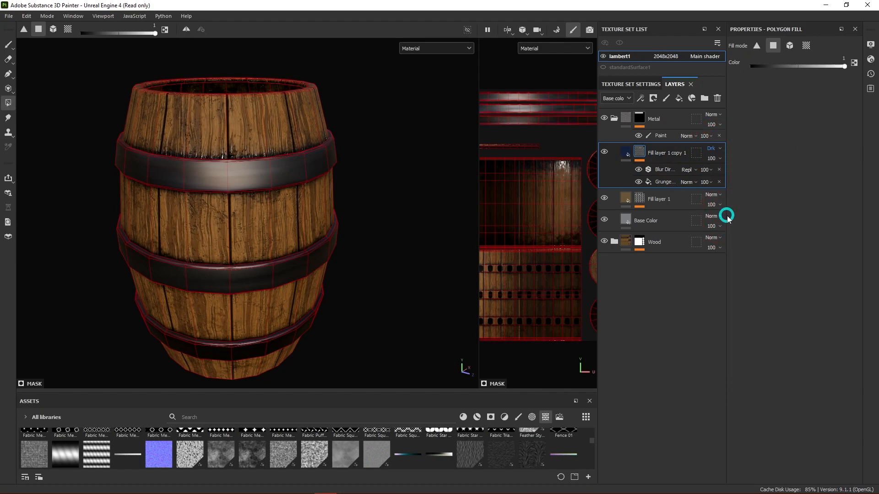
pyautogui.click(716, 150)
pyautogui.click(726, 224)
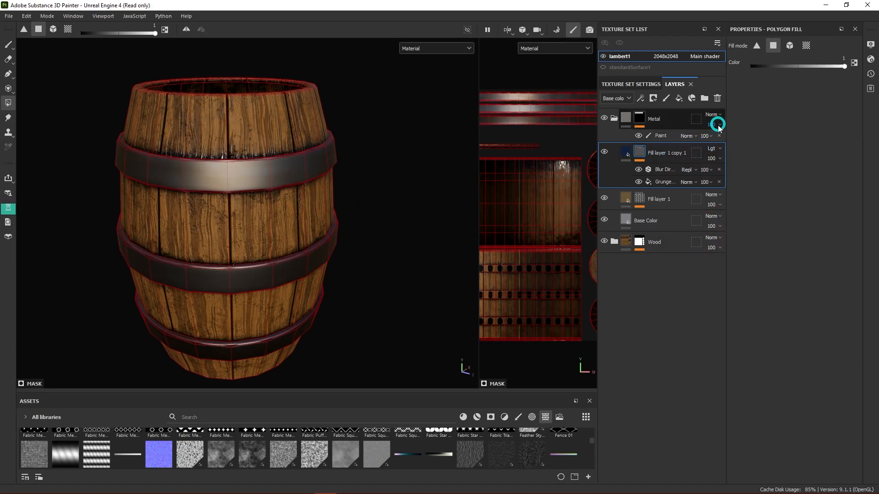
pyautogui.click(716, 149)
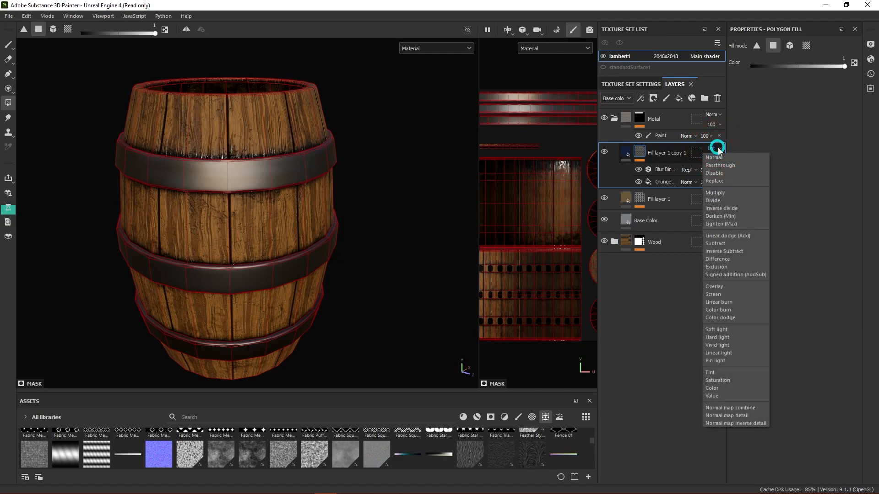
# - Set the opacity of Fill layer 1 copy 1 to 64 and of Fill layer 1 to 75, keeping Normal blending
pyautogui.click(718, 157)
pyautogui.click(716, 159)
pyautogui.moveTo(745, 175)
pyautogui.mouseDown()
pyautogui.moveTo(721, 176)
pyautogui.moveTo(729, 176)
pyautogui.mouseUp()
pyautogui.click(721, 204)
pyautogui.moveTo(747, 227); pyautogui.dragTo(725, 224)
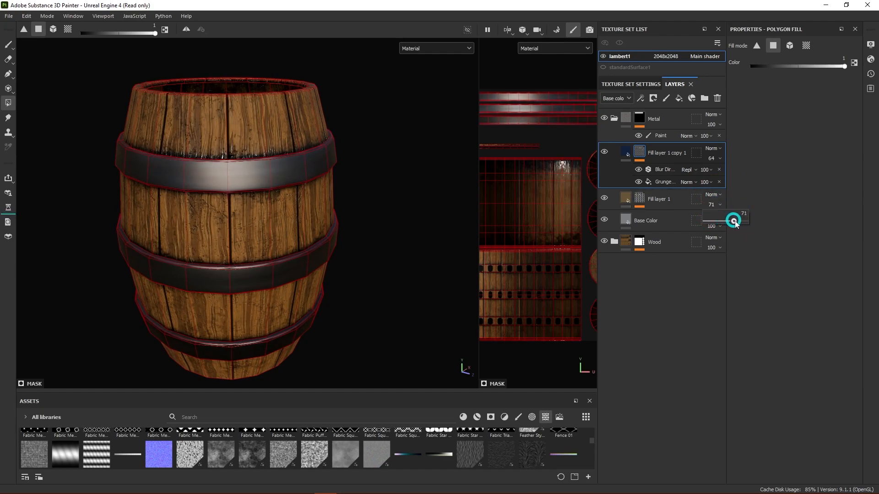
pyautogui.click(683, 139)
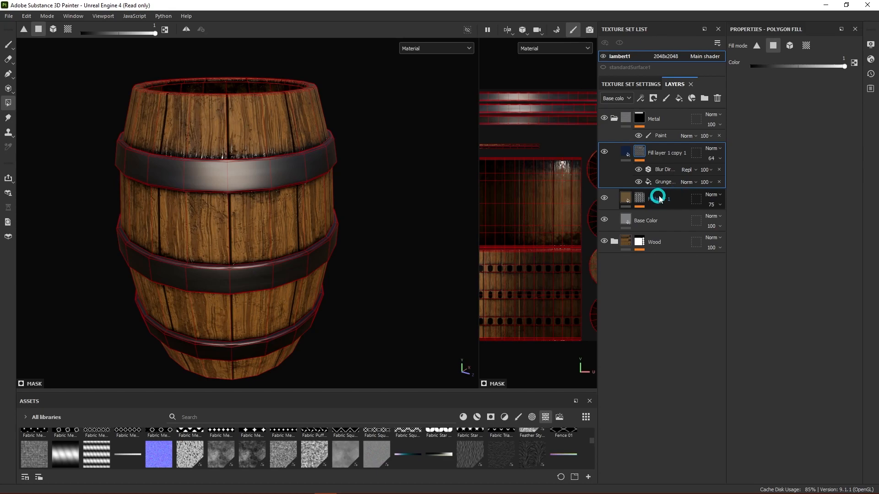
pyautogui.keyDown('alt'); pyautogui.moveTo(340, 305); pyautogui.dragTo(372, 287); pyautogui.keyUp('alt')
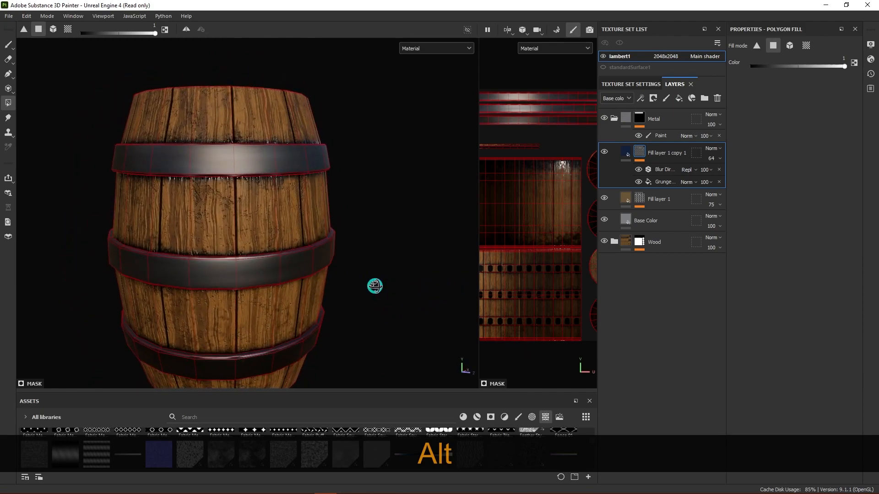
# - Enable the height and normal channels in the material of Fill layer 1 copy 1
pyautogui.click(628, 152)
pyautogui.click(745, 215)
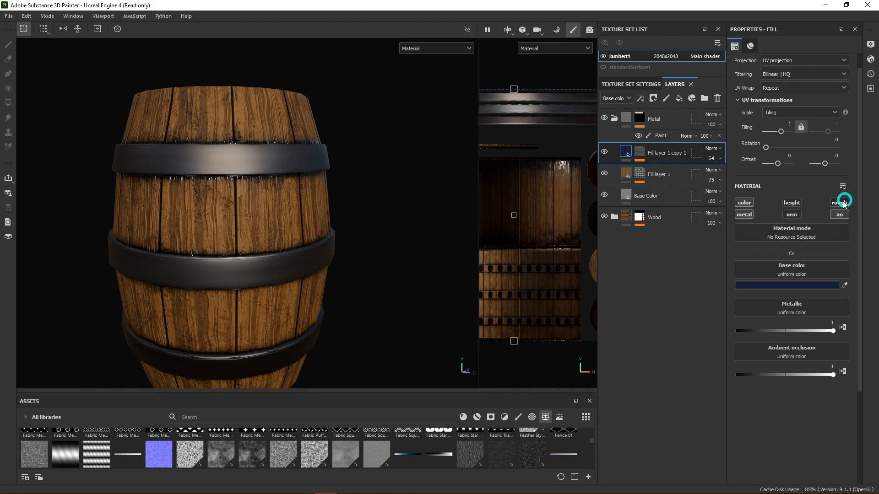
pyautogui.click(791, 203)
pyautogui.click(791, 215)
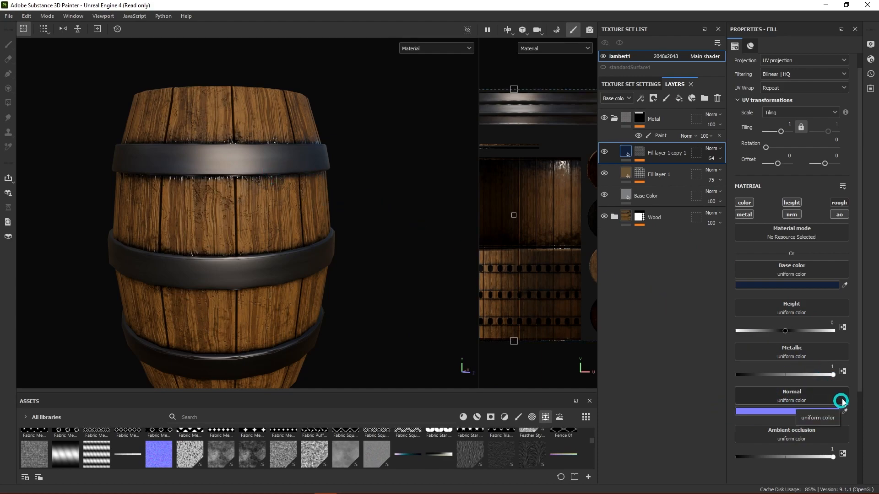
# - Lower the fill's height to -0.1060 and its ambient occlusion to 0.6129, checking the effect on the metal bands
pyautogui.moveTo(786, 333); pyautogui.dragTo(784, 333)
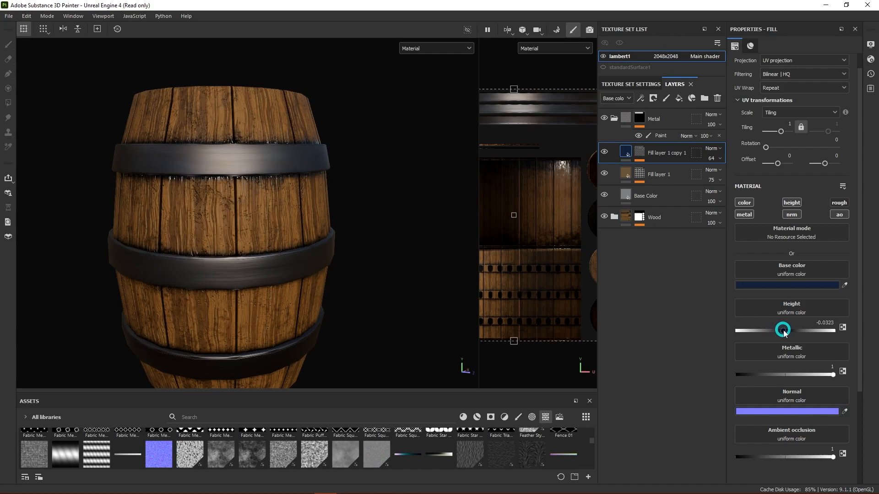
pyautogui.moveTo(783, 333); pyautogui.dragTo(780, 334)
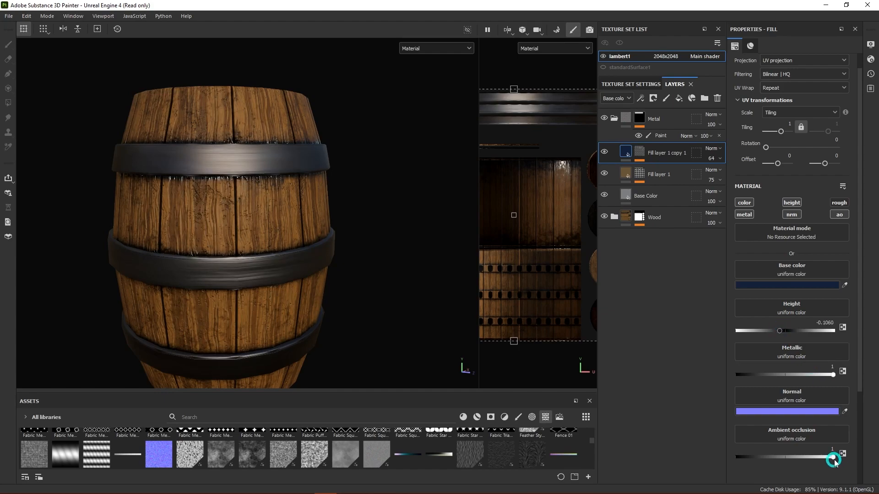
pyautogui.moveTo(834, 458); pyautogui.dragTo(799, 461)
pyautogui.scroll(4, 350, 222)
pyautogui.keyDown('alt'); pyautogui.moveTo(379, 304); pyautogui.dragTo(404, 304); pyautogui.keyUp('alt')
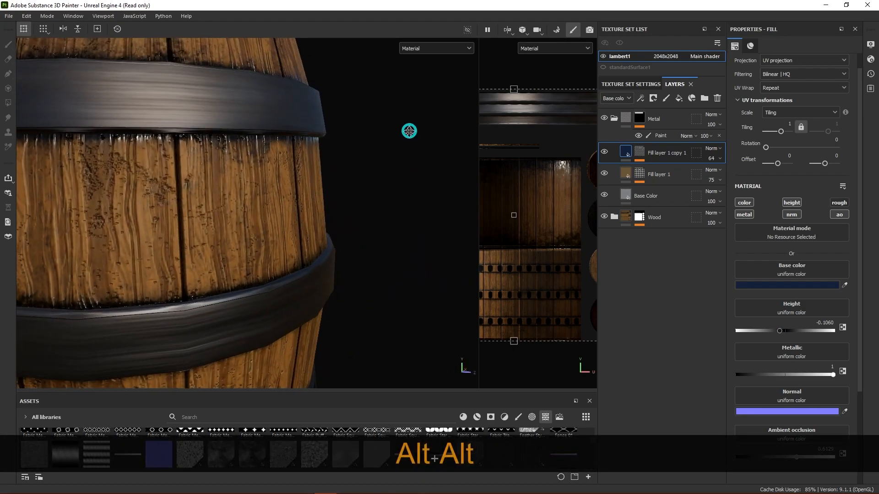
pyautogui.keyDown('alt'); pyautogui.moveTo(409, 130); pyautogui.dragTo(436, 225, button='middle'); pyautogui.keyUp('alt')
pyautogui.scroll(-3, 436, 223)
pyautogui.keyDown('alt'); pyautogui.moveTo(445, 243); pyautogui.dragTo(415, 238); pyautogui.keyUp('alt')
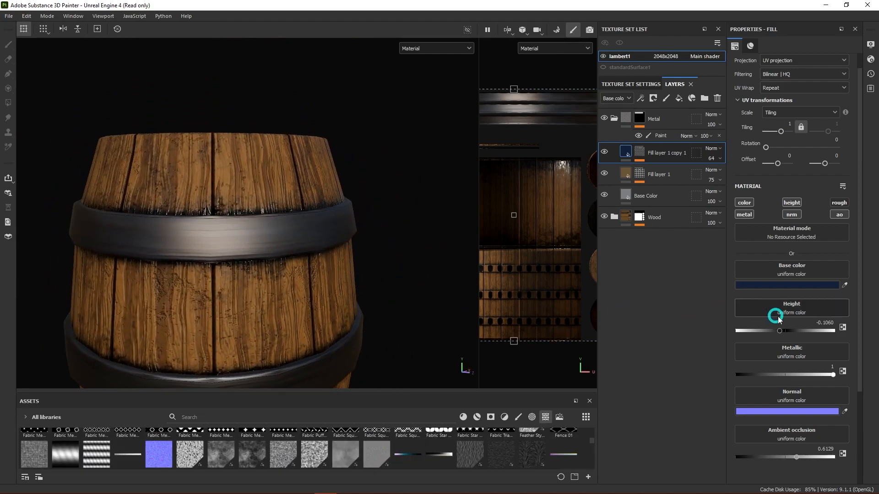
# - Set the height of Fill layer 1 copy 1 to -0.0415
pyautogui.moveTo(778, 332)
pyautogui.mouseDown()
pyautogui.moveTo(743, 334)
pyautogui.moveTo(780, 332)
pyautogui.mouseUp()
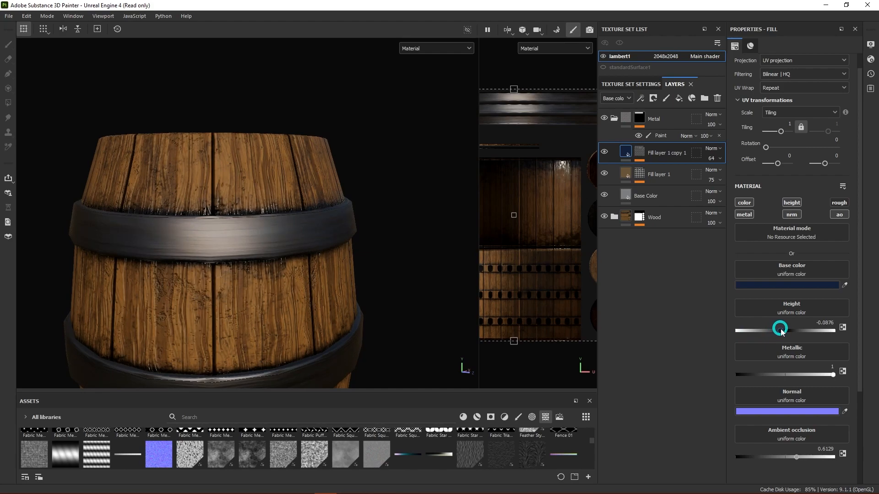
pyautogui.scroll(-2, 336, 258)
pyautogui.keyDown('alt'); pyautogui.moveTo(394, 300); pyautogui.dragTo(389, 221, button='middle'); pyautogui.keyUp('alt')
pyautogui.keyDown('alt'); pyautogui.moveTo(393, 300); pyautogui.dragTo(416, 298); pyautogui.keyUp('alt')
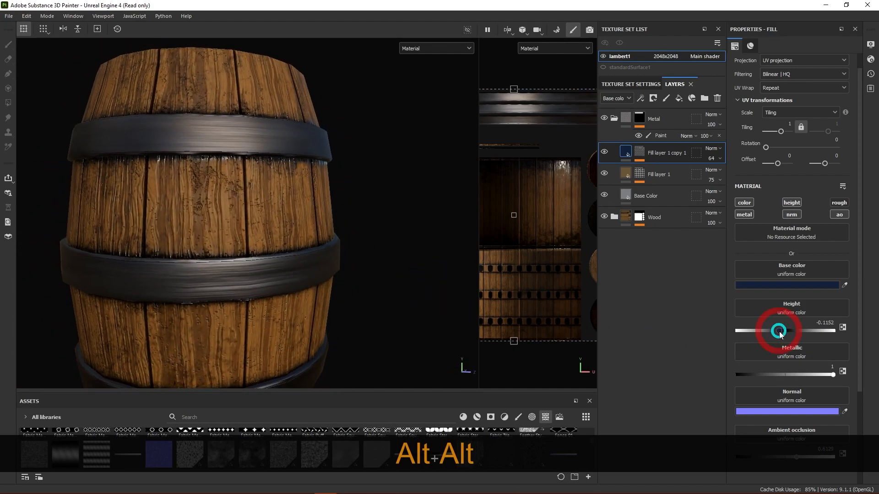
pyautogui.moveTo(780, 335); pyautogui.dragTo(781, 335)
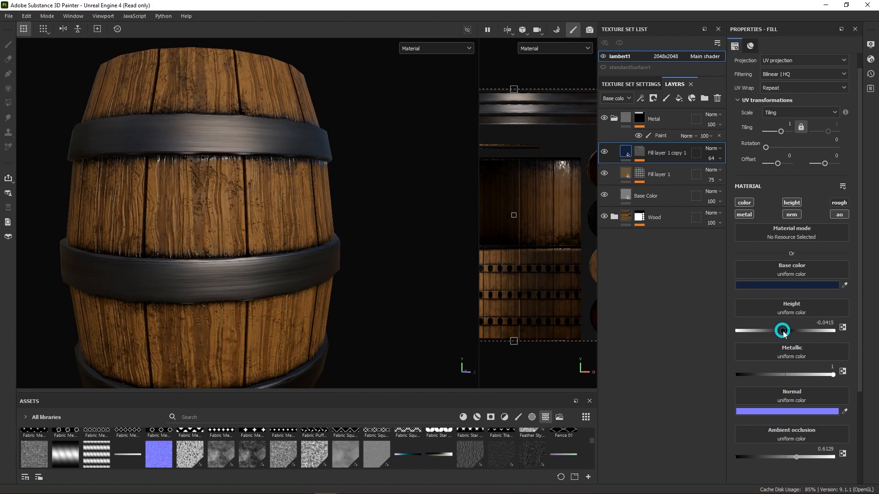
# - Examine the metal bands and wood from several angles around the whole barrel
pyautogui.scroll(-3, 332, 250)
pyautogui.keyDown('alt'); pyautogui.moveTo(368, 311); pyautogui.dragTo(382, 250, button='middle'); pyautogui.keyUp('alt')
pyautogui.keyDown('alt'); pyautogui.moveTo(387, 296); pyautogui.dragTo(403, 310); pyautogui.keyUp('alt')
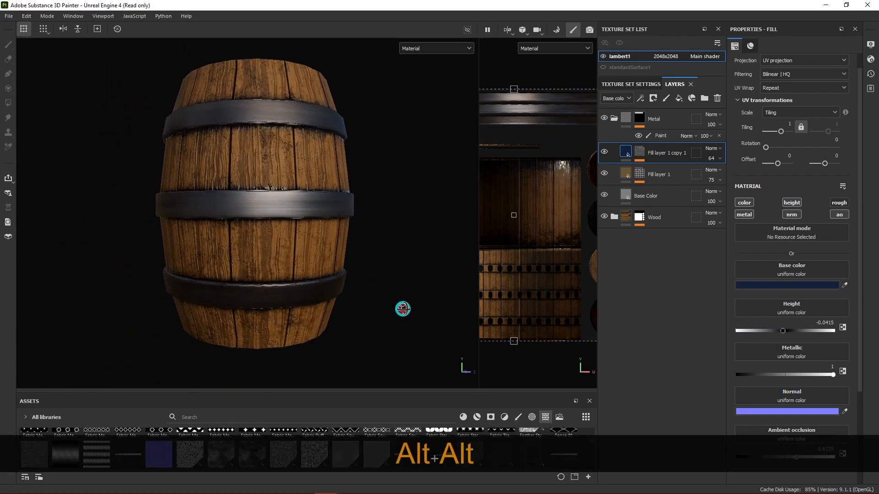
pyautogui.keyDown('alt'); pyautogui.moveTo(380, 194); pyautogui.dragTo(420, 253, button='middle'); pyautogui.keyUp('alt')
pyautogui.keyDown('alt'); pyautogui.moveTo(421, 253); pyautogui.dragTo(412, 238); pyautogui.keyUp('alt')
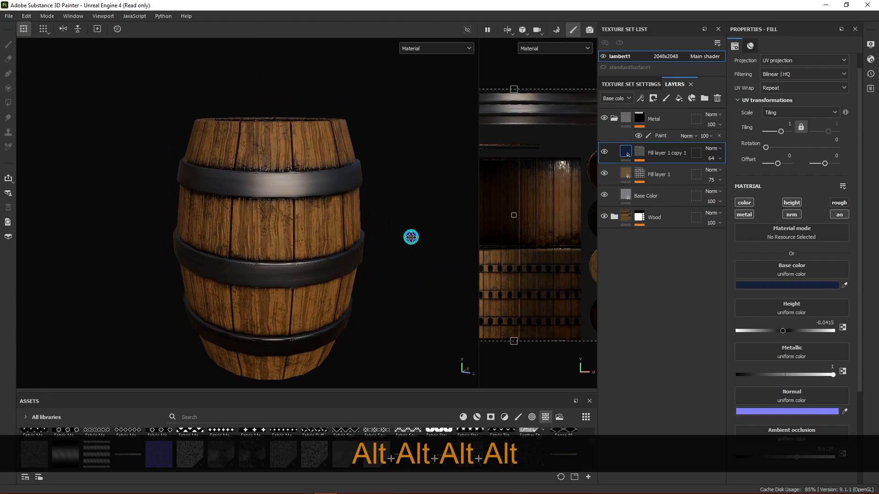
pyautogui.keyDown('alt'); pyautogui.moveTo(412, 238); pyautogui.dragTo(371, 228, button='middle'); pyautogui.keyUp('alt')
pyautogui.keyDown('alt'); pyautogui.moveTo(367, 226); pyautogui.dragTo(390, 229); pyautogui.keyUp('alt')
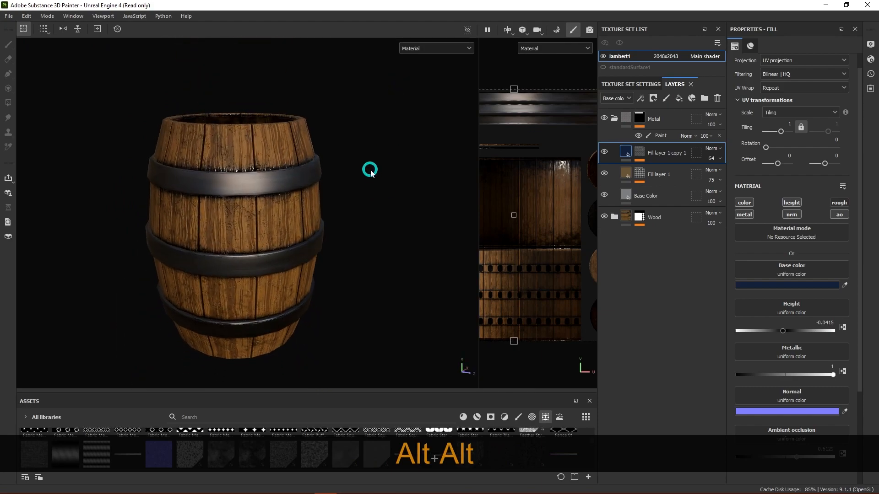
pyautogui.keyDown('alt'); pyautogui.moveTo(369, 169); pyautogui.dragTo(365, 198); pyautogui.keyUp('alt')
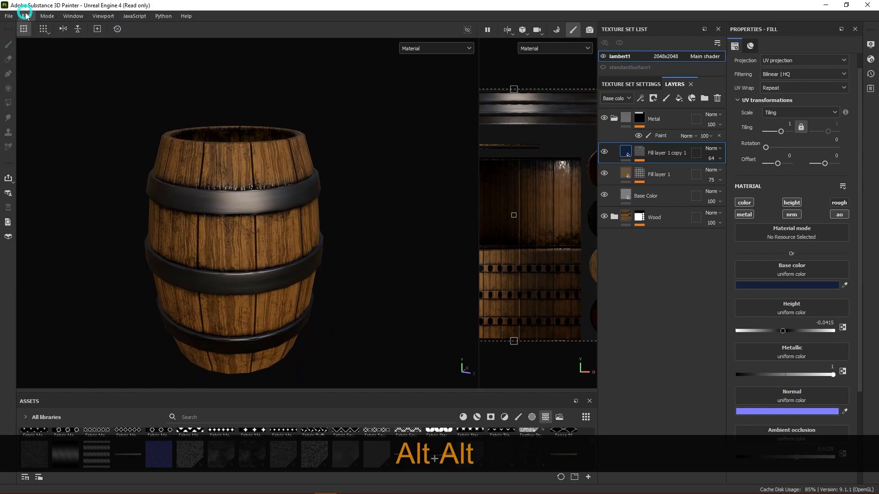
# - Start saving the project as a new file and browse to Projects > Demos > BarrelDemo-Maya > sourceimages > 3dPaintTextures
pyautogui.click(6, 16)
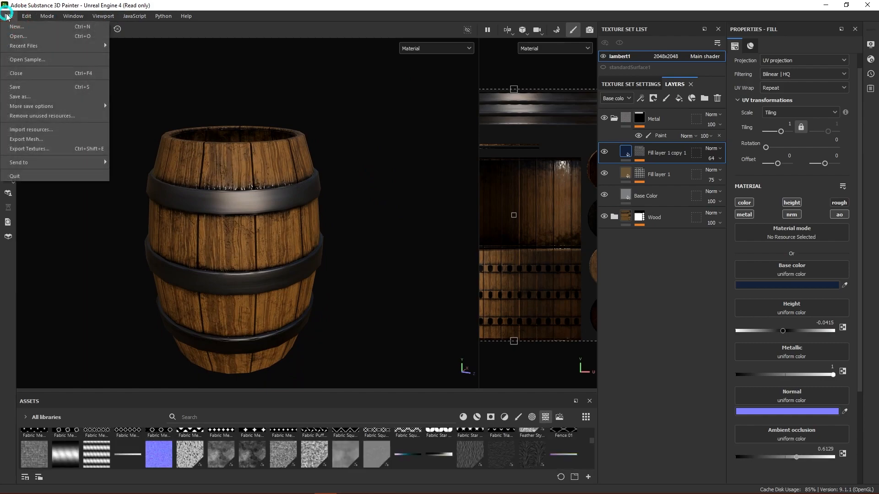
pyautogui.click(28, 96)
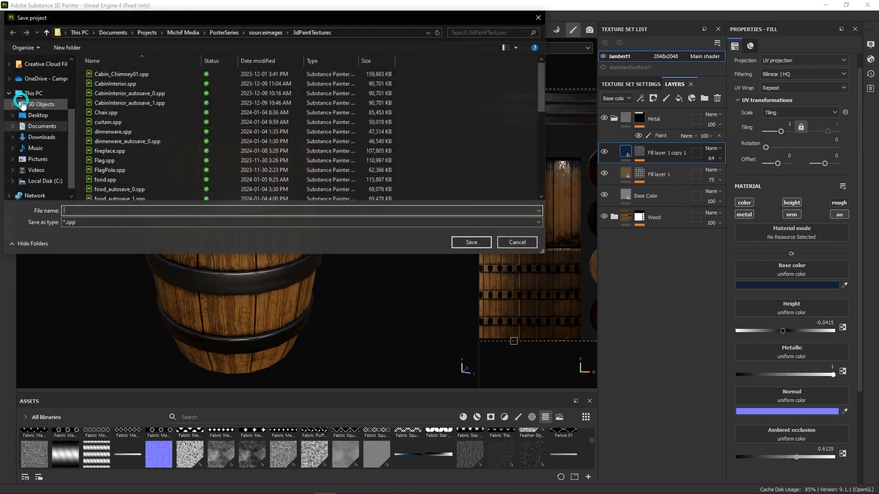
pyautogui.click(48, 33)
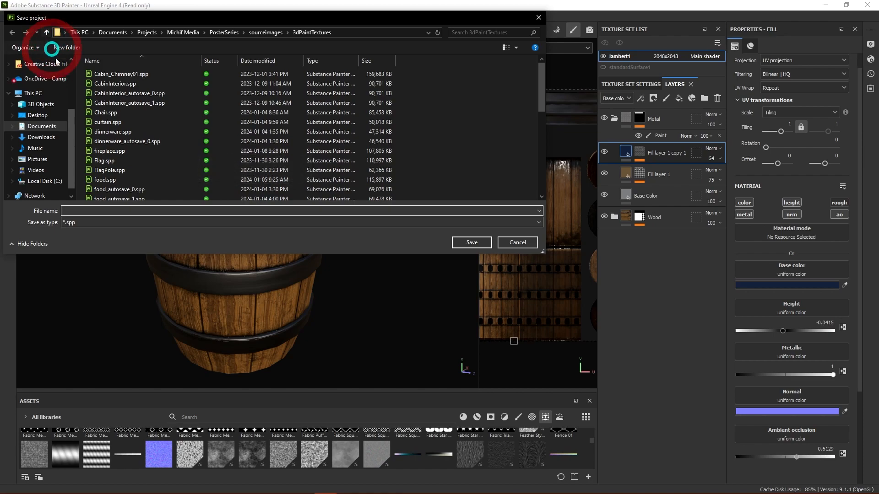
pyautogui.scroll(1, 50, 107)
pyautogui.click(48, 92)
pyautogui.click(112, 75)
pyautogui.doubleClick(112, 74)
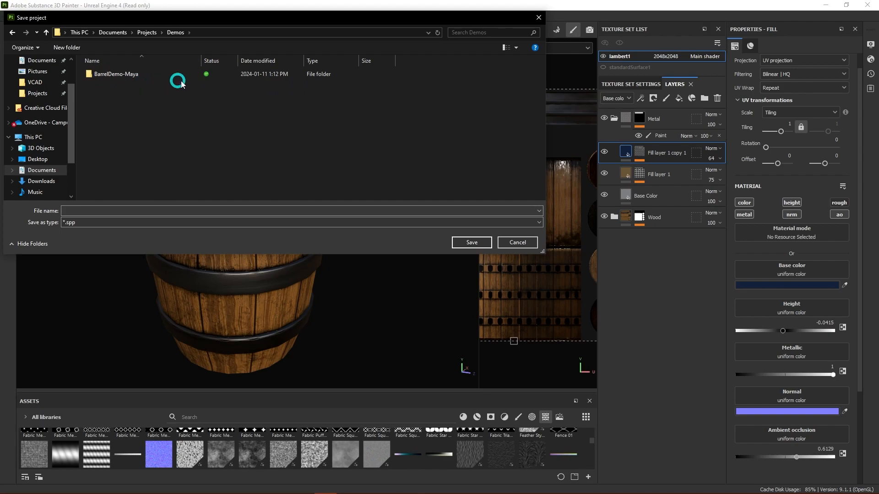
pyautogui.doubleClick(150, 76)
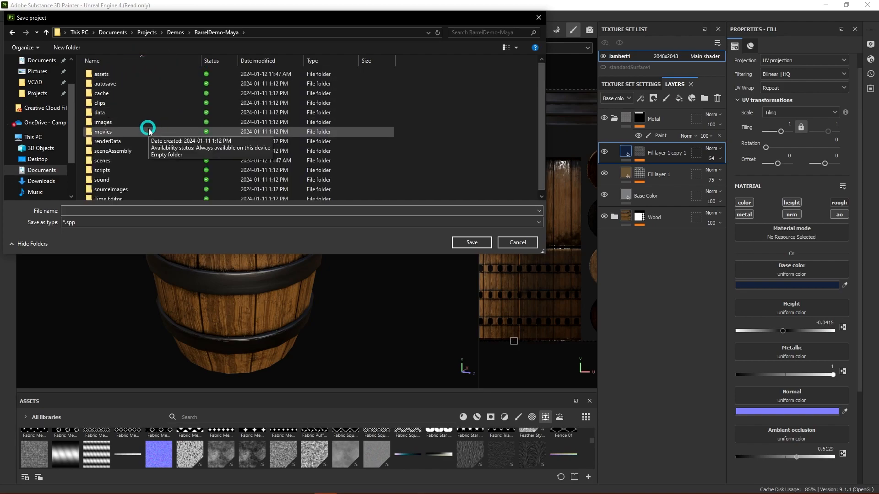
pyautogui.doubleClick(123, 185)
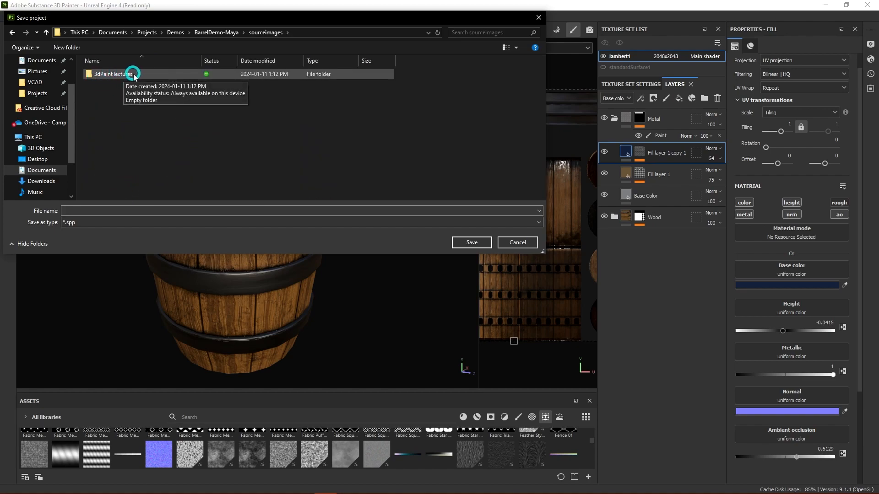
pyautogui.doubleClick(115, 74)
# - Name the project file "Barrel No ID" and save it as an .spp file
pyautogui.click(141, 209)
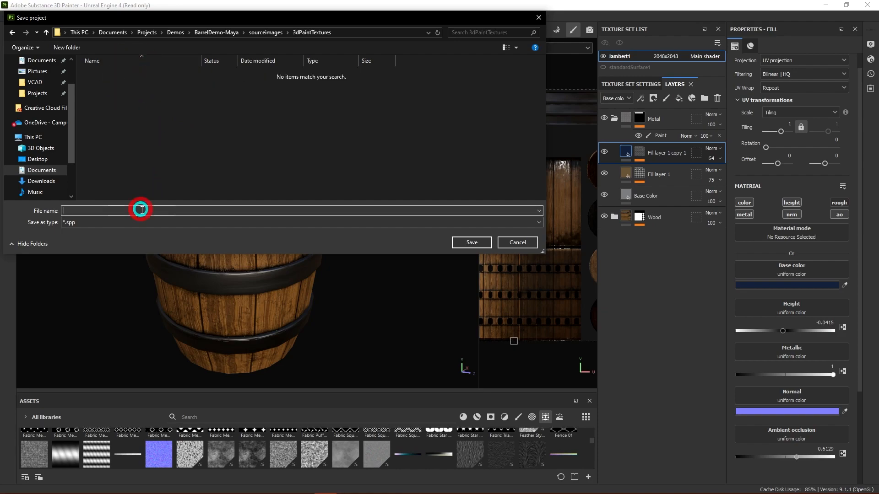
pyautogui.write('Barr')
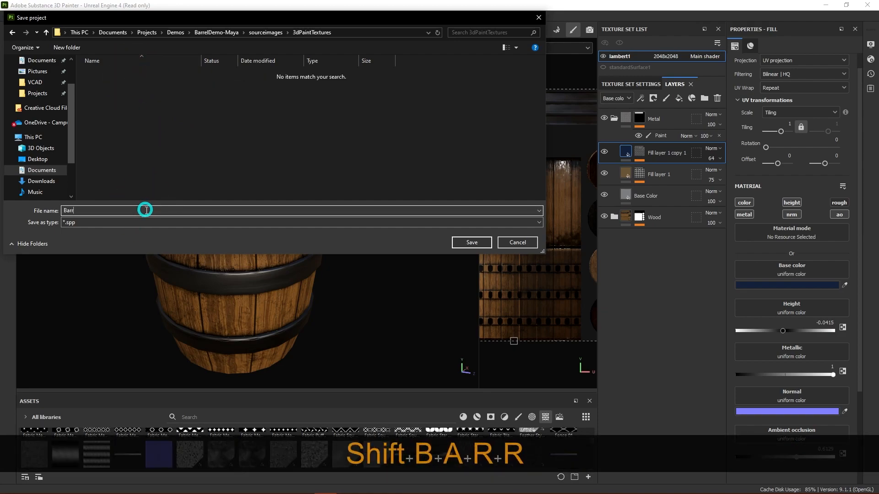
pyautogui.write('el NoID')
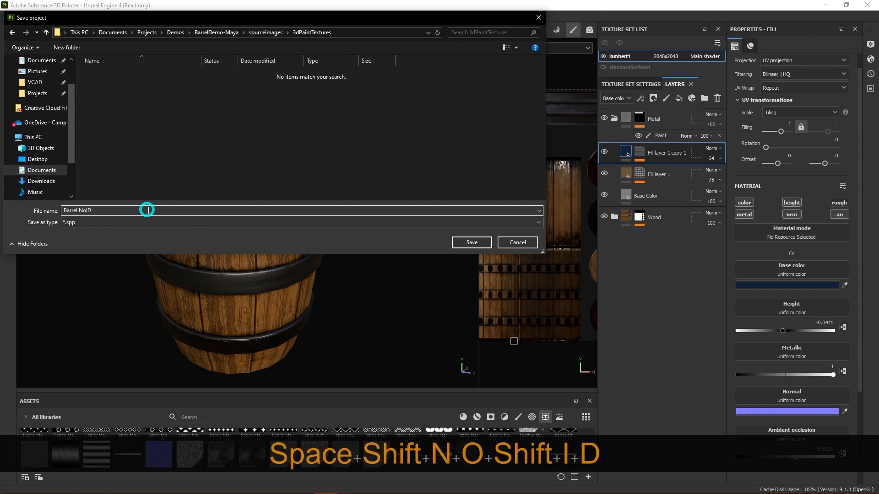
pyautogui.press('Left')
pyautogui.press('Left')
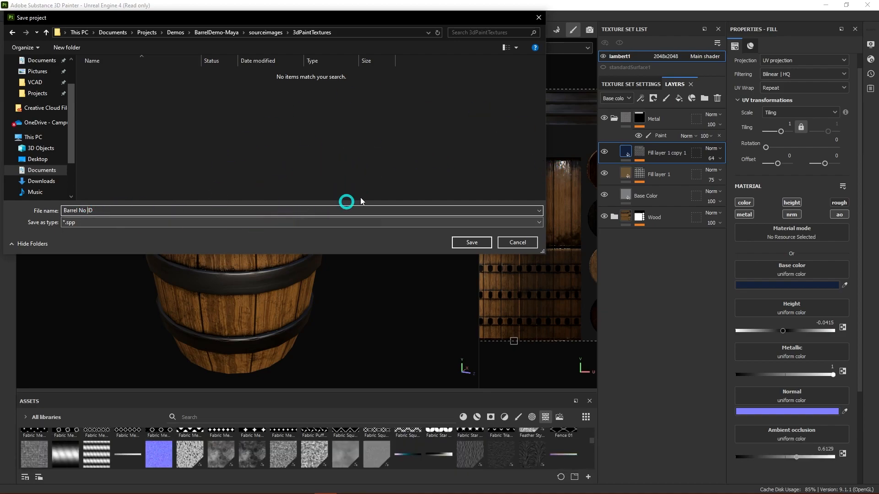
pyautogui.click(472, 242)
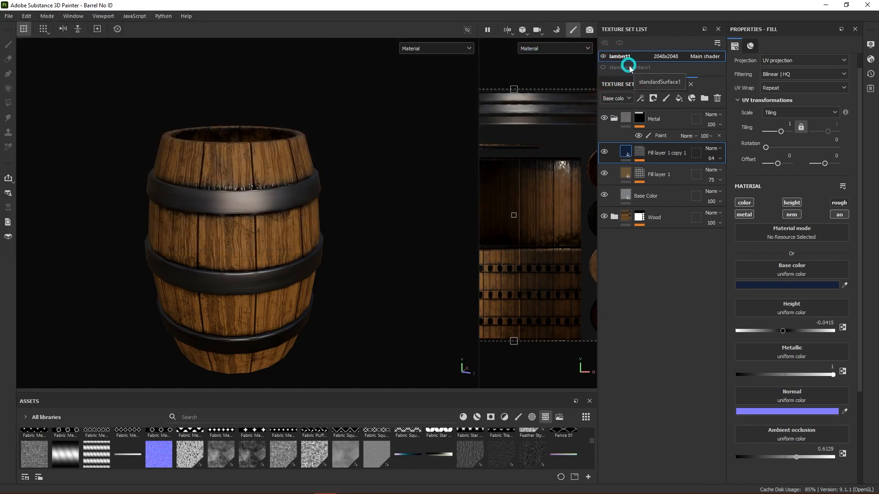
# - Rename the brown fill layer, Fill layer 1, as "Color Variation 1"
pyautogui.keyDown('alt'); pyautogui.moveTo(339, 273); pyautogui.dragTo(266, 140); pyautogui.keyUp('alt')
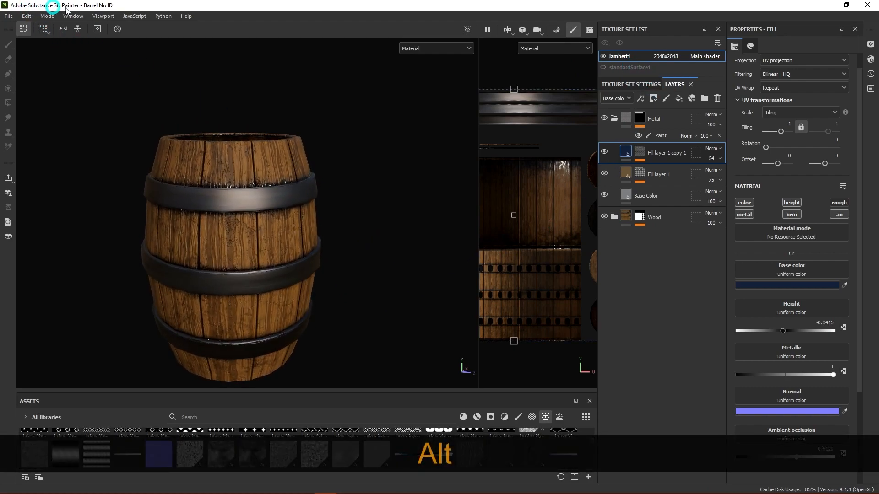
pyautogui.moveTo(396, 313)
pyautogui.keyDown('alt'); pyautogui.mouseDown()
pyautogui.moveTo(387, 279)
pyautogui.moveTo(389, 304)
pyautogui.moveTo(361, 258)
pyautogui.moveTo(392, 302)
pyautogui.moveTo(407, 304)
pyautogui.mouseUp(); pyautogui.keyUp('alt')
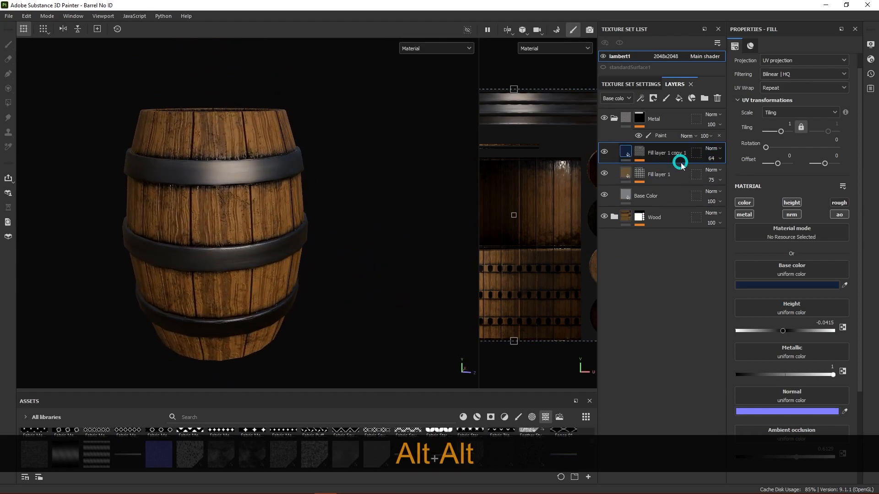
pyautogui.doubleClick(660, 174)
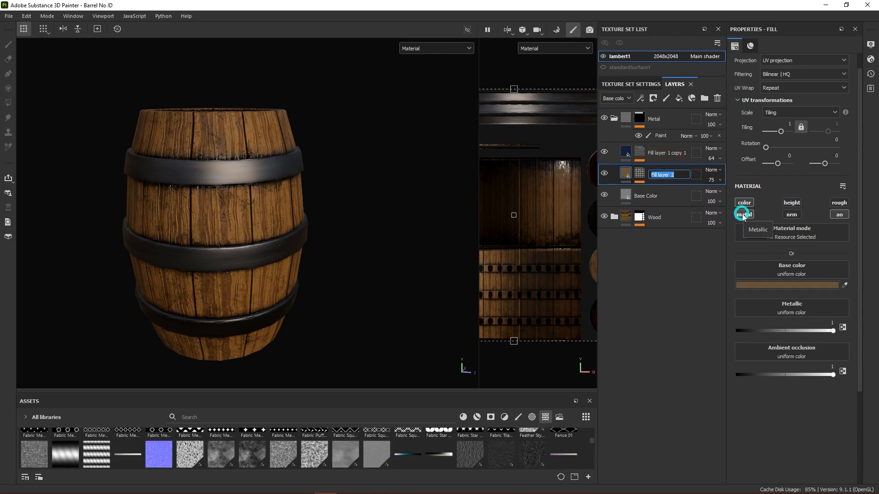
pyautogui.write('Color')
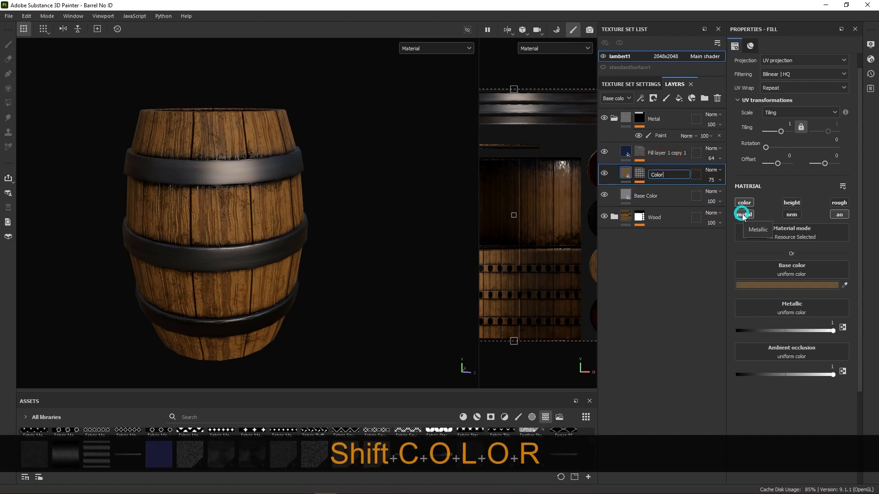
pyautogui.write(' Variatio')
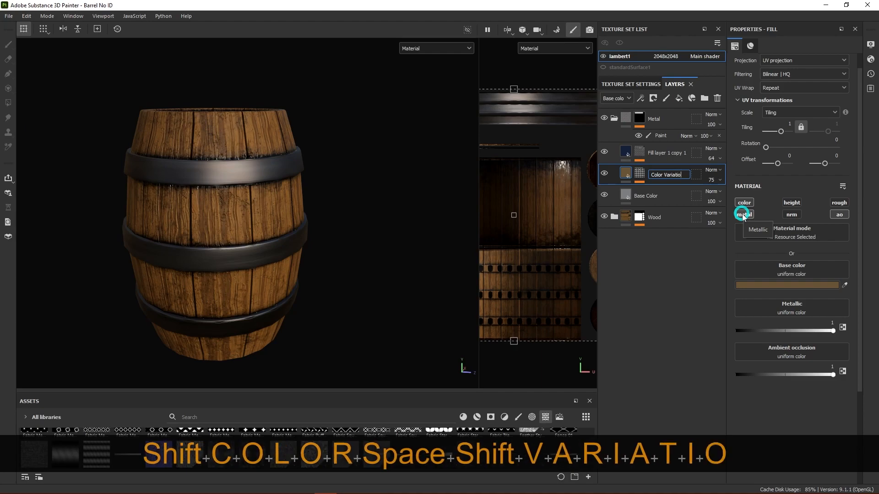
pyautogui.write('n 1')
pyautogui.press('Return')
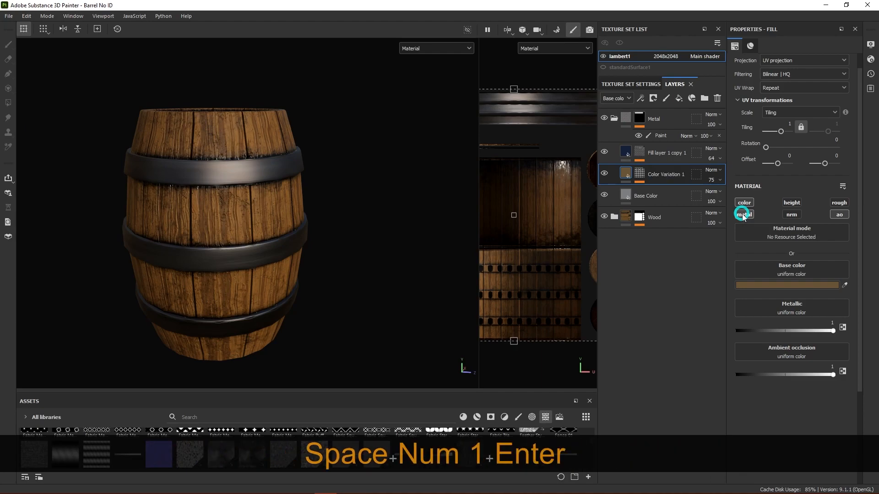
# - Rename the dark blue fill layer, Fill layer 1 copy 1, as "COlor Variation 2"
pyautogui.doubleClick(661, 153)
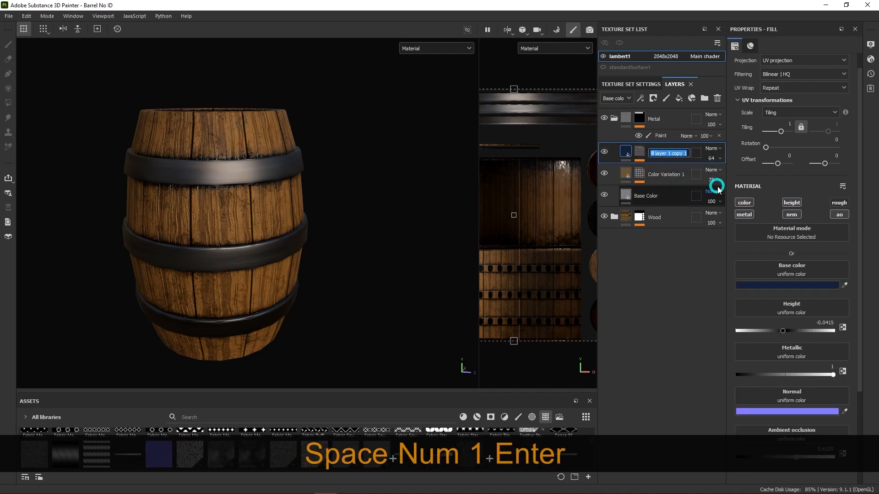
pyautogui.write('COlor V')
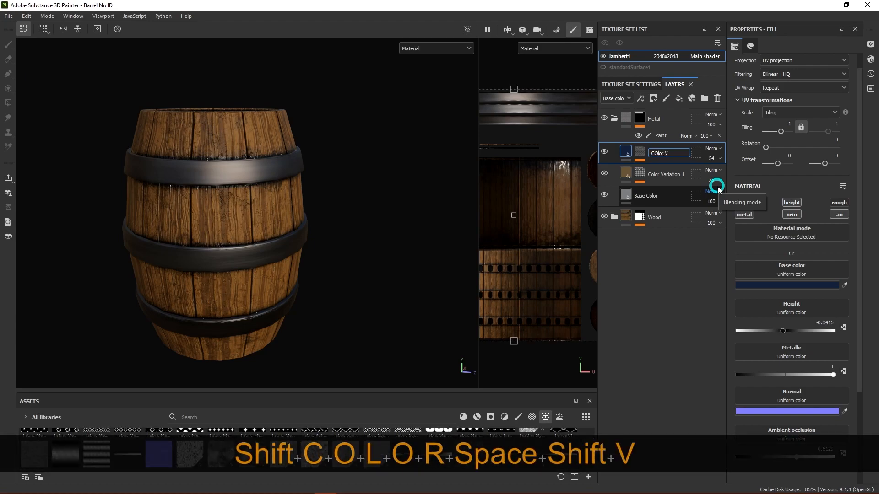
pyautogui.write('ariation 2')
pyautogui.press('Return')
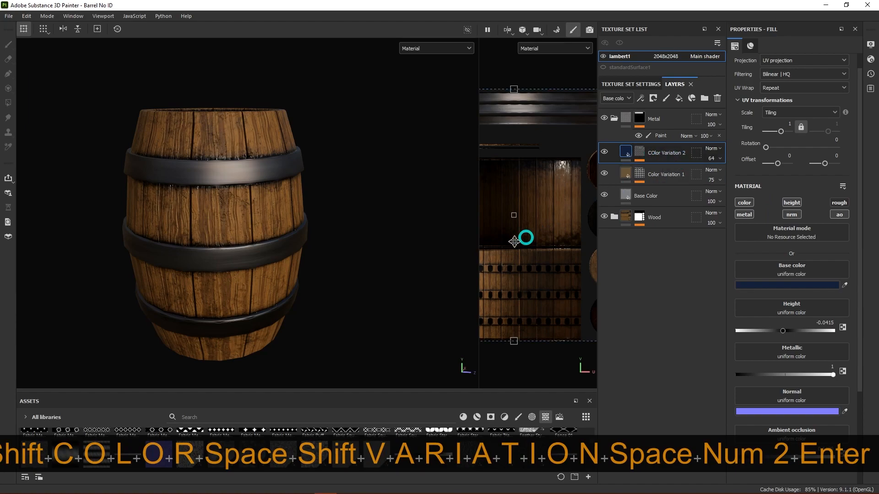
# - Enable the roughness channel on the dark blue color-variation layer and set its roughness to about 0.38
pyautogui.keyDown('alt'); pyautogui.moveTo(383, 245); pyautogui.dragTo(409, 248); pyautogui.keyUp('alt')
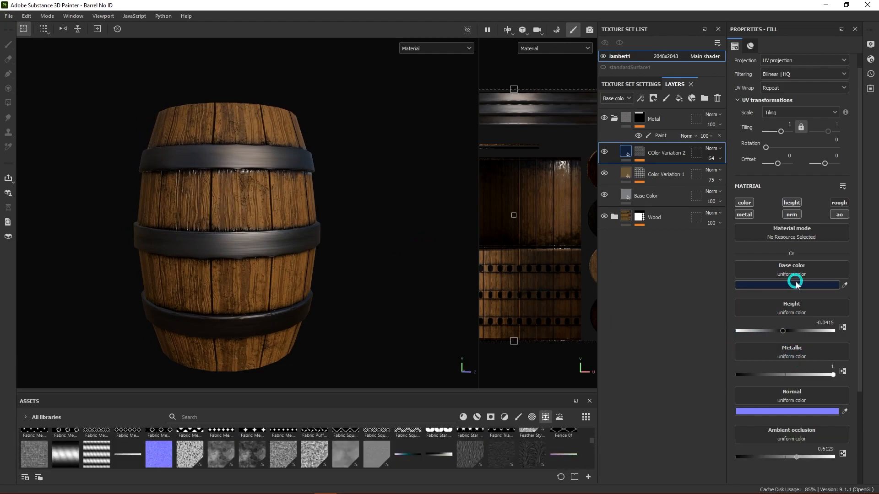
pyautogui.click(839, 202)
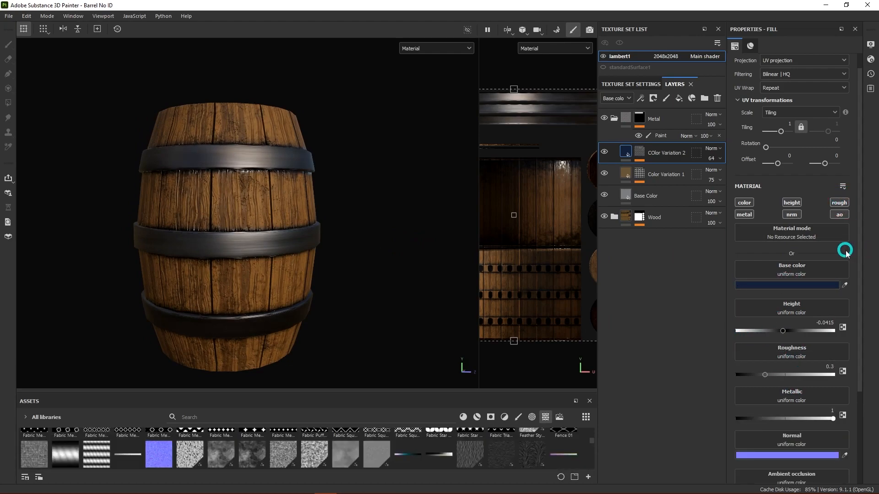
pyautogui.moveTo(765, 375)
pyautogui.mouseDown()
pyautogui.moveTo(824, 375)
pyautogui.moveTo(739, 376)
pyautogui.moveTo(776, 376)
pyautogui.mouseUp()
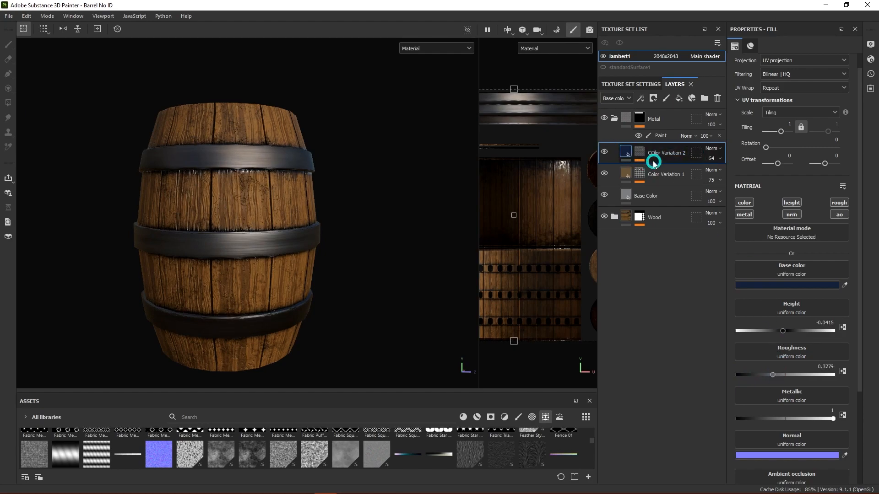
# - Enable the roughness channel on the Color Variation 1 layer and set its roughness to about 0.44
pyautogui.click(625, 173)
pyautogui.click(785, 218)
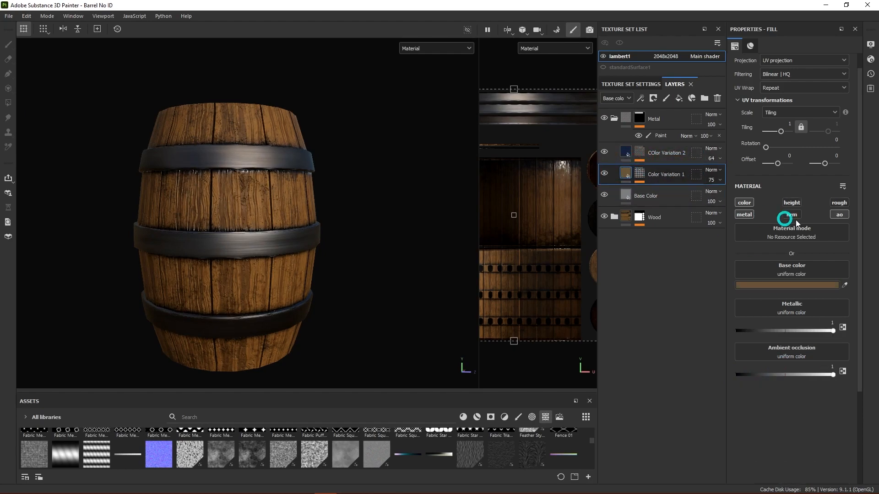
pyautogui.click(838, 203)
pyautogui.moveTo(764, 330)
pyautogui.mouseDown()
pyautogui.moveTo(828, 328)
pyautogui.moveTo(751, 330)
pyautogui.moveTo(774, 330)
pyautogui.mouseUp()
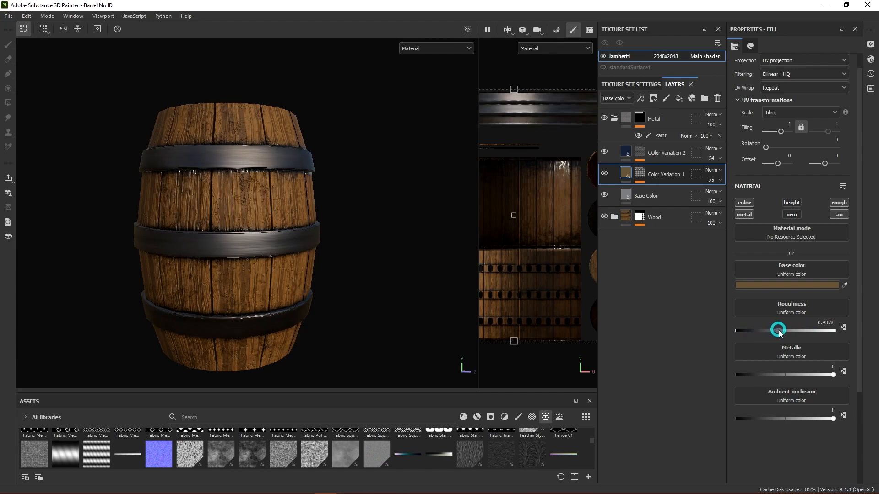
# - Examine the sheen of the metal bands up close and from several angles around the barrel
pyautogui.keyDown('alt'); pyautogui.moveTo(388, 190); pyautogui.dragTo(408, 209); pyautogui.keyUp('alt')
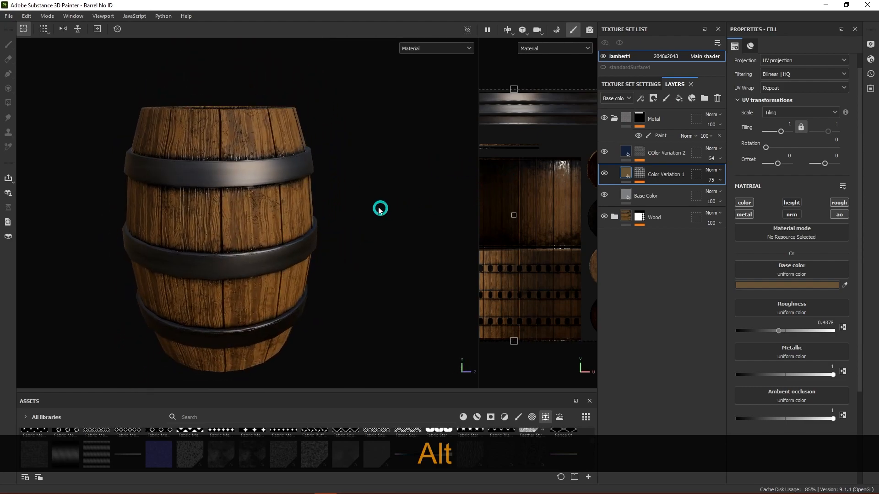
pyautogui.keyDown('alt'); pyautogui.scroll(3, 352, 177); pyautogui.keyUp('alt')
pyautogui.keyDown('alt'); pyautogui.moveTo(365, 180); pyautogui.dragTo(405, 176, button='middle'); pyautogui.keyUp('alt')
pyautogui.keyDown('alt'); pyautogui.moveTo(396, 220); pyautogui.dragTo(411, 234); pyautogui.keyUp('alt')
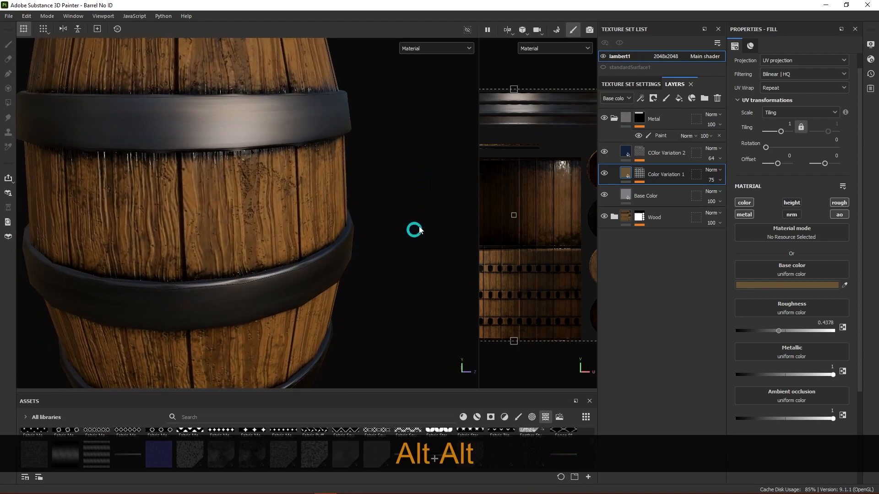
pyautogui.keyDown('alt'); pyautogui.moveTo(423, 193); pyautogui.dragTo(408, 186, button='right'); pyautogui.keyUp('alt')
pyautogui.keyDown('alt'); pyautogui.moveTo(406, 173); pyautogui.dragTo(398, 183, button='middle'); pyautogui.keyUp('alt')
pyautogui.keyDown('alt'); pyautogui.moveTo(396, 175); pyautogui.dragTo(390, 200, button='right'); pyautogui.keyUp('alt')
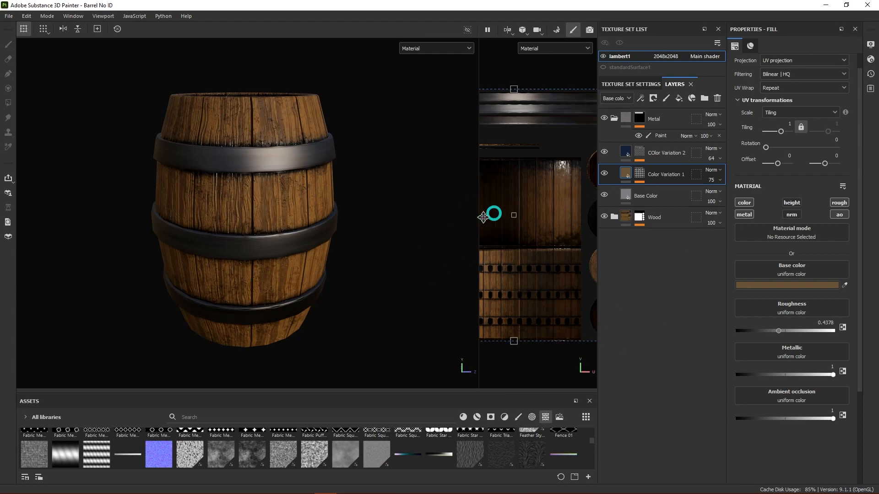
pyautogui.keyDown('alt'); pyautogui.moveTo(390, 267); pyautogui.dragTo(414, 240); pyautogui.keyUp('alt')
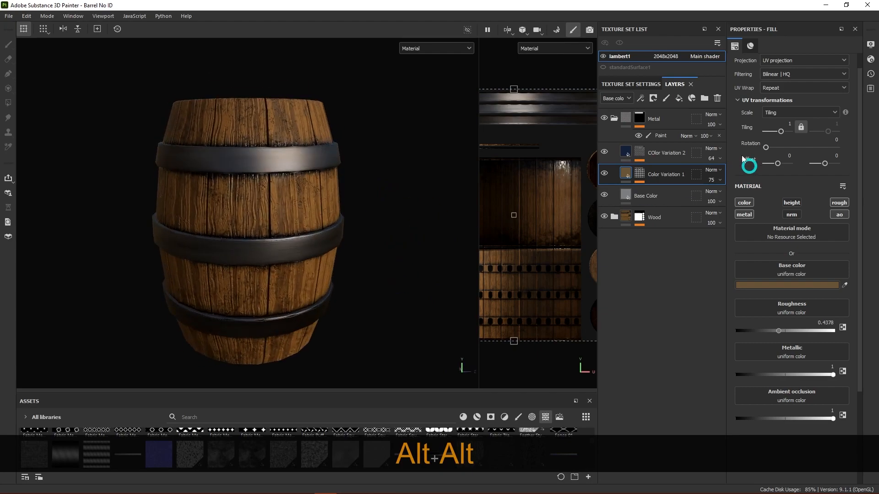
# - Add a new fill layer above the dark blue color-variation layer in the Metal folder and give it a black mask
pyautogui.click(664, 153)
pyautogui.click(679, 98)
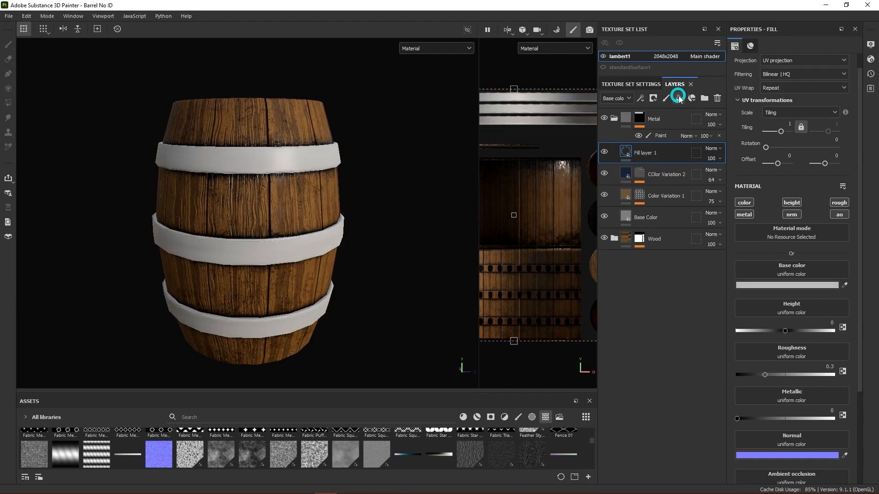
pyautogui.rightClick(644, 153)
pyautogui.click(682, 28)
pyautogui.click(650, 159)
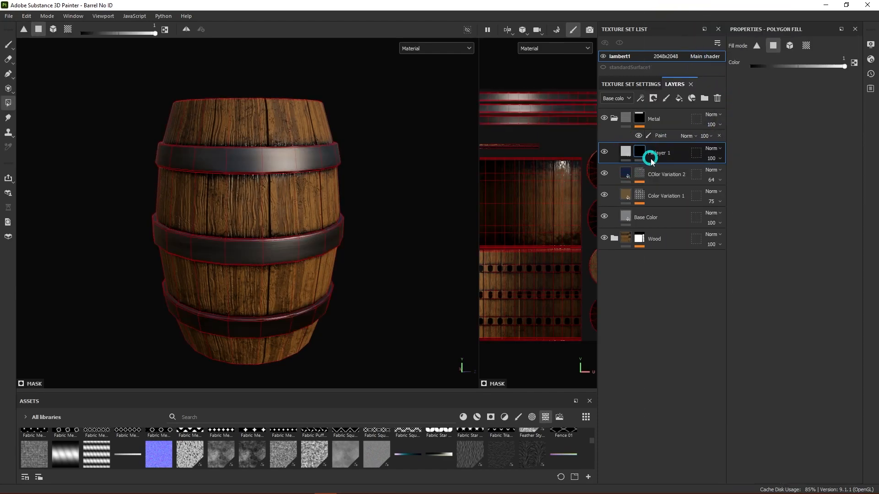
# - Add a Metal Edge Wear generator to the new fill layer's black mask
pyautogui.rightClick(642, 153)
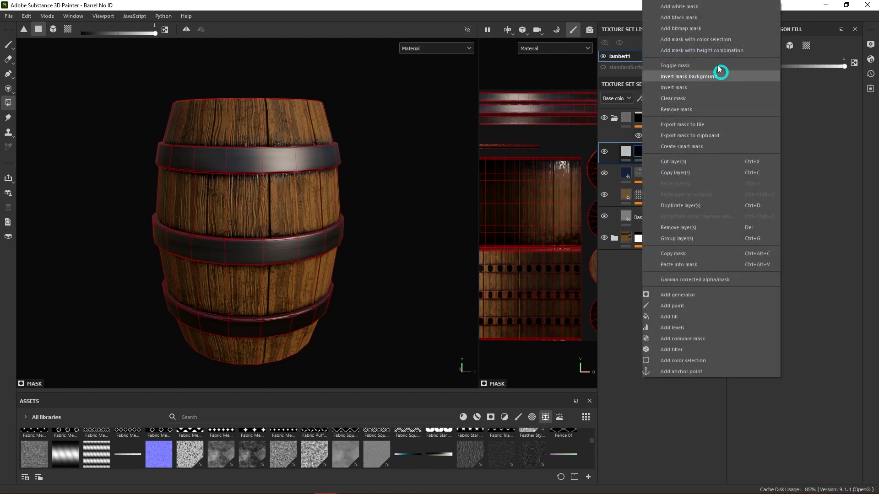
pyautogui.click(694, 296)
pyautogui.click(793, 70)
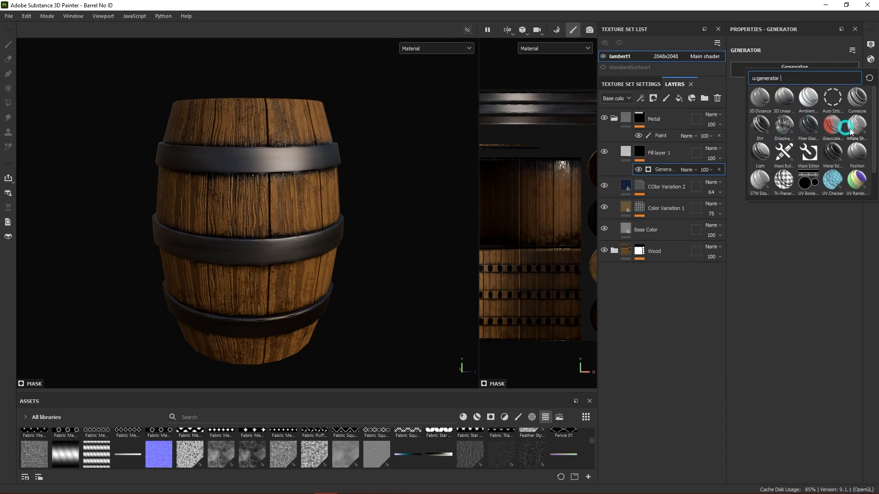
pyautogui.click(833, 155)
pyautogui.scroll(4, 286, 233)
pyautogui.keyDown('alt'); pyautogui.moveTo(324, 247); pyautogui.dragTo(377, 255); pyautogui.keyUp('alt')
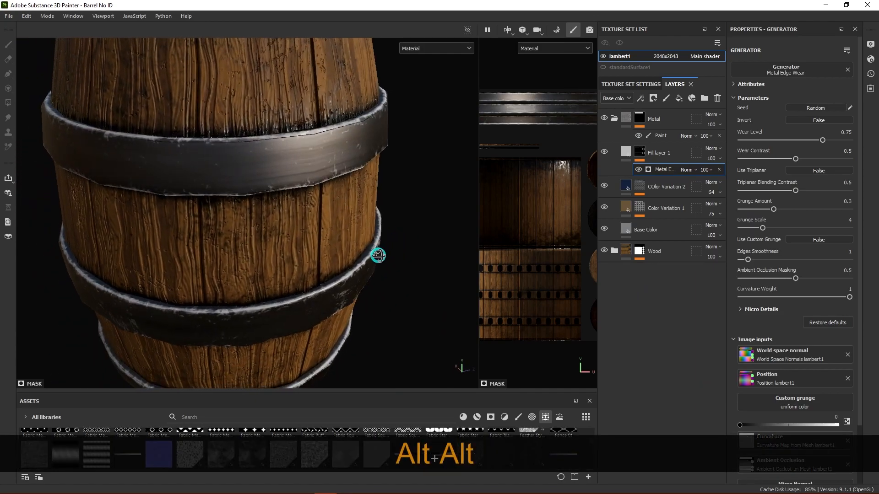
# - Lower the edge-wear fill layer's height to about -0.13 so the wear is recessed into the metal
pyautogui.click(625, 151)
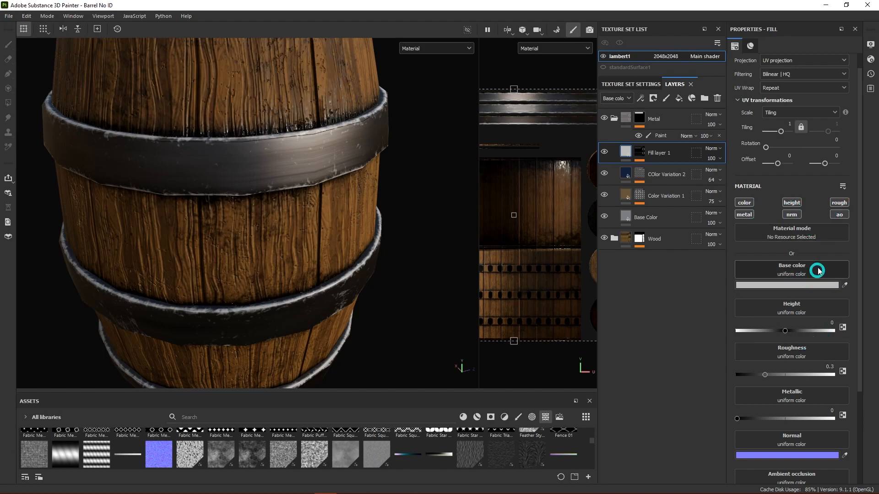
pyautogui.moveTo(784, 336); pyautogui.dragTo(780, 336)
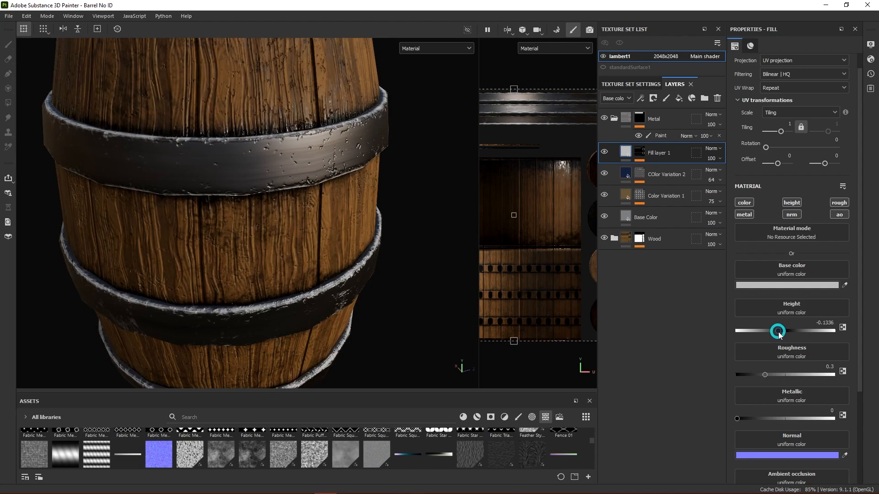
pyautogui.keyDown('alt'); pyautogui.moveTo(362, 215); pyautogui.dragTo(366, 233); pyautogui.keyUp('alt')
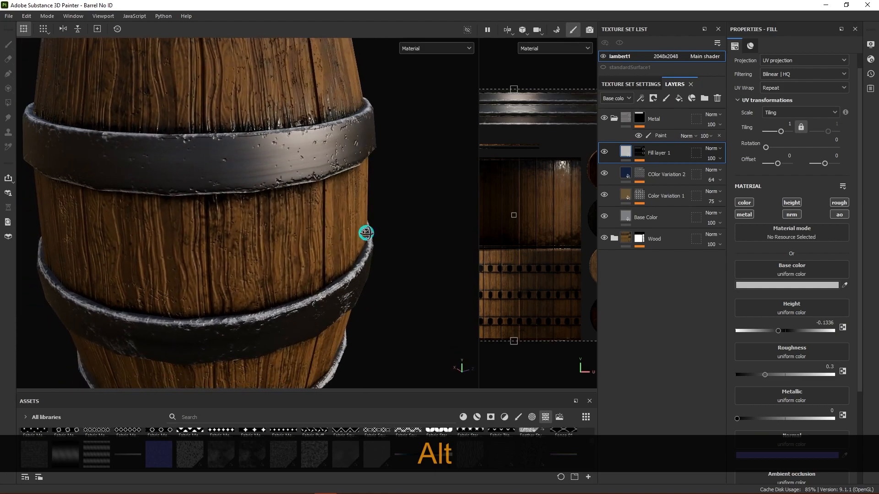
# - Sample the edge-wear layer's base color from the Base Color layer's thumbnail and brighten it to A4A5A9
pyautogui.click(845, 285)
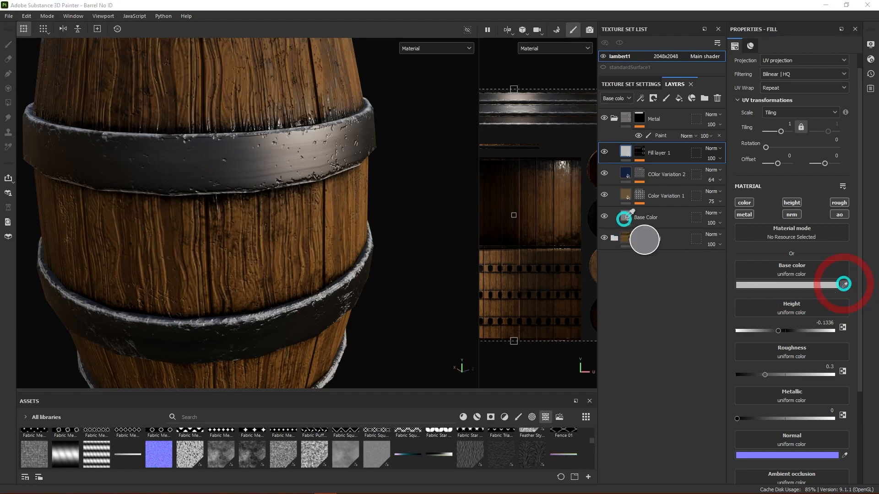
pyautogui.click(625, 214)
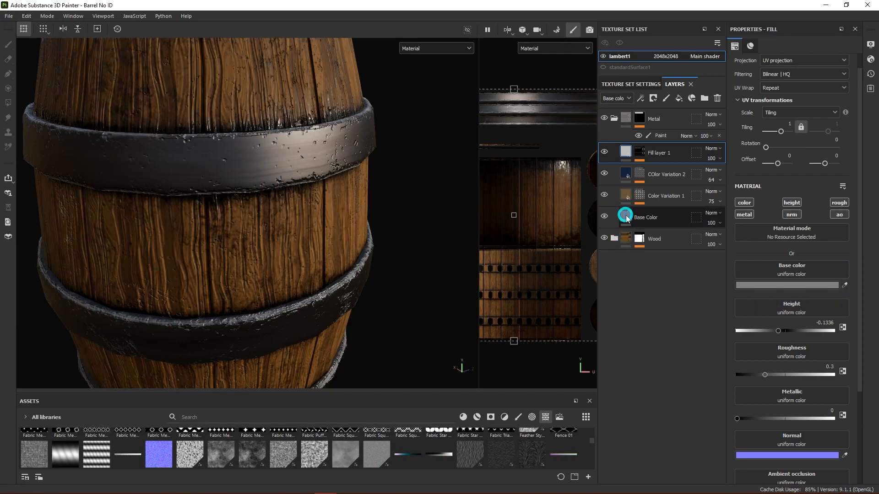
pyautogui.click(824, 285)
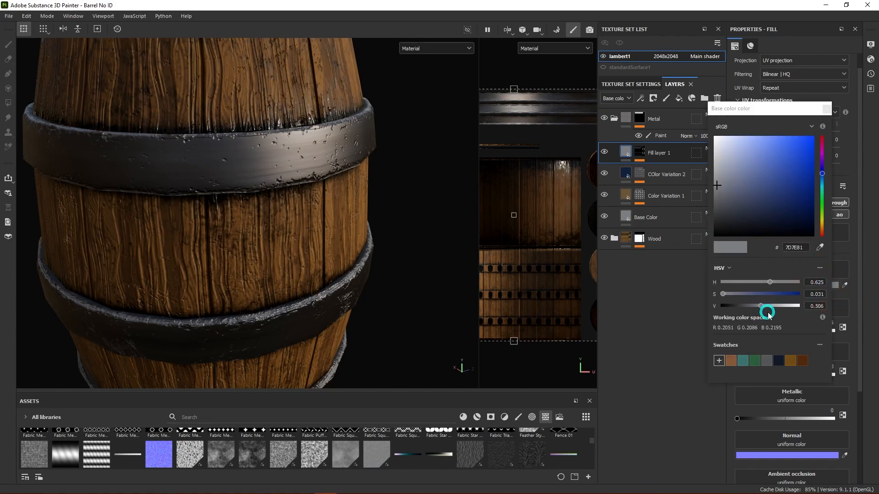
pyautogui.moveTo(761, 310)
pyautogui.mouseDown()
pyautogui.moveTo(775, 308)
pyautogui.moveTo(767, 309)
pyautogui.mouseUp()
pyautogui.moveTo(358, 226)
pyautogui.keyDown('alt'); pyautogui.mouseDown()
pyautogui.moveTo(363, 247)
pyautogui.moveTo(383, 255)
pyautogui.moveTo(377, 233)
pyautogui.moveTo(355, 227)
pyautogui.mouseUp(); pyautogui.keyUp('alt')
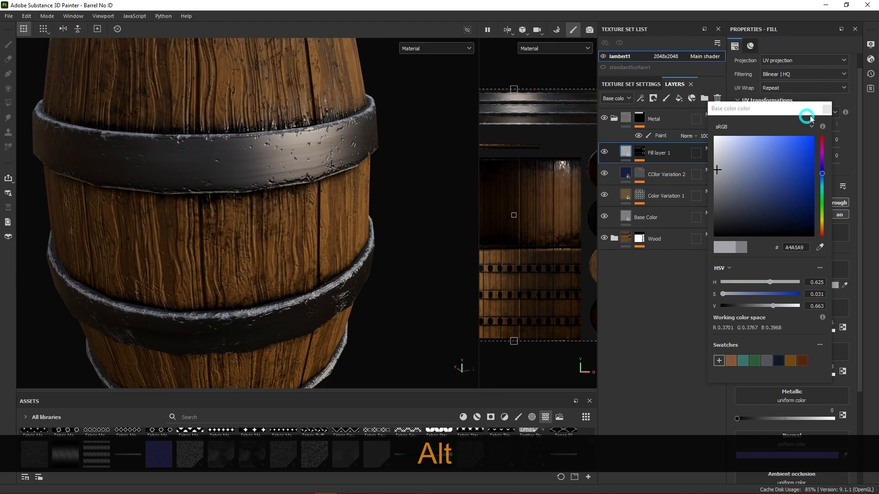
pyautogui.click(826, 110)
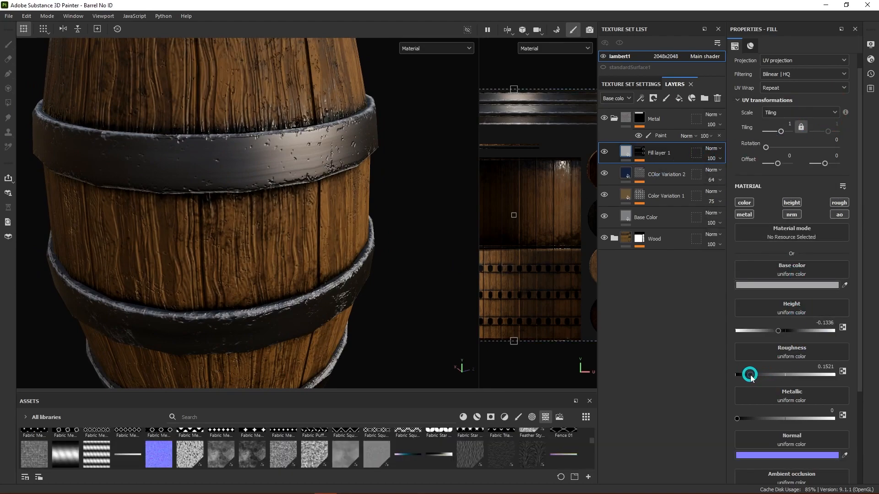
# - Set the edge-wear layer's roughness to about 0.15 and raise its metallic value to the maximum
pyautogui.moveTo(739, 418); pyautogui.dragTo(848, 417)
pyautogui.keyDown('alt'); pyautogui.moveTo(371, 257); pyautogui.dragTo(408, 213); pyautogui.keyUp('alt')
# - Turn on Use Triplanar for the Metal Edge Wear generator and set its curvature weight to 0.78
pyautogui.click(640, 152)
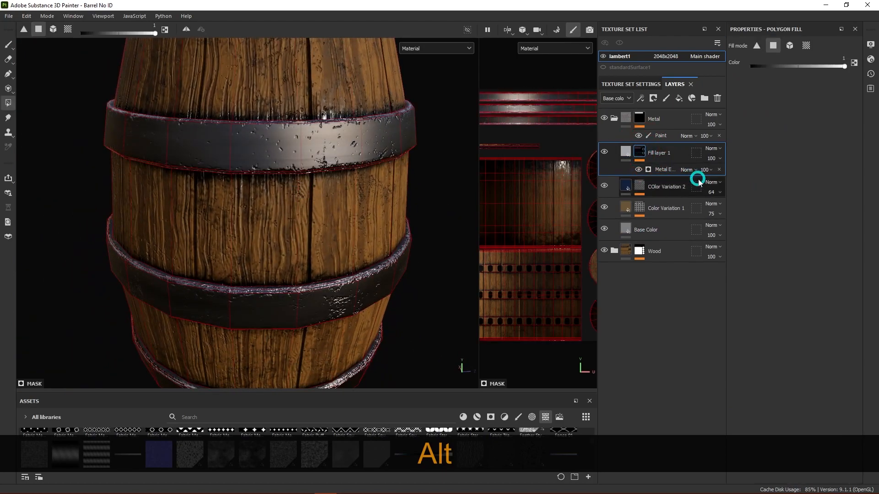
pyautogui.click(660, 169)
pyautogui.keyDown('alt'); pyautogui.moveTo(392, 257); pyautogui.dragTo(627, 210); pyautogui.keyUp('alt')
pyautogui.click(824, 170)
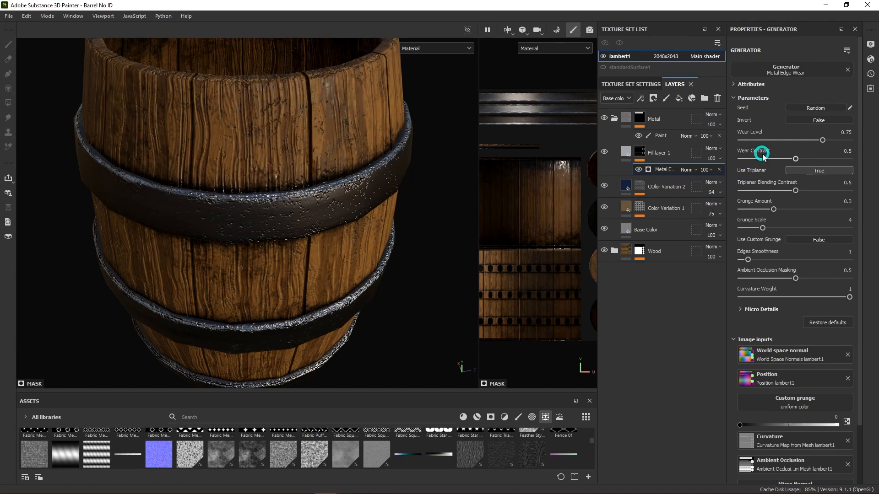
pyautogui.moveTo(849, 297); pyautogui.dragTo(826, 296)
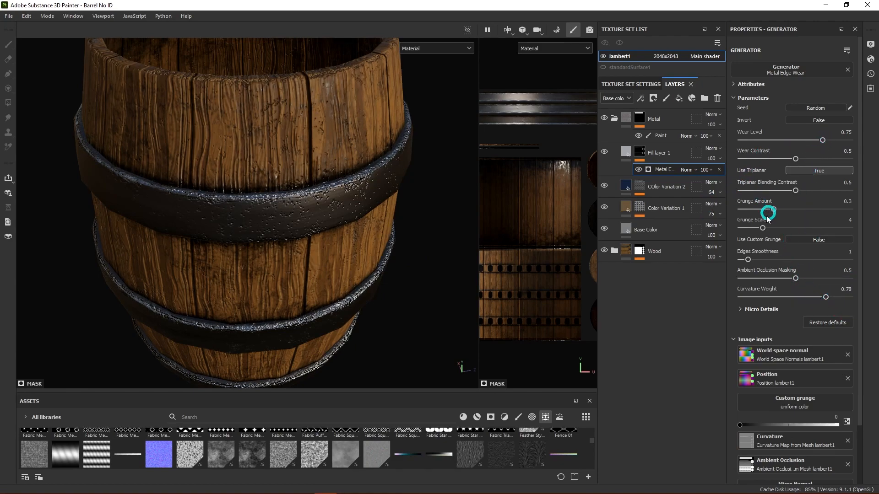
# - Set the Metal Edge Wear generator's grunge scale to 2 and its grunge amount to 0.2
pyautogui.moveTo(762, 228); pyautogui.dragTo(790, 210)
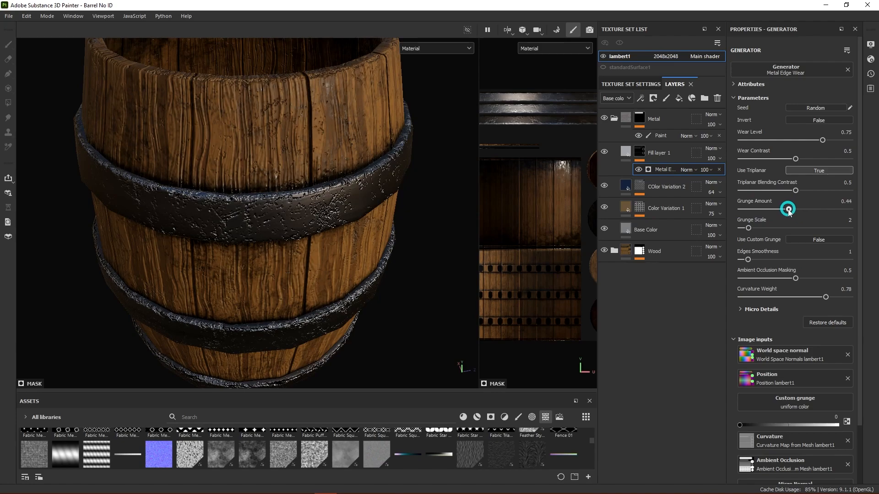
pyautogui.keyDown('alt'); pyautogui.moveTo(325, 207); pyautogui.dragTo(362, 219); pyautogui.keyUp('alt')
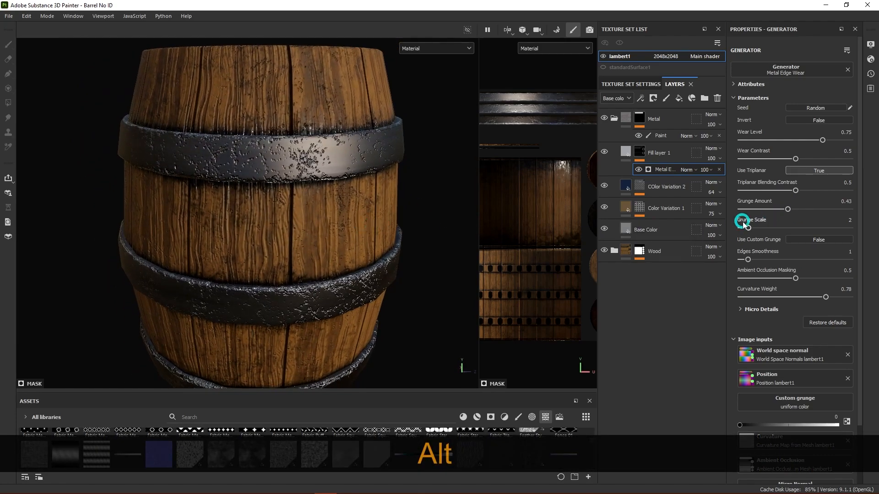
pyautogui.moveTo(788, 210); pyautogui.dragTo(764, 209)
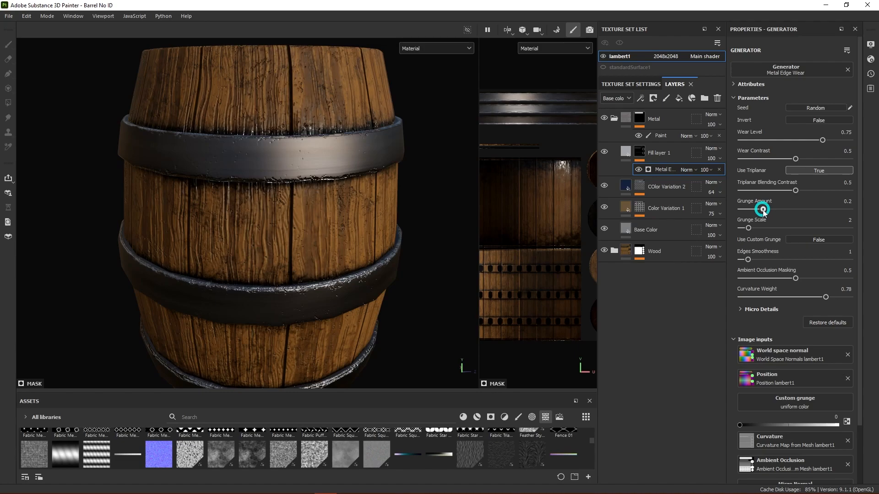
pyautogui.keyDown('alt'); pyautogui.moveTo(350, 240); pyautogui.dragTo(457, 245); pyautogui.keyUp('alt')
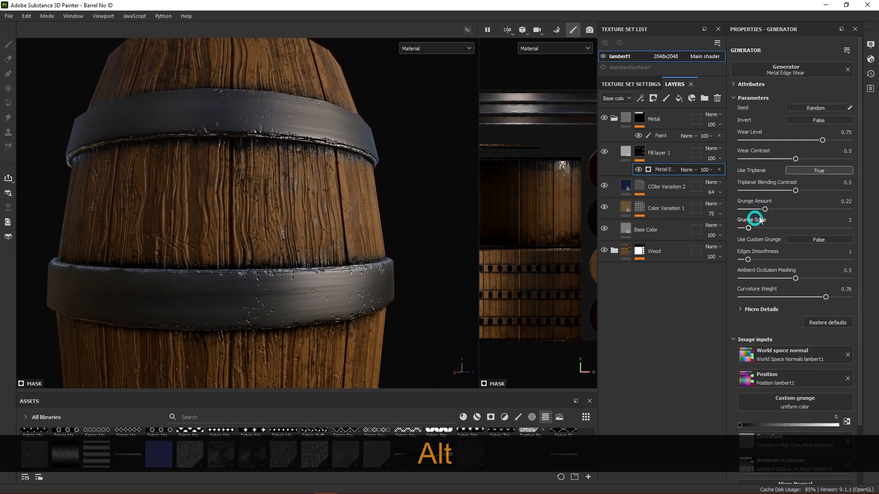
pyautogui.moveTo(766, 212); pyautogui.dragTo(764, 213)
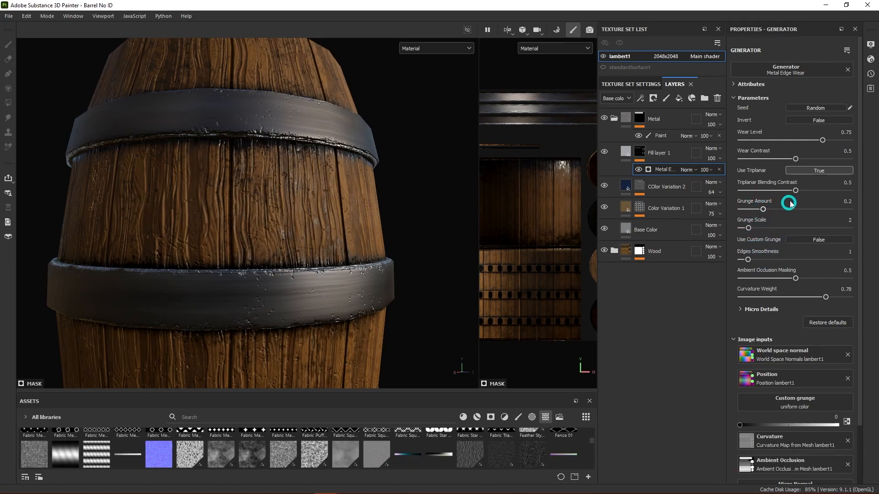
# - Set the Metal Edge Wear generator's triplanar blending contrast to 0.32 and its wear level to 0.58
pyautogui.moveTo(797, 190); pyautogui.dragTo(776, 199)
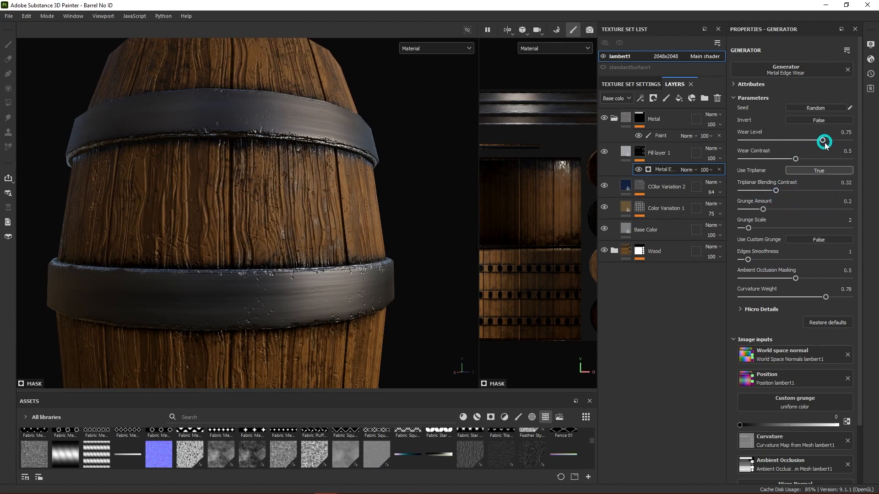
pyautogui.moveTo(822, 142); pyautogui.dragTo(802, 144)
pyautogui.keyDown('alt'); pyautogui.moveTo(337, 197); pyautogui.dragTo(312, 267); pyautogui.keyUp('alt')
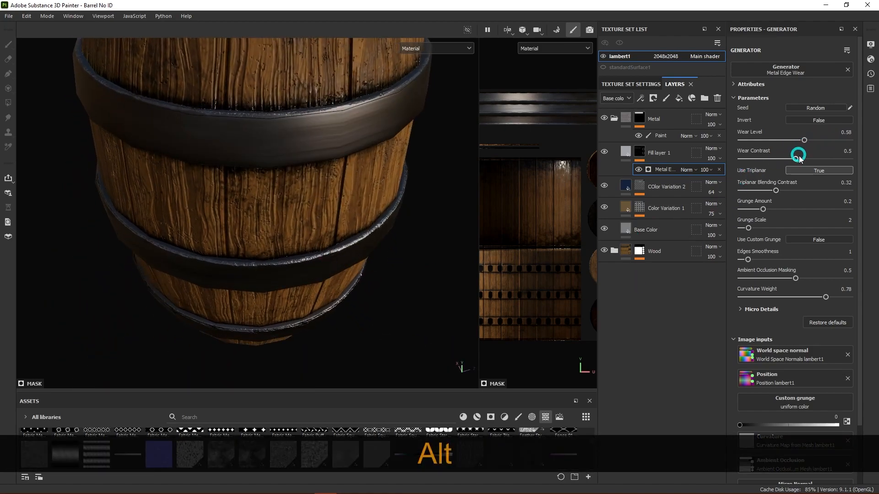
# - Set the Metal Edge Wear generator's wear level to 0.78 and its wear contrast to 0.44
pyautogui.moveTo(797, 161); pyautogui.dragTo(814, 143)
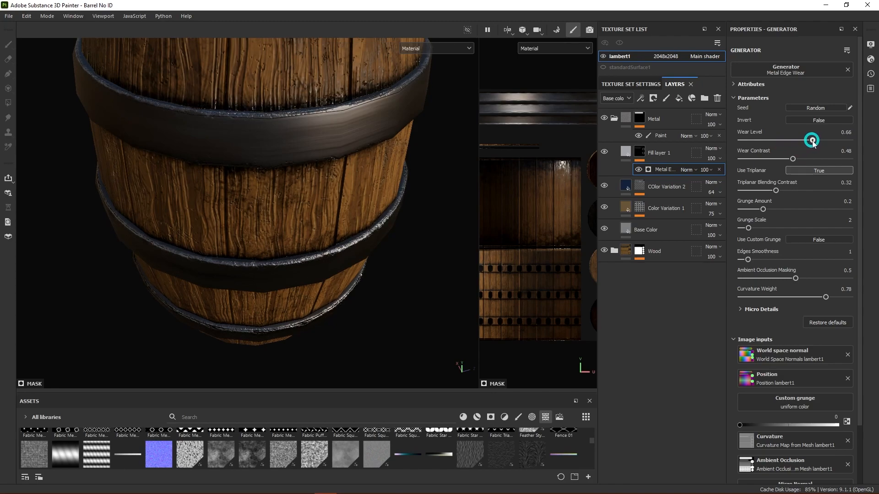
pyautogui.moveTo(385, 304)
pyautogui.keyDown('alt'); pyautogui.mouseDown()
pyautogui.moveTo(386, 318)
pyautogui.moveTo(361, 330)
pyautogui.moveTo(423, 247)
pyautogui.moveTo(402, 276)
pyautogui.moveTo(370, 295)
pyautogui.mouseUp(); pyautogui.keyUp('alt')
pyautogui.keyDown('alt'); pyautogui.moveTo(416, 265); pyautogui.dragTo(420, 286); pyautogui.keyUp('alt')
pyautogui.keyDown('alt'); pyautogui.moveTo(420, 286); pyautogui.dragTo(410, 251, button='middle'); pyautogui.keyUp('alt')
pyautogui.scroll(-1, 408, 252)
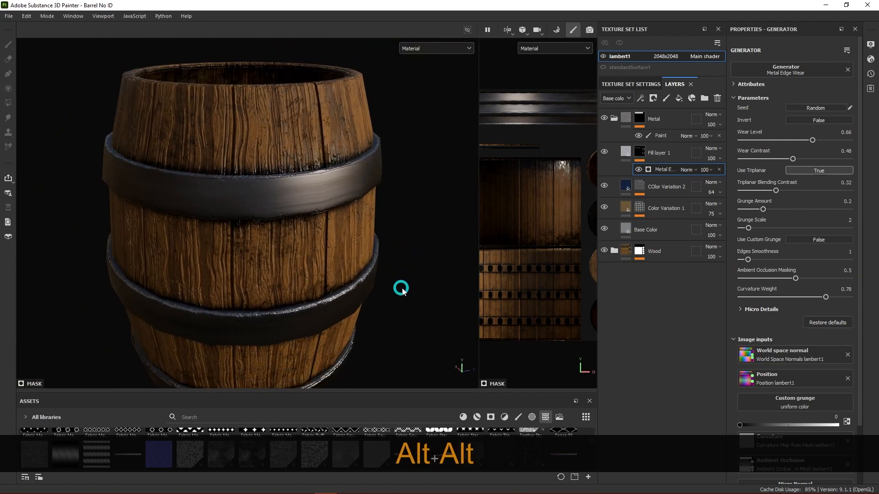
pyautogui.keyDown('alt'); pyautogui.moveTo(400, 288); pyautogui.dragTo(392, 264, button='middle'); pyautogui.keyUp('alt')
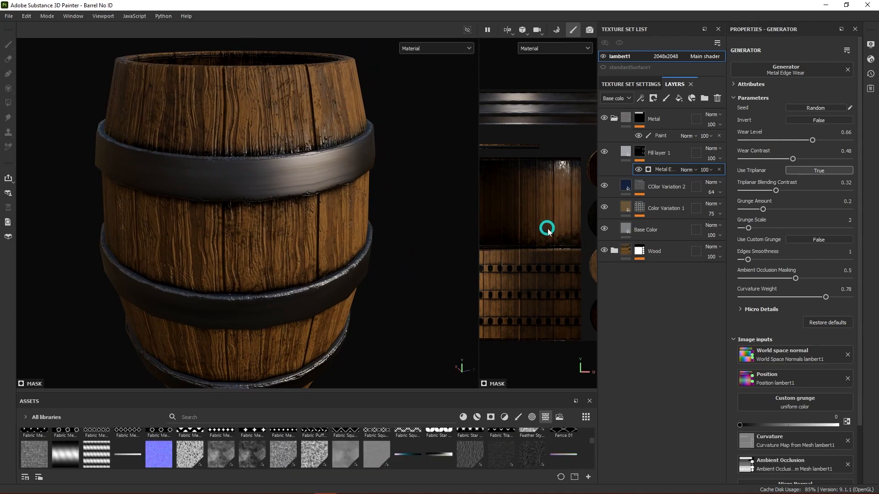
pyautogui.moveTo(433, 206)
pyautogui.keyDown('alt'); pyautogui.mouseDown()
pyautogui.moveTo(426, 225)
pyautogui.moveTo(427, 209)
pyautogui.mouseUp(); pyautogui.keyUp('alt')
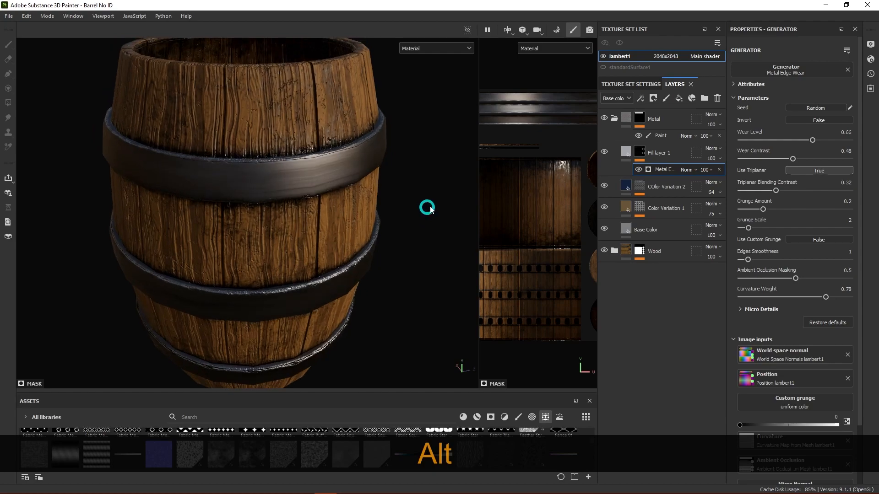
pyautogui.keyDown('alt'); pyautogui.moveTo(438, 166); pyautogui.dragTo(432, 186, button='middle'); pyautogui.keyUp('alt')
pyautogui.keyDown('alt'); pyautogui.moveTo(432, 258); pyautogui.dragTo(431, 240); pyautogui.keyUp('alt')
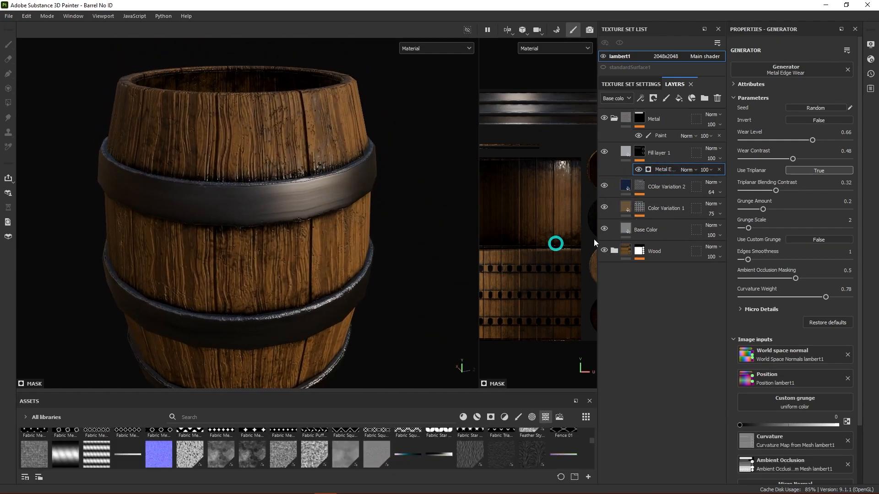
pyautogui.keyDown('alt'); pyautogui.moveTo(359, 267); pyautogui.dragTo(386, 249); pyautogui.keyUp('alt')
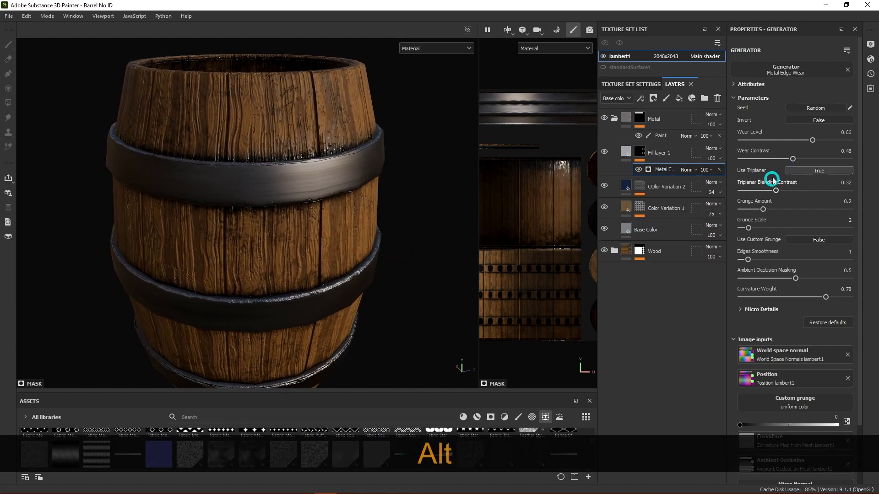
pyautogui.moveTo(812, 139); pyautogui.dragTo(789, 159)
pyautogui.moveTo(821, 138); pyautogui.dragTo(816, 144)
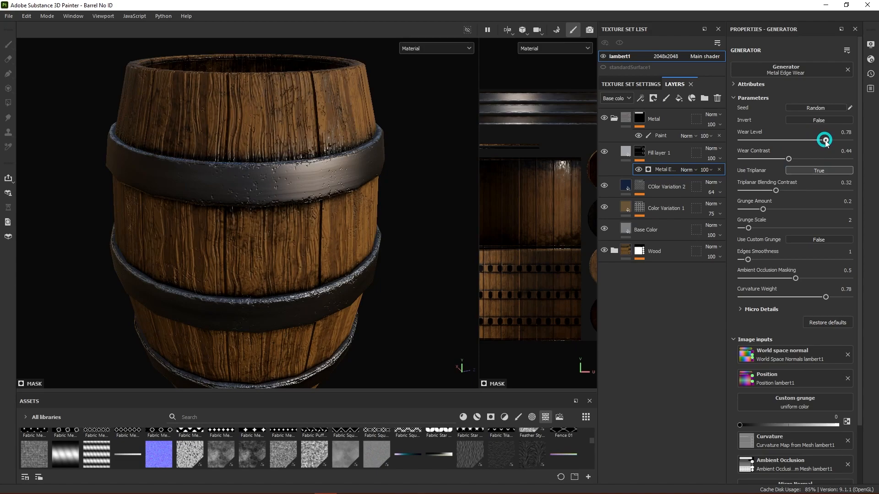
pyautogui.moveTo(386, 255)
pyautogui.keyDown('alt'); pyautogui.mouseDown()
pyautogui.moveTo(398, 265)
pyautogui.moveTo(406, 219)
pyautogui.moveTo(351, 304)
pyautogui.moveTo(412, 204)
pyautogui.moveTo(365, 259)
pyautogui.moveTo(382, 257)
pyautogui.moveTo(373, 256)
pyautogui.mouseUp(); pyautogui.keyUp('alt')
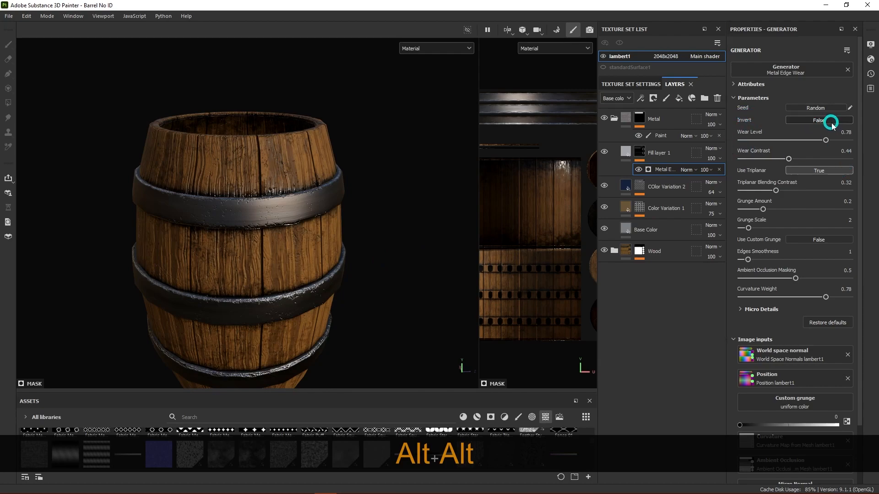
# - Try inverting the Metal Edge Wear generator's mask on the bands and turn the inversion back off
pyautogui.click(831, 121)
pyautogui.keyDown('alt'); pyautogui.moveTo(412, 293); pyautogui.dragTo(363, 301); pyautogui.keyUp('alt')
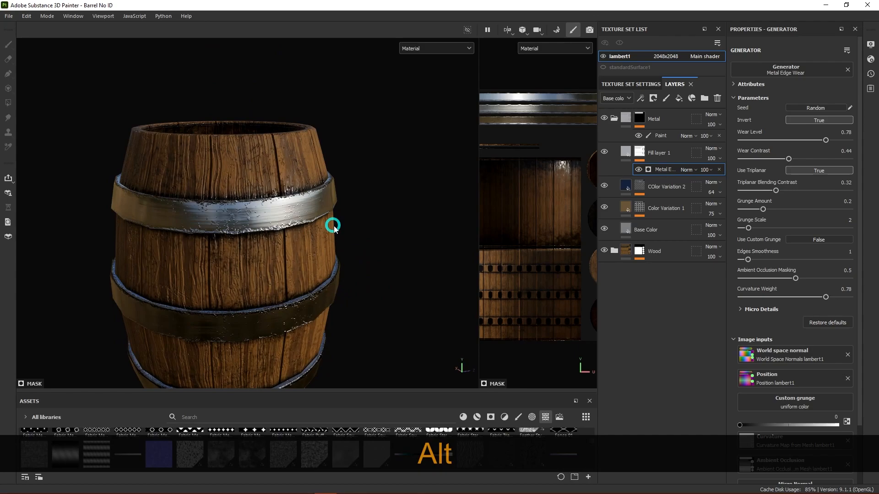
pyautogui.keyDown('alt'); pyautogui.moveTo(333, 226); pyautogui.dragTo(337, 255, button='right'); pyautogui.keyUp('alt')
pyautogui.keyDown('alt'); pyautogui.moveTo(338, 255); pyautogui.dragTo(269, 206); pyautogui.keyUp('alt')
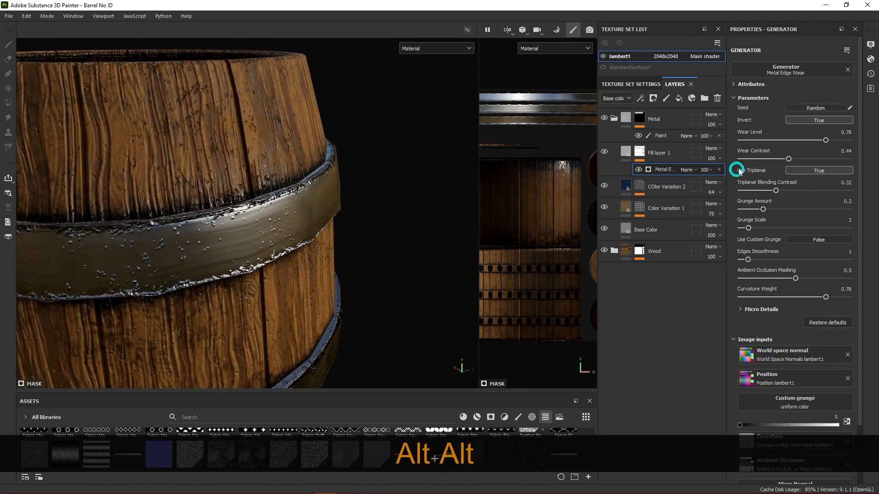
pyautogui.click(850, 121)
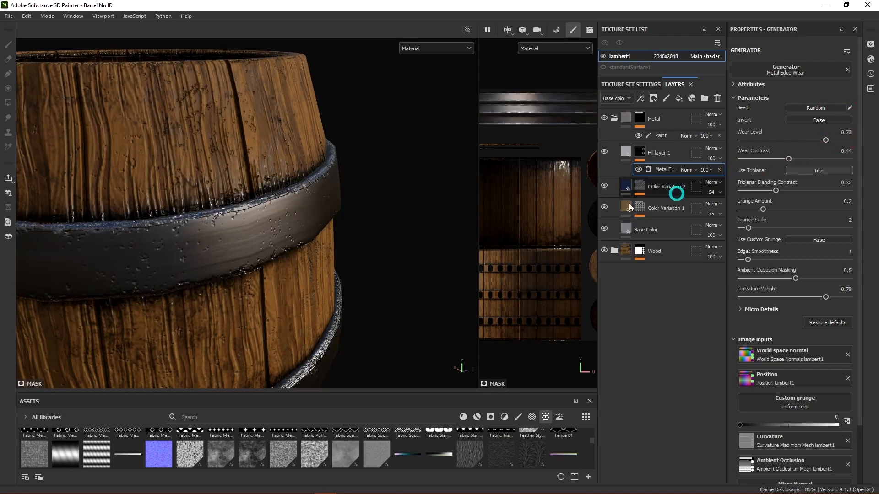
pyautogui.scroll(-5, 286, 222)
pyautogui.keyDown('alt'); pyautogui.moveTo(310, 262); pyautogui.dragTo(357, 282); pyautogui.keyUp('alt')
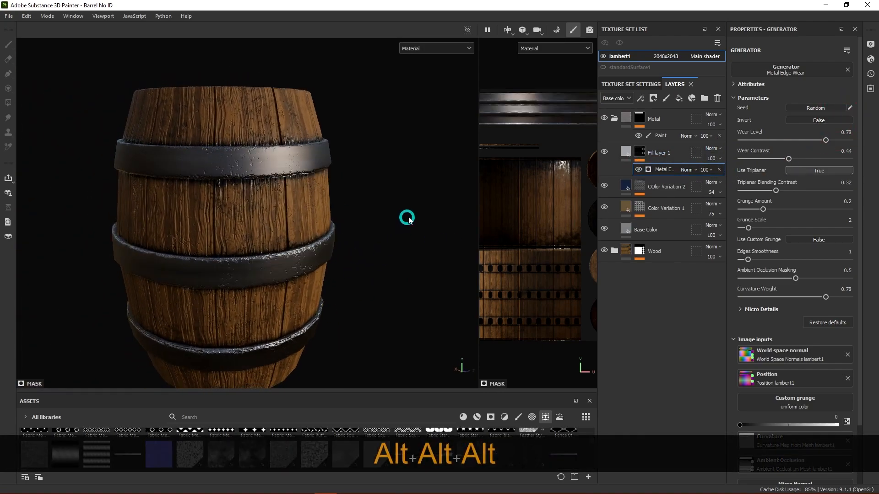
pyautogui.keyDown('alt'); pyautogui.moveTo(409, 229); pyautogui.dragTo(385, 219); pyautogui.keyUp('alt')
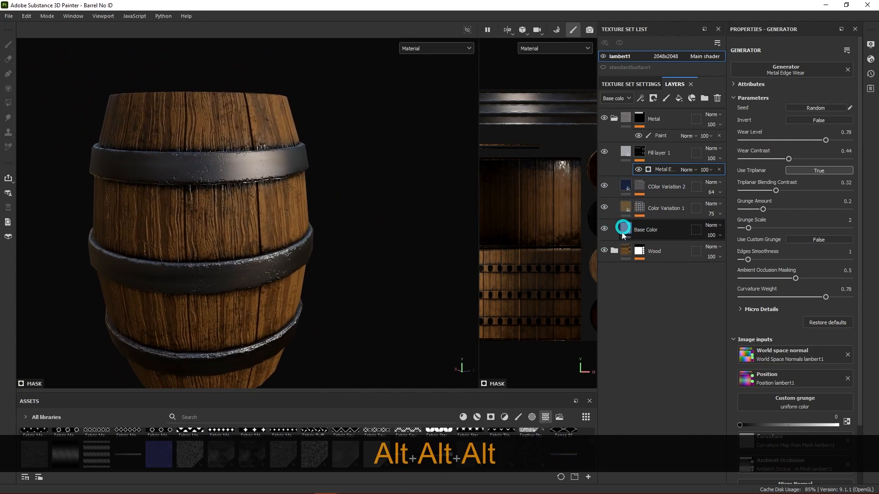
# - Examine the Dirt layer's settings in the Wood folder and the worn metal bands from several angles
pyautogui.click(614, 251)
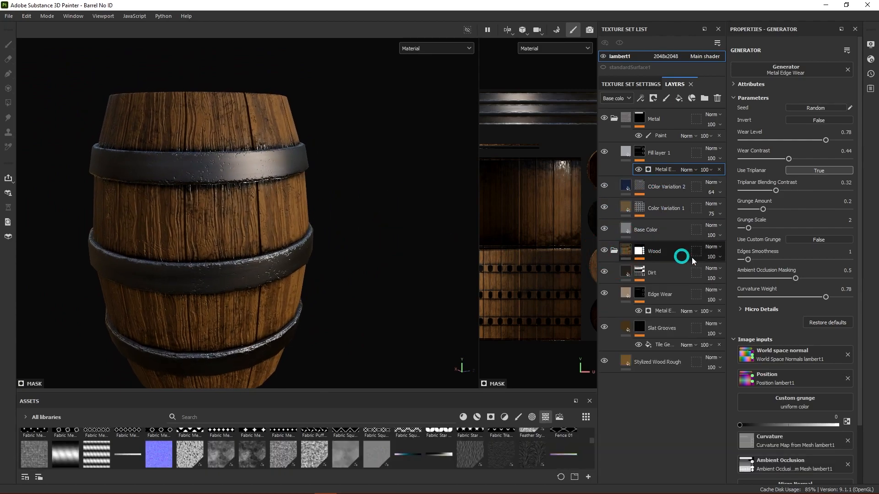
pyautogui.click(655, 276)
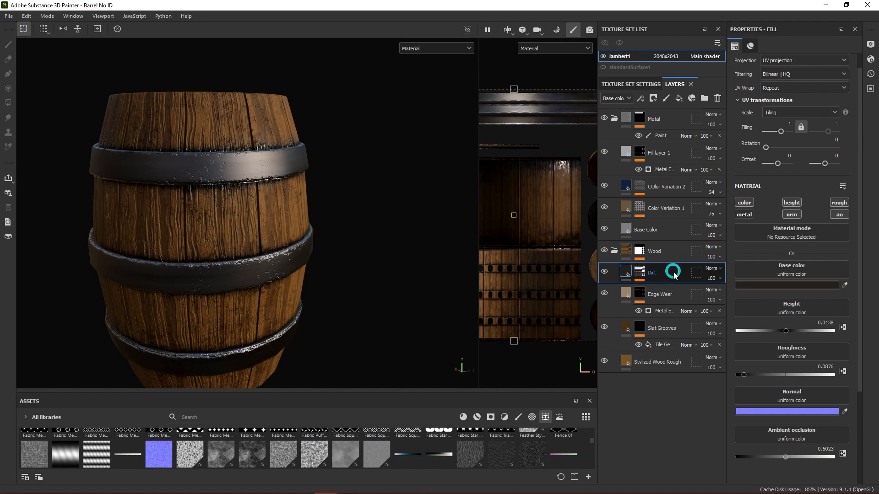
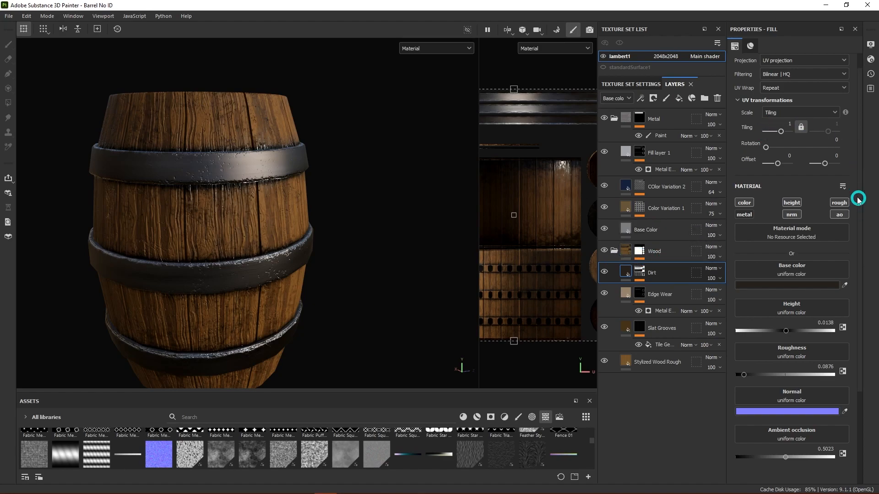
pyautogui.click(667, 168)
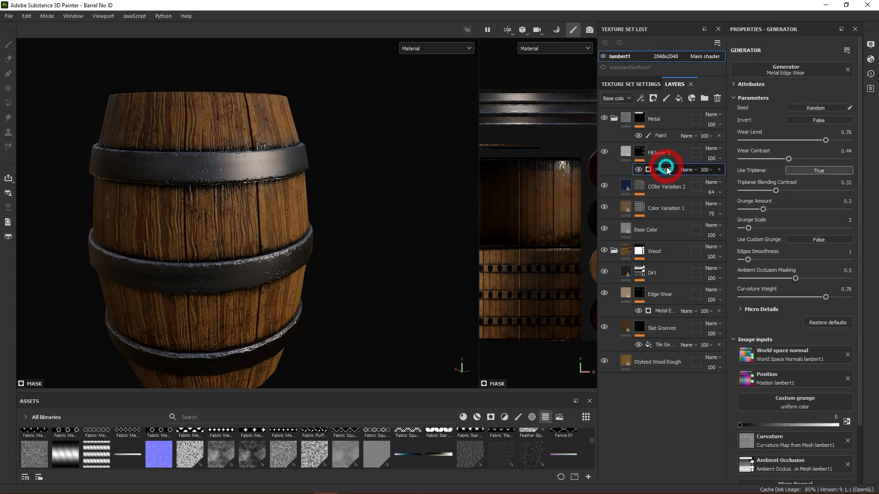
pyautogui.click(614, 251)
pyautogui.keyDown('alt'); pyautogui.moveTo(362, 288); pyautogui.dragTo(357, 258, button='right'); pyautogui.keyUp('alt')
pyautogui.keyDown('alt'); pyautogui.moveTo(356, 258); pyautogui.dragTo(362, 226); pyautogui.keyUp('alt')
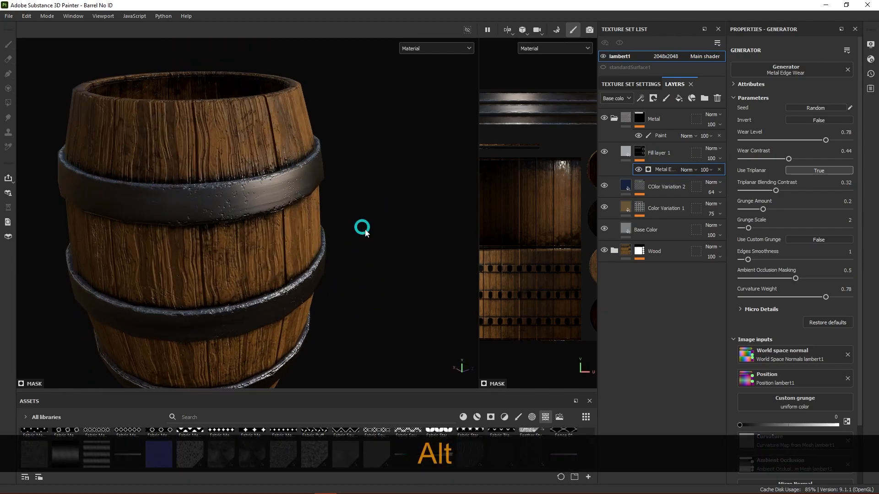
pyautogui.scroll(-3, 367, 233)
pyautogui.keyDown('alt'); pyautogui.moveTo(374, 266); pyautogui.dragTo(386, 242, button='middle'); pyautogui.keyUp('alt')
pyautogui.keyDown('alt'); pyautogui.moveTo(399, 277); pyautogui.dragTo(386, 264); pyautogui.keyUp('alt')
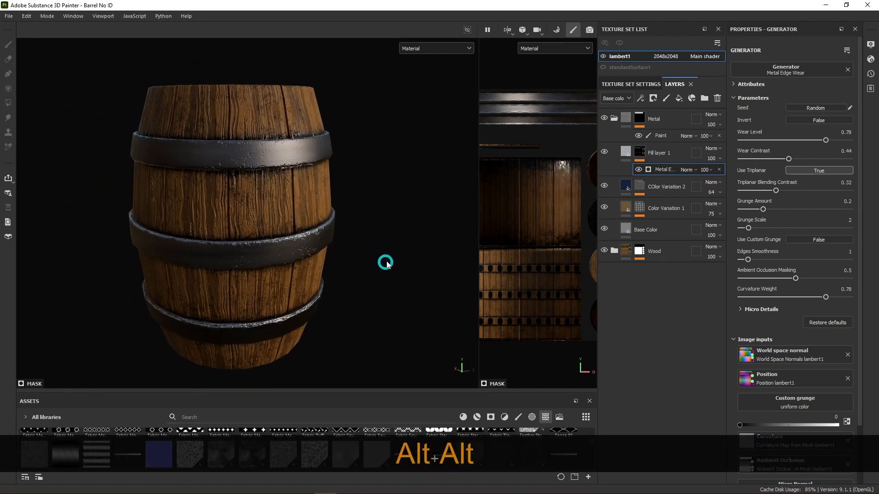
pyautogui.keyDown('alt'); pyautogui.moveTo(387, 236); pyautogui.dragTo(385, 256, button='middle'); pyautogui.keyUp('alt')
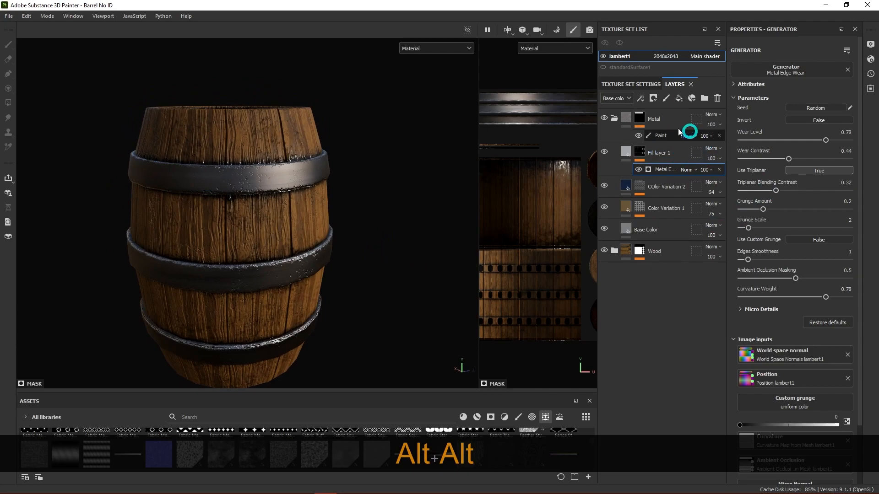
# - Rename the metal fill layer carrying the Metal Edge Wear generator as Edge Wear
pyautogui.doubleClick(660, 151)
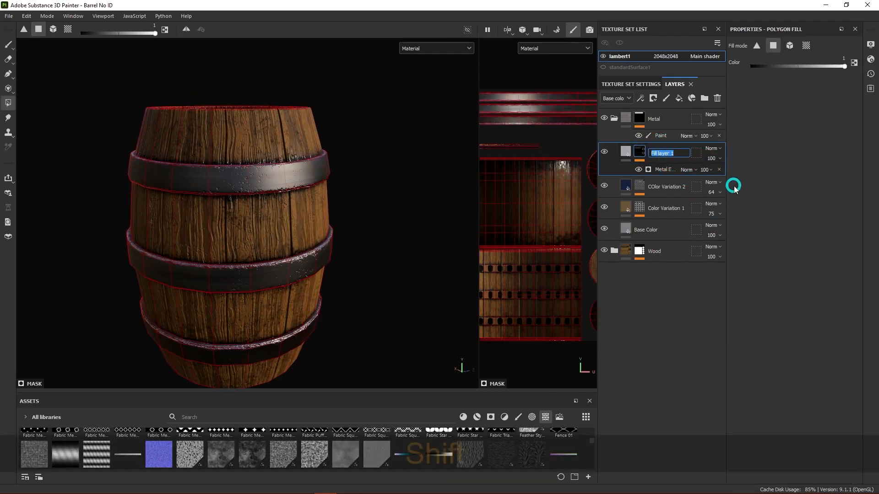
pyautogui.write('Edge Wear')
pyautogui.press('Return')
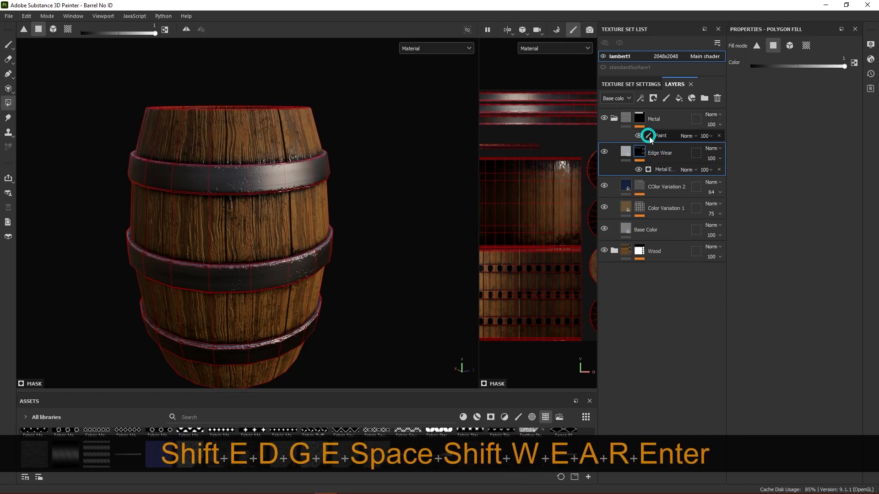
# - Add a new fill layer above Edge Wear in the Metal folder and give it a black mask
pyautogui.keyDown('alt'); pyautogui.moveTo(402, 206); pyautogui.dragTo(410, 221); pyautogui.keyUp('alt')
pyautogui.scroll(1, 349, 199)
pyautogui.keyDown('alt'); pyautogui.moveTo(349, 199); pyautogui.dragTo(367, 227, button='right'); pyautogui.keyUp('alt')
pyautogui.keyDown('alt'); pyautogui.moveTo(366, 199); pyautogui.dragTo(390, 199, button='middle'); pyautogui.keyUp('alt')
pyautogui.keyDown('alt'); pyautogui.moveTo(390, 199); pyautogui.dragTo(385, 213, button='right'); pyautogui.keyUp('alt')
pyautogui.keyDown('alt'); pyautogui.moveTo(392, 208); pyautogui.dragTo(381, 202, button='middle'); pyautogui.keyUp('alt')
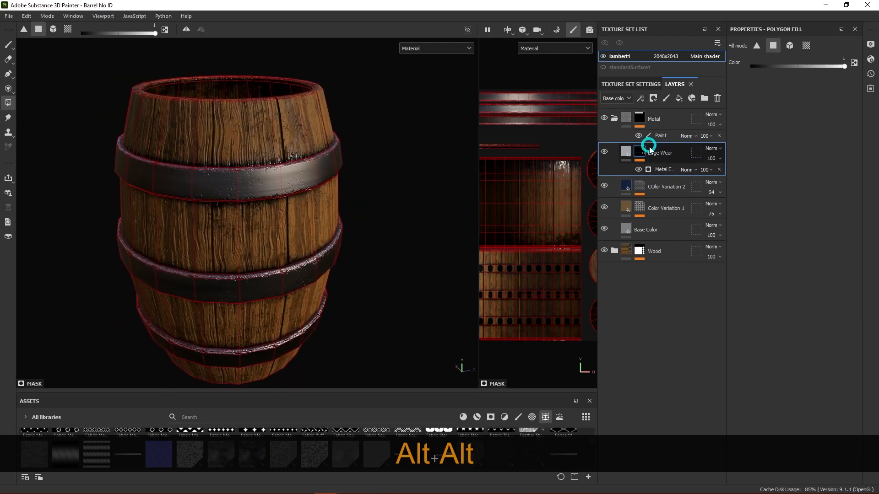
pyautogui.click(679, 98)
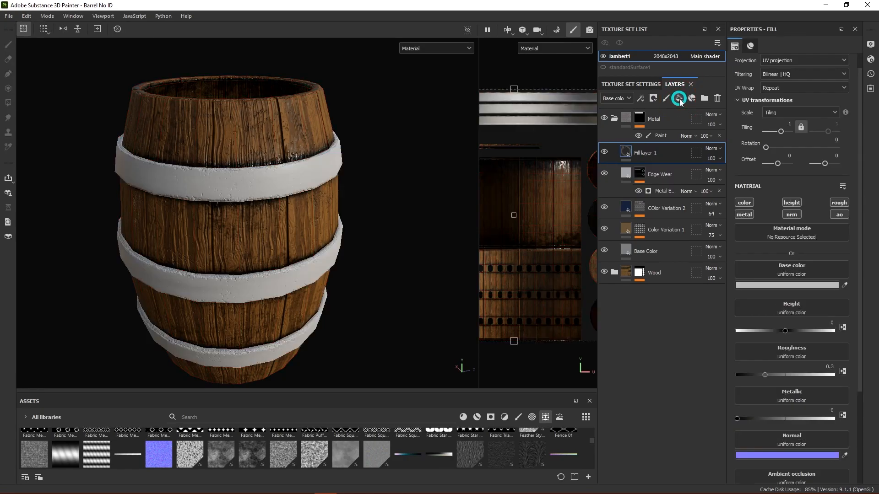
pyautogui.doubleClick(642, 152)
pyautogui.rightClick(640, 153)
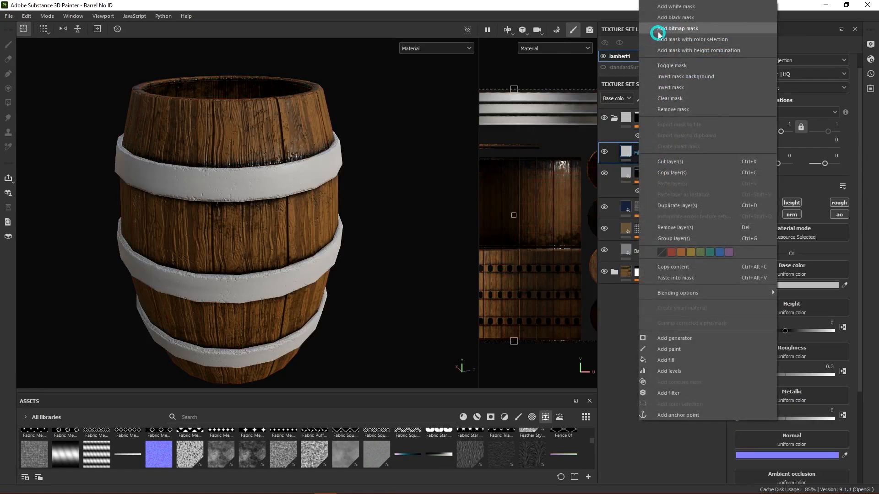
pyautogui.click(678, 18)
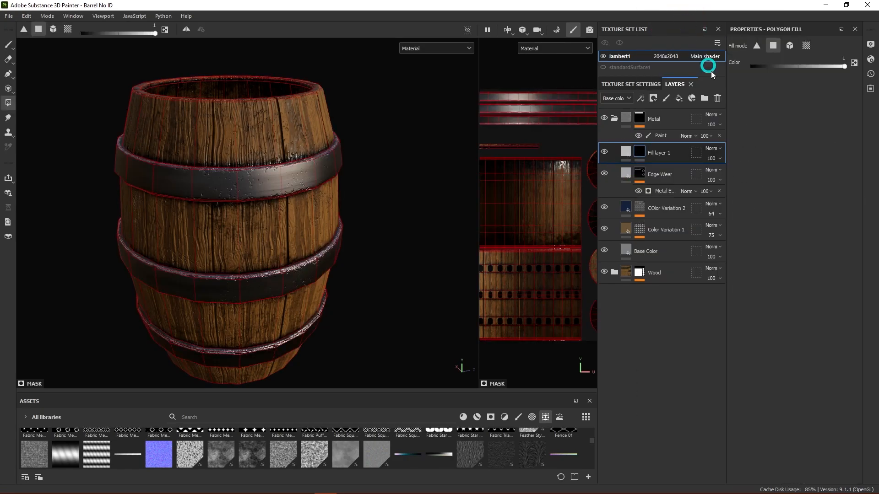
# - Add a Dripping Rust generator to the new fill layer's black mask
pyautogui.rightClick(641, 154)
pyautogui.click(687, 291)
pyautogui.click(785, 68)
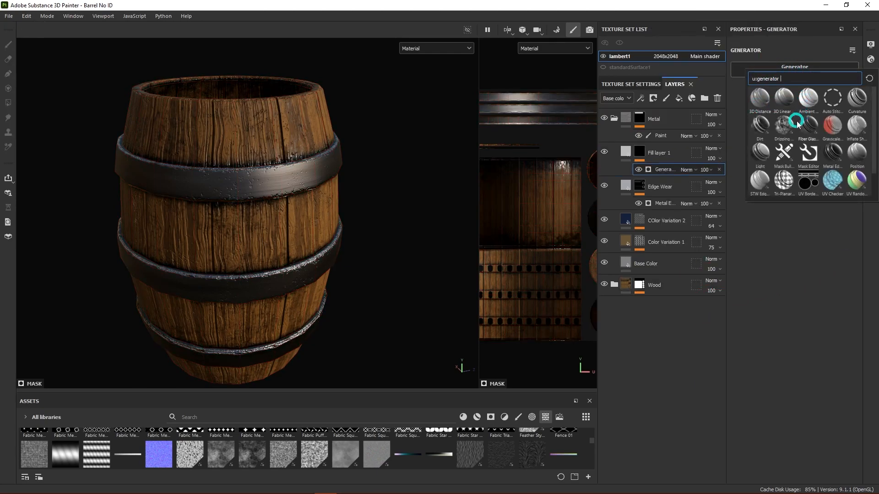
pyautogui.click(786, 125)
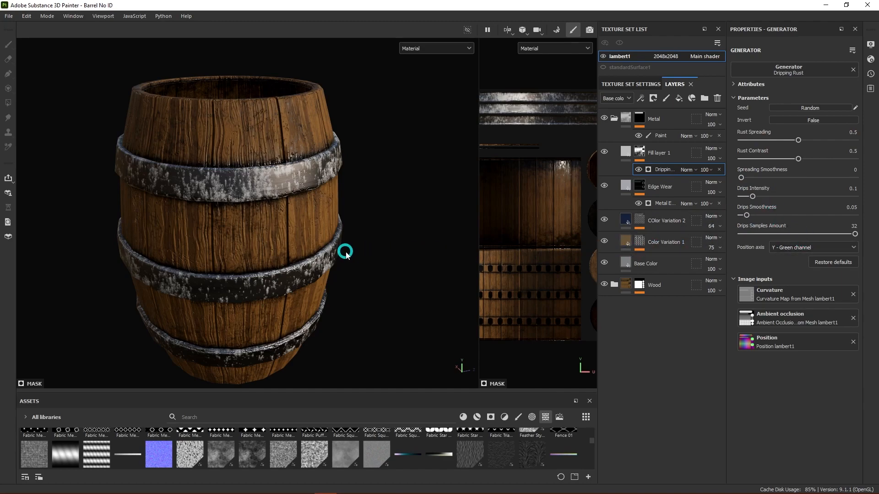
# - Set the Dripping Rust generator's rust spreading to 0.2, rust contrast to 0.76, drips intensity to 1 and drips smoothness to 0.06
pyautogui.moveTo(396, 310)
pyautogui.keyDown('alt'); pyautogui.mouseDown()
pyautogui.moveTo(424, 291)
pyautogui.moveTo(363, 311)
pyautogui.moveTo(411, 318)
pyautogui.mouseUp(); pyautogui.keyUp('alt')
pyautogui.moveTo(379, 271)
pyautogui.keyDown('alt'); pyautogui.mouseDown()
pyautogui.moveTo(386, 257)
pyautogui.moveTo(391, 286)
pyautogui.moveTo(372, 298)
pyautogui.moveTo(387, 315)
pyautogui.moveTo(348, 303)
pyautogui.moveTo(369, 296)
pyautogui.moveTo(361, 314)
pyautogui.moveTo(399, 293)
pyautogui.moveTo(371, 298)
pyautogui.moveTo(361, 316)
pyautogui.moveTo(376, 260)
pyautogui.moveTo(390, 279)
pyautogui.mouseUp(); pyautogui.keyUp('alt')
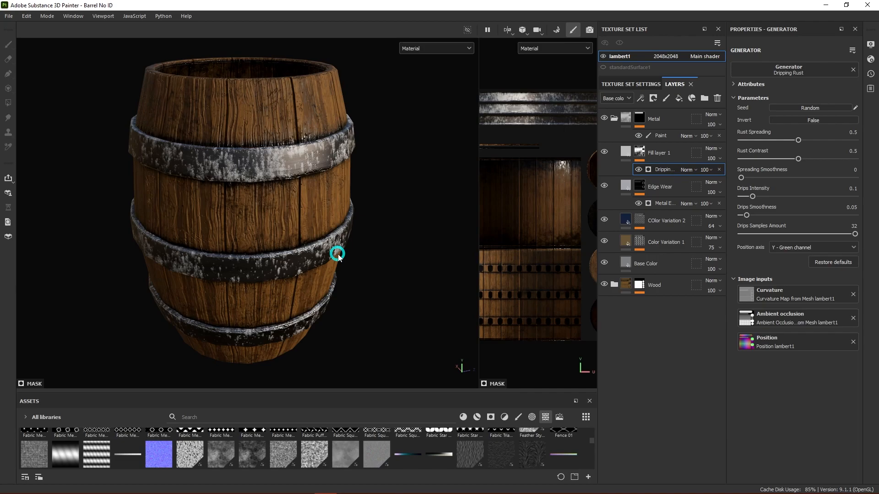
pyautogui.scroll(4, 312, 194)
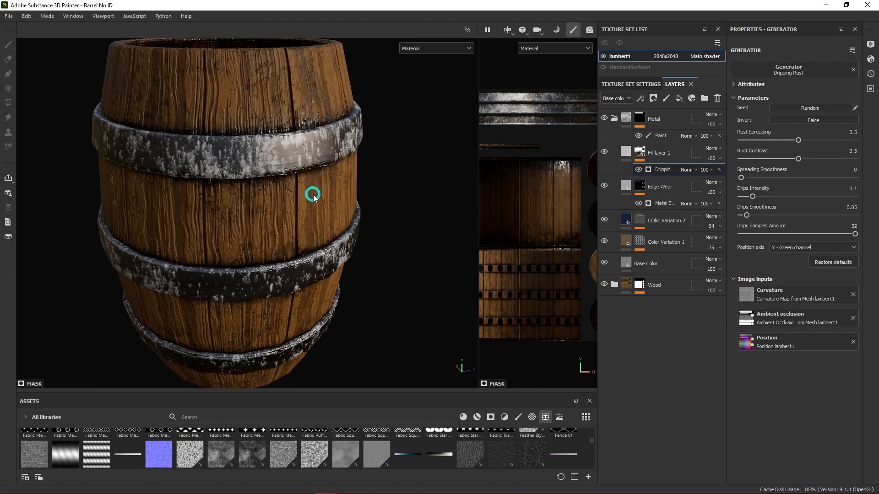
pyautogui.keyDown('alt'); pyautogui.moveTo(310, 212); pyautogui.dragTo(329, 218); pyautogui.keyUp('alt')
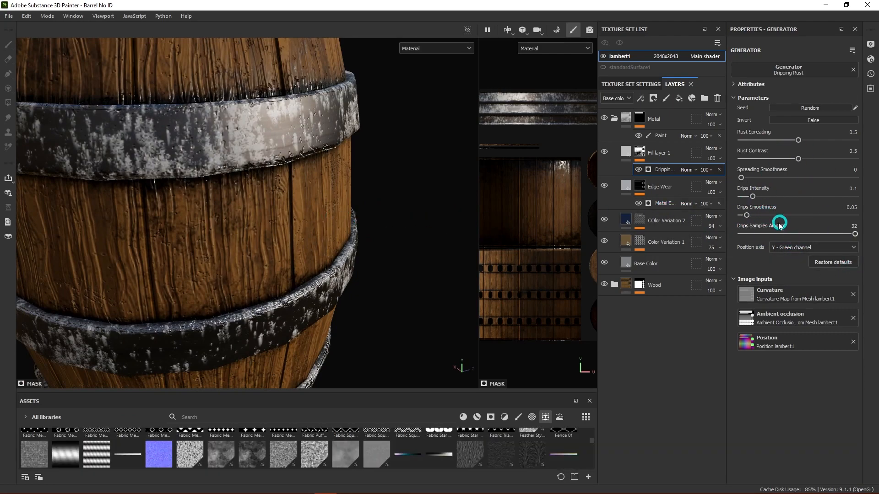
pyautogui.moveTo(799, 141)
pyautogui.mouseDown()
pyautogui.moveTo(832, 139)
pyautogui.moveTo(781, 144)
pyautogui.moveTo(790, 145)
pyautogui.mouseUp()
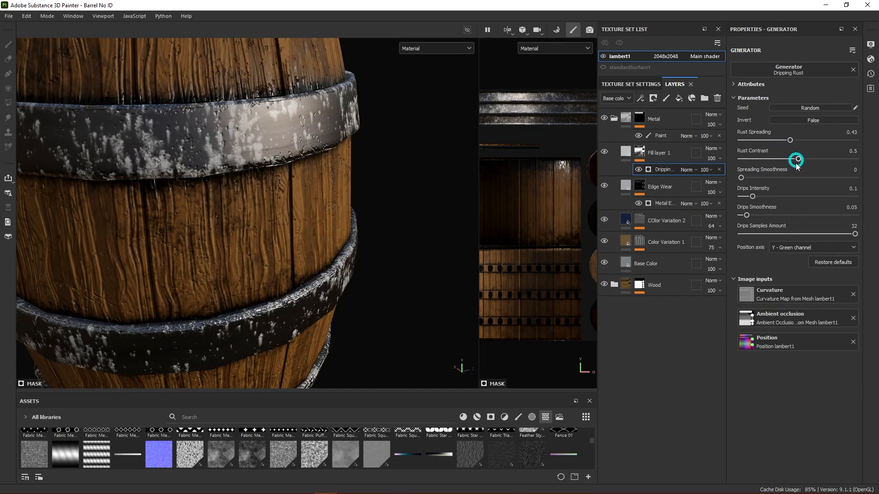
pyautogui.moveTo(753, 197); pyautogui.dragTo(867, 200)
pyautogui.moveTo(746, 216); pyautogui.dragTo(761, 225)
pyautogui.moveTo(797, 158); pyautogui.dragTo(764, 142)
pyautogui.scroll(-4, 391, 218)
pyautogui.keyDown('alt'); pyautogui.moveTo(386, 272); pyautogui.dragTo(390, 255); pyautogui.keyUp('alt')
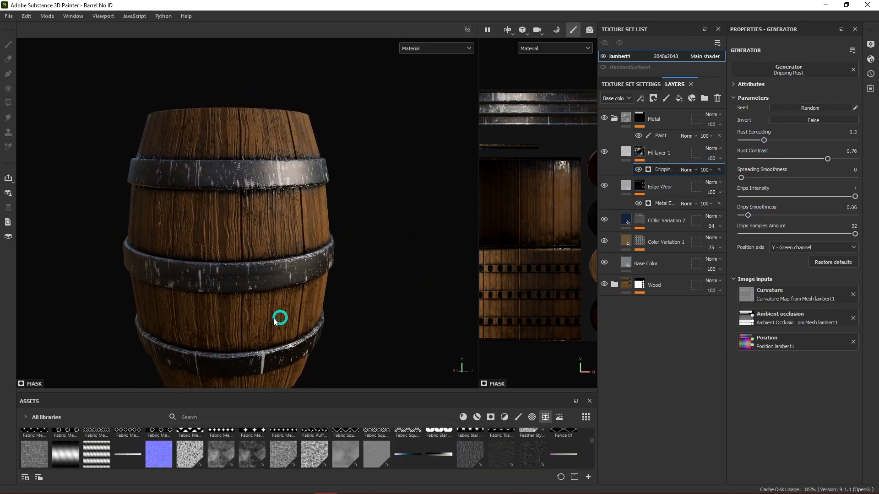
pyautogui.scroll(3, 275, 204)
pyautogui.keyDown('alt'); pyautogui.moveTo(275, 203); pyautogui.dragTo(336, 229); pyautogui.keyUp('alt')
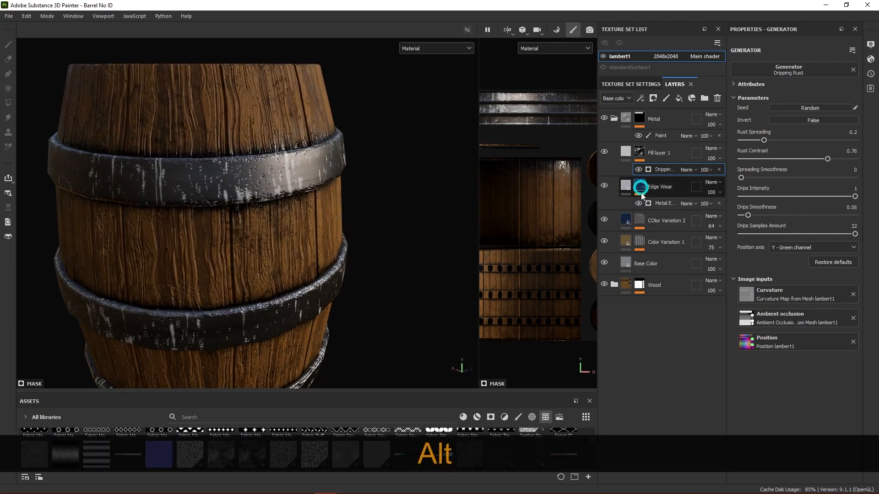
# - Turn off the metal channel of the Dripping Rust fill layer and set its base color to rust brown 5B3B1B
pyautogui.click(625, 148)
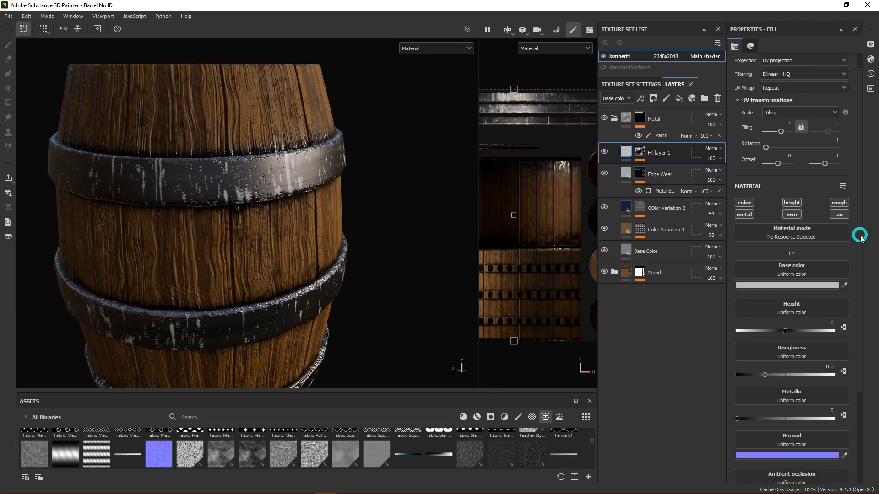
pyautogui.click(782, 214)
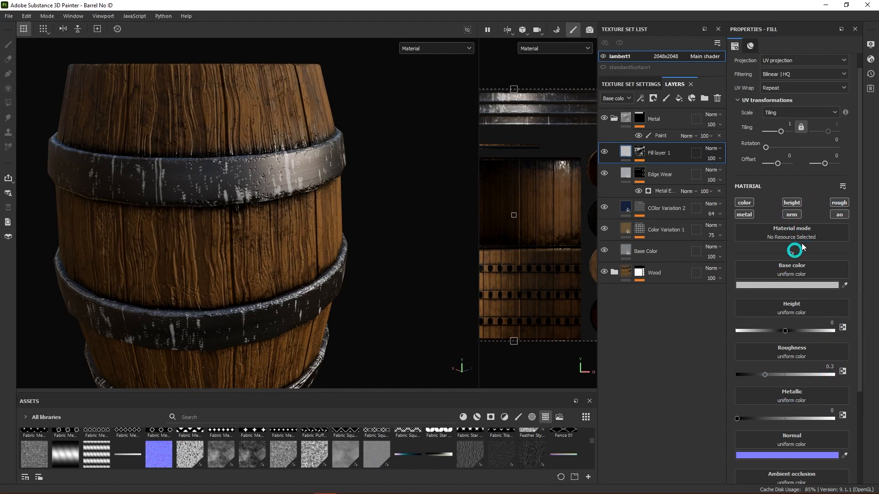
pyautogui.click(747, 215)
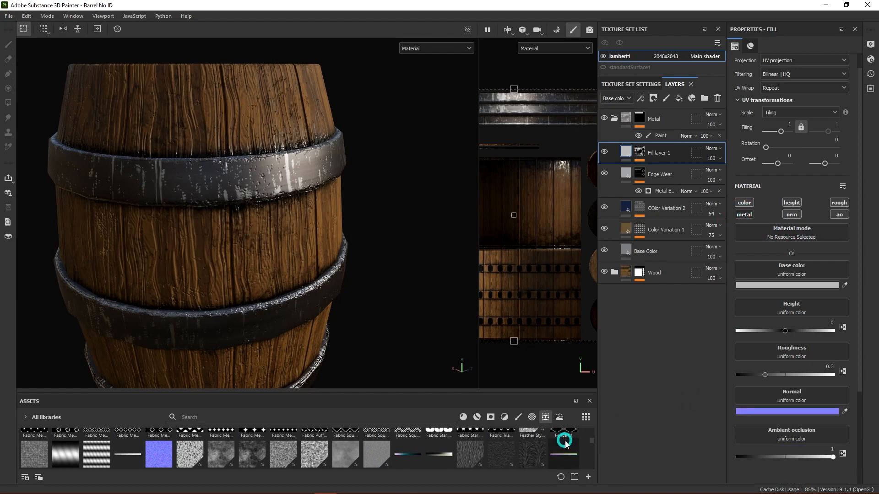
pyautogui.keyDown('alt'); pyautogui.moveTo(385, 306); pyautogui.dragTo(402, 296); pyautogui.keyUp('alt')
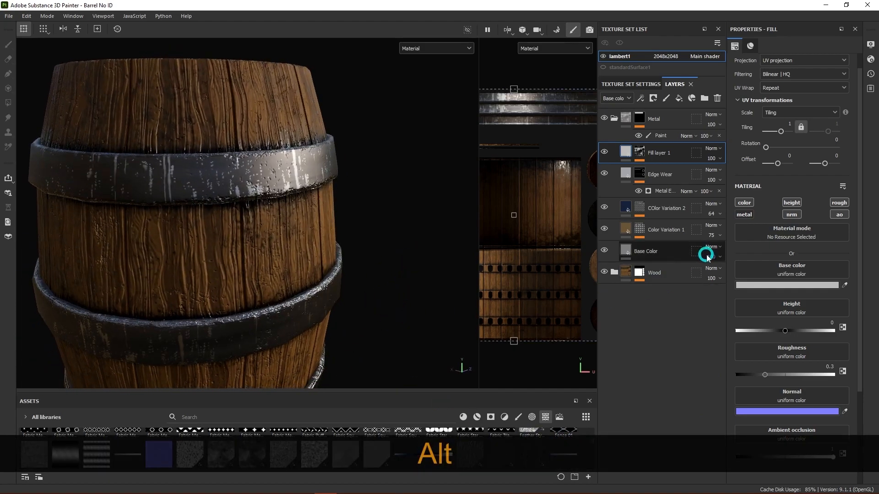
pyautogui.click(804, 286)
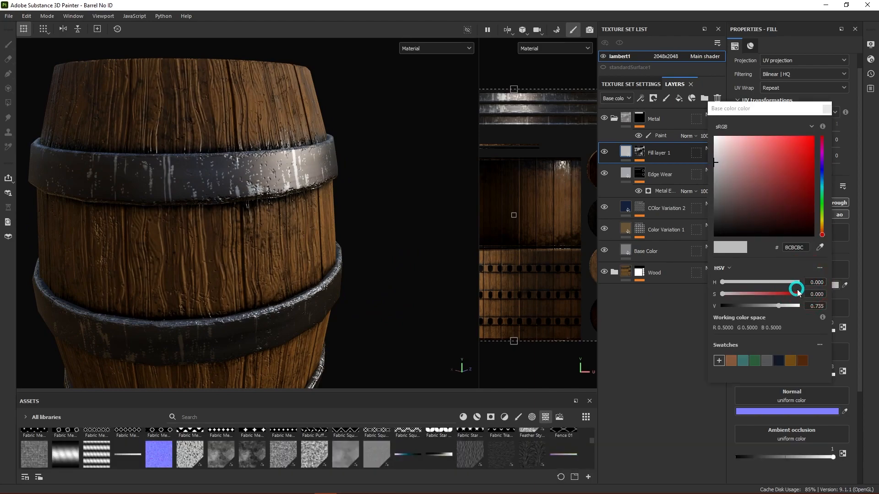
pyautogui.moveTo(822, 224); pyautogui.dragTo(823, 228)
pyautogui.moveTo(795, 183); pyautogui.dragTo(823, 233)
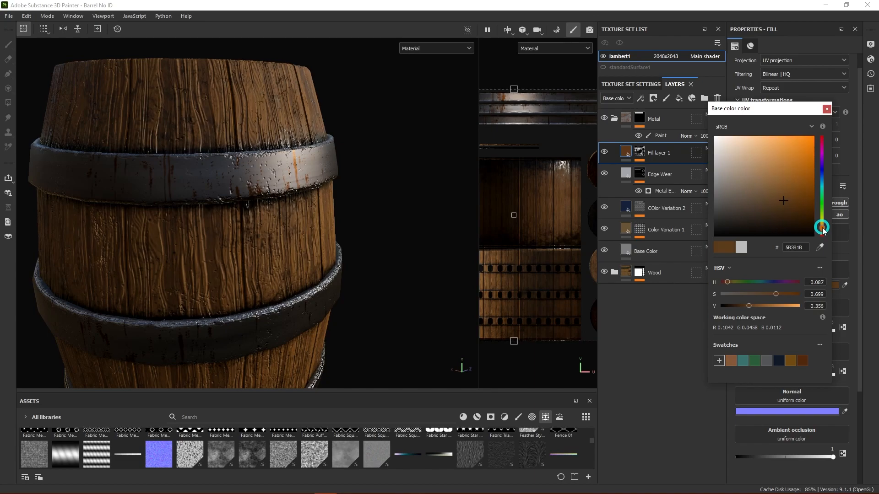
pyautogui.click(827, 108)
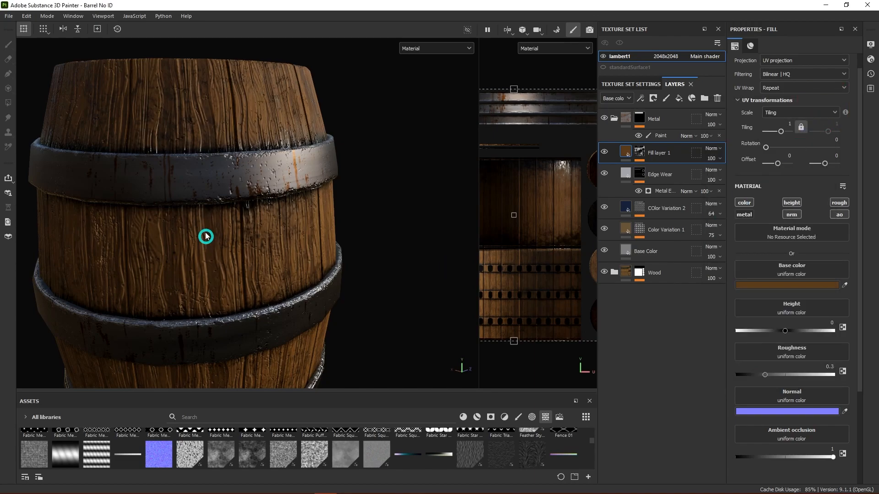
# - Set the Dripping Rust generator's drips intensity to 0.2, rust spreading to 0.45 and rust contrast to 0.34
pyautogui.scroll(3, 300, 204)
pyautogui.keyDown('alt'); pyautogui.moveTo(339, 260); pyautogui.dragTo(350, 243); pyautogui.keyUp('alt')
pyautogui.keyDown('shift'); pyautogui.moveTo(350, 243); pyautogui.dragTo(358, 245, button='right'); pyautogui.keyUp('shift')
pyautogui.keyDown('alt'); pyautogui.moveTo(359, 233); pyautogui.dragTo(394, 219); pyautogui.keyUp('alt')
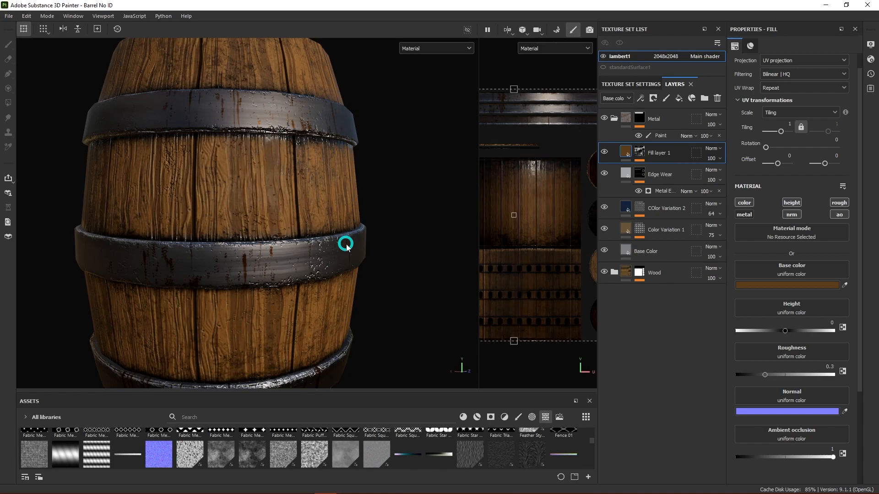
pyautogui.click(680, 153)
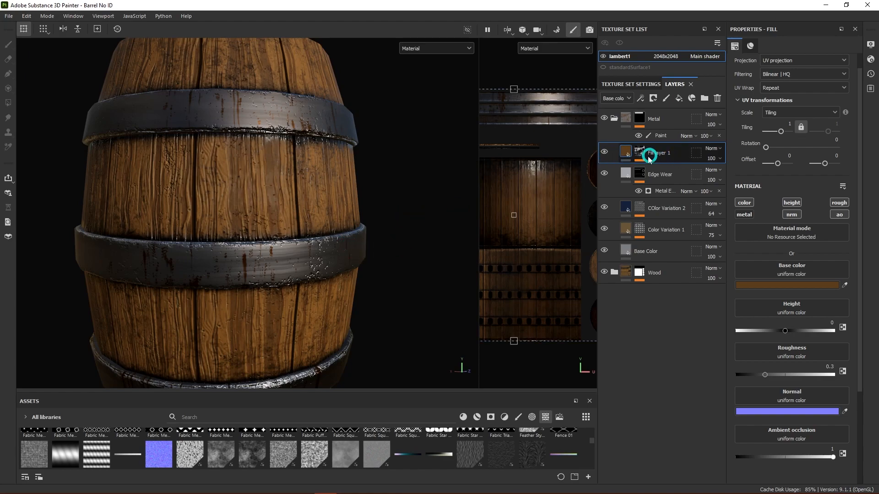
pyautogui.click(639, 152)
pyautogui.click(666, 169)
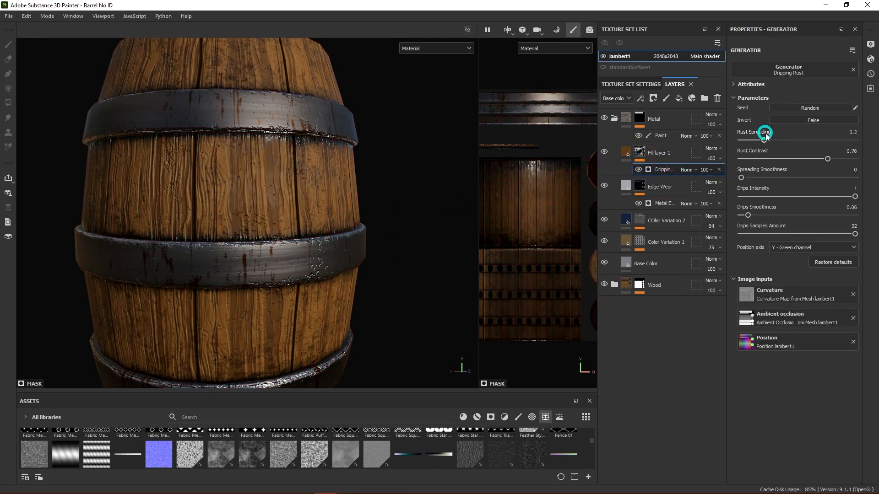
pyautogui.moveTo(853, 197); pyautogui.dragTo(765, 202)
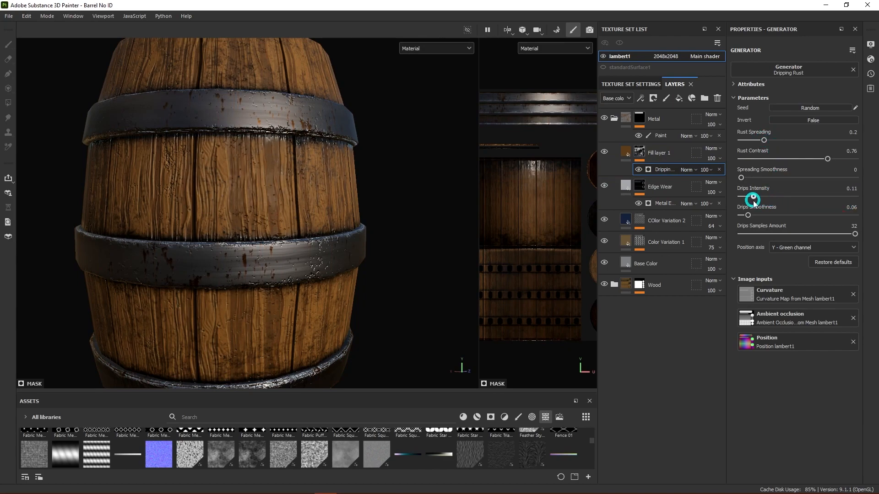
pyautogui.moveTo(764, 139); pyautogui.dragTo(817, 165)
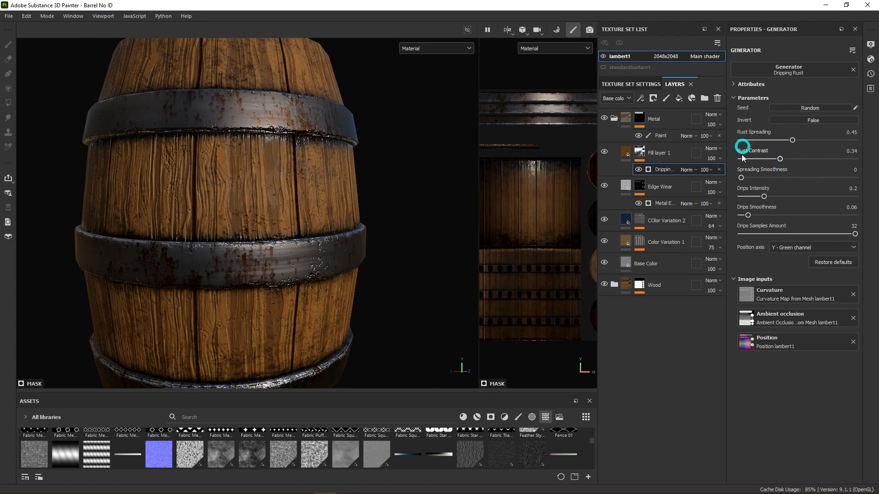
# - Adjust the rust fill layer's base color to hue 0.076 and saturation 0.645
pyautogui.keyDown('alt'); pyautogui.moveTo(346, 280); pyautogui.dragTo(343, 302); pyautogui.keyUp('alt')
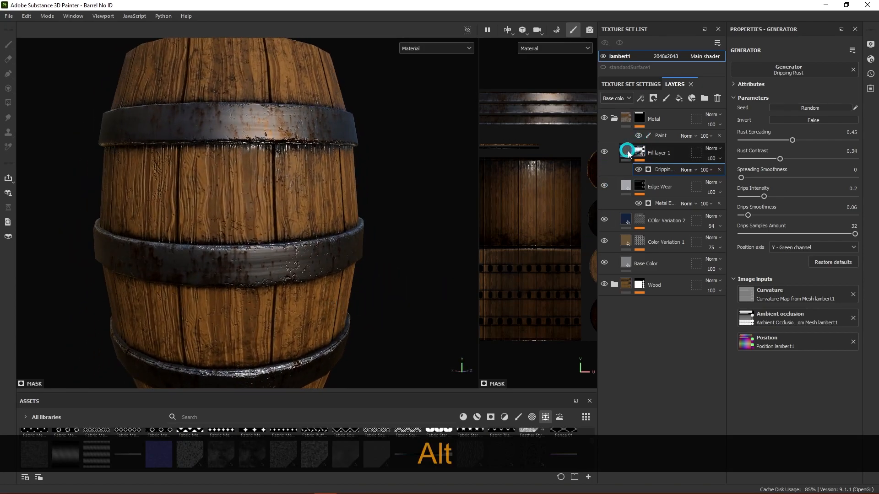
pyautogui.press('Delete')
pyautogui.click(804, 283)
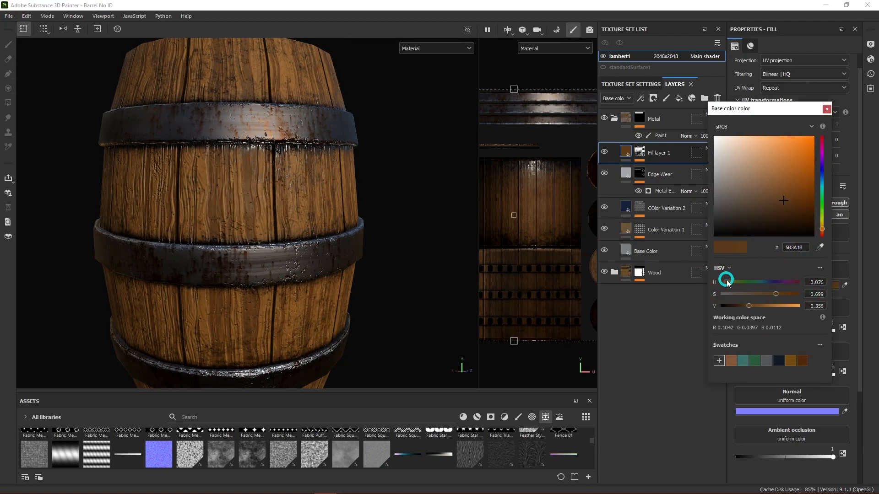
pyautogui.moveTo(776, 293)
pyautogui.mouseDown()
pyautogui.moveTo(745, 297)
pyautogui.moveTo(771, 297)
pyautogui.mouseUp()
pyautogui.click(822, 110)
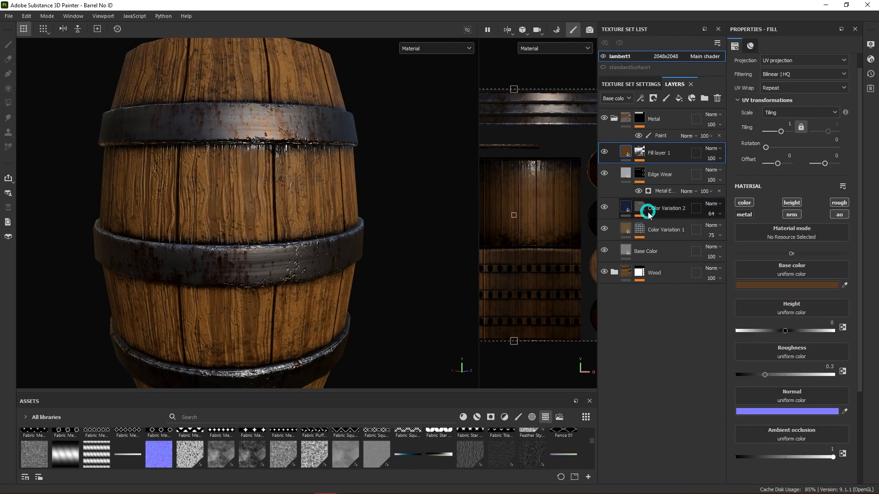
# - Try the rust fill layer with its metal channel enabled, and switch the channel back off
pyautogui.click(741, 216)
pyautogui.click(742, 215)
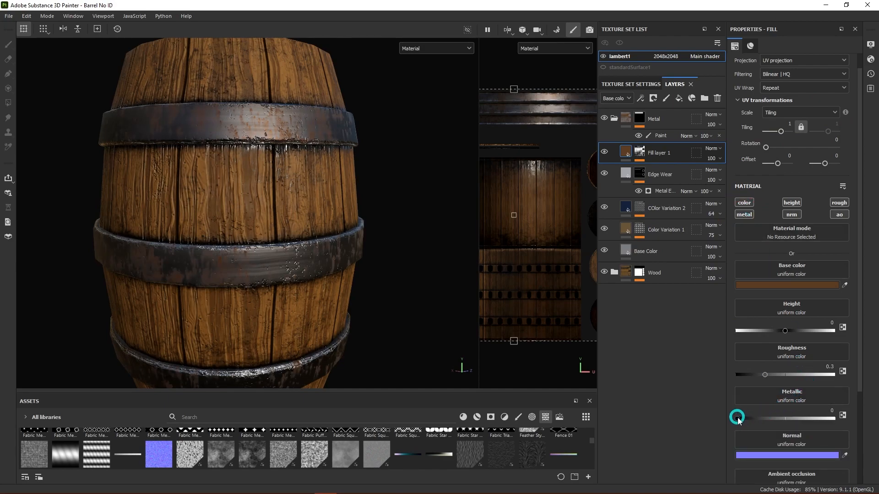
pyautogui.click(746, 255)
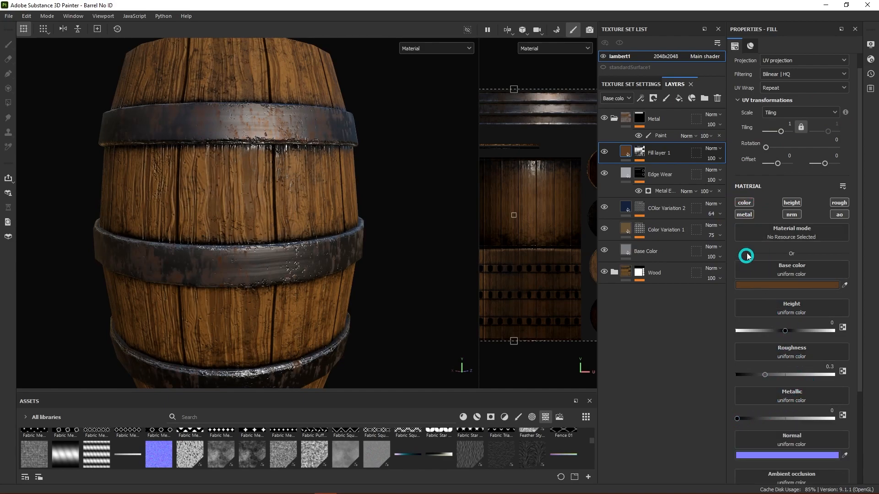
pyautogui.click(745, 216)
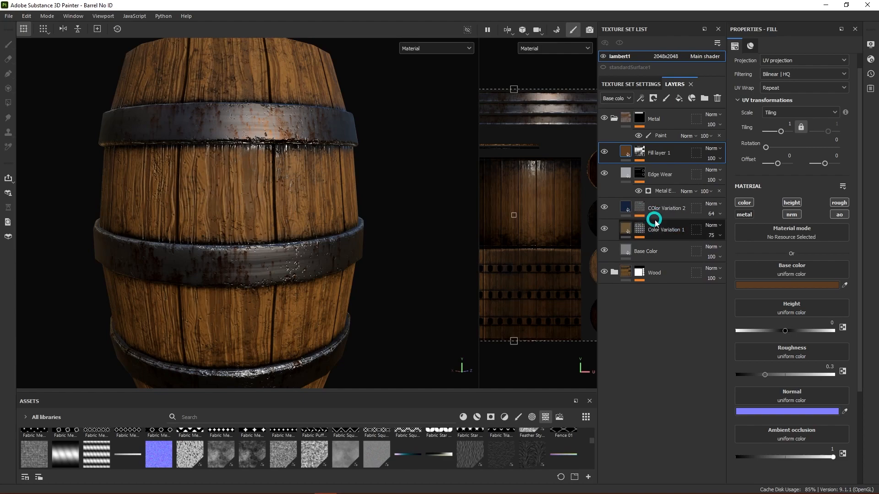
# - Enable the rust fill layer's metal channel with a metallic value of 0
pyautogui.click(744, 214)
pyautogui.click(746, 426)
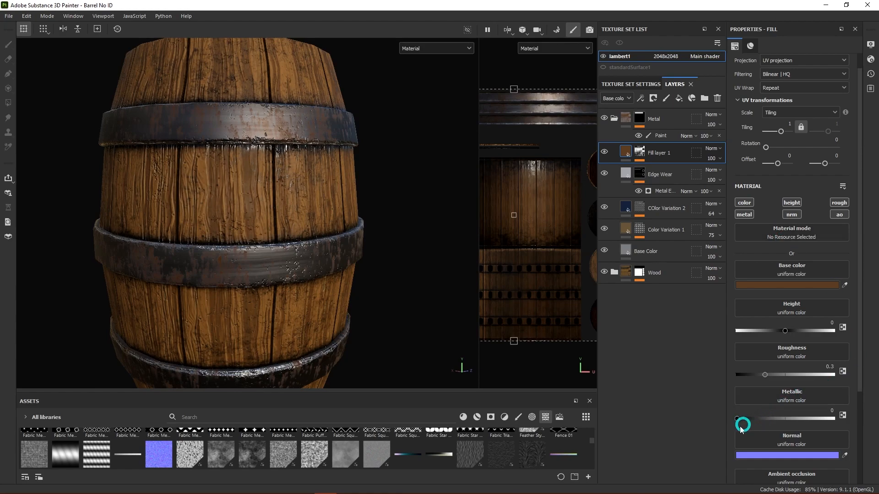
pyautogui.moveTo(739, 420); pyautogui.dragTo(358, 322)
# - Set the rust fill layer's height to -0.0323 and its roughness to 0.7834
pyautogui.keyDown('alt'); pyautogui.moveTo(402, 239); pyautogui.dragTo(402, 267); pyautogui.keyUp('alt')
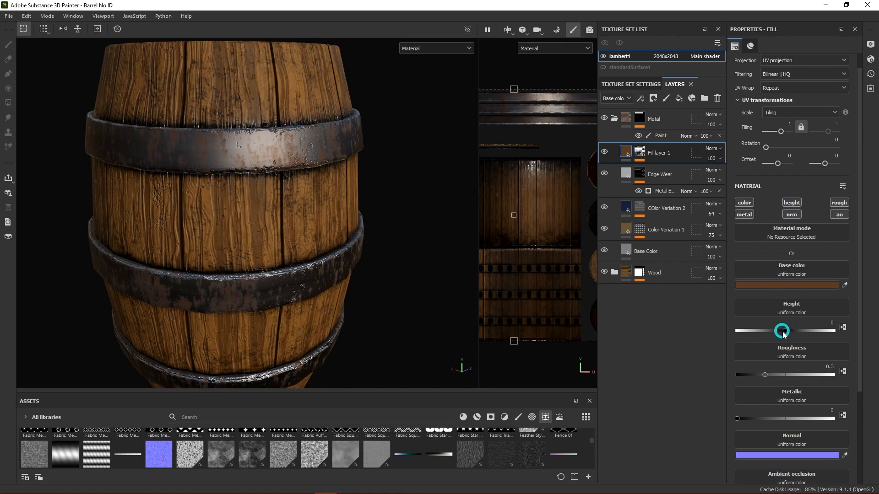
pyautogui.moveTo(786, 333); pyautogui.dragTo(785, 334)
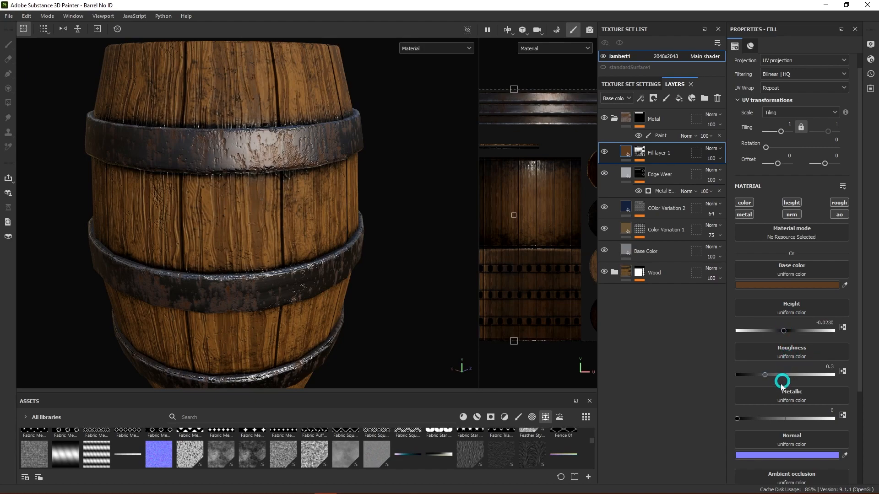
pyautogui.moveTo(767, 376); pyautogui.dragTo(811, 374)
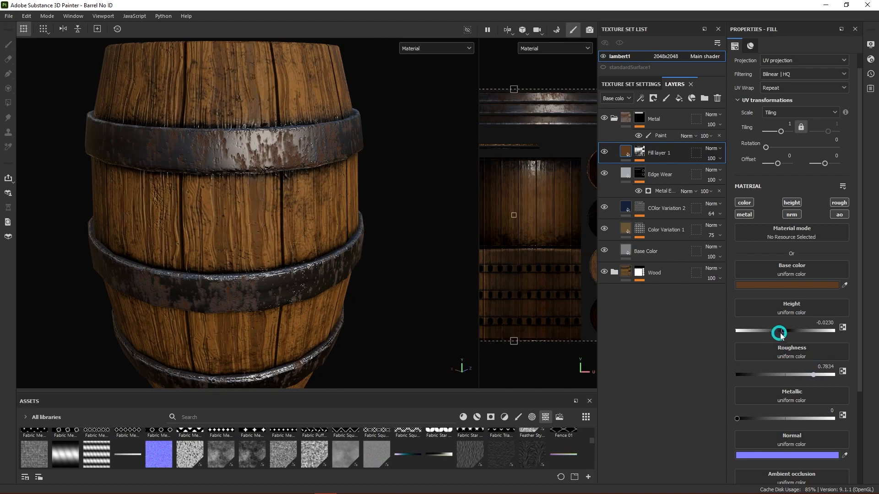
pyautogui.moveTo(783, 332); pyautogui.dragTo(785, 333)
# - Rename the rust fill layer in the Metal folder as Big Rust
pyautogui.keyDown('alt'); pyautogui.moveTo(344, 307); pyautogui.dragTo(365, 215, button='right'); pyautogui.keyUp('alt')
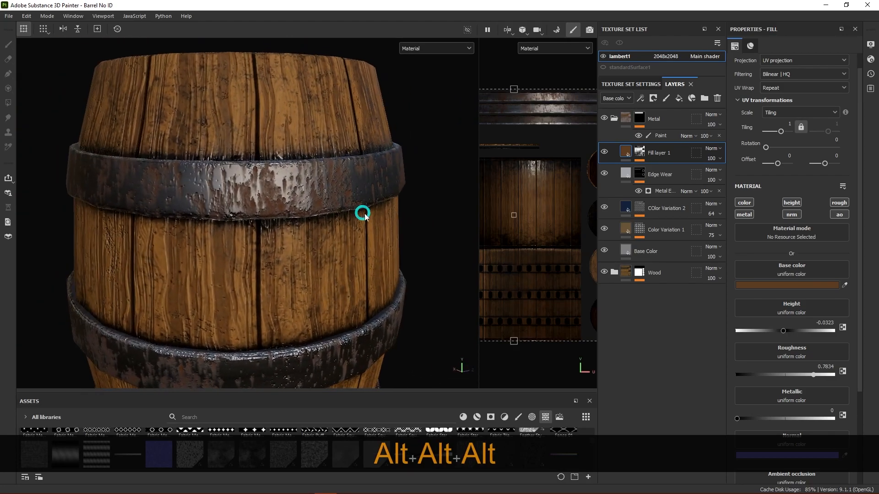
pyautogui.doubleClick(662, 151)
pyautogui.write('Big ')
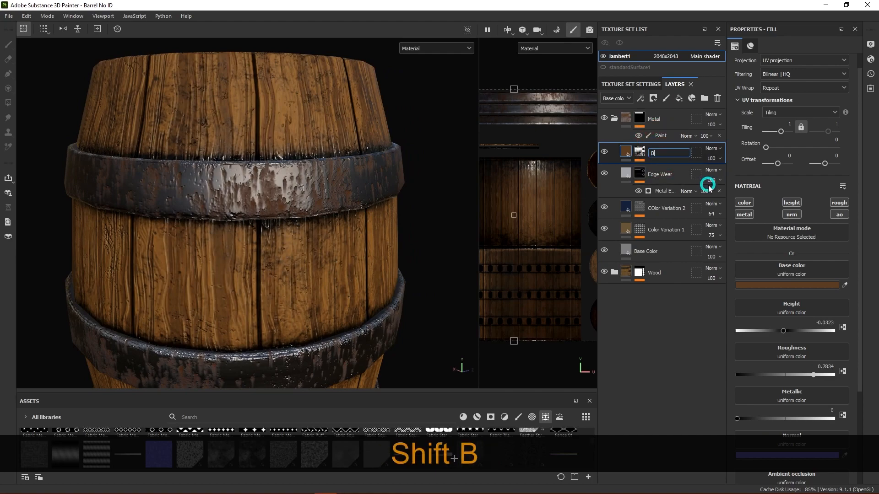
pyautogui.write('Rust')
pyautogui.press('Return')
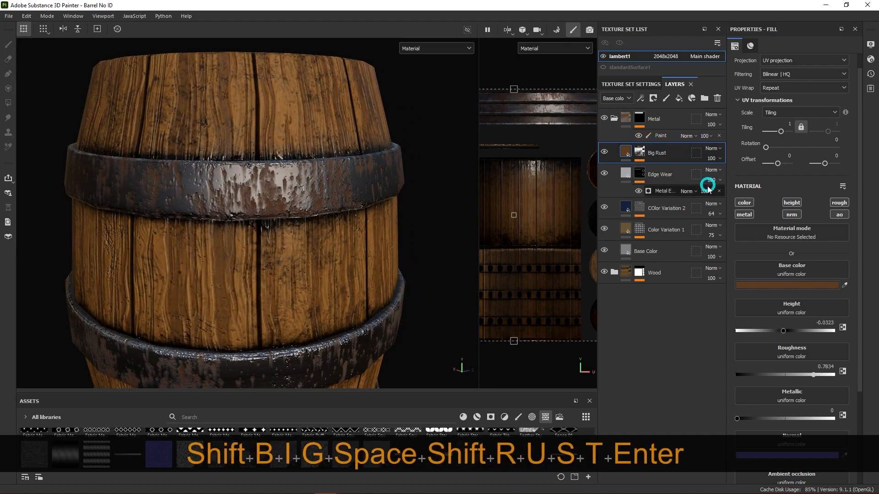
pyautogui.keyDown('alt'); pyautogui.moveTo(400, 261); pyautogui.dragTo(388, 223, button='middle'); pyautogui.keyUp('alt')
pyautogui.keyDown('alt'); pyautogui.moveTo(389, 224); pyautogui.dragTo(371, 232, button='right'); pyautogui.keyUp('alt')
pyautogui.keyDown('alt'); pyautogui.moveTo(371, 232); pyautogui.dragTo(371, 280); pyautogui.keyUp('alt')
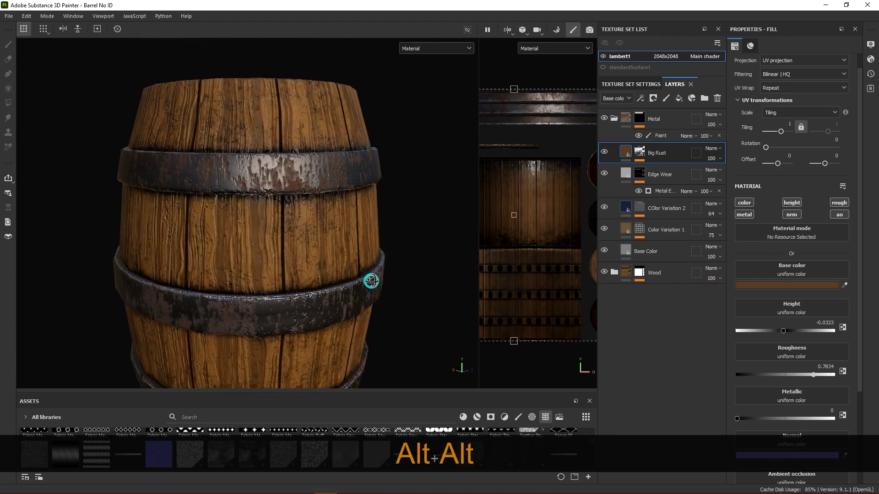
pyautogui.keyDown('alt'); pyautogui.moveTo(371, 281); pyautogui.dragTo(369, 229, button='right'); pyautogui.keyUp('alt')
pyautogui.keyDown('alt'); pyautogui.moveTo(370, 267); pyautogui.dragTo(400, 266); pyautogui.keyUp('alt')
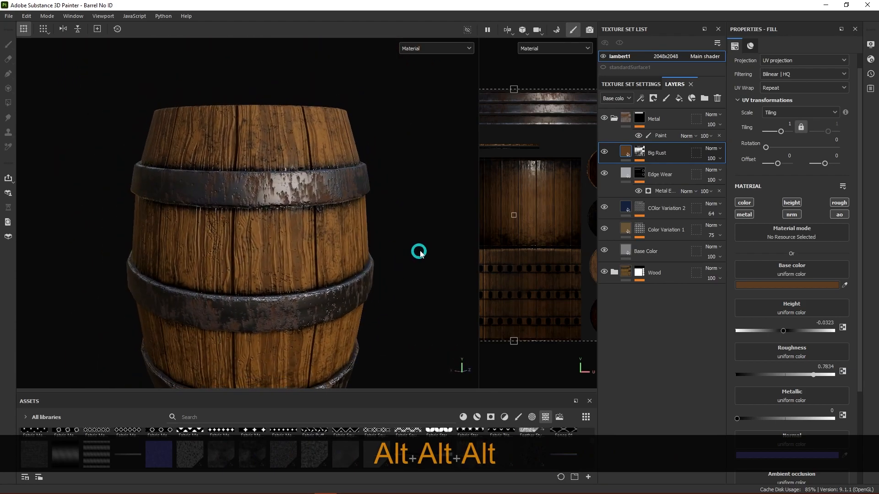
pyautogui.keyDown('alt'); pyautogui.moveTo(418, 253); pyautogui.dragTo(392, 245, button='middle'); pyautogui.keyUp('alt')
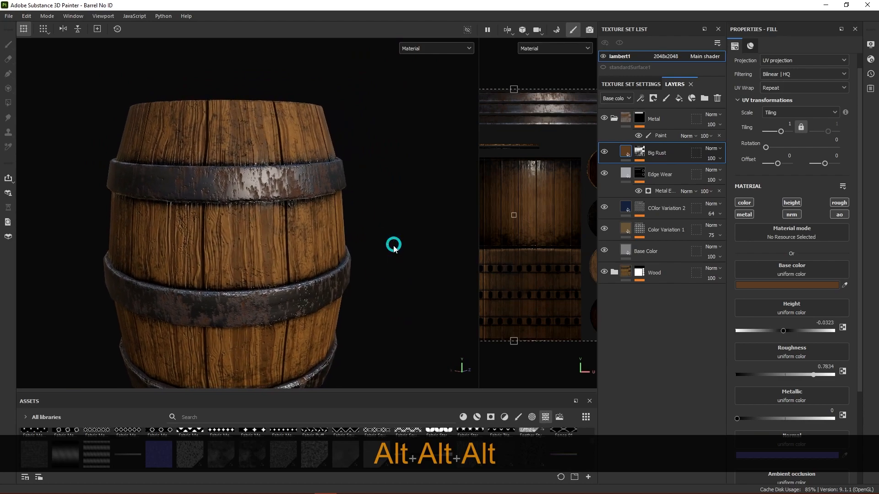
# - Duplicate the Big Rust layer and rename the copy as Small Rust
pyautogui.hotkey('ctrl', 'd')
pyautogui.doubleClick(668, 155)
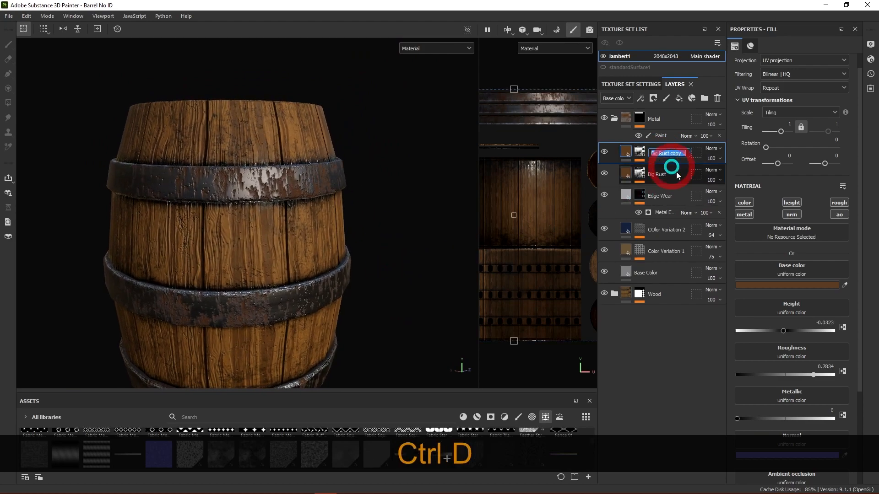
pyautogui.write('Sma')
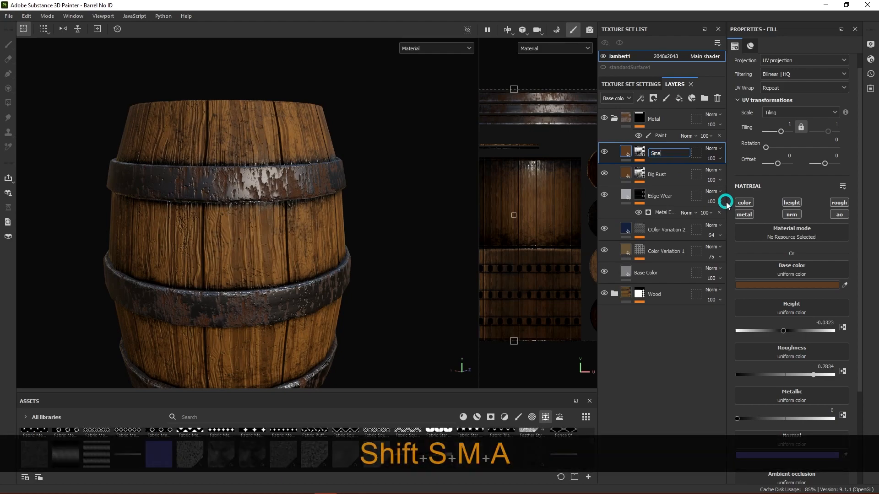
pyautogui.write('ll Rust Shape')
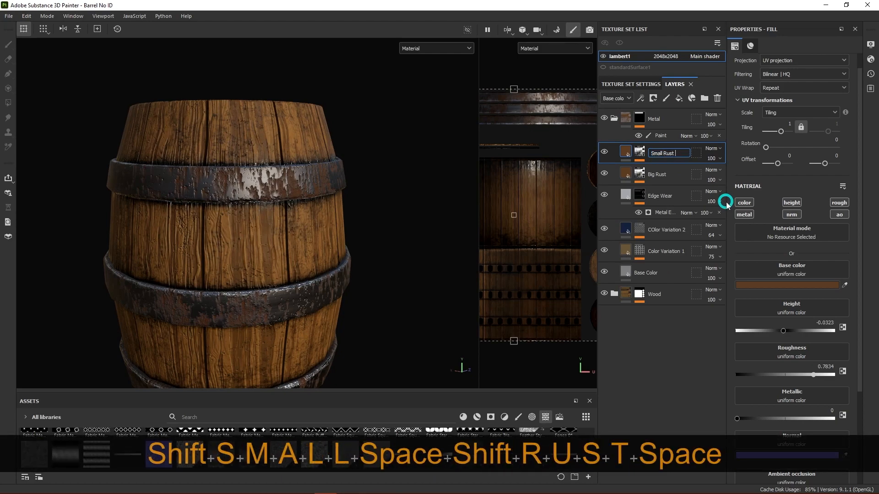
pyautogui.press('BackSpace')
pyautogui.press('BackSpace')
pyautogui.press('BackSpace')
pyautogui.press('BackSpace')
pyautogui.press('BackSpace')
pyautogui.press('BackSpace')
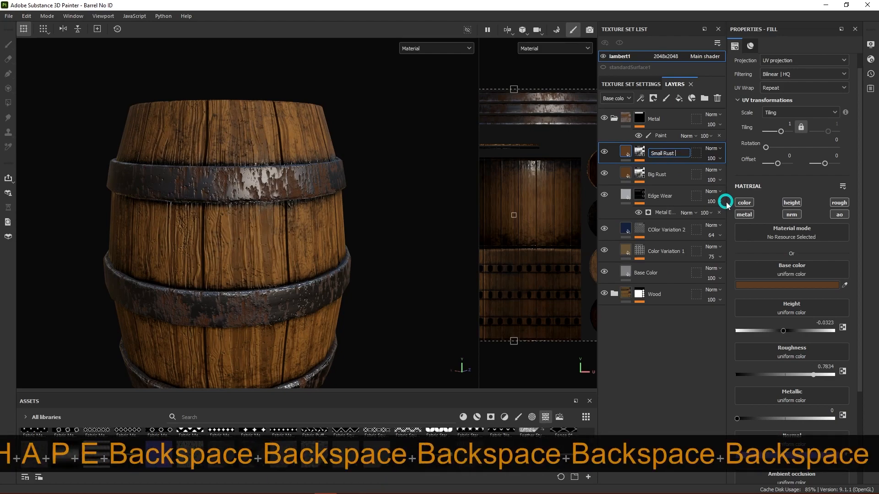
pyautogui.press('Return')
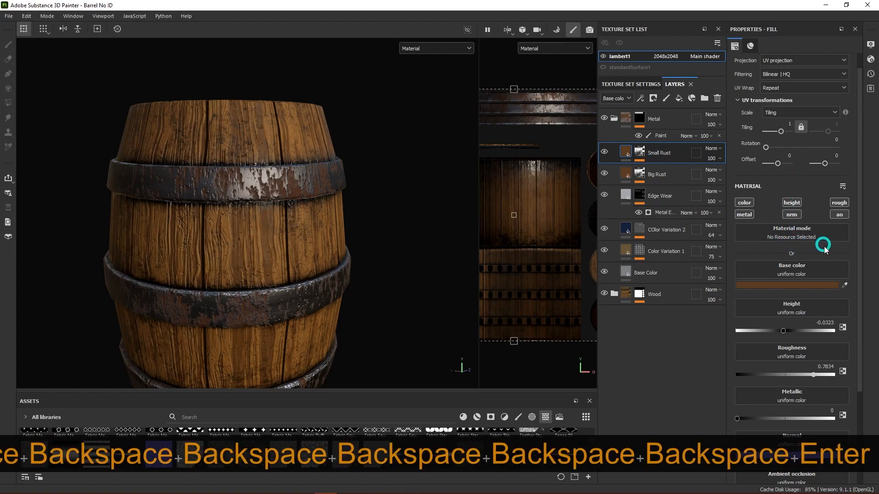
# - Set the Small Rust layer's base color to 7D612C and its height to -0.0599
pyautogui.click(796, 286)
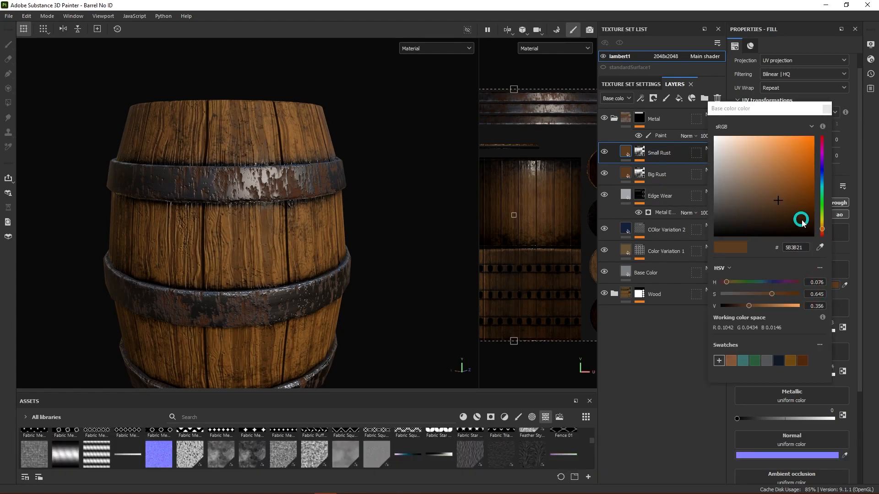
pyautogui.moveTo(822, 230); pyautogui.dragTo(823, 229)
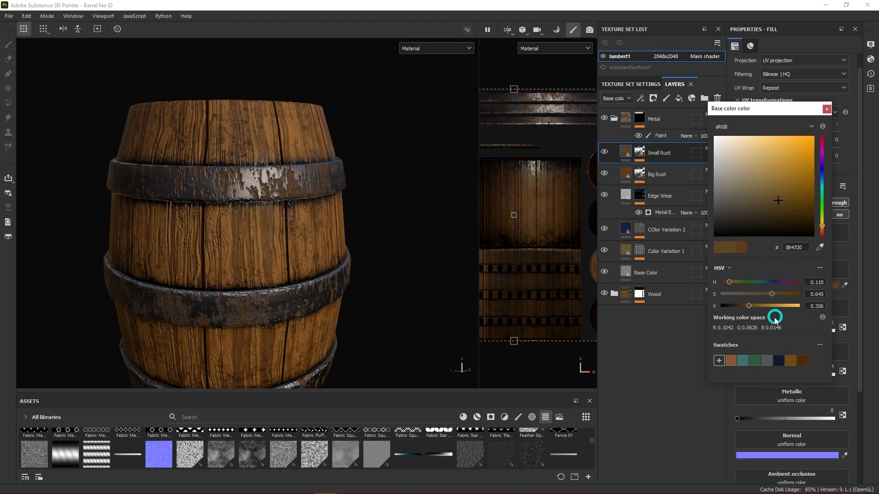
pyautogui.moveTo(751, 309); pyautogui.dragTo(760, 306)
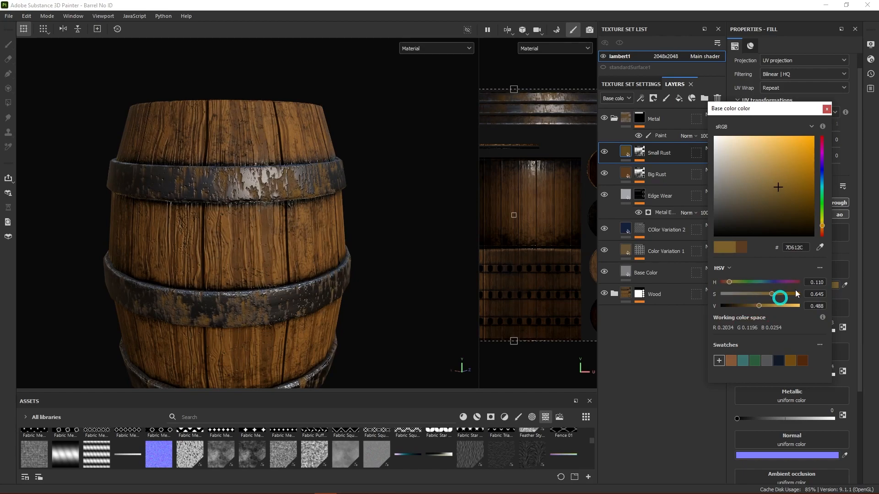
pyautogui.click(827, 109)
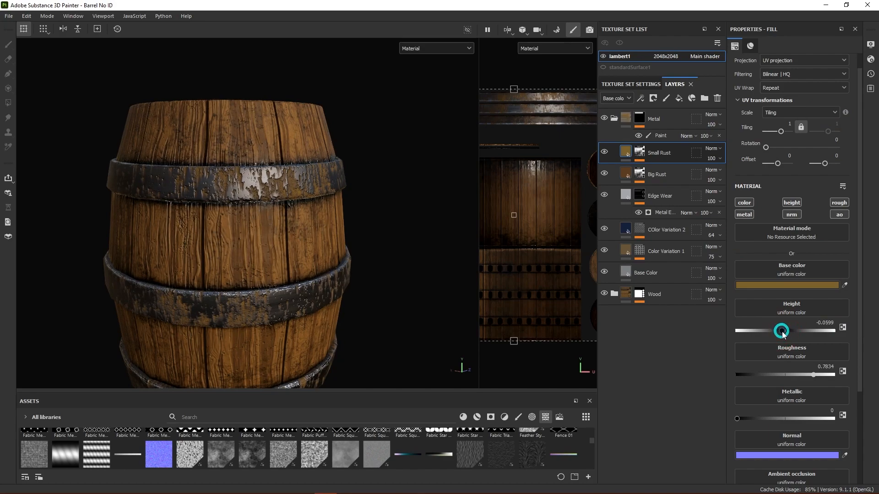
pyautogui.click(815, 375)
# - Set the Small Rust mask's Dripping Rust generator to Rust Spreading 0.31, Rust Contrast 0.83 and Drips Intensity 0.1
pyautogui.click(644, 152)
pyautogui.click(665, 170)
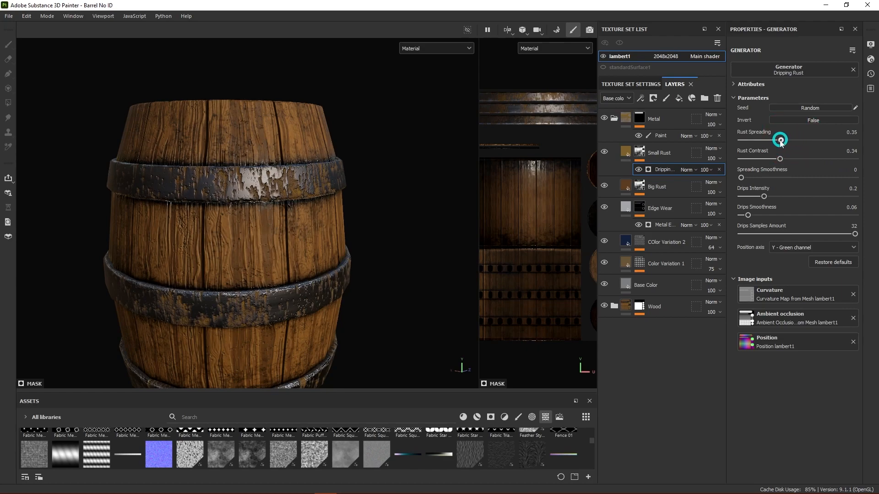
pyautogui.moveTo(774, 142); pyautogui.dragTo(836, 160)
# - Examine the small rust patches on the barrel's metal bands up close from several angles
pyautogui.scroll(5, 304, 173)
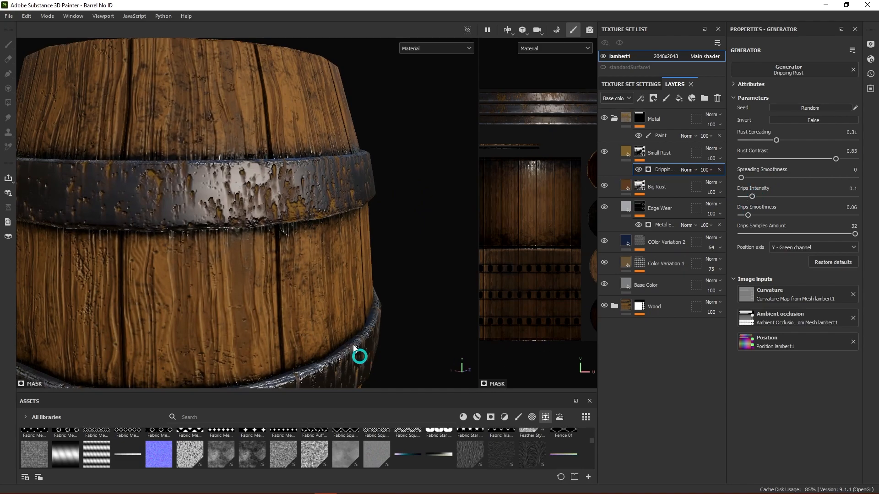
pyautogui.scroll(-4, 373, 312)
pyautogui.keyDown('alt'); pyautogui.moveTo(409, 315); pyautogui.dragTo(418, 282); pyautogui.keyUp('alt')
pyautogui.keyDown('alt'); pyautogui.moveTo(418, 283); pyautogui.dragTo(423, 226, button='middle'); pyautogui.keyUp('alt')
pyautogui.scroll(3, 285, 272)
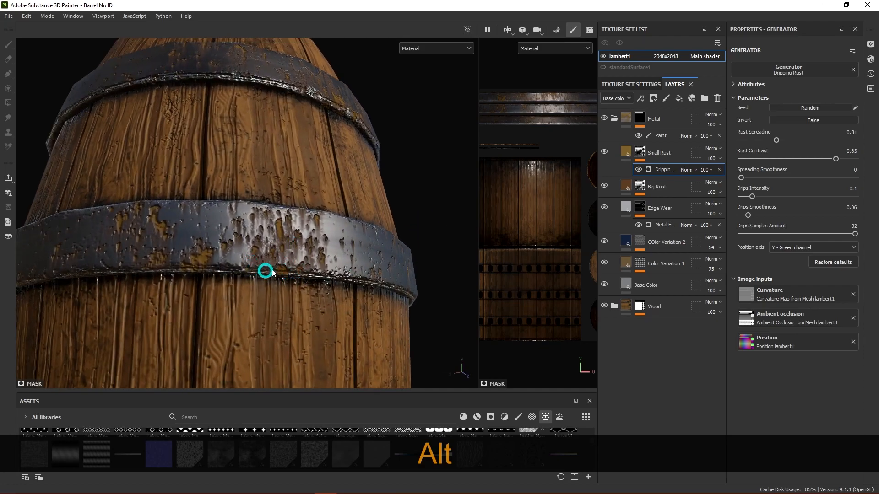
pyautogui.keyDown('alt'); pyautogui.moveTo(372, 249); pyautogui.dragTo(274, 179); pyautogui.keyUp('alt')
pyautogui.scroll(1, 296, 218)
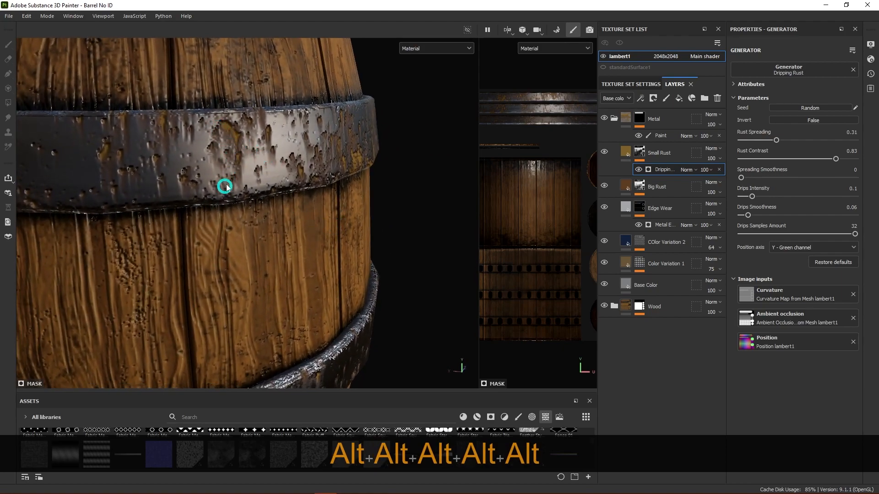
pyautogui.keyDown('alt'); pyautogui.moveTo(257, 191); pyautogui.dragTo(372, 208); pyautogui.keyUp('alt')
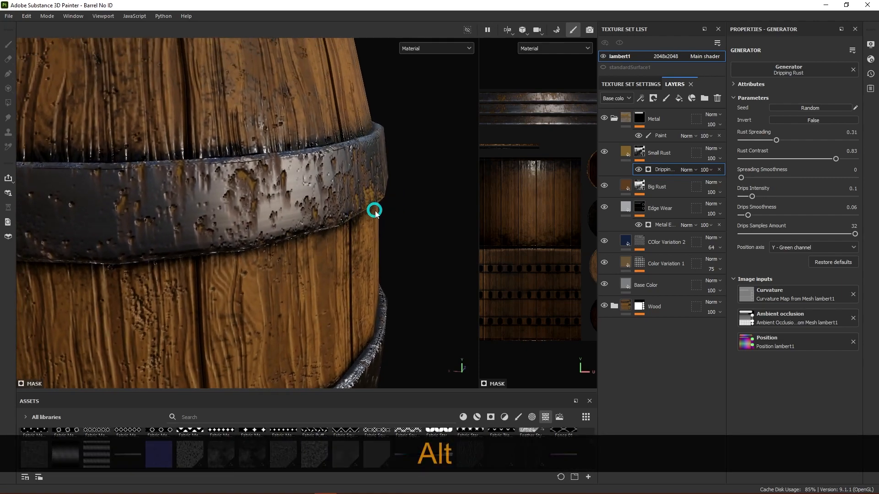
# - Set the Big Rust layer's height to 0.0046
pyautogui.click(625, 186)
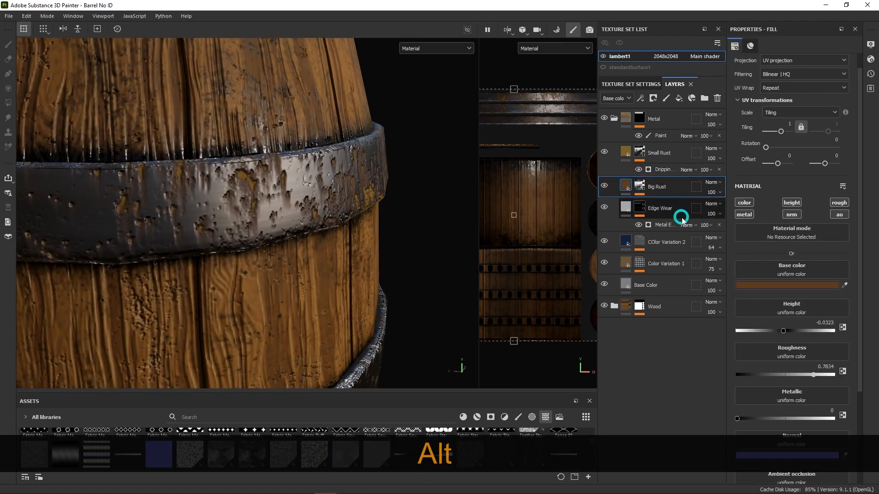
pyautogui.moveTo(783, 333); pyautogui.dragTo(786, 335)
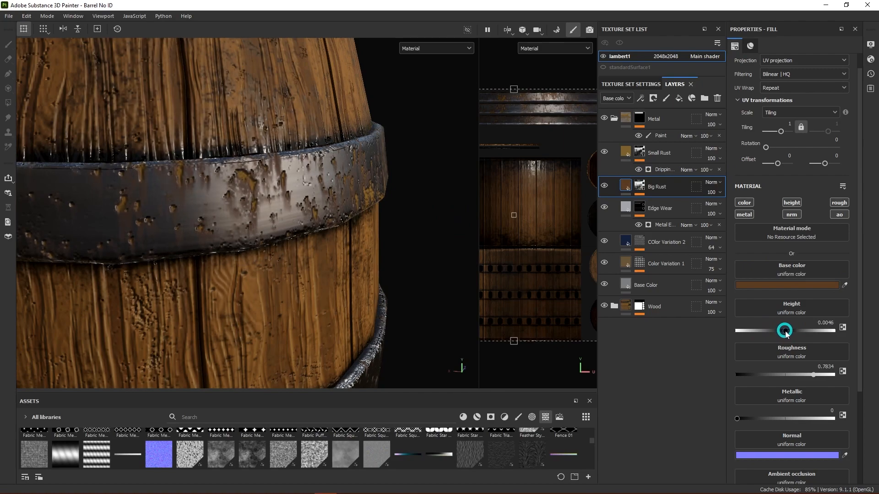
pyautogui.keyDown('alt'); pyautogui.moveTo(412, 258); pyautogui.dragTo(384, 249); pyautogui.keyUp('alt')
# - Set Rust Contrast to 0.29 in the Big Rust mask's Dripping Rust generator
pyautogui.moveTo(674, 213)
pyautogui.keyDown('alt'); pyautogui.mouseDown()
pyautogui.moveTo(639, 194)
pyautogui.moveTo(669, 205)
pyautogui.mouseUp(); pyautogui.keyUp('alt')
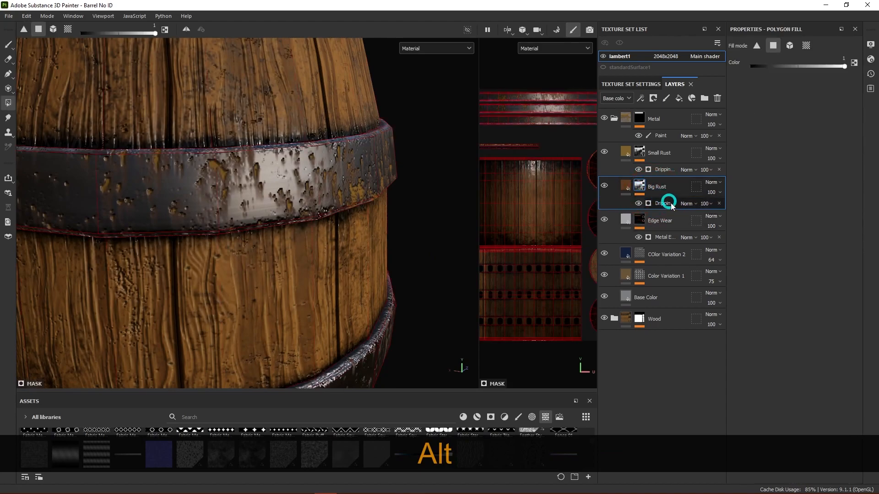
pyautogui.click(666, 204)
pyautogui.keyDown('alt'); pyautogui.moveTo(347, 225); pyautogui.dragTo(388, 245); pyautogui.keyUp('alt')
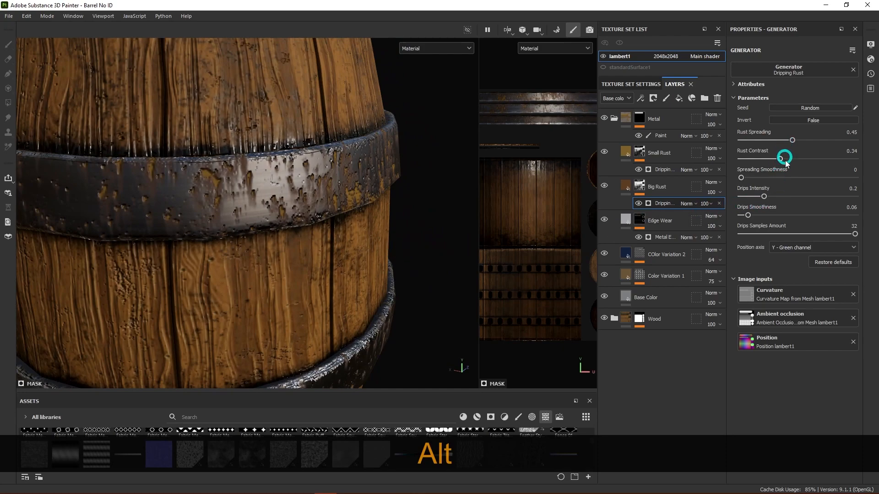
pyautogui.moveTo(782, 161)
pyautogui.mouseDown()
pyautogui.moveTo(842, 161)
pyautogui.moveTo(776, 161)
pyautogui.mouseUp()
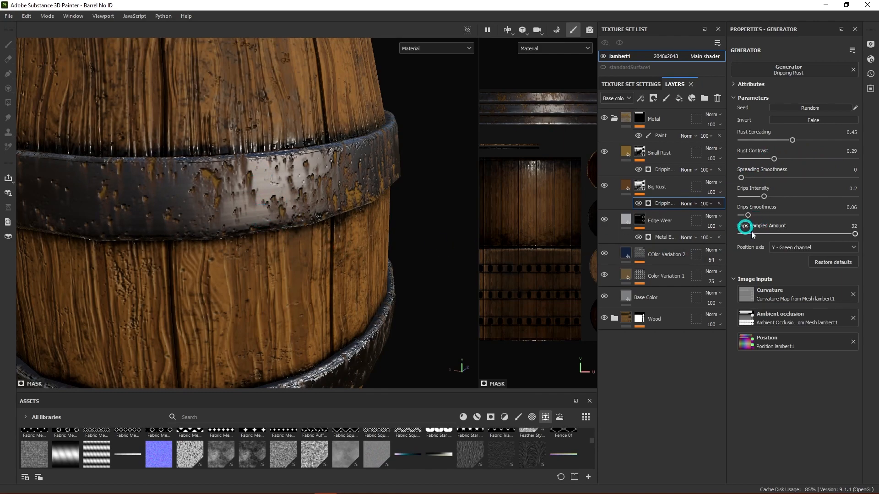
# - Add a Levels effect to the Big Rust mask with an input black point of 0.27 and white point of 0.473
pyautogui.rightClick(667, 207)
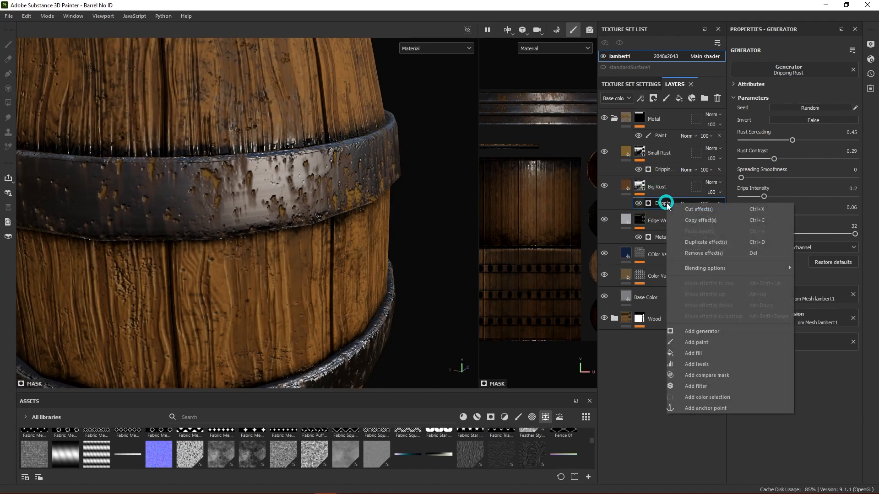
pyautogui.click(711, 364)
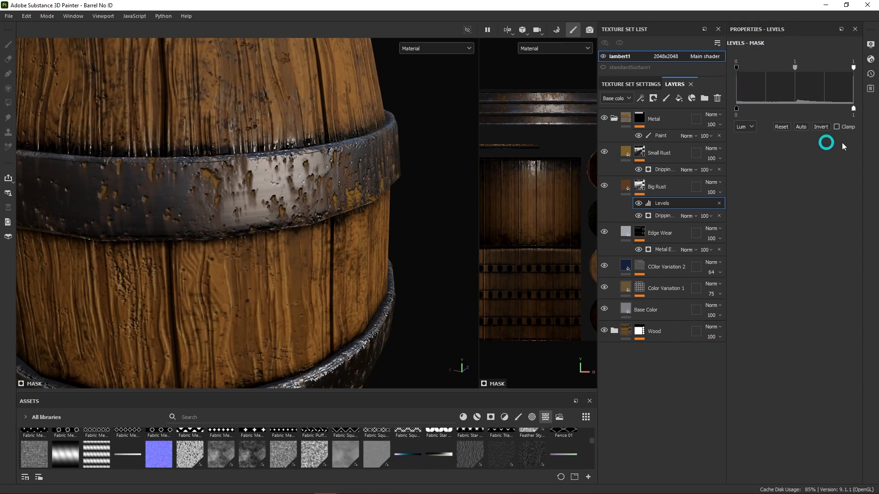
pyautogui.moveTo(736, 108)
pyautogui.mouseDown()
pyautogui.moveTo(775, 109)
pyautogui.moveTo(731, 109)
pyautogui.mouseUp()
pyautogui.moveTo(736, 65); pyautogui.dragTo(785, 67)
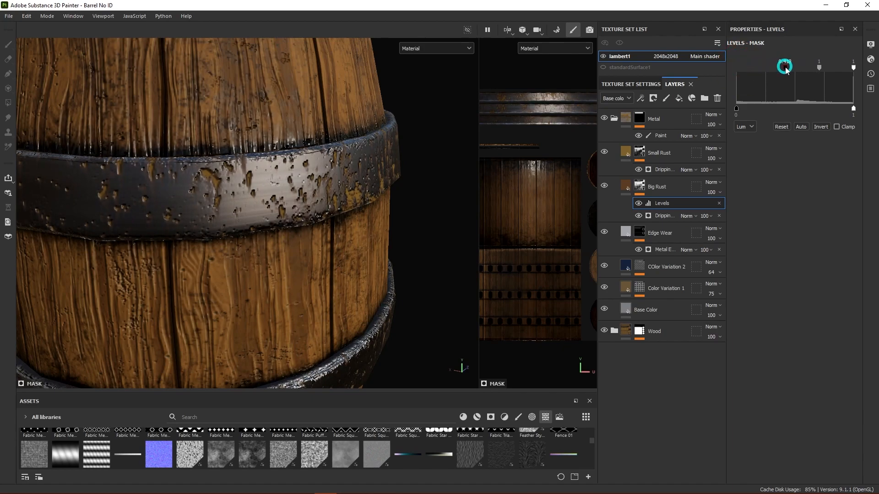
pyautogui.moveTo(854, 67); pyautogui.dragTo(809, 72)
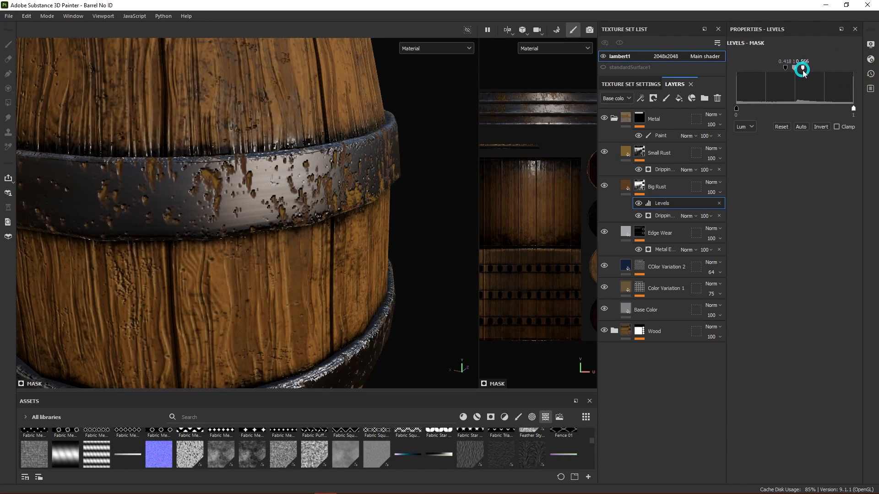
pyautogui.moveTo(797, 74); pyautogui.dragTo(853, 72)
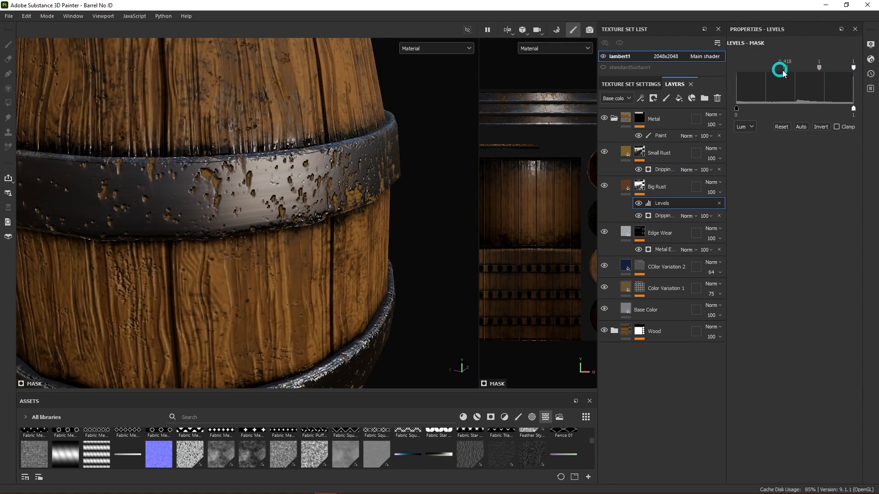
pyautogui.moveTo(786, 69); pyautogui.dragTo(751, 70)
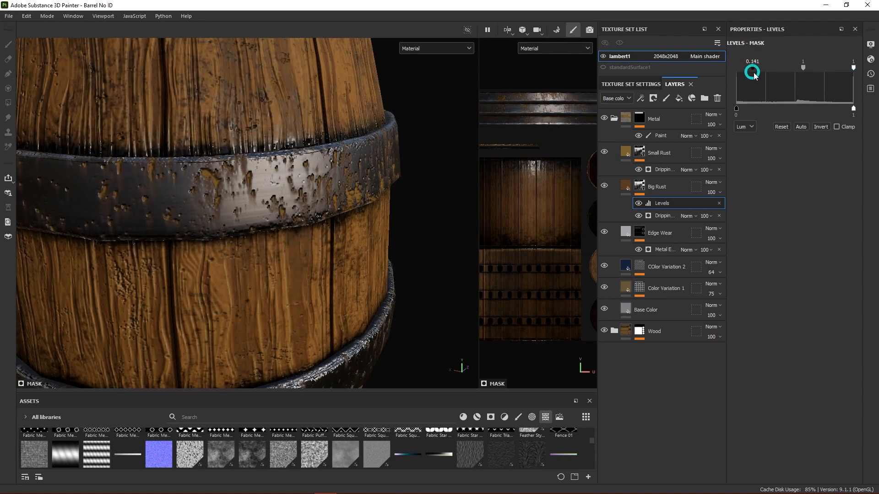
pyautogui.moveTo(853, 68); pyautogui.dragTo(806, 74)
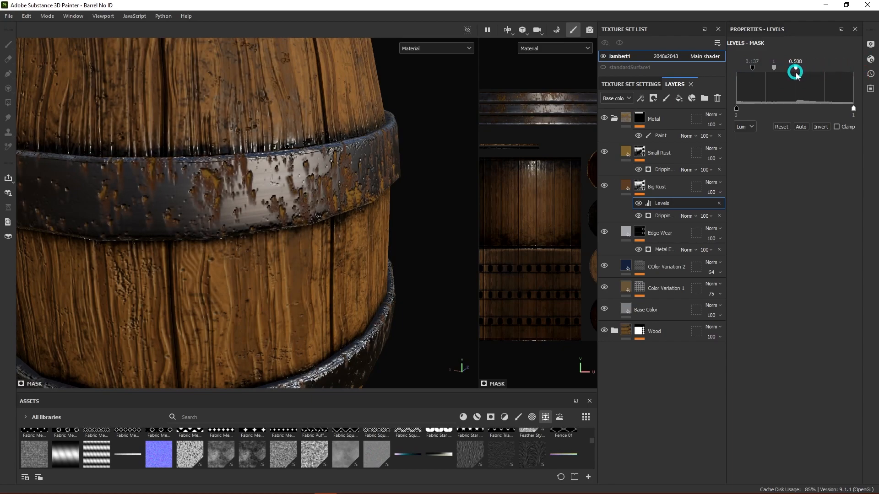
pyautogui.moveTo(752, 69); pyautogui.dragTo(762, 72)
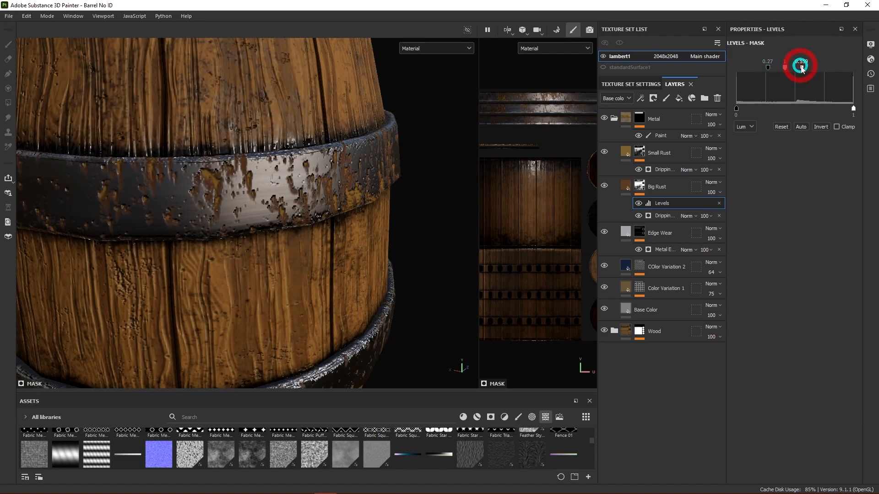
pyautogui.keyDown('alt'); pyautogui.moveTo(440, 265); pyautogui.dragTo(425, 252); pyautogui.keyUp('alt')
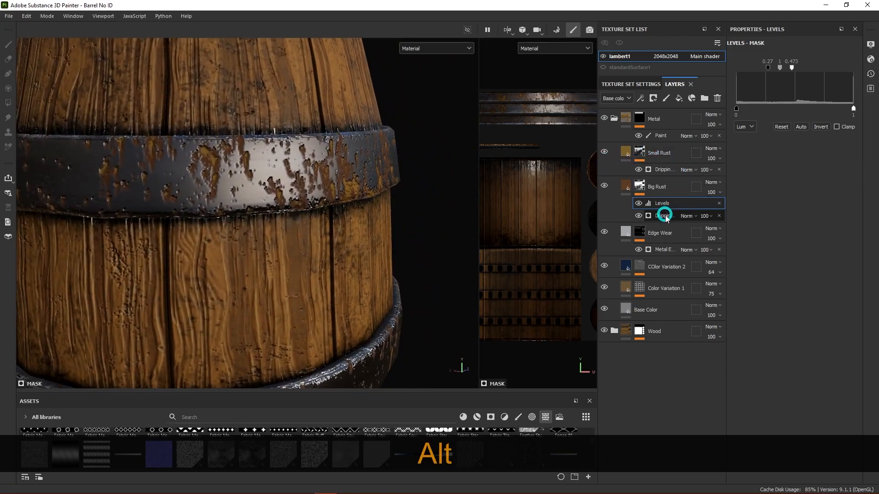
# - Try placing the Levels effect below the Dripping Rust generator in the Big Rust mask
pyautogui.click(683, 219)
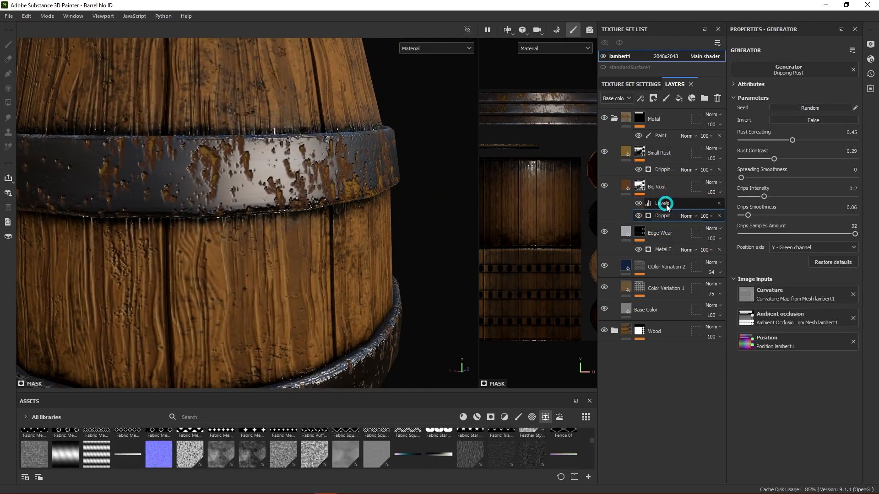
pyautogui.moveTo(664, 206); pyautogui.dragTo(666, 220)
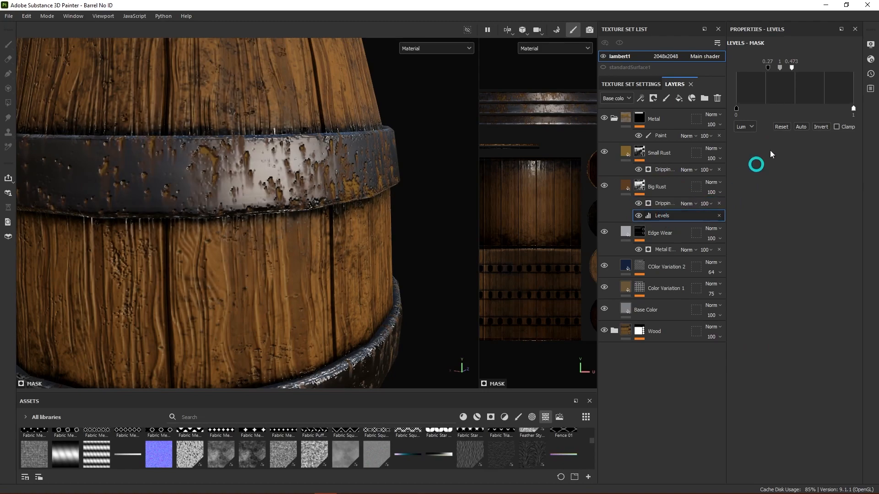
pyautogui.moveTo(747, 72)
pyautogui.mouseDown()
pyautogui.moveTo(781, 69)
pyautogui.moveTo(748, 73)
pyautogui.mouseUp()
pyautogui.hotkey('ctrl', 'z')
pyautogui.hotkey('ctrl', 'z')
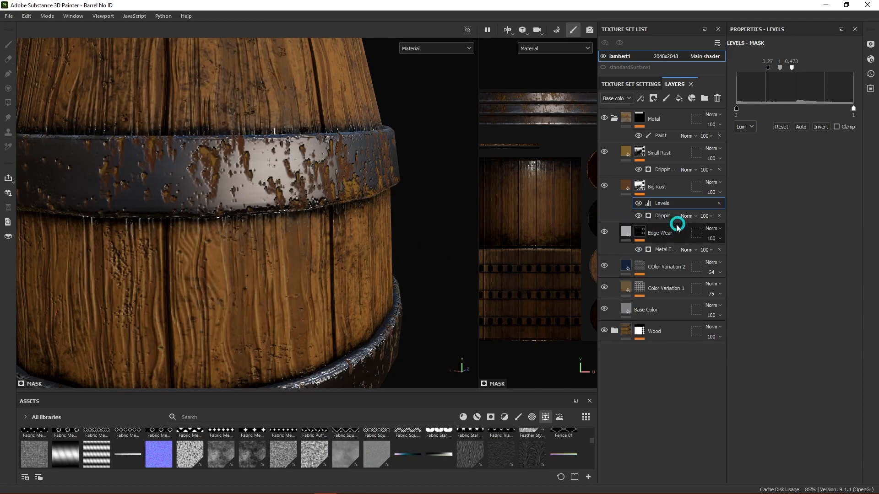
# - Reduce Rust Spreading to 0.05 in the Small Rust mask's Dripping Rust generator
pyautogui.keyDown('alt'); pyautogui.moveTo(443, 257); pyautogui.dragTo(384, 249); pyautogui.keyUp('alt')
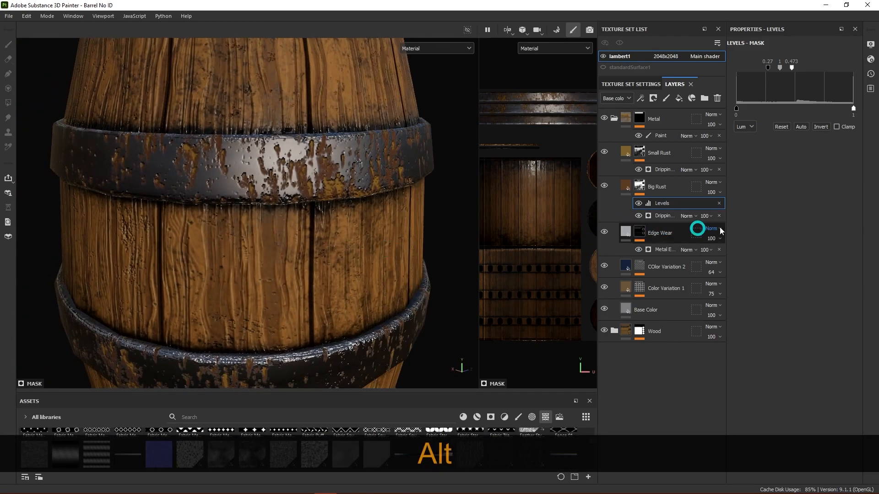
pyautogui.click(661, 170)
pyautogui.click(773, 140)
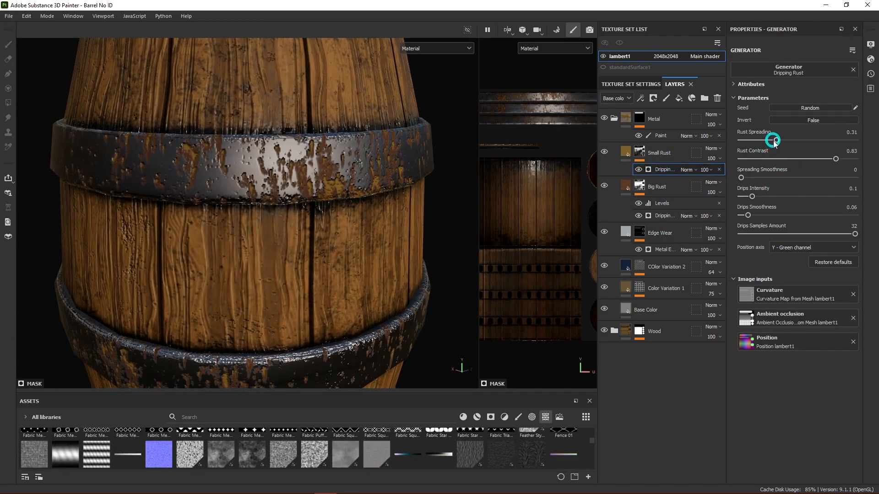
pyautogui.moveTo(744, 142); pyautogui.dragTo(745, 143)
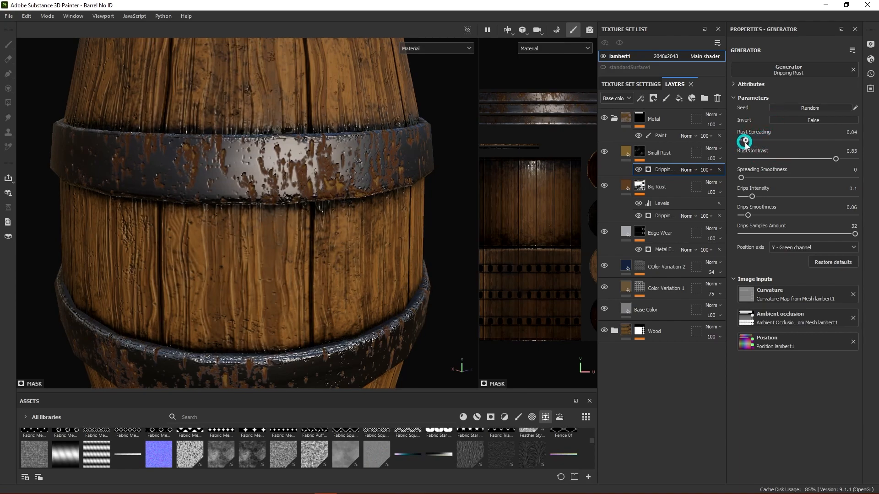
# - Examine the combined rust layers on all metal bands, both up close and on the whole barrel
pyautogui.keyDown('alt'); pyautogui.moveTo(412, 323); pyautogui.dragTo(412, 241, button='middle'); pyautogui.keyUp('alt')
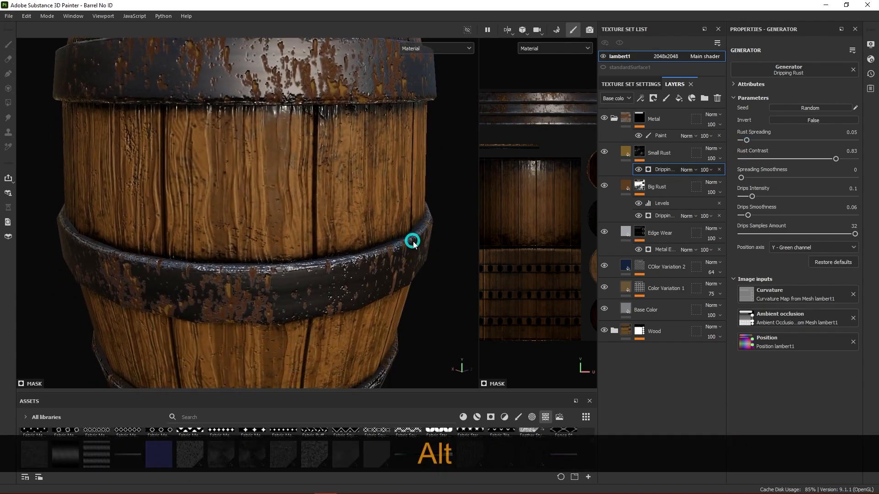
pyautogui.keyDown('alt'); pyautogui.moveTo(412, 241); pyautogui.dragTo(400, 296, button='right'); pyautogui.keyUp('alt')
pyautogui.keyDown('alt'); pyautogui.moveTo(400, 296); pyautogui.dragTo(295, 281); pyautogui.keyUp('alt')
pyautogui.keyDown('alt'); pyautogui.moveTo(295, 281); pyautogui.dragTo(418, 290, button='right'); pyautogui.keyUp('alt')
pyautogui.moveTo(418, 291)
pyautogui.keyDown('alt'); pyautogui.mouseDown()
pyautogui.moveTo(349, 273)
pyautogui.moveTo(323, 277)
pyautogui.moveTo(411, 301)
pyautogui.mouseUp(); pyautogui.keyUp('alt')
pyautogui.keyDown('alt'); pyautogui.moveTo(438, 202); pyautogui.dragTo(416, 267, button='middle'); pyautogui.keyUp('alt')
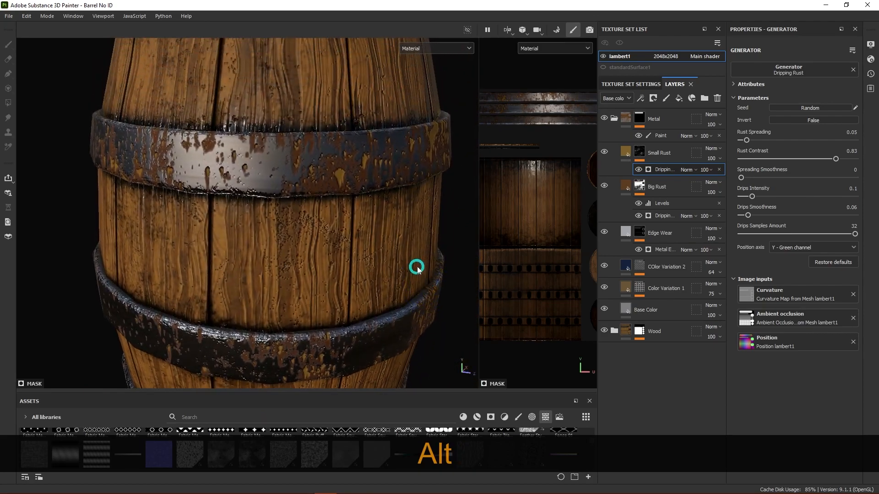
pyautogui.keyDown('alt'); pyautogui.moveTo(416, 267); pyautogui.dragTo(418, 281, button='right'); pyautogui.keyUp('alt')
pyautogui.moveTo(418, 281)
pyautogui.keyDown('alt'); pyautogui.mouseDown()
pyautogui.moveTo(396, 278)
pyautogui.moveTo(412, 280)
pyautogui.mouseUp(); pyautogui.keyUp('alt')
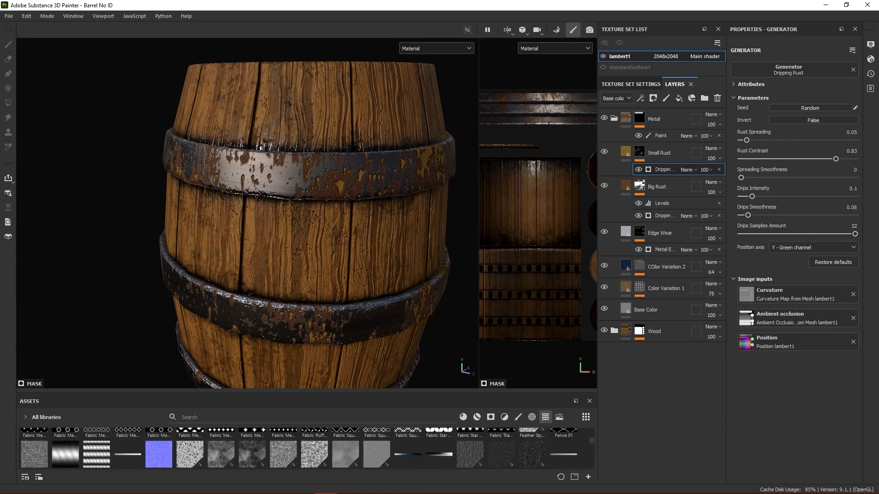
pyautogui.keyDown('alt'); pyautogui.moveTo(374, 279); pyautogui.dragTo(383, 234); pyautogui.keyUp('alt')
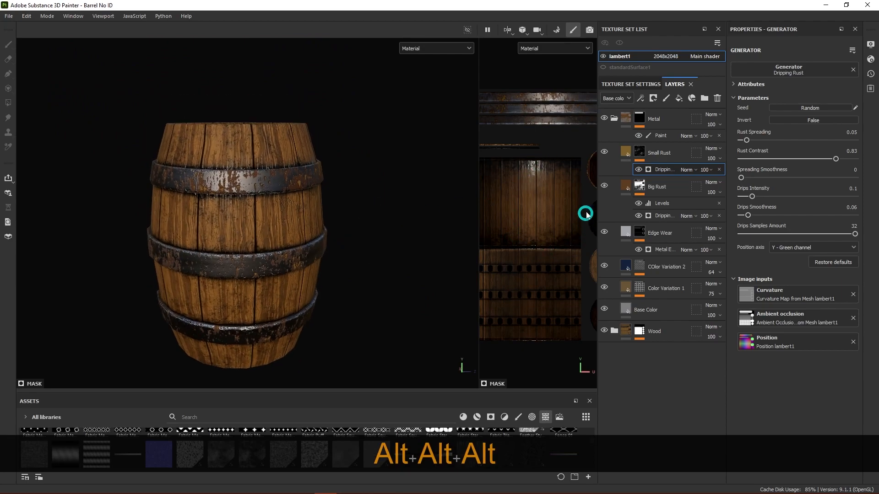
# - Review the Dirt generator settings in the mask of the Wood folder's Dirt layer
pyautogui.click(614, 330)
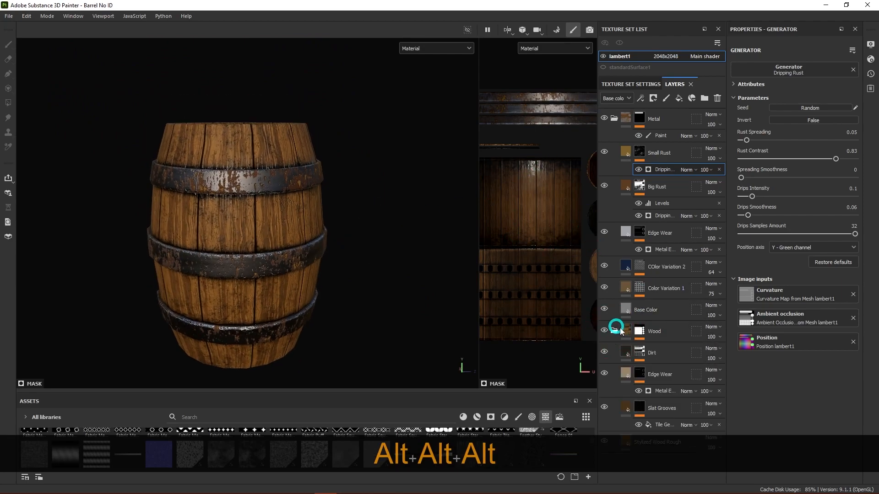
pyautogui.click(651, 356)
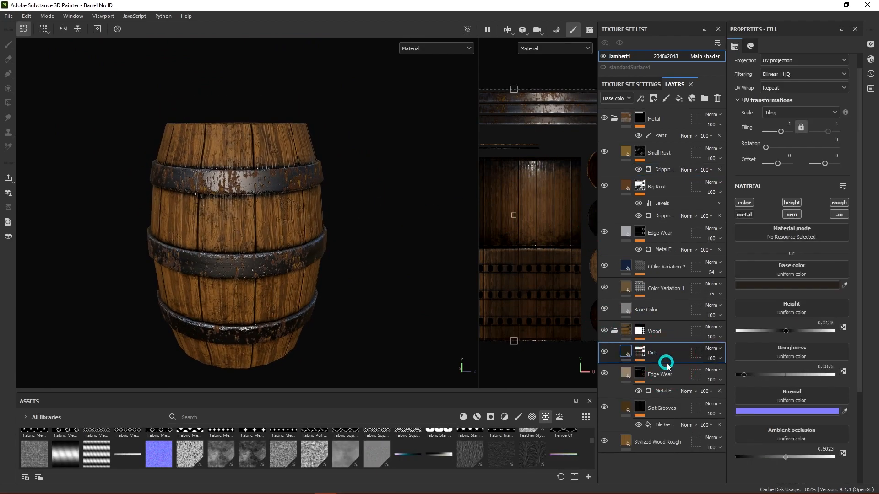
pyautogui.click(639, 352)
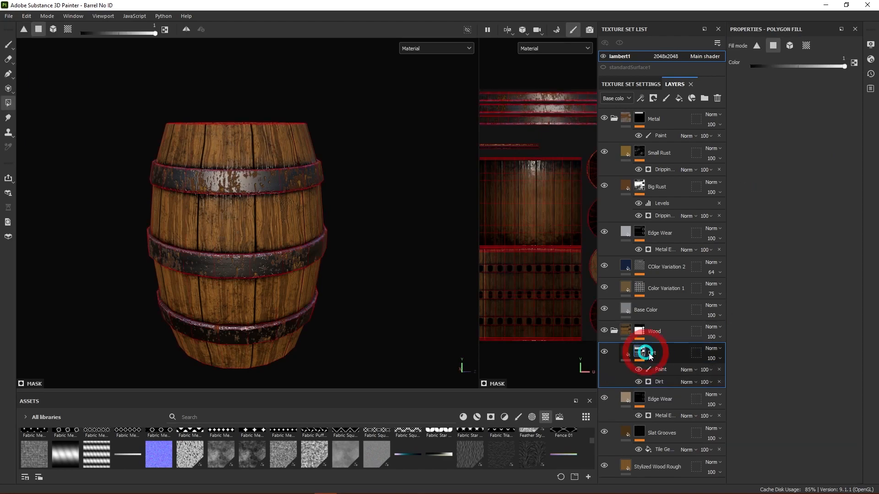
pyautogui.click(662, 381)
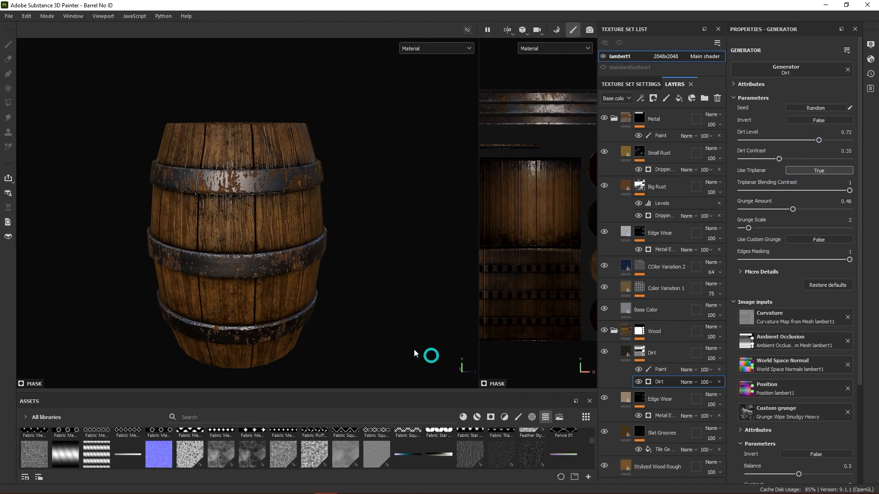
pyautogui.keyDown('alt'); pyautogui.moveTo(385, 277); pyautogui.dragTo(373, 303); pyautogui.keyUp('alt')
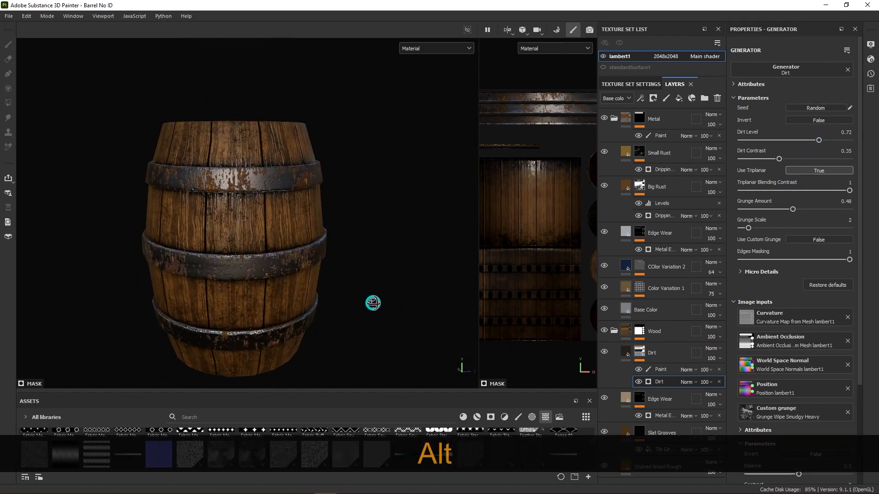
pyautogui.click(614, 330)
# - Add a new fill layer with a black mask above Small Rust in the Metal folder
pyautogui.moveTo(349, 201)
pyautogui.keyDown('alt'); pyautogui.mouseDown()
pyautogui.moveTo(370, 228)
pyautogui.moveTo(349, 204)
pyautogui.mouseUp(); pyautogui.keyUp('alt')
pyautogui.scroll(4, 327, 194)
pyautogui.keyDown('alt'); pyautogui.moveTo(370, 245); pyautogui.dragTo(394, 220); pyautogui.keyUp('alt')
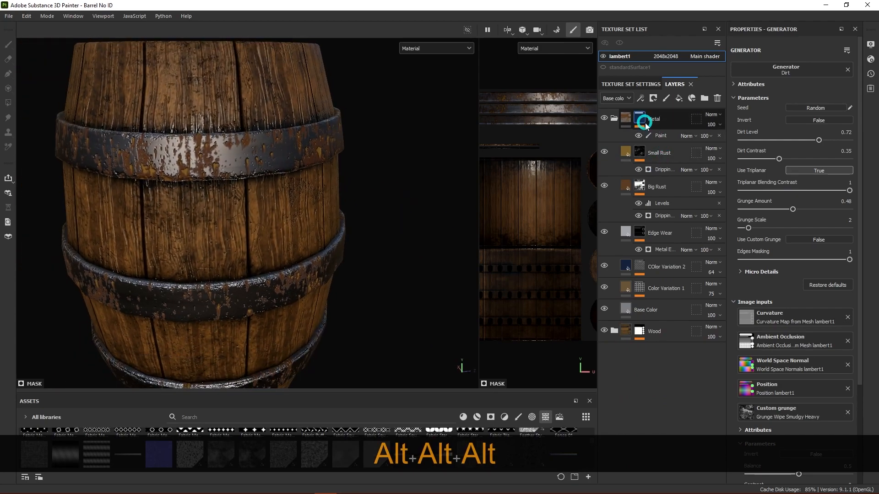
pyautogui.click(655, 155)
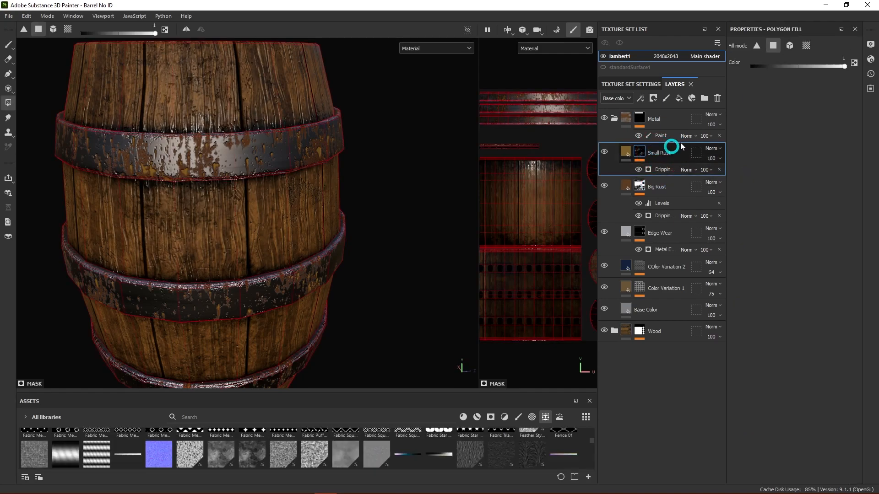
pyautogui.click(679, 98)
pyautogui.rightClick(645, 158)
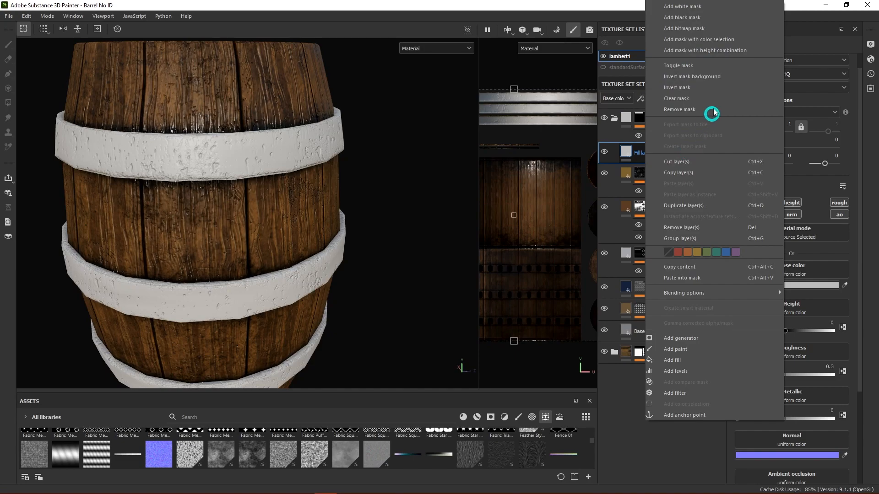
pyautogui.click(690, 17)
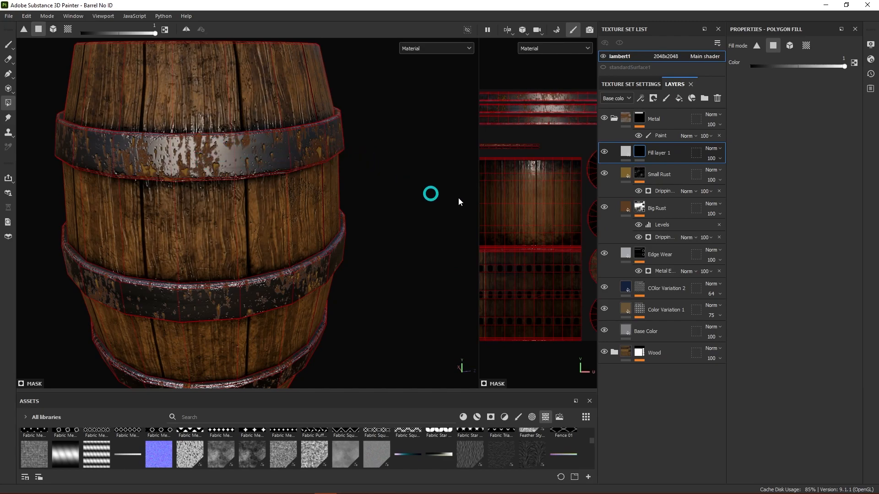
pyautogui.rightClick(644, 154)
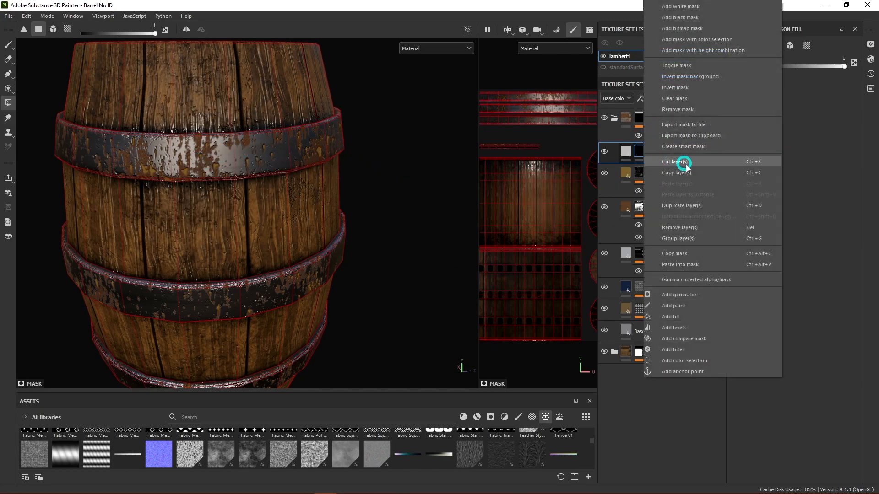
pyautogui.click(679, 299)
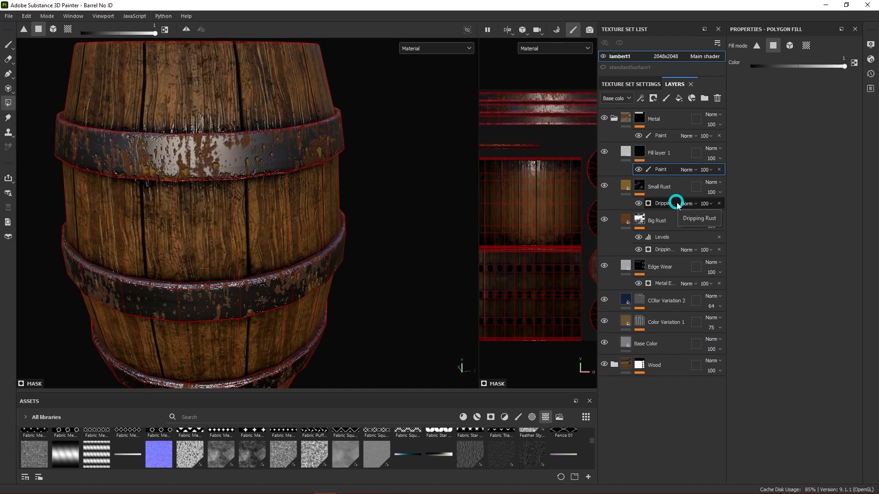
pyautogui.keyDown('alt'); pyautogui.moveTo(410, 208); pyautogui.dragTo(437, 218); pyautogui.keyUp('alt')
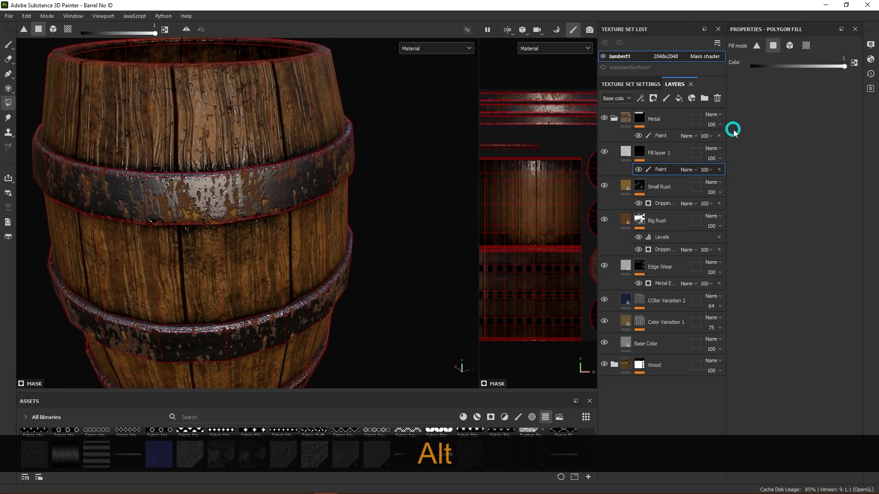
pyautogui.click(719, 170)
# - Add a Dirt generator to the black mask of Fill layer 1
pyautogui.click(640, 153)
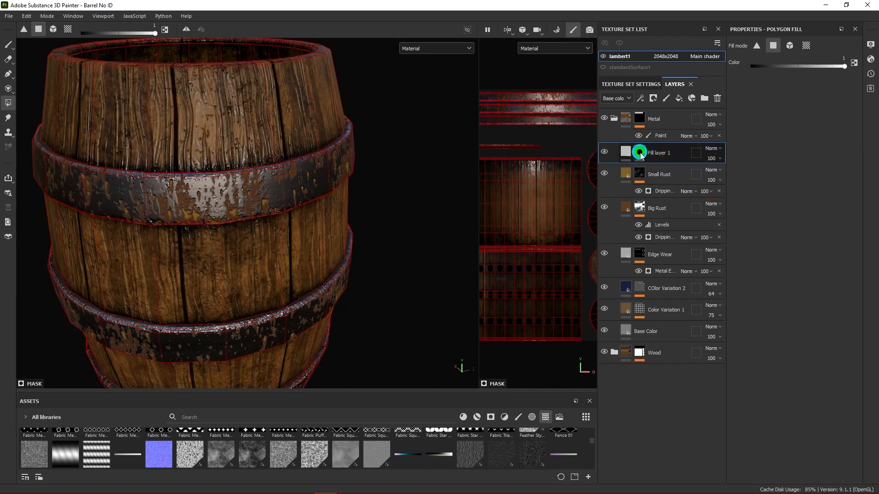
pyautogui.rightClick(641, 155)
pyautogui.click(685, 291)
pyautogui.click(784, 69)
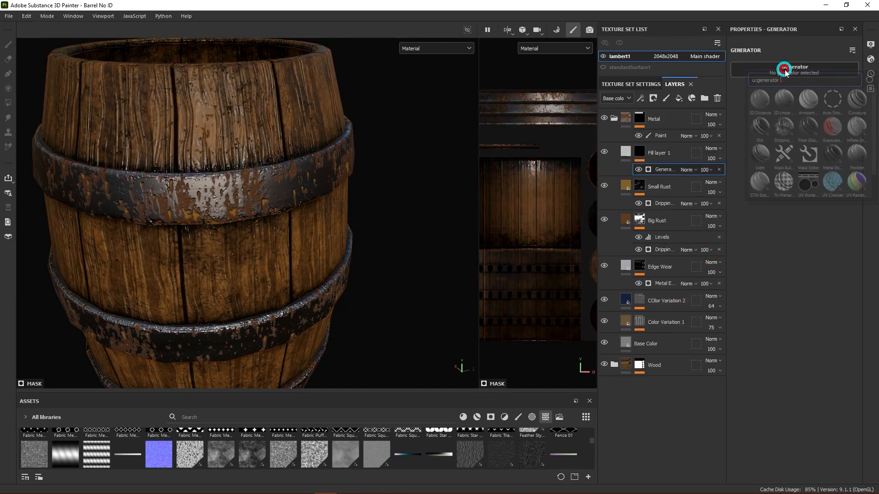
pyautogui.click(772, 136)
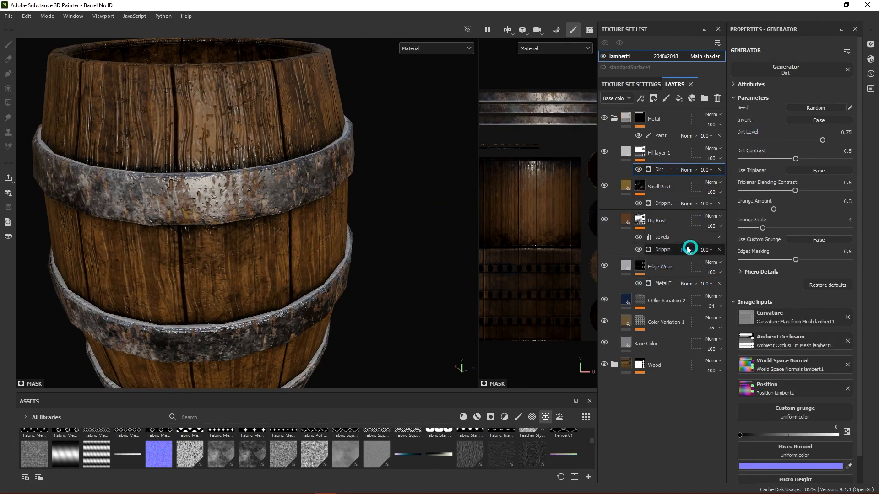
# - Try moving the Wood folder's Dirt layer above the Metal folder, with Fill layer 1 hidden
pyautogui.click(604, 151)
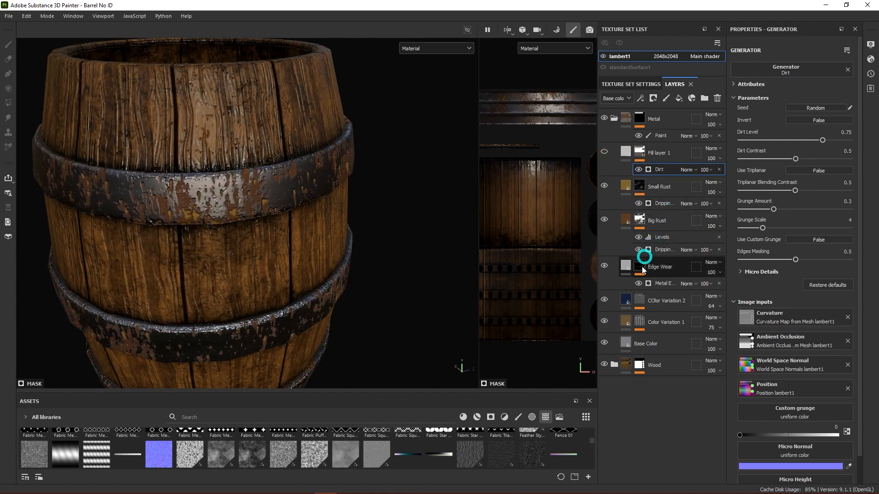
pyautogui.click(614, 365)
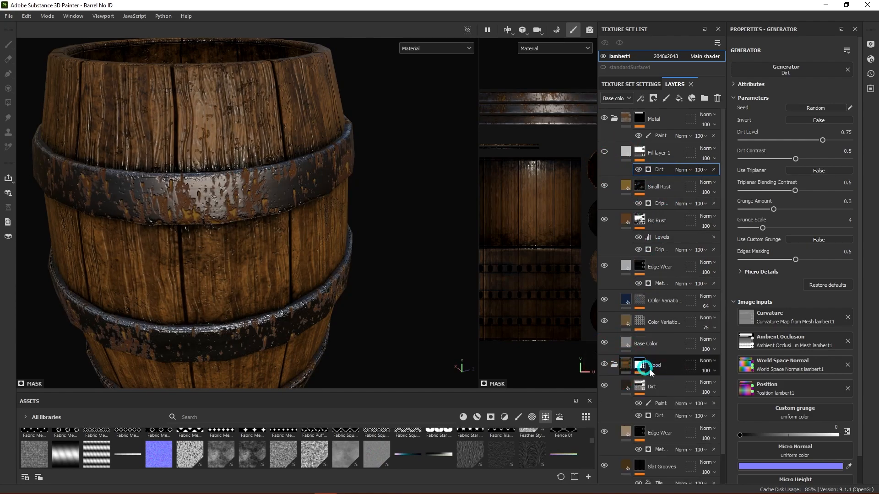
pyautogui.moveTo(658, 386); pyautogui.dragTo(659, 109)
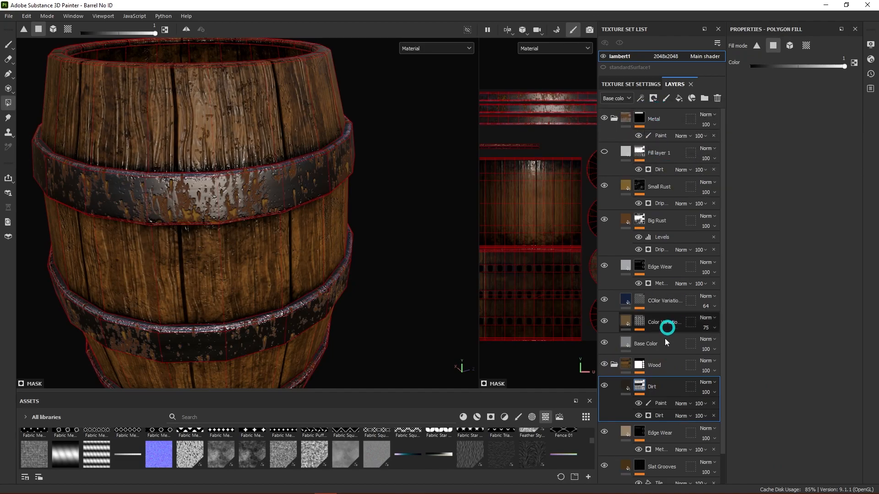
pyautogui.moveTo(653, 388); pyautogui.dragTo(636, 112)
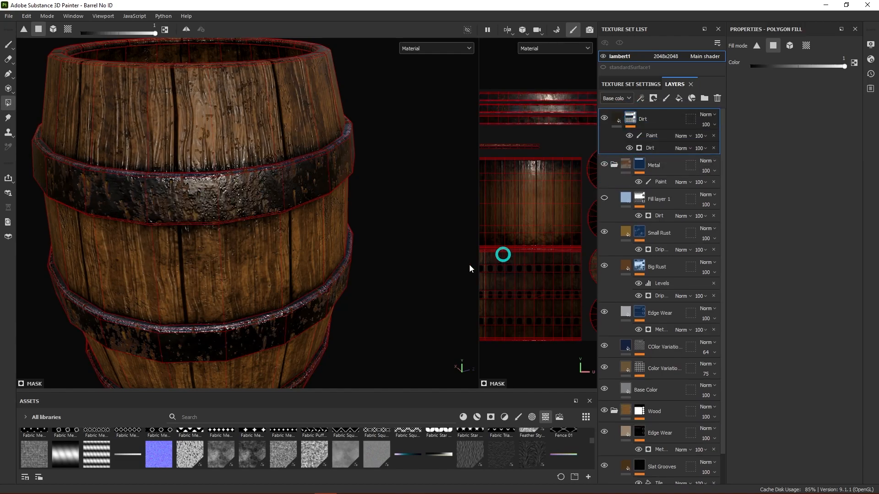
pyautogui.scroll(-2, 313, 219)
pyautogui.keyDown('alt'); pyautogui.moveTo(316, 259); pyautogui.dragTo(353, 273); pyautogui.keyUp('alt')
pyautogui.keyDown('alt'); pyautogui.moveTo(211, 194); pyautogui.dragTo(458, 256); pyautogui.keyUp('alt')
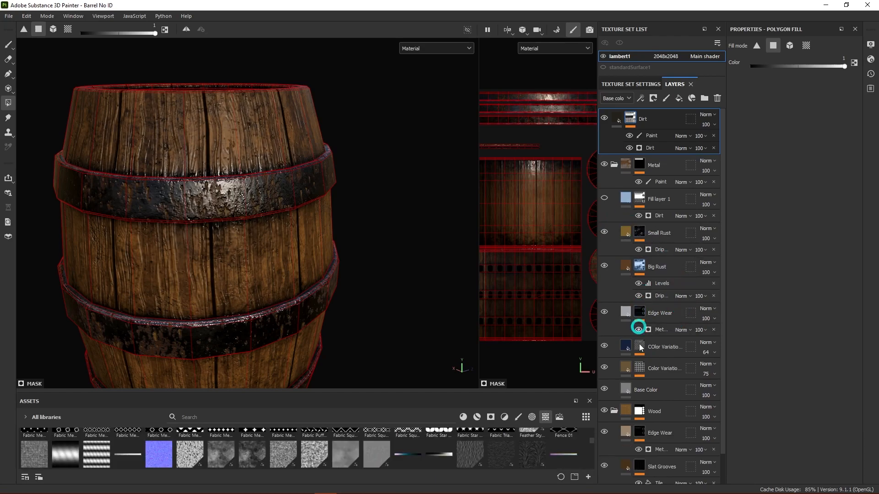
pyautogui.scroll(-1, 662, 402)
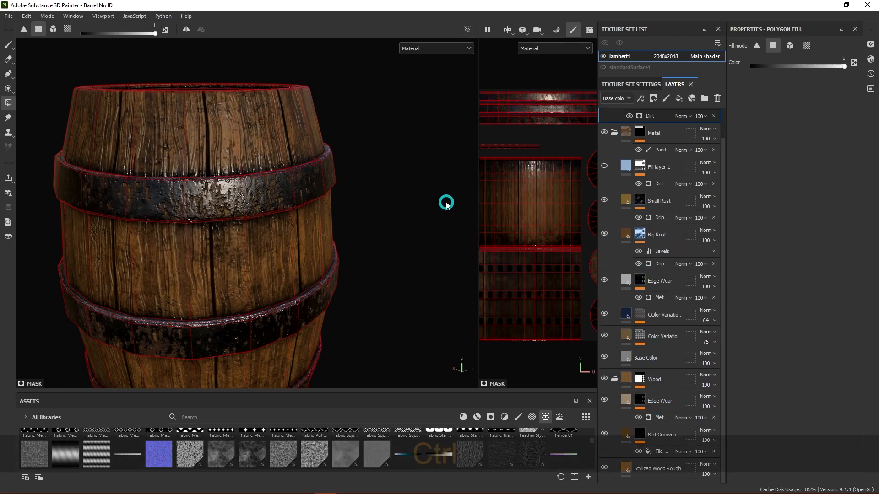
# - Undo the Dirt layer move and show Fill layer 1 again
pyautogui.hotkey('ctrl', 'z')
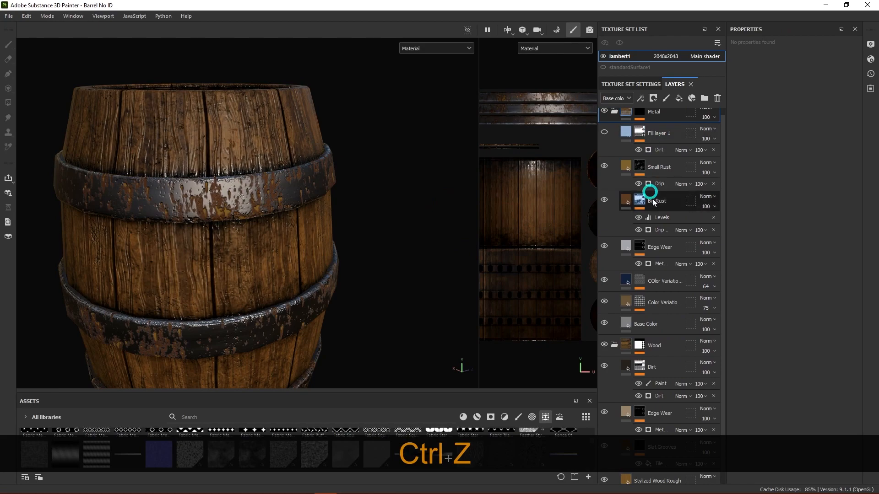
pyautogui.scroll(1, 649, 183)
pyautogui.click(652, 159)
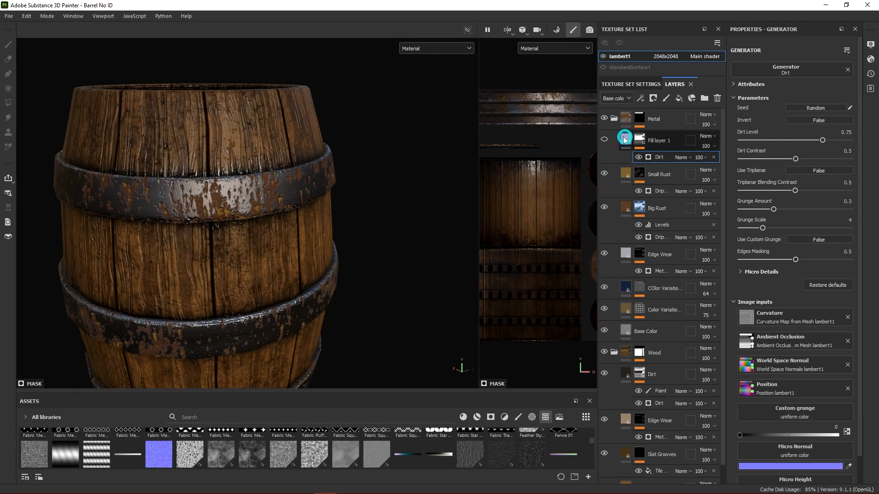
pyautogui.click(604, 140)
# - Configure Fill layer 1's Dirt generator: triplanar on, blending contrast 1, grunge amount 0.33, grunge scale 3, dirt contrast 0.86 and dirt level 0.76
pyautogui.keyDown('alt'); pyautogui.moveTo(437, 314); pyautogui.dragTo(411, 250); pyautogui.keyUp('alt')
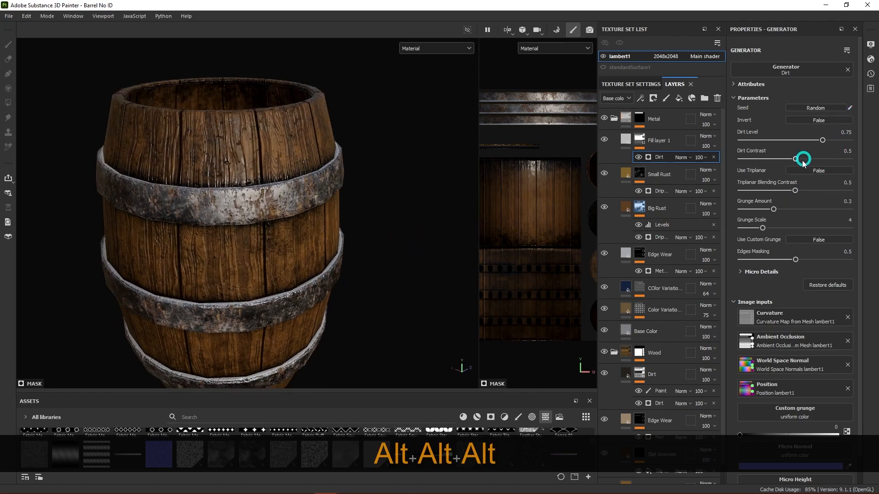
pyautogui.click(846, 184)
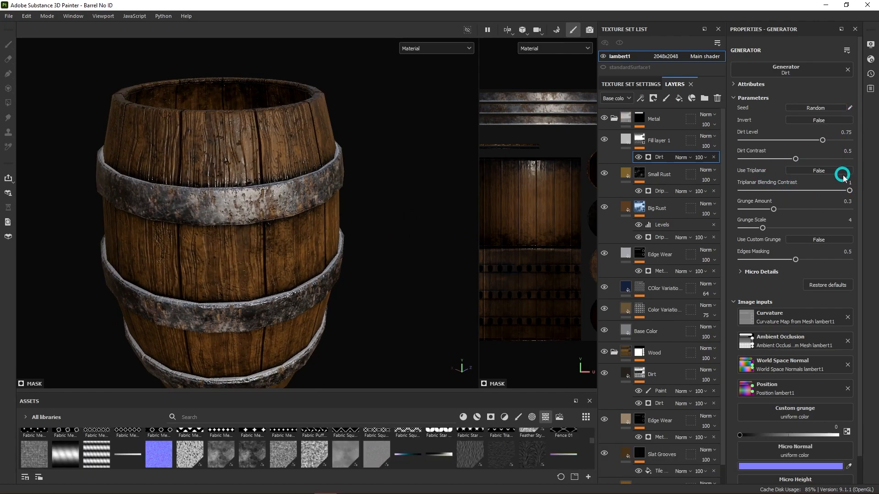
pyautogui.click(844, 173)
pyautogui.moveTo(774, 210); pyautogui.dragTo(757, 229)
pyautogui.click(764, 227)
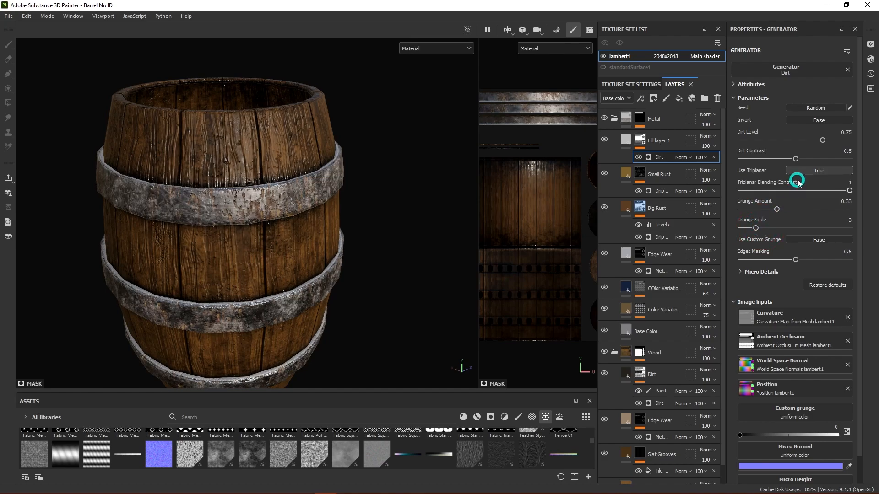
pyautogui.moveTo(798, 159)
pyautogui.mouseDown()
pyautogui.moveTo(837, 160)
pyautogui.moveTo(819, 143)
pyautogui.mouseUp()
pyautogui.moveTo(818, 140); pyautogui.dragTo(822, 141)
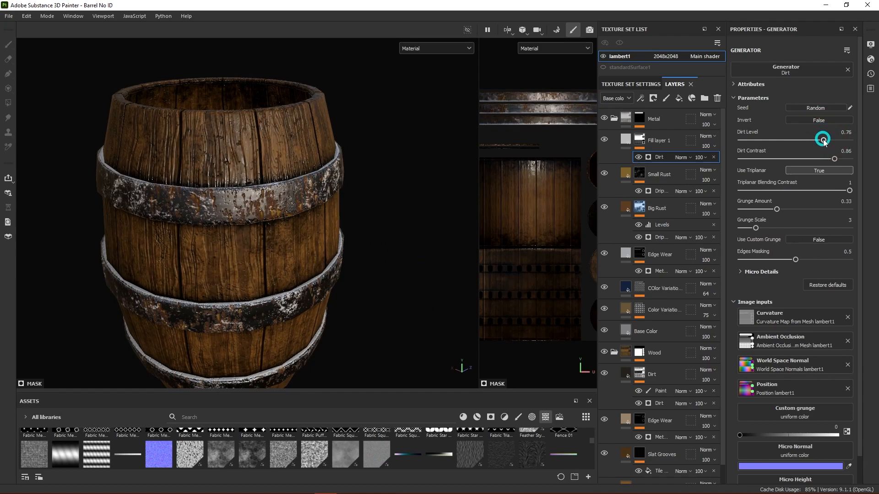
# - Set Fill layer 1's height to 0.1060 and roughness to 0.1797
pyautogui.click(625, 140)
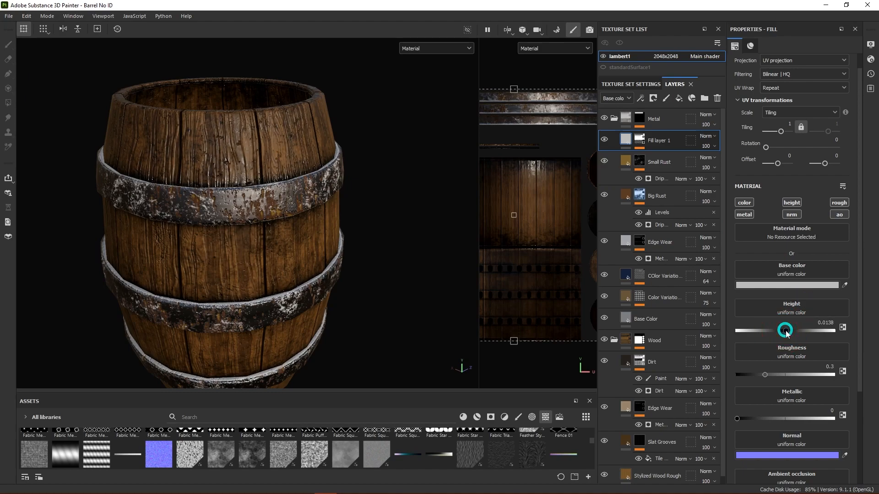
pyautogui.moveTo(786, 334); pyautogui.dragTo(790, 334)
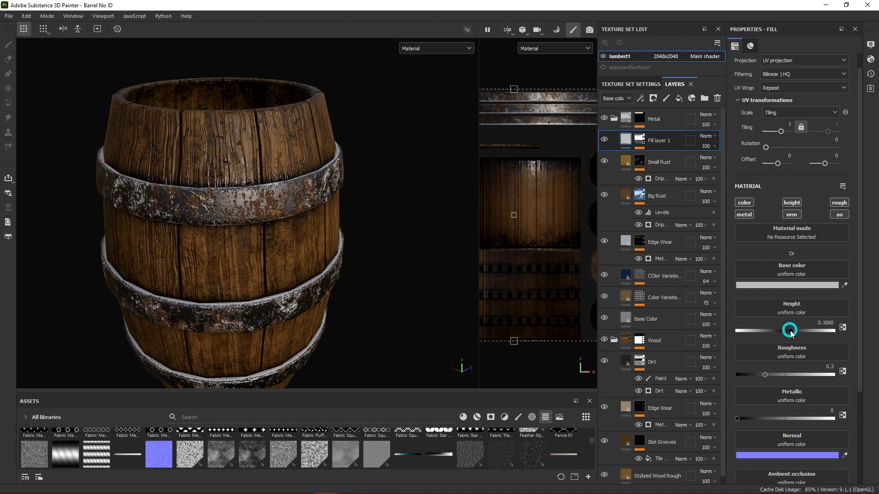
pyautogui.moveTo(764, 375); pyautogui.dragTo(761, 376)
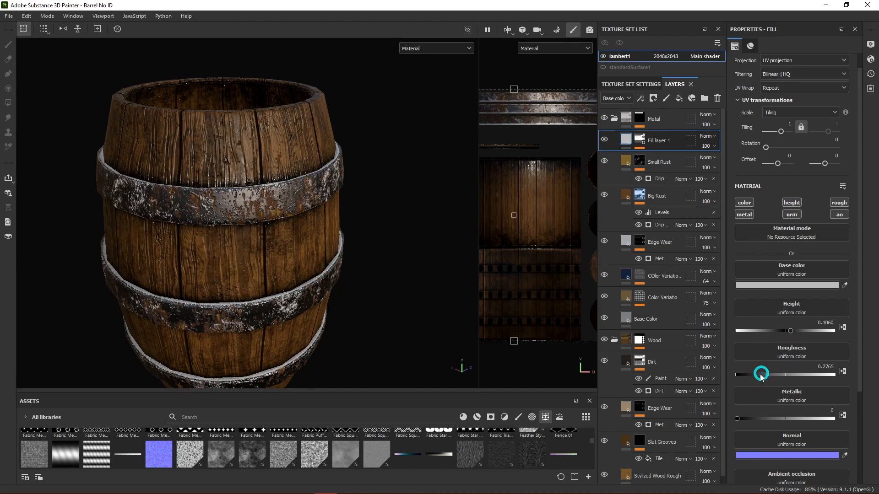
# - Set Fill layer 1's base color to 25211A by sampling the color of the Wood folder's Dirt layer
pyautogui.click(787, 285)
pyautogui.click(821, 247)
pyautogui.click(627, 361)
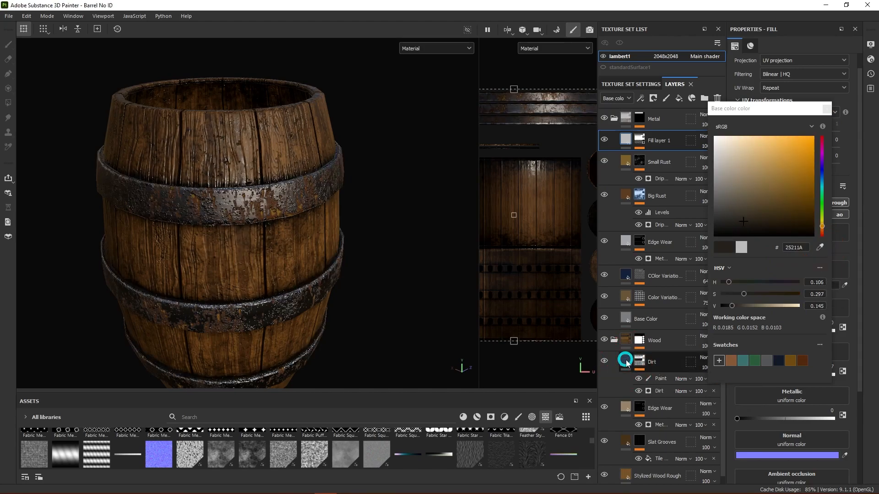
# - Examine the dirt on the barrel's metal bands up close from several angles
pyautogui.keyDown('alt'); pyautogui.moveTo(346, 295); pyautogui.dragTo(352, 273); pyautogui.keyUp('alt')
pyautogui.keyDown('alt'); pyautogui.moveTo(353, 273); pyautogui.dragTo(366, 278, button='right'); pyautogui.keyUp('alt')
pyautogui.keyDown('alt'); pyautogui.moveTo(366, 278); pyautogui.dragTo(412, 239, button='middle'); pyautogui.keyUp('alt')
pyautogui.keyDown('alt'); pyautogui.moveTo(412, 240); pyautogui.dragTo(365, 272, button='right'); pyautogui.keyUp('alt')
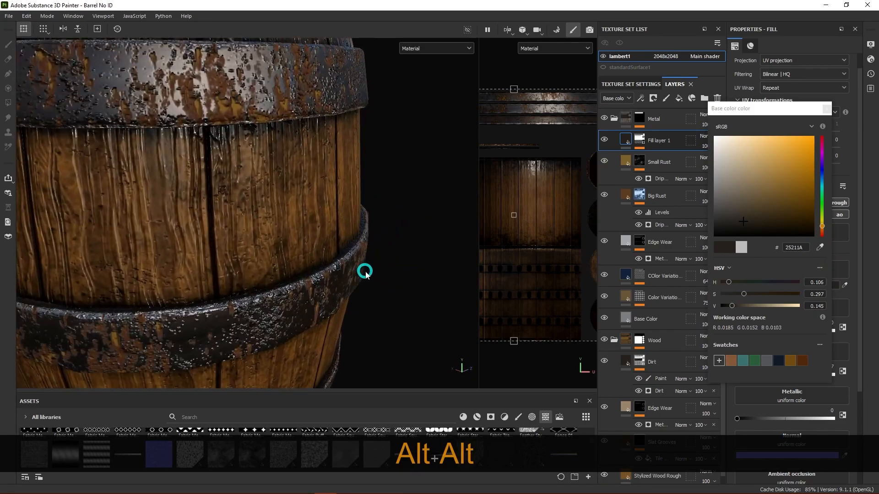
pyautogui.keyDown('alt'); pyautogui.moveTo(365, 272); pyautogui.dragTo(400, 307); pyautogui.keyUp('alt')
pyautogui.keyDown('alt'); pyautogui.moveTo(401, 306); pyautogui.dragTo(391, 253, button='middle'); pyautogui.keyUp('alt')
pyautogui.keyDown('alt'); pyautogui.moveTo(369, 284); pyautogui.dragTo(366, 292); pyautogui.keyUp('alt')
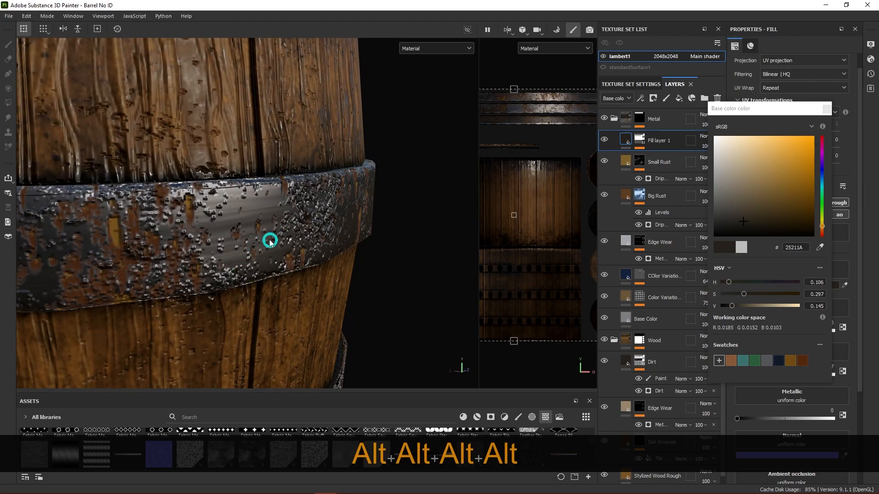
# - Set the dirt contrast of Fill layer 1's Dirt generator to 0.78, edges masking to 0.4 and grunge scale to 2
pyautogui.click(798, 149)
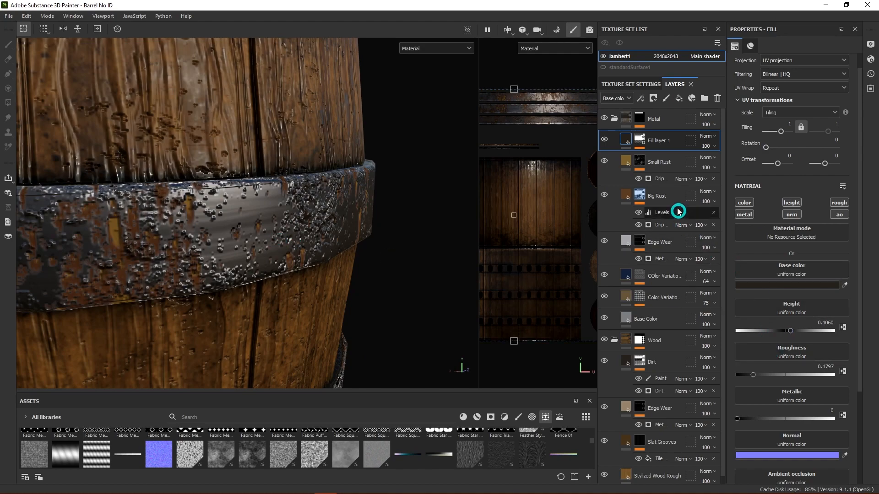
pyautogui.click(641, 141)
pyautogui.click(659, 157)
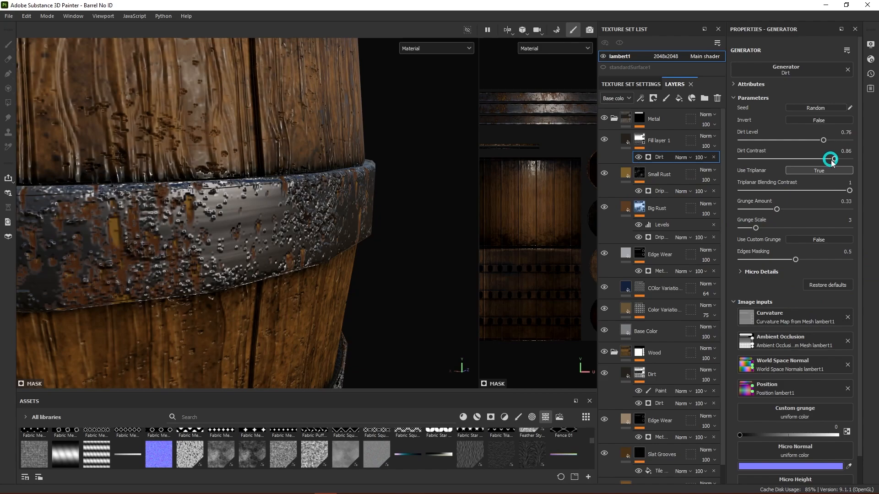
pyautogui.moveTo(832, 160)
pyautogui.mouseDown()
pyautogui.moveTo(801, 159)
pyautogui.moveTo(853, 158)
pyautogui.moveTo(829, 160)
pyautogui.mouseUp()
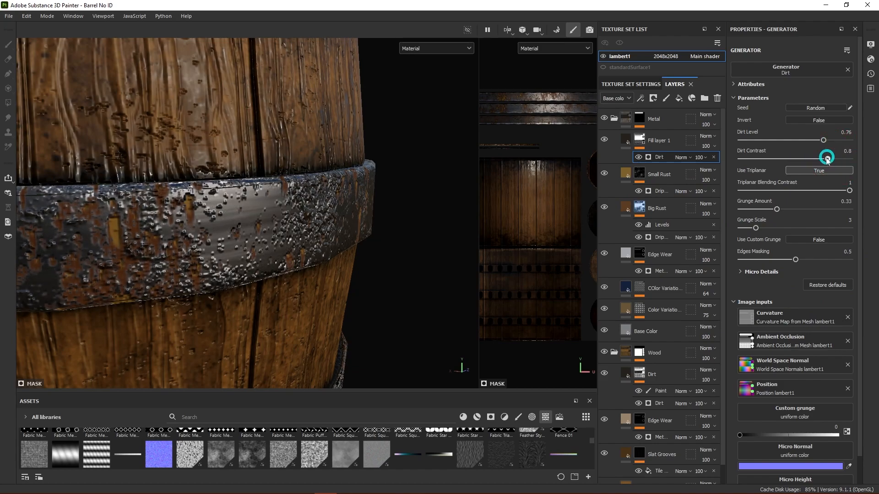
pyautogui.scroll(-5, 306, 224)
pyautogui.moveTo(379, 247)
pyautogui.keyDown('alt'); pyautogui.mouseDown()
pyautogui.moveTo(349, 255)
pyautogui.moveTo(373, 249)
pyautogui.mouseUp(); pyautogui.keyUp('alt')
pyautogui.scroll(5, 355, 239)
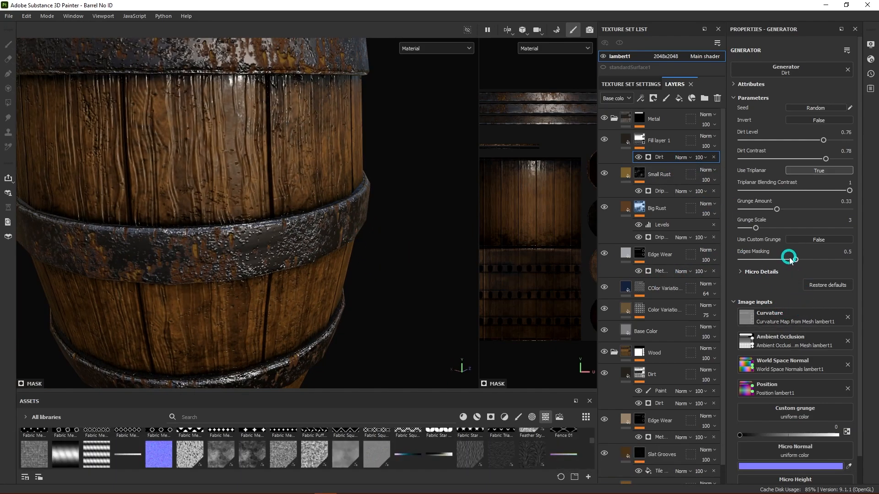
pyautogui.moveTo(796, 261)
pyautogui.mouseDown()
pyautogui.moveTo(857, 260)
pyautogui.moveTo(748, 260)
pyautogui.moveTo(849, 260)
pyautogui.moveTo(784, 264)
pyautogui.mouseUp()
pyautogui.moveTo(754, 229); pyautogui.dragTo(749, 229)
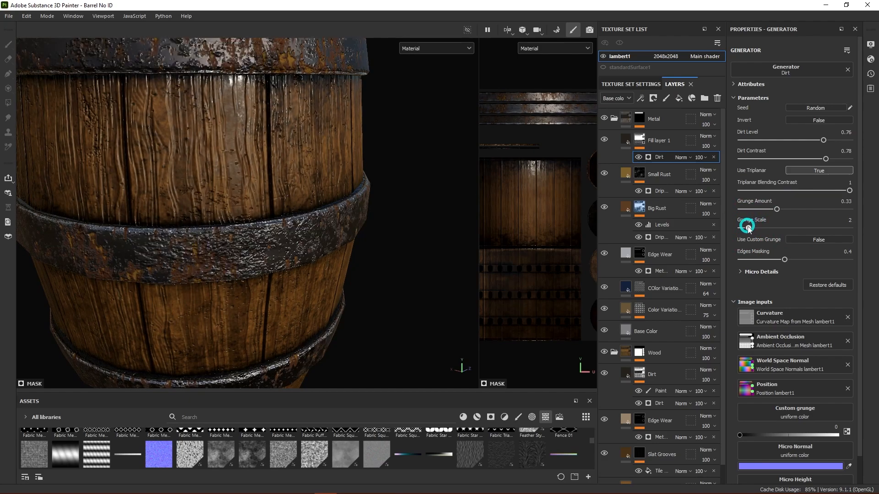
# - Randomize the seed of Fill layer 1's Dirt generator three times for a different dirt pattern
pyautogui.click(818, 109)
pyautogui.click(817, 108)
pyautogui.click(818, 108)
# - Lower Fill layer 1's height to 0.0415 for shallower dirt relief on the metal bands
pyautogui.click(625, 137)
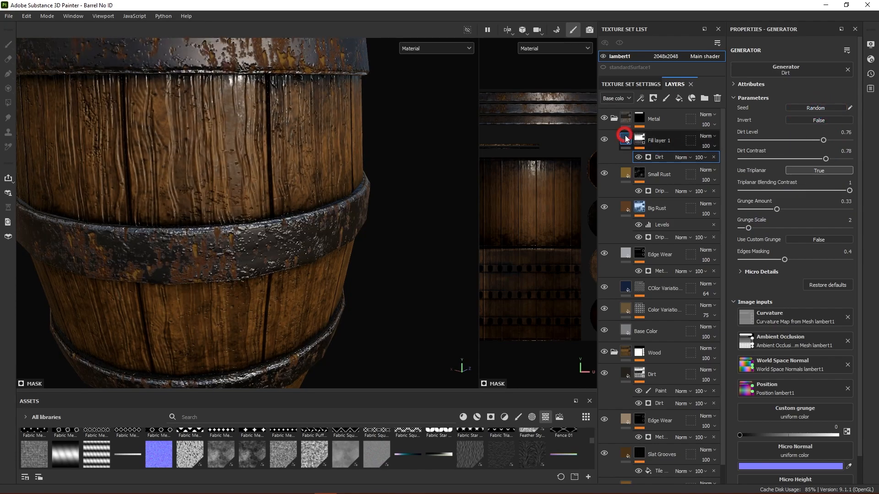
pyautogui.scroll(-2, 838, 298)
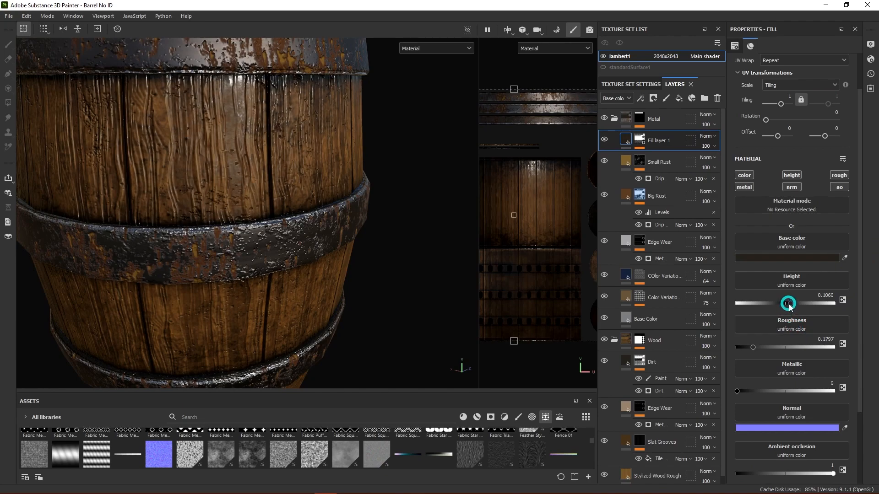
pyautogui.moveTo(788, 305); pyautogui.dragTo(787, 304)
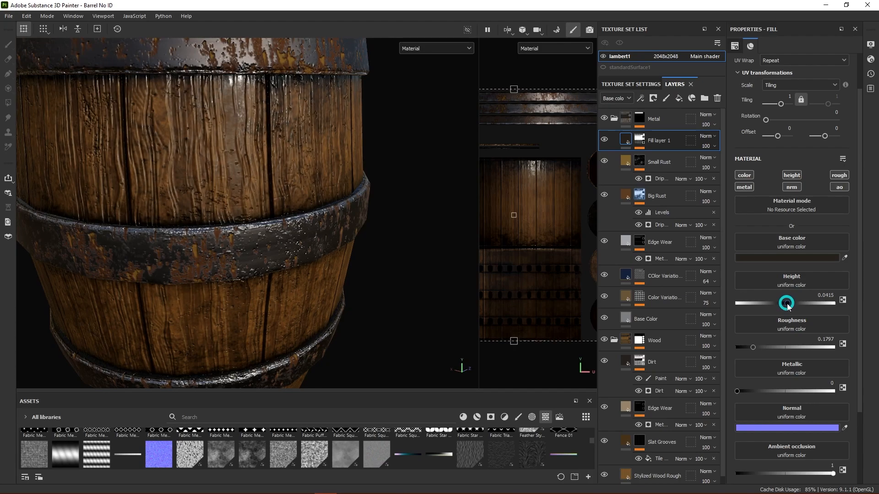
pyautogui.keyDown('alt'); pyautogui.moveTo(287, 298); pyautogui.dragTo(399, 277); pyautogui.keyUp('alt')
# - Set the triplanar blending contrast of Fill layer 1's Dirt generator to 0.39 and grunge amount to 0.24
pyautogui.click(640, 143)
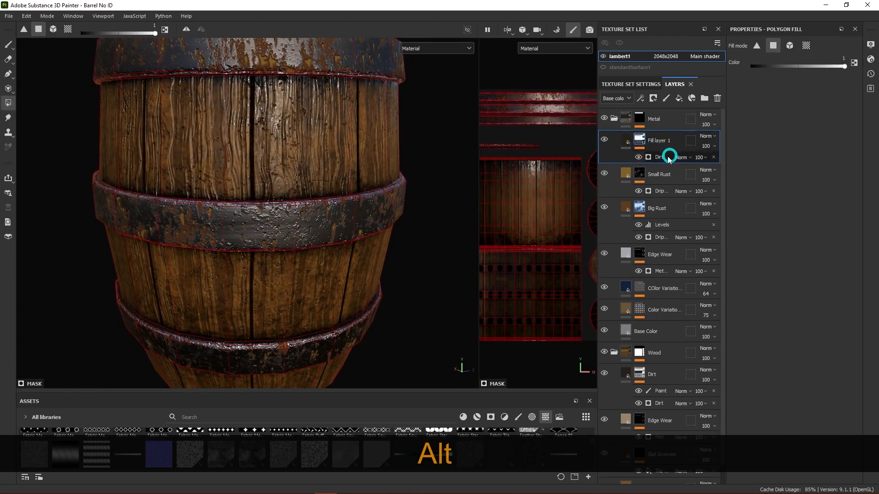
pyautogui.click(661, 158)
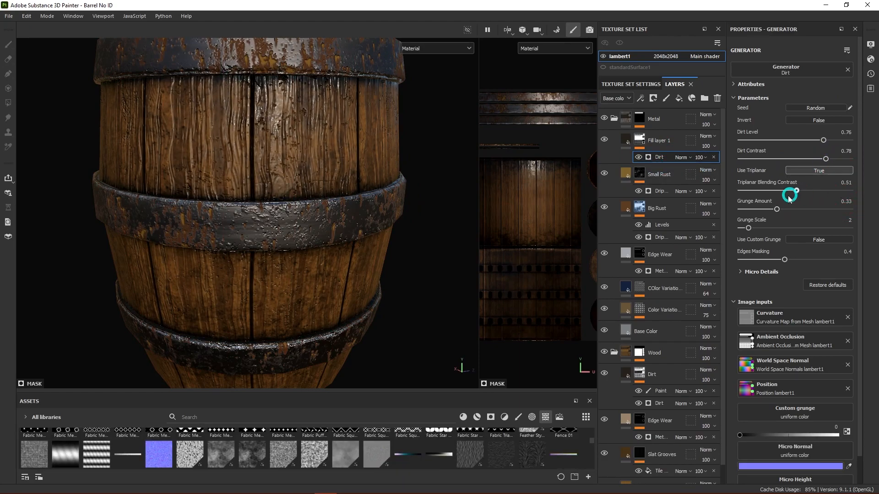
pyautogui.click(777, 210)
pyautogui.moveTo(774, 211)
pyautogui.mouseDown()
pyautogui.moveTo(803, 213)
pyautogui.moveTo(768, 211)
pyautogui.mouseUp()
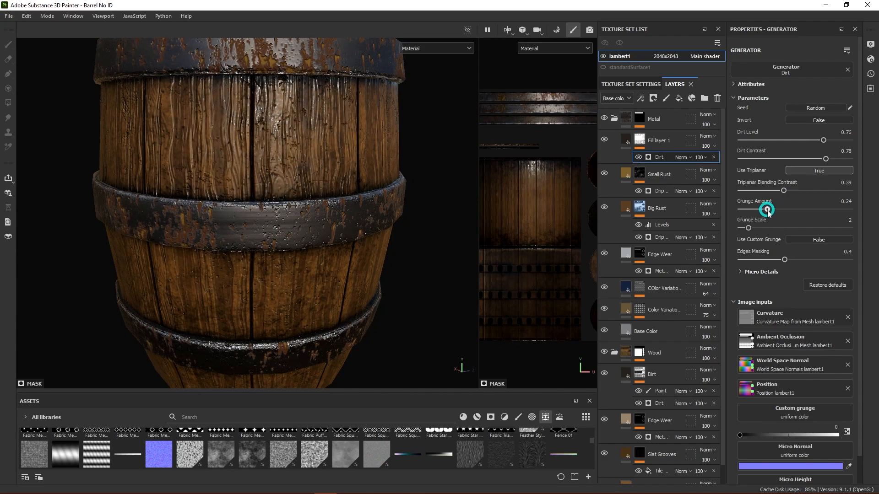
# - In the Dirt generator's micro details, set curvature intensity to 0.68 and height details intensity to 2.97
pyautogui.click(740, 272)
pyautogui.scroll(-2, 755, 288)
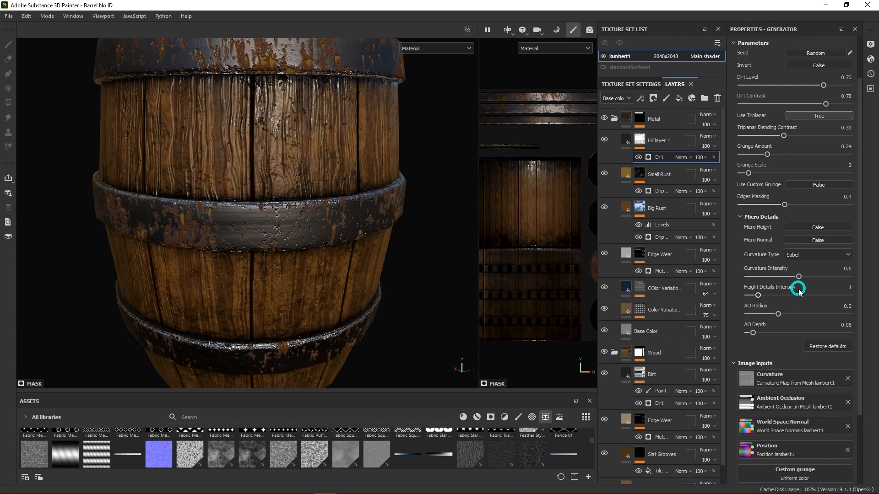
pyautogui.moveTo(798, 277); pyautogui.dragTo(820, 283)
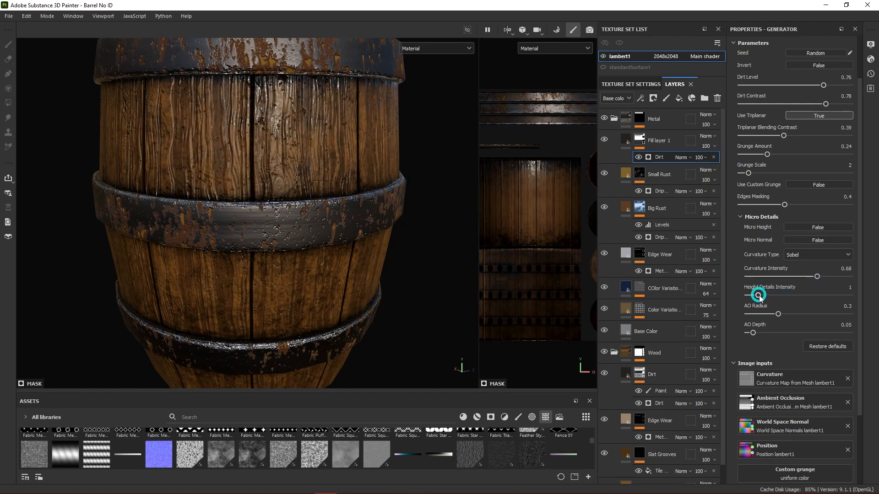
pyautogui.moveTo(760, 296); pyautogui.dragTo(788, 300)
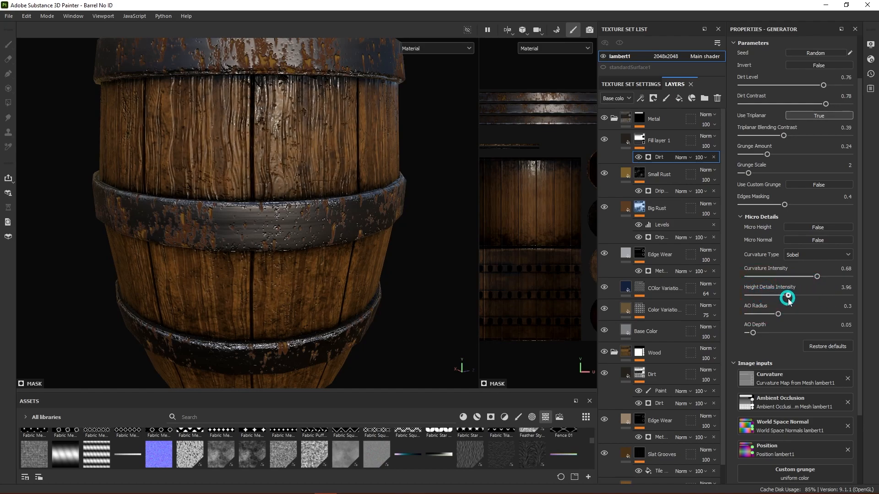
# - Try the Standard curvature type in the Dirt generator's micro details and return it to Sobel
pyautogui.click(841, 255)
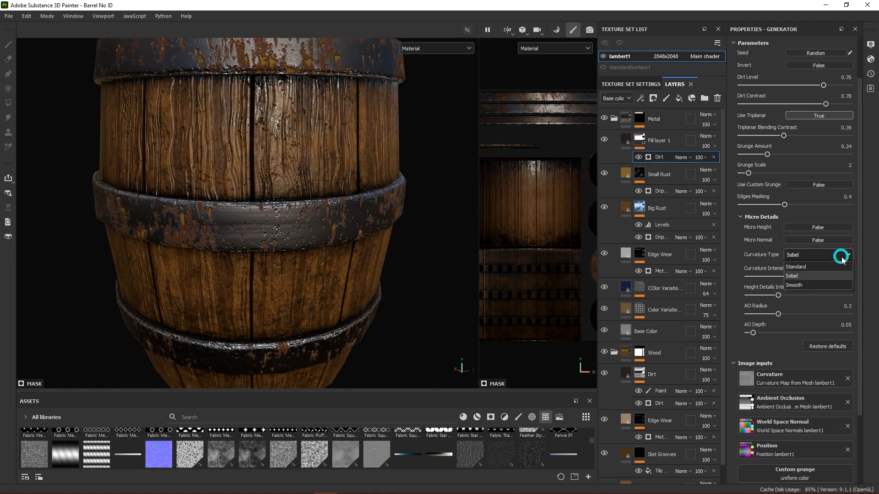
pyautogui.click(806, 267)
pyautogui.click(823, 256)
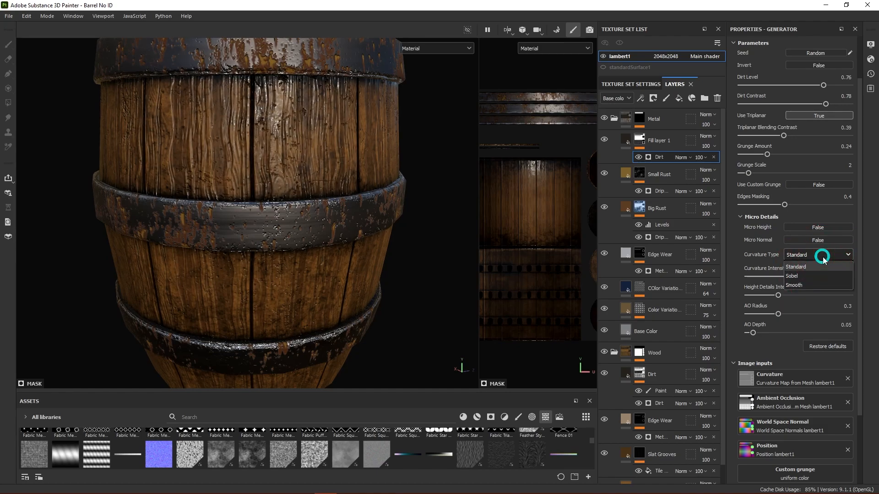
pyautogui.click(815, 276)
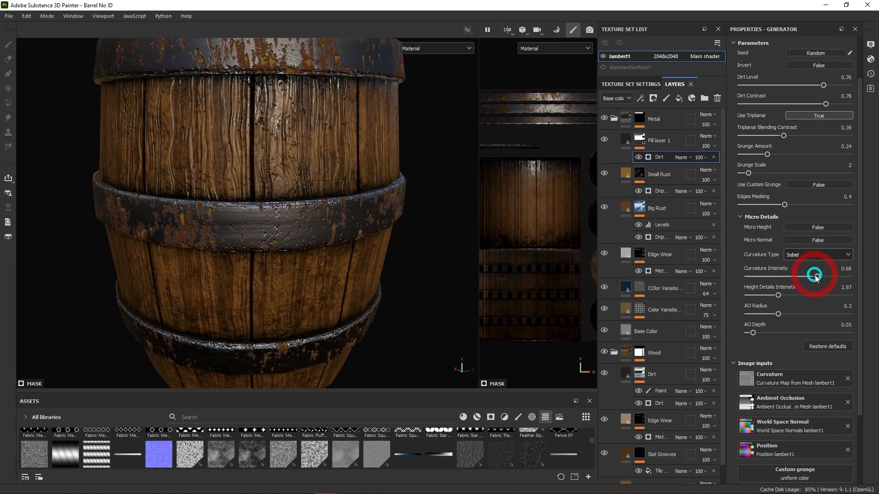
pyautogui.click(746, 217)
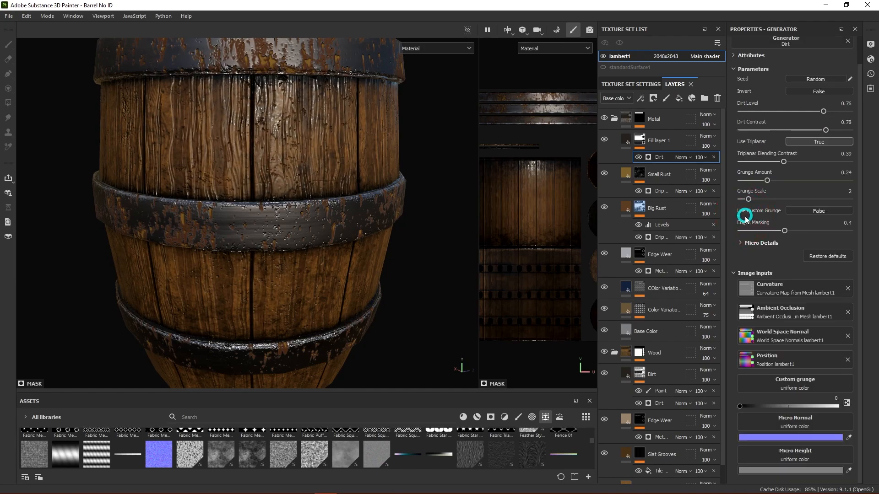
# - Set the Dirt generator's grunge amount to 0.3 and grunge scale to 1, judging the bands across the whole barrel
pyautogui.keyDown('alt'); pyautogui.moveTo(453, 338); pyautogui.dragTo(386, 215); pyautogui.keyUp('alt')
pyautogui.keyDown('alt'); pyautogui.moveTo(415, 189); pyautogui.dragTo(421, 220); pyautogui.keyUp('alt')
pyautogui.scroll(-3, 421, 227)
pyautogui.keyDown('alt'); pyautogui.moveTo(425, 289); pyautogui.dragTo(384, 246); pyautogui.keyUp('alt')
pyautogui.keyDown('alt'); pyautogui.moveTo(384, 247); pyautogui.dragTo(412, 248, button='right'); pyautogui.keyUp('alt')
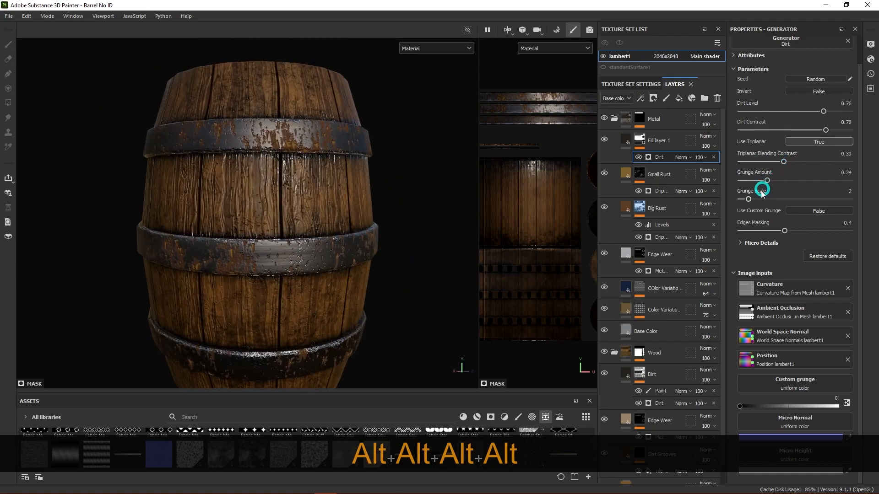
pyautogui.moveTo(769, 182); pyautogui.dragTo(736, 198)
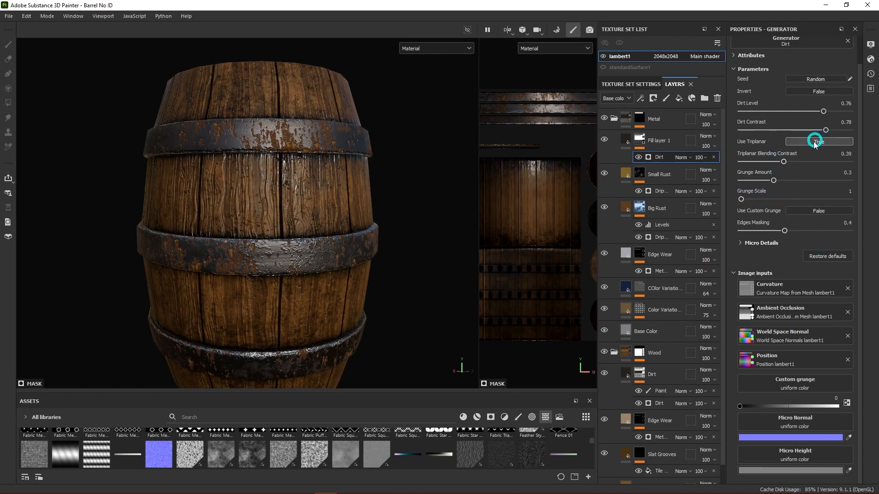
# - Set the Dirt generator's dirt level to 0.8 and dirt contrast to 0.35 for softer dirt on the bands
pyautogui.moveTo(825, 132); pyautogui.dragTo(799, 133)
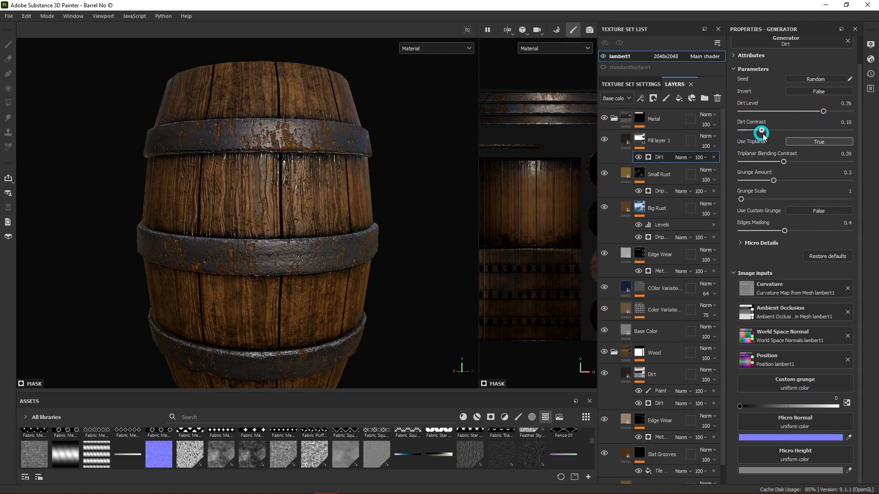
pyautogui.click(818, 112)
pyautogui.moveTo(825, 113); pyautogui.dragTo(827, 114)
pyautogui.keyDown('alt'); pyautogui.moveTo(404, 243); pyautogui.dragTo(369, 232); pyautogui.keyUp('alt')
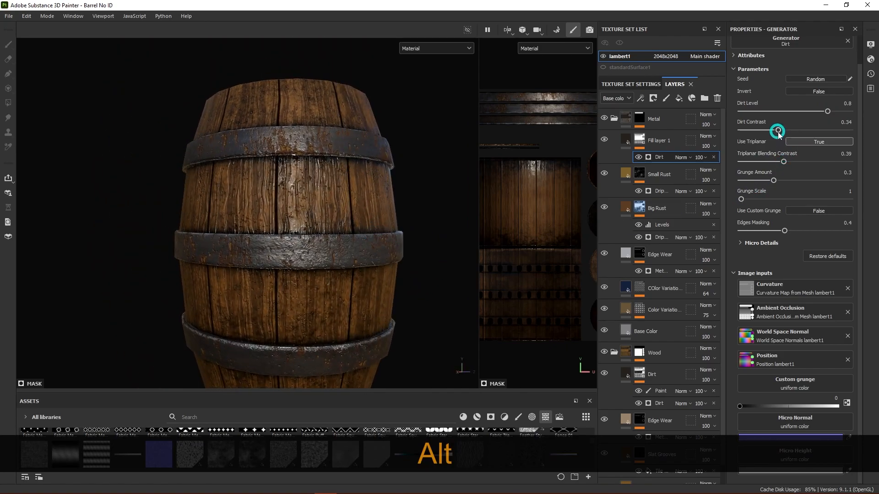
pyautogui.moveTo(798, 131)
pyautogui.mouseDown()
pyautogui.moveTo(832, 132)
pyautogui.moveTo(799, 133)
pyautogui.mouseUp()
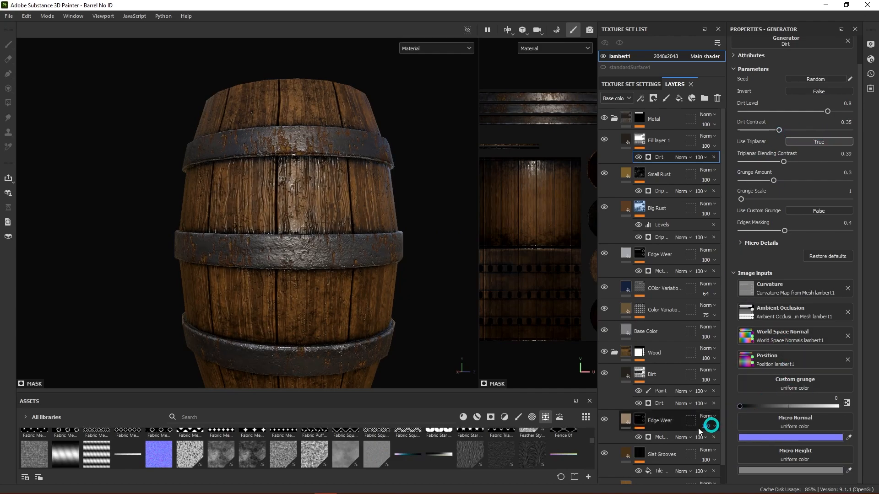
# - Examine the textured metal bands and wood on the whole barrel from several angles and distances
pyautogui.keyDown('alt'); pyautogui.moveTo(416, 320); pyautogui.dragTo(351, 251); pyautogui.keyUp('alt')
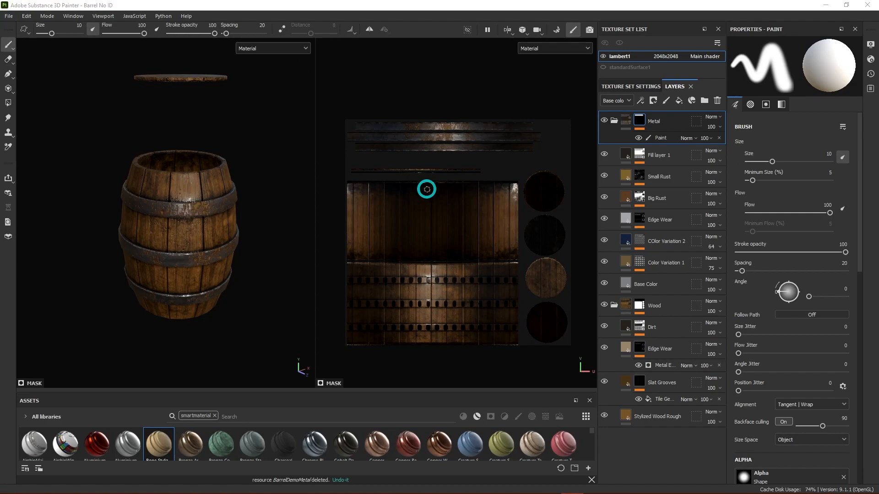
pyautogui.keyDown('alt'); pyautogui.moveTo(287, 250); pyautogui.dragTo(286, 221); pyautogui.keyUp('alt')
pyautogui.keyDown('alt'); pyautogui.moveTo(287, 222); pyautogui.dragTo(263, 212, button='right'); pyautogui.keyUp('alt')
pyautogui.keyDown('alt'); pyautogui.moveTo(263, 212); pyautogui.dragTo(211, 231); pyautogui.keyUp('alt')
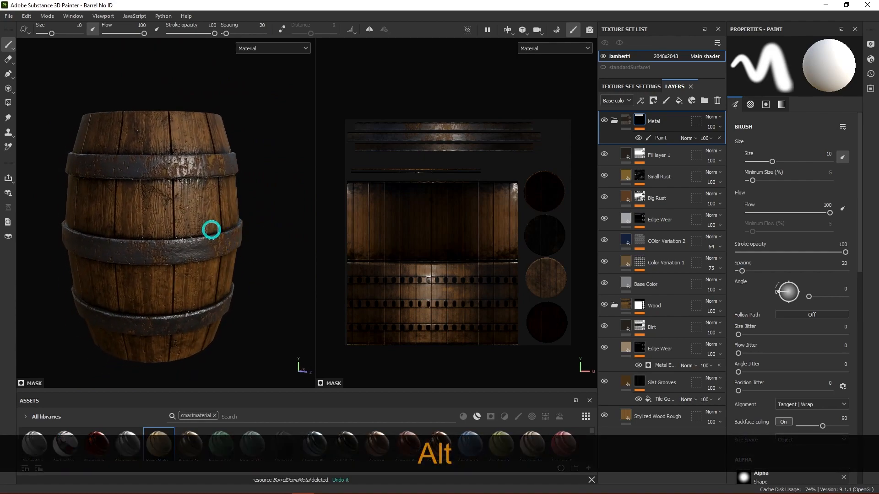
pyautogui.scroll(-1, 211, 230)
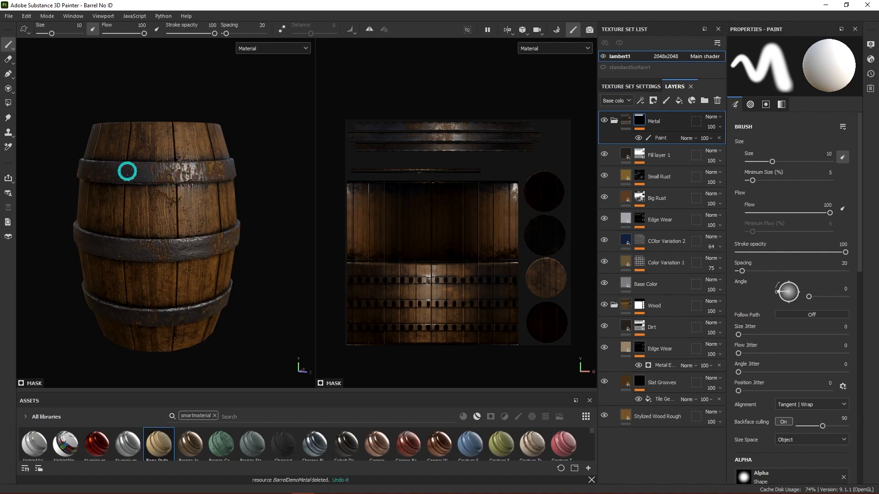
pyautogui.scroll(-1, 249, 231)
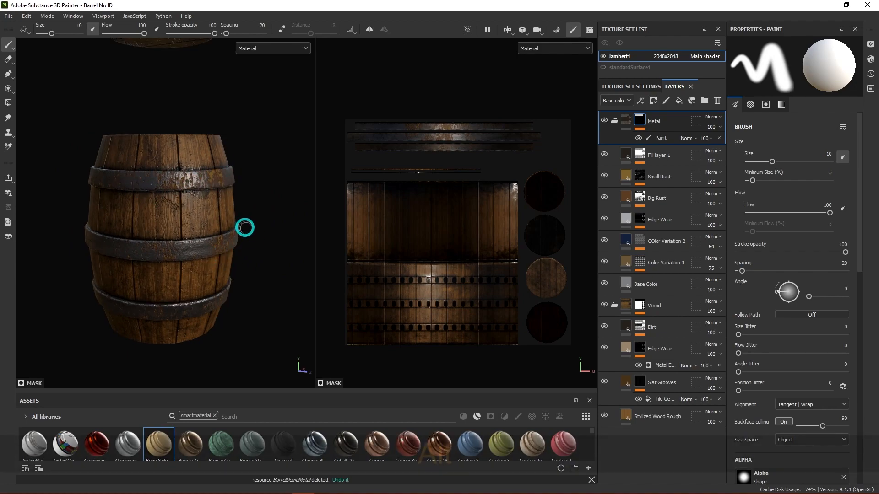
pyautogui.keyDown('alt'); pyautogui.moveTo(249, 230); pyautogui.dragTo(240, 230); pyautogui.keyUp('alt')
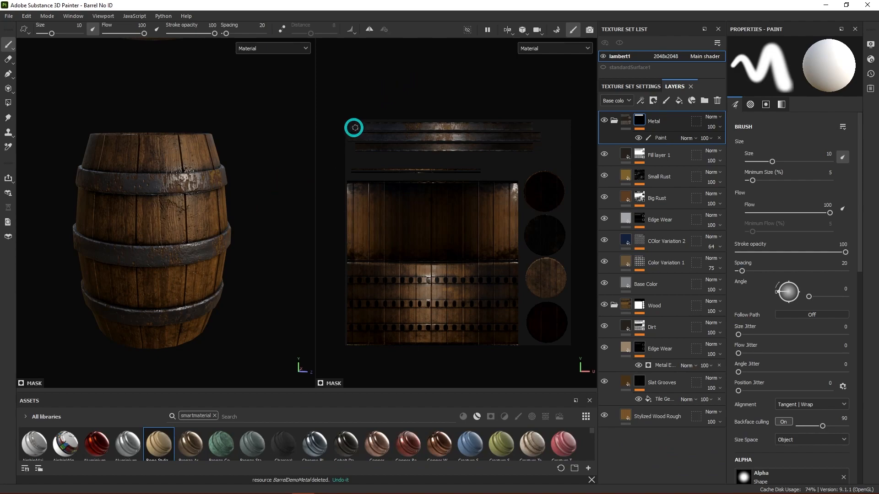
pyautogui.keyDown('alt'); pyautogui.moveTo(241, 220); pyautogui.dragTo(242, 187); pyautogui.keyUp('alt')
# - Add a new fill layer above the Metal folder
pyautogui.click(663, 121)
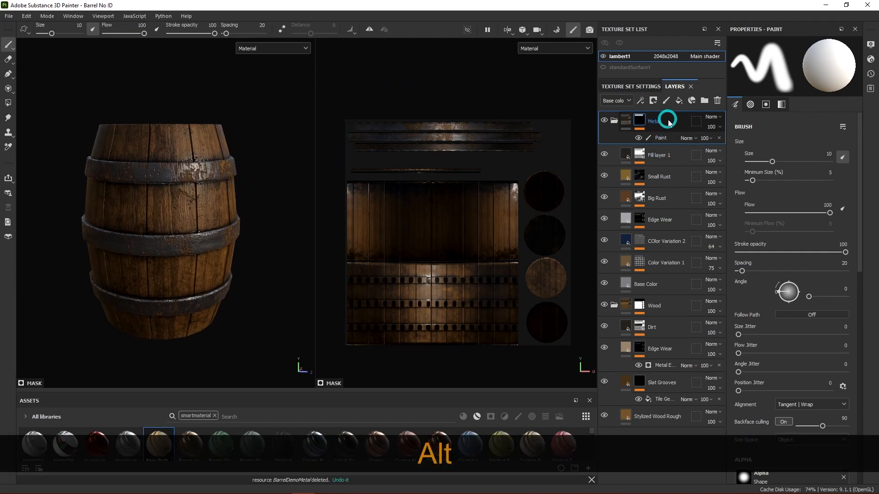
pyautogui.click(679, 101)
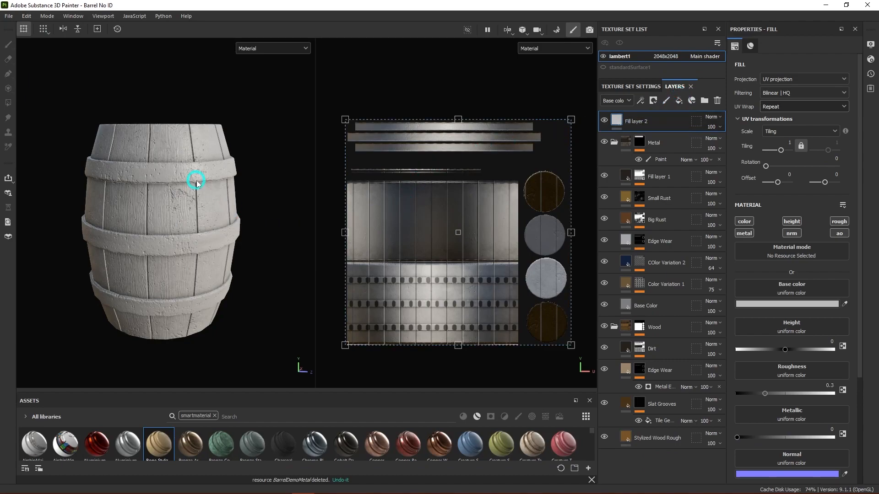
pyautogui.scroll(3, 199, 184)
pyautogui.keyDown('alt'); pyautogui.moveTo(202, 187); pyautogui.dragTo(241, 212, button='right'); pyautogui.keyUp('alt')
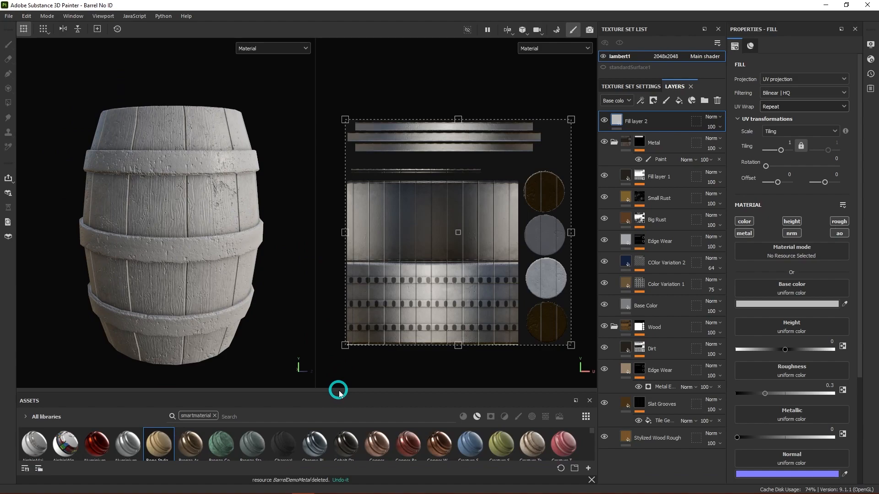
# - Enlarge the asset library and list all base materials, removing the smartmaterial search tag
pyautogui.moveTo(338, 392); pyautogui.dragTo(343, 325)
pyautogui.moveTo(346, 285); pyautogui.dragTo(346, 283)
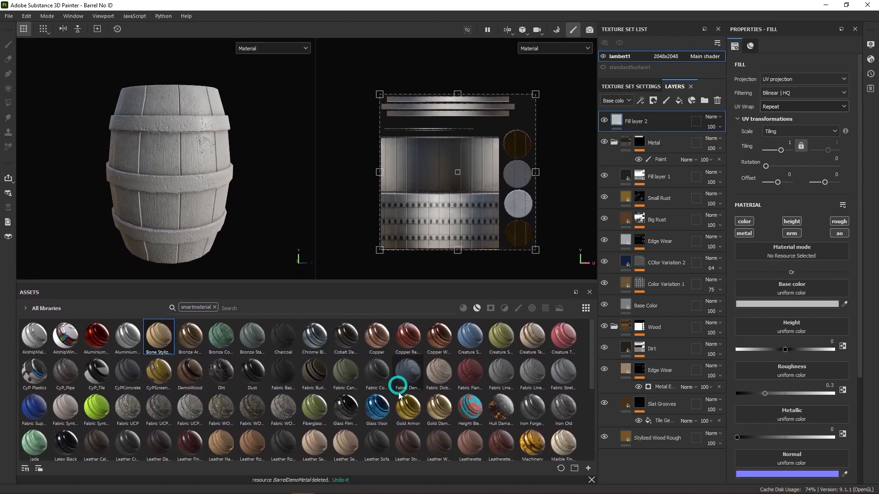
pyautogui.click(478, 309)
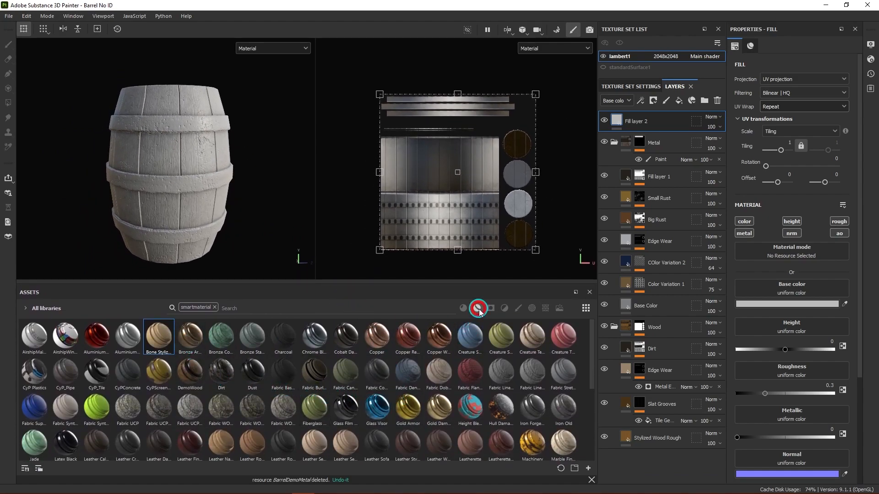
pyautogui.click(468, 307)
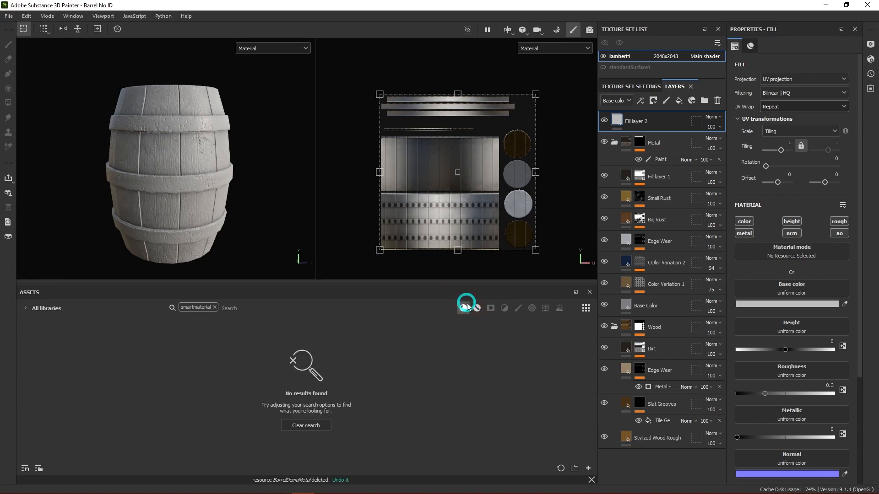
pyautogui.click(213, 307)
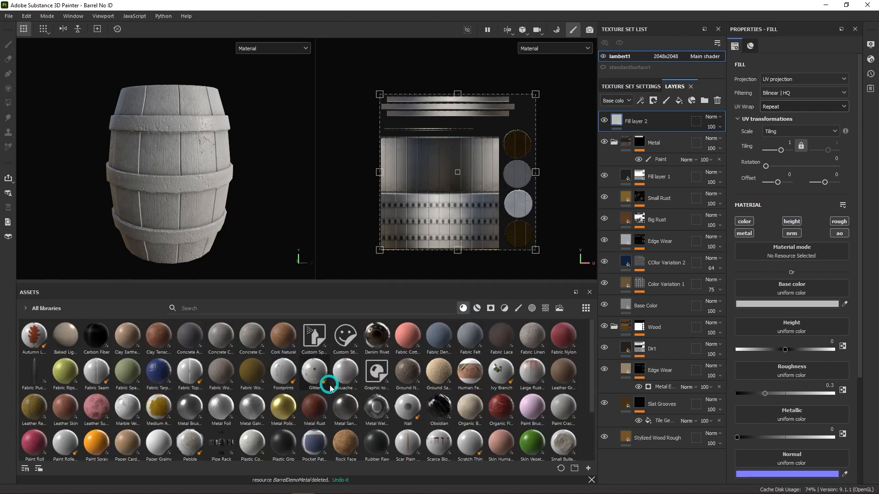
# - Assign the Metal Polished material to the new fill layer's base color, try the Bronze metal type, and set it to Custom Metal
pyautogui.moveTo(284, 415); pyautogui.dragTo(795, 287)
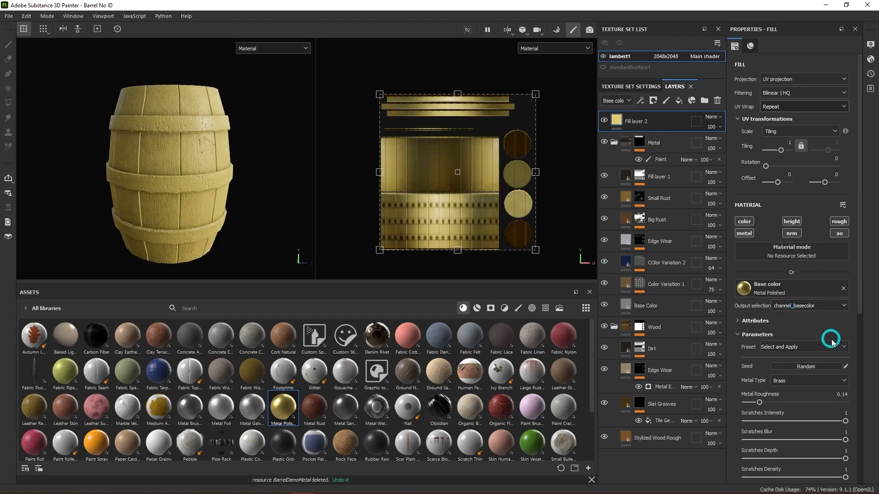
pyautogui.click(831, 383)
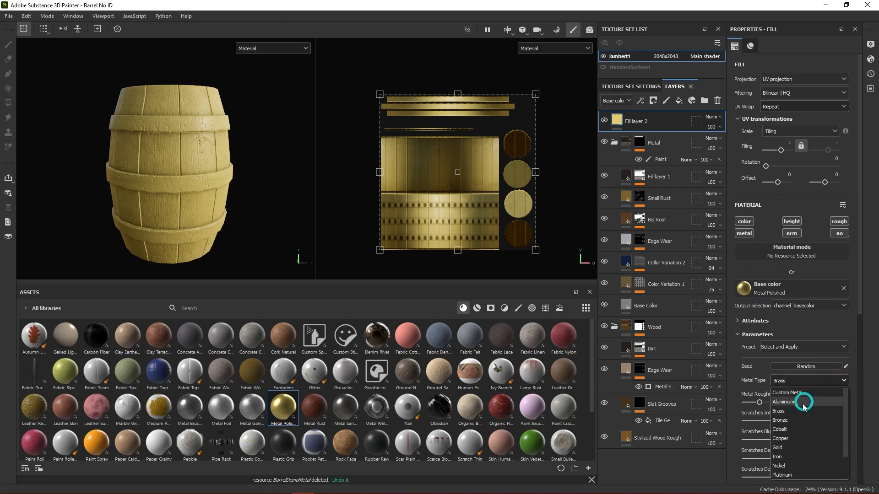
pyautogui.click(785, 420)
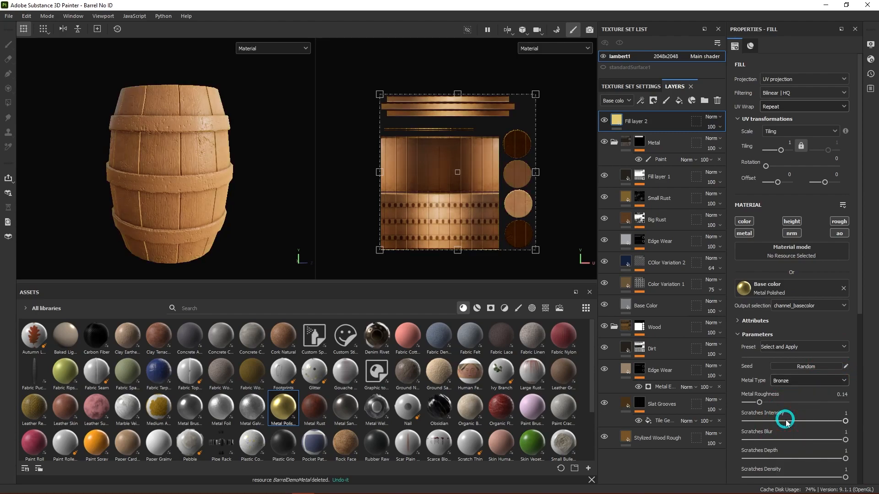
pyautogui.click(800, 385)
pyautogui.click(785, 392)
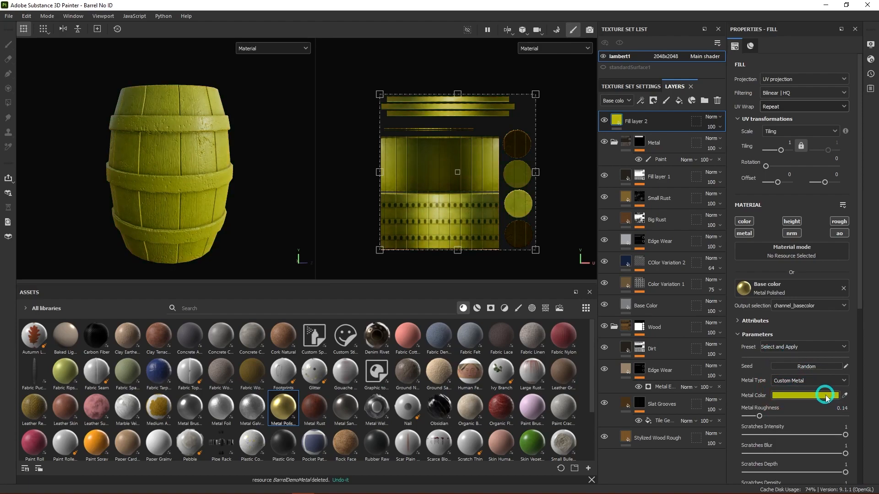
# - Sample the Base Color layer's grey as the custom metal color and darken it to the bluish grey 4D515A
pyautogui.click(844, 395)
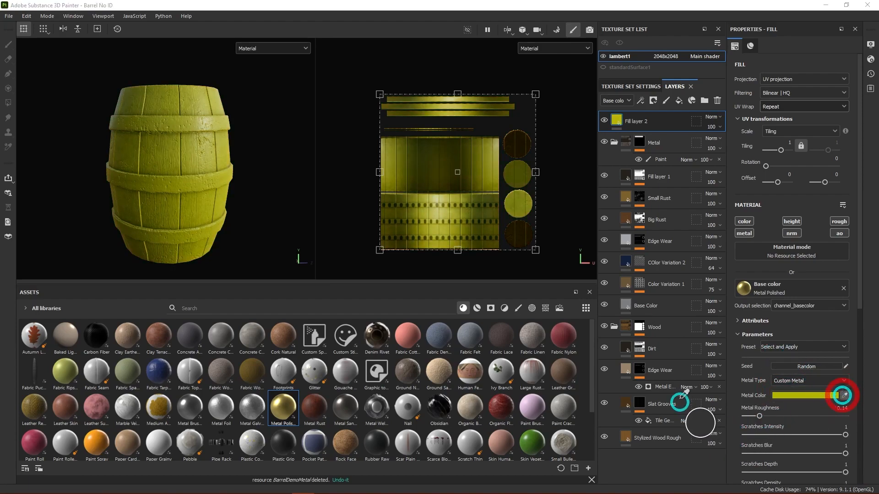
pyautogui.click(625, 305)
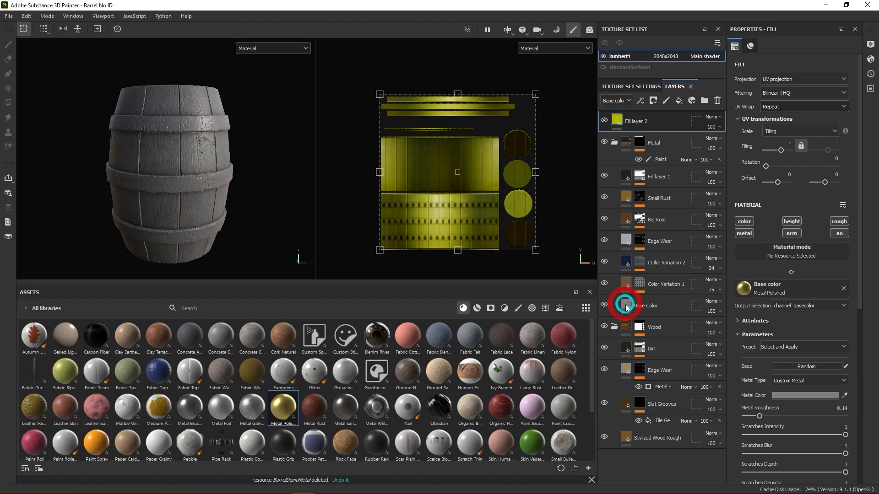
pyautogui.click(806, 394)
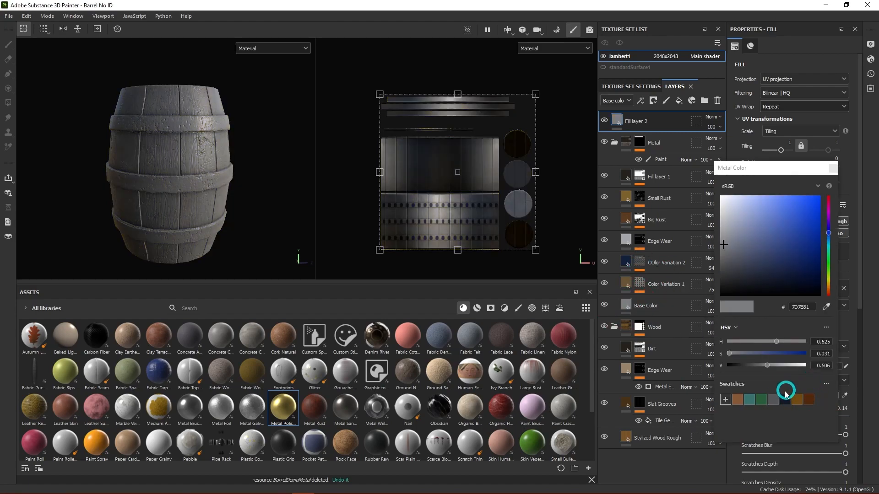
pyautogui.moveTo(767, 366)
pyautogui.mouseDown()
pyautogui.moveTo(742, 356)
pyautogui.moveTo(756, 369)
pyautogui.mouseUp()
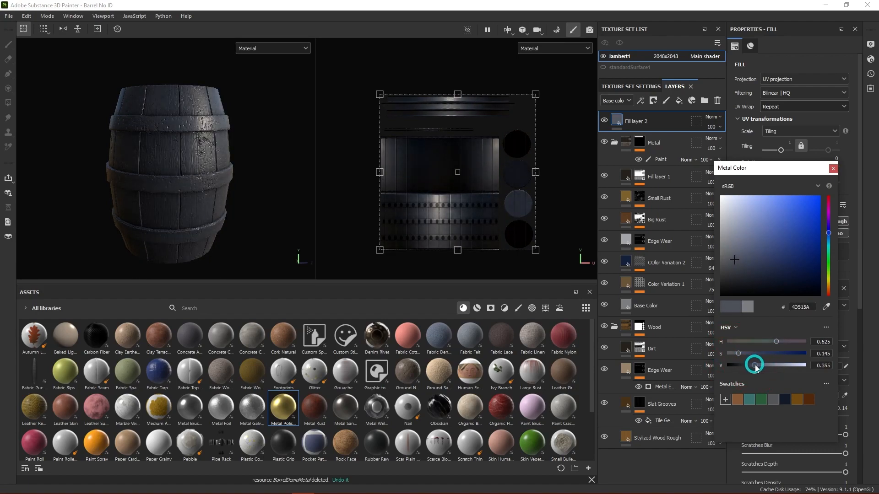
pyautogui.click(833, 170)
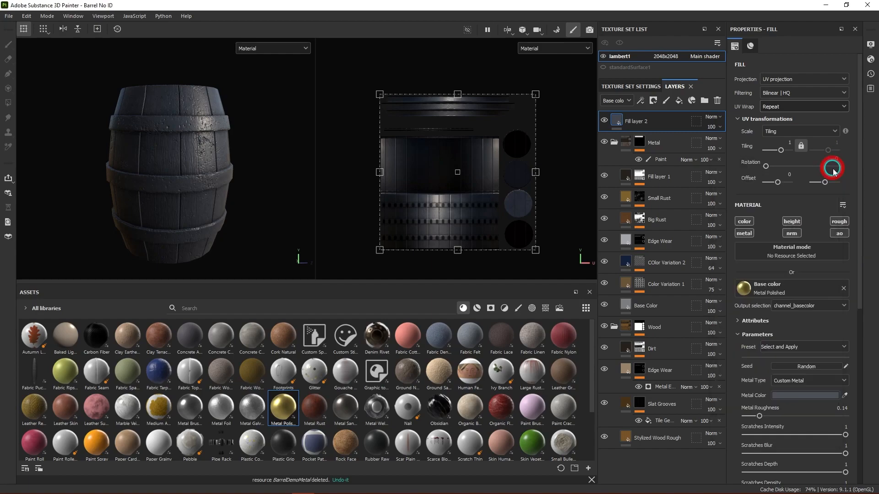
pyautogui.doubleClick(659, 199)
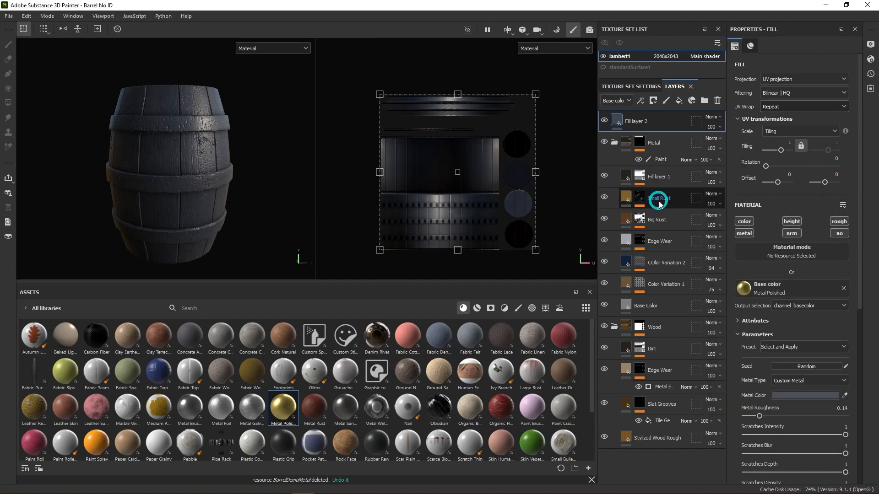
pyautogui.press('Escape')
# - Set the fill layer's metallic to 1, roughness to about 0.35 and height to 1
pyautogui.scroll(-5, 776, 394)
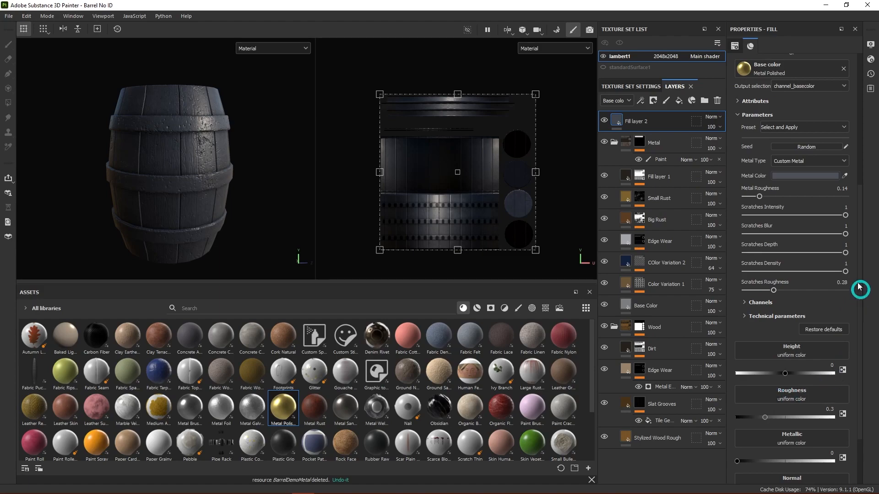
pyautogui.scroll(-1, 799, 407)
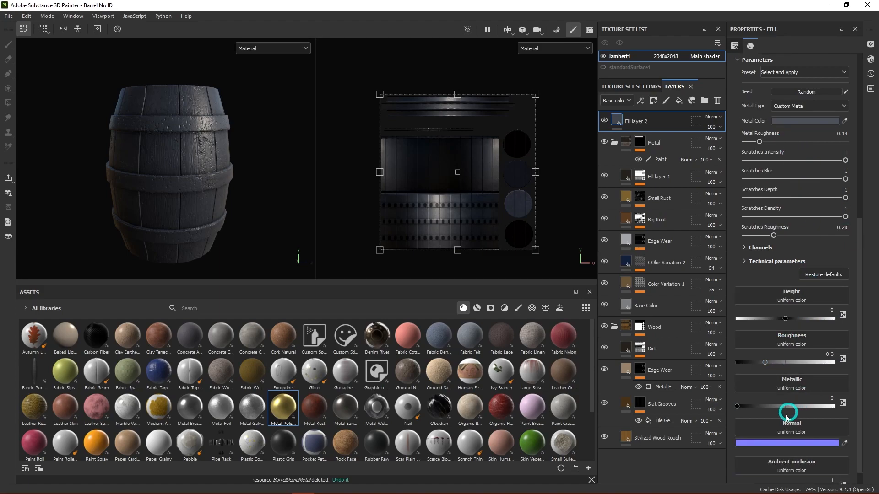
pyautogui.moveTo(737, 406); pyautogui.dragTo(846, 405)
pyautogui.click(763, 364)
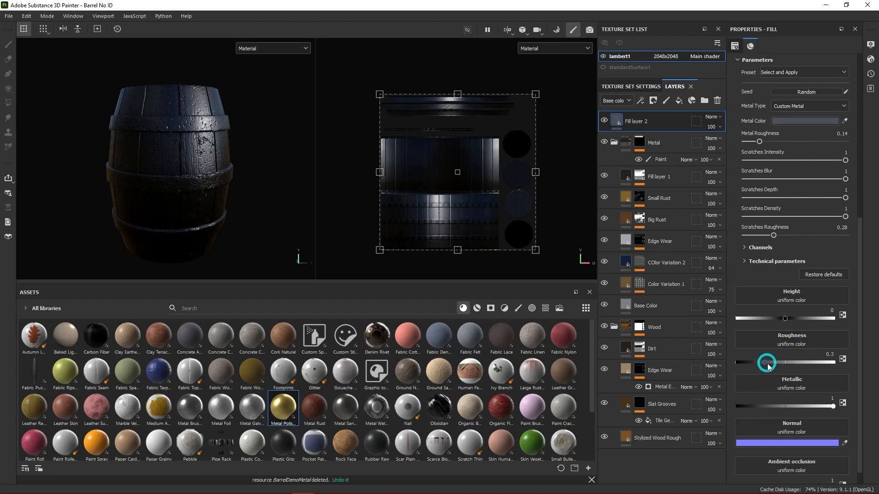
pyautogui.moveTo(768, 364); pyautogui.dragTo(771, 364)
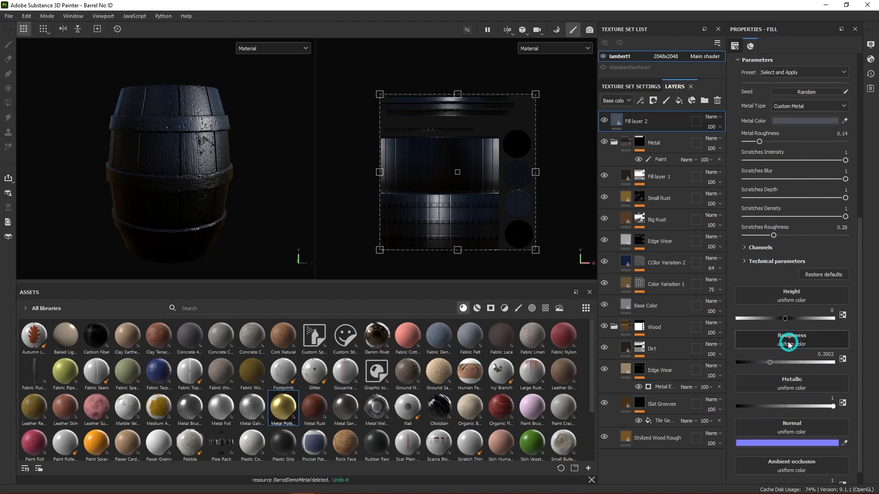
pyautogui.moveTo(785, 317); pyautogui.dragTo(794, 320)
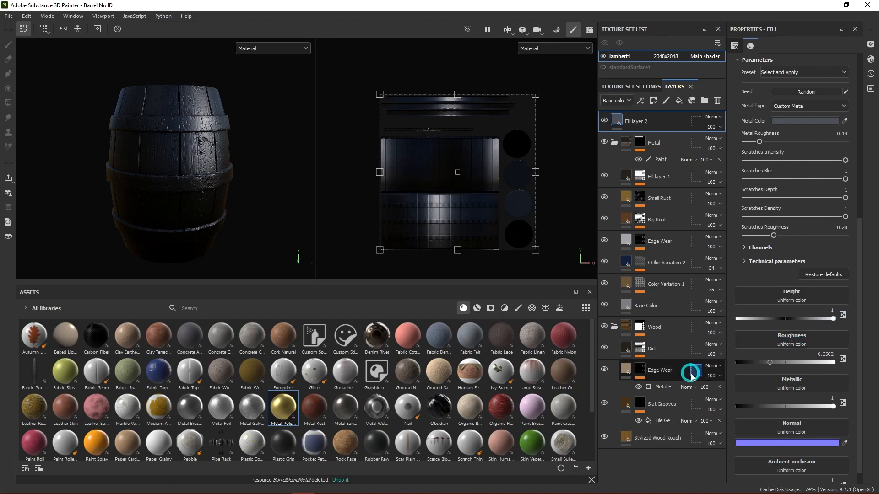
# - Add a black mask to Fill layer 2 and a paint effect on that mask
pyautogui.rightClick(640, 123)
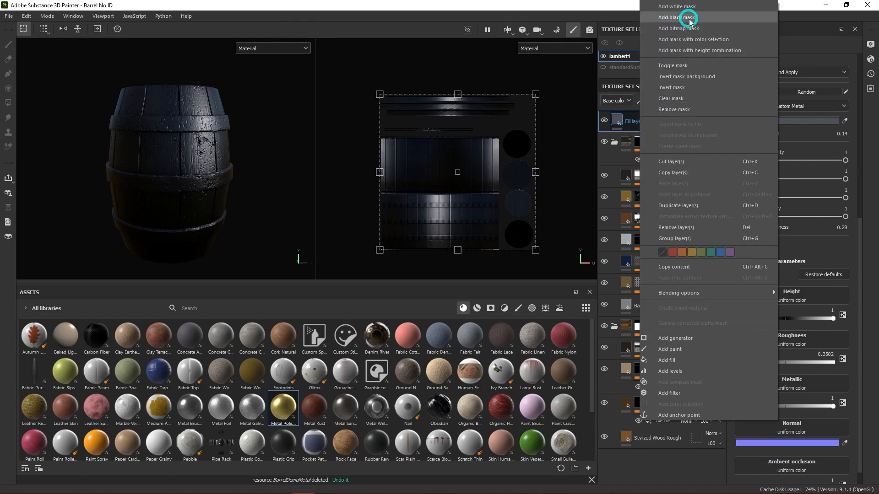
pyautogui.click(677, 17)
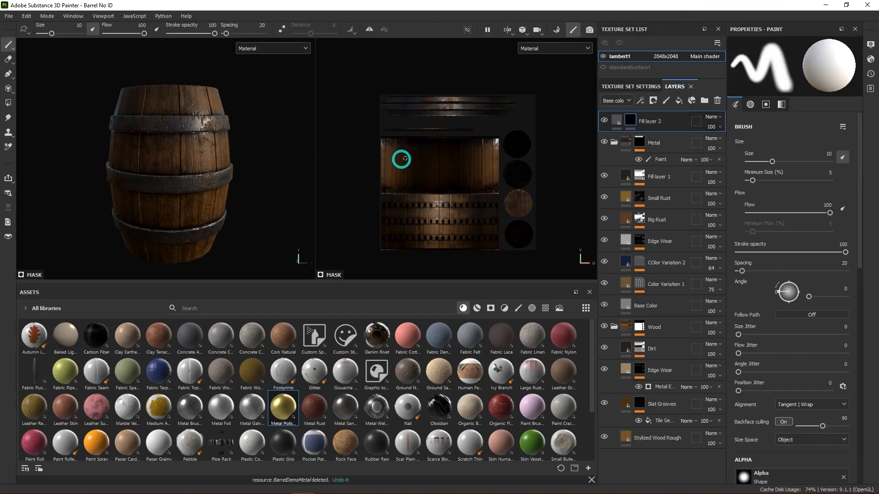
pyautogui.rightClick(637, 119)
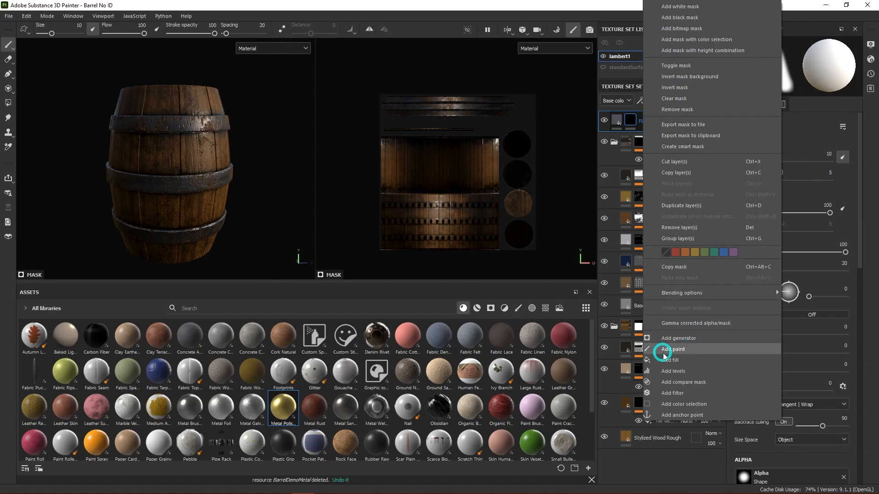
pyautogui.click(679, 349)
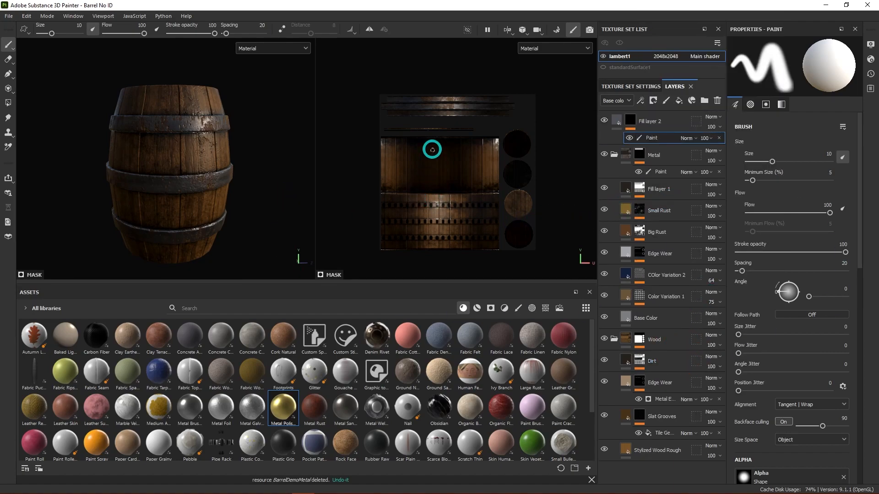
# - Shrink the asset library to enlarge the viewports and bring the metal band strips into view in the UV layout
pyautogui.scroll(3, 432, 158)
pyautogui.press('alt')
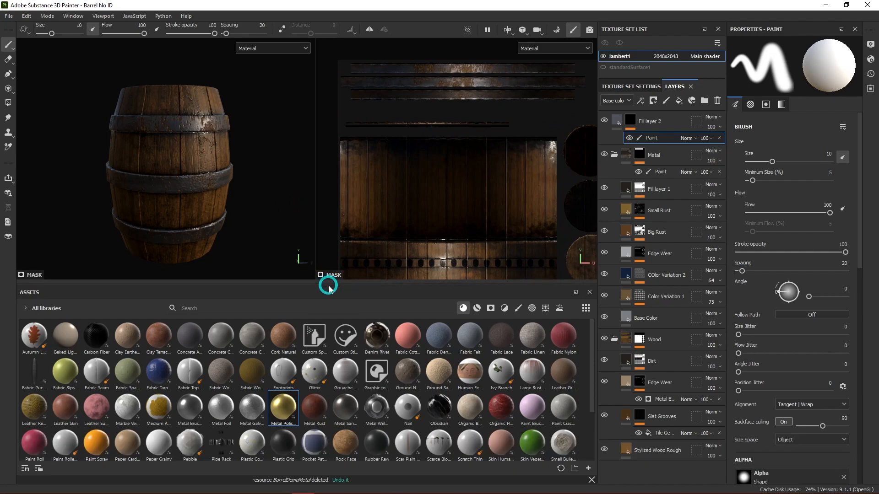
pyautogui.moveTo(328, 283); pyautogui.dragTo(333, 441)
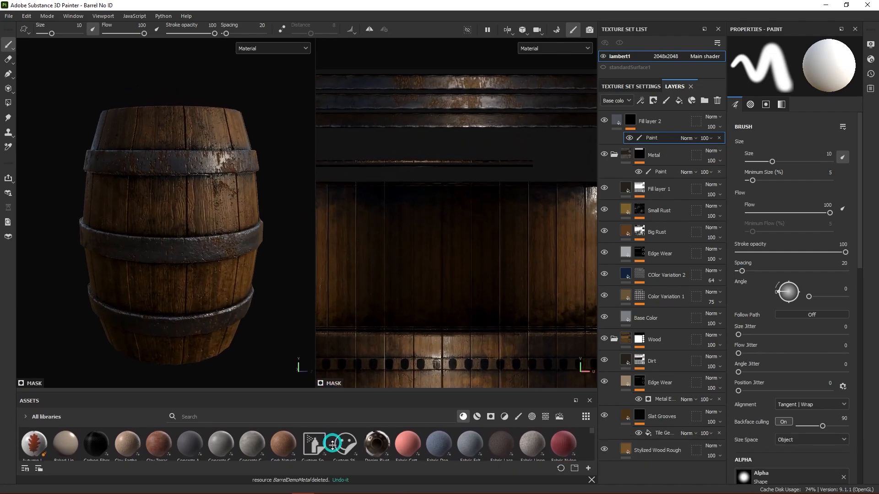
pyautogui.keyDown('alt'); pyautogui.moveTo(408, 143); pyautogui.dragTo(455, 213, button='middle'); pyautogui.keyUp('alt')
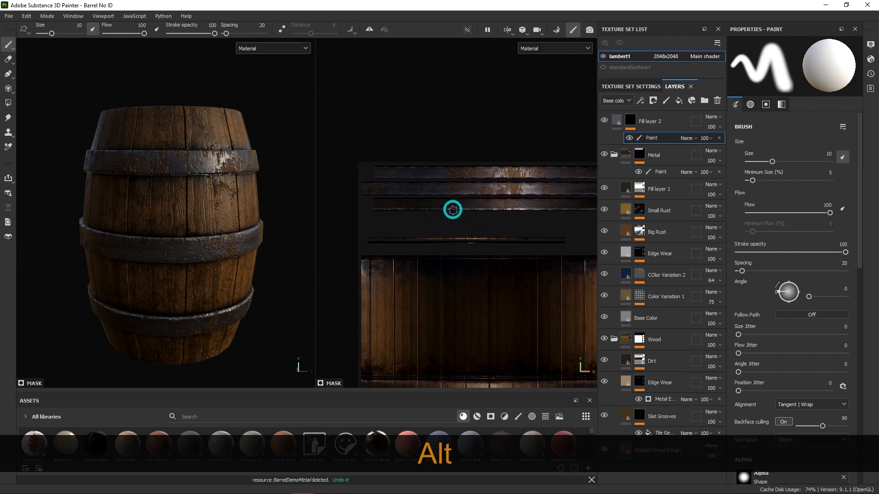
pyautogui.scroll(5, 293, 170)
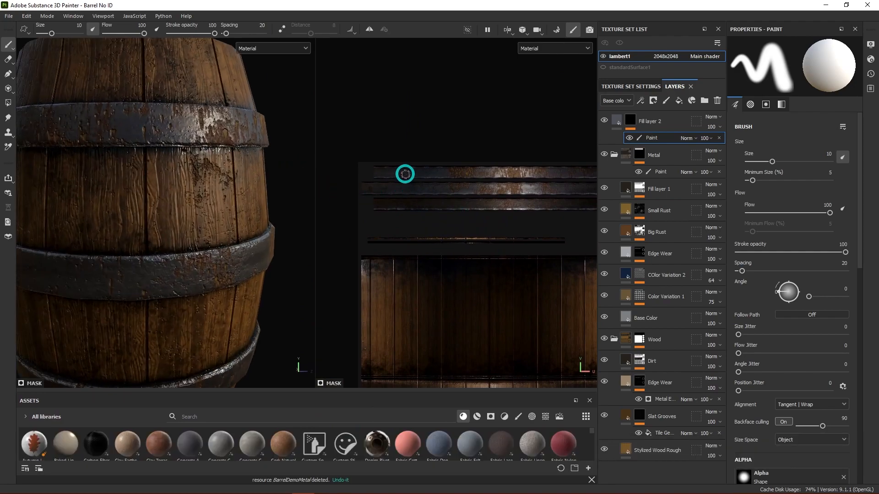
# - Try a size 10 soft brush dab as a rivet on the barrel's upper metal band and undo it
pyautogui.keyDown('alt'); pyautogui.moveTo(215, 242); pyautogui.dragTo(242, 229); pyautogui.keyUp('alt')
pyautogui.keyDown('shift'); pyautogui.moveTo(242, 229); pyautogui.dragTo(192, 227, button='right'); pyautogui.keyUp('shift')
pyautogui.keyDown('alt'); pyautogui.moveTo(160, 251); pyautogui.dragTo(168, 192); pyautogui.keyUp('alt')
pyautogui.keyDown('alt'); pyautogui.moveTo(169, 193); pyautogui.dragTo(156, 239, button='right'); pyautogui.keyUp('alt')
pyautogui.keyDown('alt'); pyautogui.moveTo(156, 240); pyautogui.dragTo(173, 227); pyautogui.keyUp('alt')
pyautogui.press('shift')
pyautogui.moveTo(182, 227)
pyautogui.keyDown('shift'); pyautogui.mouseDown(button='right')
pyautogui.moveTo(165, 235)
pyautogui.moveTo(210, 226)
pyautogui.moveTo(186, 225)
pyautogui.moveTo(201, 228)
pyautogui.mouseUp(button='right'); pyautogui.keyUp('shift')
pyautogui.press('alt')
pyautogui.keyDown('alt'); pyautogui.moveTo(294, 234); pyautogui.dragTo(261, 233, button='right'); pyautogui.keyUp('alt')
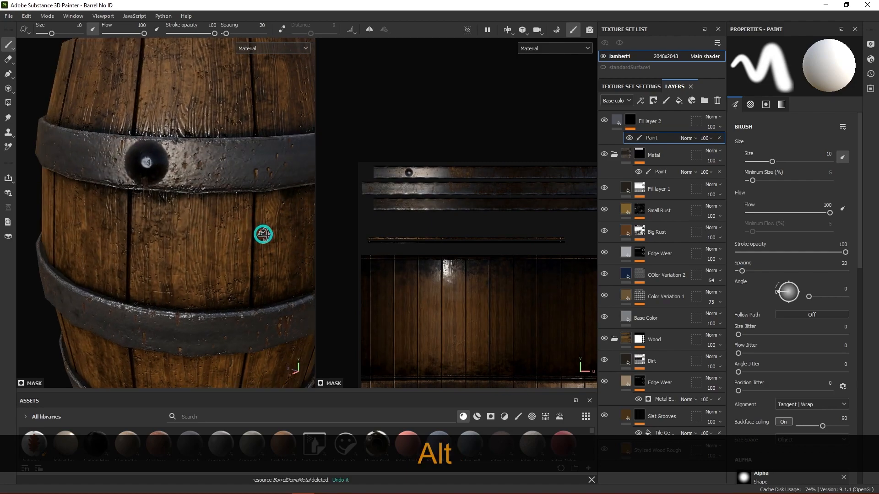
pyautogui.hotkey('ctrl', 'z')
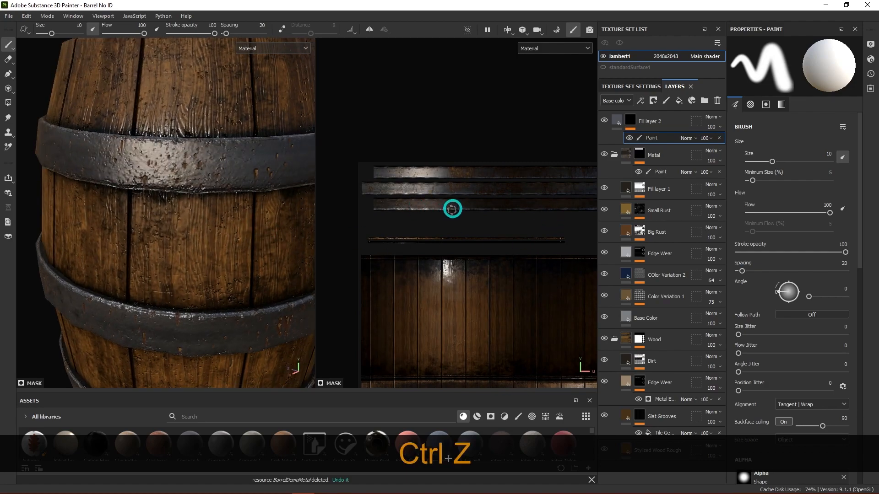
# - Set the mask brush to size 5.88 with 0.59 hardness and stamp a round rivet on the uppermost band strip in the UV layout
pyautogui.scroll(-4, 843, 302)
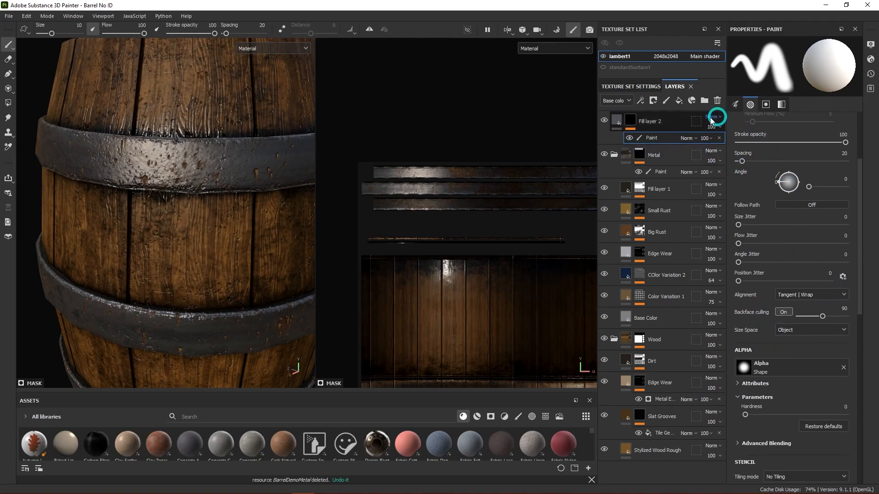
pyautogui.scroll(-3, 806, 211)
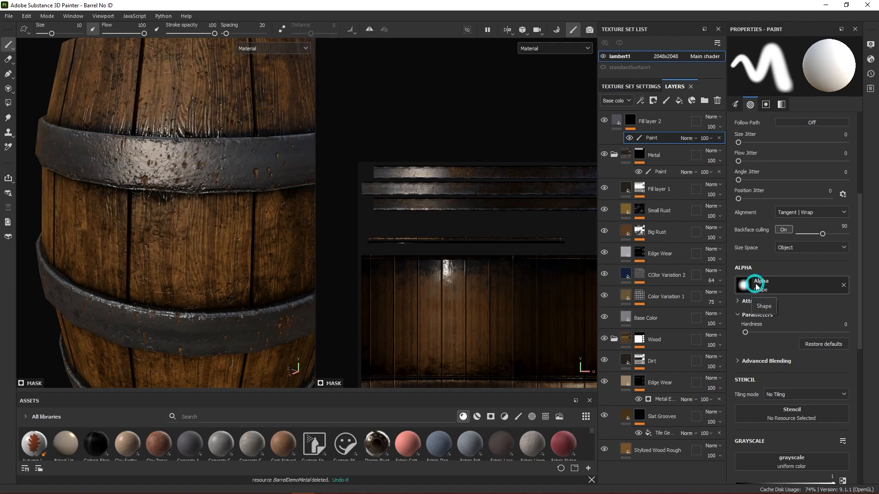
pyautogui.moveTo(745, 332); pyautogui.dragTo(811, 335)
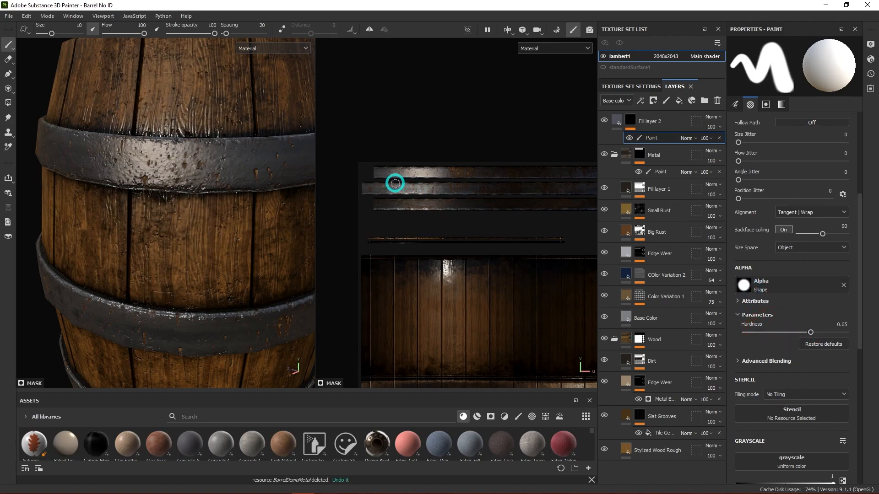
pyautogui.moveTo(422, 176)
pyautogui.keyDown('ctrl'); pyautogui.mouseDown(button='right')
pyautogui.moveTo(522, 180)
pyautogui.moveTo(435, 187)
pyautogui.moveTo(428, 130)
pyautogui.moveTo(418, 255)
pyautogui.moveTo(434, 177)
pyautogui.moveTo(421, 186)
pyautogui.moveTo(417, 273)
pyautogui.moveTo(414, 186)
pyautogui.moveTo(412, 256)
pyautogui.moveTo(416, 196)
pyautogui.moveTo(415, 213)
pyautogui.mouseUp(button='right'); pyautogui.keyUp('ctrl')
pyautogui.scroll(5, 422, 175)
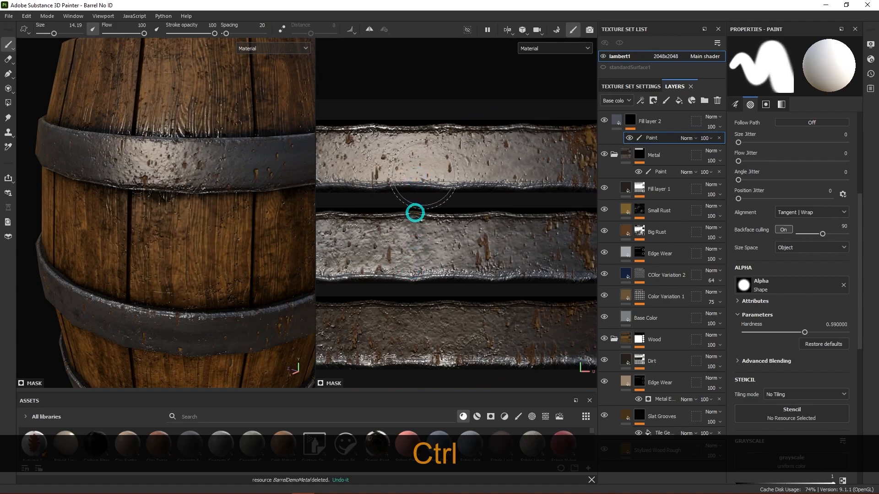
pyautogui.keyDown('ctrl'); pyautogui.moveTo(421, 155); pyautogui.dragTo(392, 157, button='right'); pyautogui.keyUp('ctrl')
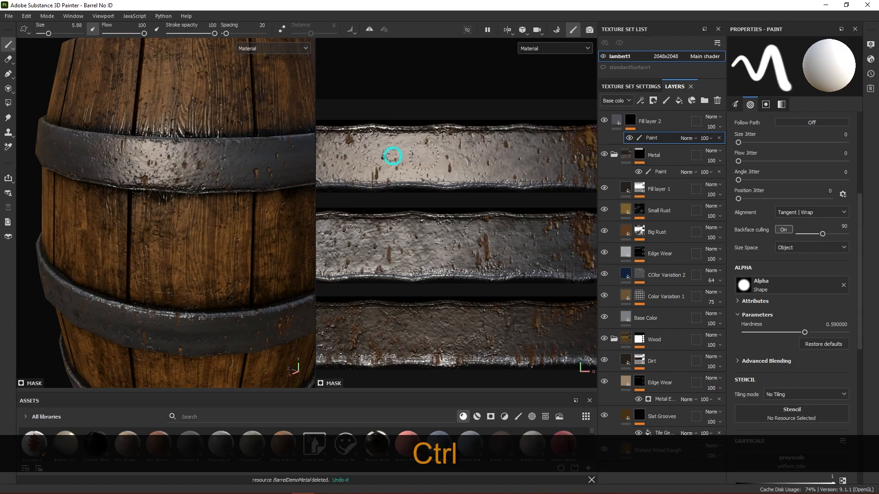
pyautogui.click(425, 158)
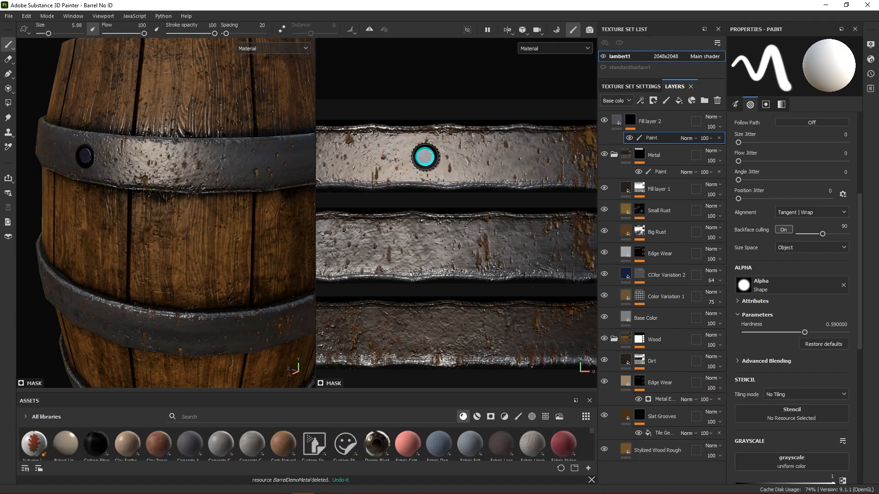
pyautogui.keyDown('alt'); pyautogui.moveTo(225, 263); pyautogui.dragTo(210, 237); pyautogui.keyUp('alt')
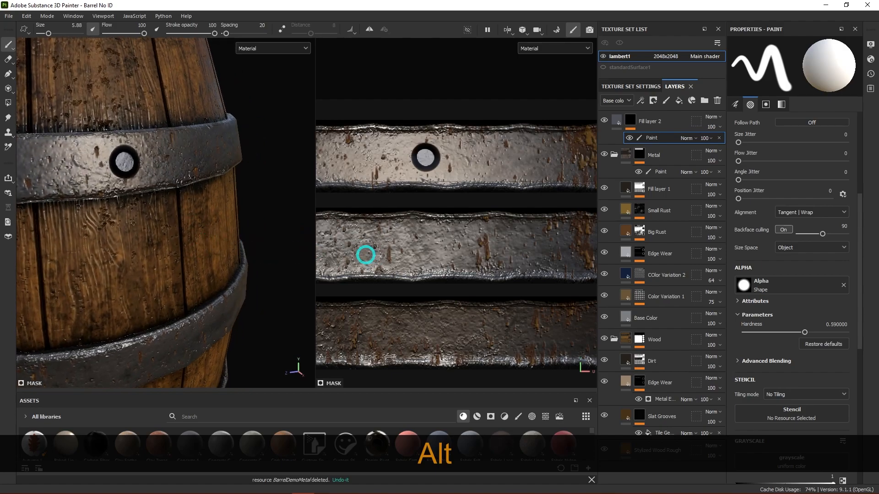
# - Set the metal type of Fill layer 2's base color to Copper and check the rivet on the barrel
pyautogui.click(619, 121)
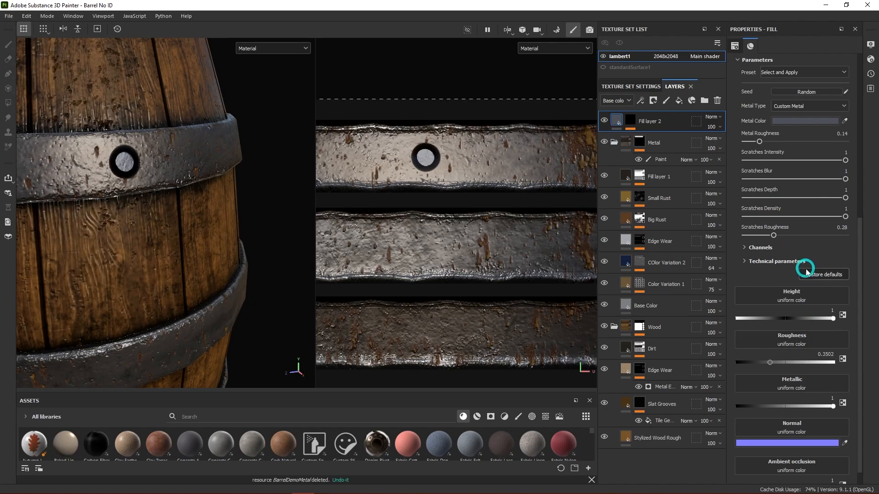
pyautogui.scroll(1, 806, 270)
pyautogui.click(808, 134)
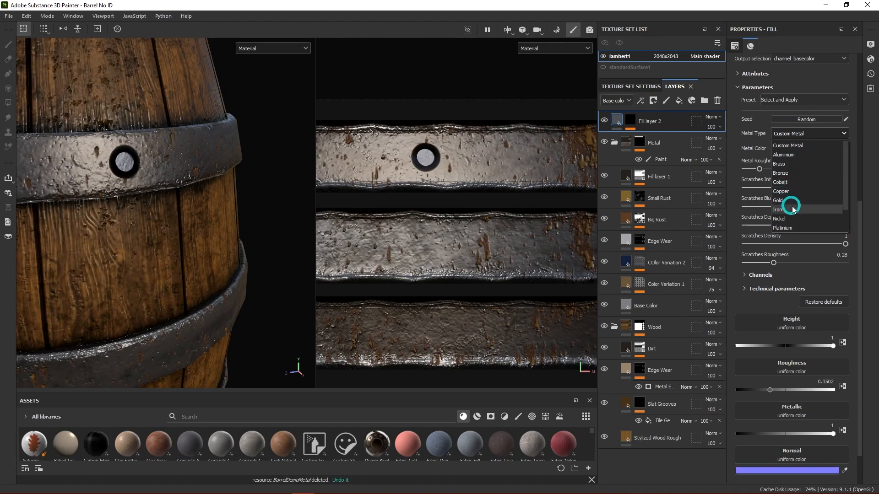
pyautogui.click(786, 192)
pyautogui.keyDown('alt'); pyautogui.moveTo(261, 237); pyautogui.dragTo(271, 218); pyautogui.keyUp('alt')
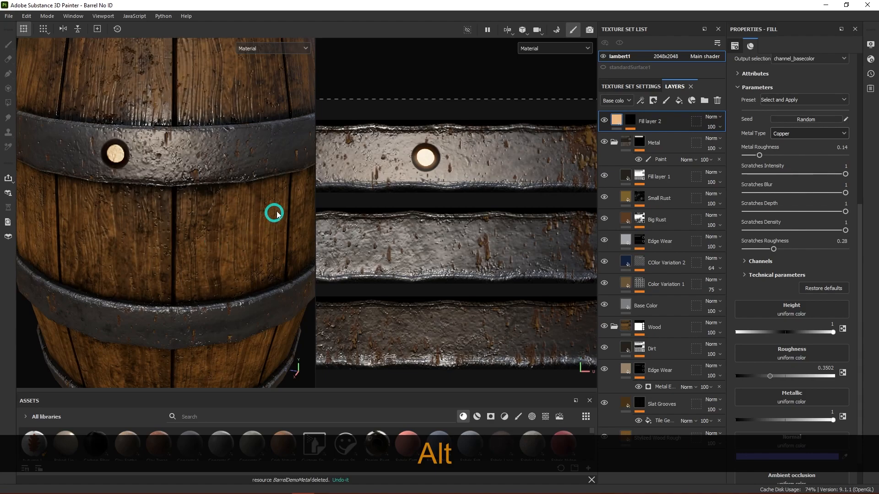
# - Undo the rivet stamp and set the metal type of Fill layer 2's base color to Copper
pyautogui.keyDown('alt'); pyautogui.scroll(-2, 275, 202); pyautogui.keyUp('alt')
pyautogui.keyDown('alt'); pyautogui.moveTo(287, 165); pyautogui.dragTo(268, 187, button='middle'); pyautogui.keyUp('alt')
pyautogui.hotkey('ctrl', 'z')
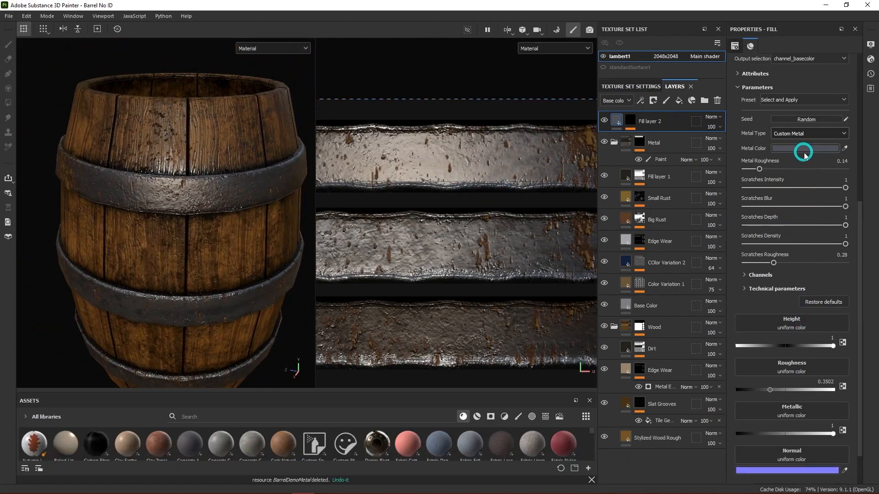
pyautogui.click(812, 140)
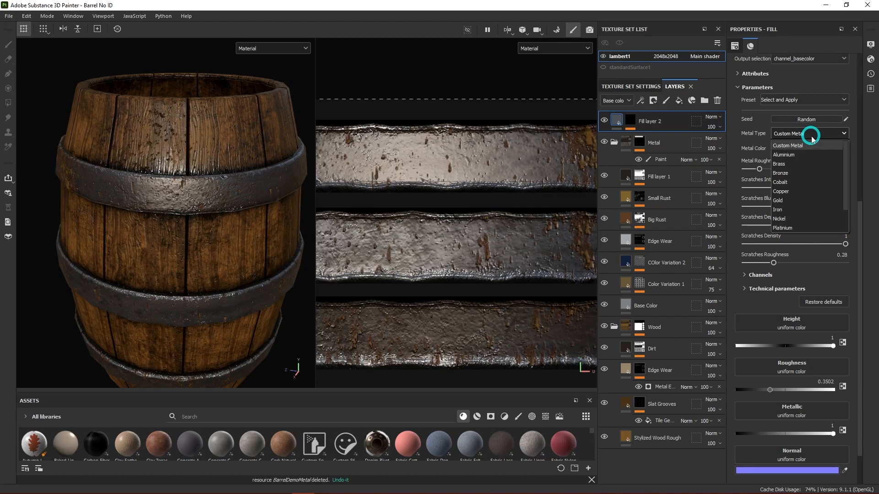
pyautogui.click(793, 191)
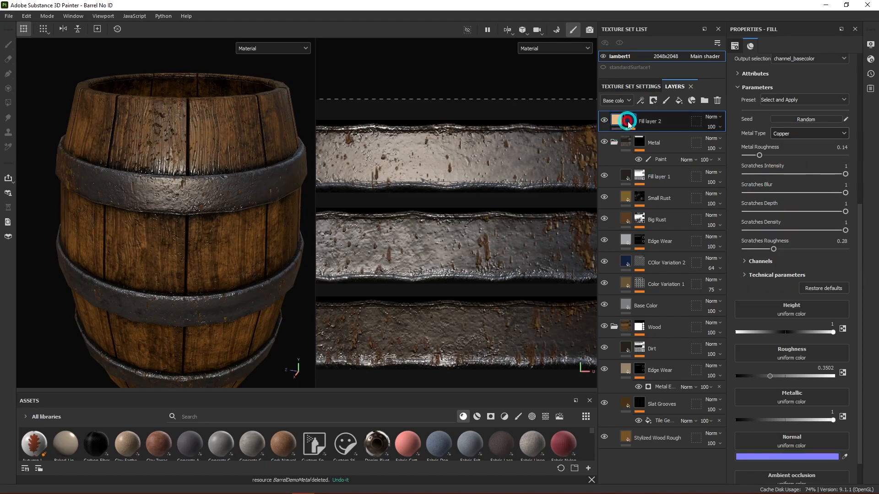
# - Add a Paint effect to Fill layer 2's mask, stamp a test rivet on the uppermost band strip and undo the stamp
pyautogui.rightClick(629, 122)
pyautogui.click(661, 142)
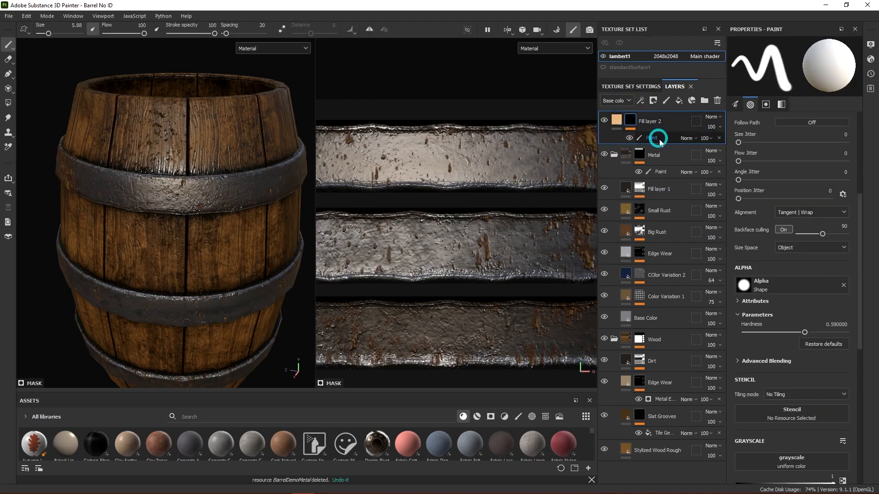
pyautogui.click(435, 158)
pyautogui.moveTo(257, 270)
pyautogui.keyDown('alt'); pyautogui.mouseDown()
pyautogui.moveTo(220, 236)
pyautogui.moveTo(257, 238)
pyautogui.moveTo(194, 245)
pyautogui.mouseUp(); pyautogui.keyUp('alt')
pyautogui.hotkey('ctrl', 'z')
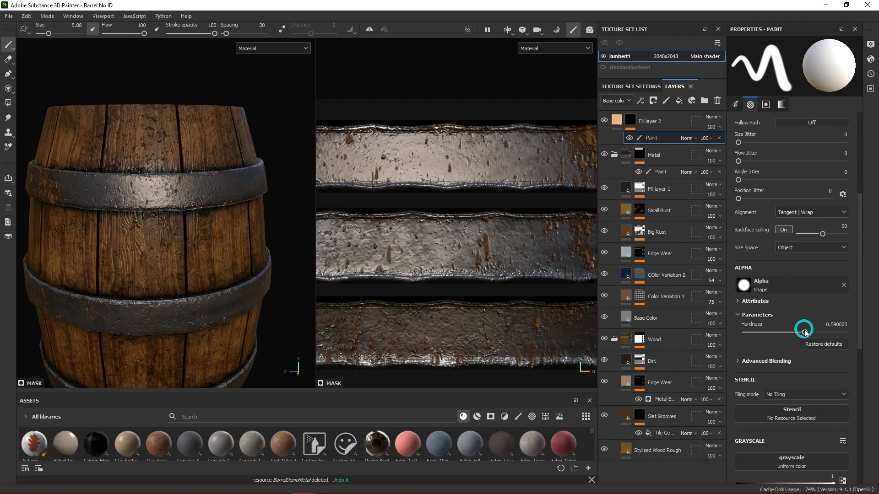
# - Try a rivet stamp with 0.82 hardness on the uppermost band strip, undo it and lower the hardness to 0.21
pyautogui.moveTo(811, 333); pyautogui.dragTo(828, 332)
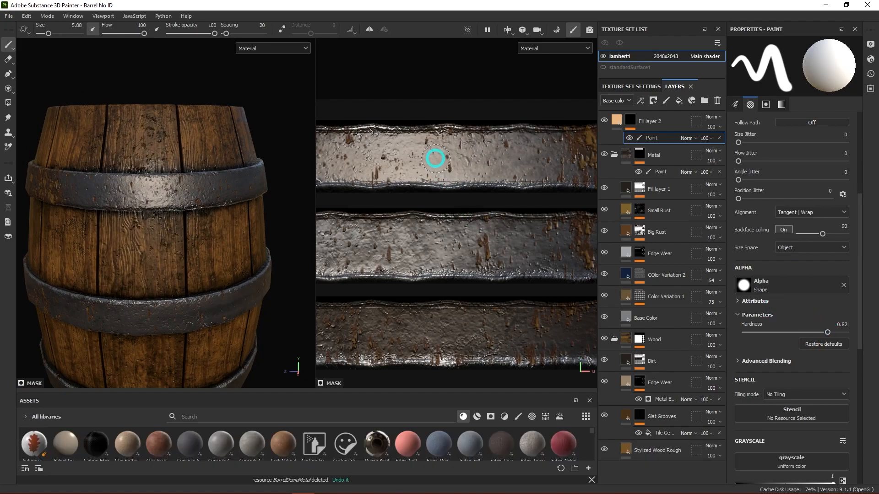
pyautogui.click(436, 158)
pyautogui.keyDown('alt'); pyautogui.moveTo(284, 255); pyautogui.dragTo(230, 251); pyautogui.keyUp('alt')
pyautogui.hotkey('ctrl', 'z')
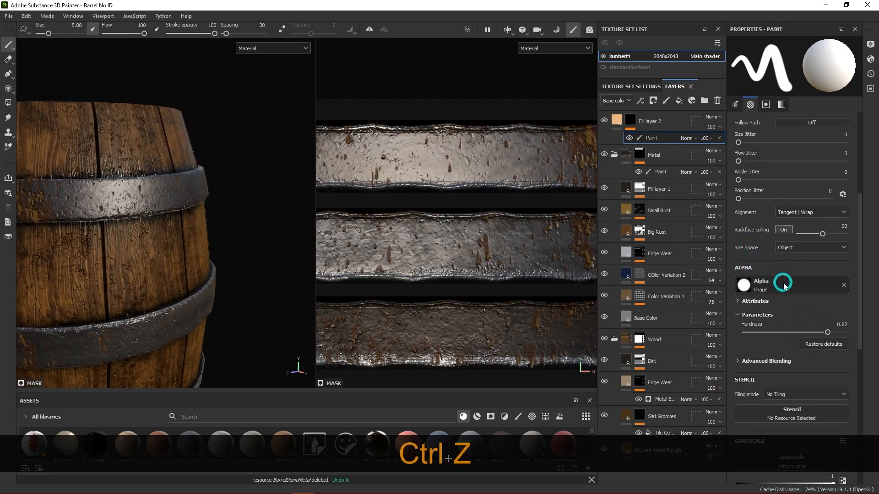
pyautogui.moveTo(827, 334); pyautogui.dragTo(767, 334)
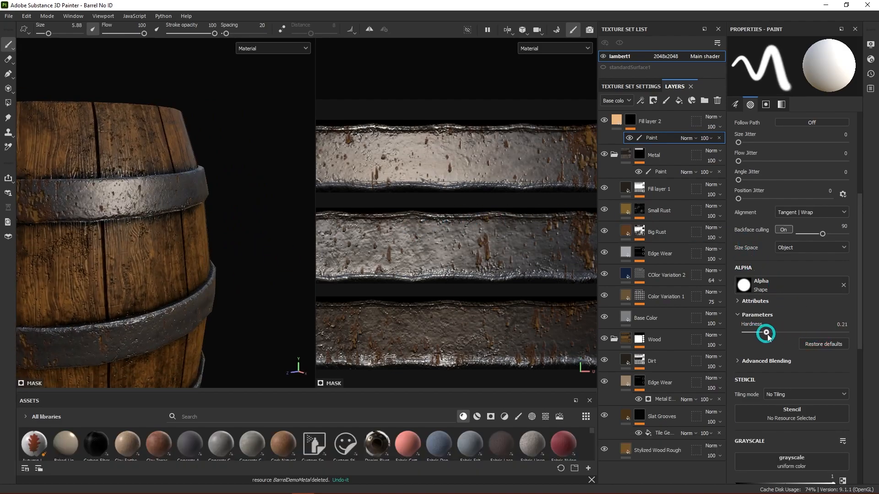
# - Search the brush alphas for "alpha sphe" and widen the search to "alpha"
pyautogui.click(768, 287)
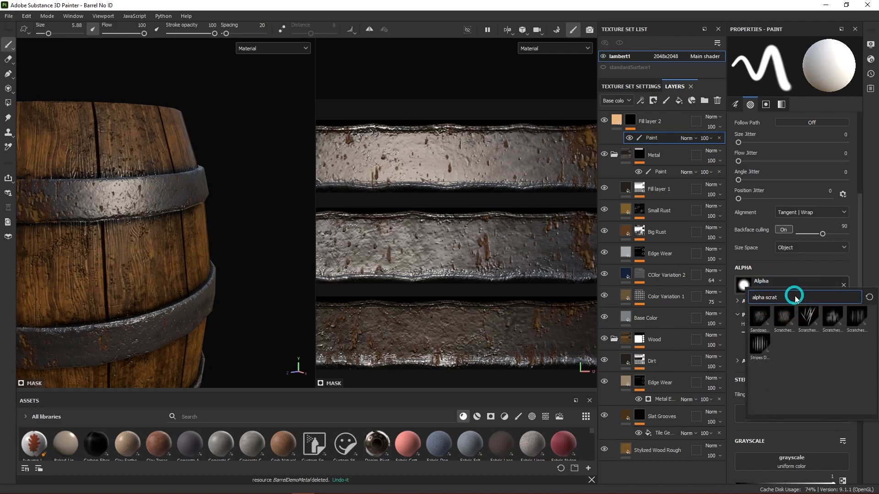
pyautogui.press('BackSpace')
pyautogui.press('BackSpace')
pyautogui.press('BackSpace')
pyautogui.press('BackSpace')
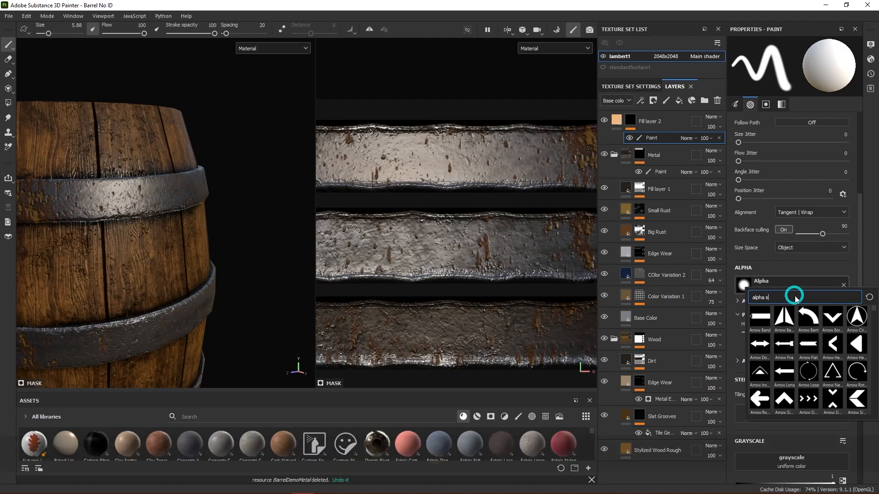
pyautogui.write('phe')
pyautogui.press('BackSpace')
pyautogui.press('BackSpace')
pyautogui.press('BackSpace')
pyautogui.press('BackSpace')
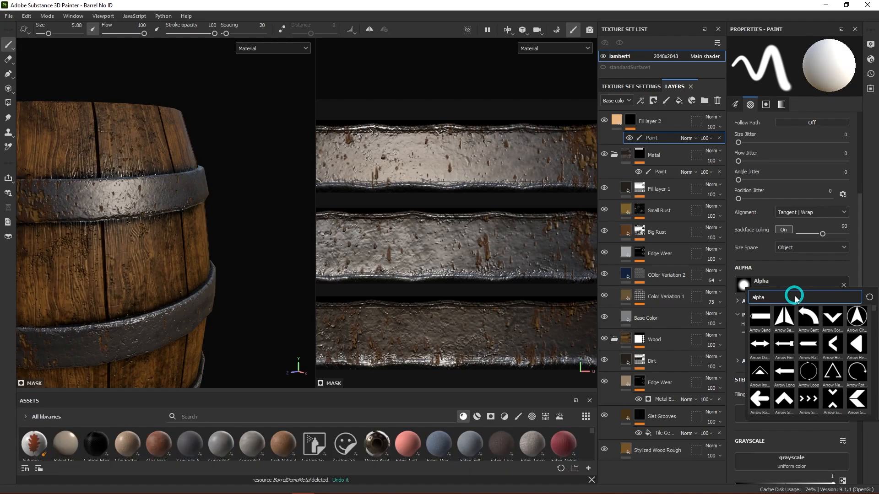
# - Find a dome-like alpha among the shapes and replace the brush alpha with Shape Paraboloid
pyautogui.scroll(-5, 812, 348)
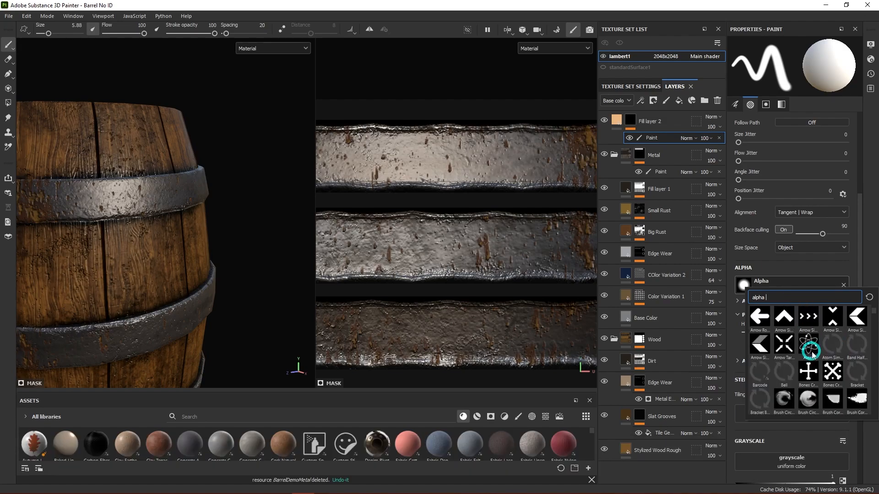
pyautogui.scroll(-5, 796, 330)
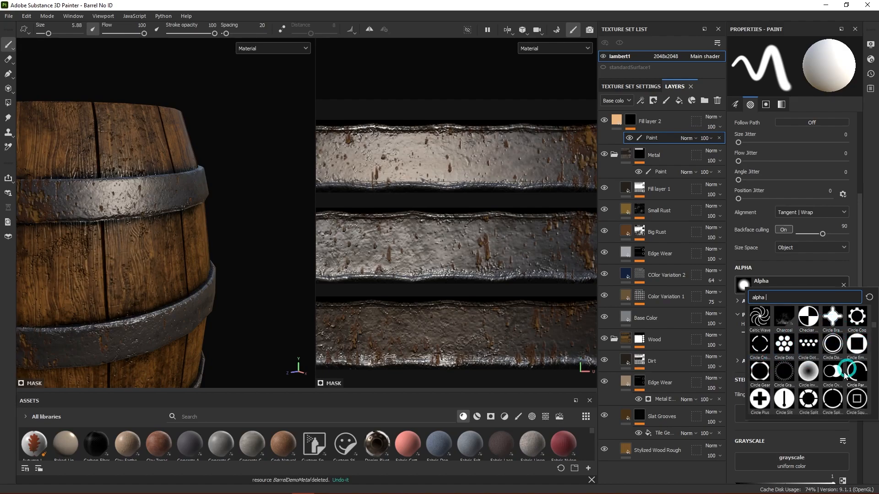
pyautogui.scroll(-3, 826, 378)
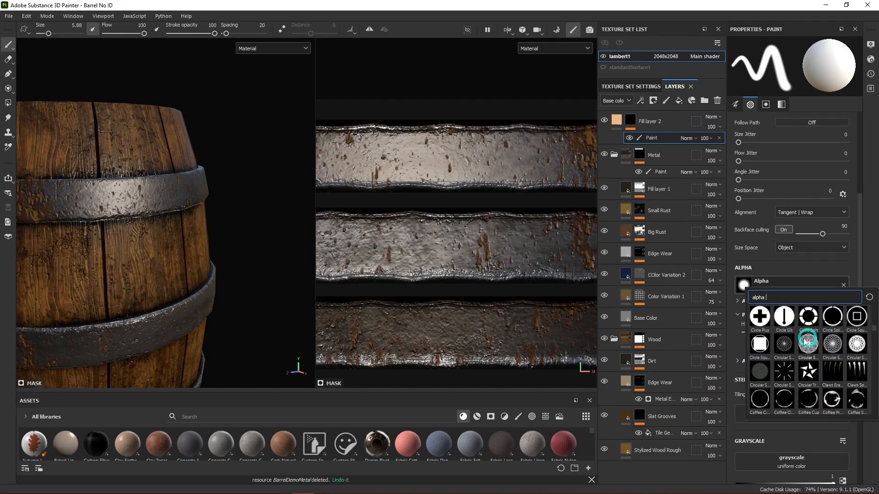
pyautogui.scroll(3, 798, 357)
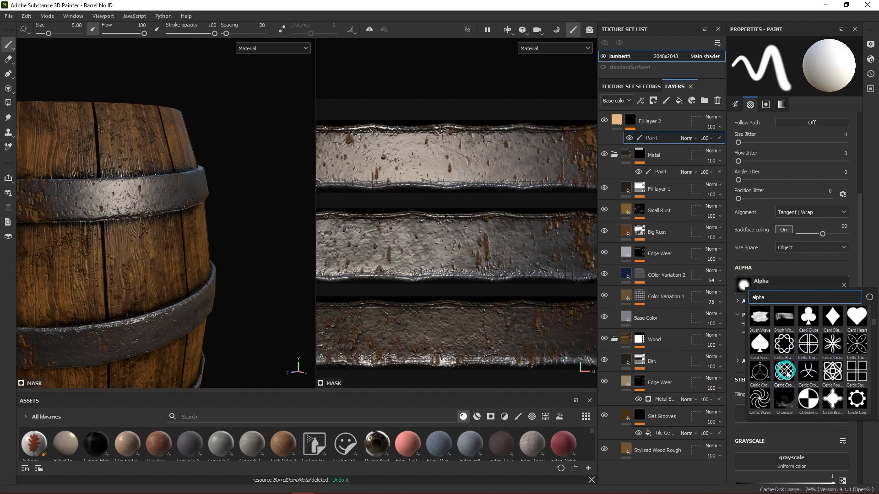
pyautogui.scroll(3, 821, 370)
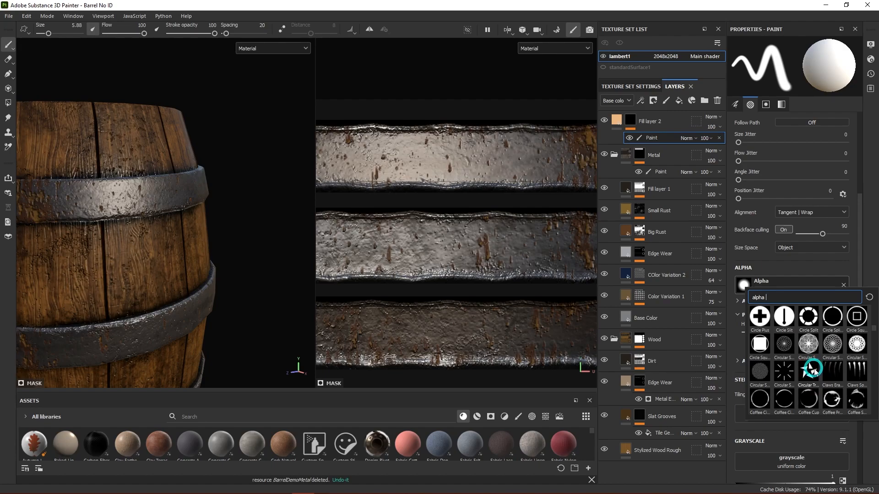
pyautogui.scroll(-3, 815, 369)
pyautogui.scroll(-3, 815, 357)
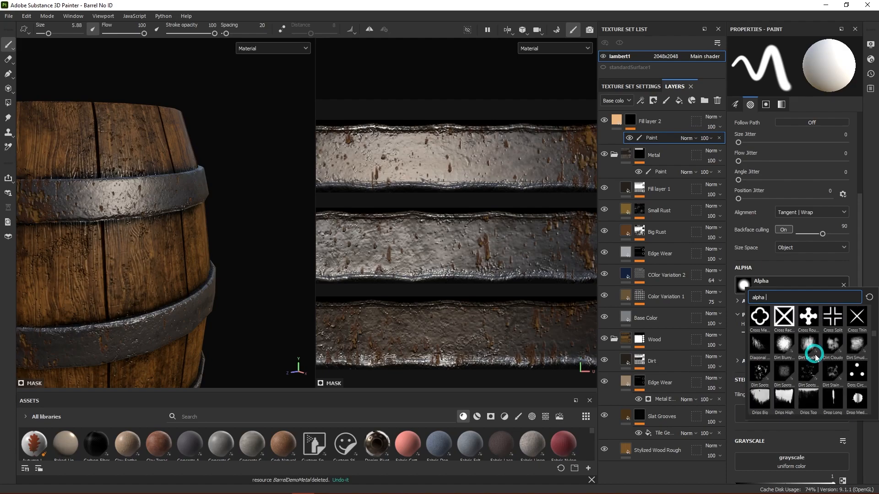
pyautogui.scroll(-12, 815, 356)
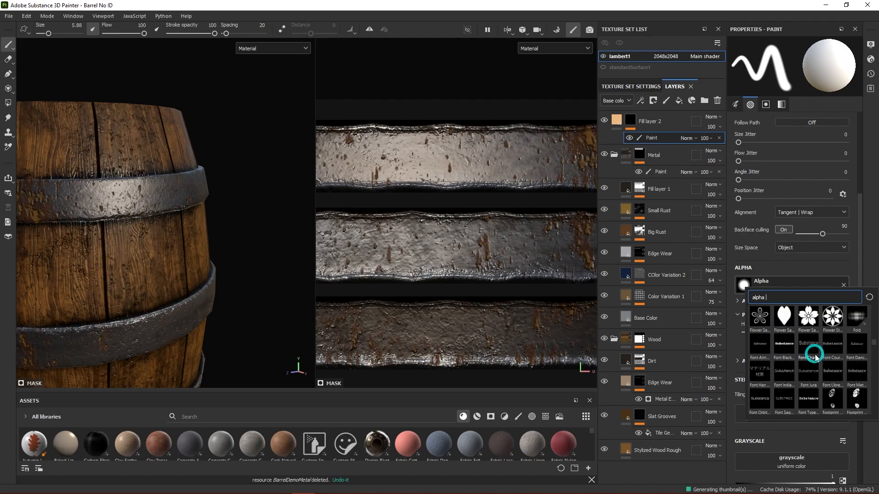
pyautogui.scroll(-3, 816, 356)
pyautogui.scroll(-3, 816, 356)
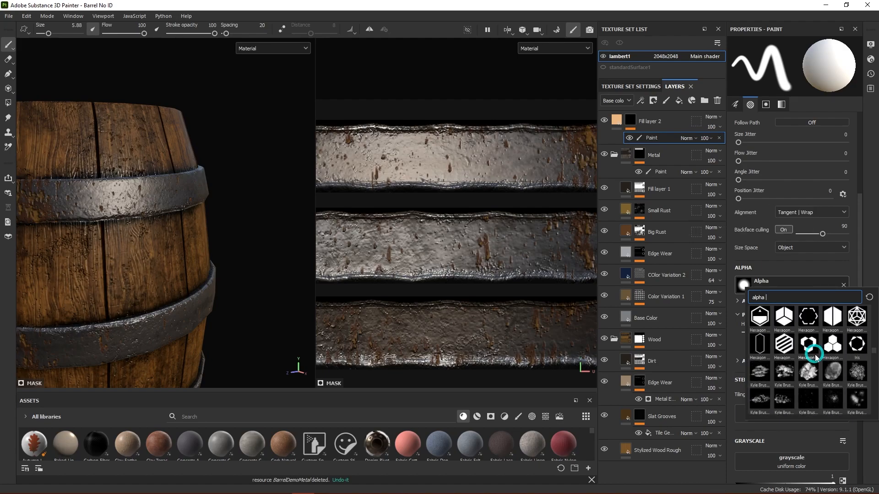
pyautogui.scroll(-6, 815, 357)
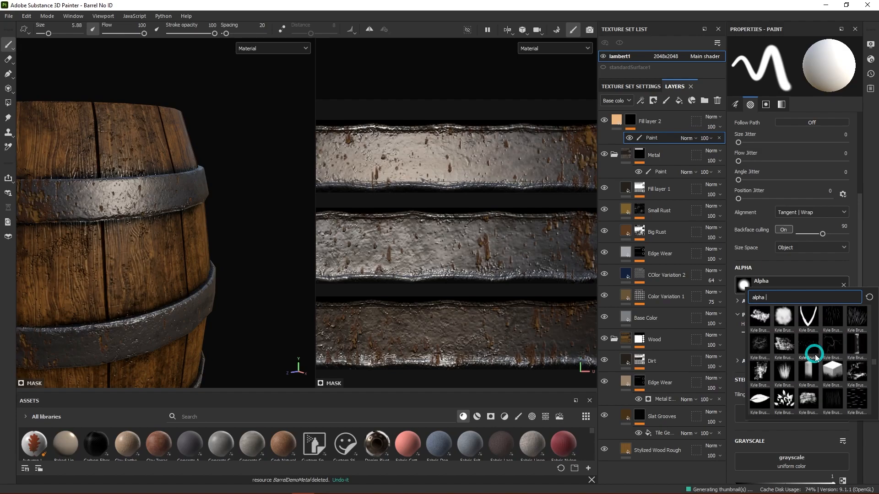
pyautogui.scroll(-3, 816, 356)
pyautogui.scroll(-3, 815, 356)
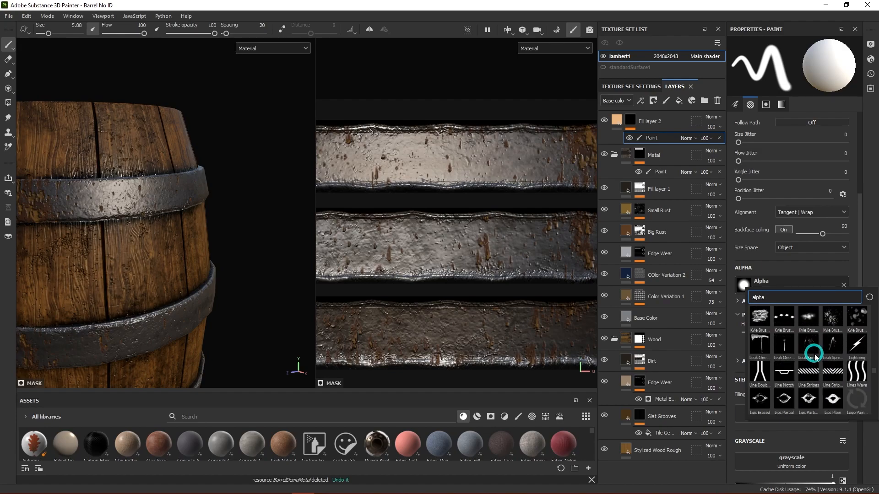
pyautogui.scroll(-4, 816, 357)
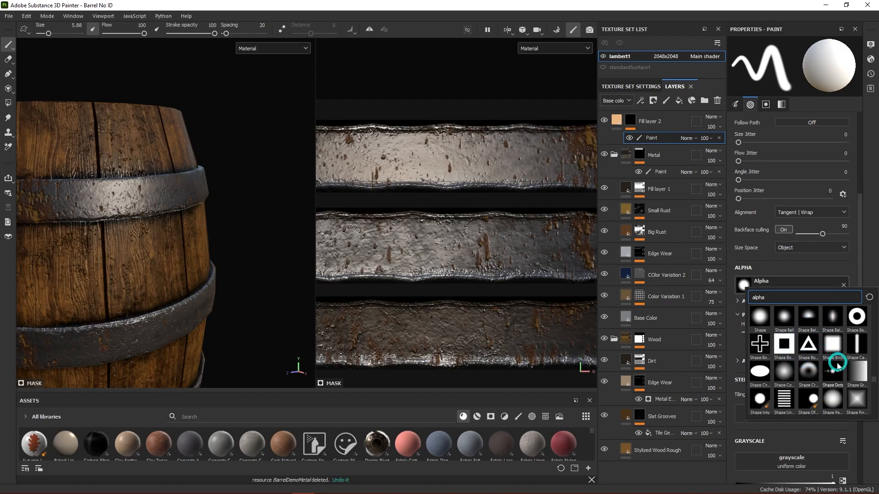
pyautogui.moveTo(786, 378)
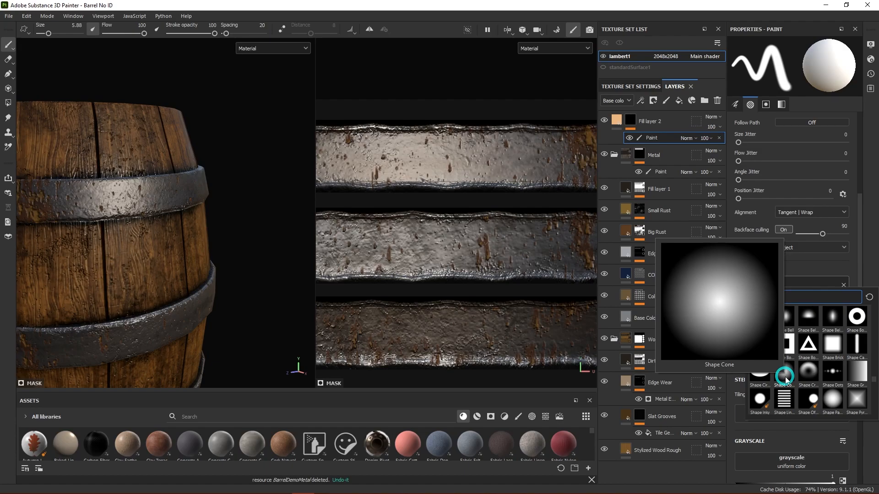
pyautogui.click(835, 401)
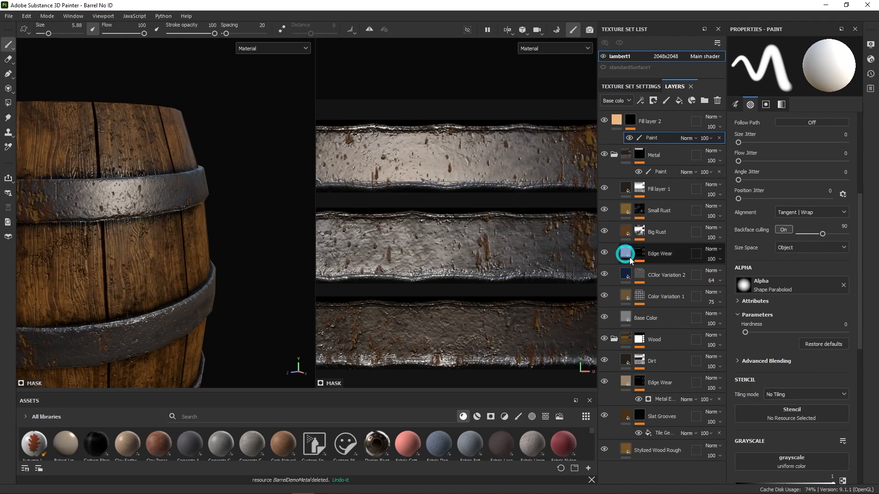
# - Try a Shape Paraboloid rivet stamp with 0.63 hardness on the uppermost band strip and undo it
pyautogui.moveTo(752, 333)
pyautogui.mouseDown()
pyautogui.moveTo(828, 333)
pyautogui.moveTo(808, 333)
pyautogui.mouseUp()
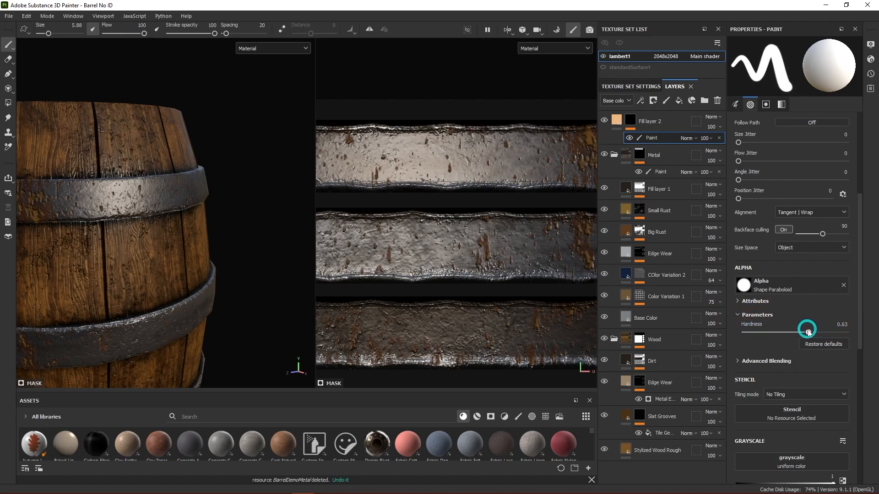
pyautogui.click(407, 154)
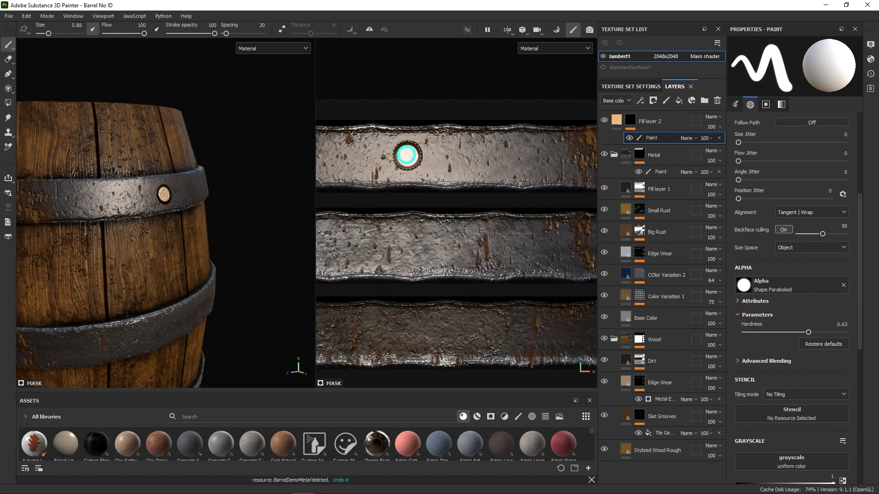
pyautogui.moveTo(298, 251)
pyautogui.keyDown('alt'); pyautogui.mouseDown()
pyautogui.moveTo(172, 241)
pyautogui.moveTo(196, 237)
pyautogui.mouseUp(); pyautogui.keyUp('alt')
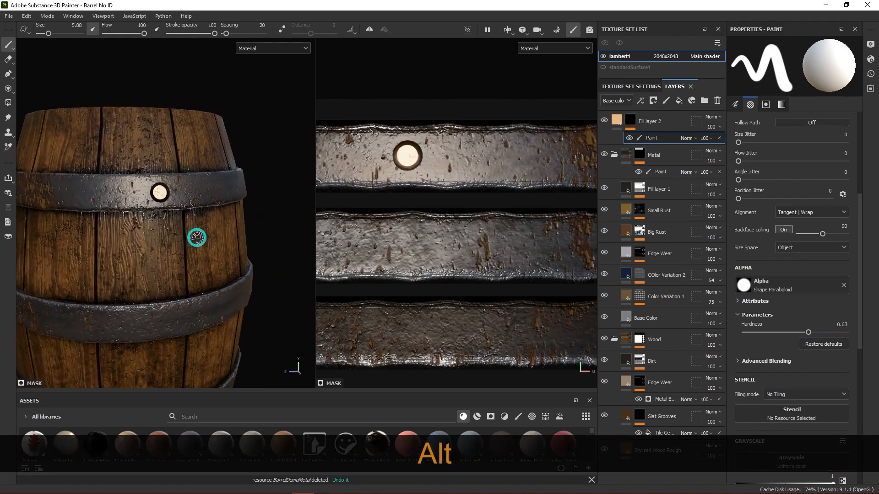
pyautogui.hotkey('ctrl', 'z')
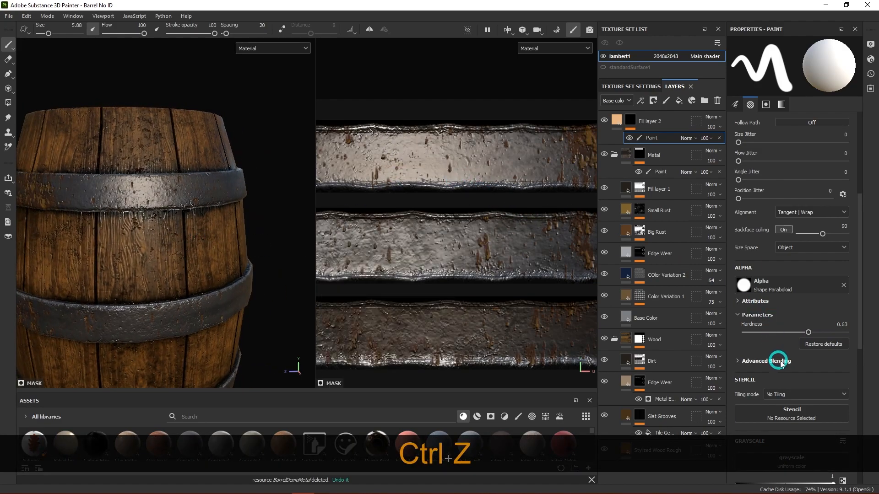
# - Raise the alpha hardness to 0.79, try another rivet stamp on the uppermost band strip and undo it
pyautogui.moveTo(809, 333); pyautogui.dragTo(824, 333)
pyautogui.click(404, 155)
pyautogui.hotkey('ctrl', 'z')
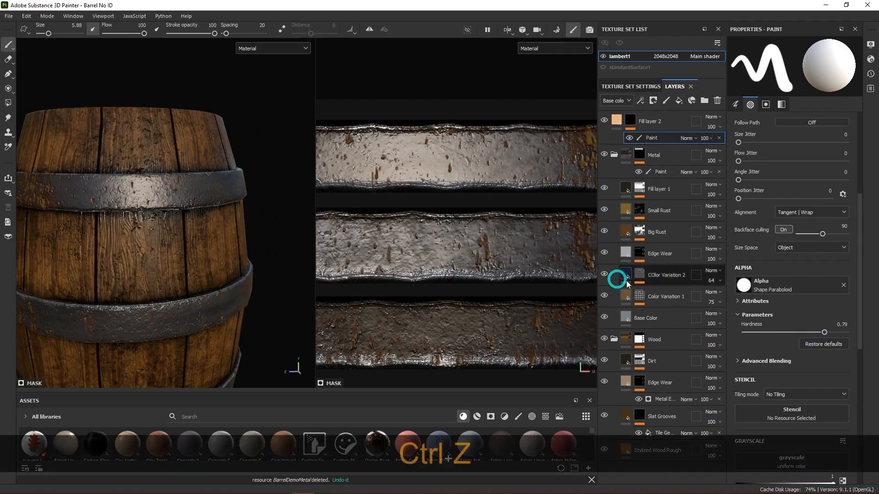
# - Set the alpha hardness to 0, stamp a test rivet on the uppermost band strip, check it on the barrel and undo it
pyautogui.moveTo(824, 332); pyautogui.dragTo(745, 332)
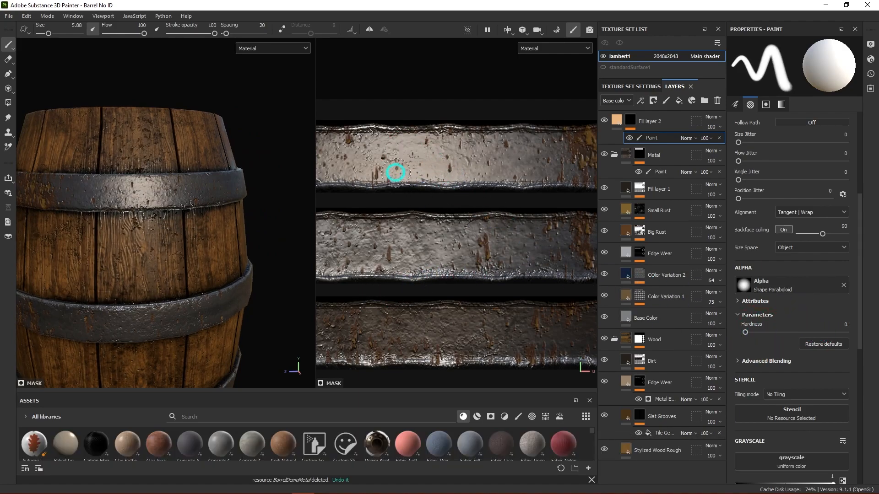
pyautogui.click(406, 155)
pyautogui.moveTo(262, 229)
pyautogui.keyDown('alt'); pyautogui.mouseDown()
pyautogui.moveTo(197, 246)
pyautogui.moveTo(163, 228)
pyautogui.moveTo(282, 195)
pyautogui.moveTo(304, 202)
pyautogui.moveTo(215, 243)
pyautogui.moveTo(173, 251)
pyautogui.moveTo(303, 262)
pyautogui.moveTo(292, 265)
pyautogui.moveTo(330, 206)
pyautogui.moveTo(249, 226)
pyautogui.moveTo(248, 233)
pyautogui.mouseUp(); pyautogui.keyUp('alt')
pyautogui.scroll(-5, 481, 197)
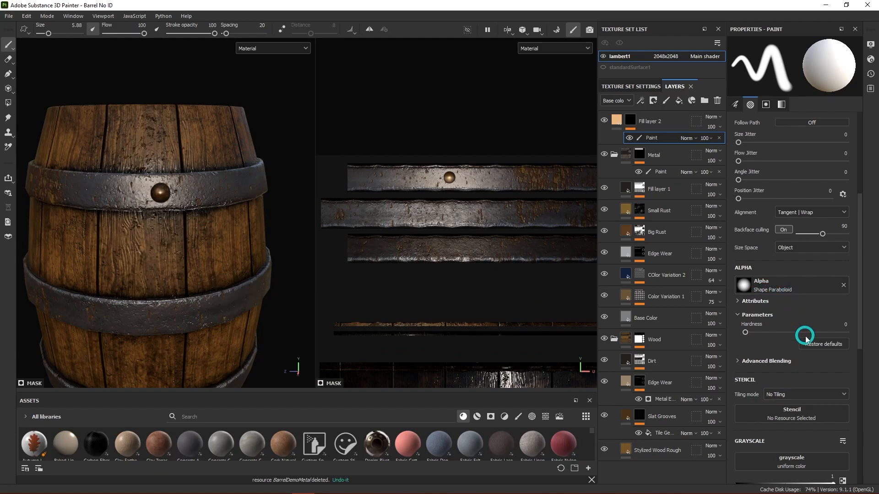
pyautogui.scroll(4, 467, 216)
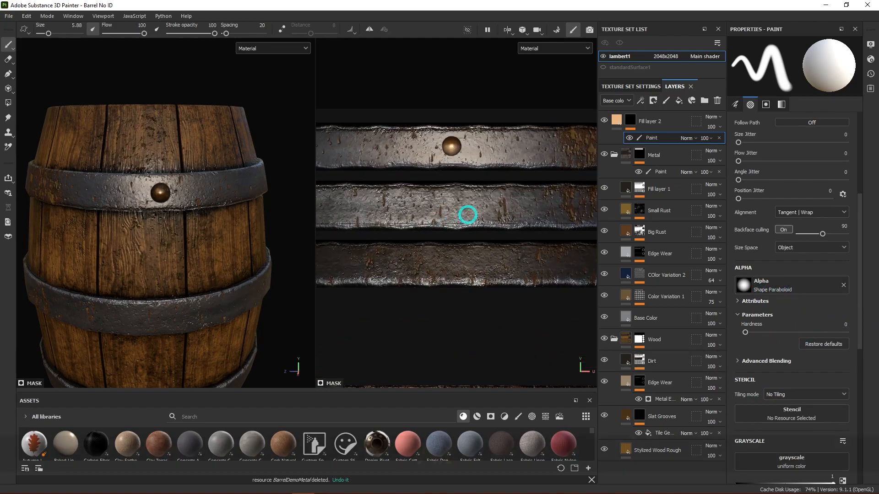
pyautogui.hotkey('ctrl', 'z')
# - Open the display settings and show the mesh wireframe over the barrel and its UV strips
pyautogui.keyDown('alt'); pyautogui.moveTo(471, 213); pyautogui.dragTo(484, 212, button='middle'); pyautogui.keyUp('alt')
pyautogui.scroll(-3, 476, 200)
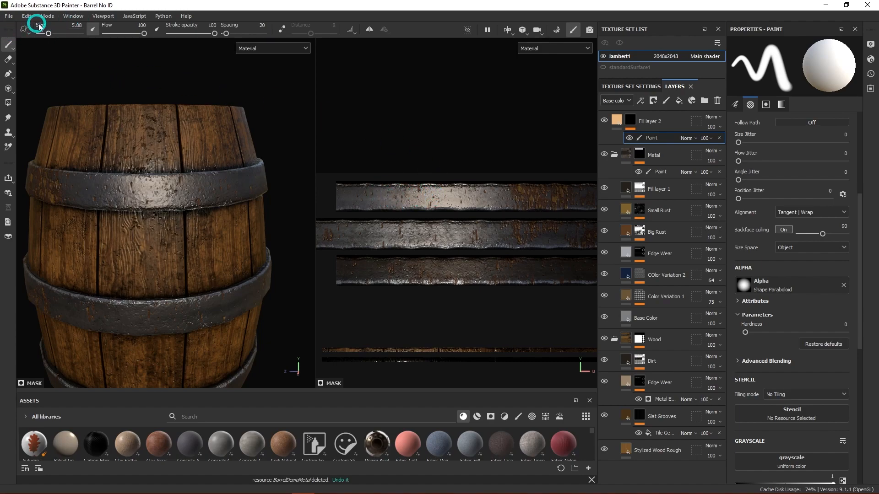
pyautogui.click(71, 17)
pyautogui.moveTo(92, 27)
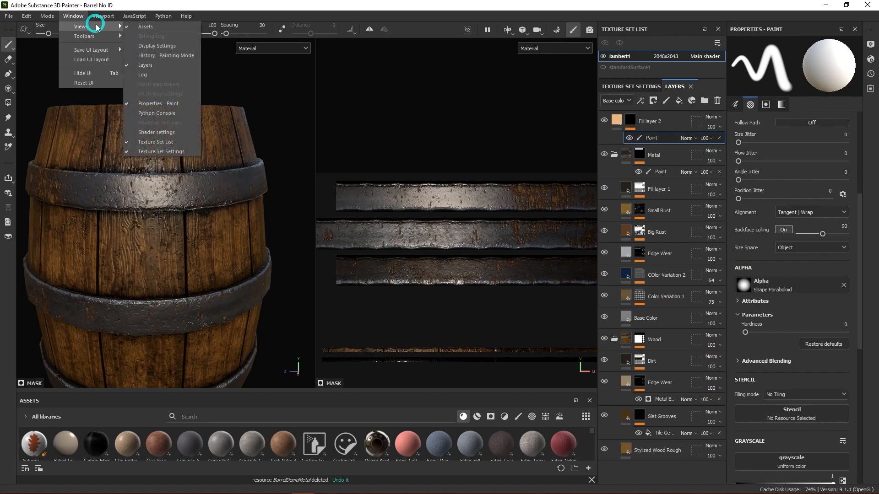
pyautogui.click(169, 46)
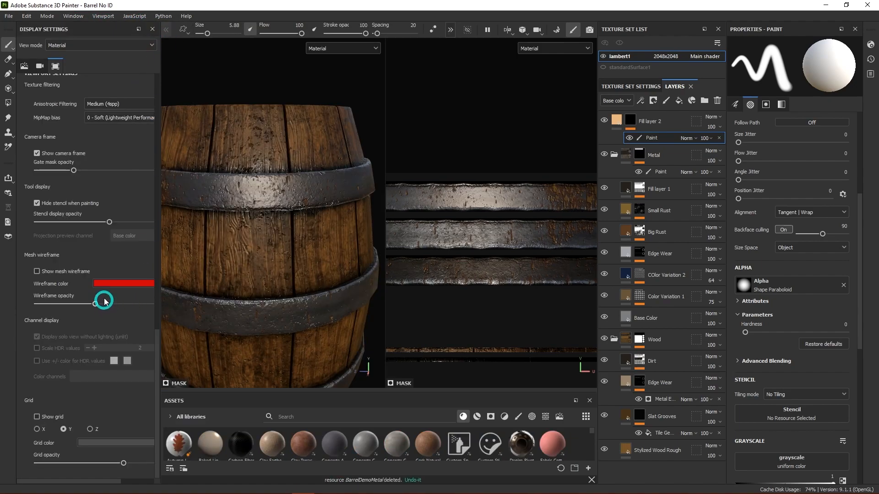
pyautogui.scroll(3, 97, 182)
pyautogui.scroll(3, 97, 182)
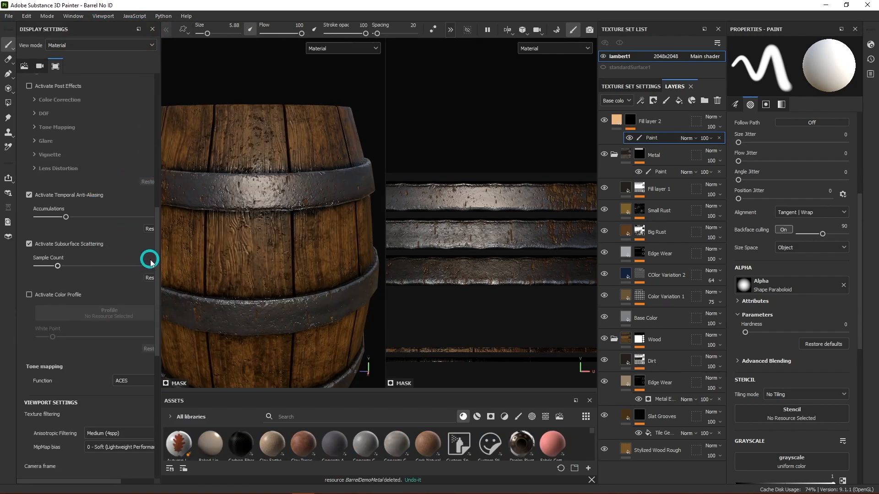
pyautogui.scroll(-6, 153, 255)
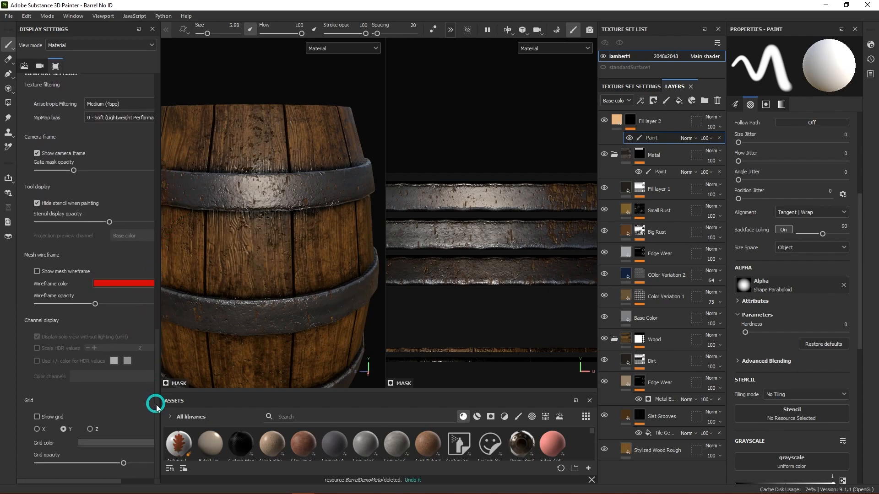
pyautogui.click(37, 272)
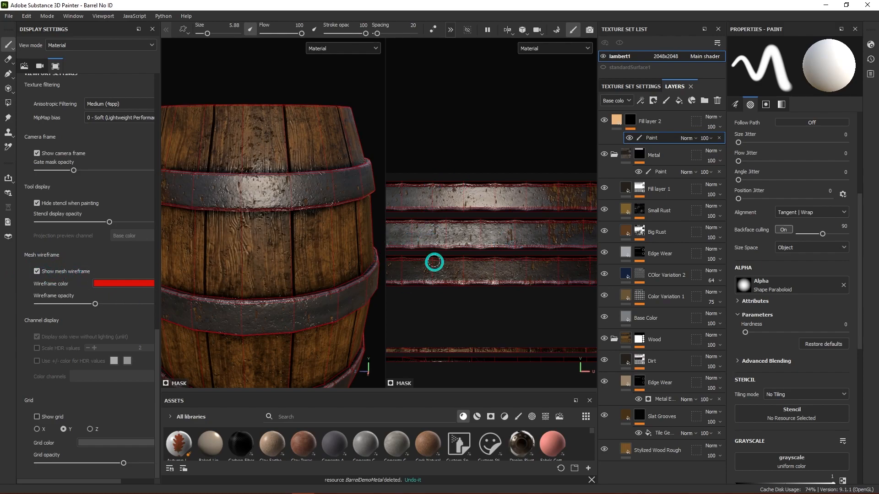
# - Widen the 2D view to give more room to the metal band strips
pyautogui.scroll(-2, 506, 229)
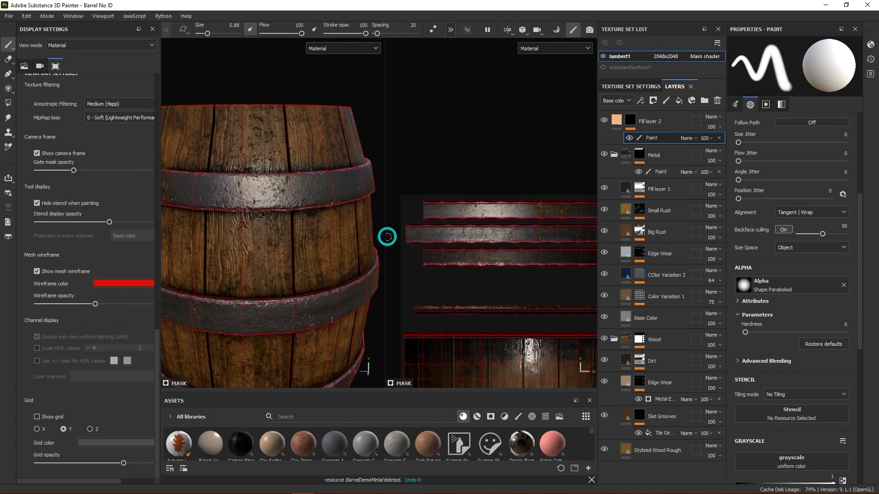
pyautogui.moveTo(386, 235); pyautogui.dragTo(270, 233)
pyautogui.scroll(1, 496, 206)
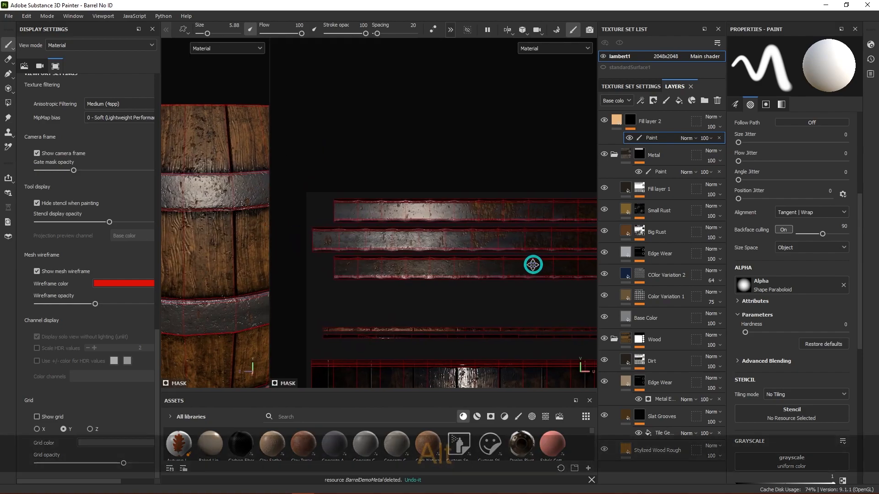
pyautogui.keyDown('alt'); pyautogui.moveTo(533, 263); pyautogui.dragTo(496, 186, button='middle'); pyautogui.keyUp('alt')
pyautogui.keyDown('alt'); pyautogui.moveTo(398, 215); pyautogui.dragTo(433, 232, button='middle'); pyautogui.keyUp('alt')
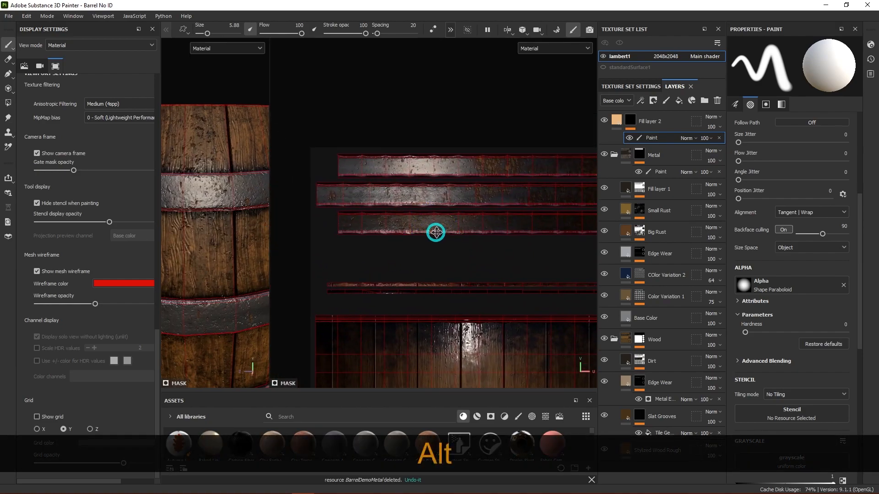
# - Try stamping individual rivets at even intervals along the uppermost band strip, check them on the barrel and undo them
pyautogui.click(363, 164)
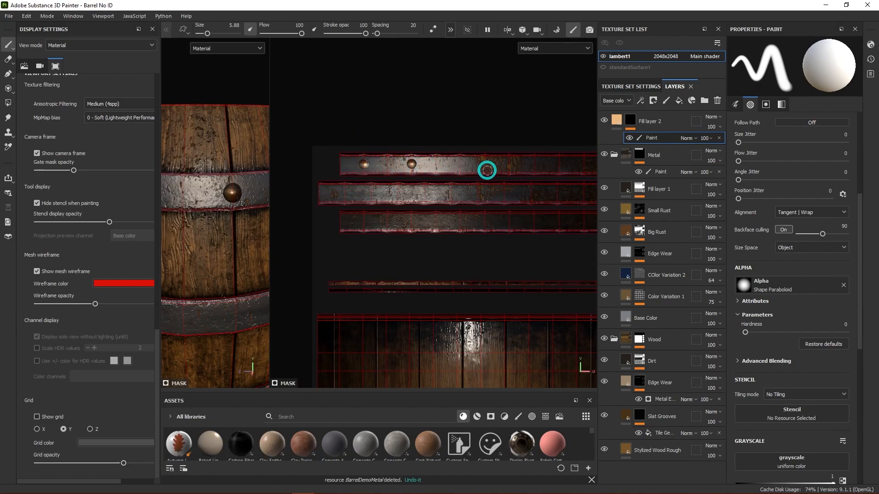
pyautogui.click(460, 163)
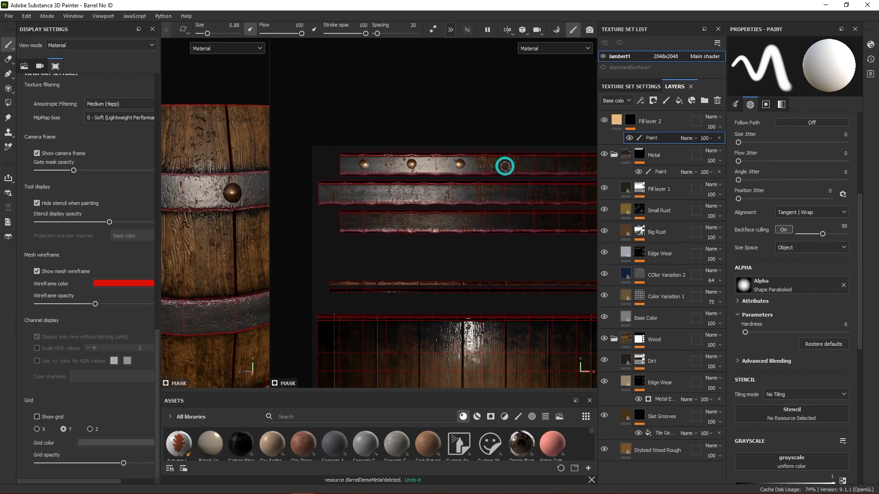
pyautogui.click(510, 163)
pyautogui.keyDown('alt'); pyautogui.moveTo(210, 246); pyautogui.dragTo(224, 225); pyautogui.keyUp('alt')
pyautogui.hotkey('ctrl', 'z')
pyautogui.hotkey('ctrl', 'z')
pyautogui.hotkey('ctrl', 'z')
pyautogui.scroll(-2, 242, 229)
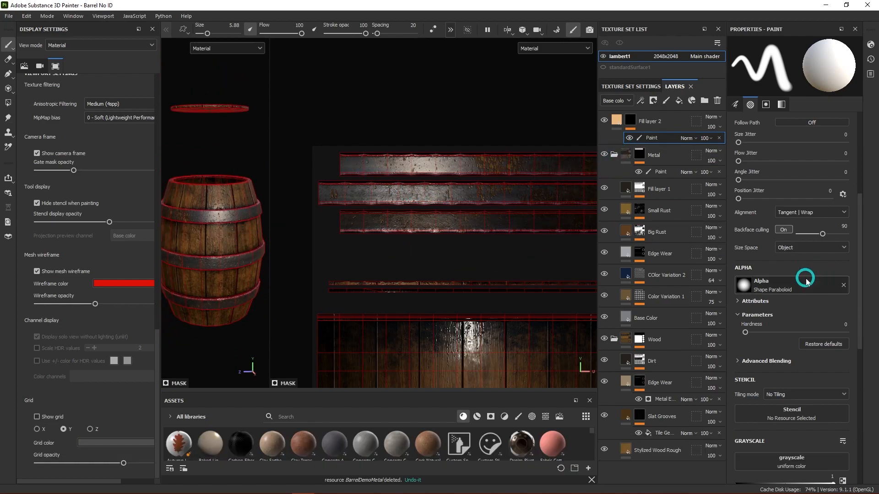
# - Set the brush spacing to 312, try a straight row of rivets along the uppermost band strip and undo it
pyautogui.scroll(5, 782, 255)
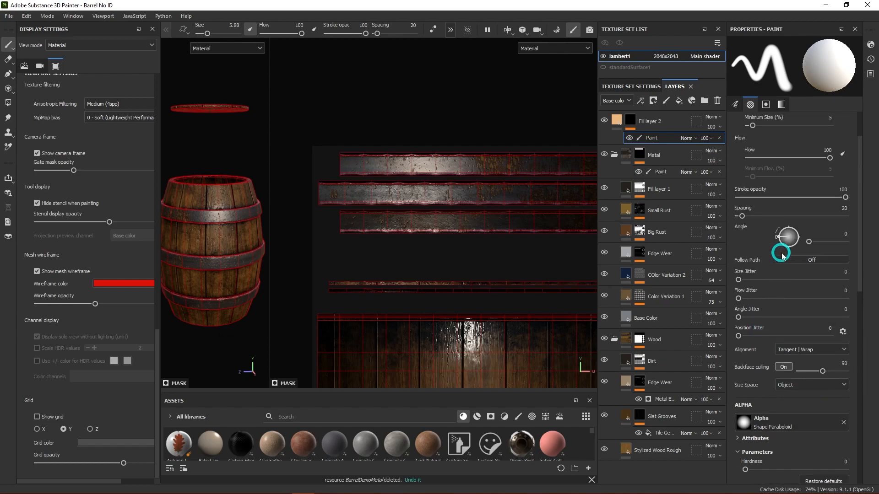
pyautogui.moveTo(742, 219); pyautogui.dragTo(823, 221)
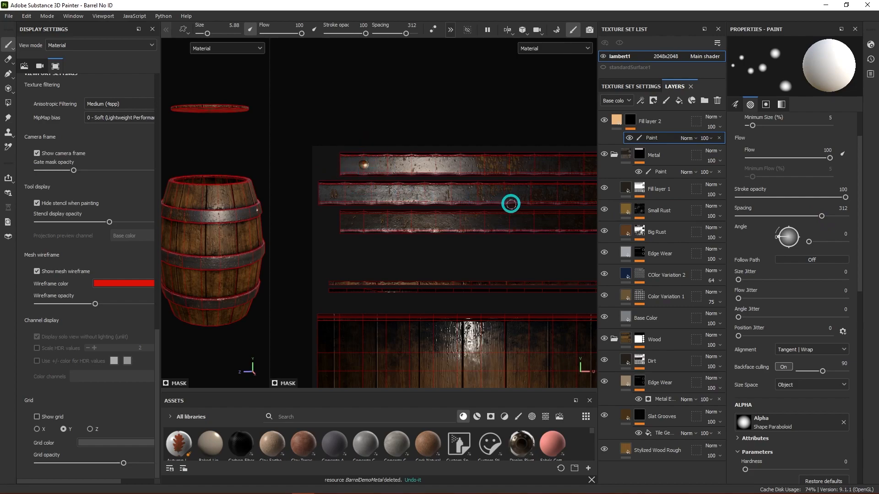
pyautogui.keyDown('alt'); pyautogui.moveTo(524, 191); pyautogui.dragTo(229, 209, button='middle'); pyautogui.keyUp('alt')
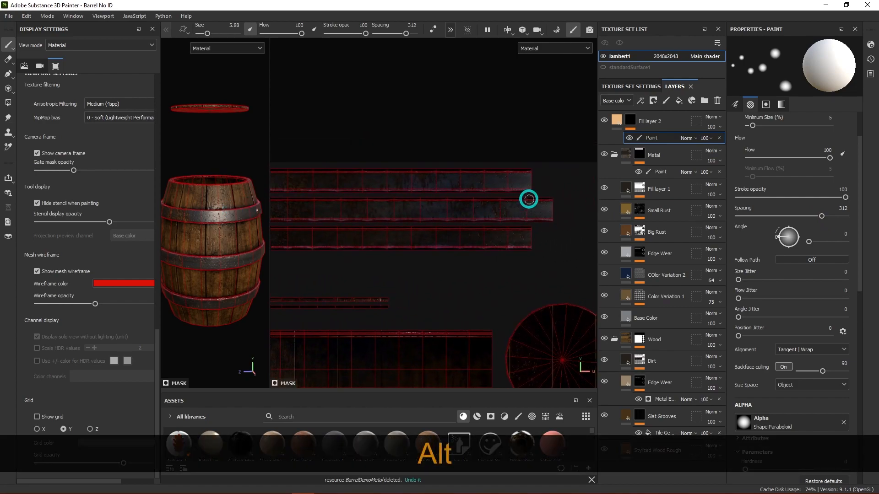
pyautogui.keyDown('shift'); pyautogui.click(507, 178); pyautogui.keyUp('shift')
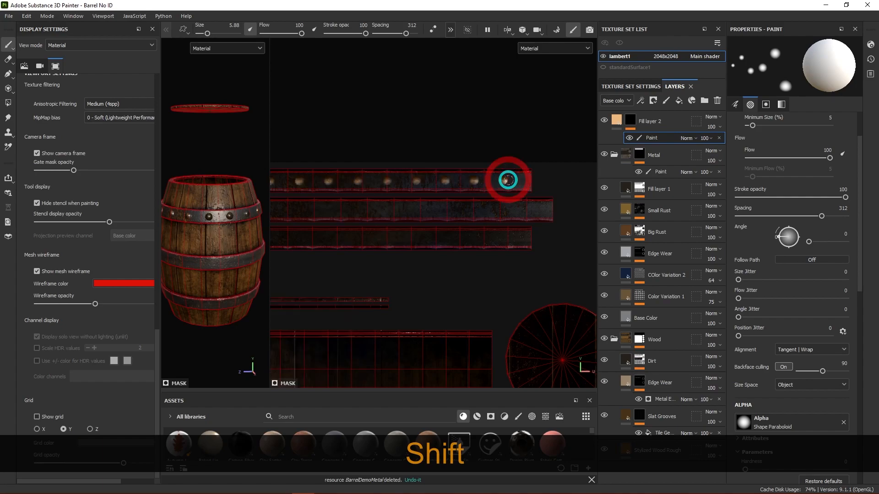
pyautogui.moveTo(418, 250)
pyautogui.keyDown('alt'); pyautogui.mouseDown(button='middle')
pyautogui.moveTo(518, 239)
pyautogui.moveTo(537, 218)
pyautogui.moveTo(467, 224)
pyautogui.mouseUp(button='middle'); pyautogui.keyUp('alt')
pyautogui.hotkey('ctrl', 'z')
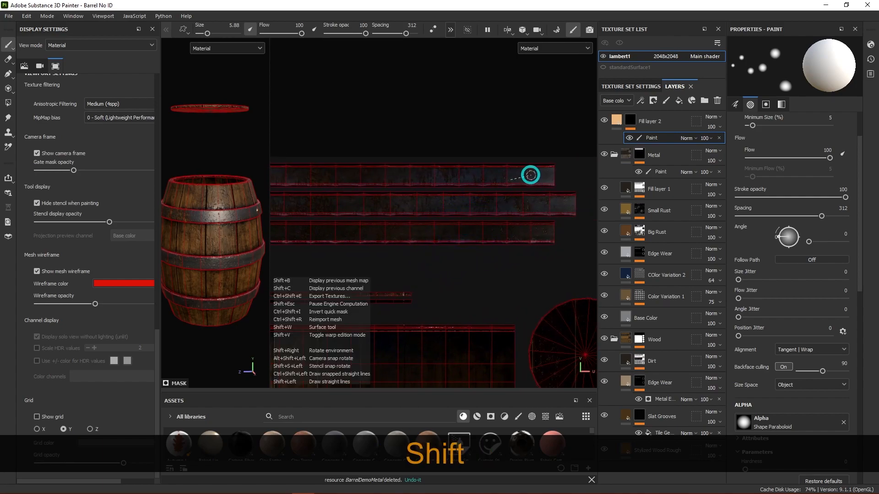
# - Try another straight rivet row to the far end of the uppermost band strip, inspect it around the barrel and undo it
pyautogui.keyDown('shift'); pyautogui.click(531, 175); pyautogui.keyUp('shift')
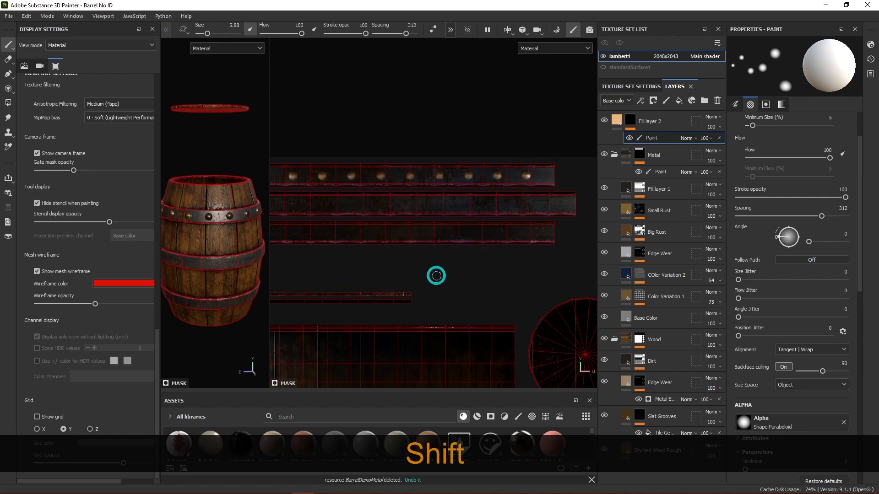
pyautogui.scroll(5, 194, 216)
pyautogui.keyDown('alt'); pyautogui.moveTo(194, 215); pyautogui.dragTo(237, 251); pyautogui.keyUp('alt')
pyautogui.keyDown('alt'); pyautogui.moveTo(238, 252); pyautogui.dragTo(189, 215, button='middle'); pyautogui.keyUp('alt')
pyautogui.keyDown('alt'); pyautogui.moveTo(189, 216); pyautogui.dragTo(330, 237); pyautogui.keyUp('alt')
pyautogui.scroll(-2, 408, 226)
pyautogui.keyDown('alt'); pyautogui.moveTo(408, 227); pyautogui.dragTo(472, 252, button='right'); pyautogui.keyUp('alt')
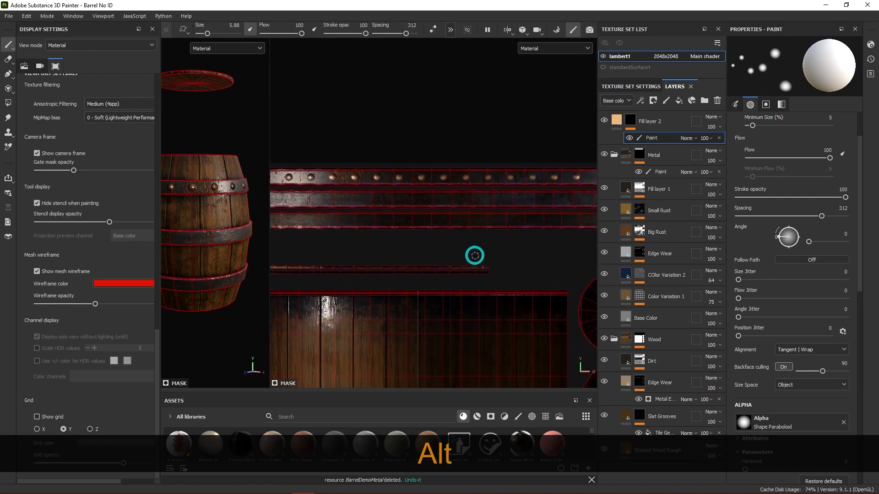
pyautogui.hotkey('ctrl', 'z')
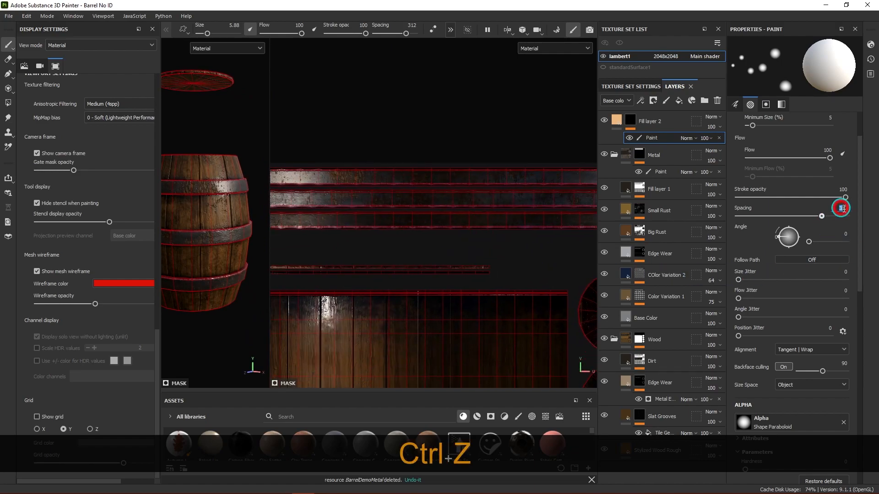
# - Set the brush spacing to 350, try a straight rivet row on the uppermost band strip and undo it
pyautogui.click(840, 208)
pyautogui.write('350')
pyautogui.press('Return')
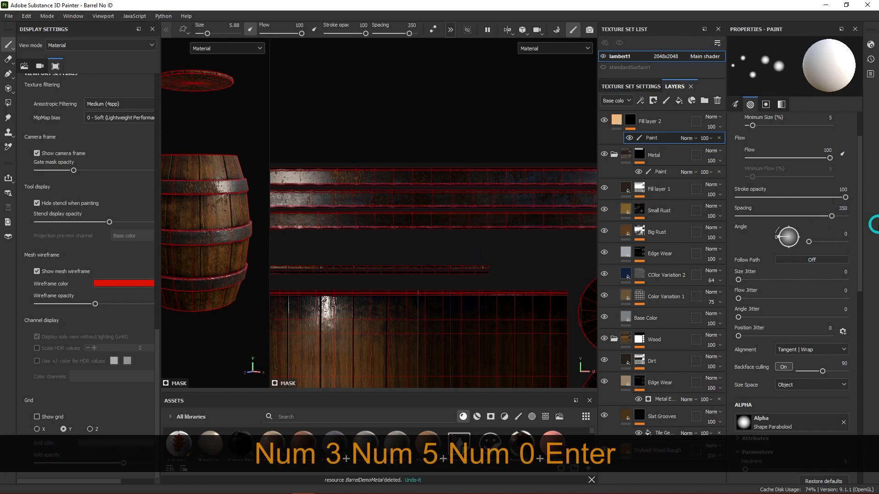
pyautogui.scroll(-2, 468, 163)
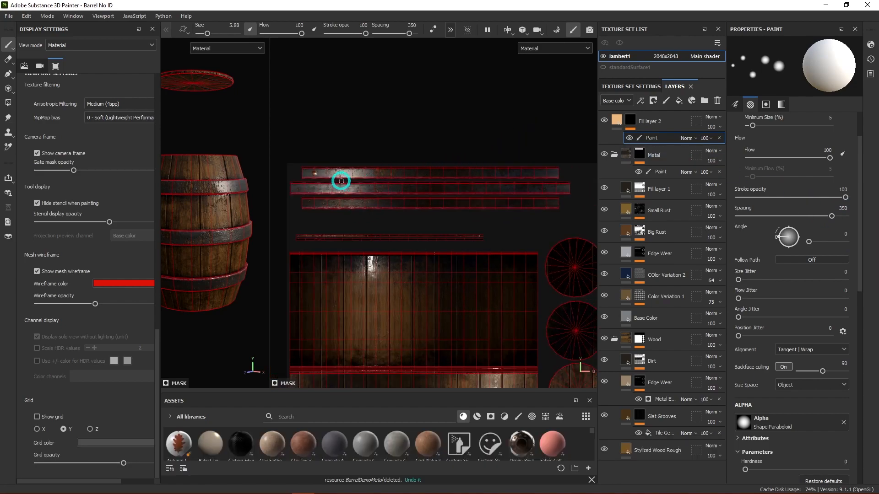
pyautogui.hotkey('ctrl', 'z')
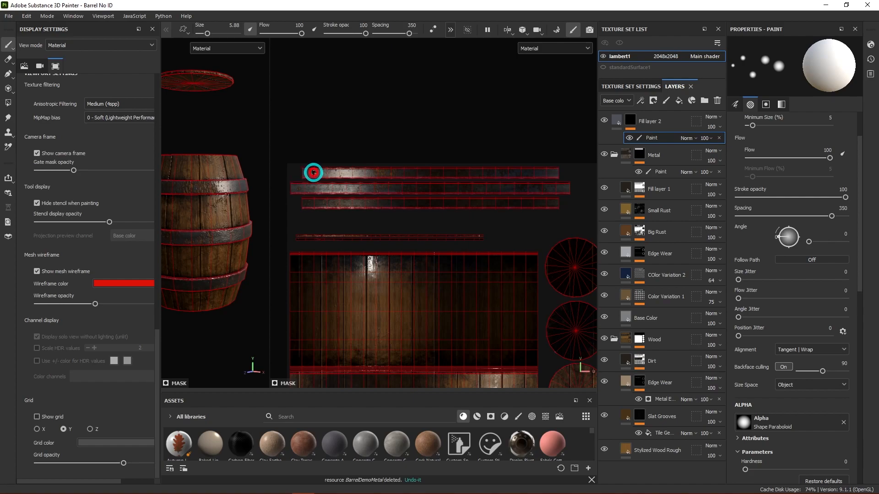
pyautogui.press('shift')
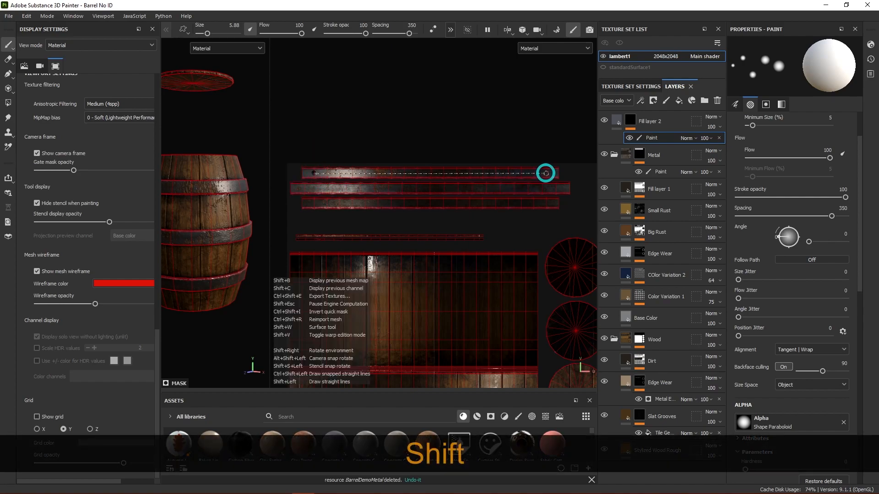
pyautogui.keyDown('shift'); pyautogui.click(546, 173); pyautogui.keyUp('shift')
pyautogui.press('ctrl')
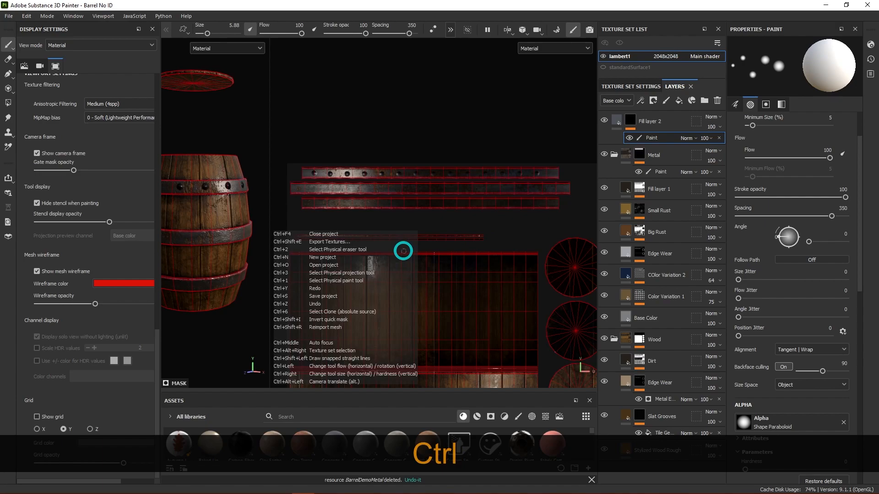
pyautogui.hotkey('ctrl', 'z')
pyautogui.hotkey('ctrl', 'z')
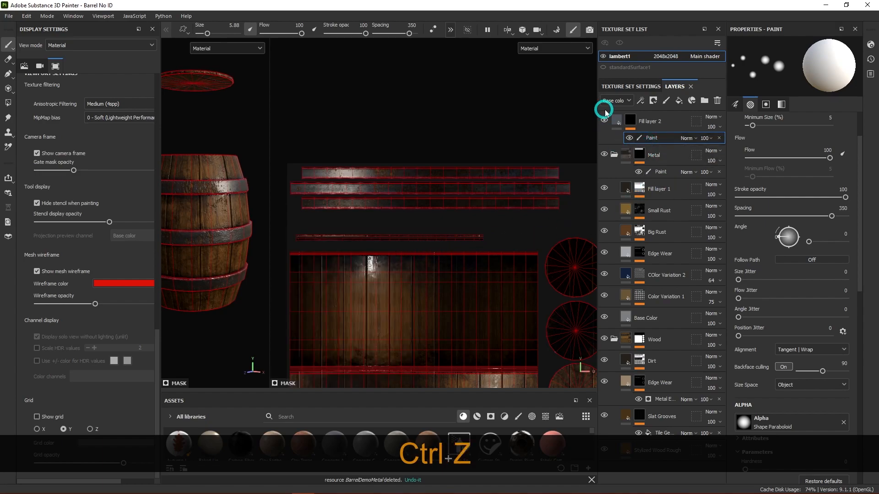
# - Set the metal type of Fill layer 2 to Copper and return to the Paint effect of its mask
pyautogui.click(619, 116)
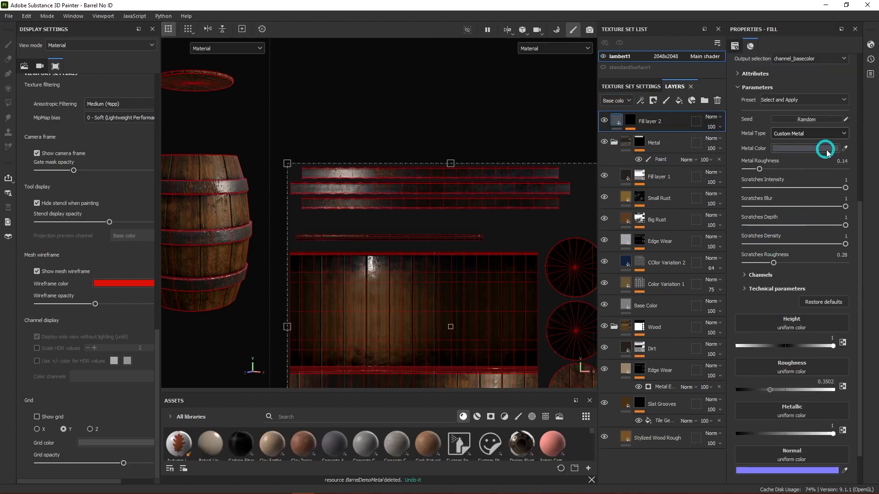
pyautogui.click(829, 135)
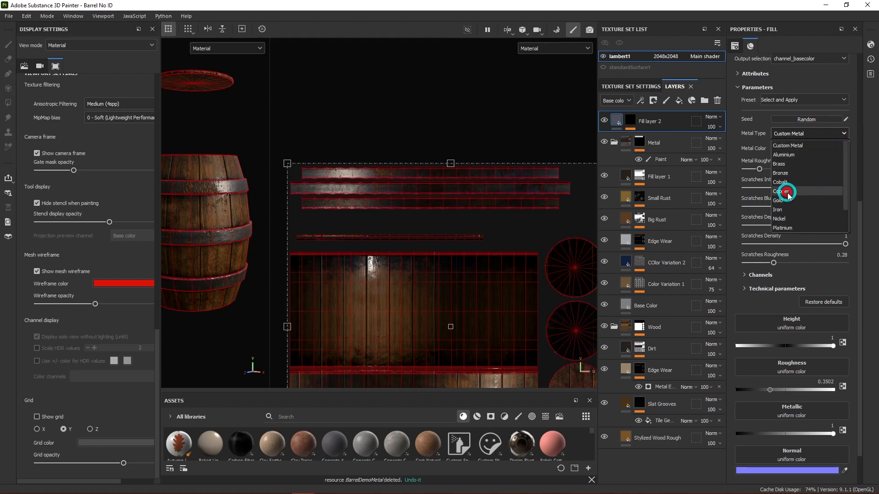
pyautogui.click(787, 190)
pyautogui.click(630, 121)
pyautogui.click(647, 138)
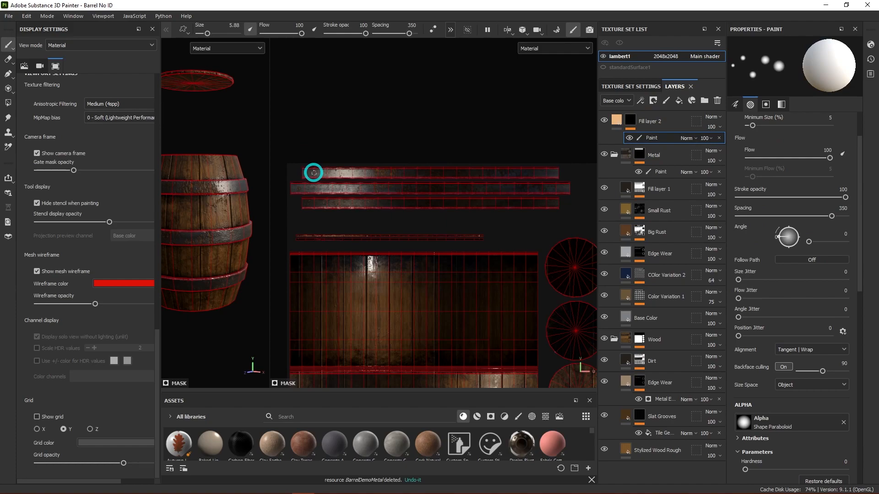
# - Try two straight copper rivet rows with slightly different end points on the uppermost band strip, undoing each
pyautogui.press('shift')
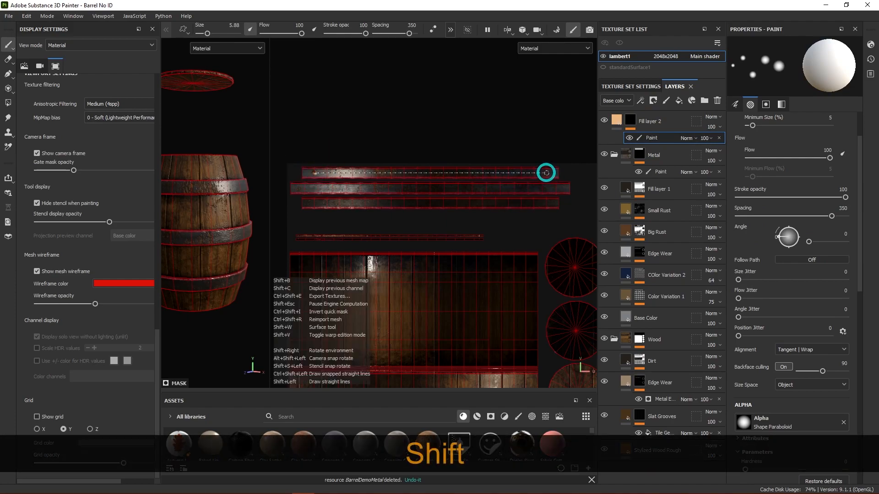
pyautogui.keyDown('shift'); pyautogui.click(546, 173); pyautogui.keyUp('shift')
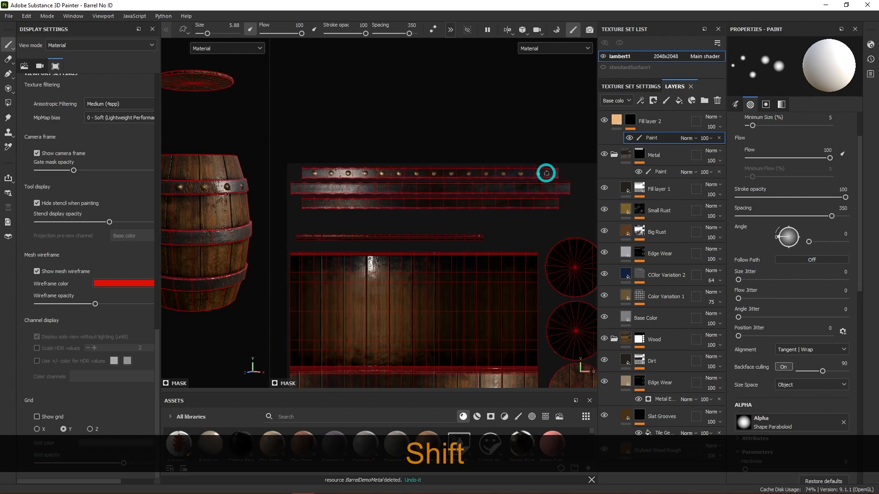
pyautogui.moveTo(206, 255)
pyautogui.keyDown('alt'); pyautogui.mouseDown()
pyautogui.moveTo(235, 246)
pyautogui.moveTo(221, 279)
pyautogui.moveTo(298, 278)
pyautogui.moveTo(243, 281)
pyautogui.moveTo(237, 260)
pyautogui.moveTo(229, 276)
pyautogui.mouseUp(); pyautogui.keyUp('alt')
pyautogui.hotkey('ctrl', 'z')
pyautogui.press('shift')
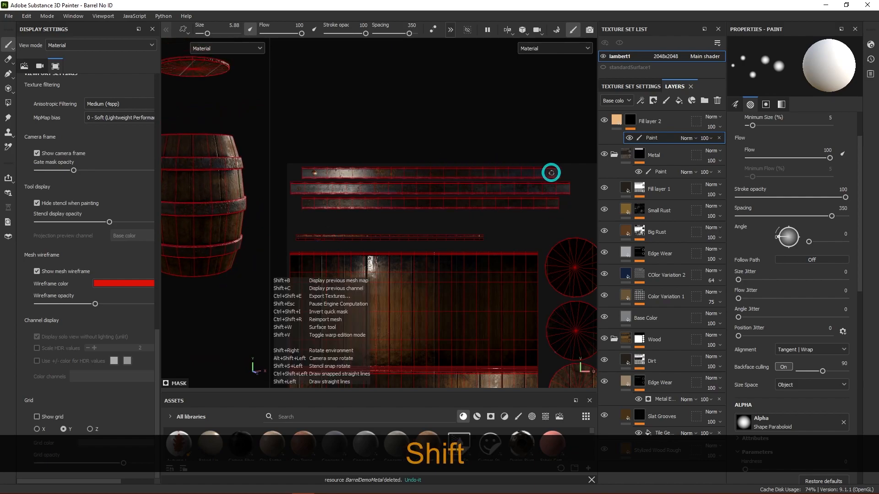
pyautogui.keyDown('shift'); pyautogui.click(551, 173); pyautogui.keyUp('shift')
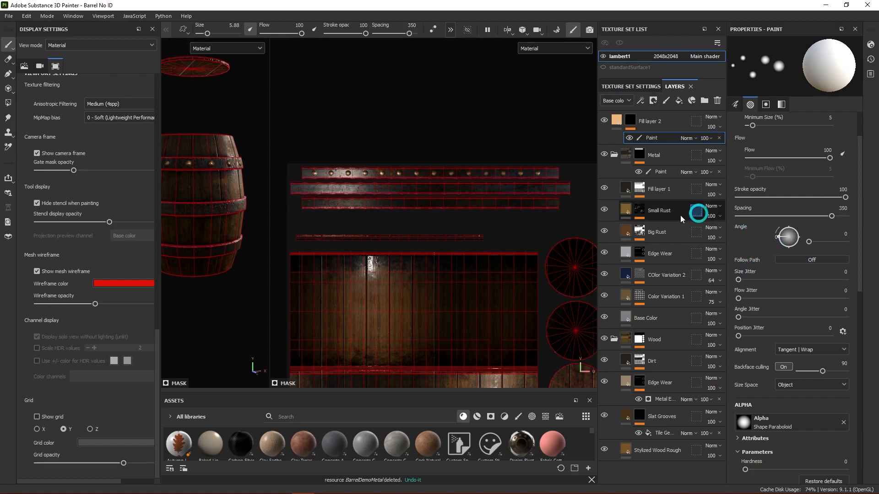
pyautogui.hotkey('ctrl', 'z')
# - Reduce the brush spacing to 78, try a dense straight rivet row on the uppermost band strip and undo it
pyautogui.moveTo(831, 219); pyautogui.dragTo(757, 216)
pyautogui.press('shift')
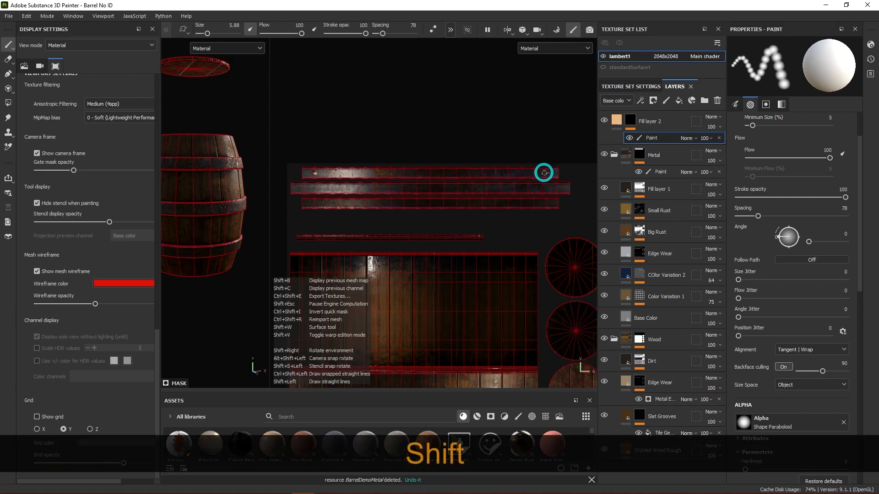
pyautogui.keyDown('shift'); pyautogui.click(546, 173); pyautogui.keyUp('shift')
pyautogui.hotkey('ctrl', 'z')
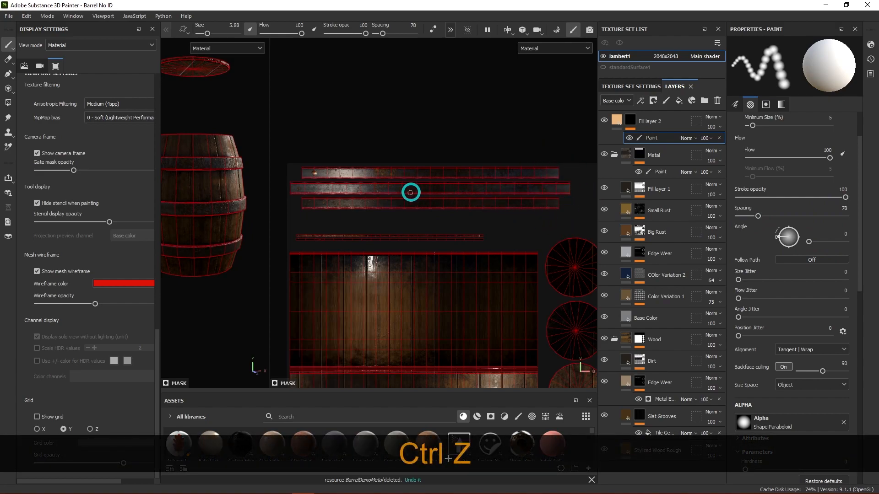
# - Restamp the first rivet, try the dense straight row again, examine it up close and undo it
pyautogui.click(314, 173)
pyautogui.press('shift')
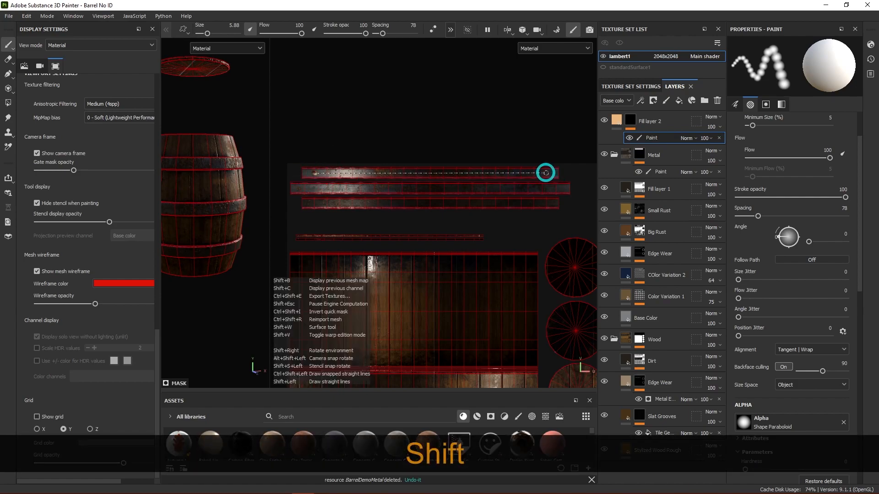
pyautogui.keyDown('shift'); pyautogui.click(546, 173); pyautogui.keyUp('shift')
pyautogui.scroll(3, 403, 179)
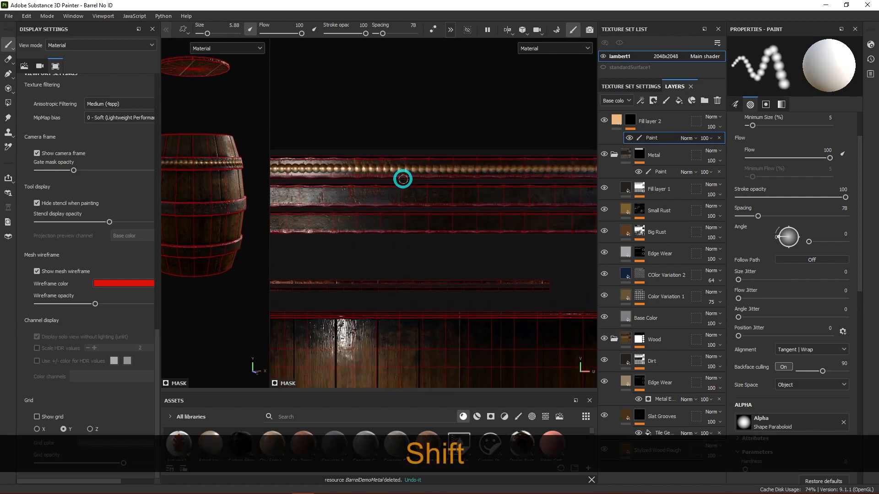
pyautogui.hotkey('ctrl', 'z')
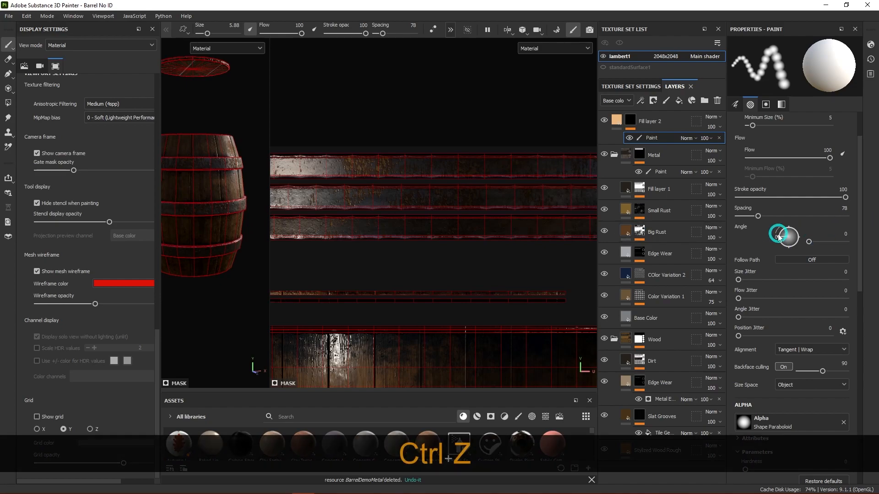
# - Try a straight brush stroke along the uppermost metal band in the UV layout with spacing set to 5, and undo it
pyautogui.moveTo(759, 219); pyautogui.dragTo(732, 220)
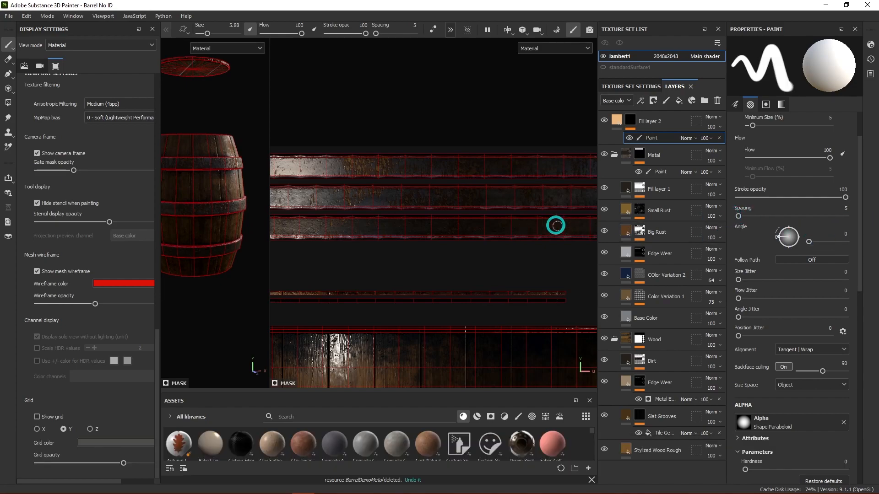
pyautogui.scroll(-2, 563, 226)
pyautogui.hotkey('ctrl', 'z')
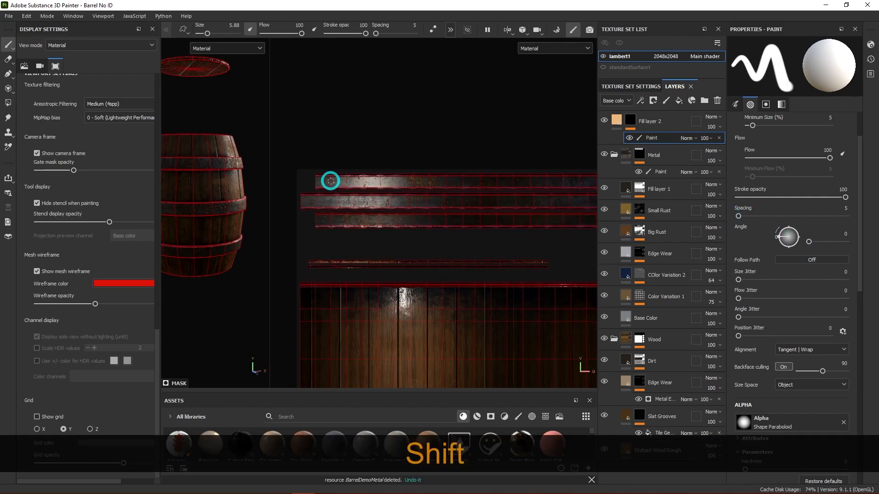
pyautogui.keyDown('alt'); pyautogui.moveTo(504, 201); pyautogui.dragTo(432, 206, button='middle'); pyautogui.keyUp('alt')
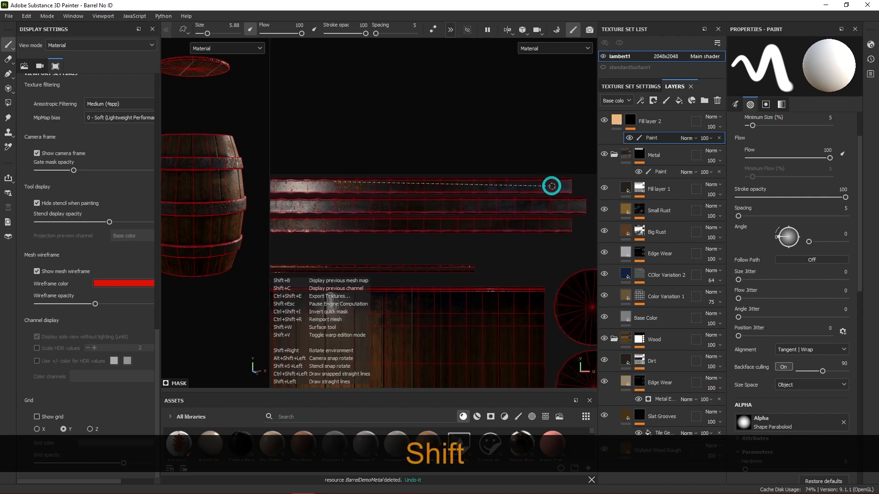
pyautogui.keyDown('shift'); pyautogui.click(553, 186); pyautogui.keyUp('shift')
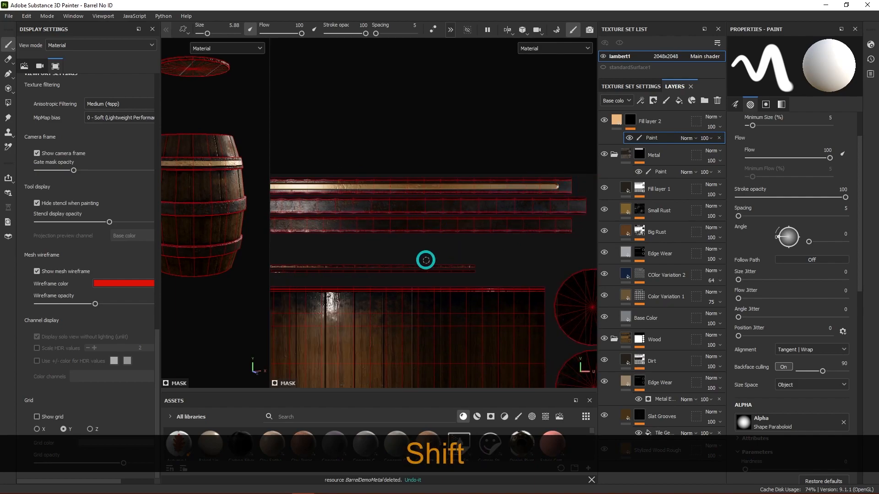
pyautogui.keyDown('alt'); pyautogui.moveTo(401, 233); pyautogui.dragTo(458, 227, button='middle'); pyautogui.keyUp('alt')
pyautogui.hotkey('ctrl', 'alt', 'z')
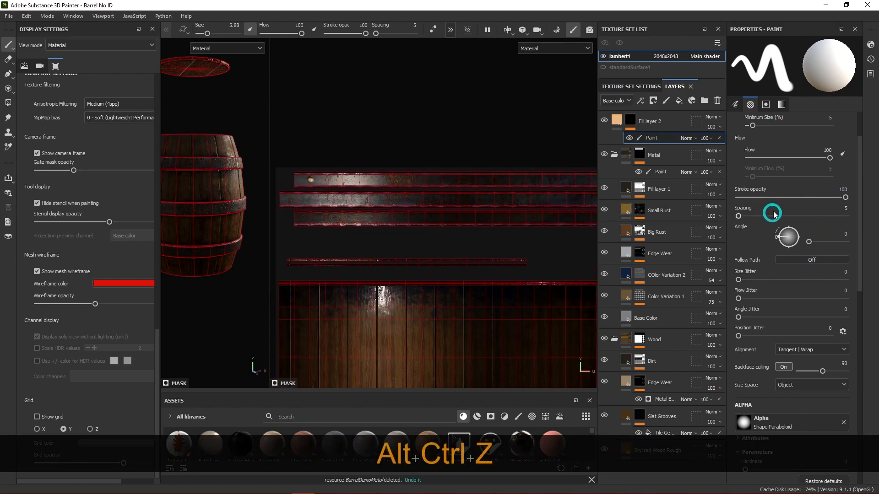
# - Set the brush spacing to 375 and paint a straight row of rivets along the uppermost metal band in the UV layout
pyautogui.moveTo(740, 216); pyautogui.dragTo(823, 216)
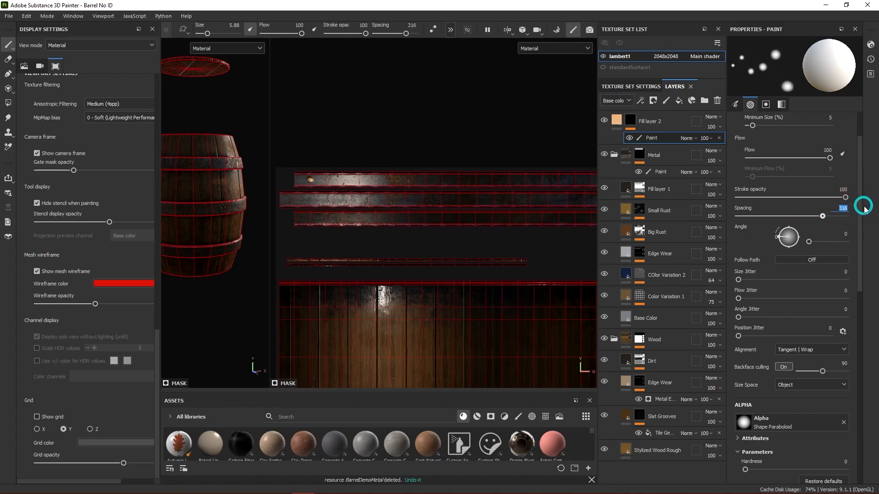
pyautogui.write('375')
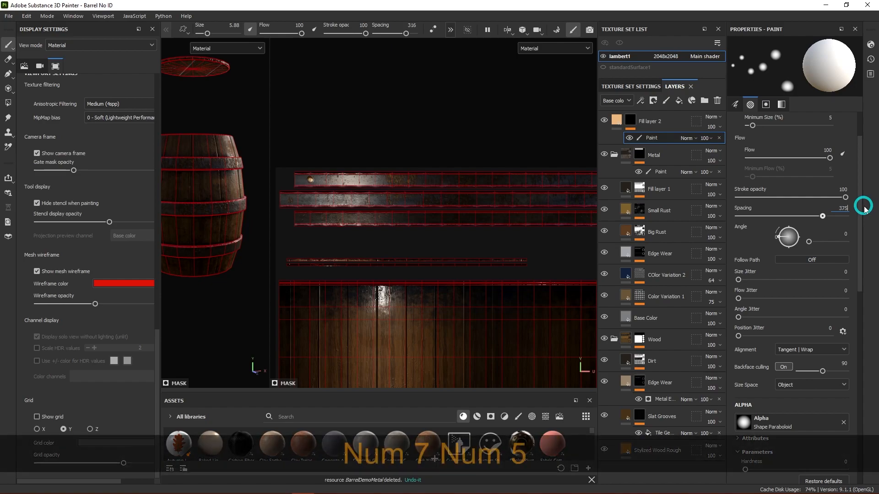
pyautogui.press('KP_Enter')
pyautogui.keyDown('alt'); pyautogui.moveTo(558, 239); pyautogui.dragTo(473, 221, button='middle'); pyautogui.keyUp('alt')
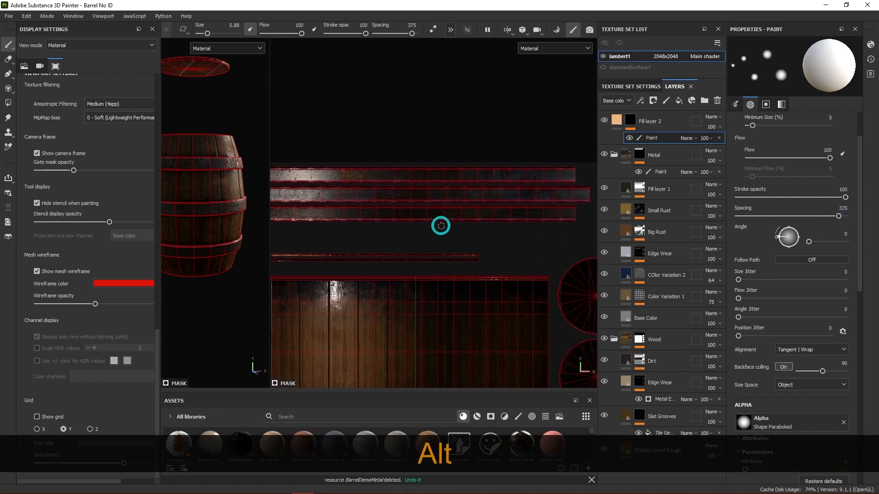
pyautogui.keyDown('alt'); pyautogui.moveTo(440, 226); pyautogui.dragTo(452, 221, button='right'); pyautogui.keyUp('alt')
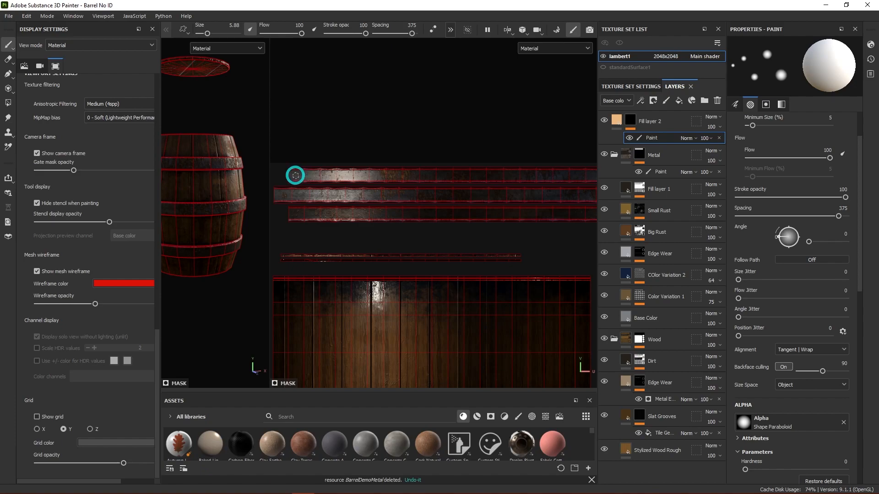
pyautogui.keyDown('alt'); pyautogui.moveTo(477, 241); pyautogui.dragTo(412, 241, button='middle'); pyautogui.keyUp('alt')
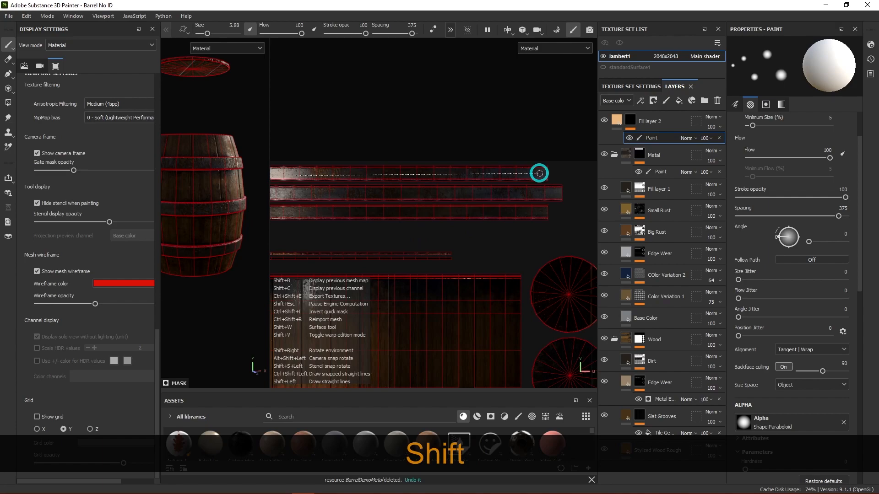
pyautogui.keyDown('shift'); pyautogui.click(540, 173); pyautogui.keyUp('shift')
pyautogui.scroll(-2, 423, 255)
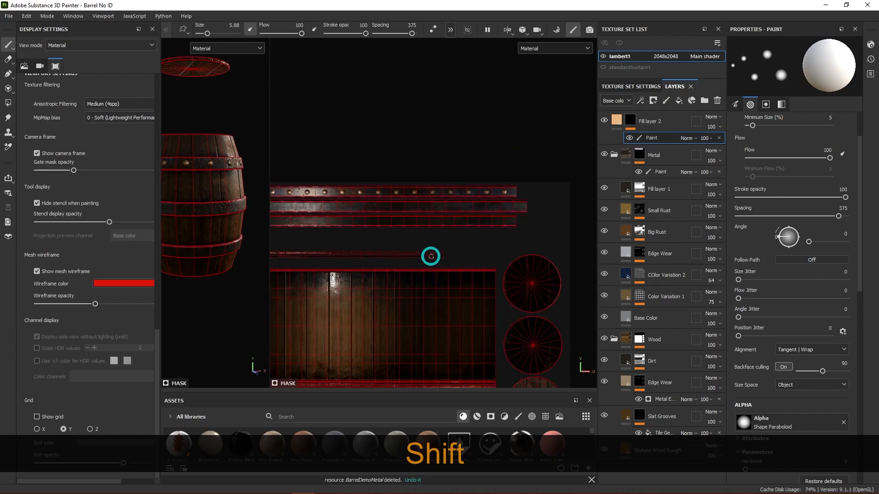
pyautogui.keyDown('alt'); pyautogui.moveTo(384, 241); pyautogui.dragTo(441, 224, button='middle'); pyautogui.keyUp('alt')
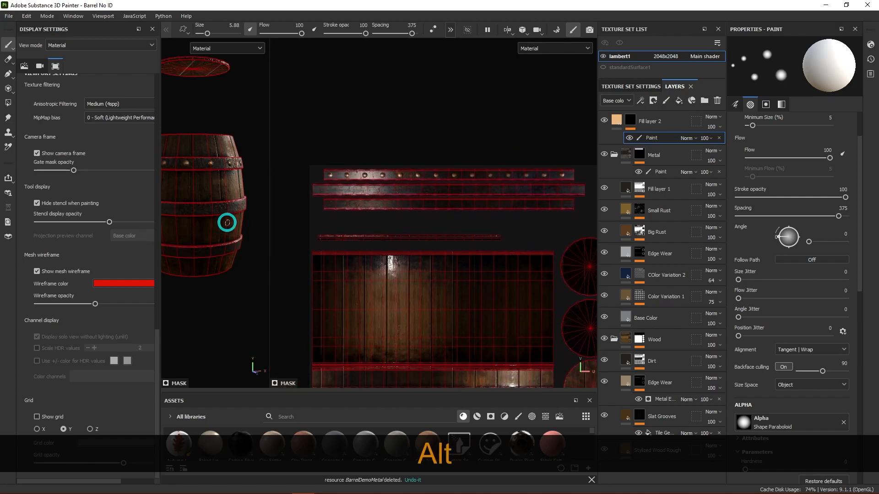
# - Enlarge the 3D view and examine the rivets around the barrel's upper metal band from all sides
pyautogui.moveTo(270, 214); pyautogui.dragTo(418, 214)
pyautogui.keyDown('alt'); pyautogui.moveTo(302, 223); pyautogui.dragTo(251, 221); pyautogui.keyUp('alt')
pyautogui.keyDown('alt'); pyautogui.moveTo(252, 221); pyautogui.dragTo(298, 192, button='right'); pyautogui.keyUp('alt')
pyautogui.keyDown('alt'); pyautogui.moveTo(356, 177); pyautogui.dragTo(351, 202, button='middle'); pyautogui.keyUp('alt')
pyautogui.keyDown('alt'); pyautogui.moveTo(351, 203); pyautogui.dragTo(229, 241); pyautogui.keyUp('alt')
pyautogui.keyDown('alt'); pyautogui.moveTo(341, 219); pyautogui.dragTo(278, 216, button='middle'); pyautogui.keyUp('alt')
pyautogui.keyDown('alt'); pyautogui.moveTo(278, 216); pyautogui.dragTo(234, 216); pyautogui.keyUp('alt')
pyautogui.keyDown('alt'); pyautogui.moveTo(401, 215); pyautogui.dragTo(299, 215, button='middle'); pyautogui.keyUp('alt')
pyautogui.keyDown('alt'); pyautogui.moveTo(390, 221); pyautogui.dragTo(315, 225); pyautogui.keyUp('alt')
pyautogui.keyDown('alt'); pyautogui.moveTo(355, 220); pyautogui.dragTo(275, 205, button='middle'); pyautogui.keyUp('alt')
pyautogui.keyDown('alt'); pyautogui.moveTo(340, 224); pyautogui.dragTo(263, 220); pyautogui.keyUp('alt')
pyautogui.keyDown('alt'); pyautogui.moveTo(333, 218); pyautogui.dragTo(255, 217, button='middle'); pyautogui.keyUp('alt')
pyautogui.keyDown('alt'); pyautogui.moveTo(390, 220); pyautogui.dragTo(339, 222); pyautogui.keyUp('alt')
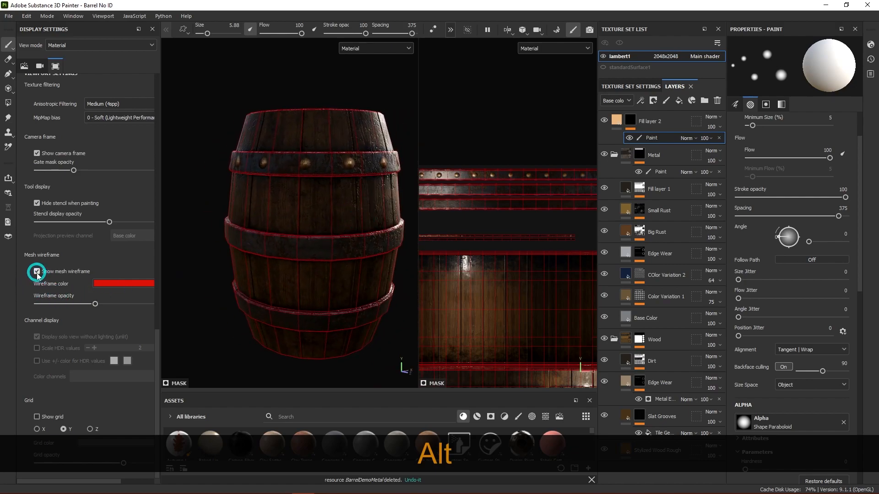
# - Hide the mesh wireframe and check the upper band's rivets around the barrel
pyautogui.click(37, 271)
pyautogui.keyDown('alt'); pyautogui.moveTo(344, 243); pyautogui.dragTo(307, 279, button='middle'); pyautogui.keyUp('alt')
pyautogui.keyDown('alt'); pyautogui.moveTo(307, 279); pyautogui.dragTo(266, 274); pyautogui.keyUp('alt')
pyautogui.keyDown('alt'); pyautogui.moveTo(395, 261); pyautogui.dragTo(338, 245, button='middle'); pyautogui.keyUp('alt')
pyautogui.keyDown('alt'); pyautogui.moveTo(338, 245); pyautogui.dragTo(282, 247); pyautogui.keyUp('alt')
pyautogui.keyDown('alt'); pyautogui.moveTo(342, 246); pyautogui.dragTo(261, 247, button='middle'); pyautogui.keyUp('alt')
pyautogui.keyDown('alt'); pyautogui.moveTo(348, 252); pyautogui.dragTo(295, 255); pyautogui.keyUp('alt')
pyautogui.keyDown('alt'); pyautogui.moveTo(349, 243); pyautogui.dragTo(275, 241, button='middle'); pyautogui.keyUp('alt')
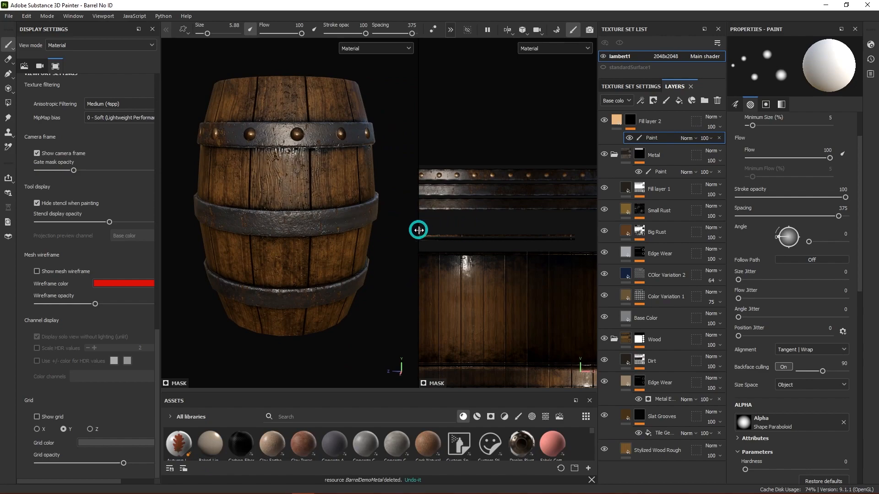
# - Close the Display Settings and resize the split so the 3D barrel and the UV layout share the space
pyautogui.moveTo(418, 229); pyautogui.dragTo(345, 227)
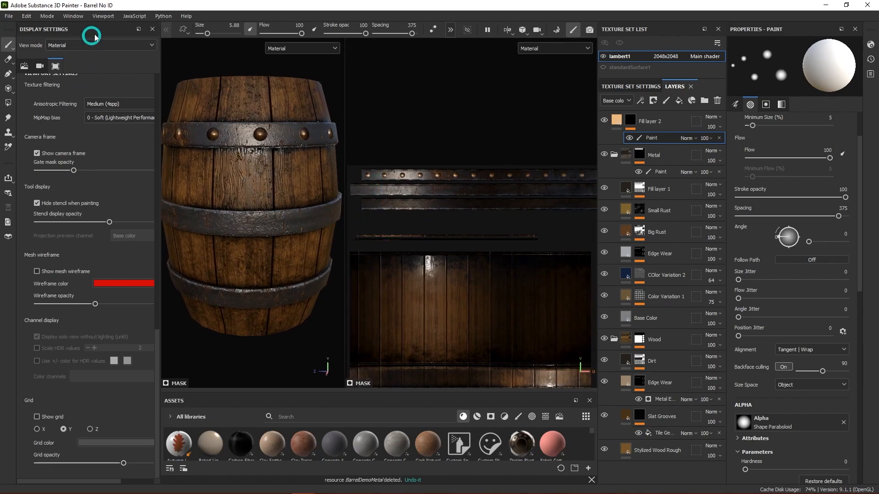
pyautogui.click(150, 33)
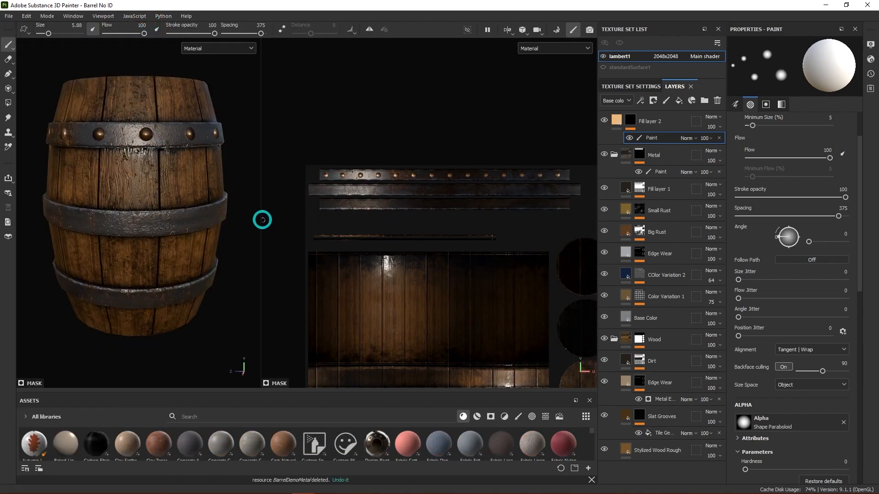
pyautogui.moveTo(261, 220); pyautogui.dragTo(339, 228)
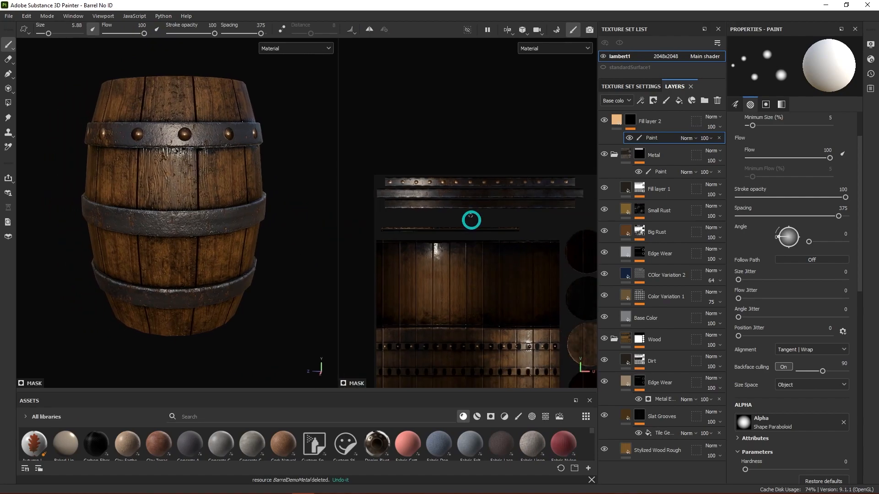
pyautogui.press('alt')
pyautogui.keyDown('alt'); pyautogui.moveTo(484, 222); pyautogui.dragTo(483, 220, button='middle'); pyautogui.keyUp('alt')
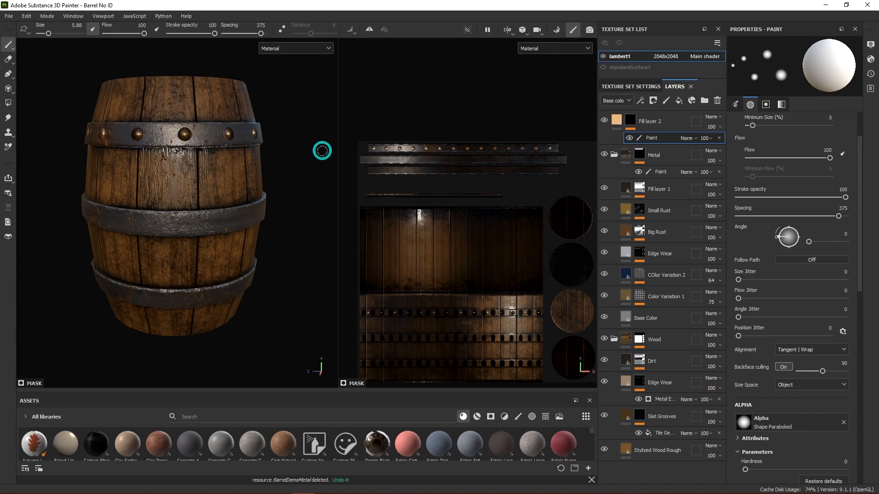
# - Try the 3D only viewport layout, and change it to 2D only
pyautogui.click(509, 31)
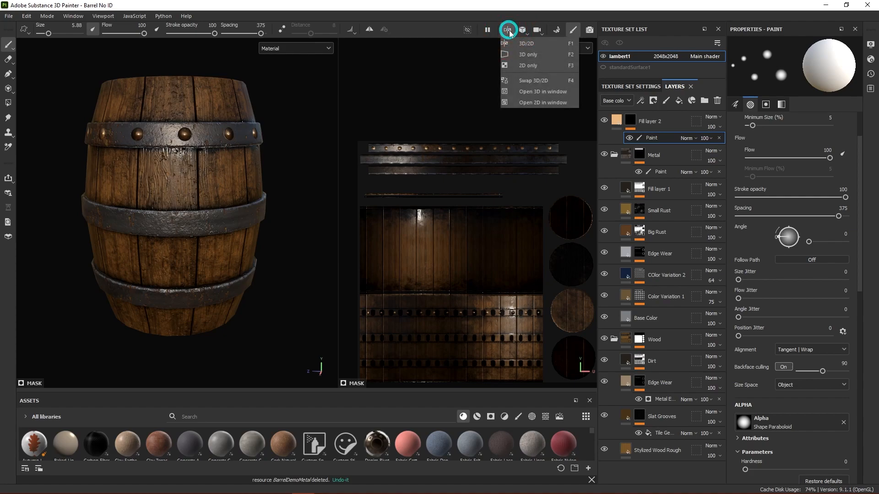
pyautogui.click(527, 54)
pyautogui.keyDown('alt'); pyautogui.moveTo(461, 121); pyautogui.dragTo(428, 176); pyautogui.keyUp('alt')
pyautogui.click(508, 30)
pyautogui.click(528, 65)
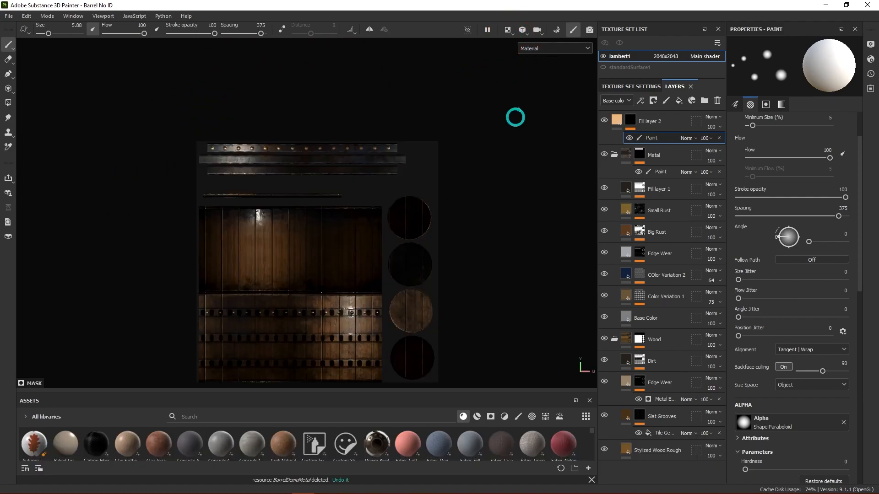
# - Paint straight rows of evenly spaced rivets along the middle and lower metal bands in the UV layout
pyautogui.scroll(2, 278, 183)
pyautogui.scroll(2, 320, 208)
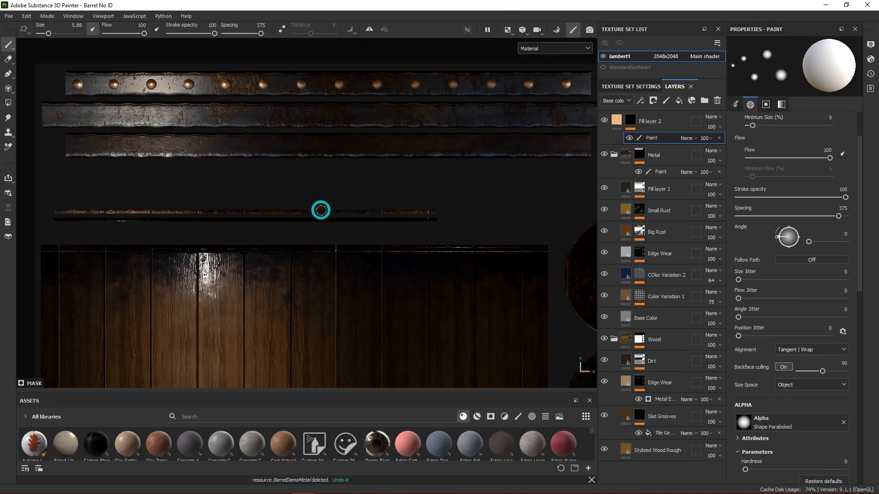
pyautogui.keyDown('alt'); pyautogui.moveTo(325, 190); pyautogui.dragTo(311, 269, button='middle'); pyautogui.keyUp('alt')
pyautogui.scroll(-1, 308, 256)
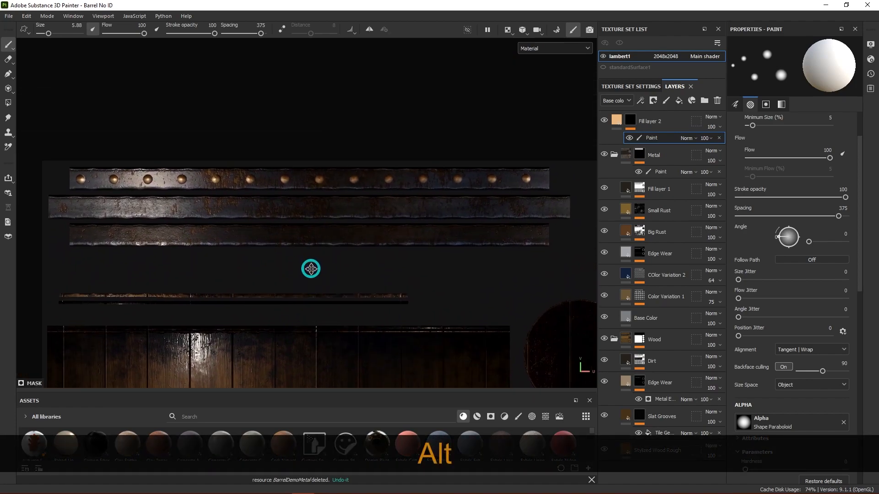
pyautogui.click(59, 207)
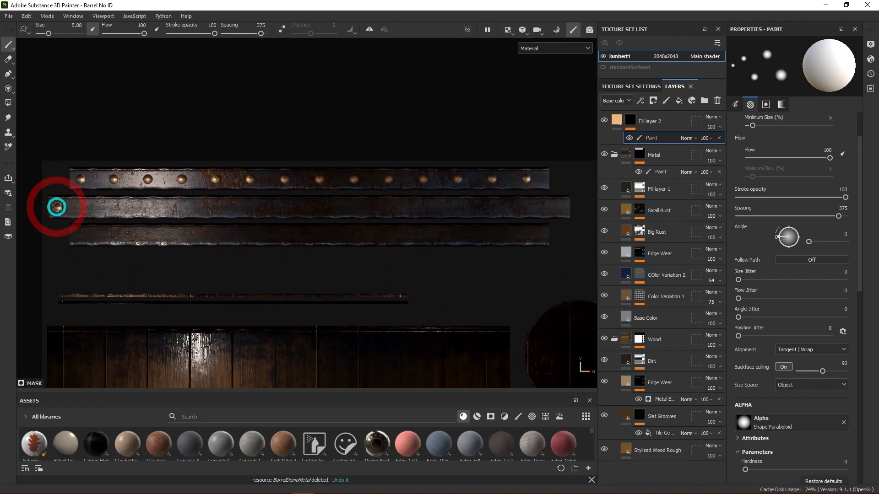
pyautogui.press('shift')
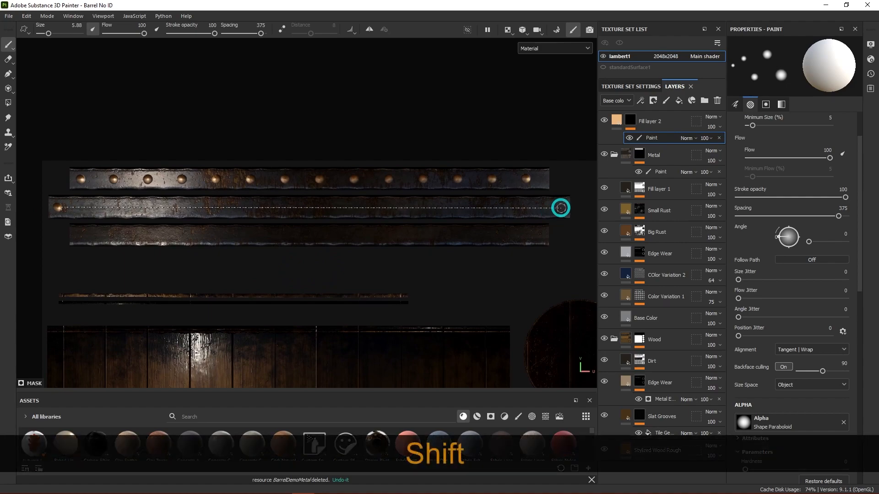
pyautogui.keyDown('shift'); pyautogui.click(561, 207); pyautogui.keyUp('shift')
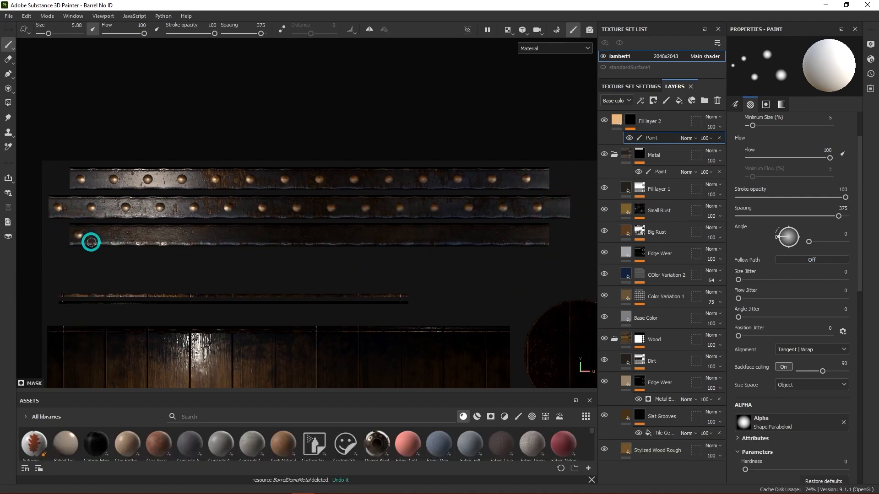
pyautogui.press('shift')
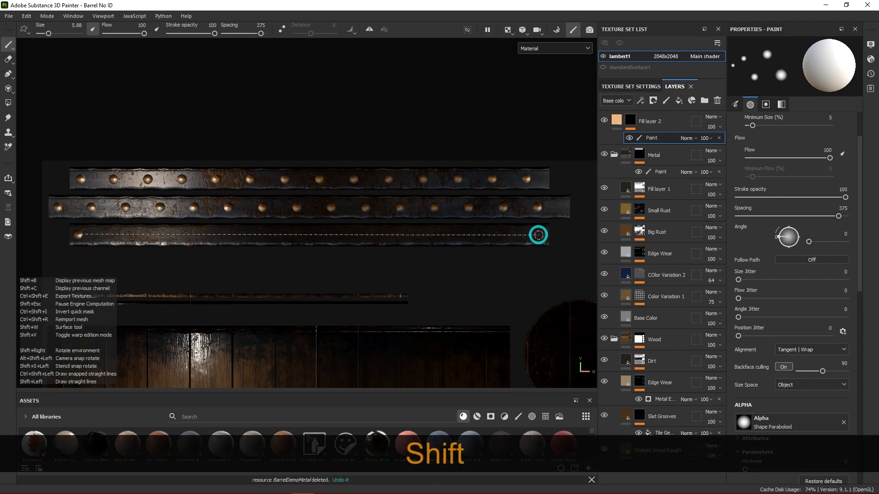
pyautogui.keyDown('shift'); pyautogui.click(538, 234); pyautogui.keyUp('shift')
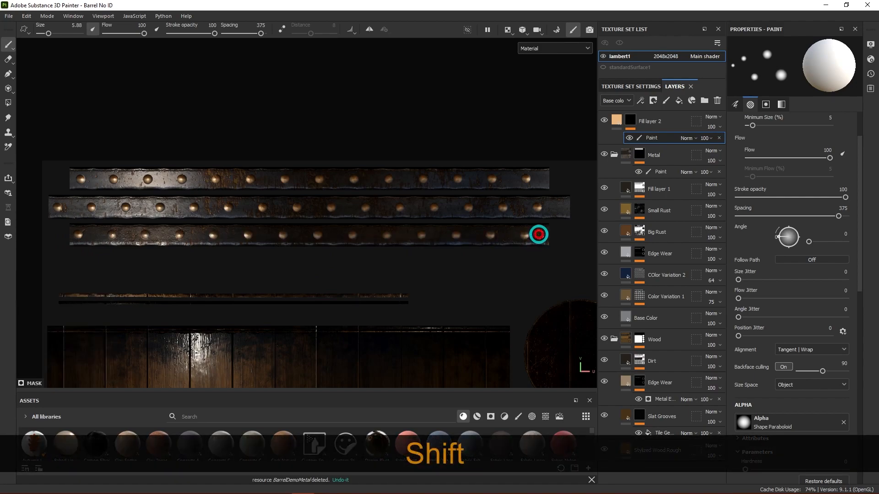
# - Restore the split 3D/2D viewport and examine the rivets on all three barrel bands up close
pyautogui.click(513, 30)
pyautogui.click(526, 59)
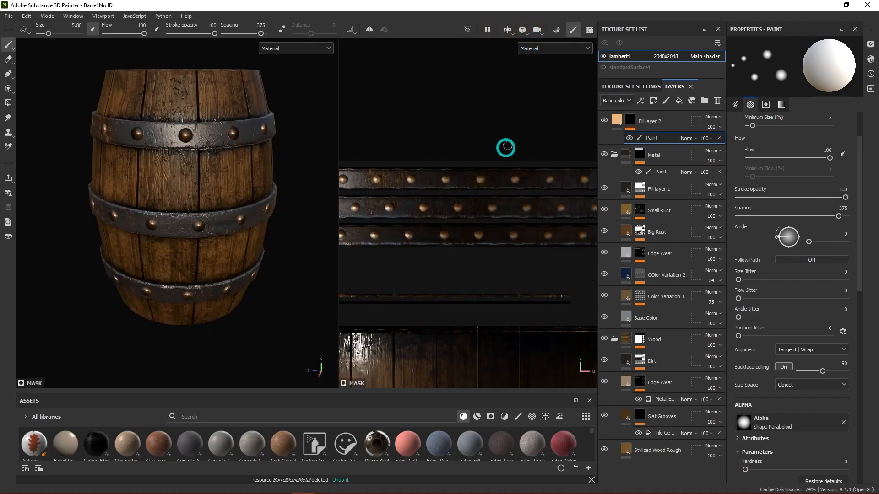
pyautogui.moveTo(218, 217)
pyautogui.keyDown('alt'); pyautogui.mouseDown()
pyautogui.moveTo(215, 269)
pyautogui.moveTo(310, 238)
pyautogui.moveTo(332, 241)
pyautogui.moveTo(121, 247)
pyautogui.moveTo(233, 229)
pyautogui.moveTo(204, 240)
pyautogui.moveTo(150, 224)
pyautogui.moveTo(318, 235)
pyautogui.moveTo(171, 265)
pyautogui.moveTo(153, 255)
pyautogui.moveTo(257, 263)
pyautogui.moveTo(241, 273)
pyautogui.moveTo(222, 233)
pyautogui.mouseUp(); pyautogui.keyUp('alt')
pyautogui.keyDown('shift'); pyautogui.moveTo(223, 233); pyautogui.dragTo(194, 229, button='right'); pyautogui.keyUp('shift')
pyautogui.scroll(3, 173, 232)
pyautogui.keyDown('alt'); pyautogui.moveTo(173, 231); pyautogui.dragTo(229, 261); pyautogui.keyUp('alt')
pyautogui.scroll(-6, 390, 206)
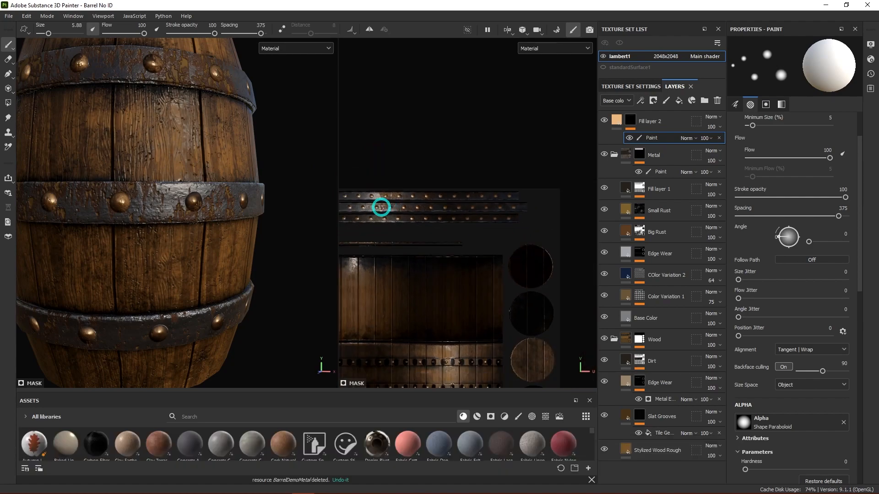
pyautogui.keyDown('alt'); pyautogui.moveTo(400, 240); pyautogui.dragTo(440, 183, button='middle'); pyautogui.keyUp('alt')
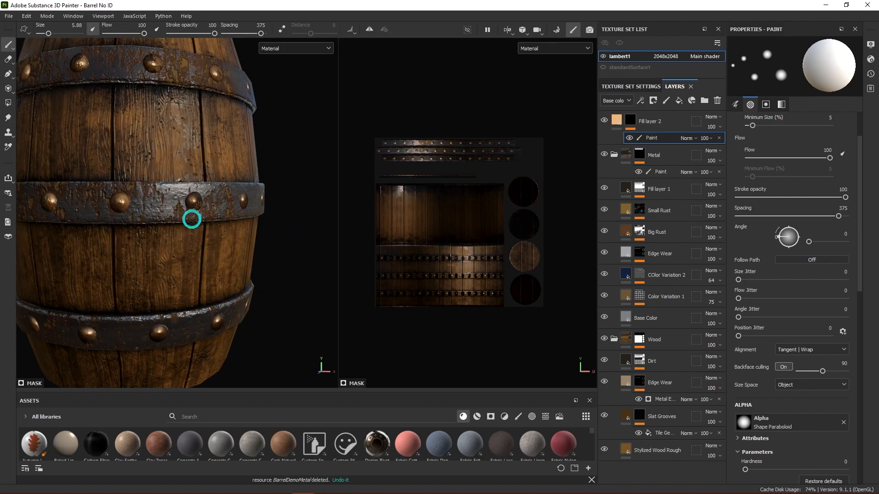
# - Rename Fill layer 2 as Rivets and move it into the Metal folder directly below the Edge Wear layer
pyautogui.doubleClick(661, 124)
pyautogui.write('Rivets')
pyautogui.press('Return')
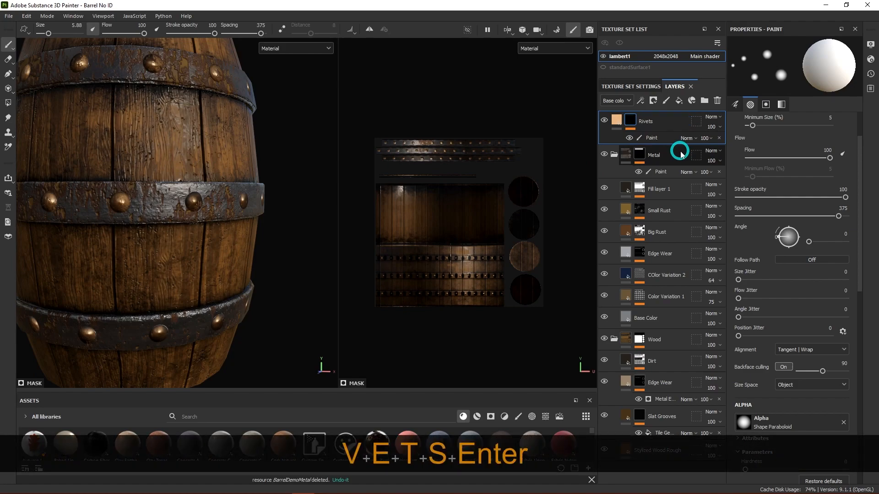
pyautogui.click(647, 132)
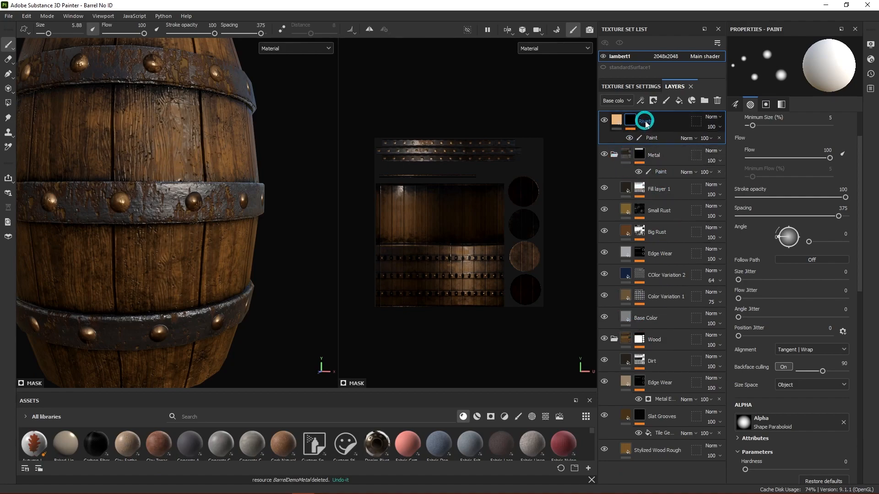
pyautogui.moveTo(646, 125); pyautogui.dragTo(649, 261)
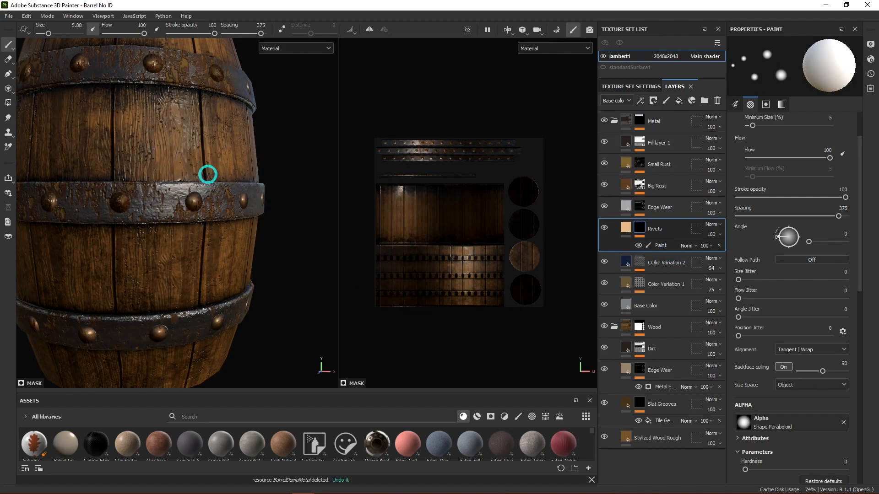
pyautogui.scroll(3, 208, 175)
pyautogui.keyDown('alt'); pyautogui.moveTo(220, 223); pyautogui.dragTo(274, 144, button='middle'); pyautogui.keyUp('alt')
pyautogui.moveTo(275, 144)
pyautogui.keyDown('alt'); pyautogui.mouseDown()
pyautogui.moveTo(256, 170)
pyautogui.moveTo(255, 196)
pyautogui.moveTo(263, 183)
pyautogui.moveTo(233, 200)
pyautogui.moveTo(237, 155)
pyautogui.moveTo(259, 151)
pyautogui.moveTo(278, 164)
pyautogui.moveTo(246, 200)
pyautogui.moveTo(152, 143)
pyautogui.moveTo(274, 202)
pyautogui.moveTo(271, 172)
pyautogui.moveTo(275, 210)
pyautogui.moveTo(142, 230)
pyautogui.moveTo(253, 229)
pyautogui.mouseUp(); pyautogui.keyUp('alt')
pyautogui.scroll(-5, 255, 198)
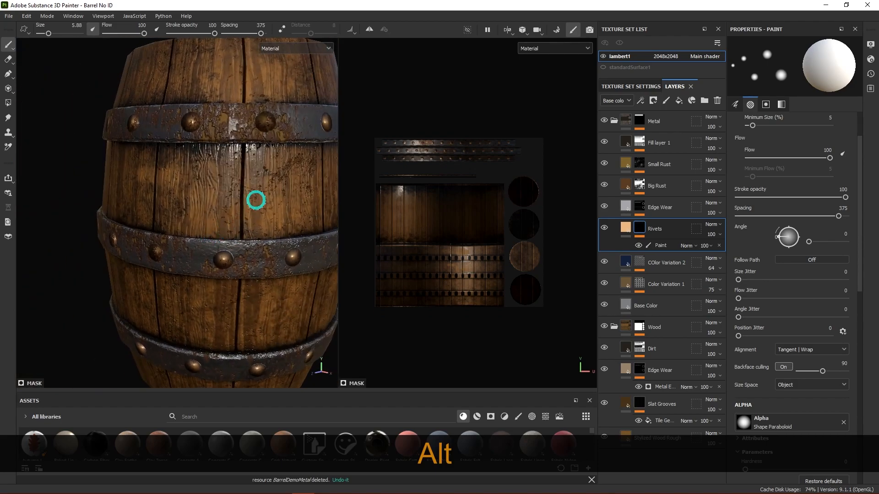
pyautogui.keyDown('alt'); pyautogui.moveTo(233, 212); pyautogui.dragTo(272, 245); pyautogui.keyUp('alt')
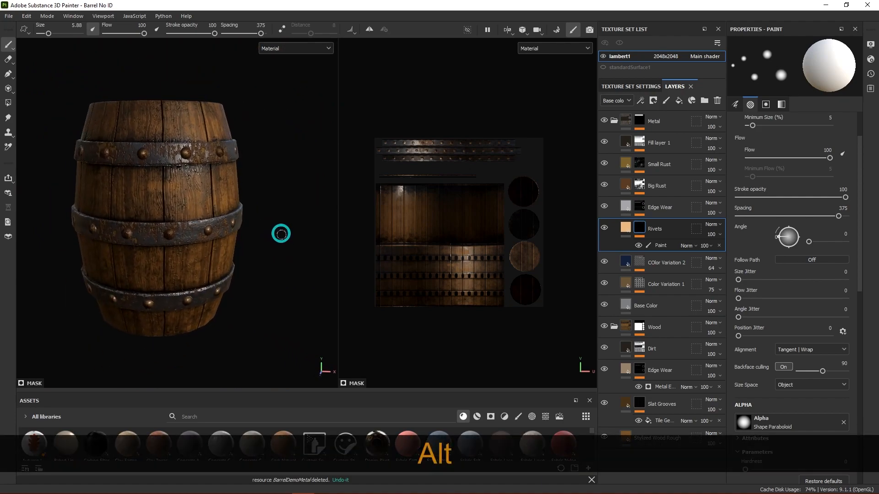
# - Examine up close how the Rivets layer blends with the worn, rusty metal on the barrel's bands
pyautogui.scroll(5, 285, 199)
pyautogui.keyDown('alt'); pyautogui.moveTo(258, 203); pyautogui.dragTo(237, 214, button='middle'); pyautogui.keyUp('alt')
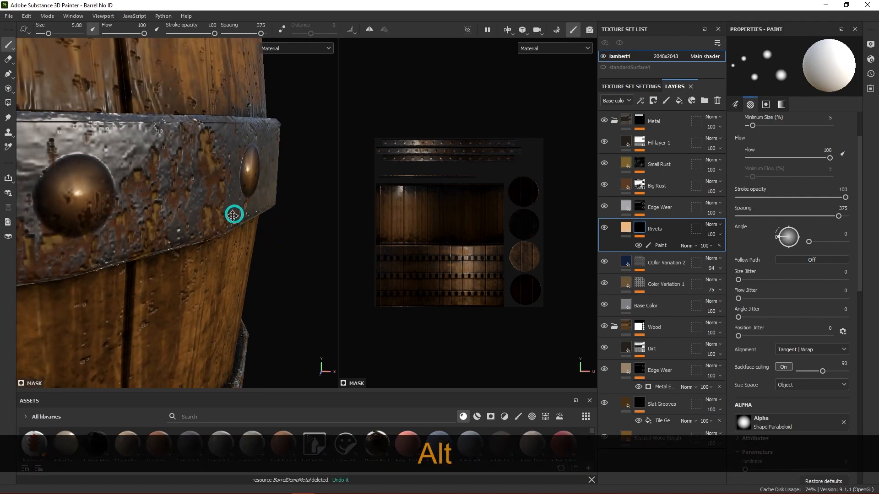
pyautogui.keyDown('alt'); pyautogui.moveTo(293, 182); pyautogui.dragTo(277, 211); pyautogui.keyUp('alt')
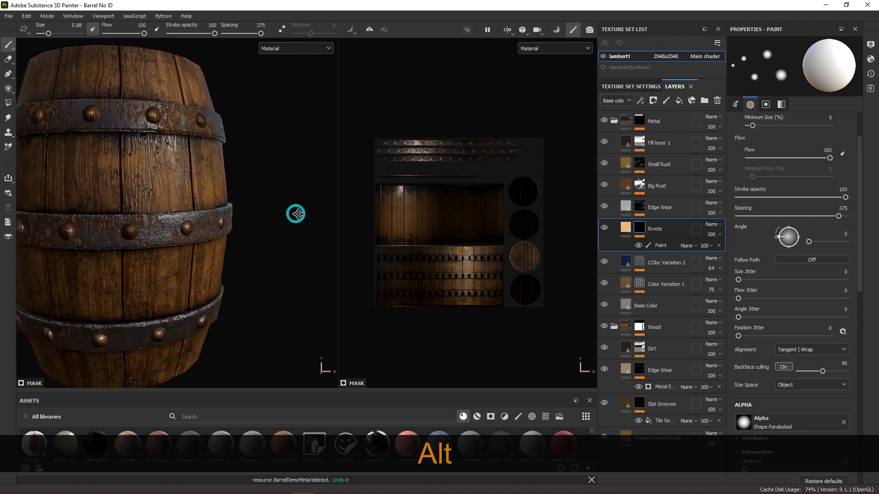
pyautogui.keyDown('alt'); pyautogui.moveTo(229, 250); pyautogui.dragTo(268, 268); pyautogui.keyUp('alt')
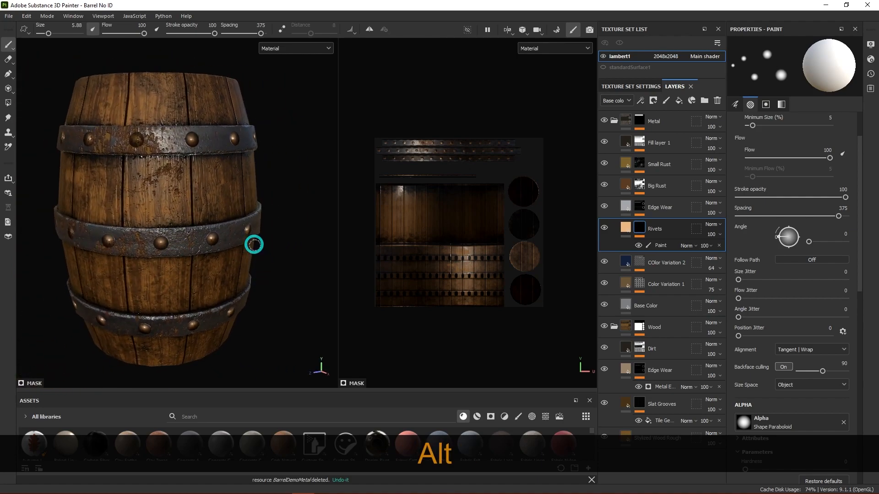
pyautogui.scroll(8, 214, 260)
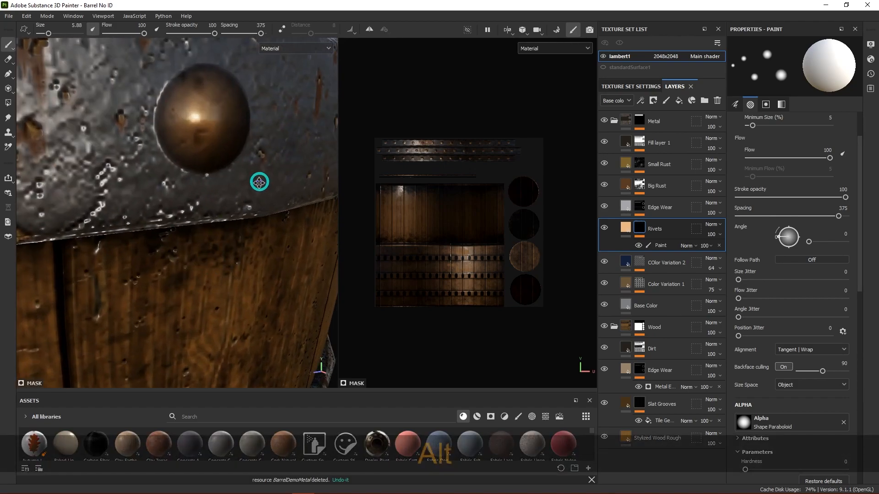
pyautogui.keyDown('alt'); pyautogui.moveTo(263, 180); pyautogui.dragTo(121, 298, button='middle'); pyautogui.keyUp('alt')
pyautogui.moveTo(121, 299)
pyautogui.keyDown('alt'); pyautogui.mouseDown()
pyautogui.moveTo(245, 262)
pyautogui.moveTo(215, 257)
pyautogui.moveTo(262, 261)
pyautogui.moveTo(35, 265)
pyautogui.moveTo(157, 261)
pyautogui.mouseUp(); pyautogui.keyUp('alt')
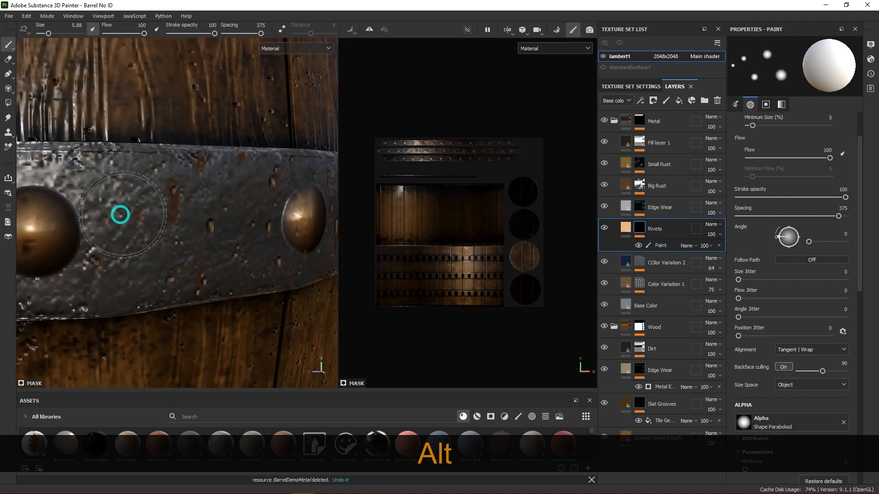
pyautogui.scroll(-8, 202, 220)
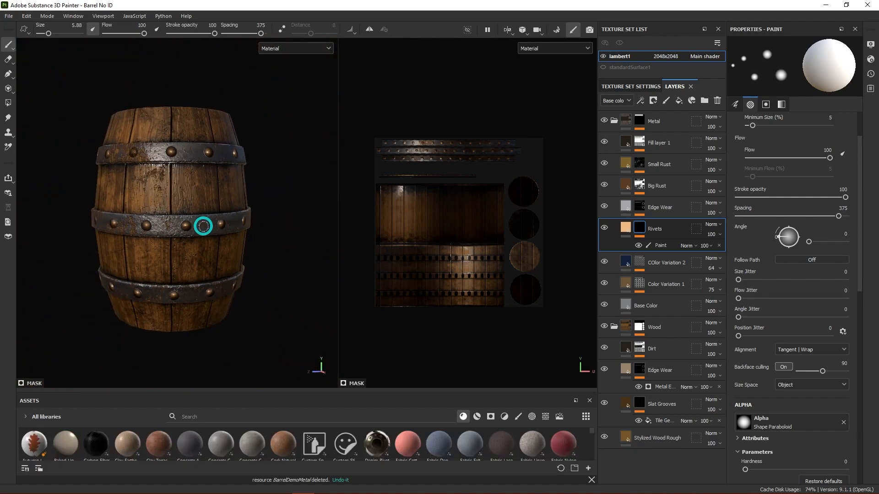
pyautogui.keyDown('alt'); pyautogui.moveTo(212, 217); pyautogui.dragTo(237, 232); pyautogui.keyUp('alt')
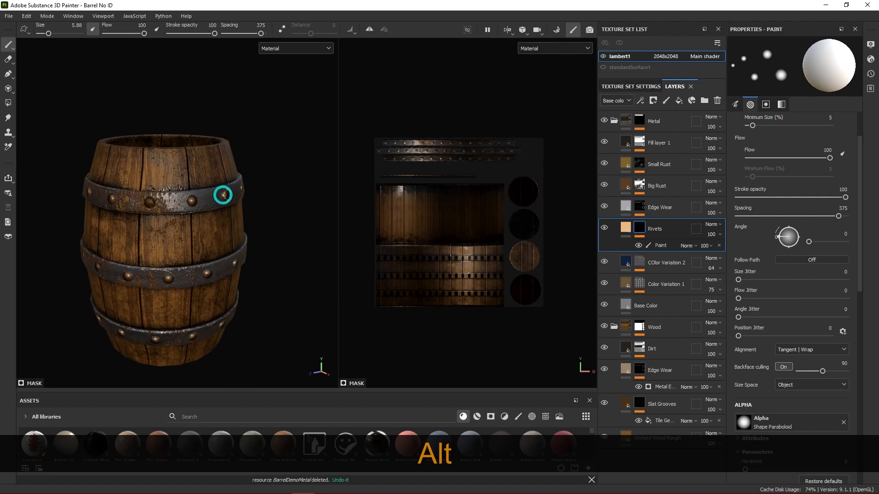
# - Rotate the environment lighting and examine the riveted barrel from several angles
pyautogui.keyDown('alt'); pyautogui.moveTo(171, 231); pyautogui.dragTo(178, 249); pyautogui.keyUp('alt')
pyautogui.keyDown('shift'); pyautogui.moveTo(179, 249); pyautogui.dragTo(220, 251, button='right'); pyautogui.keyUp('shift')
pyautogui.keyDown('shift'); pyautogui.moveTo(195, 251); pyautogui.dragTo(202, 251, button='right'); pyautogui.keyUp('shift')
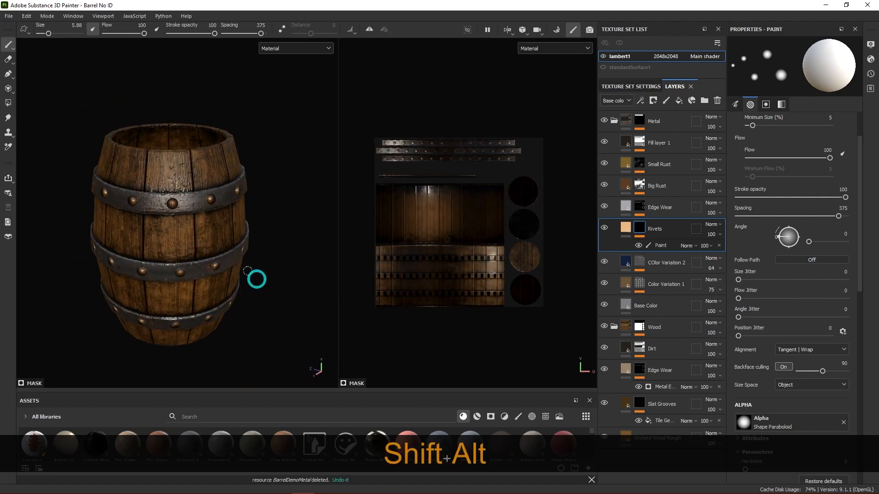
pyautogui.keyDown('alt'); pyautogui.keyDown('shift'); pyautogui.moveTo(251, 275); pyautogui.dragTo(218, 262); pyautogui.keyUp('shift'); pyautogui.keyUp('alt')
pyautogui.keyDown('alt'); pyautogui.moveTo(238, 247); pyautogui.dragTo(209, 227, button='middle'); pyautogui.keyUp('alt')
pyautogui.keyDown('alt'); pyautogui.moveTo(256, 270); pyautogui.dragTo(227, 268); pyautogui.keyUp('alt')
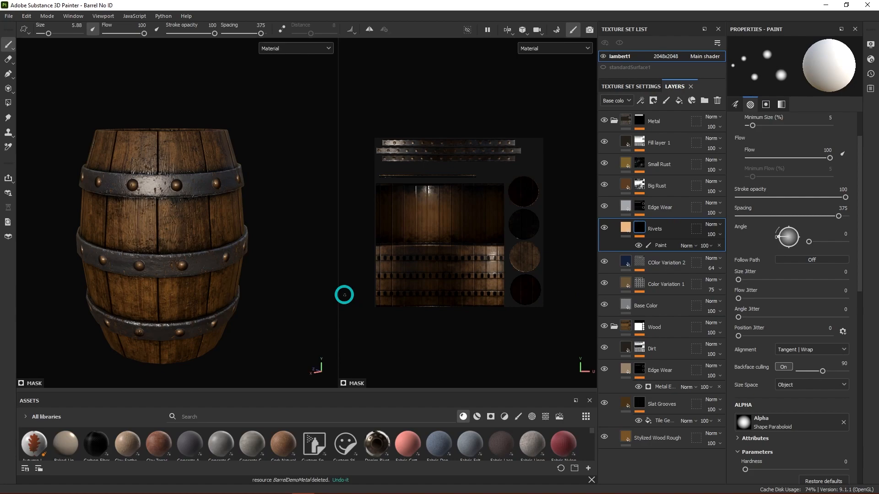
# - Enlarge the asset library area and add a new fill layer above the Metal folder
pyautogui.moveTo(331, 391); pyautogui.dragTo(330, 326)
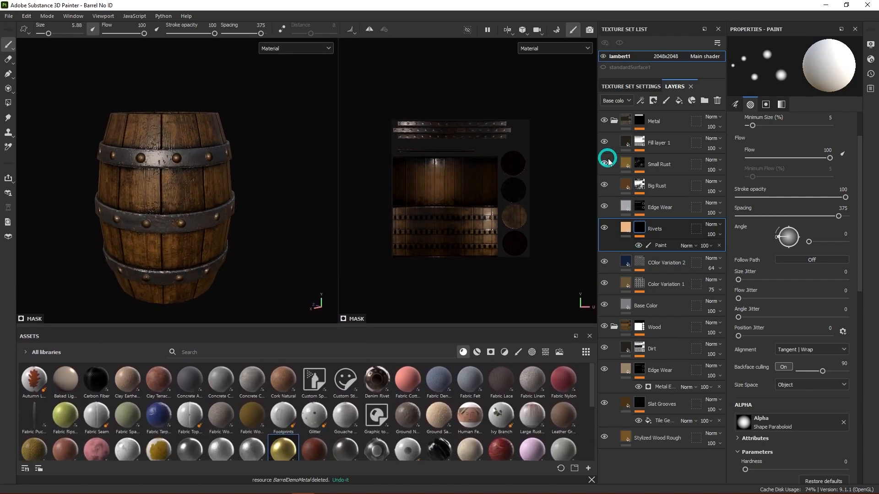
pyautogui.click(662, 121)
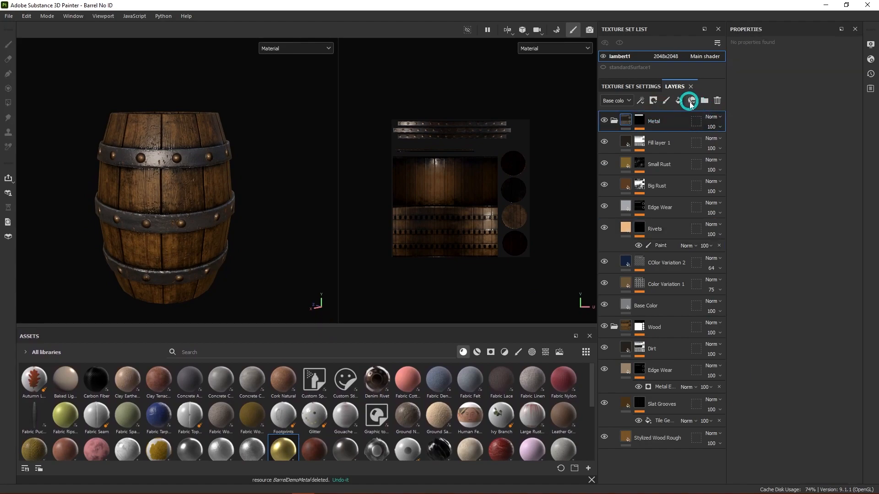
pyautogui.click(679, 101)
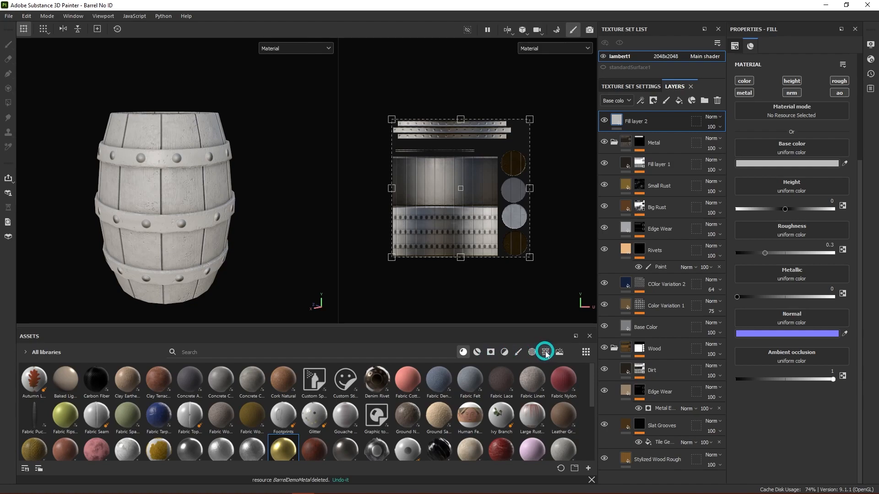
# - Filter the asset library to textures and browse the available normal map details such as screws and vents
pyautogui.click(545, 352)
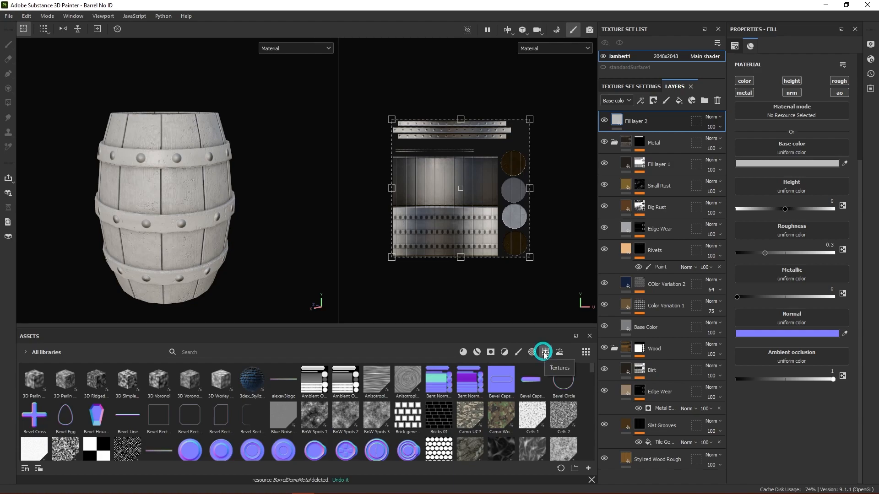
pyautogui.scroll(-3, 329, 411)
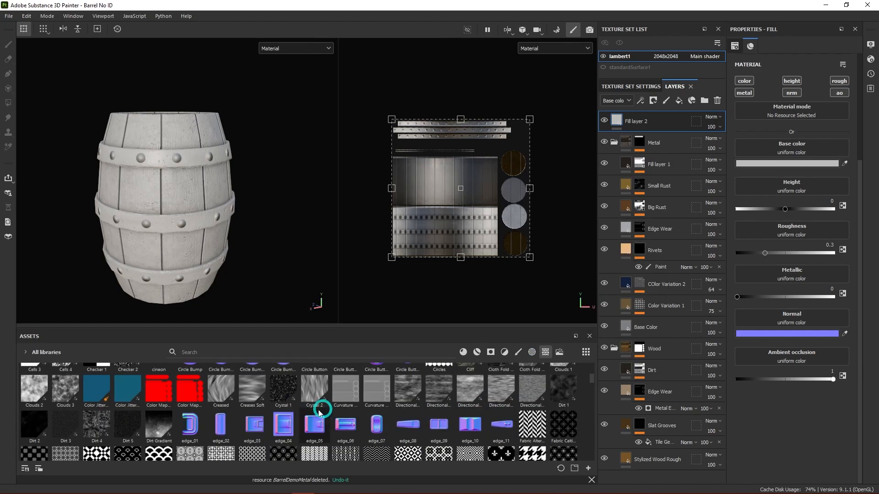
pyautogui.scroll(-3, 224, 428)
pyautogui.scroll(-10, 224, 428)
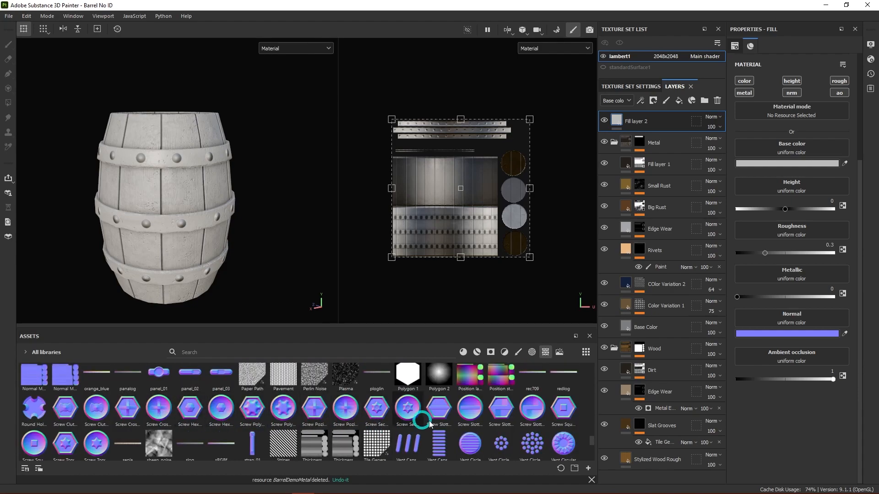
pyautogui.scroll(-3, 390, 418)
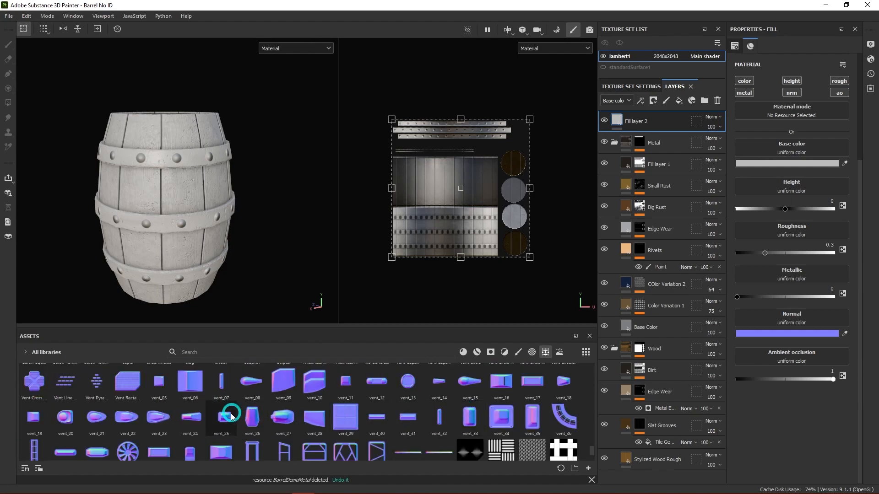
pyautogui.scroll(-2, 231, 429)
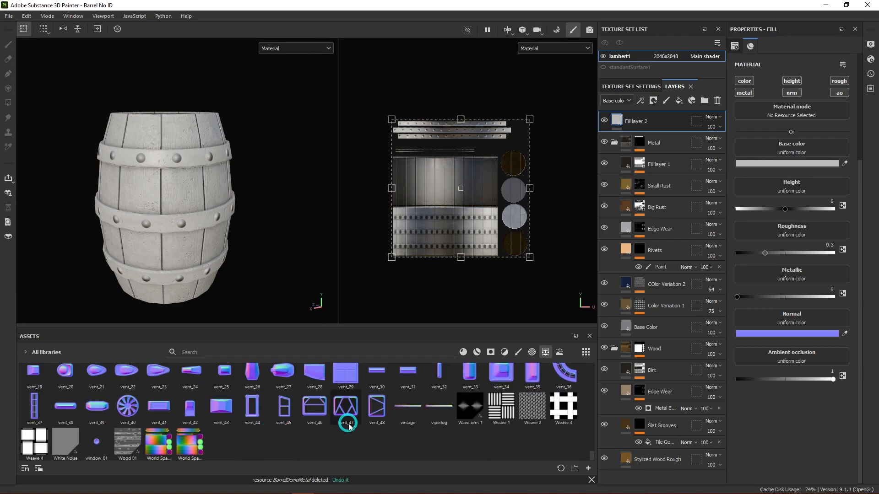
pyautogui.scroll(3, 339, 407)
pyautogui.scroll(3, 336, 408)
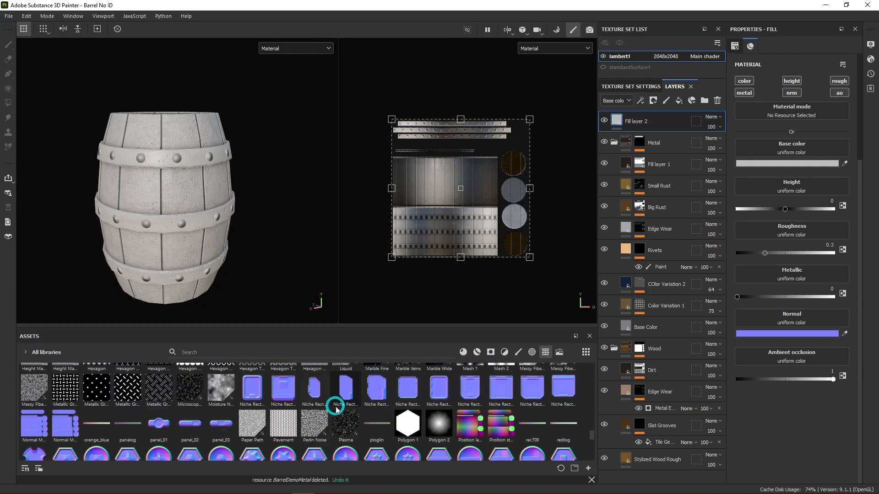
pyautogui.scroll(-3, 336, 407)
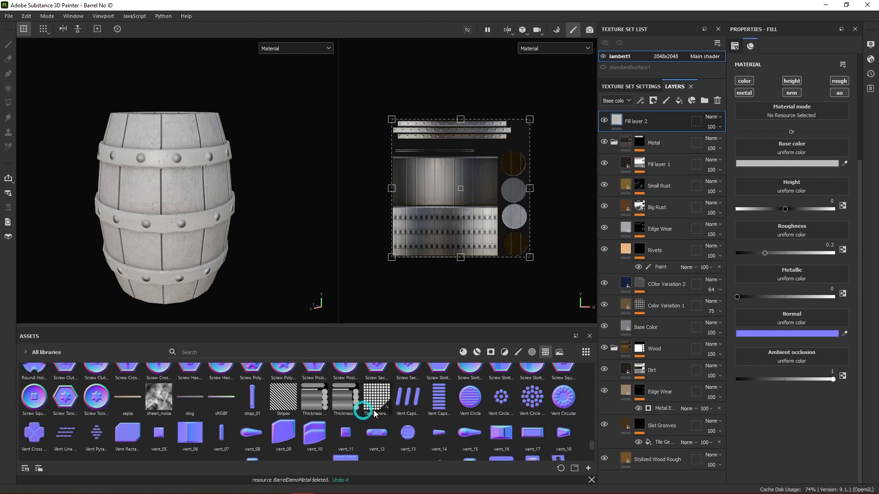
# - Hide the Rivets layer and assign the Screw Slotted Round texture to the new fill layer's normal channel
pyautogui.click(605, 250)
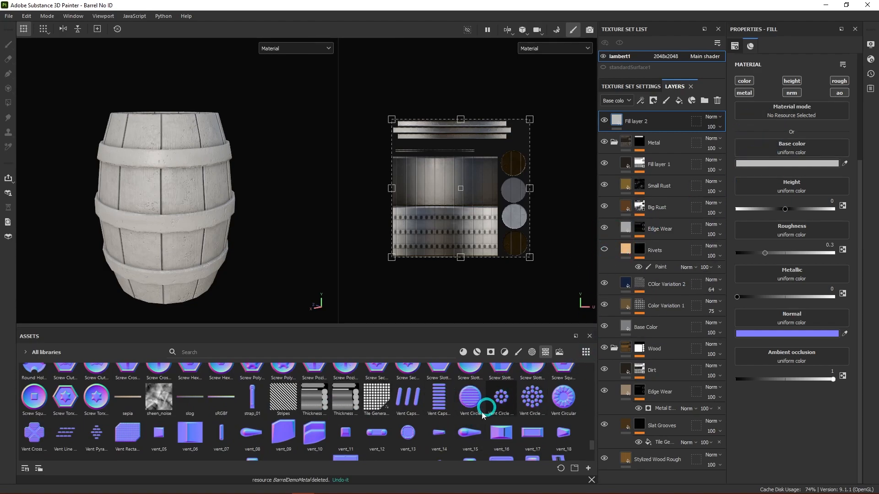
pyautogui.scroll(3, 412, 409)
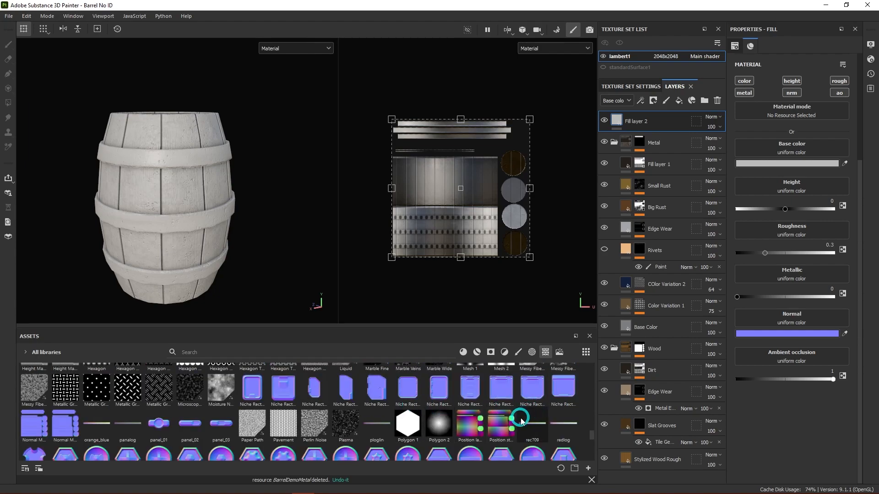
pyautogui.scroll(-2, 521, 420)
pyautogui.scroll(-1, 585, 442)
pyautogui.scroll(3, 590, 443)
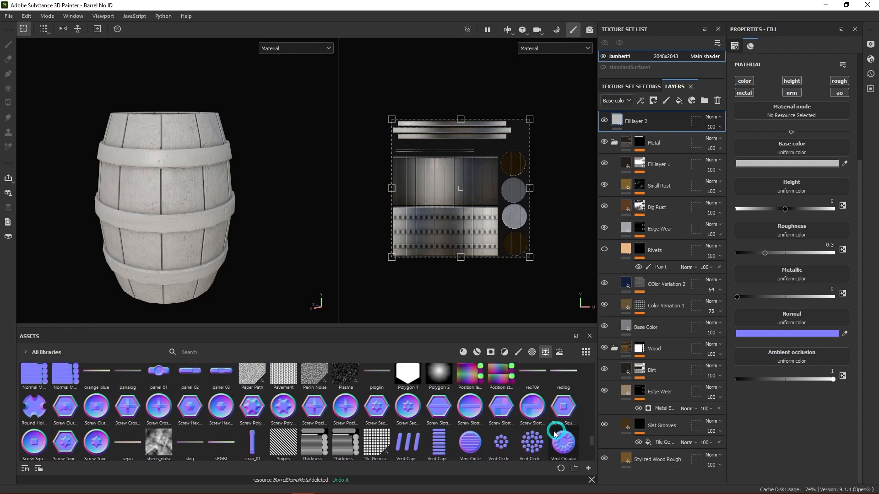
pyautogui.moveTo(470, 406); pyautogui.dragTo(807, 319)
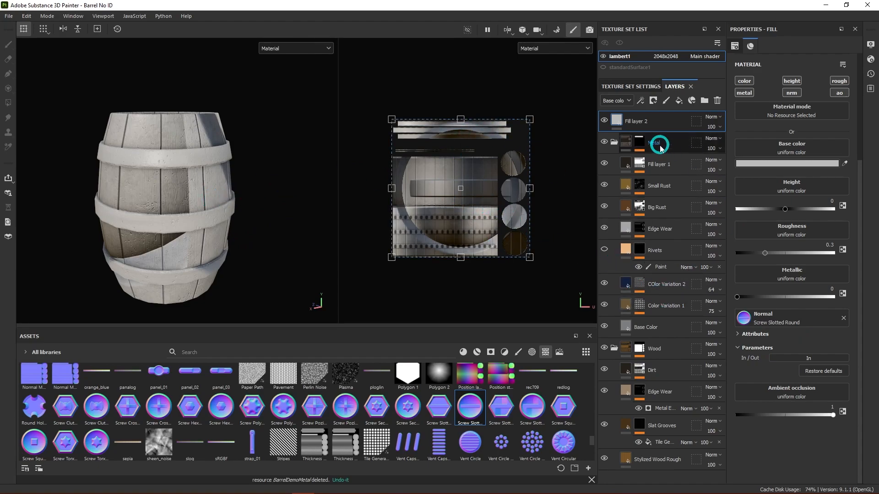
# - Disable the fill layer's color, metal, roughness, ambient occlusion and height channels, leaving only normal active
pyautogui.click(745, 81)
pyautogui.click(744, 92)
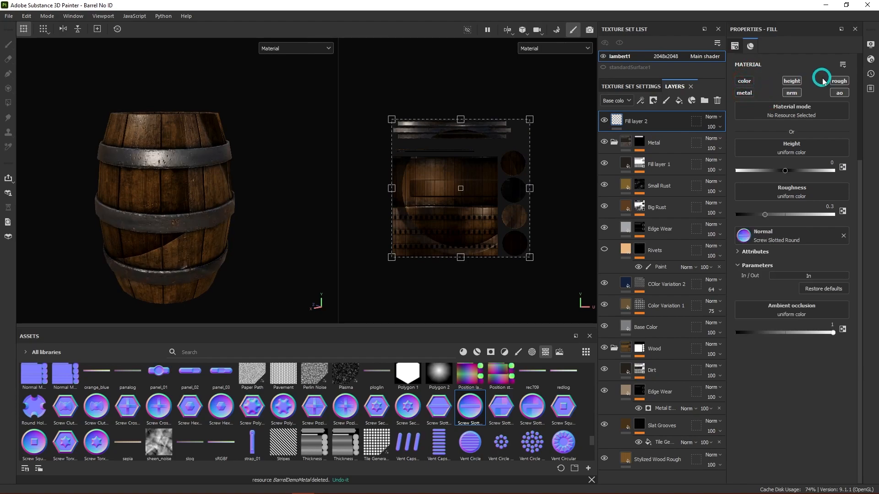
pyautogui.click(839, 81)
pyautogui.click(839, 93)
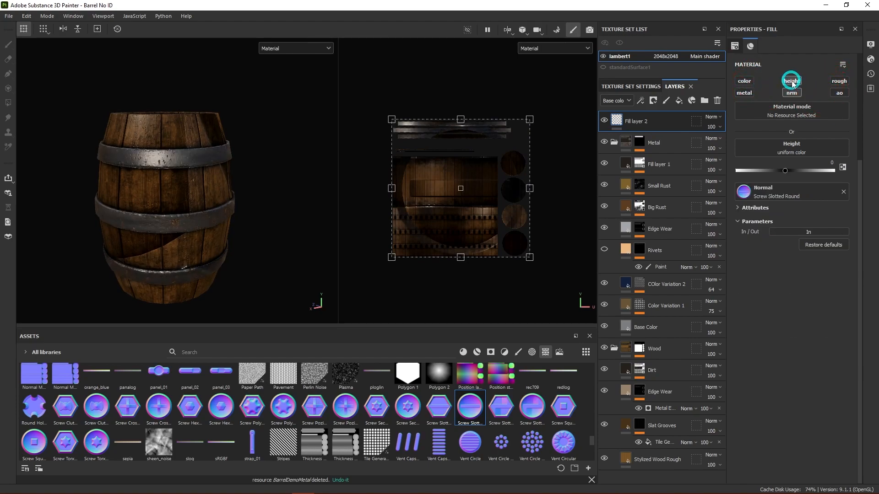
pyautogui.click(792, 81)
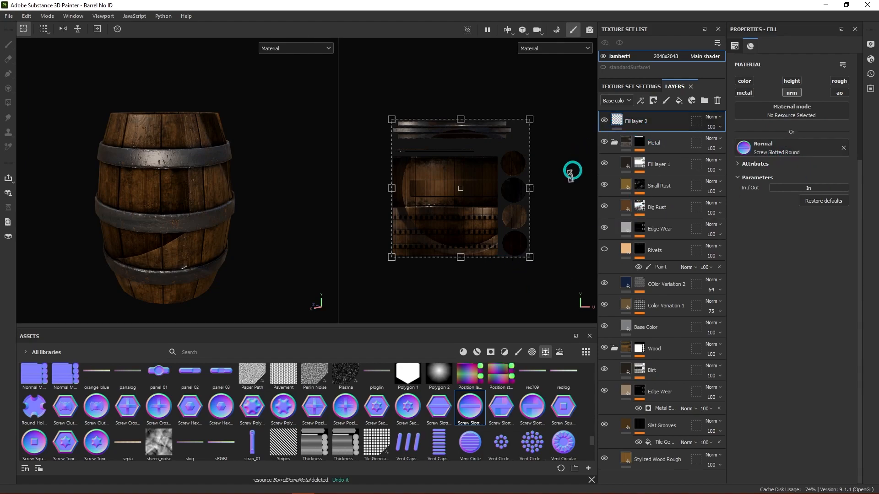
# - Set the fill layer's UV tiling to 8.67
pyautogui.scroll(2, 788, 187)
pyautogui.scroll(3, 785, 183)
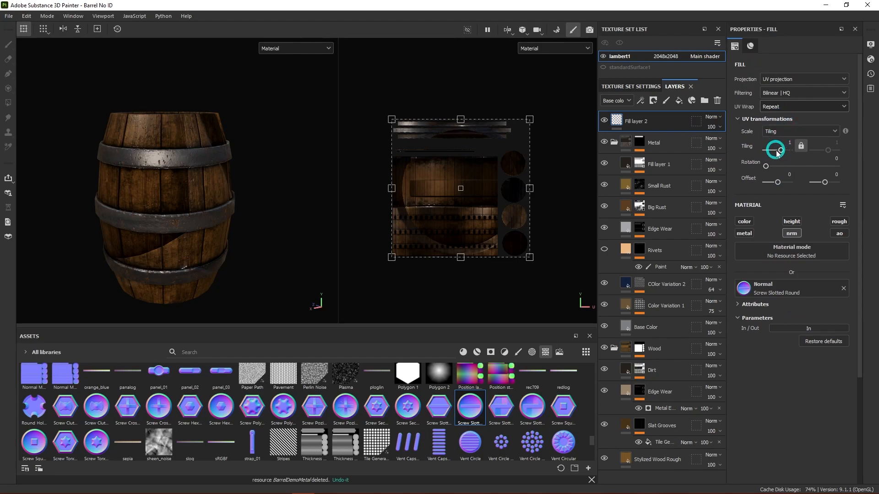
pyautogui.moveTo(783, 153); pyautogui.dragTo(785, 151)
pyautogui.scroll(3, 479, 196)
pyautogui.scroll(2, 471, 204)
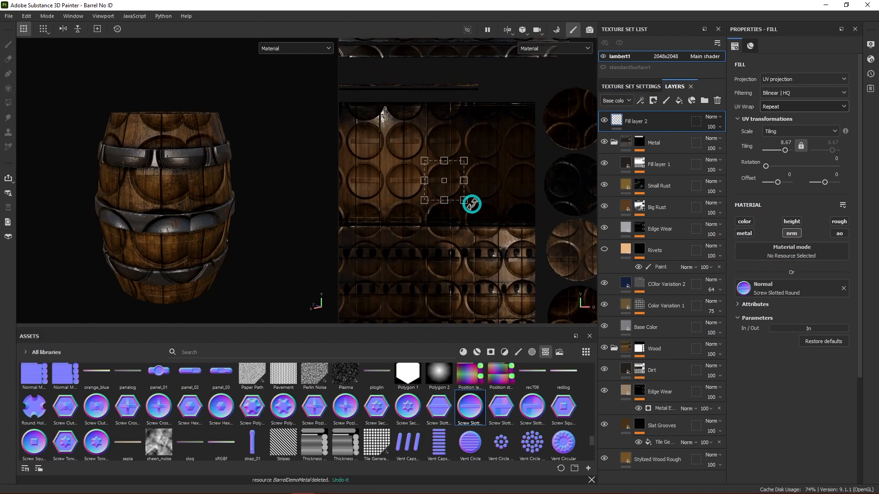
pyautogui.keyDown('alt'); pyautogui.moveTo(491, 138); pyautogui.dragTo(505, 218, button='middle'); pyautogui.keyUp('alt')
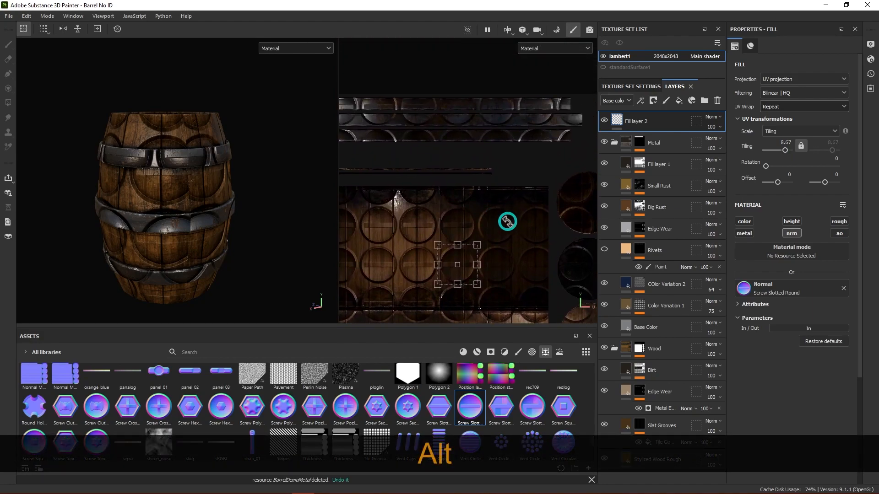
# - Inspect the repeated screw pattern on the barrel and set the fill layer's UV wrap to None
pyautogui.keyDown('alt'); pyautogui.moveTo(166, 262); pyautogui.dragTo(222, 238); pyautogui.keyUp('alt')
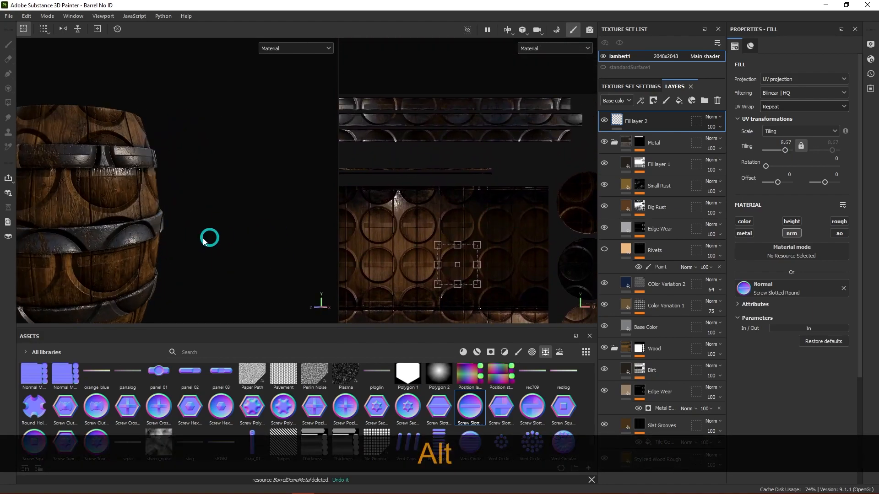
pyautogui.keyDown('alt'); pyautogui.moveTo(221, 238); pyautogui.dragTo(353, 209, button='middle'); pyautogui.keyUp('alt')
pyautogui.keyDown('alt'); pyautogui.keyDown('shift'); pyautogui.moveTo(353, 209); pyautogui.dragTo(238, 197, button='right'); pyautogui.keyUp('shift'); pyautogui.keyUp('alt')
pyautogui.keyDown('alt'); pyautogui.moveTo(282, 176); pyautogui.dragTo(205, 151, button='middle'); pyautogui.keyUp('alt')
pyautogui.keyDown('alt'); pyautogui.moveTo(224, 180); pyautogui.dragTo(219, 185); pyautogui.keyUp('alt')
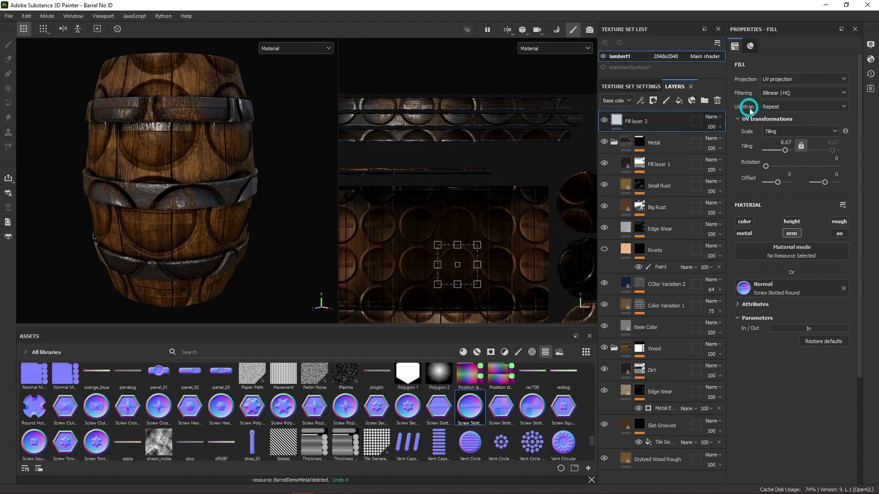
pyautogui.click(781, 107)
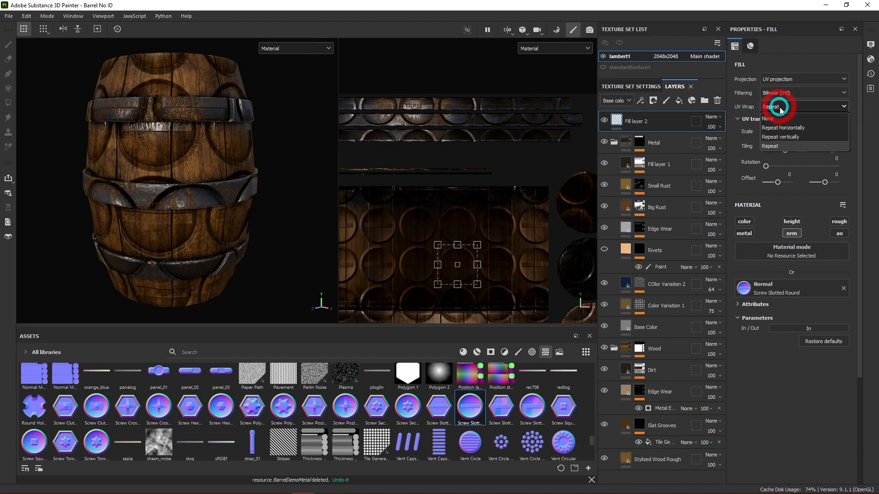
pyautogui.click(773, 118)
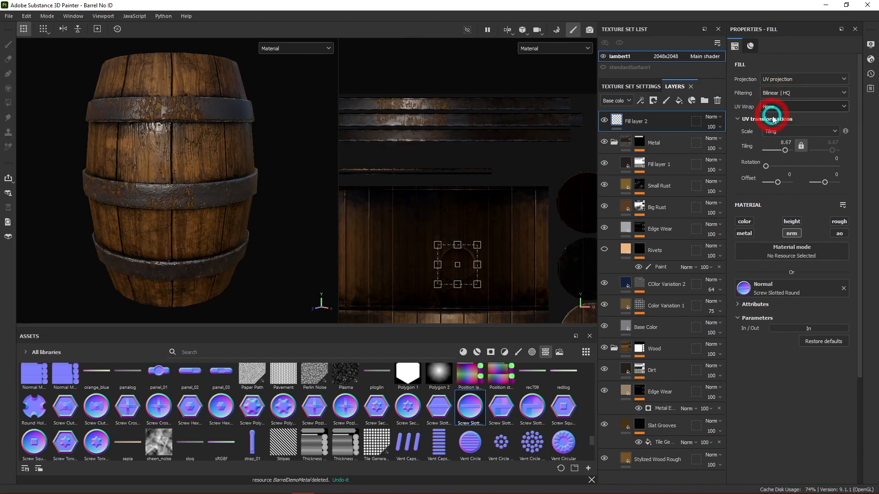
# - Move the single screw projection onto the metal bands in the UV layout, at an offset of about -0.195, 0.437
pyautogui.moveTo(457, 265); pyautogui.dragTo(401, 120)
pyautogui.scroll(4, 428, 120)
pyautogui.keyDown('alt'); pyautogui.moveTo(438, 116); pyautogui.dragTo(580, 172, button='middle'); pyautogui.keyUp('alt')
pyautogui.scroll(-3, 524, 179)
pyautogui.keyDown('alt'); pyautogui.moveTo(474, 216); pyautogui.dragTo(483, 220, button='middle'); pyautogui.keyUp('alt')
pyautogui.scroll(2, 505, 159)
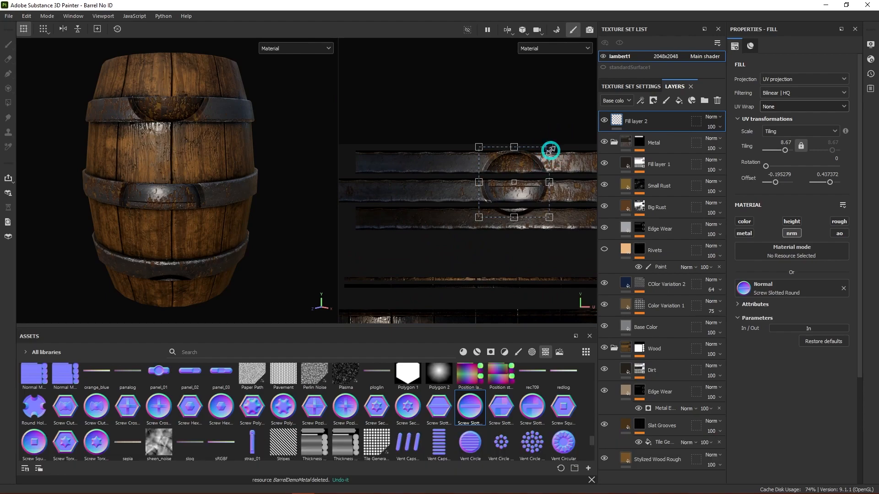
# - Scale the screw projection down proportionally to a tiling of about 26.08 and fit it onto the middle metal band
pyautogui.press('shift')
pyautogui.keyDown('shift'); pyautogui.moveTo(548, 146); pyautogui.dragTo(520, 190); pyautogui.keyUp('shift')
pyautogui.scroll(3, 520, 190)
pyautogui.scroll(3, 520, 190)
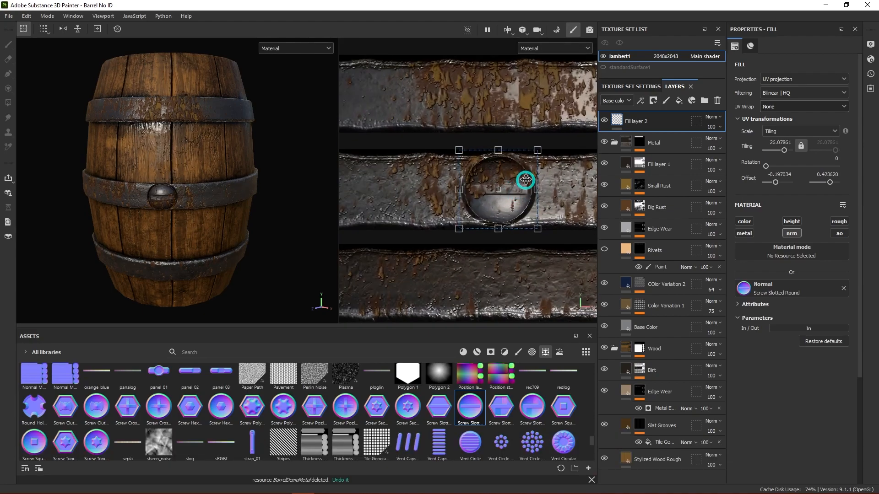
# - Scale the screw projection down proportionally to a tiling of about 60.93 on the middle metal band and check its size on the barrel
pyautogui.keyDown('shift'); pyautogui.moveTo(534, 151); pyautogui.dragTo(481, 180); pyautogui.keyUp('shift')
pyautogui.moveTo(233, 274)
pyautogui.keyDown('alt'); pyautogui.mouseDown()
pyautogui.moveTo(295, 220)
pyautogui.moveTo(296, 247)
pyautogui.moveTo(243, 267)
pyautogui.mouseUp(); pyautogui.keyUp('alt')
pyautogui.keyDown('alt'); pyautogui.moveTo(243, 267); pyautogui.dragTo(326, 235, button='right'); pyautogui.keyUp('alt')
pyautogui.press('f')
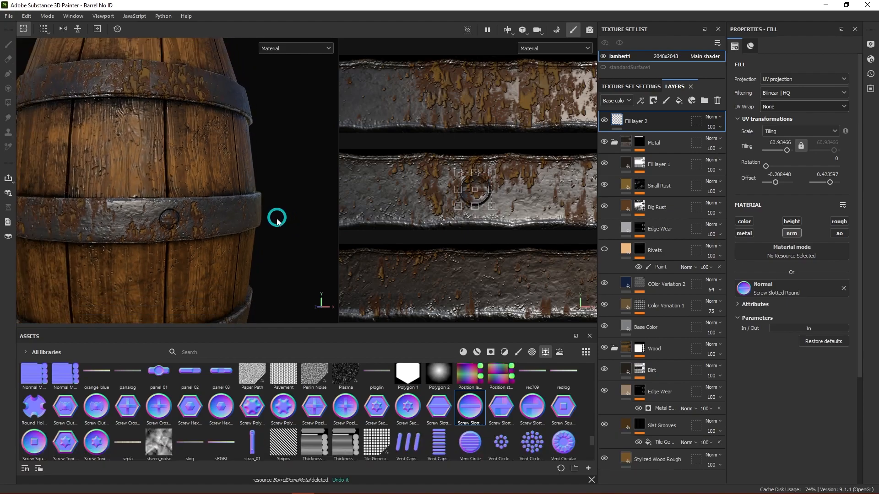
pyautogui.keyDown('alt'); pyautogui.moveTo(281, 236); pyautogui.dragTo(280, 255, button='right'); pyautogui.keyUp('alt')
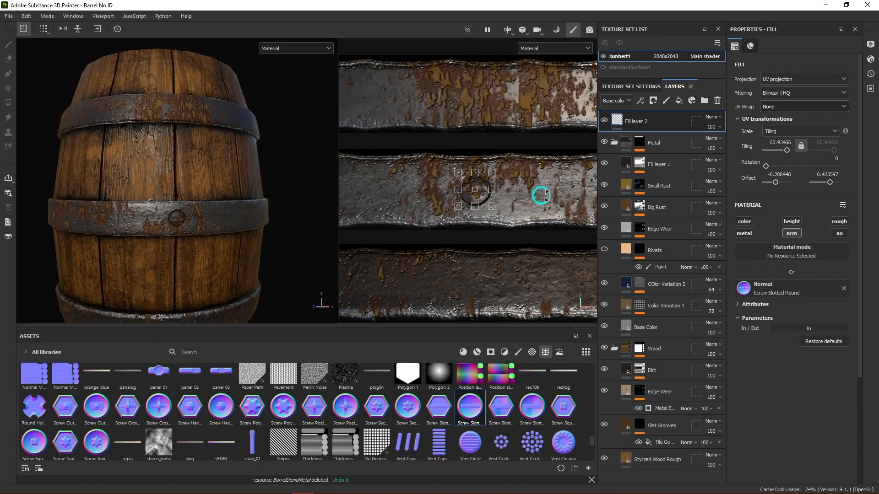
# - Set the fill layer's UV wrap to Repeat horizontally and inspect the row of screws around the barrel's middle band
pyautogui.click(764, 108)
pyautogui.click(801, 129)
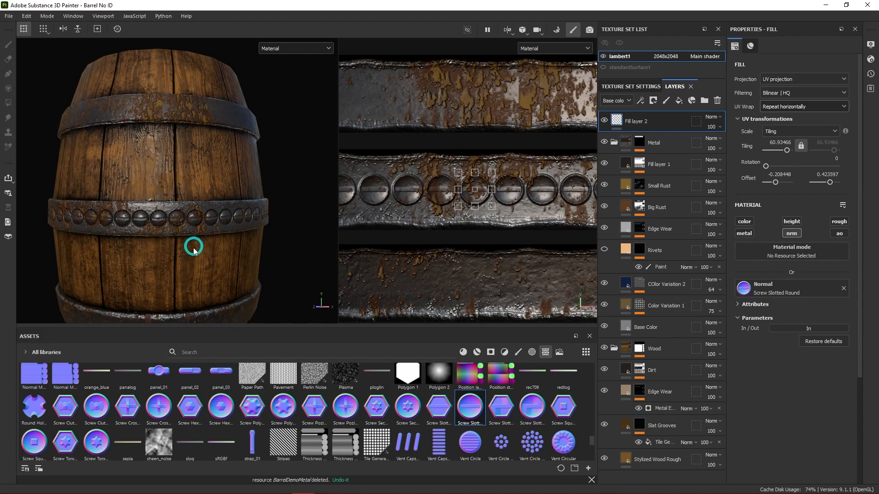
pyautogui.keyDown('alt'); pyautogui.moveTo(180, 249); pyautogui.dragTo(221, 260); pyautogui.keyUp('alt')
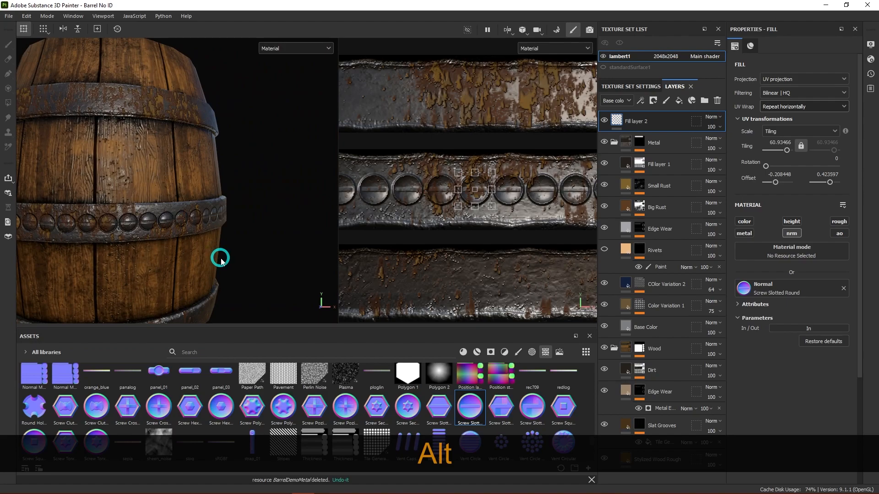
# - Set the screw fill layer's UV wrap back to None
pyautogui.click(780, 107)
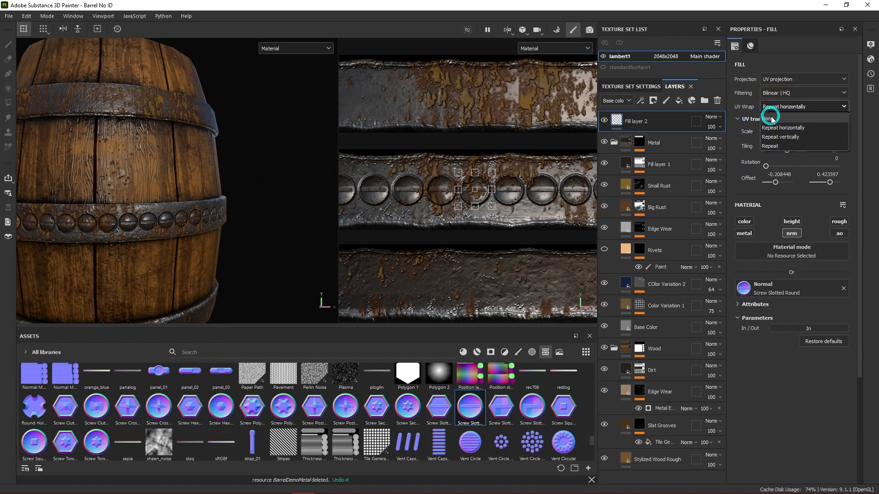
pyautogui.click(773, 119)
pyautogui.keyDown('alt'); pyautogui.moveTo(299, 175); pyautogui.dragTo(304, 172); pyautogui.keyUp('alt')
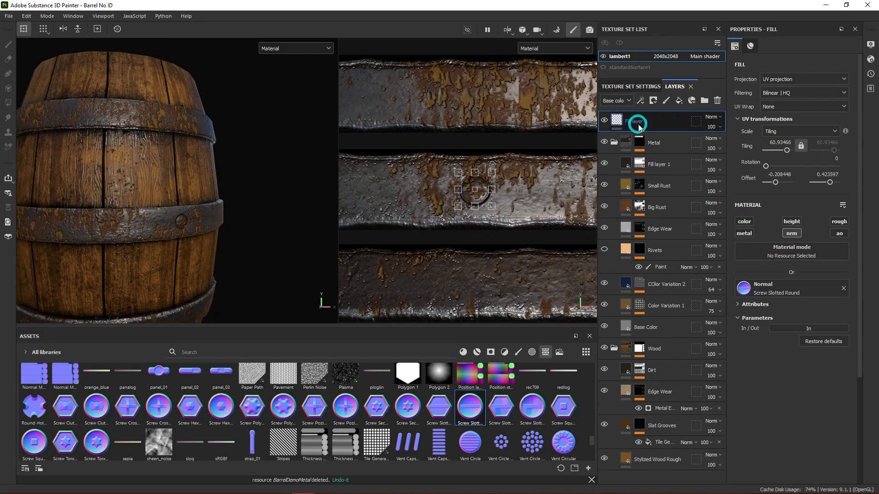
# - Duplicate the screw fill layer and shift the copy along the middle metal band to an offset of about -0.173, 0.424
pyautogui.hotkey('ctrl', 'd')
pyautogui.click(475, 195)
pyautogui.moveTo(475, 194); pyautogui.dragTo(555, 194)
# - Duplicate the copied screw layer, shift it along the middle band to an offset of about -0.139, 0.424, and inspect the screws on the barrel
pyautogui.click(645, 124)
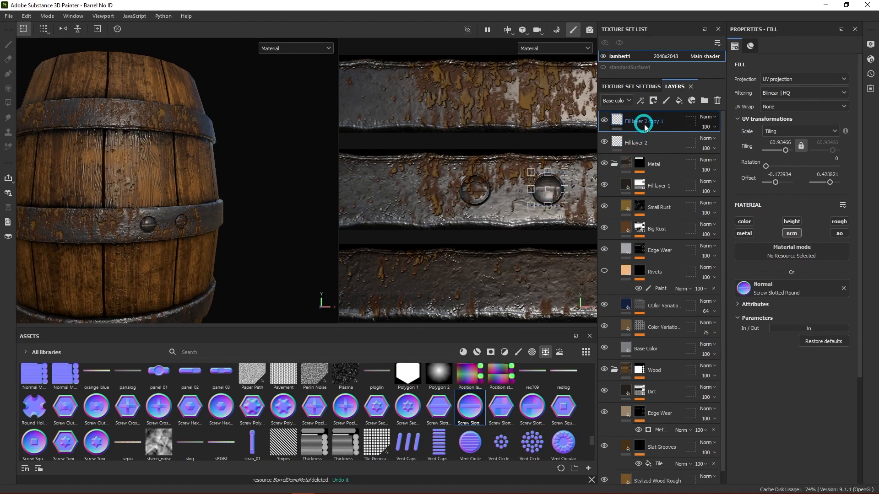
pyautogui.hotkey('ctrl', 'd')
pyautogui.keyDown('alt'); pyautogui.moveTo(553, 206); pyautogui.dragTo(559, 212, button='right'); pyautogui.keyUp('alt')
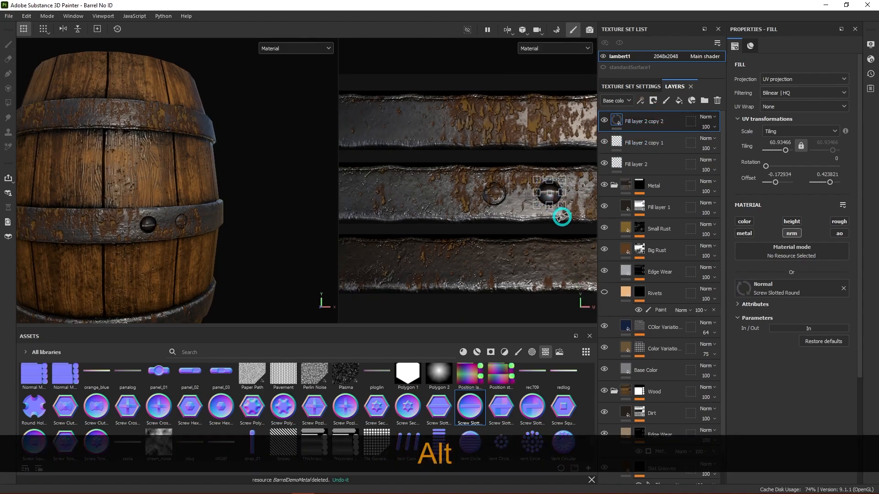
pyautogui.keyDown('alt'); pyautogui.moveTo(559, 212); pyautogui.dragTo(451, 220, button='middle'); pyautogui.keyUp('alt')
pyautogui.moveTo(438, 202); pyautogui.dragTo(492, 202)
pyautogui.keyDown('alt'); pyautogui.moveTo(238, 276); pyautogui.dragTo(273, 249); pyautogui.keyUp('alt')
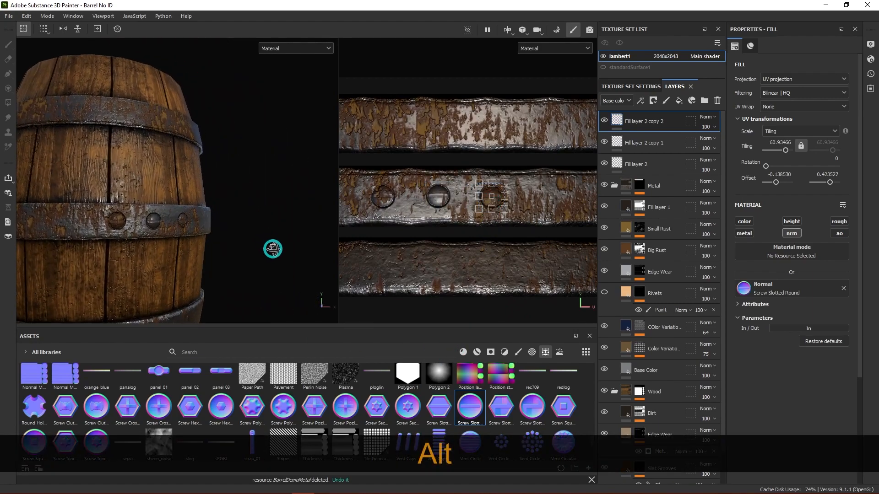
pyautogui.keyDown('alt'); pyautogui.moveTo(220, 263); pyautogui.dragTo(254, 249); pyautogui.keyUp('alt')
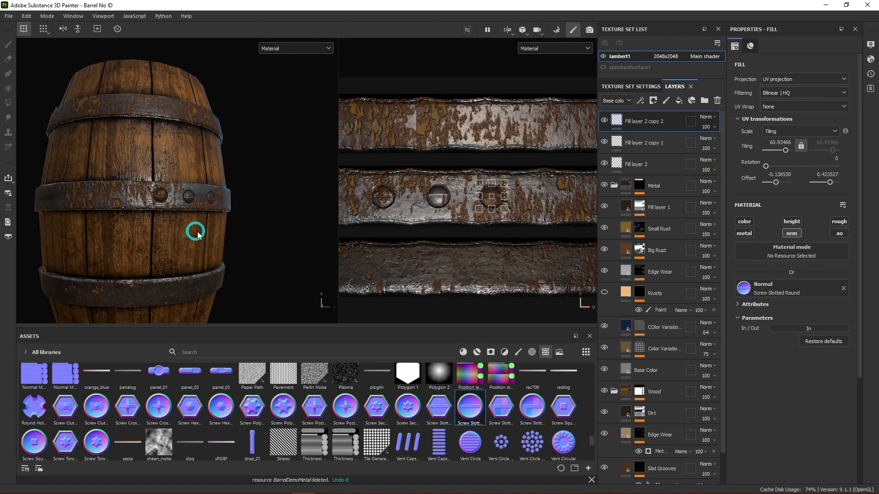
# - Browse the handle, screw and vent normal maps in the asset library and examine previews such as vent_23, vent_27, vent_29 and vent_34
pyautogui.scroll(-6, 293, 415)
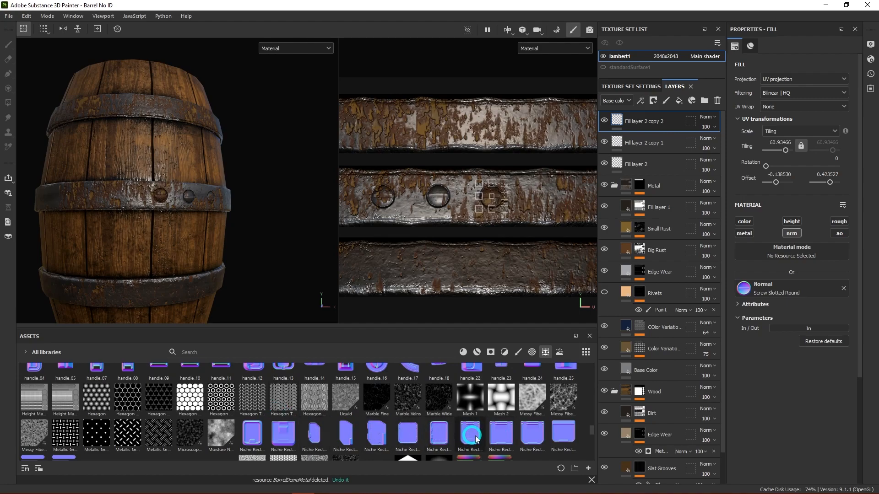
pyautogui.scroll(3, 425, 410)
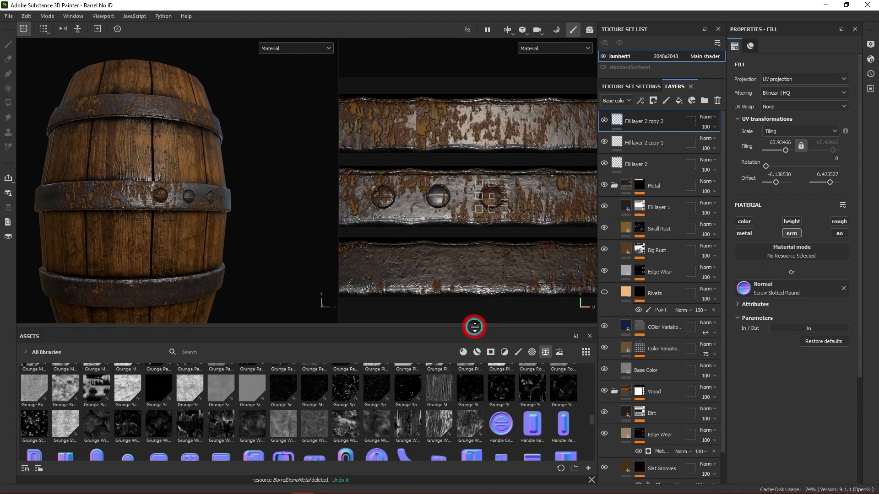
pyautogui.moveTo(475, 327); pyautogui.dragTo(474, 248)
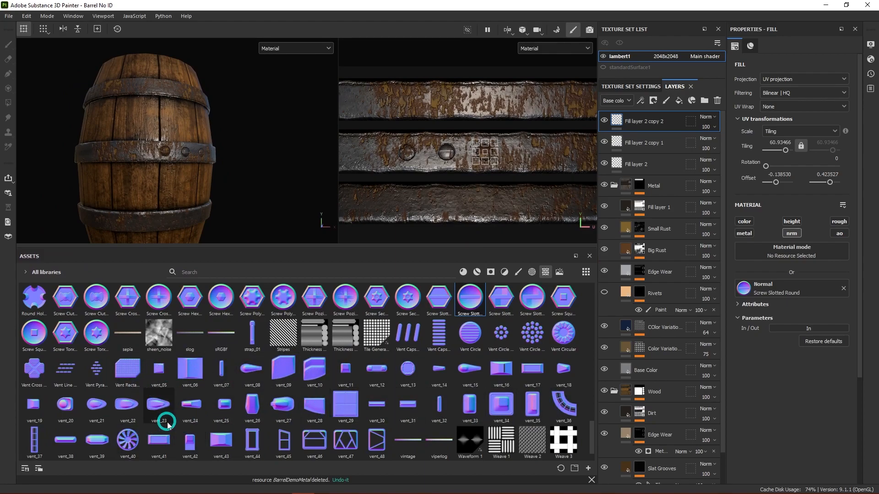
pyautogui.moveTo(167, 424)
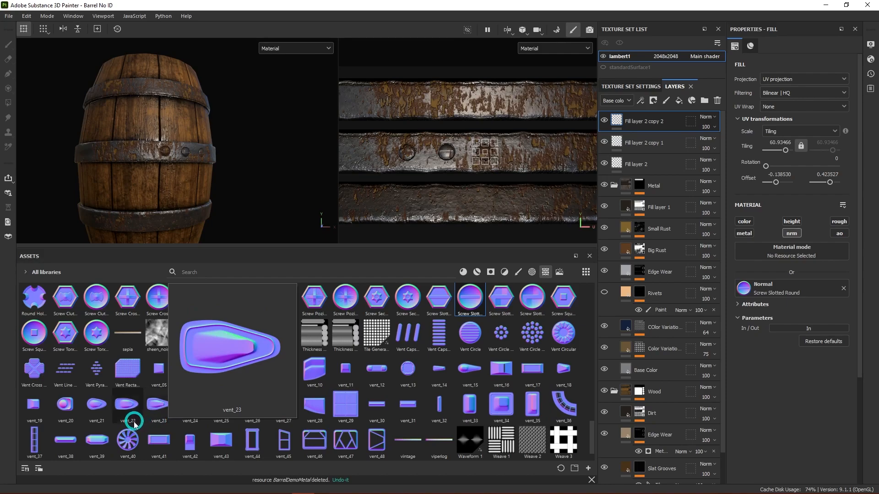
pyautogui.moveTo(67, 351)
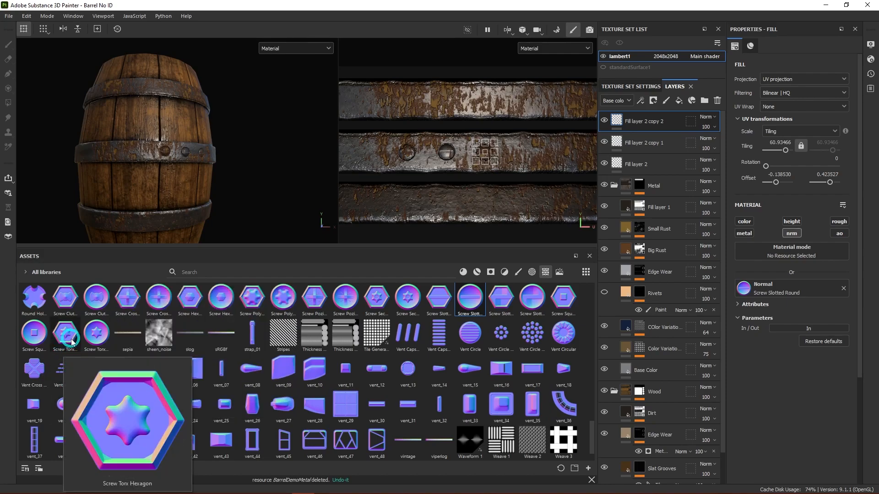
pyautogui.moveTo(284, 415)
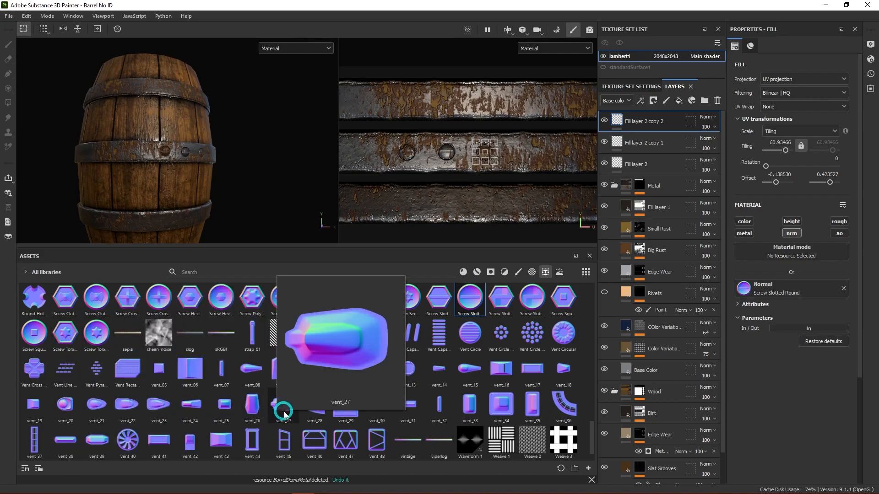
pyautogui.moveTo(355, 411)
pyautogui.moveTo(310, 409)
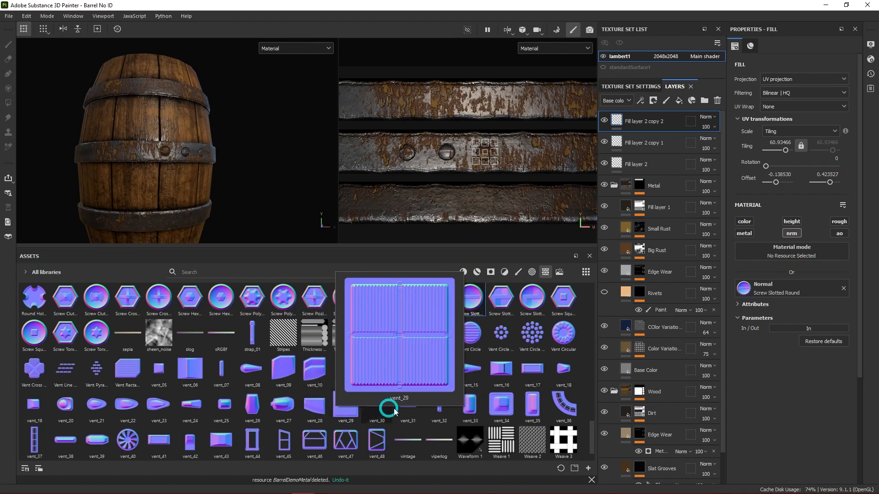
pyautogui.moveTo(566, 410)
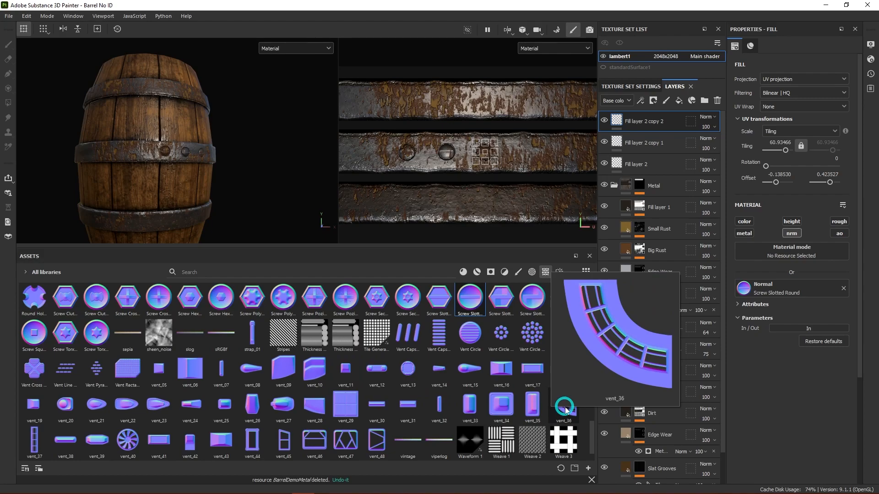
pyautogui.moveTo(524, 413)
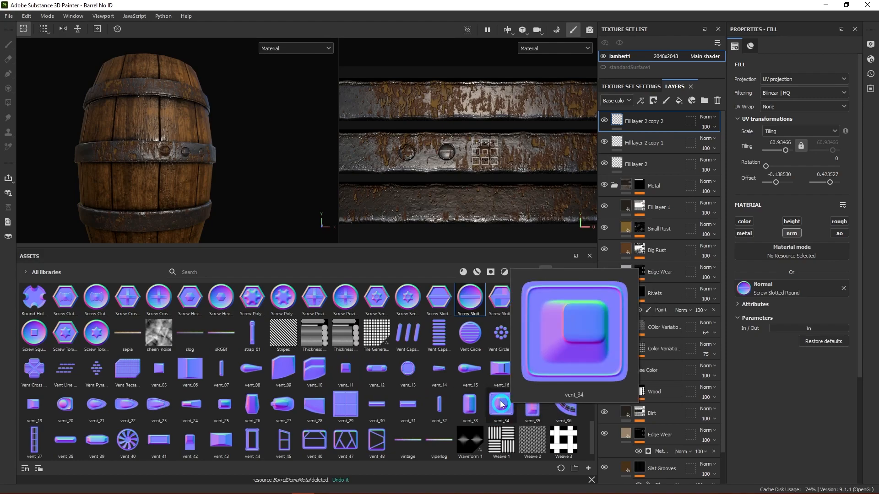
pyautogui.moveTo(504, 410); pyautogui.dragTo(453, 231)
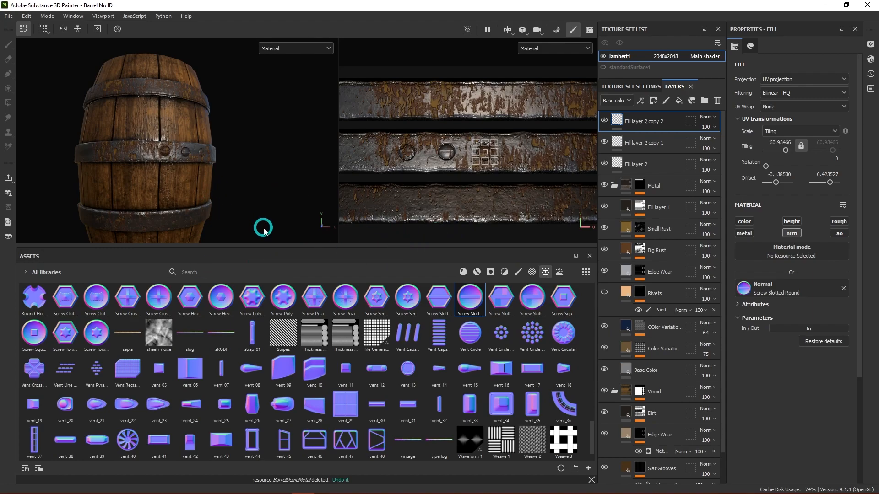
pyautogui.moveTo(274, 248); pyautogui.dragTo(273, 383)
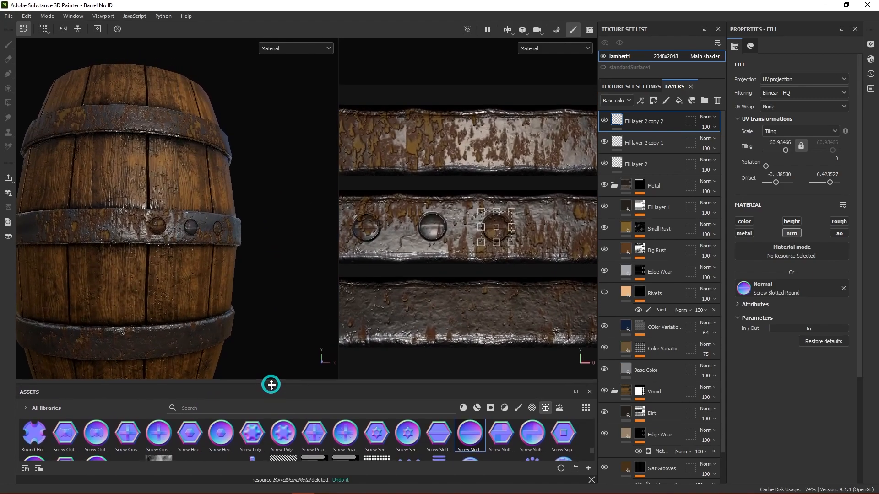
# - Create a new folder in the layer stack and move the three screw fill layers into it
pyautogui.keyDown('alt'); pyautogui.moveTo(245, 249); pyautogui.dragTo(200, 247); pyautogui.keyUp('alt')
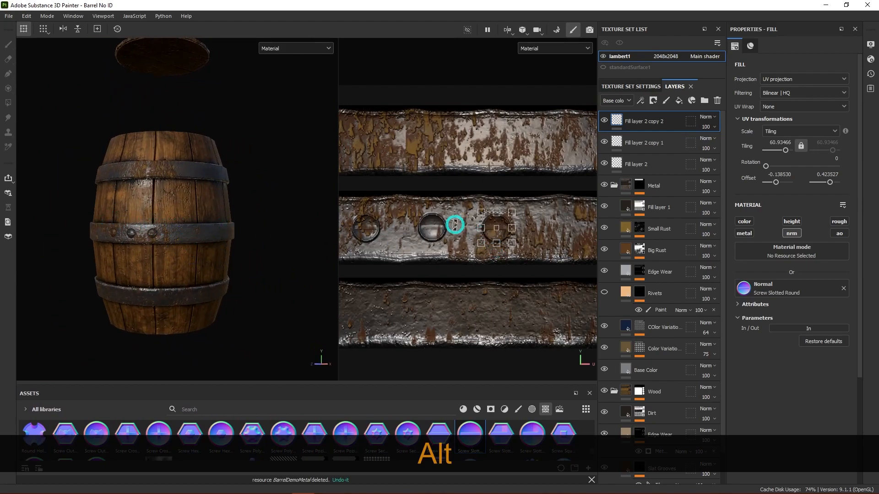
pyautogui.scroll(-2, 458, 225)
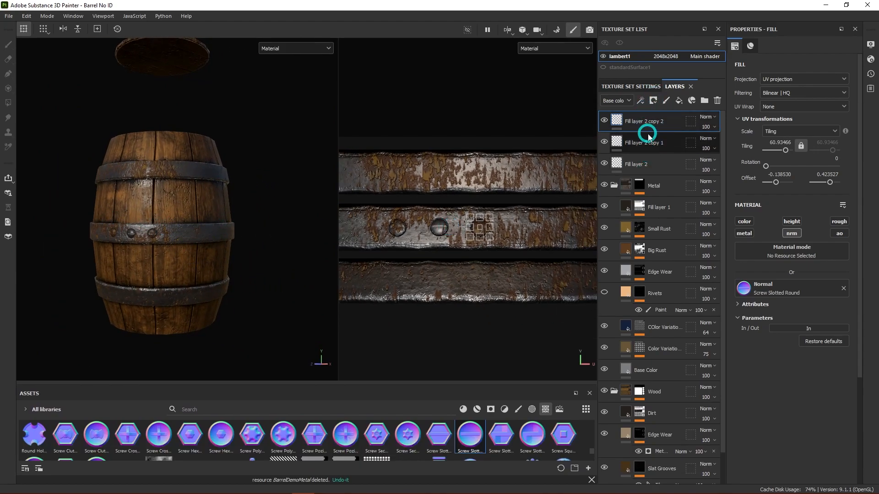
pyautogui.click(647, 161)
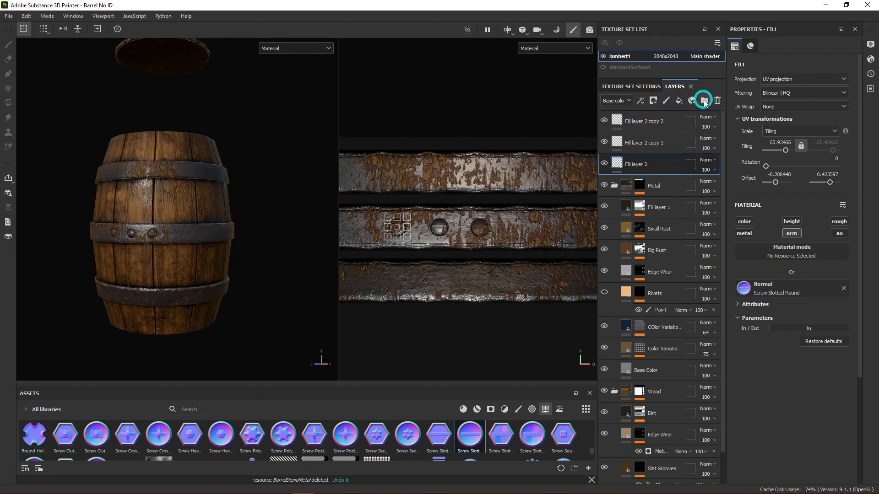
pyautogui.click(704, 100)
pyautogui.moveTo(638, 158); pyautogui.dragTo(653, 131)
pyautogui.click(647, 184)
pyautogui.keyDown('shift'); pyautogui.click(650, 146); pyautogui.keyUp('shift')
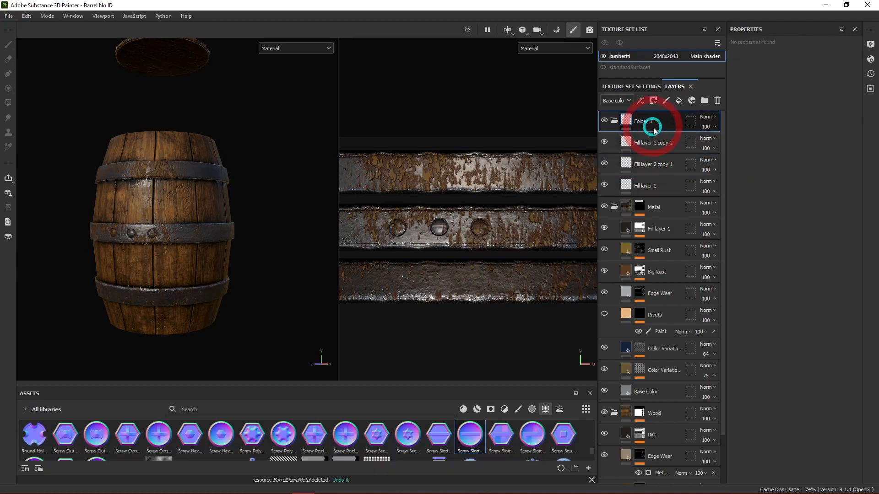
# - Duplicate Folder 1 and select all three screw fill layers inside the copy
pyautogui.hotkey('ctrl', 'd')
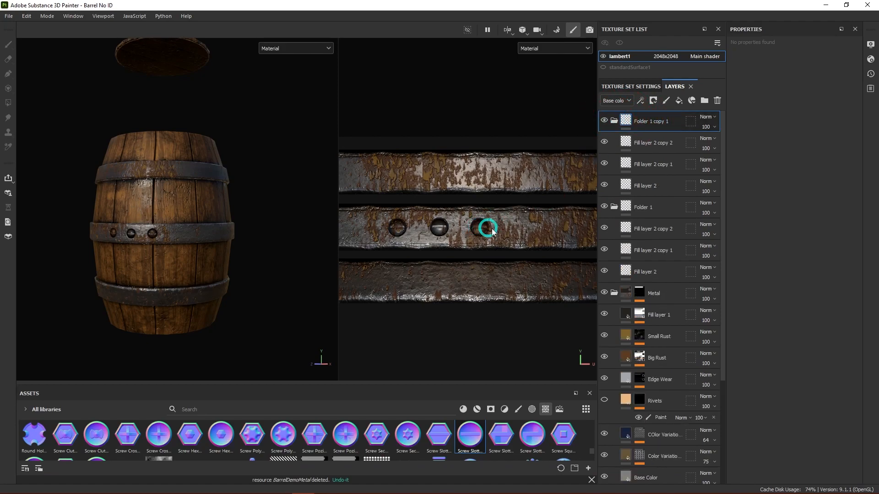
pyautogui.scroll(-3, 485, 231)
pyautogui.click(661, 144)
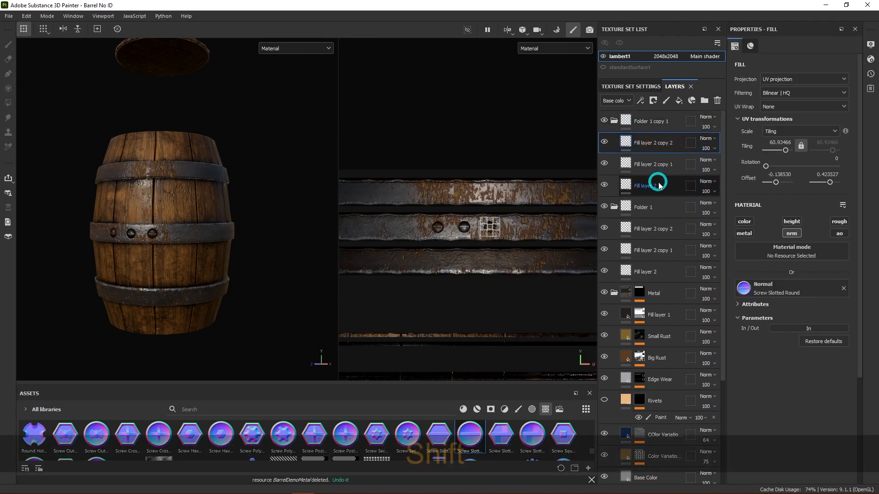
pyautogui.keyDown('shift'); pyautogui.click(658, 184); pyautogui.keyUp('shift')
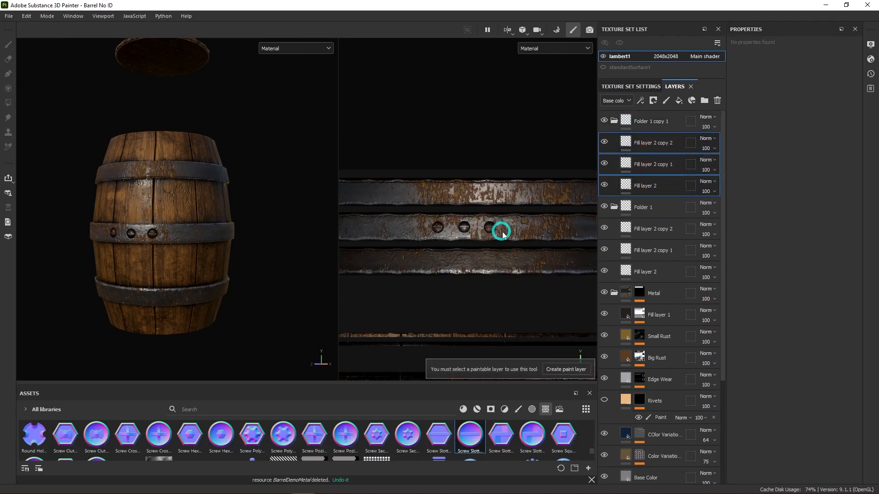
# - Group Fill layer 2 copy 2 and Fill layer 2 copy 1 into a nested folder within the duplicated folder
pyautogui.click(658, 148)
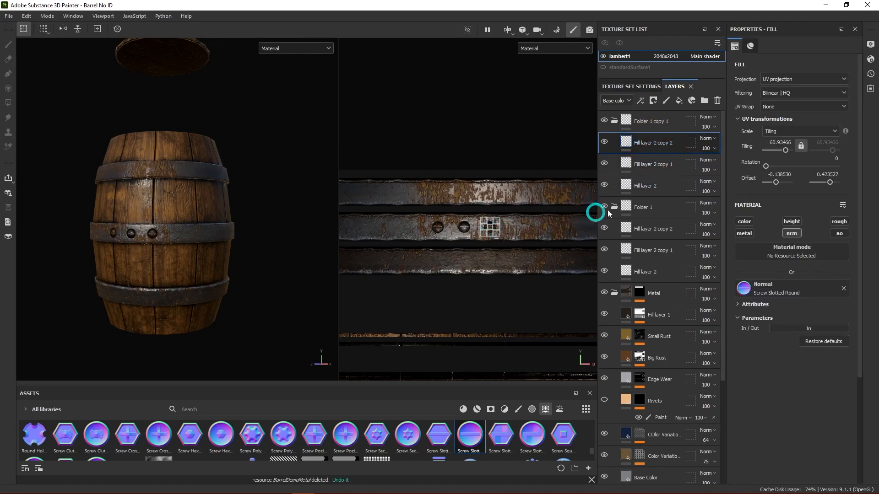
pyautogui.keyDown('shift'); pyautogui.click(660, 165); pyautogui.keyUp('shift')
pyautogui.rightClick(657, 165)
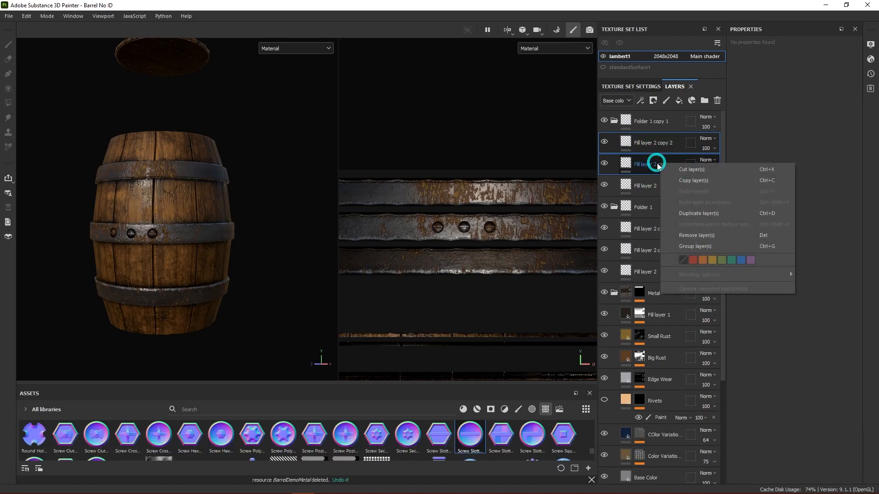
pyautogui.click(696, 246)
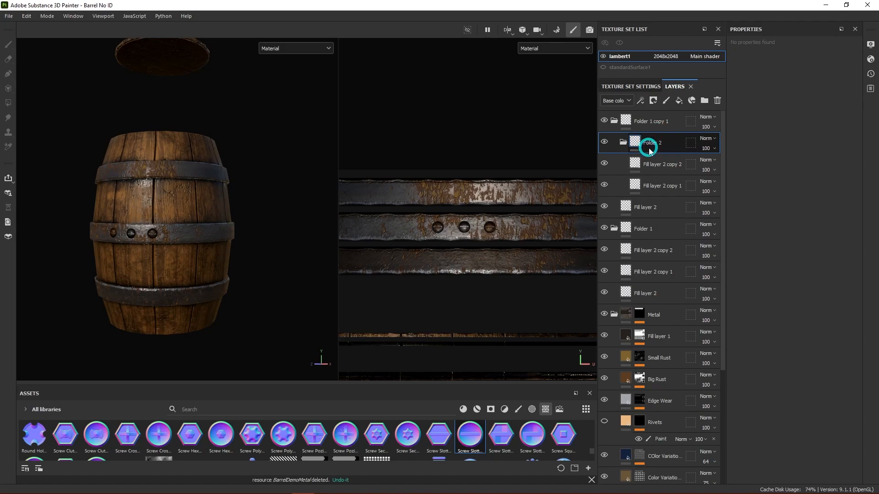
pyautogui.scroll(4, 492, 227)
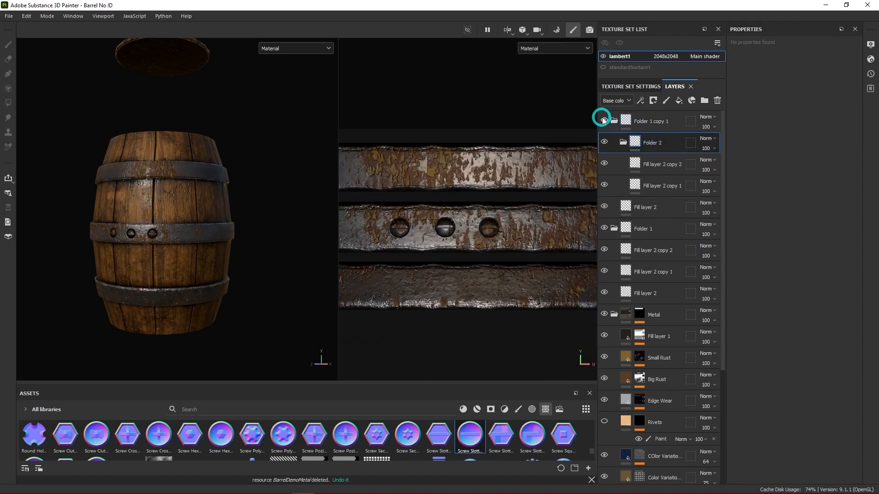
# - Delete the duplicated folder and Folder 1 along with all their screw fill layers
pyautogui.click(649, 124)
pyautogui.press('Delete')
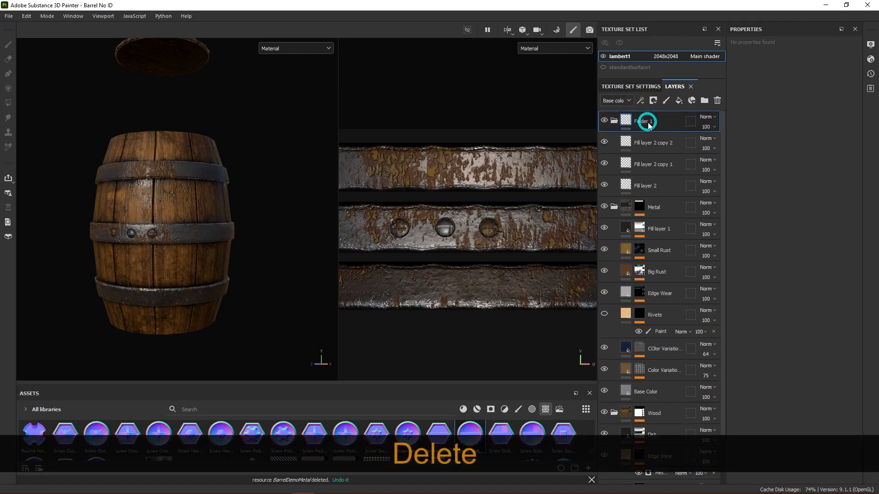
pyautogui.click(654, 122)
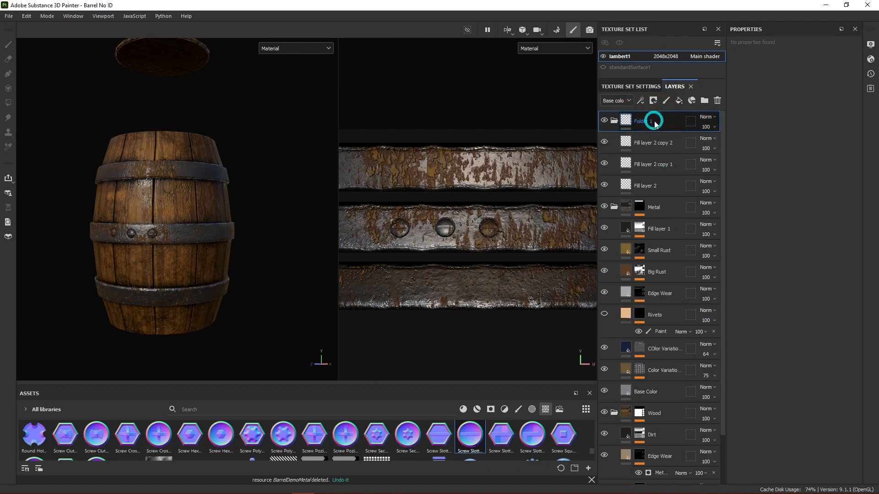
pyautogui.press('Delete')
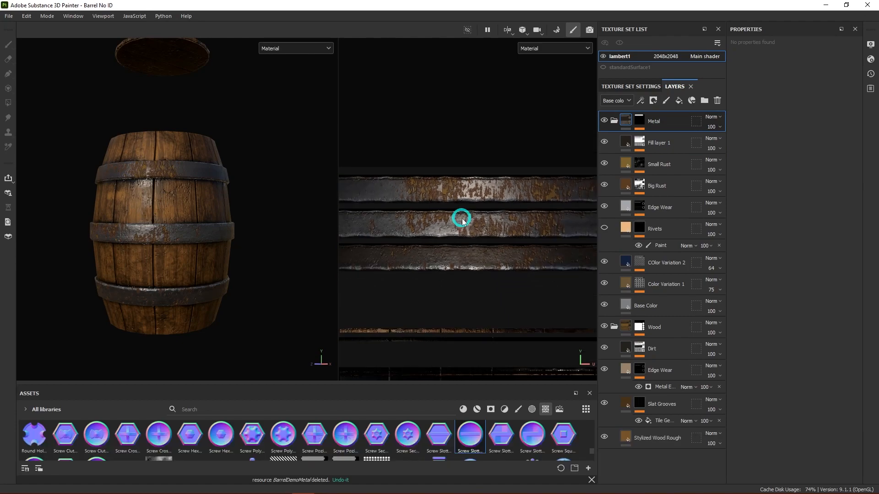
# - Make the Rivets layer visible again on the barrel's metal bands
pyautogui.keyDown('alt'); pyautogui.moveTo(239, 222); pyautogui.dragTo(567, 176); pyautogui.keyUp('alt')
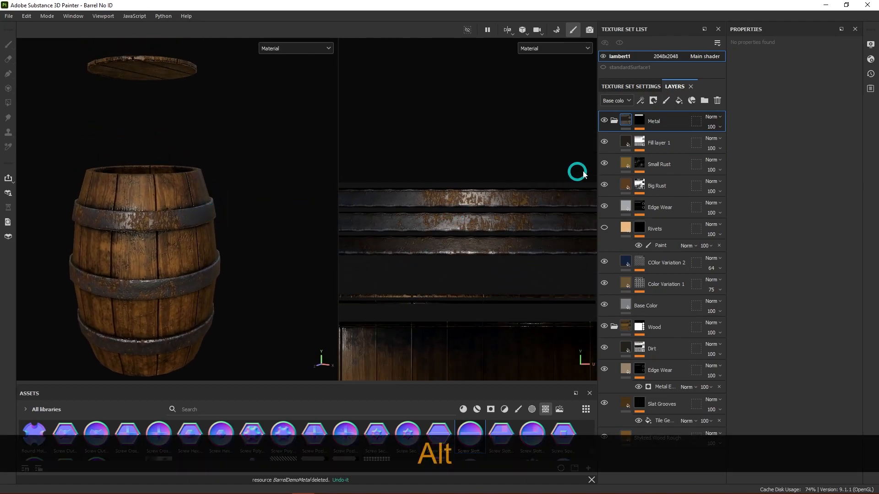
pyautogui.click(604, 228)
pyautogui.moveTo(257, 286)
pyautogui.keyDown('alt'); pyautogui.mouseDown()
pyautogui.moveTo(281, 284)
pyautogui.moveTo(255, 271)
pyautogui.moveTo(255, 284)
pyautogui.mouseUp(); pyautogui.keyUp('alt')
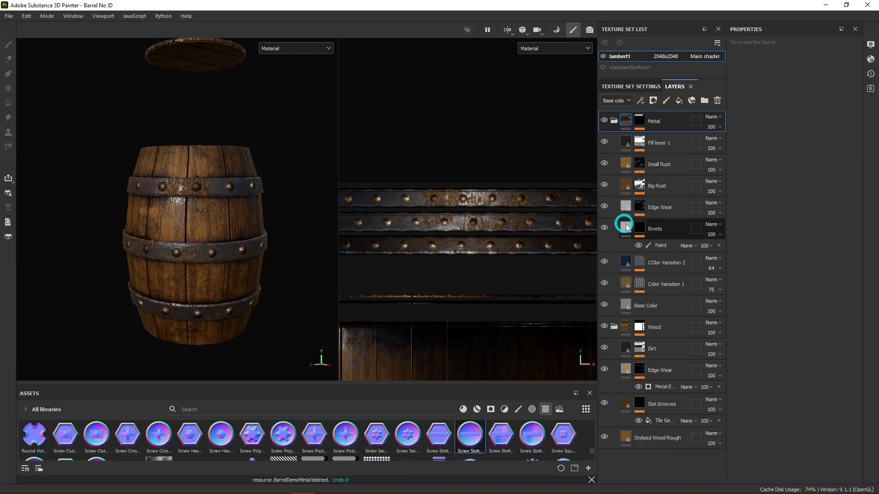
pyautogui.scroll(-2, 504, 280)
pyautogui.keyDown('alt'); pyautogui.moveTo(489, 291); pyautogui.dragTo(470, 135, button='middle'); pyautogui.keyUp('alt')
pyautogui.keyDown('alt'); pyautogui.moveTo(473, 222); pyautogui.dragTo(485, 254, button='right'); pyautogui.keyUp('alt')
pyautogui.keyDown('alt'); pyautogui.moveTo(485, 253); pyautogui.dragTo(464, 233, button='middle'); pyautogui.keyUp('alt')
pyautogui.moveTo(465, 233)
pyautogui.keyDown('alt'); pyautogui.mouseDown(button='right')
pyautogui.moveTo(455, 243)
pyautogui.moveTo(464, 242)
pyautogui.mouseUp(button='right'); pyautogui.keyUp('alt')
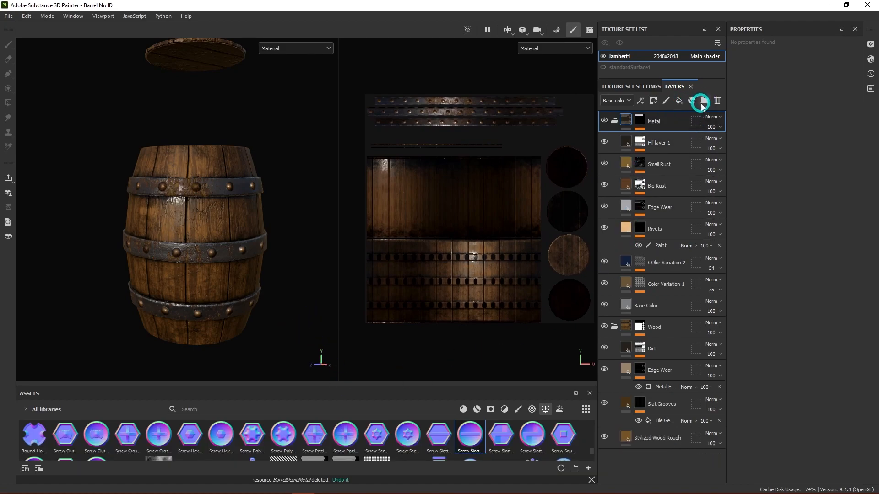
# - Add a new fill layer above the Metal folder and give it a black mask with a paint effect
pyautogui.click(700, 101)
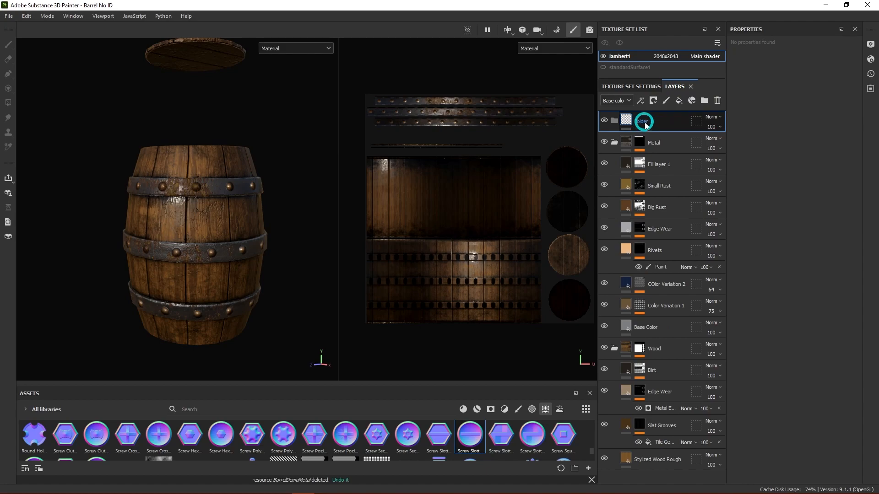
pyautogui.press('Delete')
pyautogui.click(679, 101)
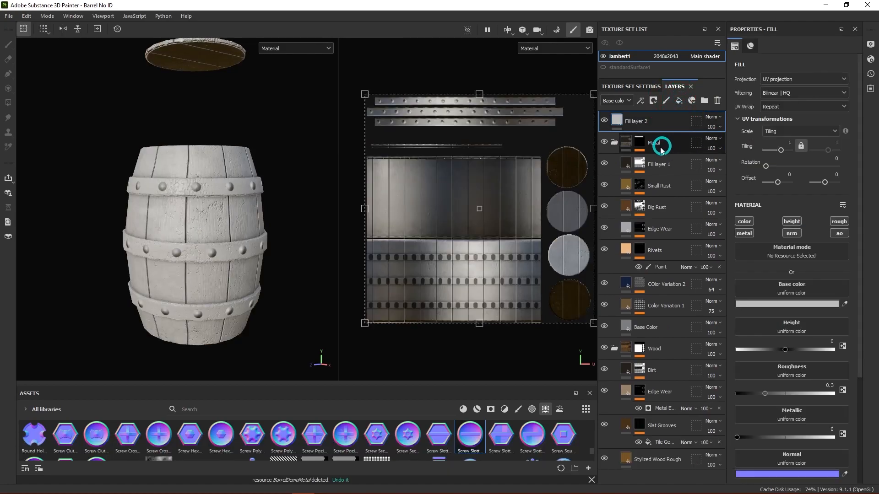
pyautogui.rightClick(642, 121)
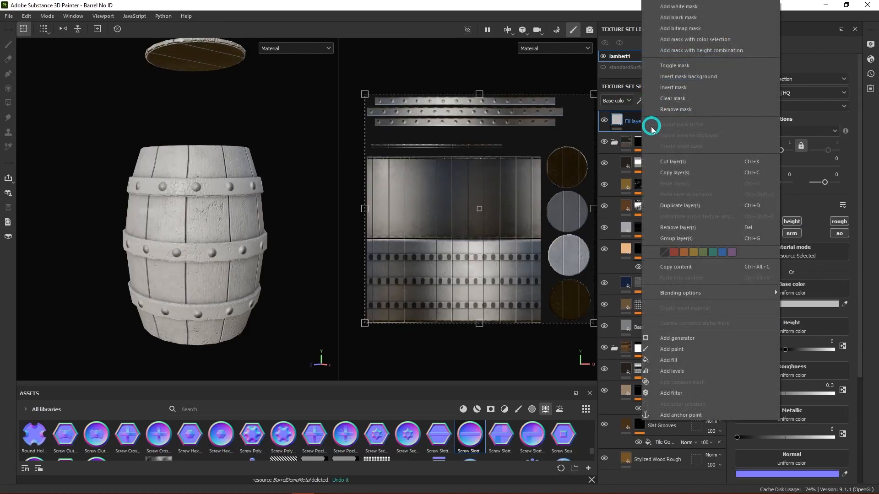
pyautogui.click(697, 17)
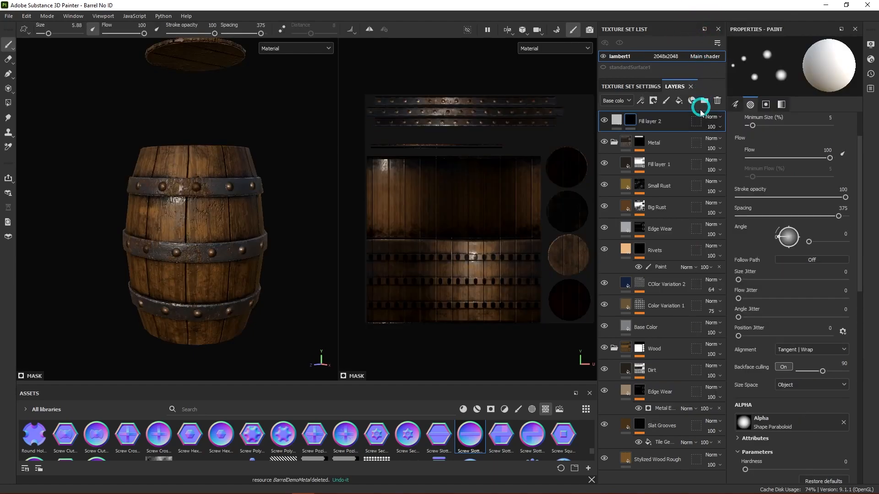
pyautogui.rightClick(640, 124)
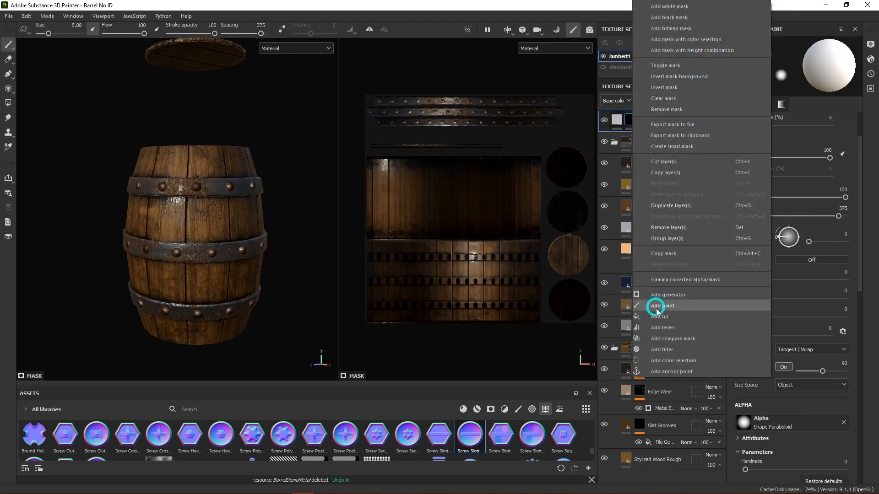
pyautogui.click(669, 306)
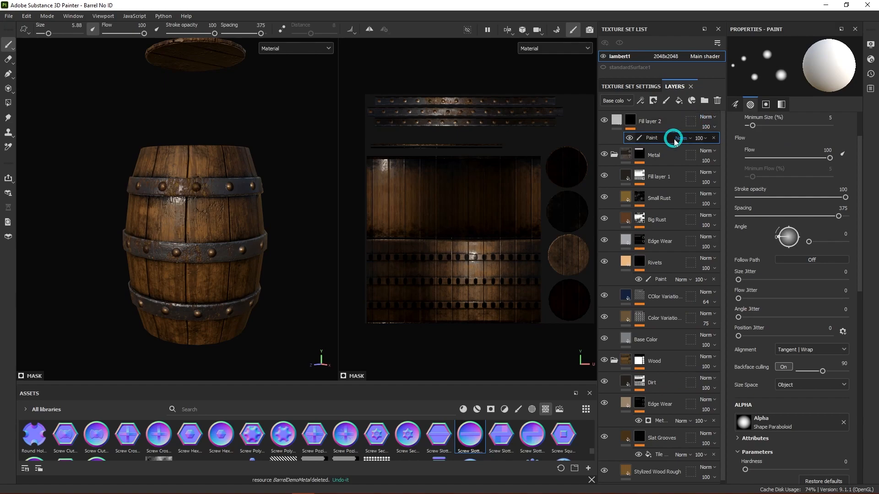
# - Give the mask brush the Scratches Hard alpha, with a size of about 77.8 and a hardness of 0.38
pyautogui.scroll(-2, 821, 362)
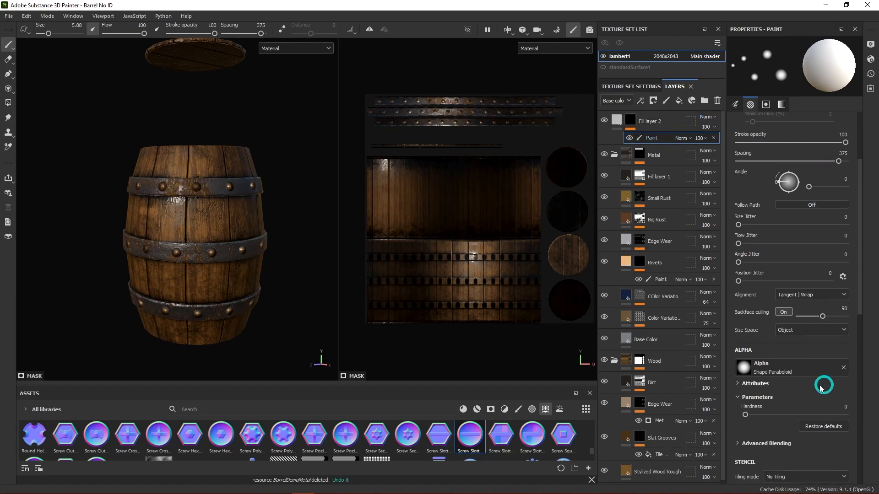
pyautogui.click(779, 372)
pyautogui.write('scrat')
pyautogui.click(806, 271)
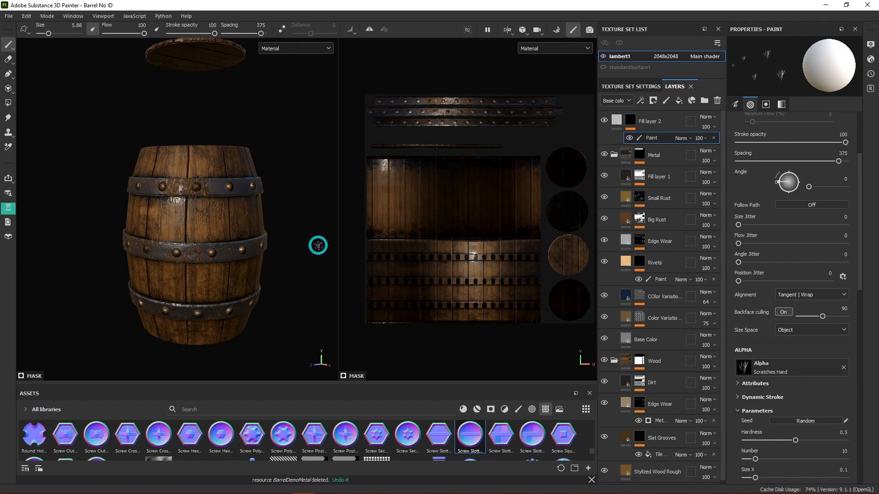
pyautogui.moveTo(317, 247)
pyautogui.keyDown('ctrl'); pyautogui.mouseDown(button='right')
pyautogui.moveTo(335, 221)
pyautogui.moveTo(326, 244)
pyautogui.moveTo(378, 260)
pyautogui.moveTo(488, 273)
pyautogui.mouseUp(button='right'); pyautogui.keyUp('ctrl')
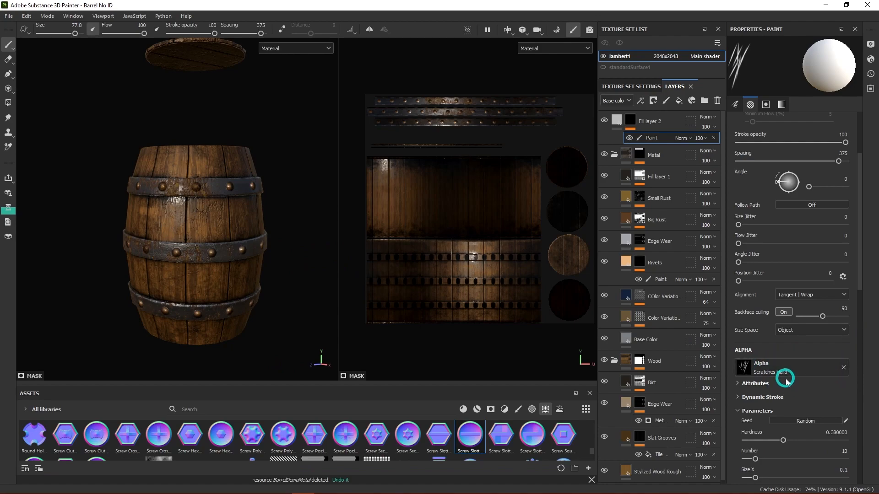
# - Reduce the scratch brush's stroke spacing to 5
pyautogui.scroll(-2, 785, 380)
pyautogui.scroll(-3, 774, 375)
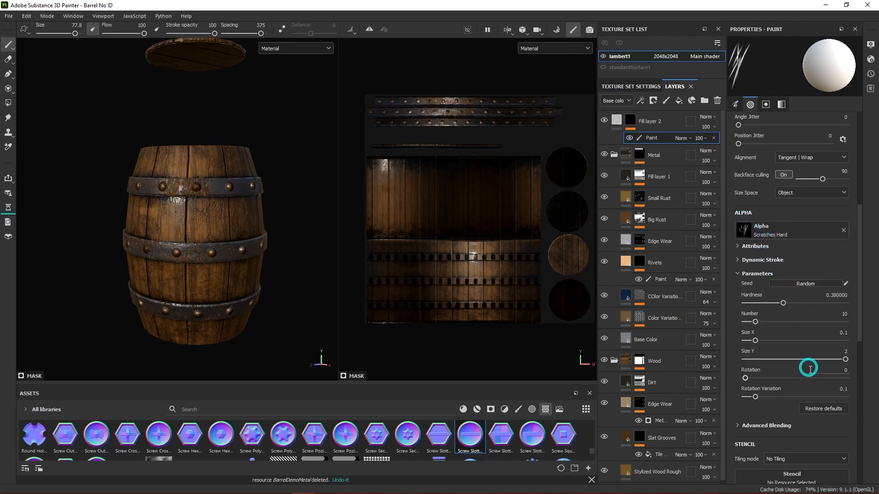
pyautogui.moveTo(756, 323)
pyautogui.mouseDown()
pyautogui.moveTo(771, 323)
pyautogui.moveTo(754, 322)
pyautogui.mouseUp()
pyautogui.scroll(9, 778, 190)
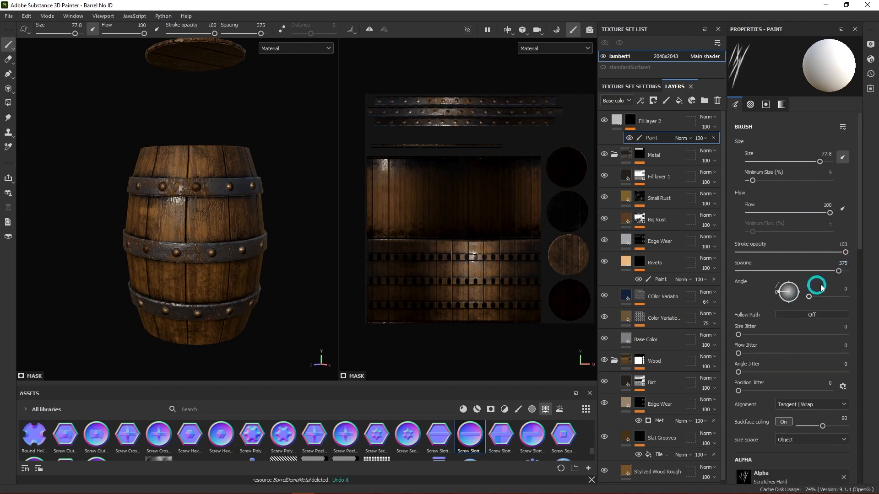
pyautogui.moveTo(840, 271); pyautogui.dragTo(705, 281)
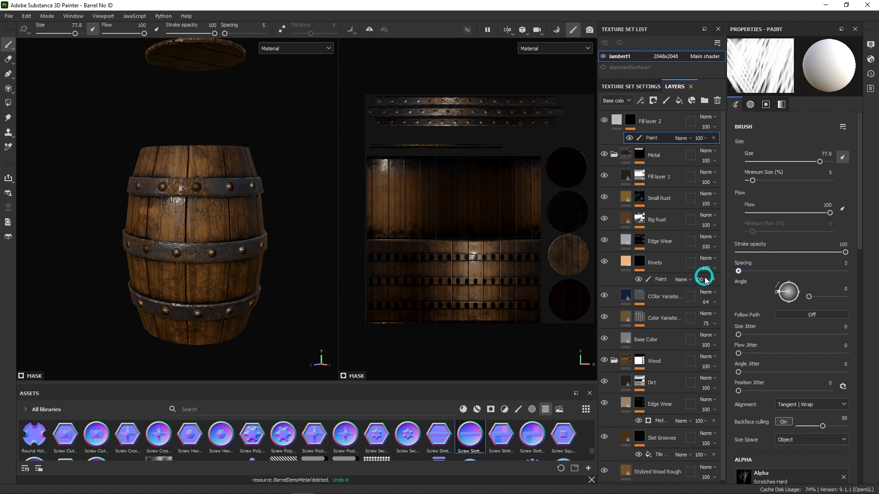
# - Set the brush spacing to 111, size jitter to 100, flow jitter to 35, angle jitter to 144 and position jitter to 60
pyautogui.scroll(-7, 792, 333)
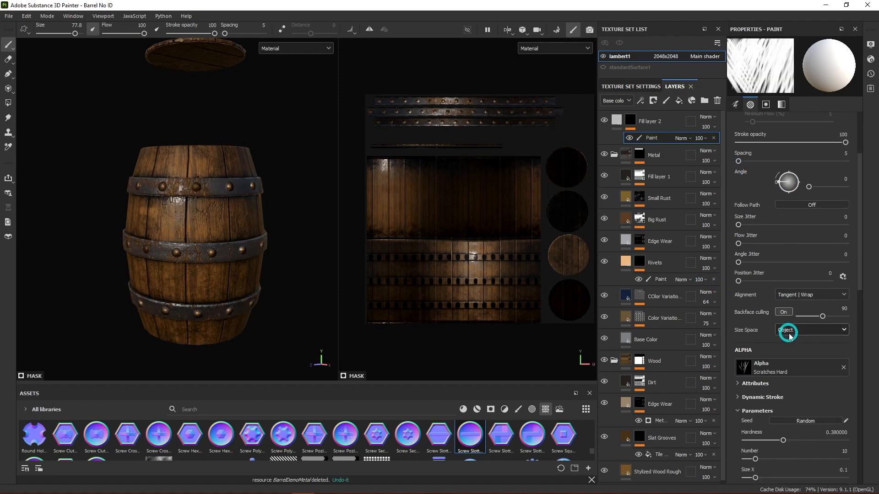
pyautogui.scroll(-2, 789, 334)
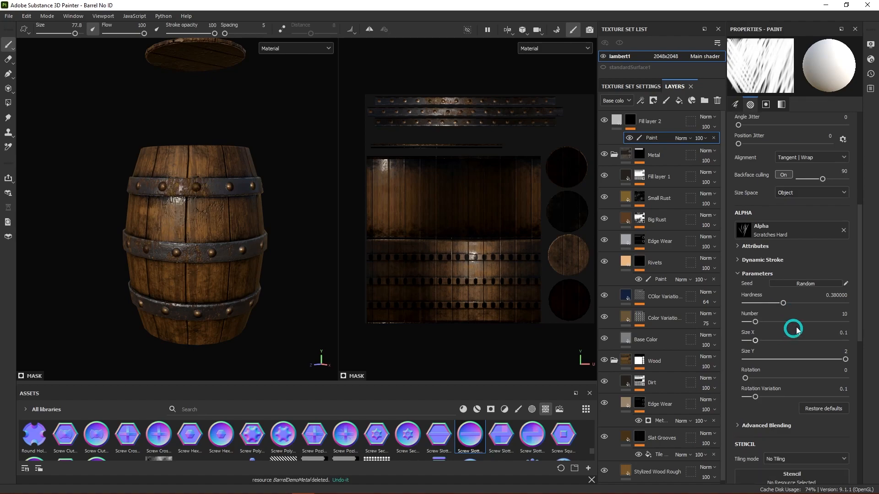
pyautogui.scroll(4, 786, 208)
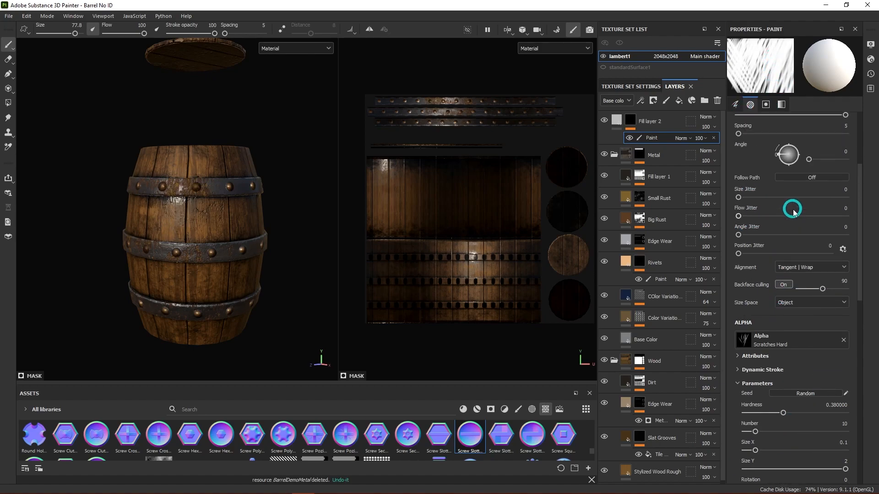
pyautogui.moveTo(740, 134); pyautogui.dragTo(767, 134)
pyautogui.moveTo(739, 197); pyautogui.dragTo(831, 204)
pyautogui.moveTo(739, 217)
pyautogui.mouseDown()
pyautogui.moveTo(767, 216)
pyautogui.moveTo(744, 234)
pyautogui.moveTo(824, 236)
pyautogui.mouseUp()
pyautogui.moveTo(738, 253); pyautogui.dragTo(793, 253)
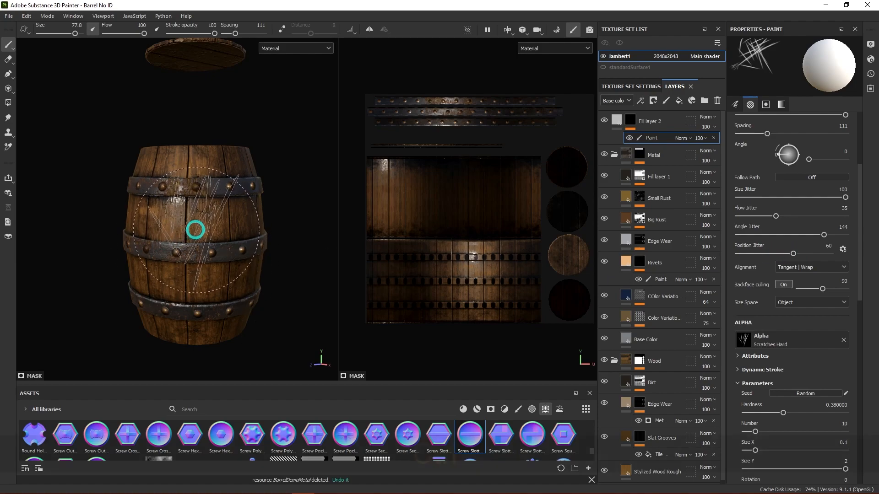
# - Paint scratches across the barrel's planks and bands on the mask, varying the brush size between about 22 and 55
pyautogui.keyDown('ctrl'); pyautogui.moveTo(195, 230); pyautogui.dragTo(155, 242, button='right'); pyautogui.keyUp('ctrl')
pyautogui.moveTo(192, 177)
pyautogui.mouseDown()
pyautogui.moveTo(221, 225)
pyautogui.moveTo(145, 292)
pyautogui.mouseUp()
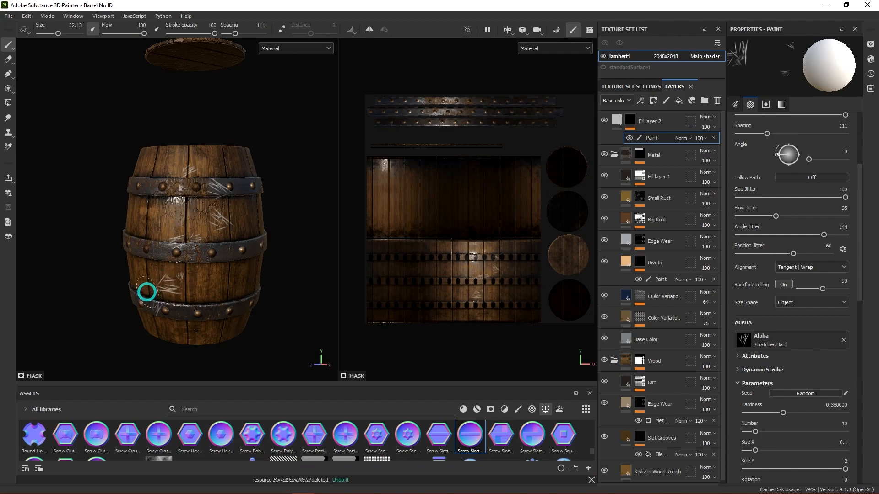
pyautogui.keyDown('alt'); pyautogui.moveTo(298, 208); pyautogui.dragTo(313, 203); pyautogui.keyUp('alt')
pyautogui.moveTo(312, 202)
pyautogui.keyDown('alt'); pyautogui.mouseDown(button='right')
pyautogui.moveTo(216, 196)
pyautogui.moveTo(222, 236)
pyautogui.moveTo(297, 201)
pyautogui.moveTo(194, 194)
pyautogui.moveTo(261, 195)
pyautogui.mouseUp(button='right'); pyautogui.keyUp('alt')
pyautogui.moveTo(172, 181)
pyautogui.mouseDown()
pyautogui.moveTo(176, 221)
pyautogui.moveTo(177, 148)
pyautogui.mouseUp()
pyautogui.keyDown('alt'); pyautogui.moveTo(319, 236); pyautogui.dragTo(281, 192); pyautogui.keyUp('alt')
pyautogui.moveTo(215, 183)
pyautogui.keyDown('alt'); pyautogui.mouseDown()
pyautogui.moveTo(215, 226)
pyautogui.moveTo(232, 222)
pyautogui.moveTo(212, 255)
pyautogui.moveTo(225, 255)
pyautogui.mouseUp(); pyautogui.keyUp('alt')
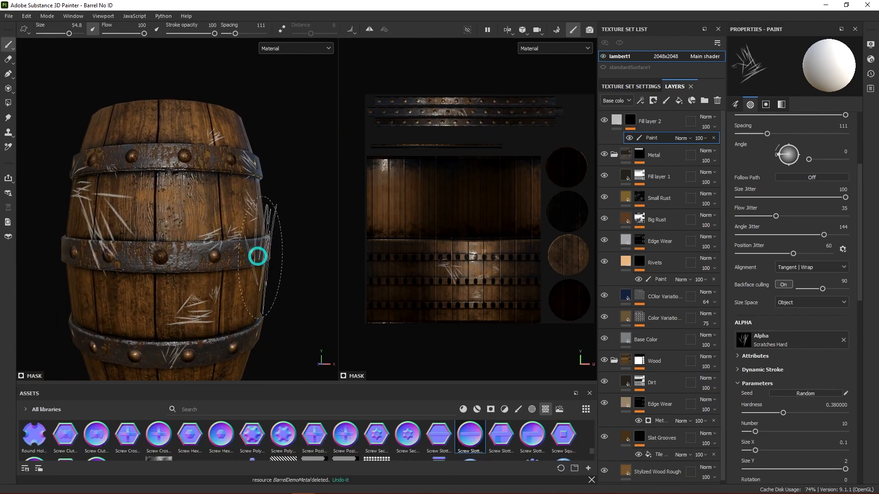
# - Turn off Fill layer 2's metallic channel and set its base color to a lighter, less saturated tan sampled from the Stylized Wood Rough layer
pyautogui.click(614, 121)
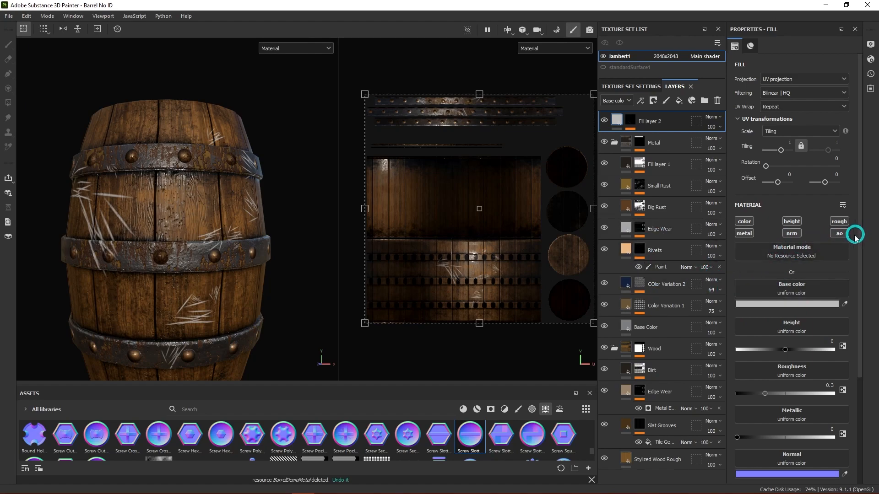
pyautogui.click(744, 234)
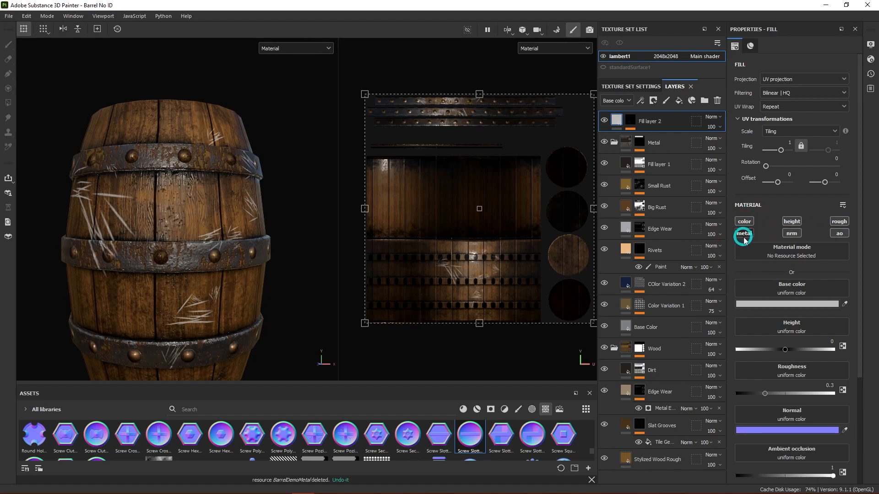
pyautogui.click(844, 304)
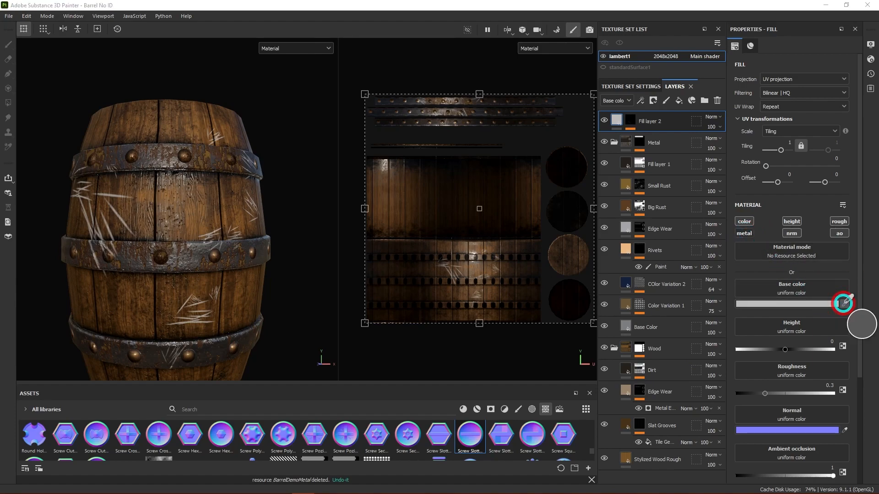
pyautogui.click(626, 456)
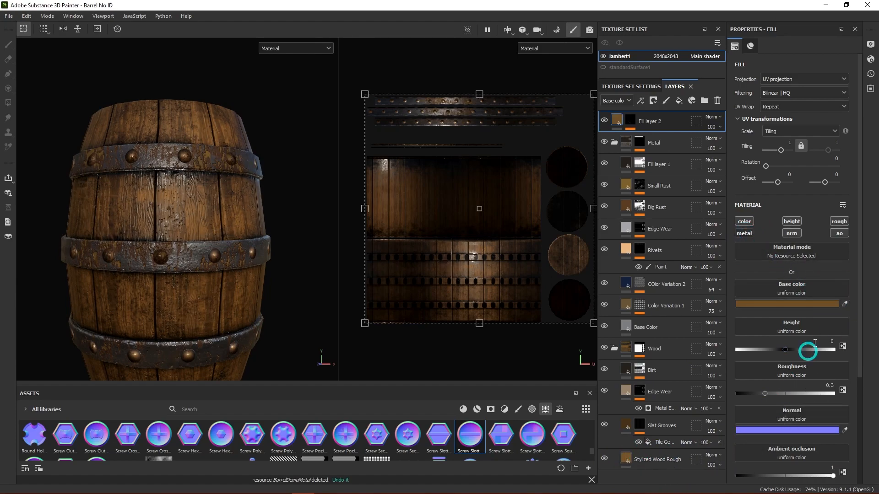
pyautogui.click(808, 304)
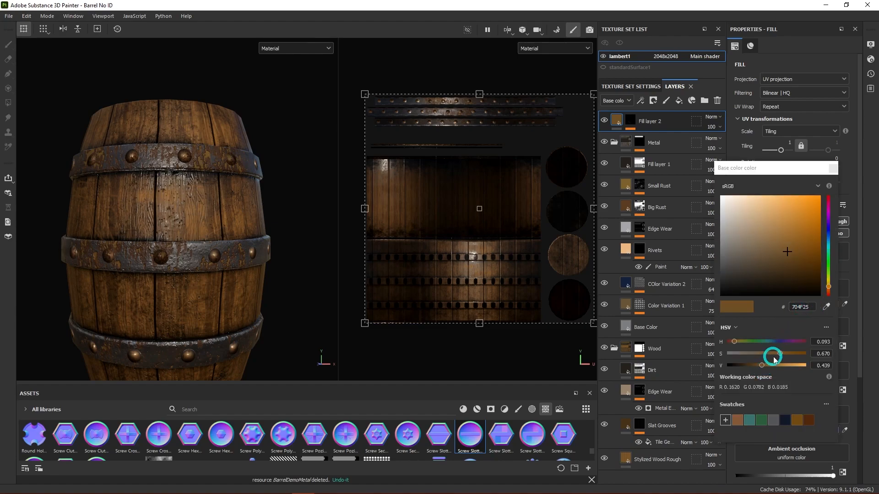
pyautogui.moveTo(778, 358); pyautogui.dragTo(773, 357)
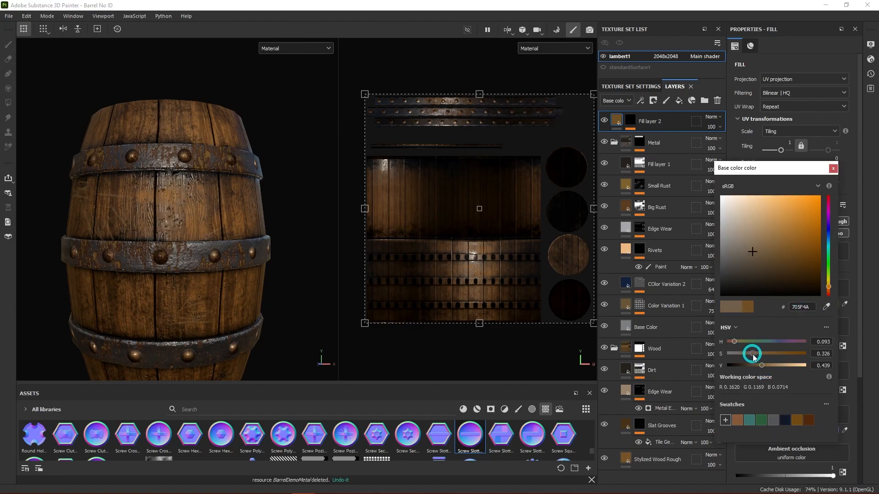
pyautogui.moveTo(762, 368)
pyautogui.mouseDown()
pyautogui.moveTo(784, 370)
pyautogui.moveTo(753, 353)
pyautogui.moveTo(761, 356)
pyautogui.mouseUp()
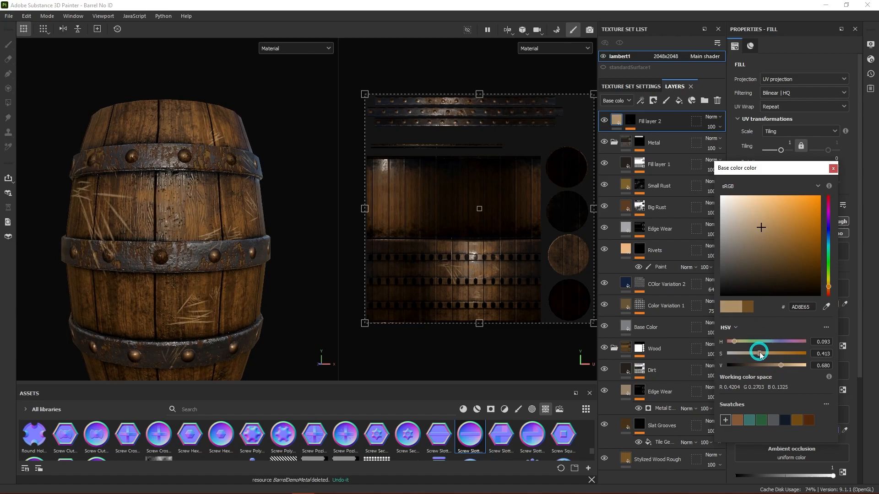
pyautogui.click(832, 168)
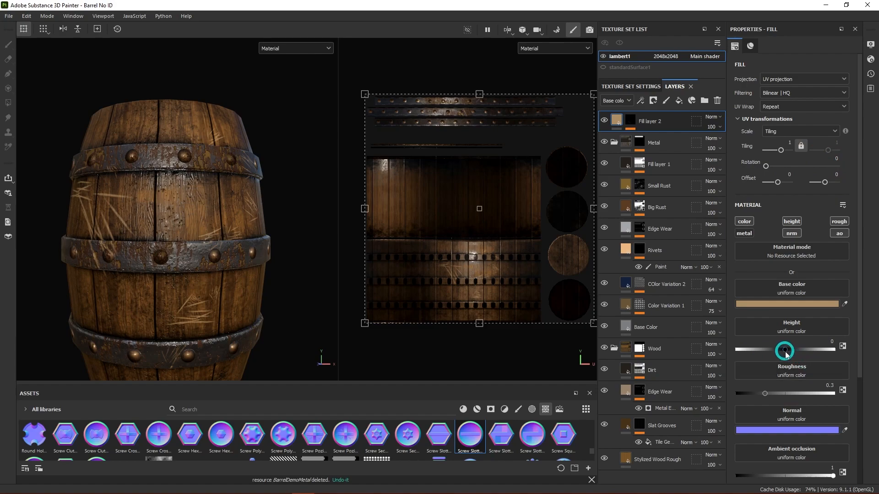
# - Raise the roughness of the scratch fill layer to about 0.76
pyautogui.moveTo(763, 395); pyautogui.dragTo(832, 397)
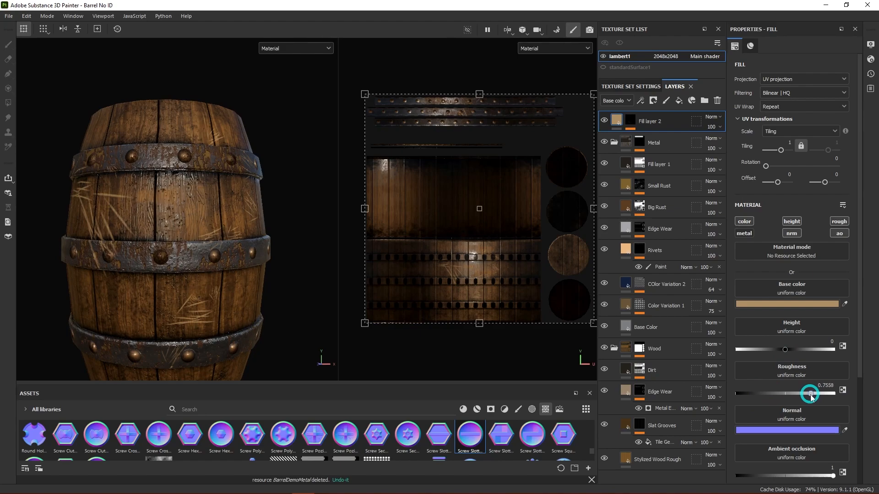
pyautogui.scroll(3, 228, 258)
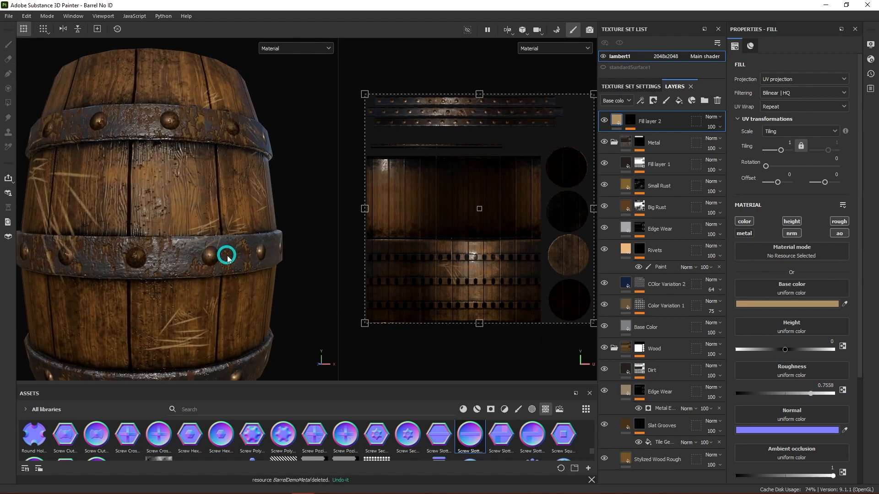
pyautogui.scroll(-2, 231, 263)
pyautogui.moveTo(242, 275)
pyautogui.keyDown('alt'); pyautogui.mouseDown()
pyautogui.moveTo(270, 288)
pyautogui.moveTo(251, 280)
pyautogui.mouseUp(); pyautogui.keyUp('alt')
pyautogui.keyDown('alt'); pyautogui.moveTo(251, 280); pyautogui.dragTo(278, 271, button='middle'); pyautogui.keyUp('alt')
pyautogui.scroll(-1, 279, 278)
pyautogui.moveTo(289, 265)
pyautogui.keyDown('shift'); pyautogui.mouseDown(button='right')
pyautogui.moveTo(268, 263)
pyautogui.moveTo(281, 263)
pyautogui.mouseUp(button='right'); pyautogui.keyUp('shift')
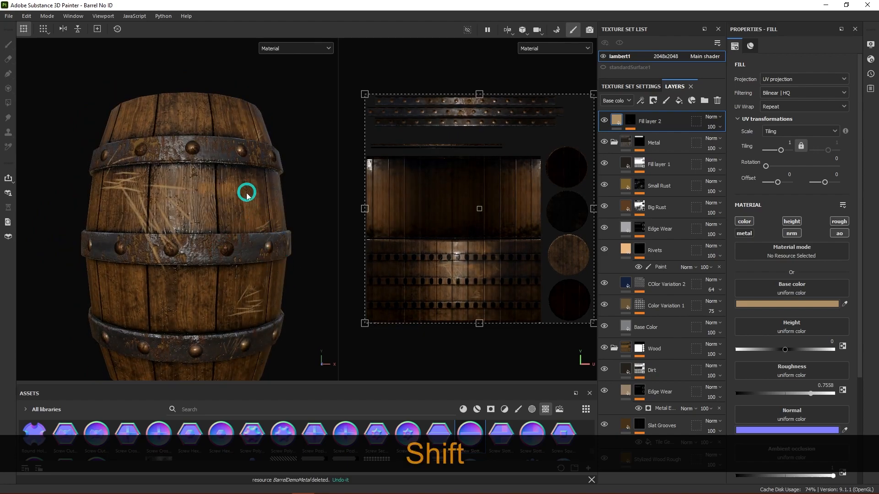
# - Set the scratch fill layer's height to -1 and its ambient occlusion to about 0.51
pyautogui.moveTo(785, 351); pyautogui.dragTo(745, 361)
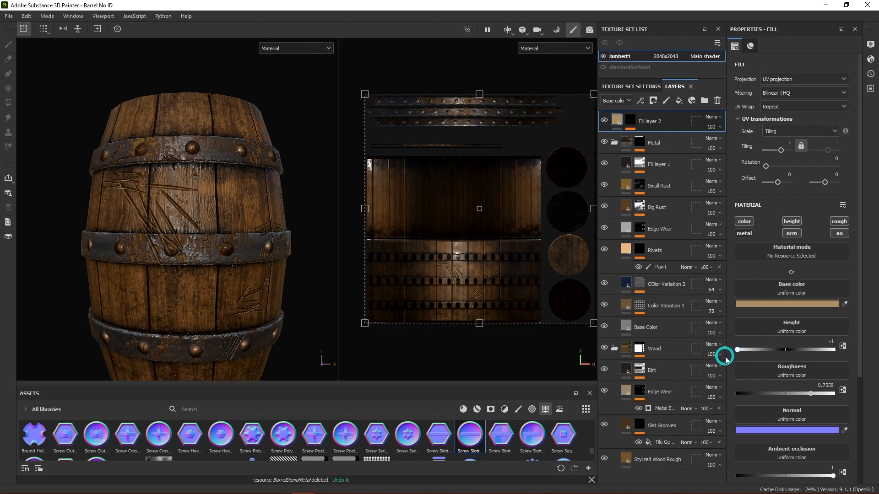
pyautogui.scroll(-3, 779, 379)
pyautogui.moveTo(832, 396); pyautogui.dragTo(787, 400)
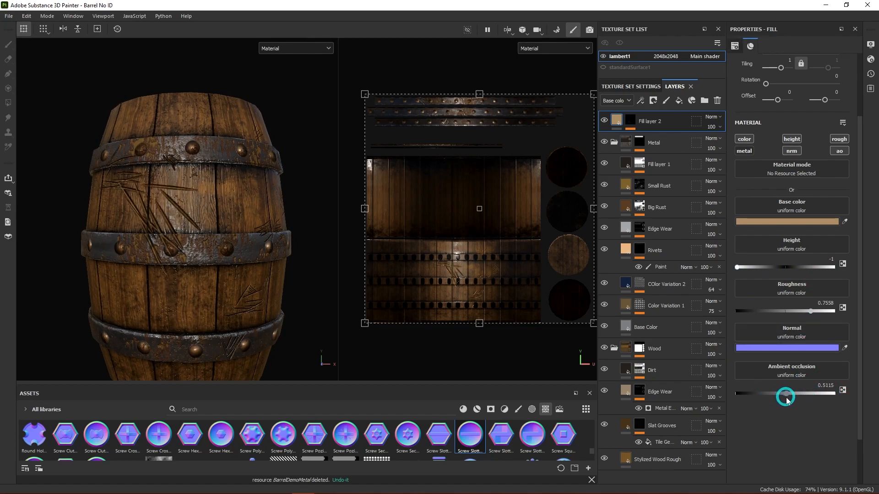
pyautogui.keyDown('alt'); pyautogui.moveTo(291, 310); pyautogui.dragTo(239, 288); pyautogui.keyUp('alt')
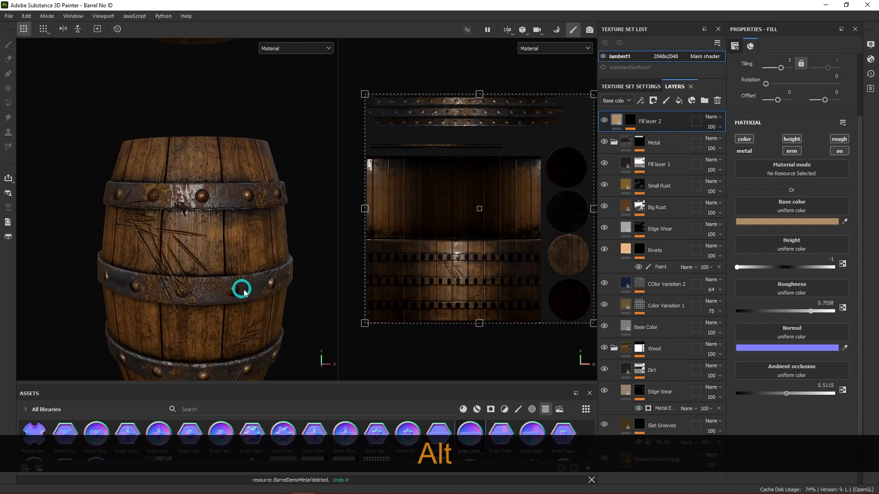
# - Move the scratch layer, Fill layer 2, into the Wood group between Edge Wear and Slat Grooves
pyautogui.keyDown('alt'); pyautogui.moveTo(264, 282); pyautogui.dragTo(233, 266, button='middle'); pyautogui.keyUp('alt')
pyautogui.keyDown('alt'); pyautogui.moveTo(233, 265); pyautogui.dragTo(218, 229); pyautogui.keyUp('alt')
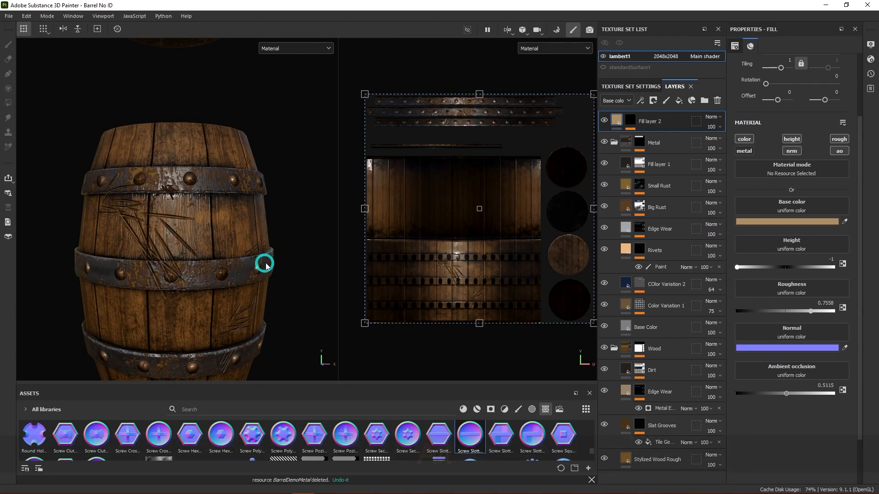
pyautogui.keyDown('alt'); pyautogui.moveTo(265, 267); pyautogui.dragTo(280, 237); pyautogui.keyUp('alt')
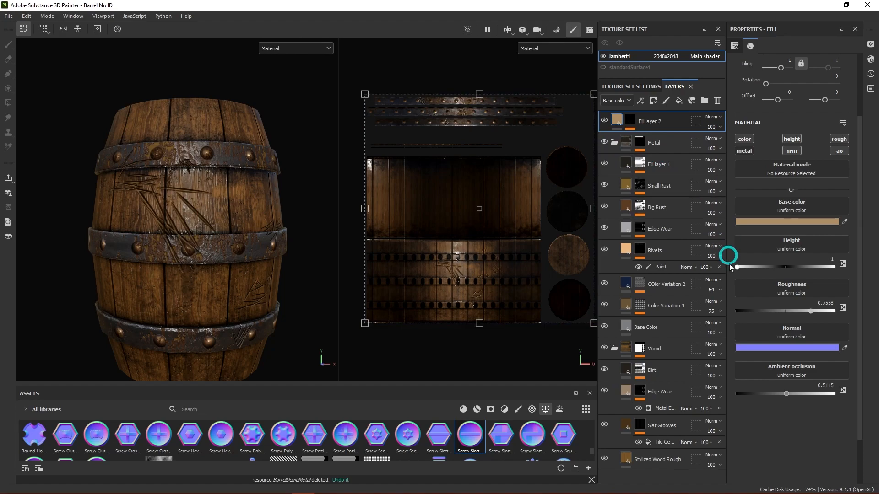
pyautogui.moveTo(642, 350); pyautogui.dragTo(650, 421)
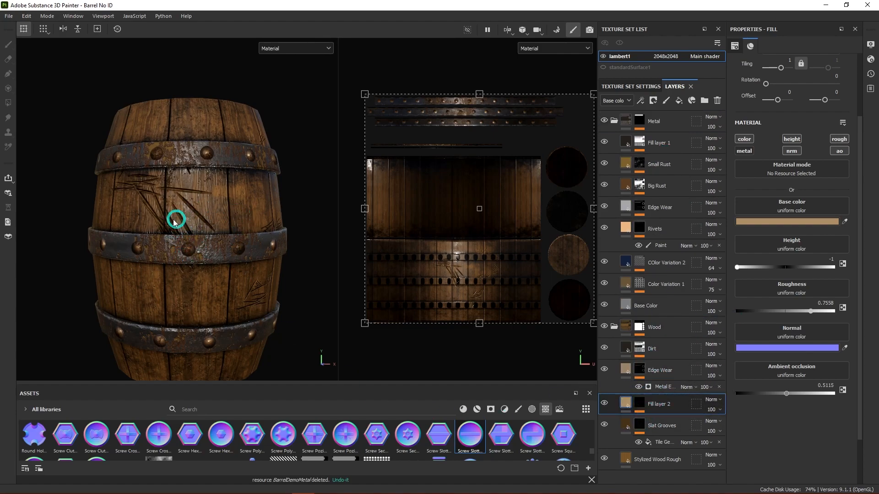
# - Examine the scratches from several sides of the barrel to check how they sit on the planks and metal bands
pyautogui.keyDown('alt'); pyautogui.moveTo(304, 289); pyautogui.dragTo(273, 224); pyautogui.keyUp('alt')
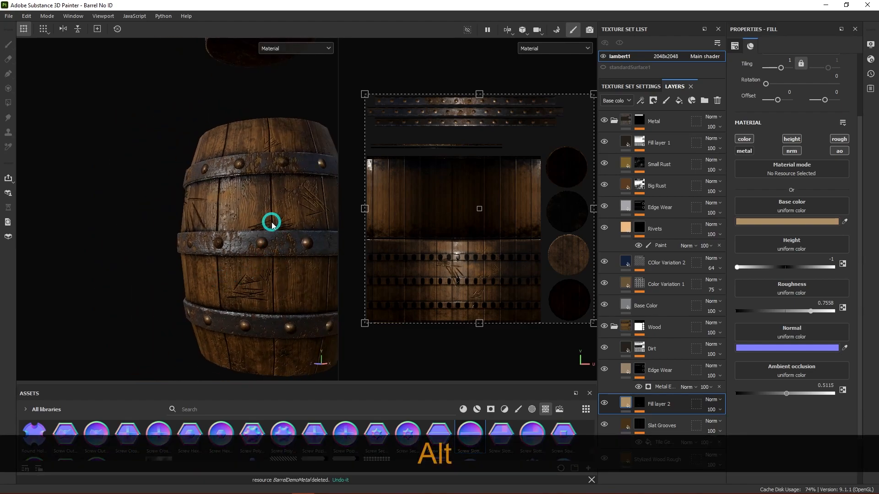
pyautogui.scroll(3, 272, 222)
pyautogui.keyDown('alt'); pyautogui.moveTo(195, 250); pyautogui.dragTo(261, 251); pyautogui.keyUp('alt')
pyautogui.scroll(-2, 261, 249)
pyautogui.keyDown('alt'); pyautogui.moveTo(280, 263); pyautogui.dragTo(269, 236, button='middle'); pyautogui.keyUp('alt')
pyautogui.keyDown('alt'); pyautogui.moveTo(269, 236); pyautogui.dragTo(306, 254); pyautogui.keyUp('alt')
pyautogui.moveTo(306, 253)
pyautogui.keyDown('alt'); pyautogui.mouseDown(button='middle')
pyautogui.moveTo(277, 207)
pyautogui.moveTo(278, 217)
pyautogui.mouseUp(button='middle'); pyautogui.keyUp('alt')
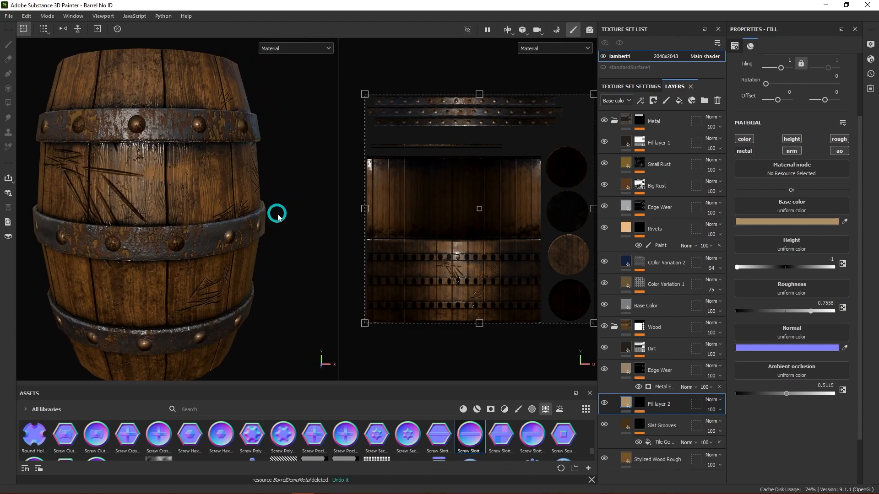
pyautogui.keyDown('alt'); pyautogui.moveTo(262, 207); pyautogui.dragTo(226, 218); pyautogui.keyUp('alt')
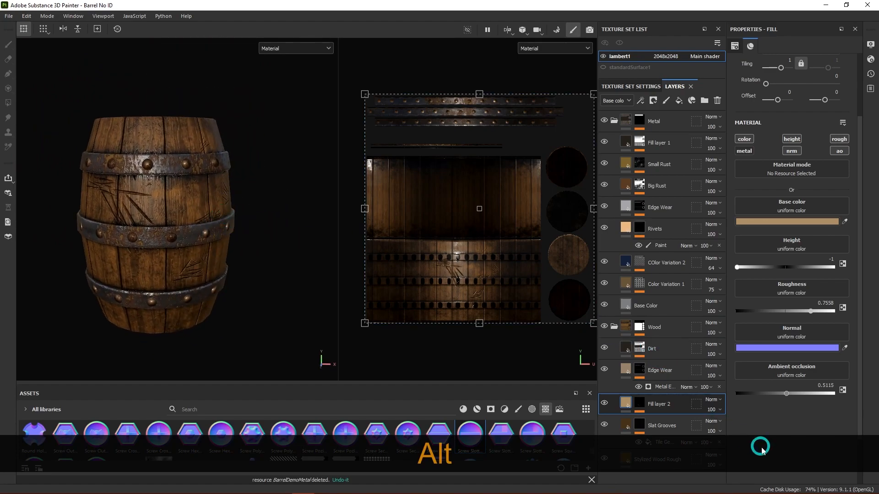
pyautogui.click(660, 412)
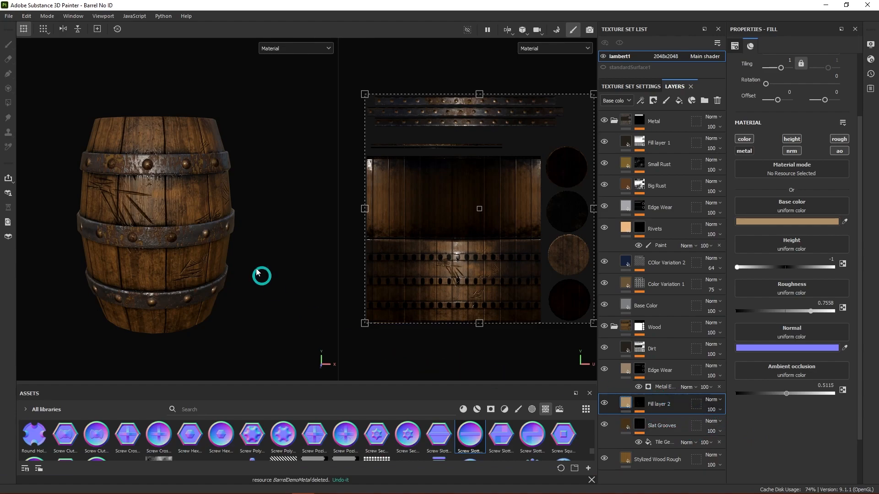
pyautogui.click(658, 409)
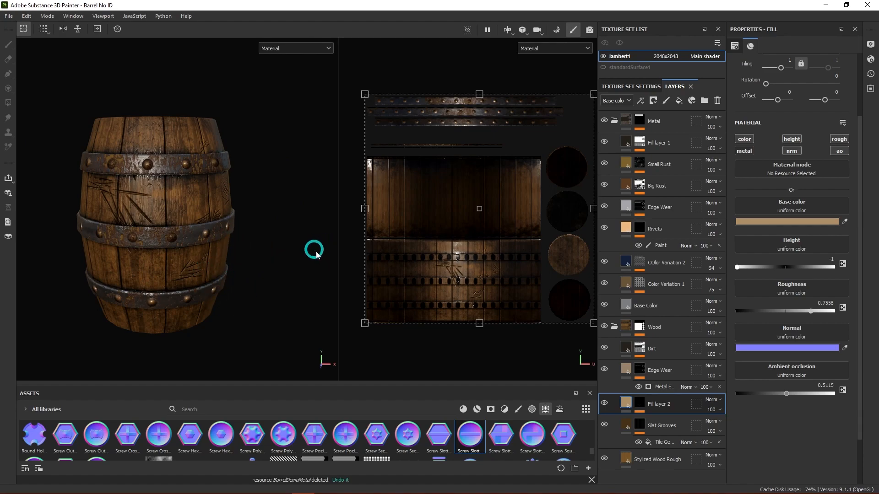
pyautogui.keyDown('alt'); pyautogui.moveTo(274, 249); pyautogui.dragTo(281, 224, button='middle'); pyautogui.keyUp('alt')
pyautogui.keyDown('alt'); pyautogui.moveTo(280, 224); pyautogui.dragTo(298, 255); pyautogui.keyUp('alt')
pyautogui.keyDown('alt'); pyautogui.moveTo(298, 255); pyautogui.dragTo(289, 242, button='middle'); pyautogui.keyUp('alt')
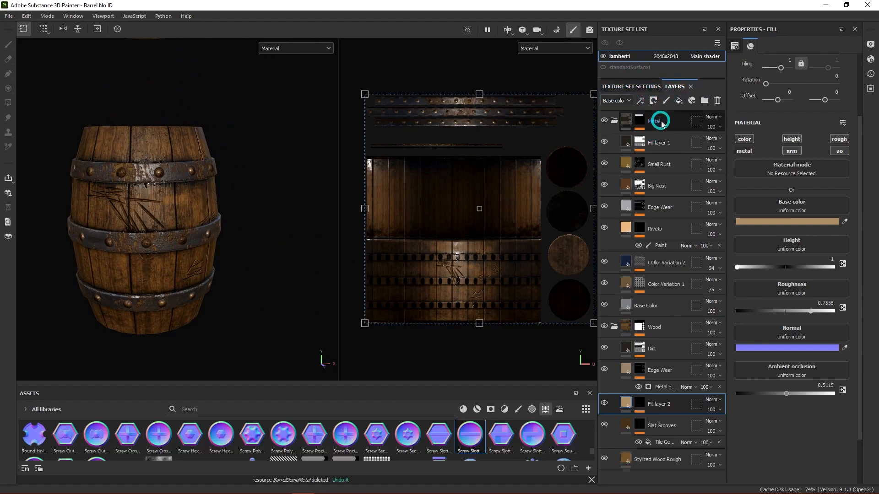
# - Collapse the Metal and Wood layer groups and hide both of them
pyautogui.click(614, 121)
pyautogui.click(614, 142)
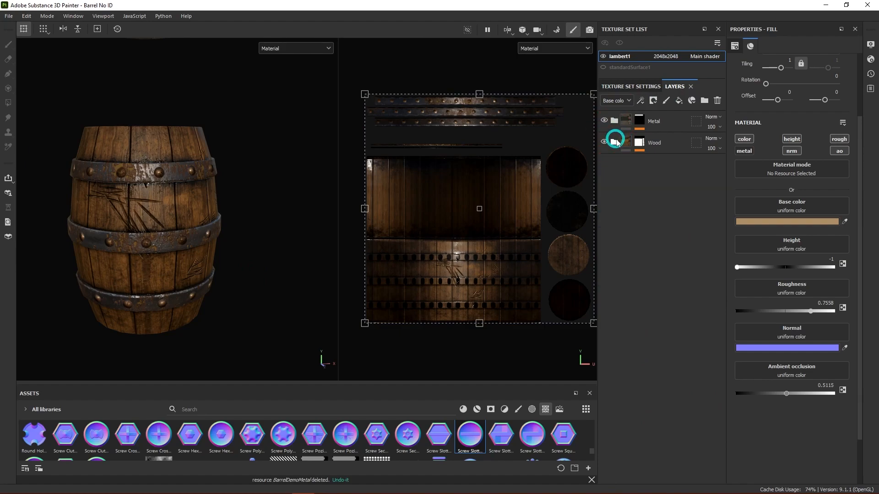
pyautogui.click(604, 120)
pyautogui.click(604, 142)
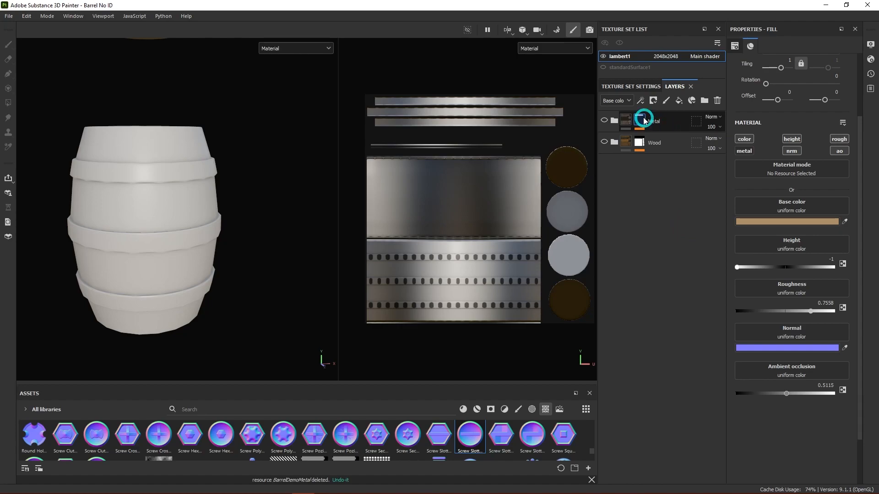
# - Add a fill layer above the Metal and Wood groups and turn off its metallic, normal and ambient occlusion channels
pyautogui.click(679, 100)
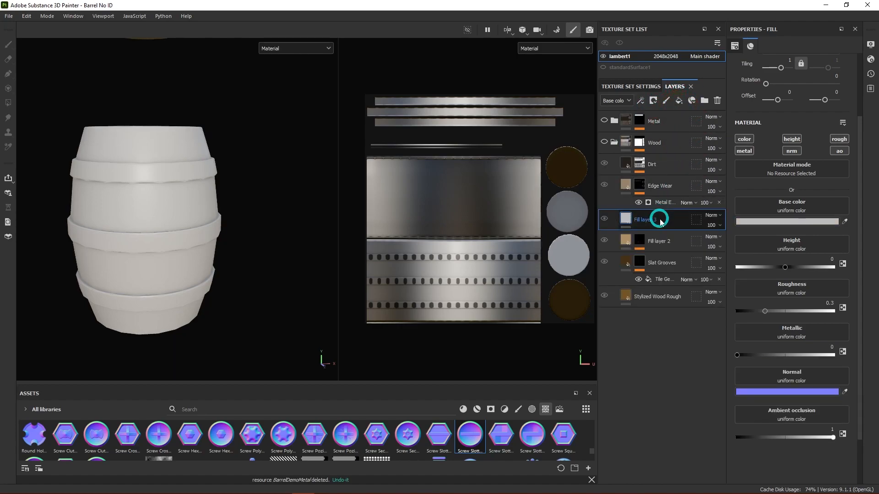
pyautogui.hotkey('ctrl', 'z')
pyautogui.click(679, 101)
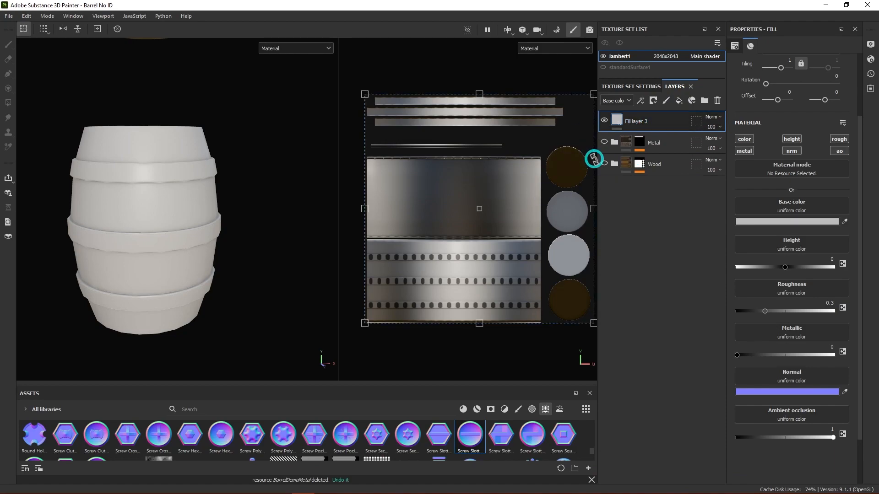
pyautogui.keyDown('alt'); pyautogui.moveTo(308, 193); pyautogui.dragTo(279, 198); pyautogui.keyUp('alt')
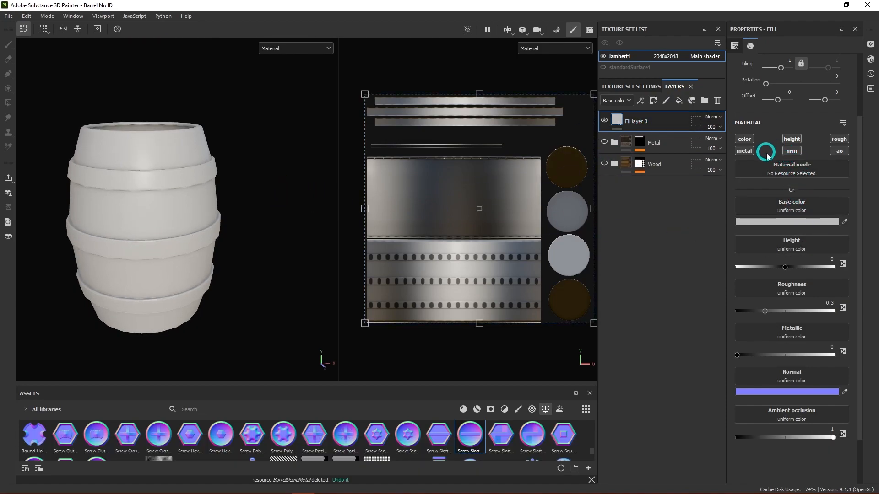
pyautogui.click(792, 151)
pyautogui.click(840, 151)
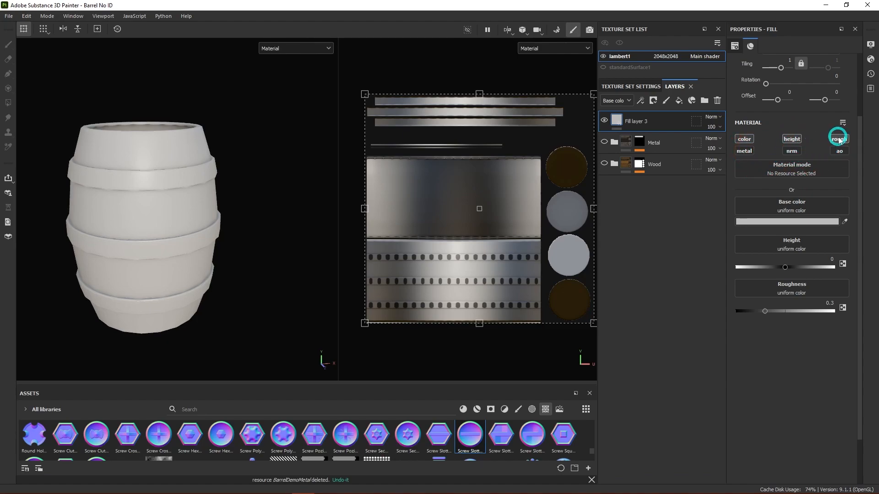
# - Set Fill layer 3's roughness to about 0.96 and its base color to dark brown 4D3A10
pyautogui.moveTo(765, 312); pyautogui.dragTo(826, 314)
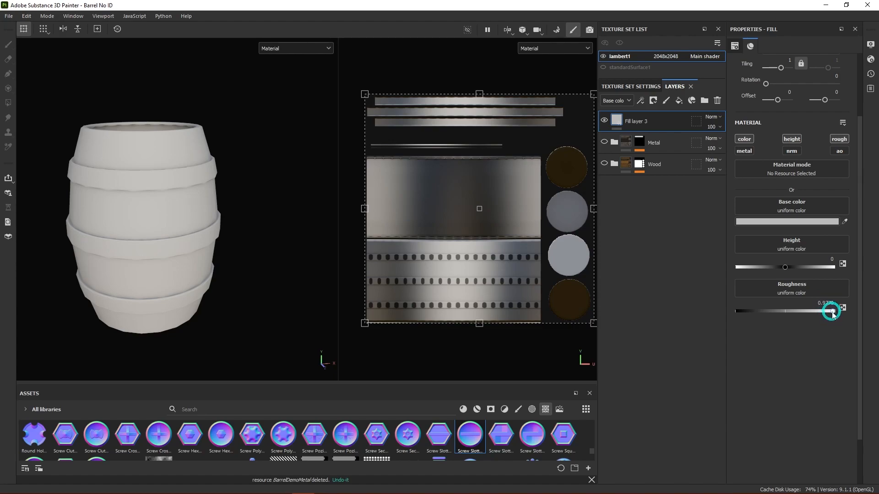
pyautogui.click(811, 223)
pyautogui.click(829, 285)
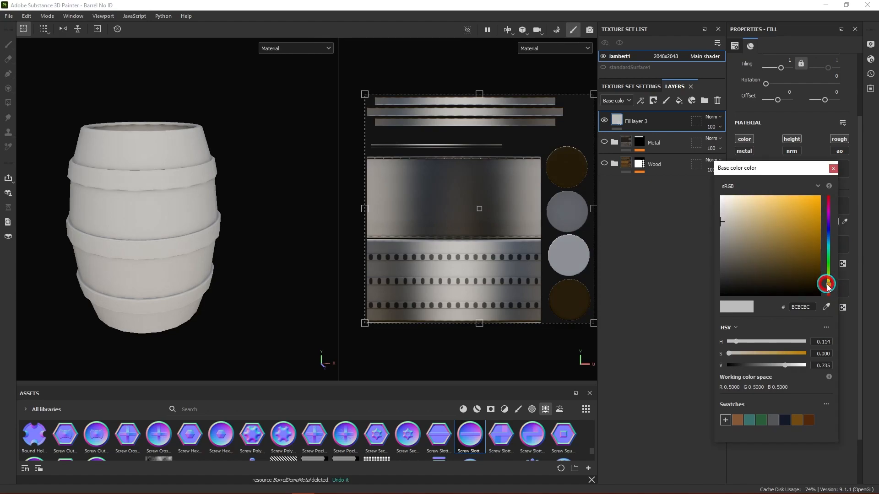
pyautogui.click(798, 274)
pyautogui.moveTo(798, 274); pyautogui.dragTo(799, 265)
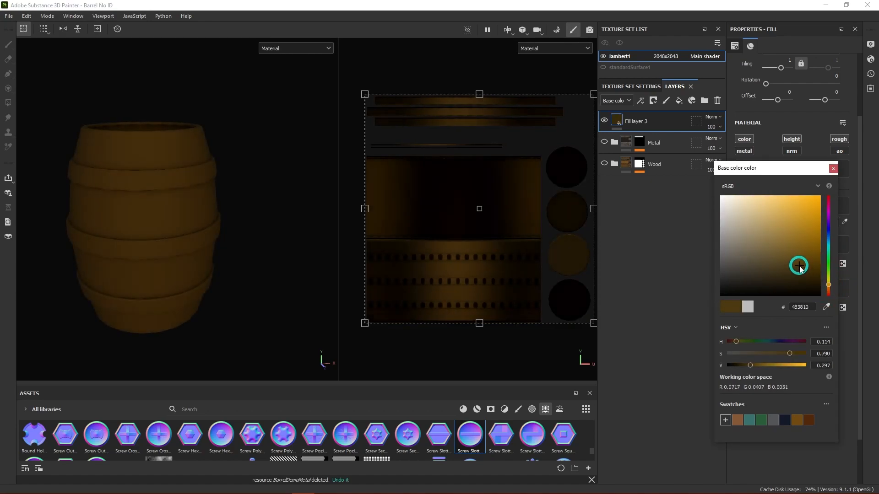
pyautogui.moveTo(252, 232)
pyautogui.keyDown('shift'); pyautogui.mouseDown(button='right')
pyautogui.moveTo(210, 233)
pyautogui.moveTo(257, 241)
pyautogui.moveTo(250, 239)
pyautogui.mouseUp(button='right'); pyautogui.keyUp('shift')
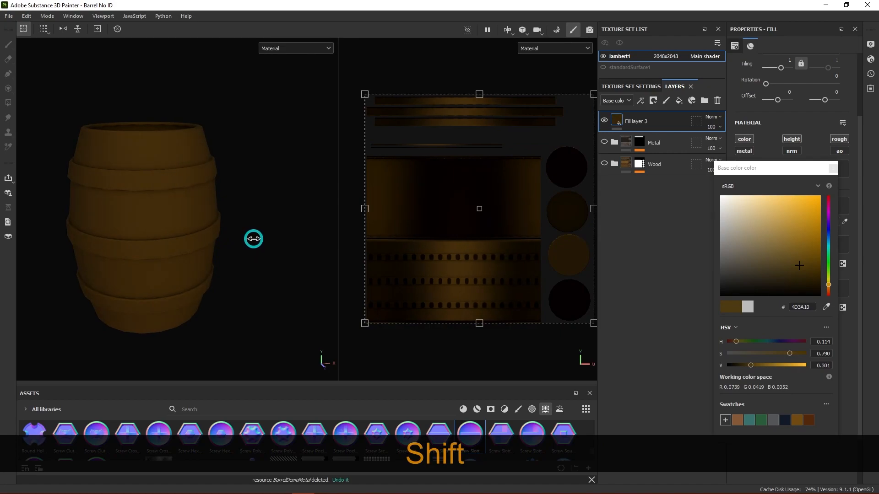
pyautogui.click(833, 169)
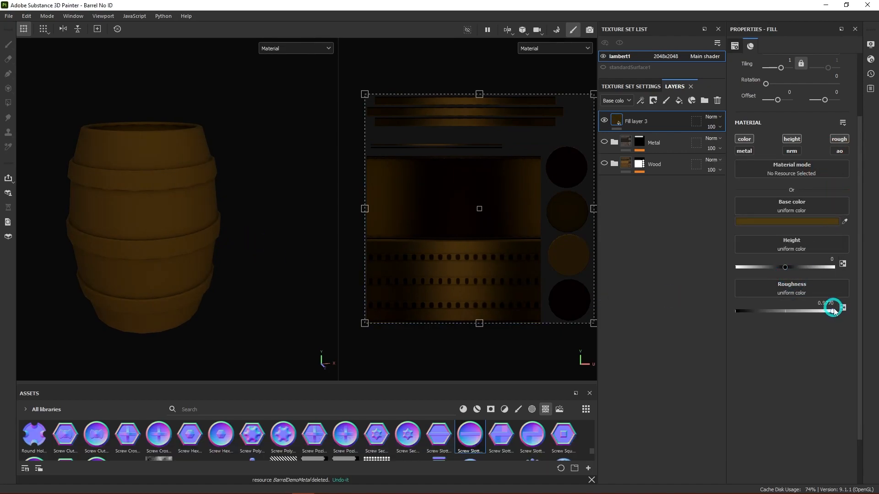
pyautogui.moveTo(834, 311)
pyautogui.mouseDown()
pyautogui.moveTo(744, 309)
pyautogui.moveTo(835, 316)
pyautogui.mouseUp()
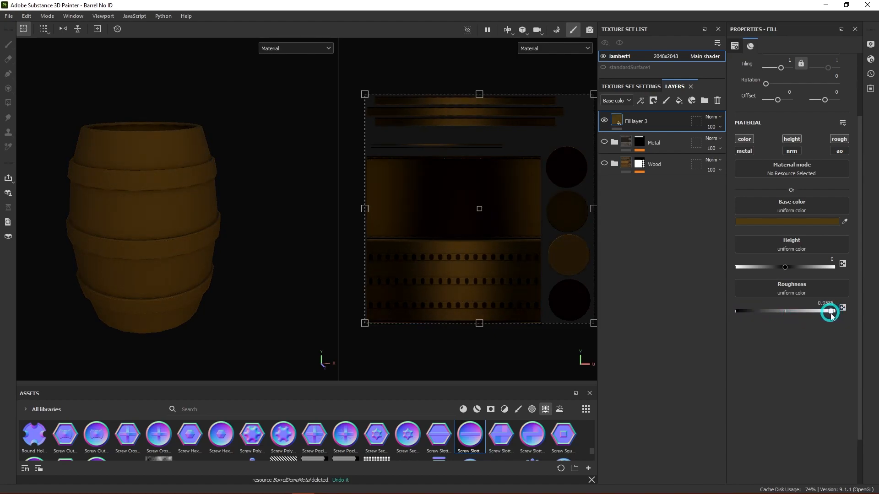
# - Shift Fill layer 3's base color to a brighter, more saturated orange-brown, about 694207
pyautogui.click(800, 223)
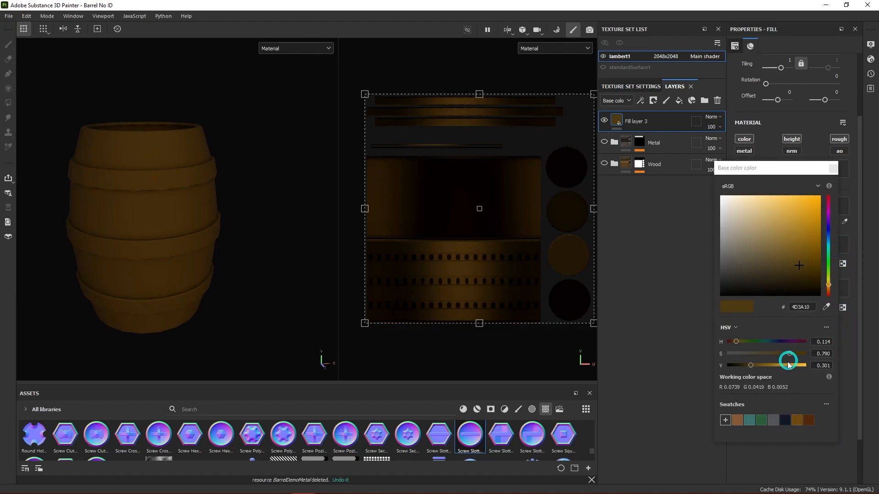
pyautogui.moveTo(751, 366); pyautogui.dragTo(801, 357)
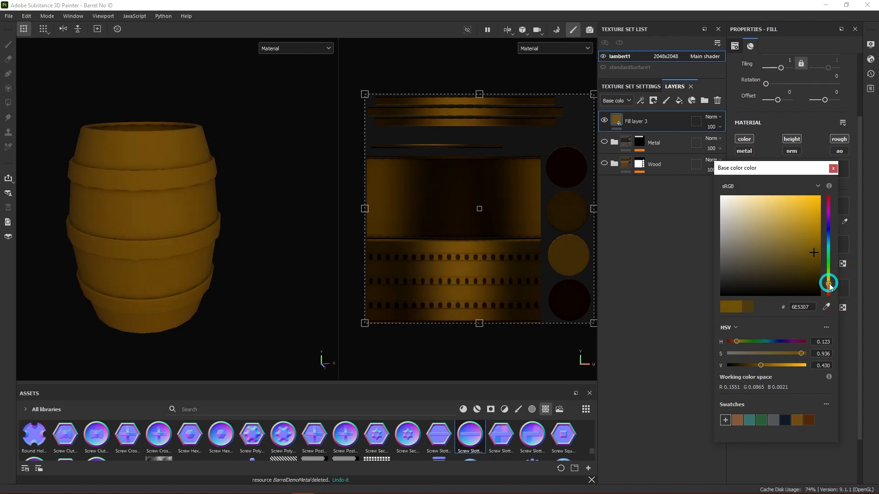
pyautogui.moveTo(830, 286); pyautogui.dragTo(831, 288)
pyautogui.click(770, 363)
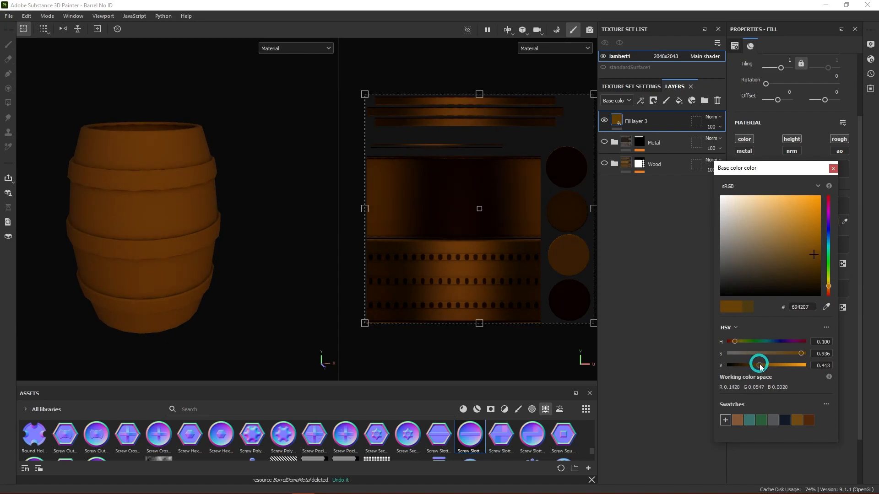
pyautogui.click(832, 169)
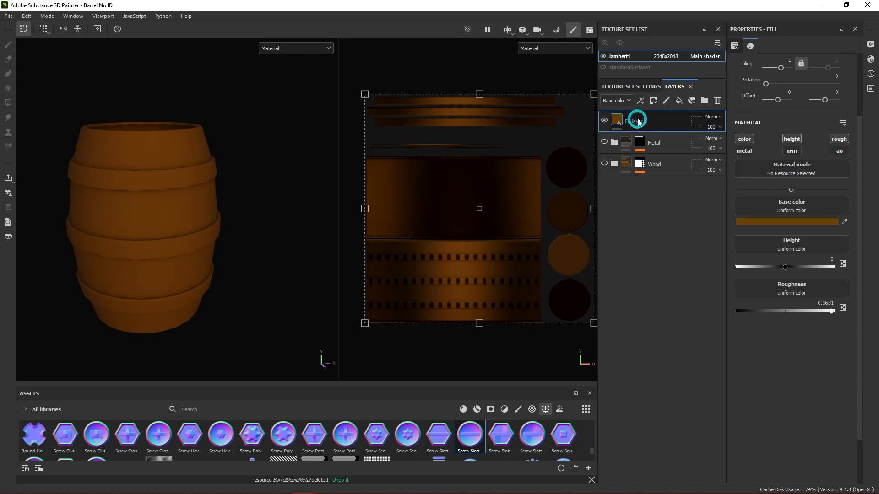
# - Add another fill layer on top with a black mask and apply a Curvature generator to that mask
pyautogui.click(681, 100)
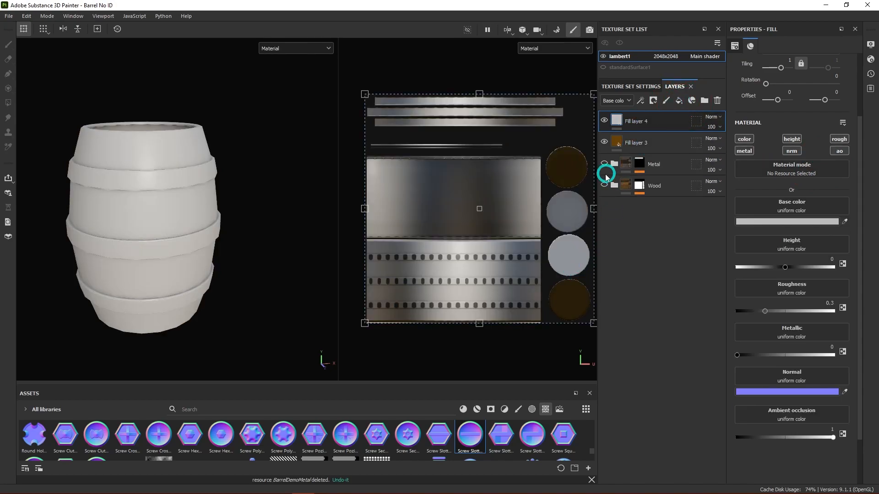
pyautogui.rightClick(645, 133)
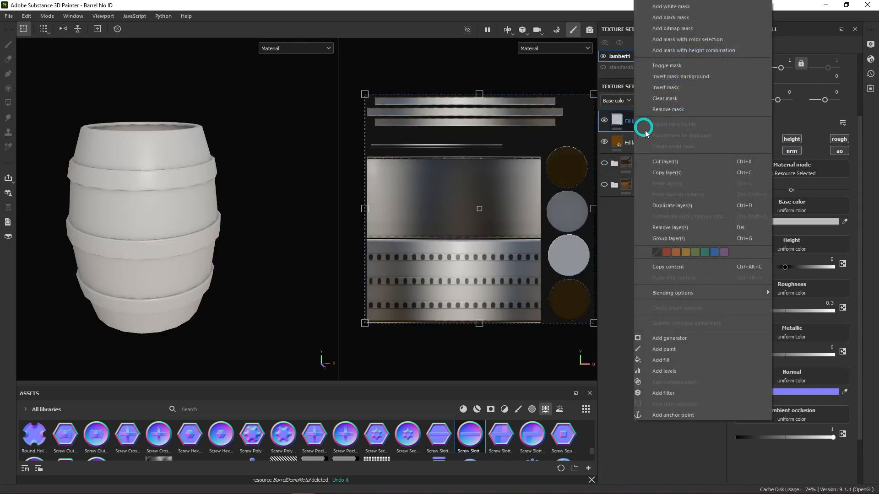
pyautogui.click(670, 17)
pyautogui.rightClick(633, 124)
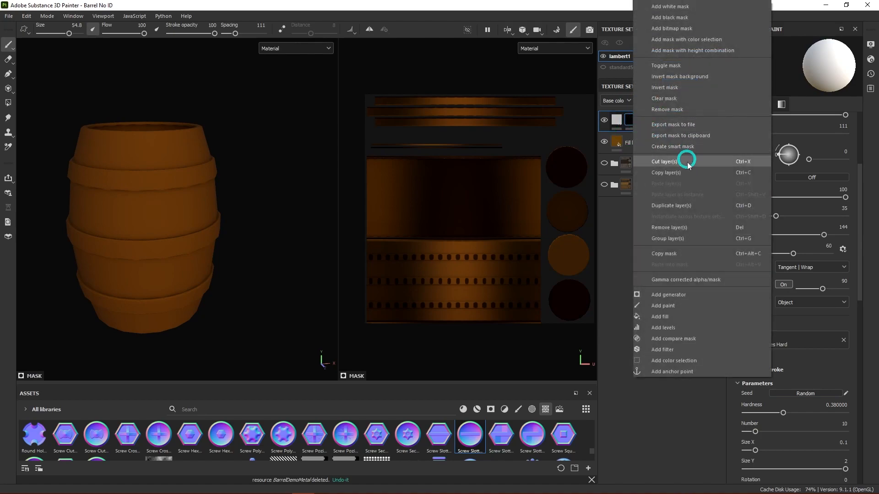
pyautogui.click(672, 295)
pyautogui.click(655, 139)
pyautogui.click(786, 69)
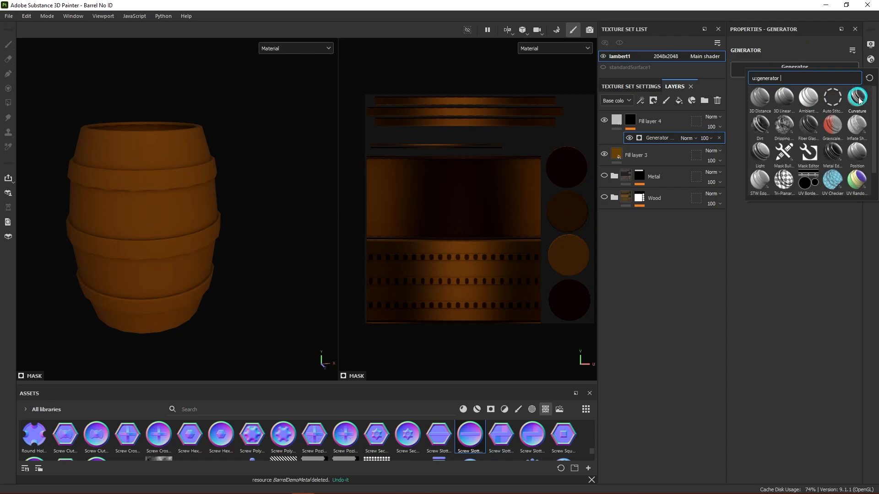
pyautogui.click(857, 98)
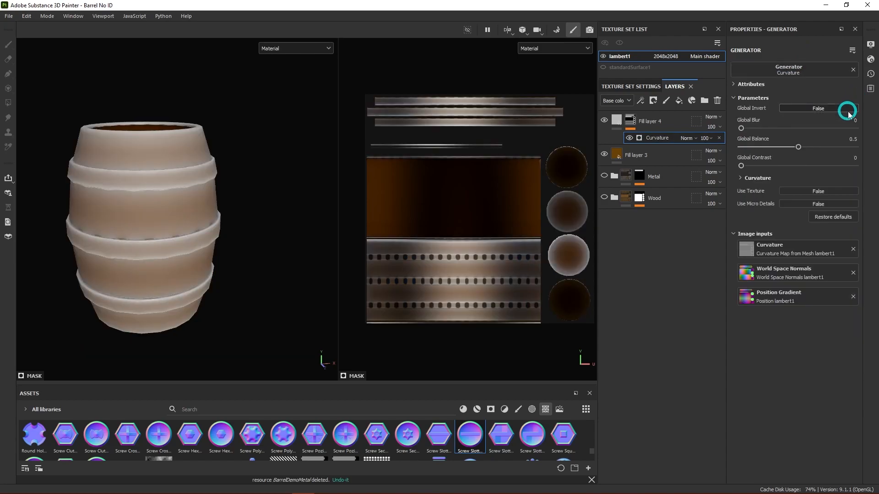
# - Set the Curvature generator's global balance to 0.37 and global contrast to 0.38
pyautogui.keyDown('alt'); pyautogui.moveTo(256, 257); pyautogui.dragTo(269, 229); pyautogui.keyUp('alt')
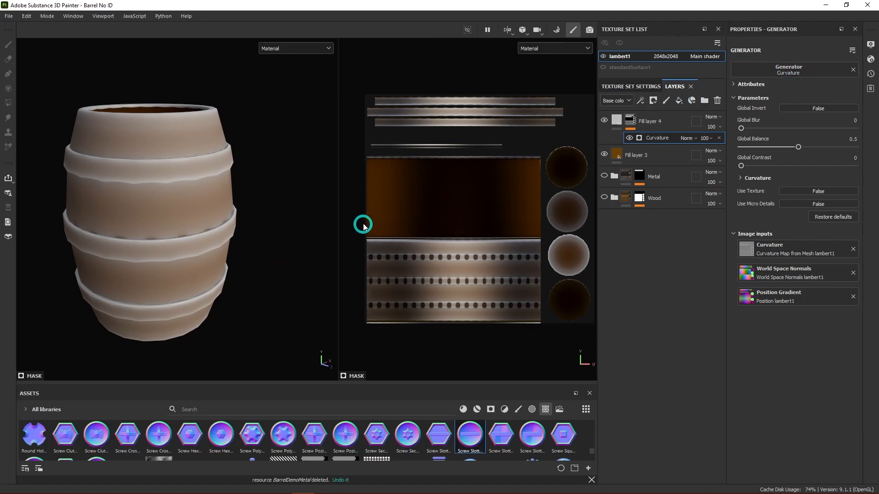
pyautogui.keyDown('alt'); pyautogui.moveTo(255, 239); pyautogui.dragTo(247, 187); pyautogui.keyUp('alt')
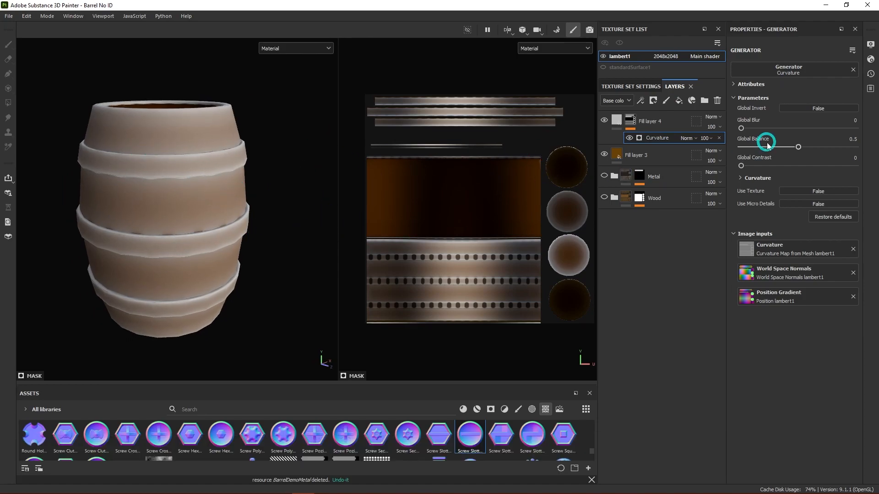
pyautogui.moveTo(797, 147); pyautogui.dragTo(784, 169)
# - Turn off every channel of Fill layer 4 except color
pyautogui.click(617, 121)
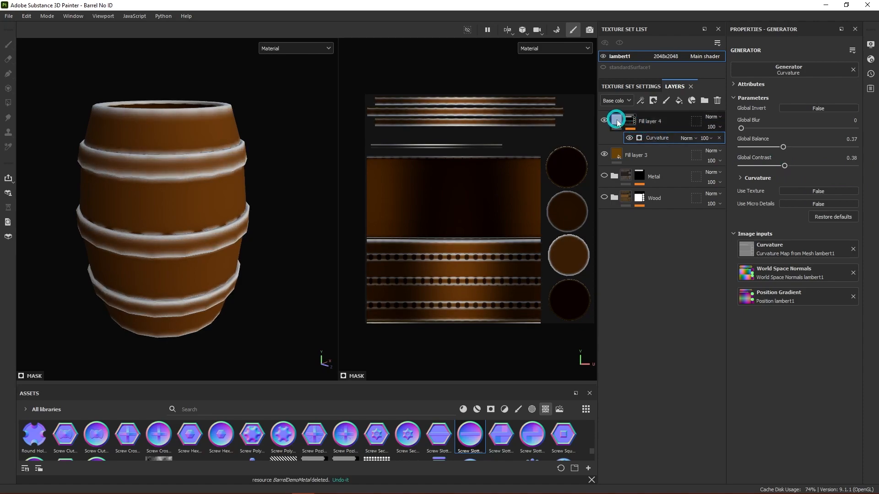
pyautogui.click(839, 151)
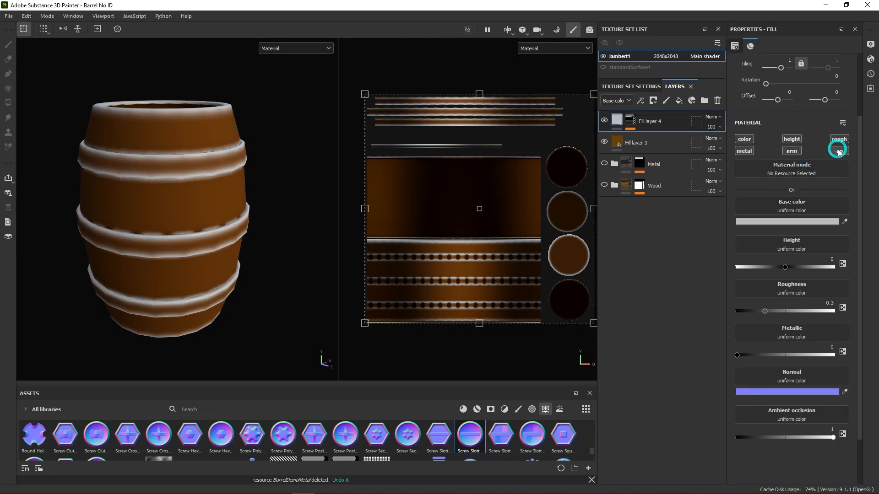
pyautogui.click(839, 139)
pyautogui.click(791, 140)
pyautogui.click(792, 151)
pyautogui.click(745, 151)
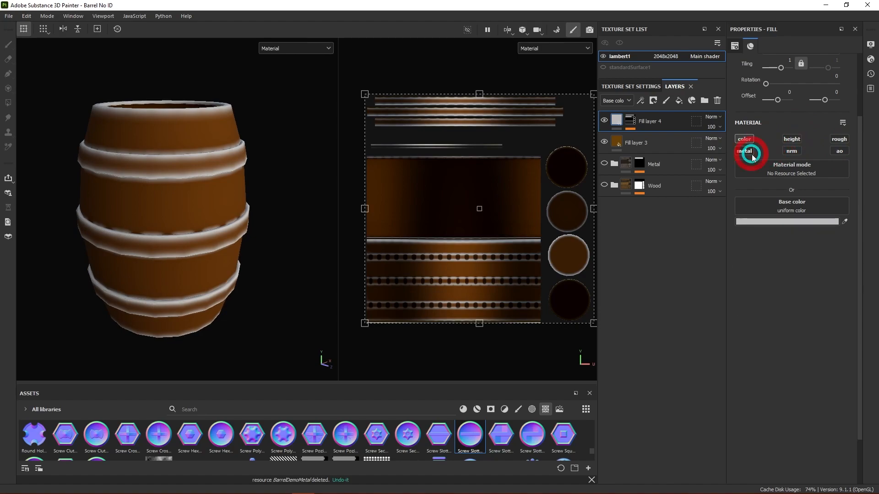
# - Sample Fill layer 3's brown as Fill layer 4's base color and brighten it to a lighter golden orange
pyautogui.click(846, 221)
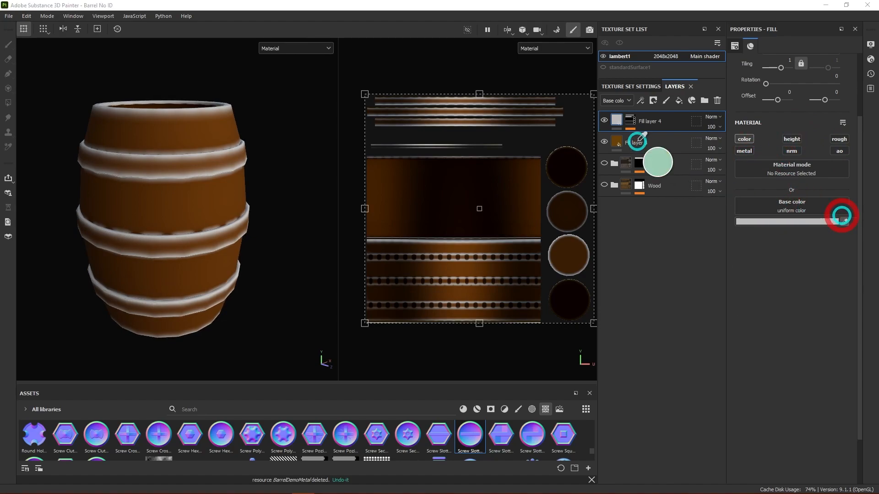
pyautogui.click(616, 141)
pyautogui.click(757, 221)
pyautogui.moveTo(796, 243)
pyautogui.mouseDown()
pyautogui.moveTo(805, 233)
pyautogui.moveTo(786, 231)
pyautogui.moveTo(800, 224)
pyautogui.mouseUp()
pyautogui.click(830, 169)
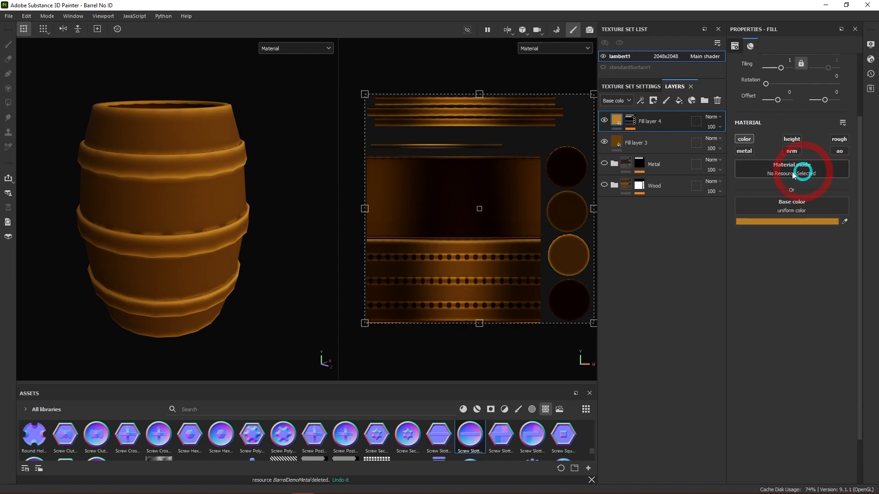
# - Fine-tune Fill layer 4's Curvature generator with global balance 0.37, Big curvature 0.12 and the mode on Edges
pyautogui.click(631, 122)
pyautogui.click(651, 140)
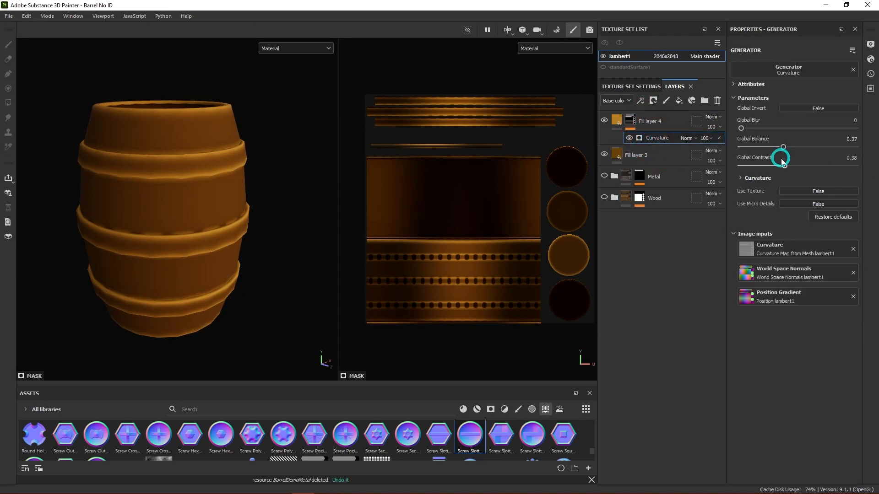
pyautogui.moveTo(799, 151)
pyautogui.mouseDown()
pyautogui.moveTo(808, 147)
pyautogui.moveTo(773, 145)
pyautogui.moveTo(791, 145)
pyautogui.moveTo(784, 149)
pyautogui.mouseUp()
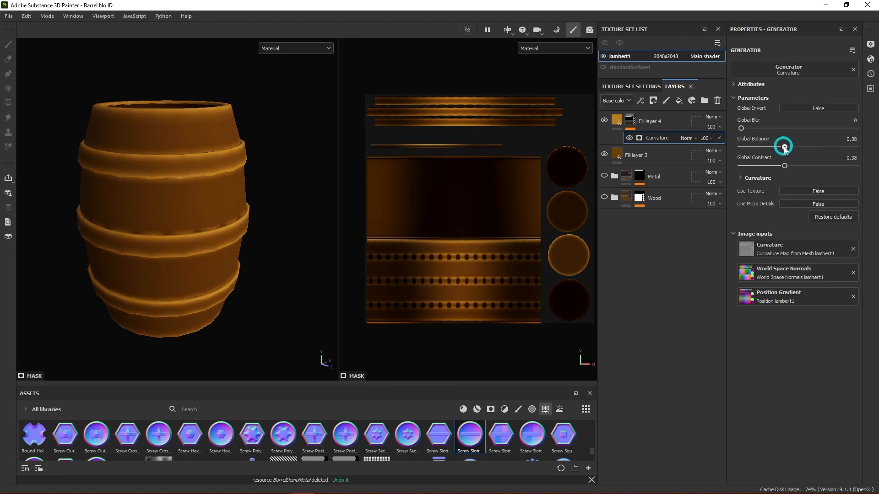
pyautogui.click(741, 178)
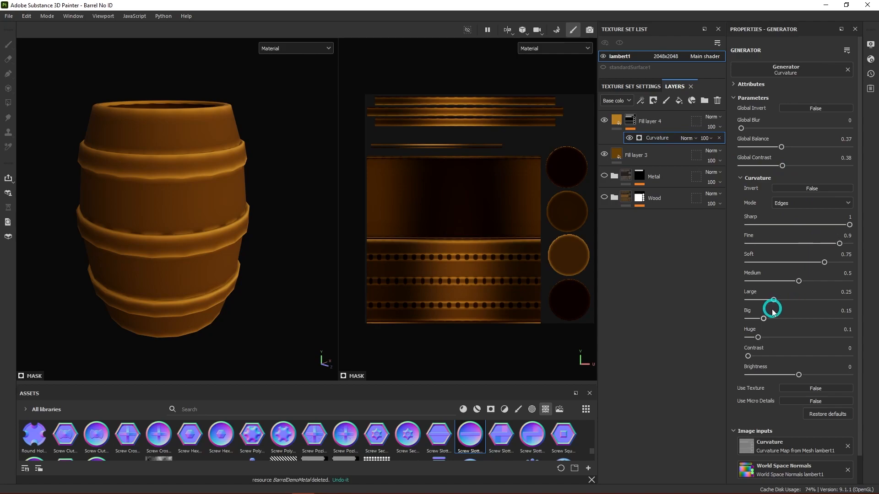
pyautogui.moveTo(762, 319)
pyautogui.mouseDown()
pyautogui.moveTo(840, 319)
pyautogui.moveTo(760, 319)
pyautogui.mouseUp()
pyautogui.click(837, 207)
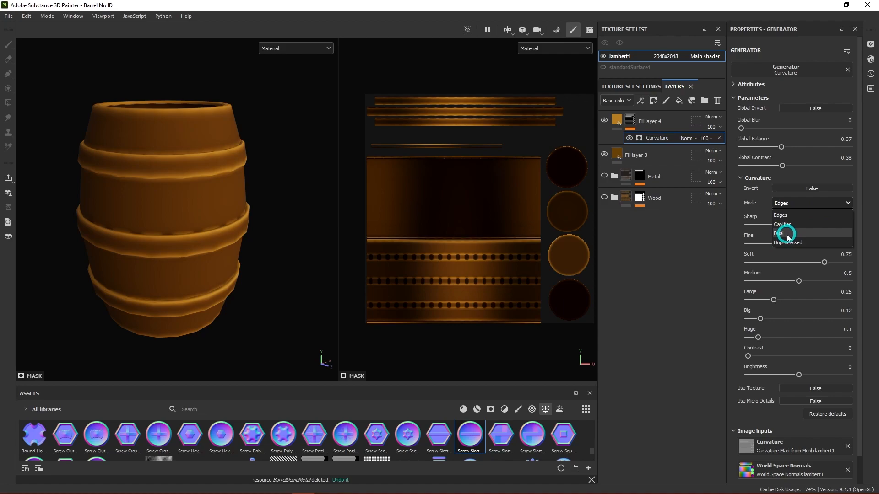
pyautogui.click(730, 269)
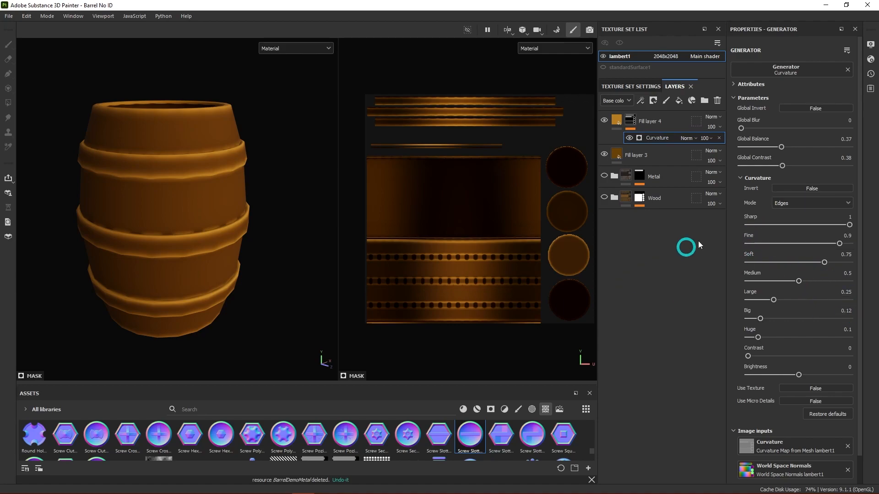
# - Switch to the reference image image6.png and examine the edge highlights and wood grain on the wooden poles
pyautogui.moveTo(357, 0)
pyautogui.mouseDown()
pyautogui.moveTo(273, 0)
pyautogui.moveTo(353, 6)
pyautogui.mouseUp()
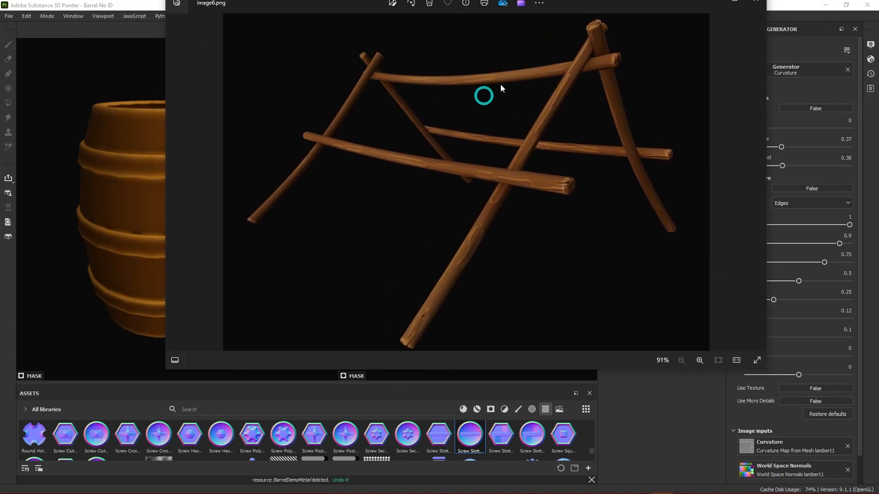
pyautogui.moveTo(583, 6)
pyautogui.mouseDown()
pyautogui.moveTo(538, 142)
pyautogui.moveTo(530, 88)
pyautogui.mouseUp()
pyautogui.scroll(5, 430, 246)
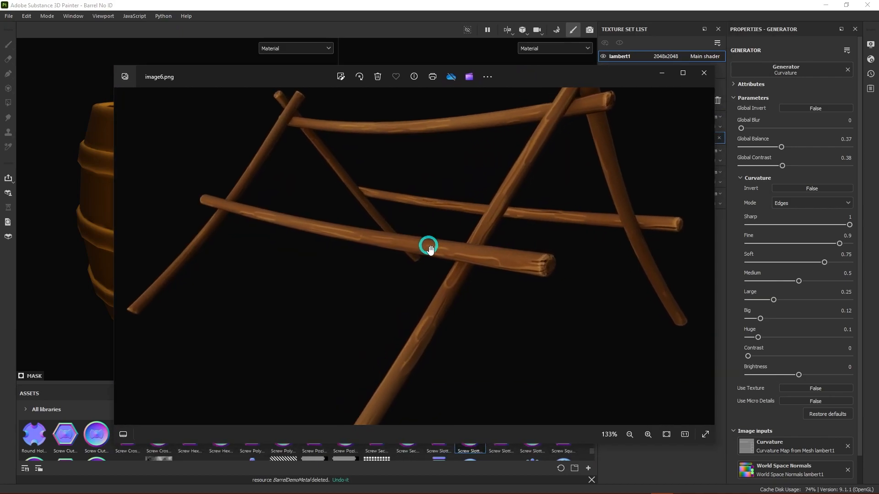
pyautogui.keyDown('alt'); pyautogui.scroll(-2, 547, 298); pyautogui.keyUp('alt')
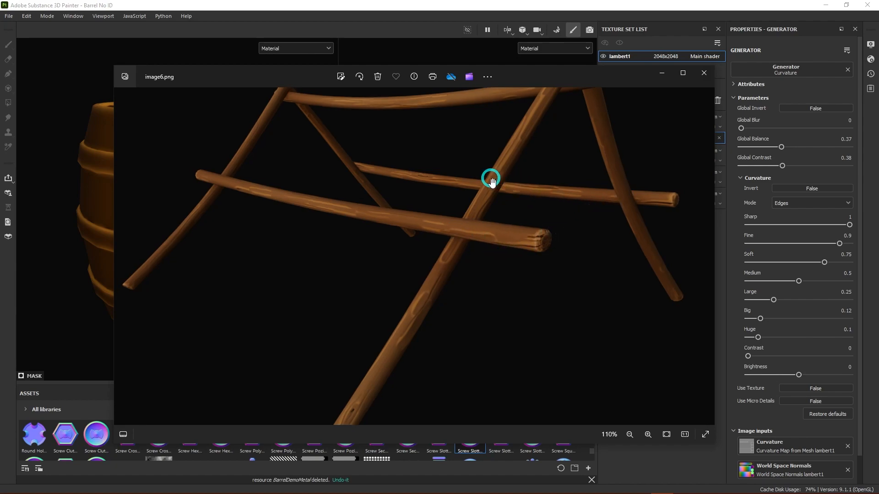
pyautogui.scroll(-2, 492, 180)
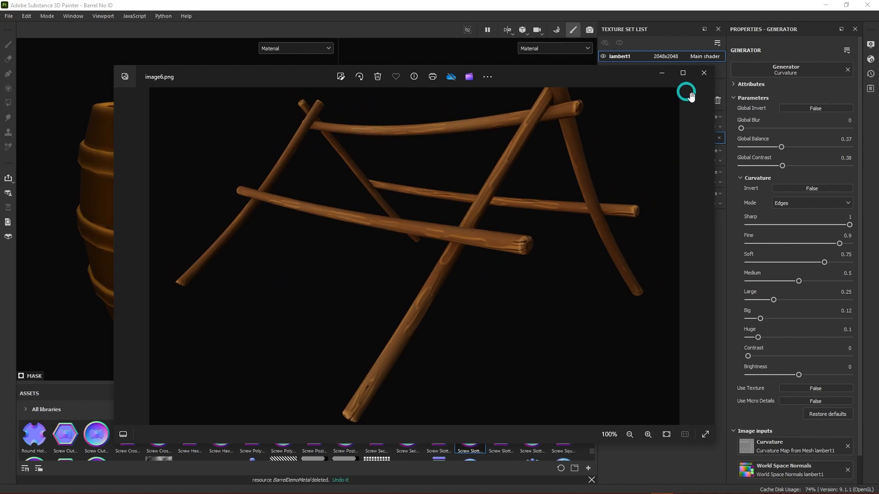
# - Go to the tent reference image.png, examine its stylized wooden poles up close, and close the image viewer
pyautogui.click(121, 250)
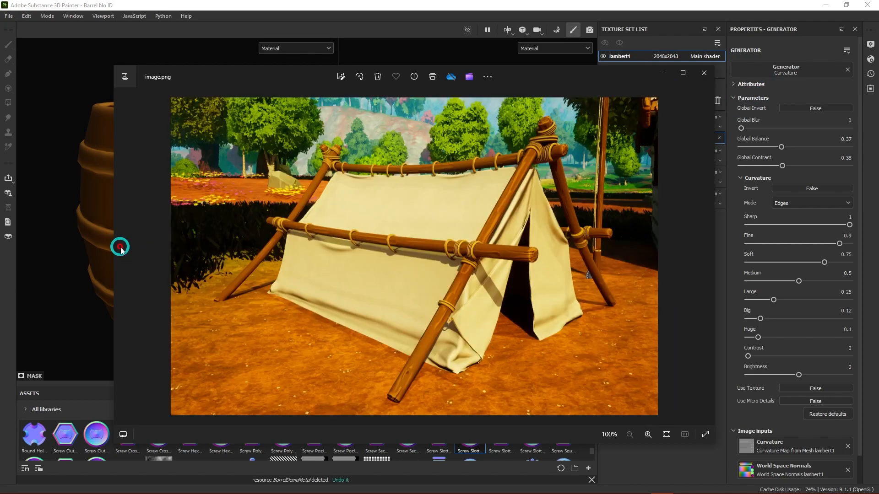
pyautogui.scroll(5, 405, 255)
pyautogui.scroll(-2, 414, 260)
pyautogui.keyDown('alt'); pyautogui.moveTo(537, 298); pyautogui.dragTo(516, 246); pyautogui.keyUp('alt')
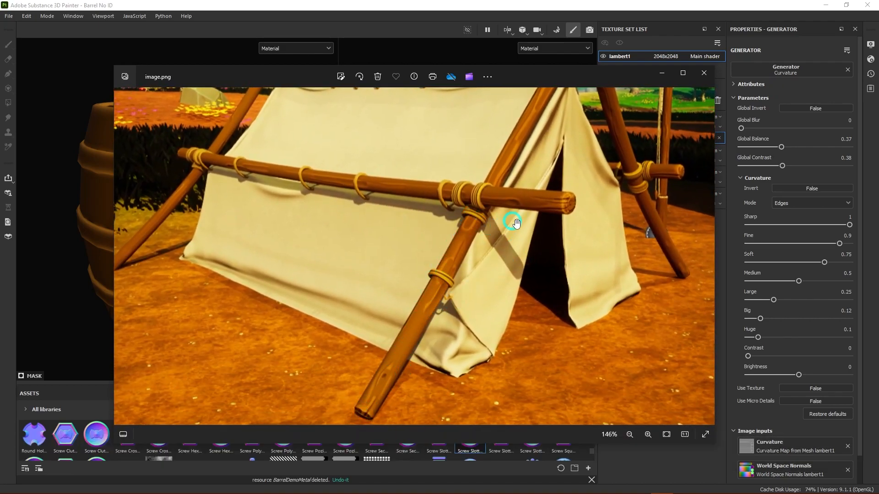
pyautogui.scroll(-2, 547, 229)
pyautogui.press('alt')
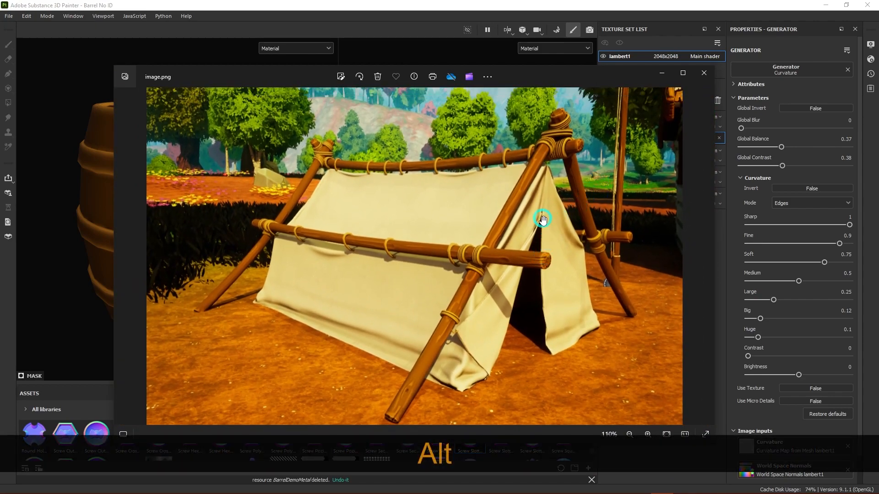
pyautogui.scroll(2, 528, 189)
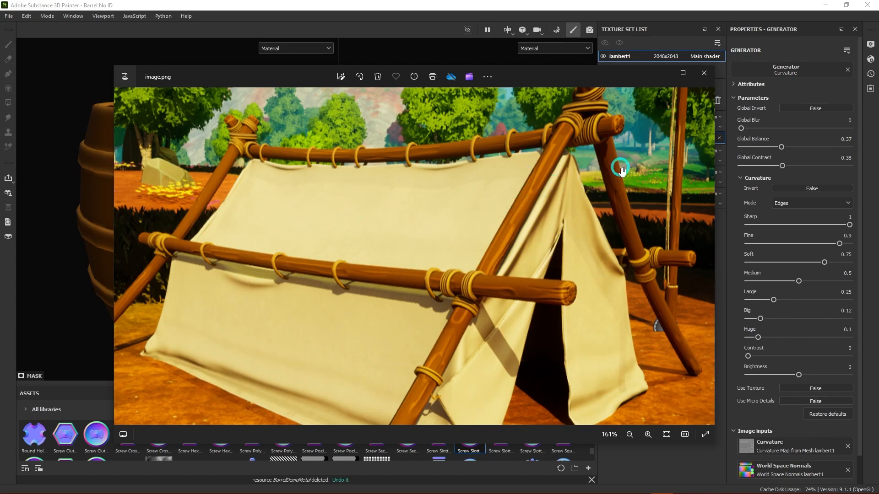
pyautogui.scroll(-2, 603, 220)
pyautogui.press('alt')
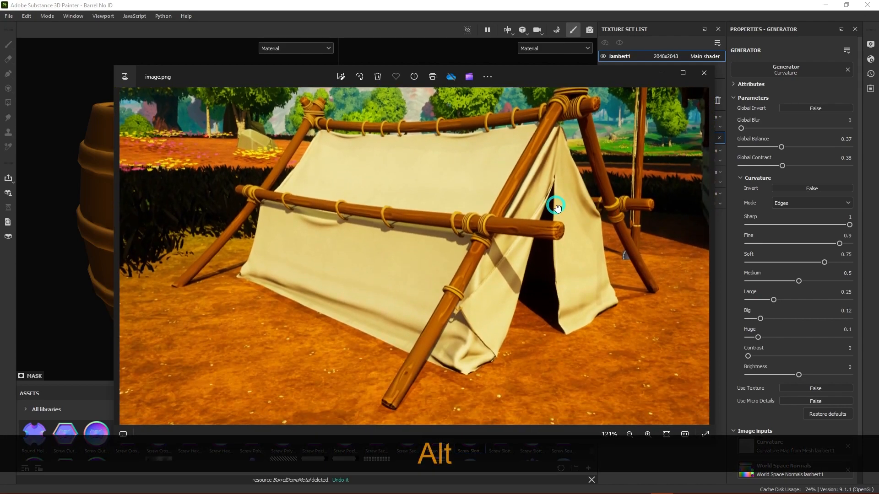
pyautogui.click(705, 72)
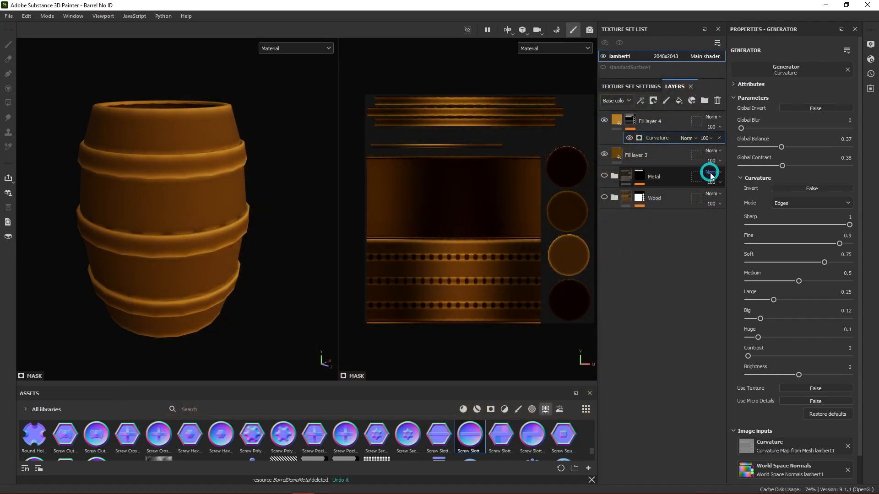
# - Delete Fill layer 4 and Fill layer 3, and make the Metal and Wood groups visible again
pyautogui.keyDown('alt'); pyautogui.moveTo(238, 223); pyautogui.dragTo(559, 172); pyautogui.keyUp('alt')
pyautogui.keyDown('alt'); pyautogui.moveTo(218, 185); pyautogui.dragTo(251, 212); pyautogui.keyUp('alt')
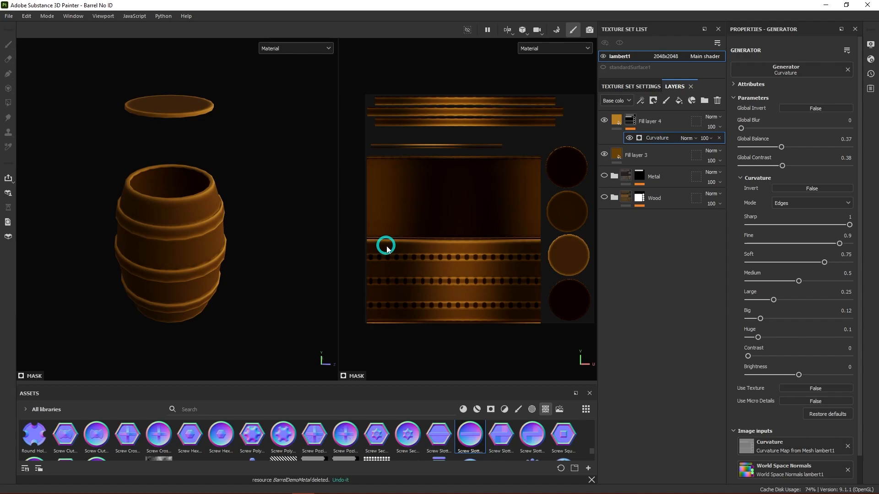
pyautogui.click(656, 127)
pyautogui.press('Delete')
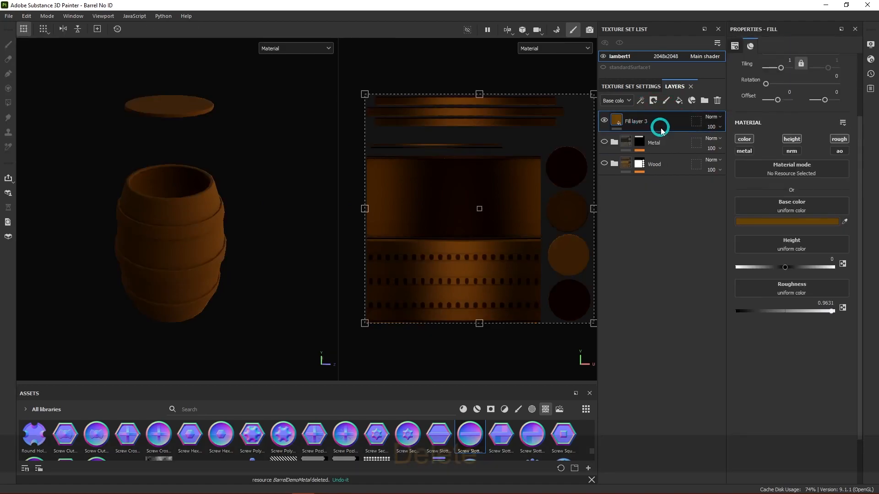
pyautogui.press('Delete')
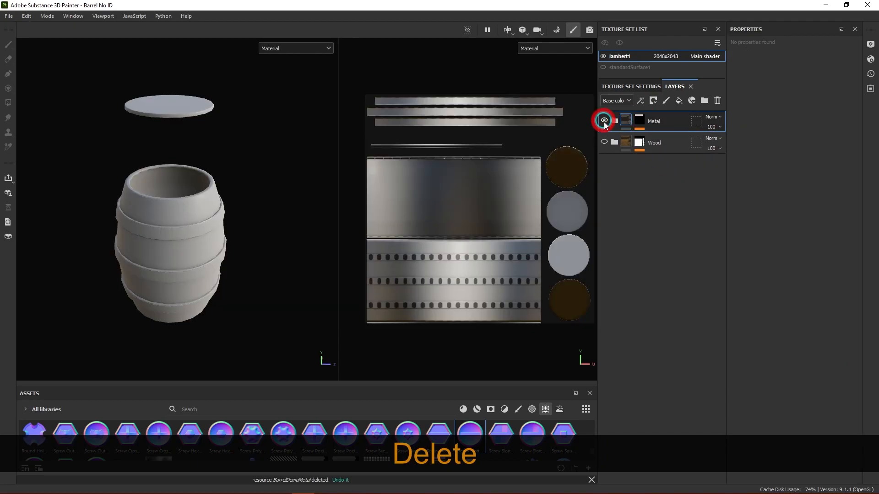
pyautogui.click(605, 141)
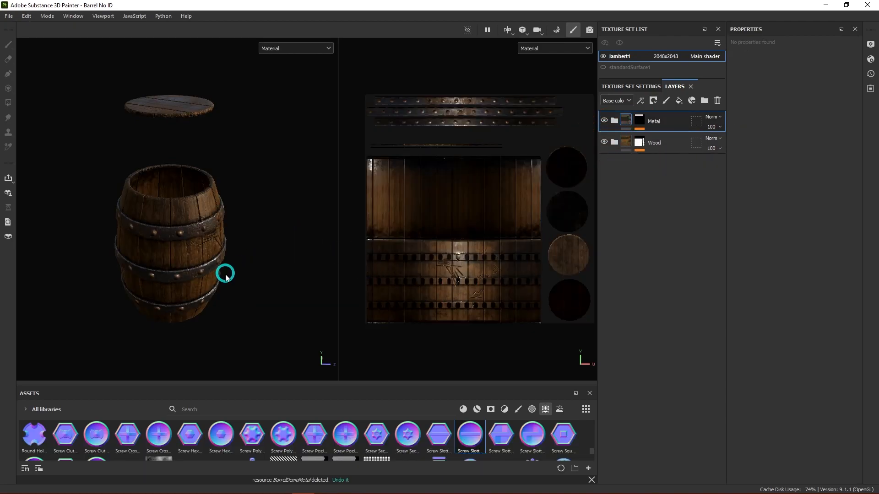
pyautogui.keyDown('alt'); pyautogui.moveTo(217, 298); pyautogui.dragTo(246, 236); pyautogui.keyUp('alt')
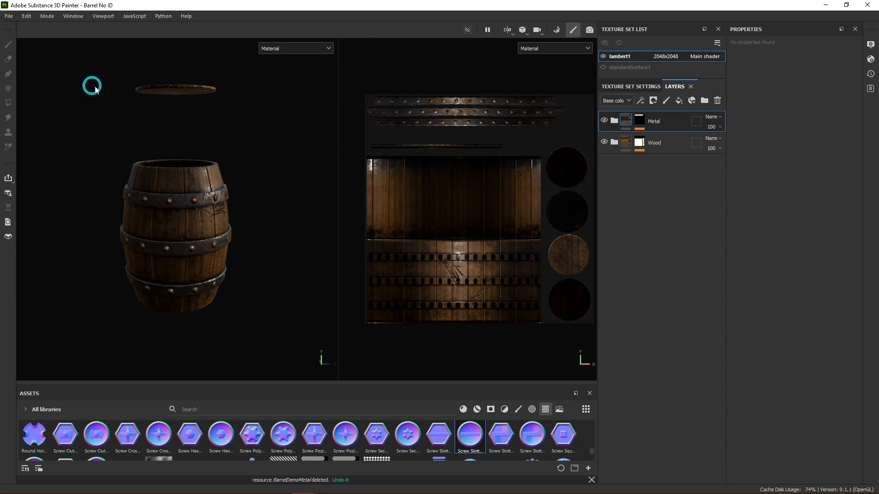
# - Start a texture export and set its output directory to the Barrel No ID Maya folder inside BarrelDemo-Maya/sourceimages
pyautogui.click(9, 16)
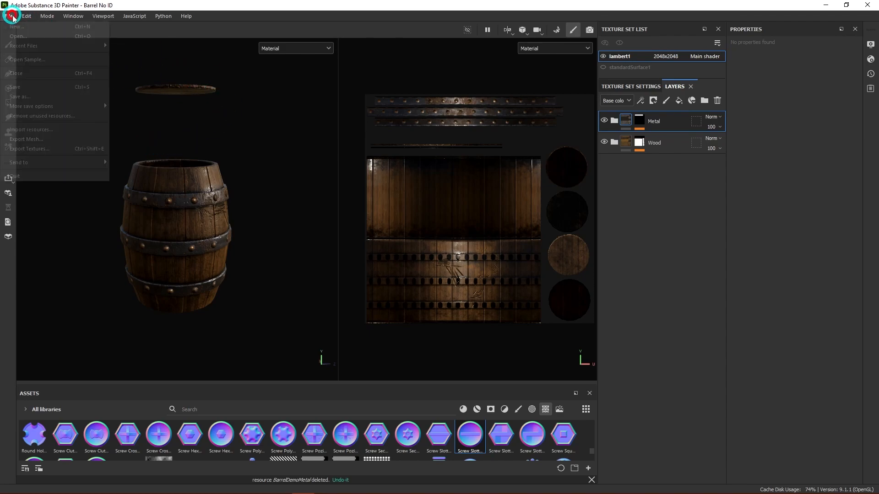
pyautogui.click(46, 150)
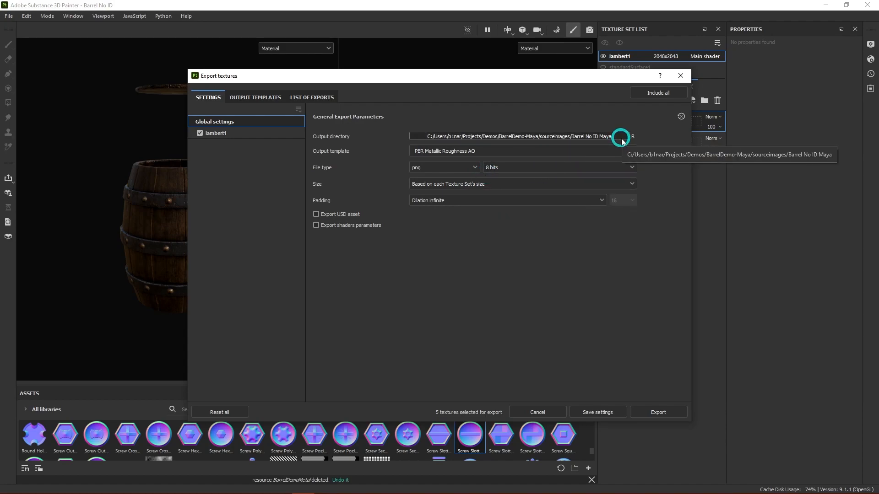
pyautogui.click(619, 138)
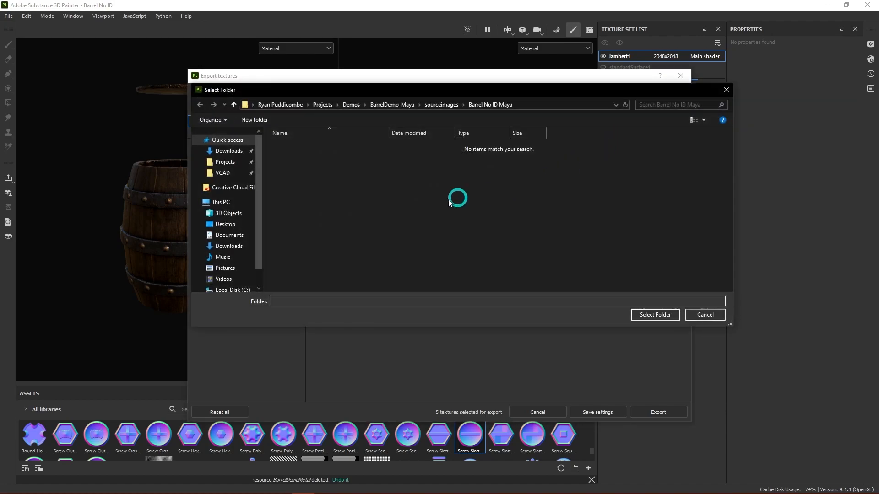
pyautogui.click(398, 105)
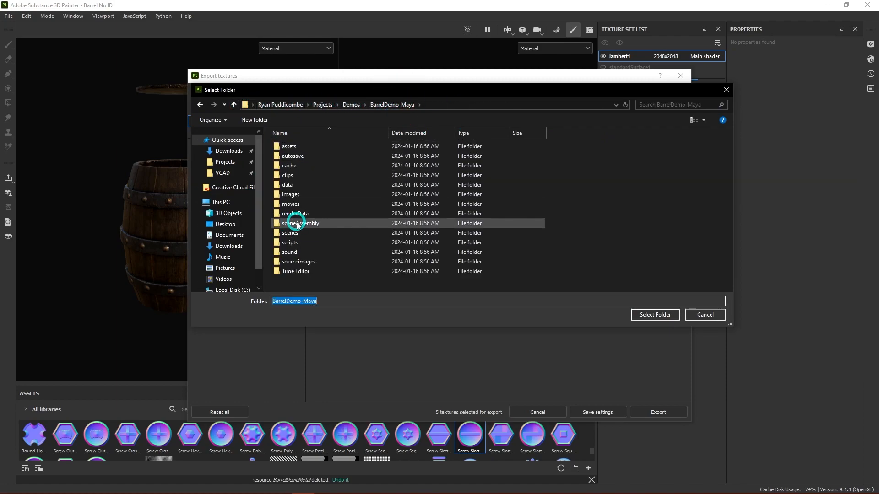
pyautogui.click(298, 263)
pyautogui.doubleClick(299, 263)
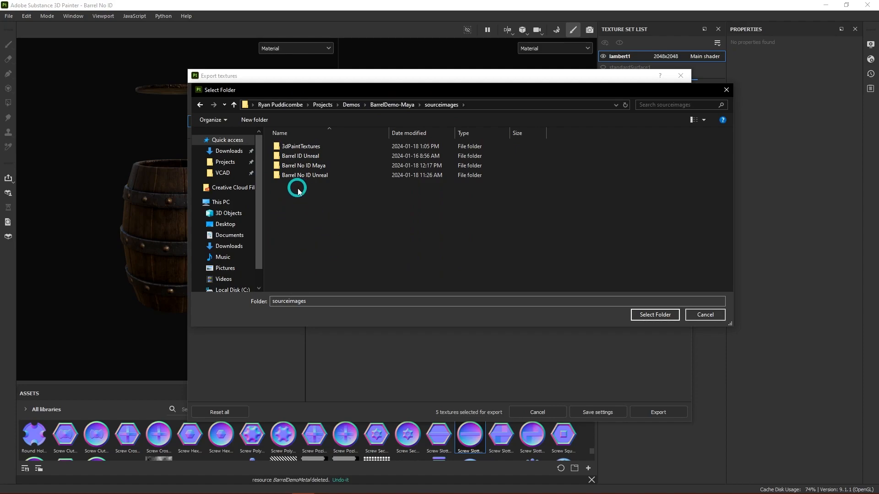
pyautogui.click(322, 169)
pyautogui.click(655, 315)
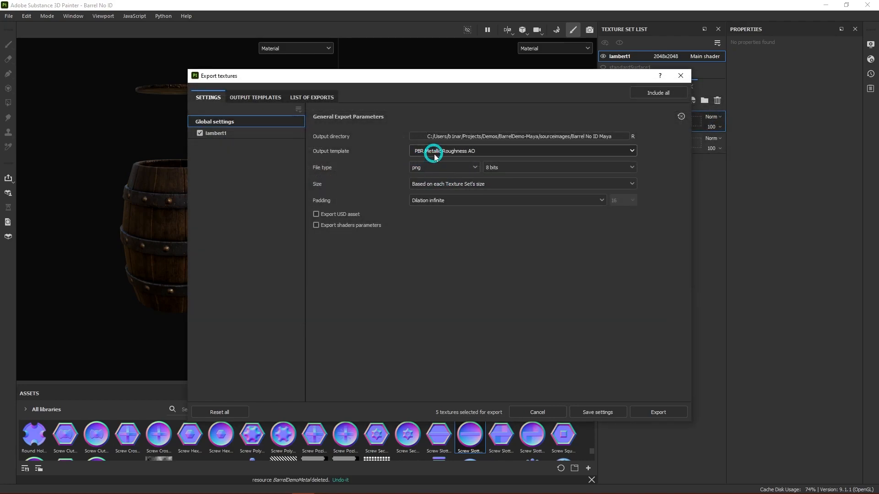
# - Choose PBR Metallic Roughness AO as the output template for the export
pyautogui.click(447, 150)
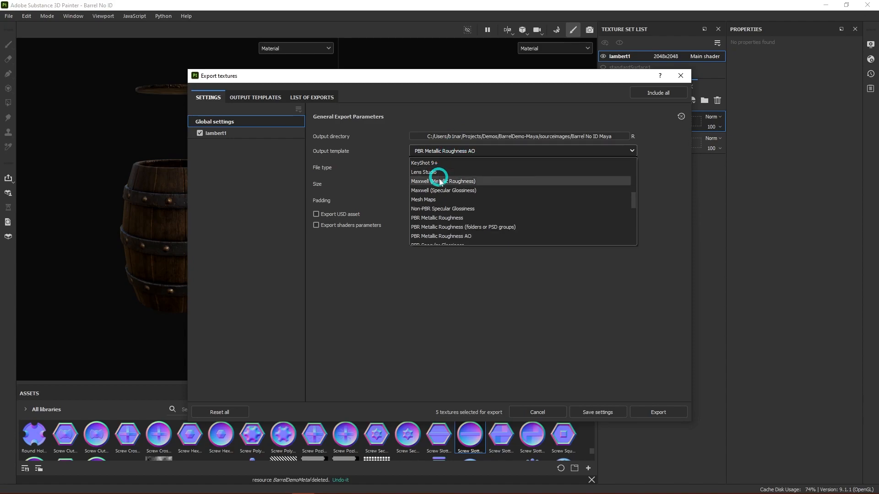
pyautogui.scroll(3, 471, 213)
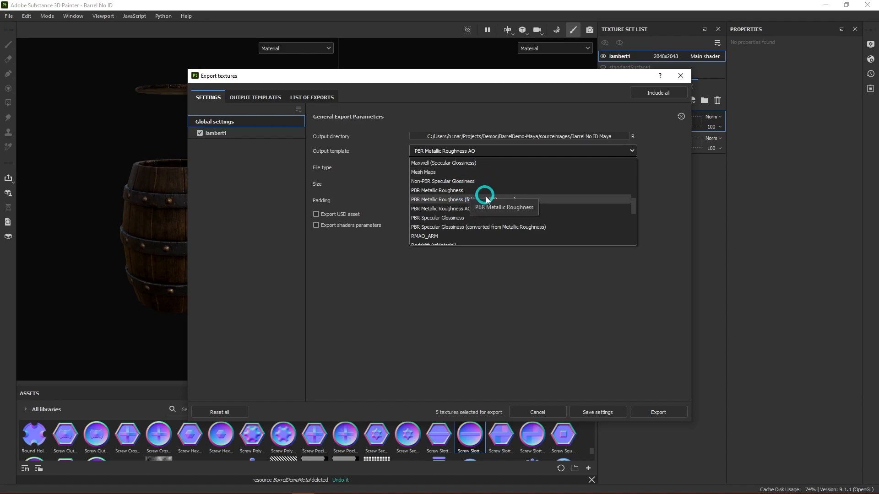
pyautogui.click(479, 210)
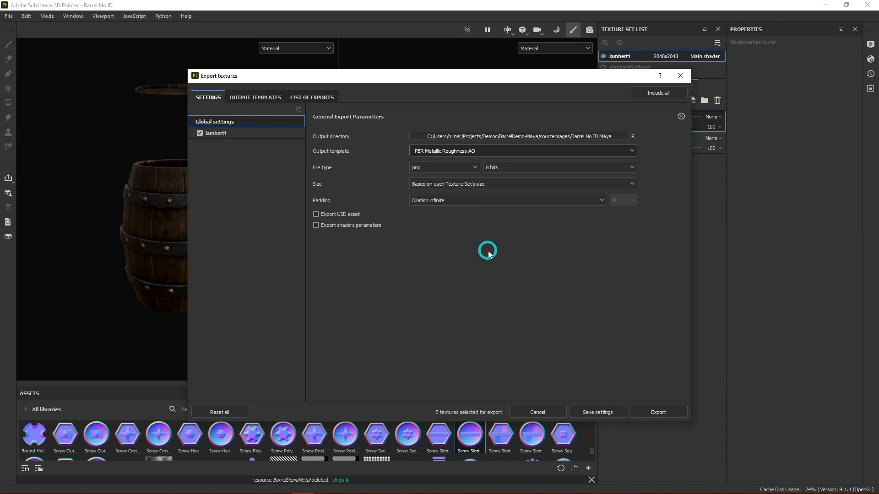
# - Look through the export file types, keep png, and set the bit depth to 16 bits
pyautogui.moveTo(465, 76); pyautogui.dragTo(337, 60)
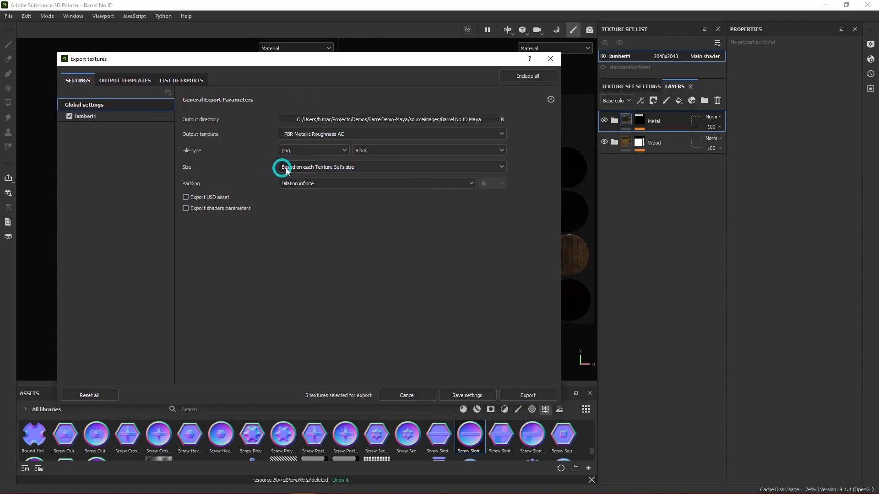
pyautogui.click(326, 153)
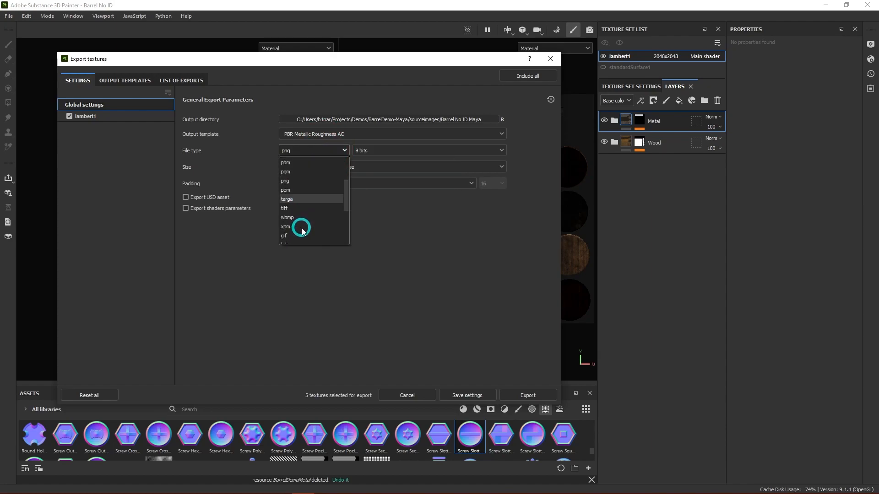
pyautogui.scroll(-2, 309, 224)
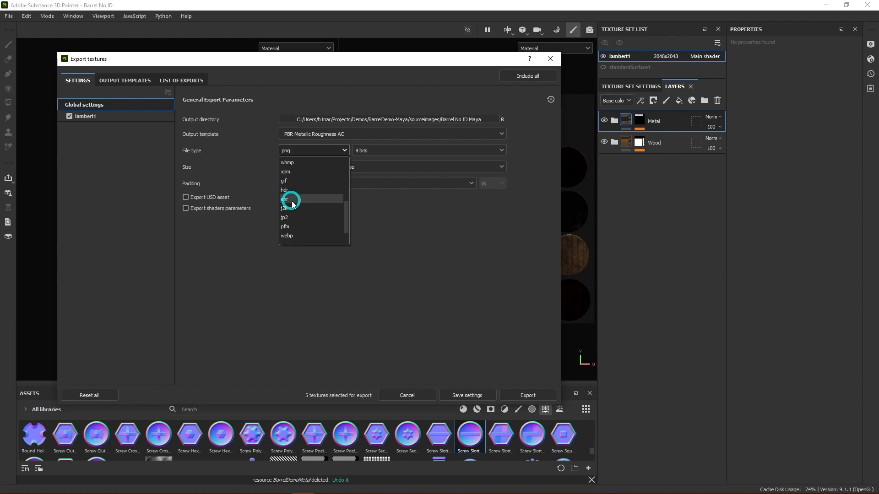
pyautogui.scroll(3, 302, 205)
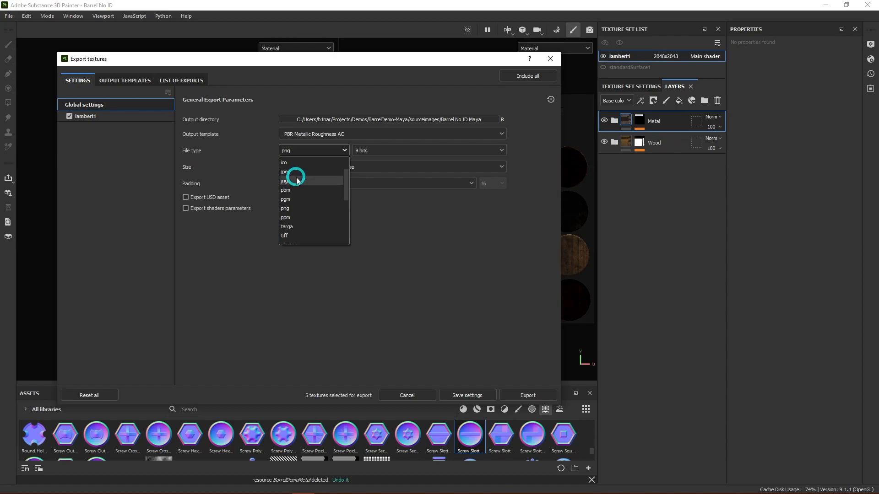
pyautogui.click(419, 225)
pyautogui.click(413, 149)
pyautogui.click(368, 182)
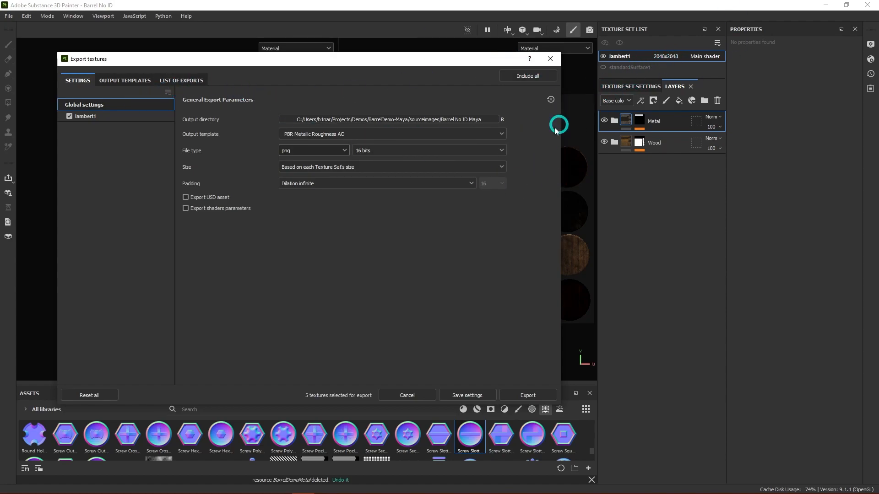
# - Export the textures at each Texture Set's size and review the list of exported maps
pyautogui.click(295, 169)
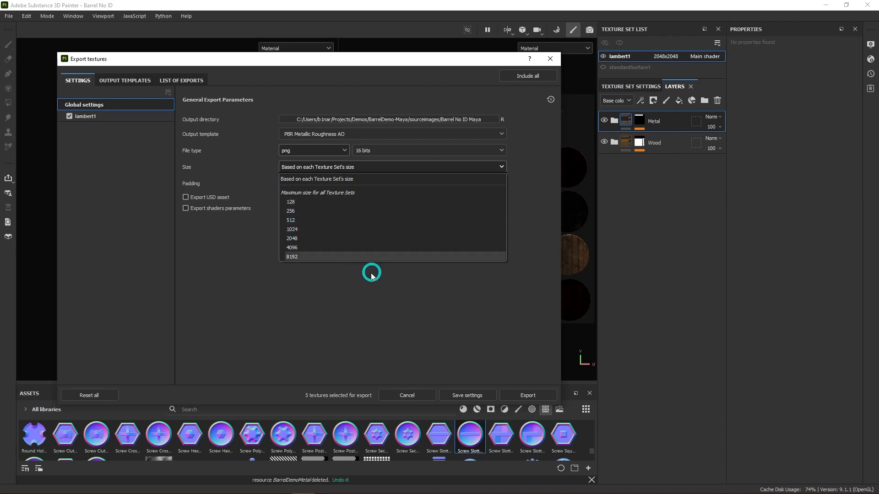
pyautogui.click(533, 172)
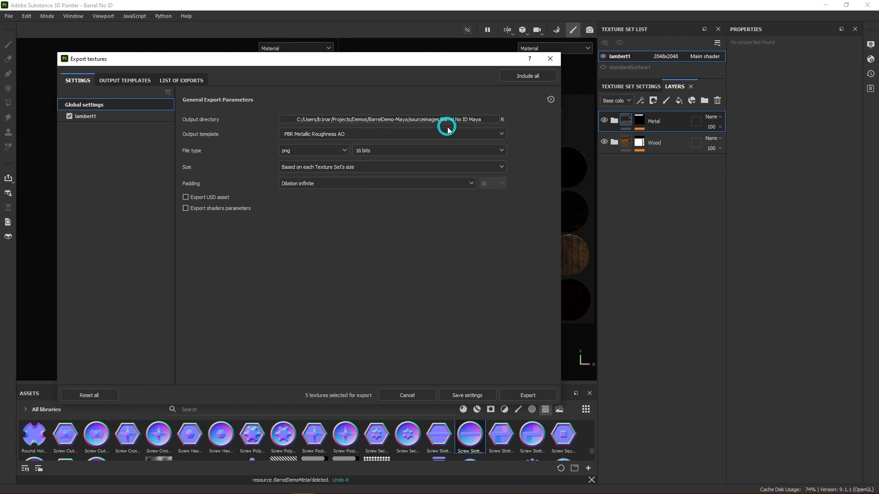
pyautogui.click(531, 396)
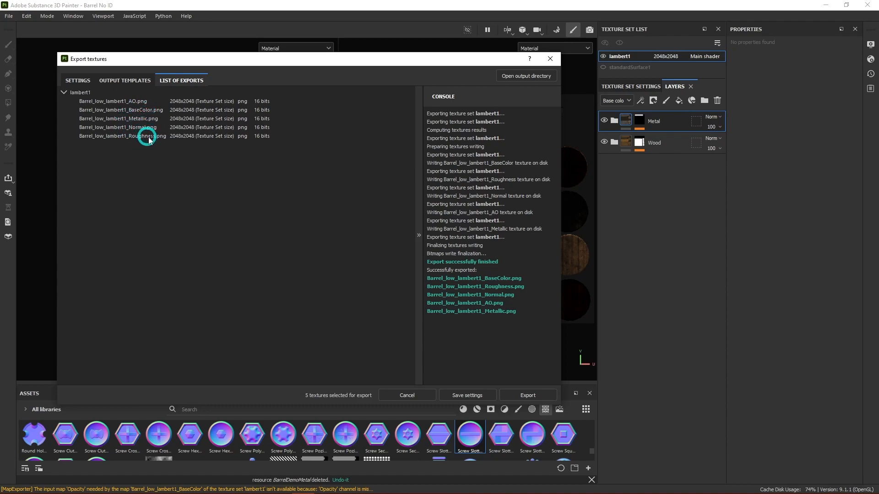
pyautogui.click(71, 81)
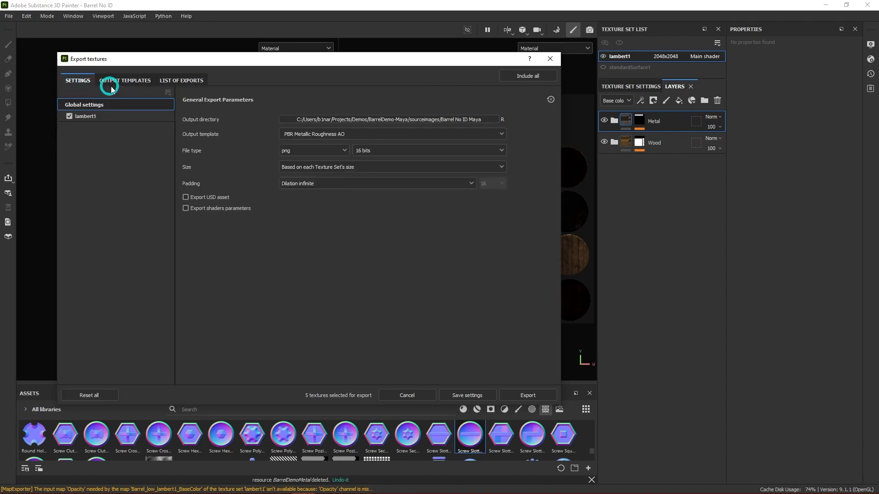
pyautogui.click(181, 81)
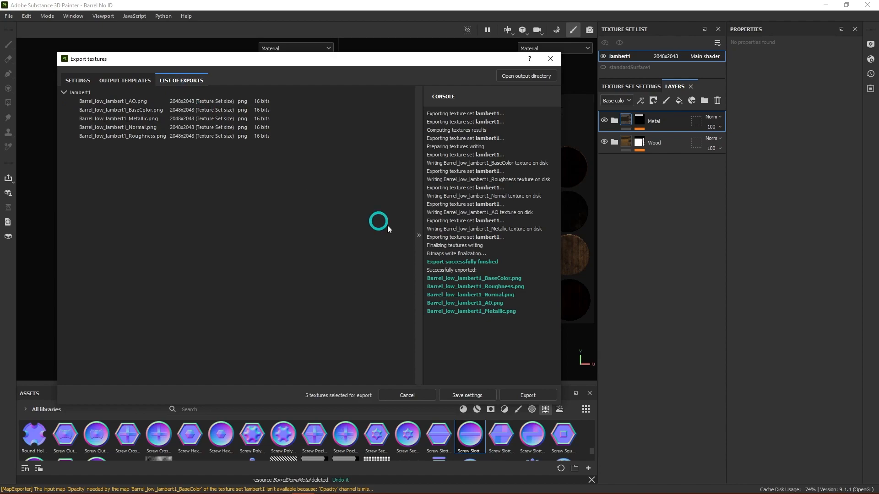
# - Change the export's output template to Unreal Engine 4 (Packed)
pyautogui.click(75, 81)
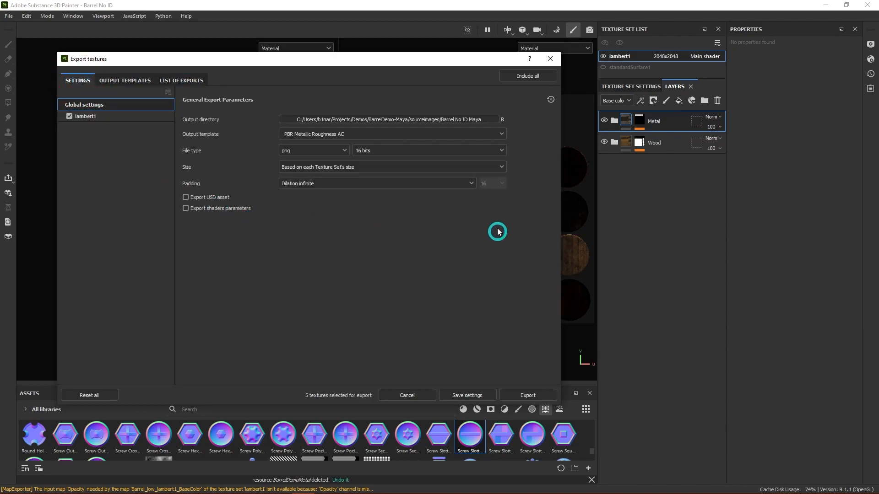
pyautogui.click(395, 135)
pyautogui.scroll(-2, 339, 198)
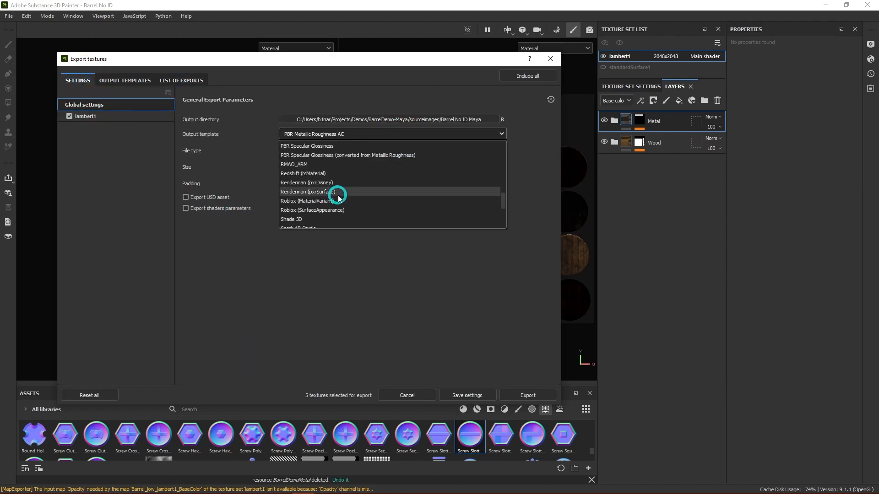
pyautogui.scroll(-3, 339, 197)
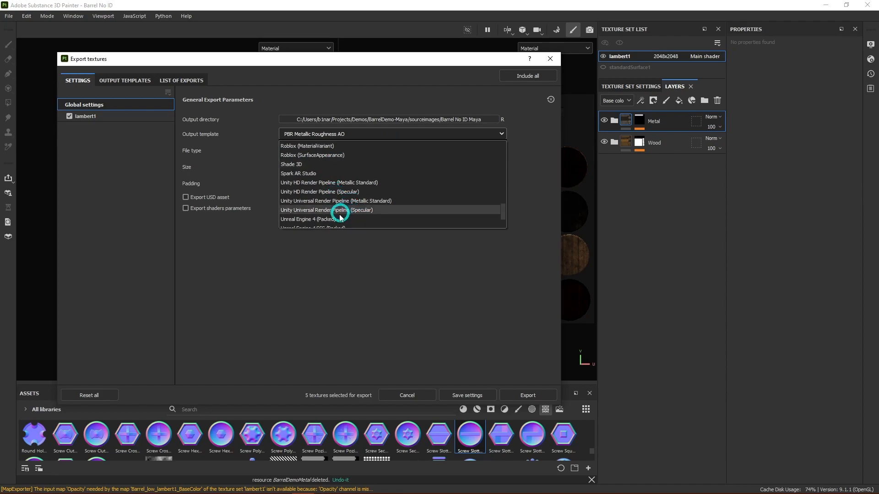
pyautogui.click(328, 219)
# - Set the output directory to BarrelDemo_Unreal/Content/Materials/TextureSwatches/Barrel_noID and export the textures
pyautogui.click(434, 118)
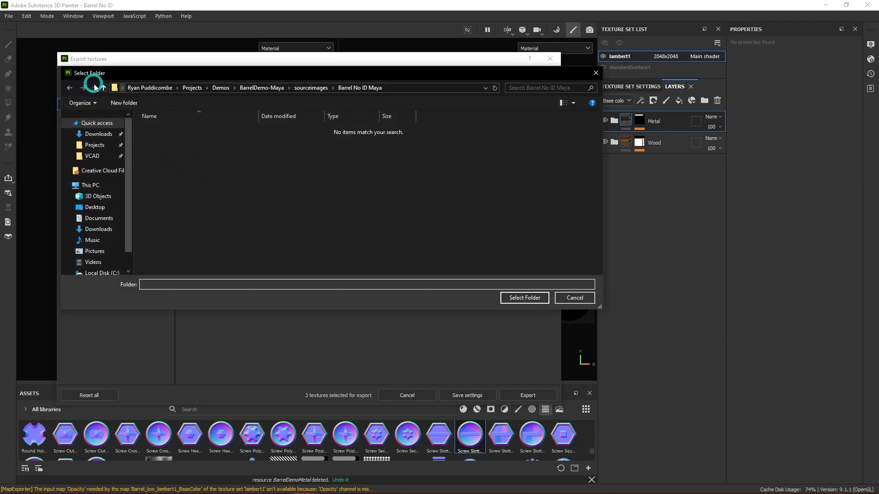
pyautogui.click(103, 88)
pyautogui.click(103, 88)
pyautogui.click(103, 88)
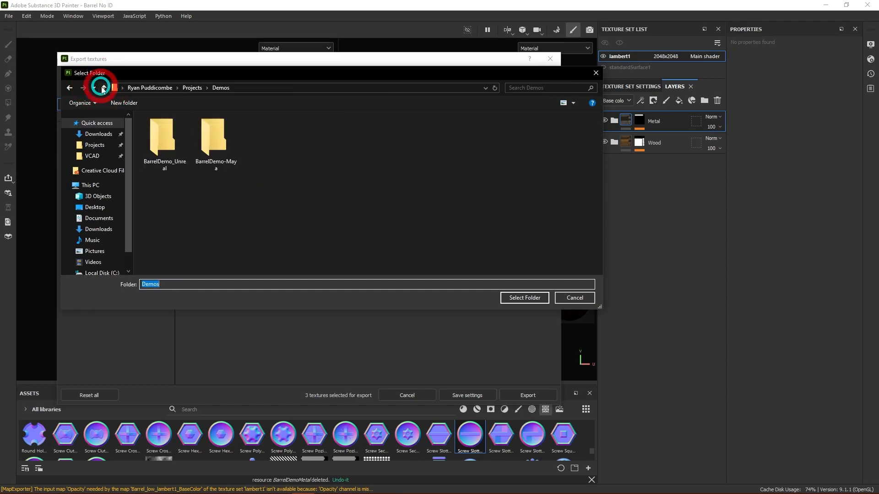
pyautogui.doubleClick(166, 140)
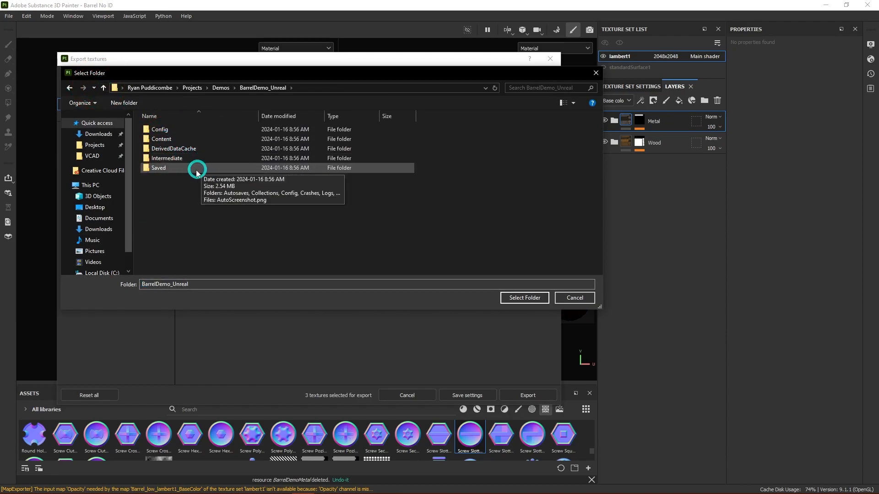
pyautogui.doubleClick(162, 140)
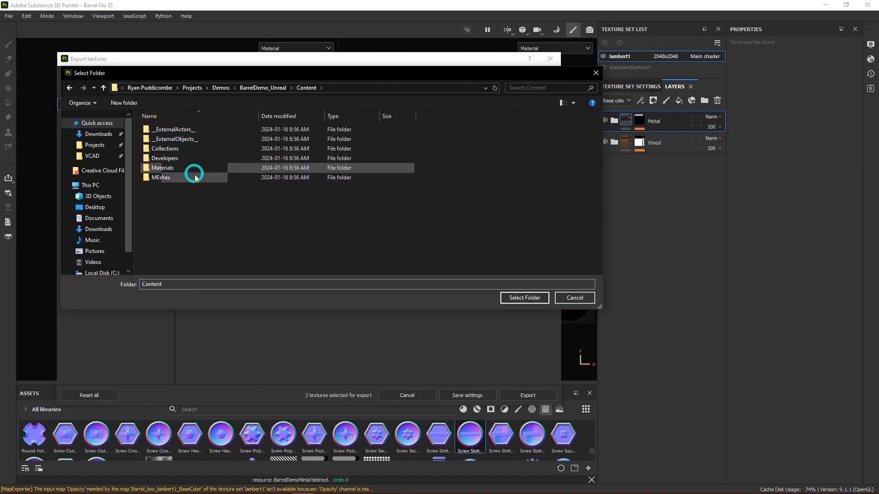
pyautogui.doubleClick(165, 167)
pyautogui.doubleClick(170, 129)
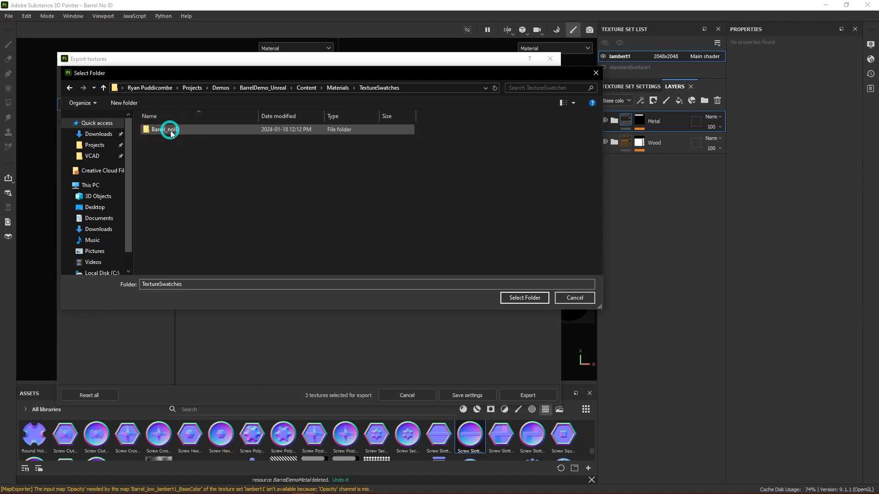
pyautogui.click(171, 131)
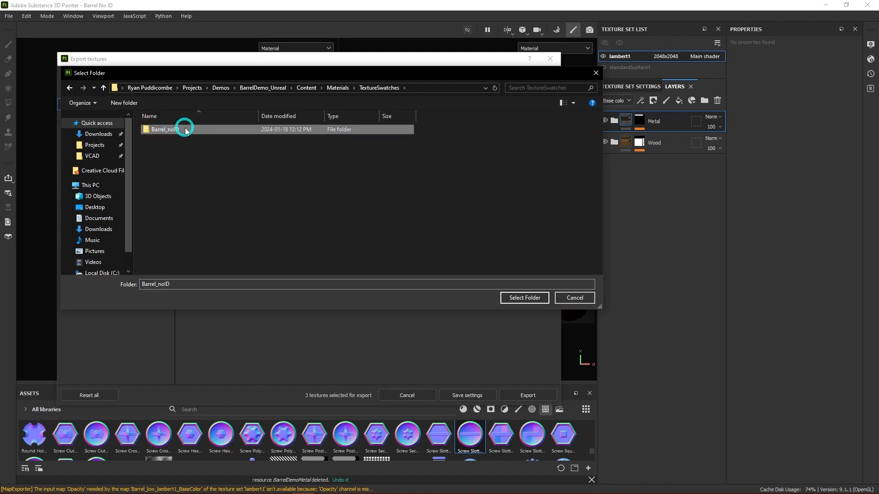
pyautogui.click(525, 298)
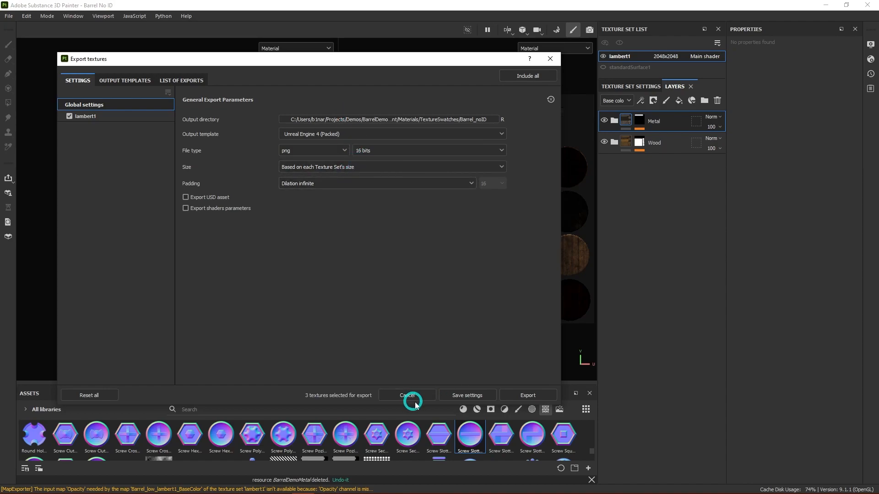
pyautogui.click(529, 396)
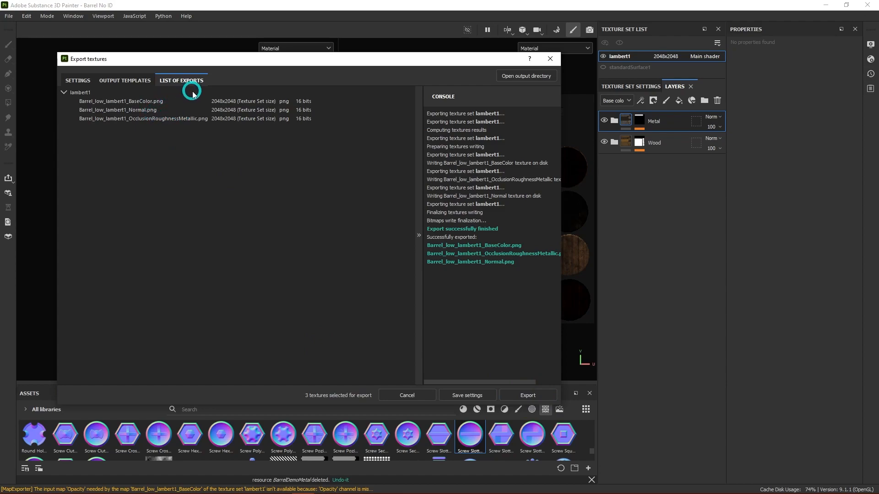
# - Compare the output maps and channel packing of the PBR Metallic Roughness AO and Unreal Engine 4 (Packed) presets
pyautogui.click(131, 82)
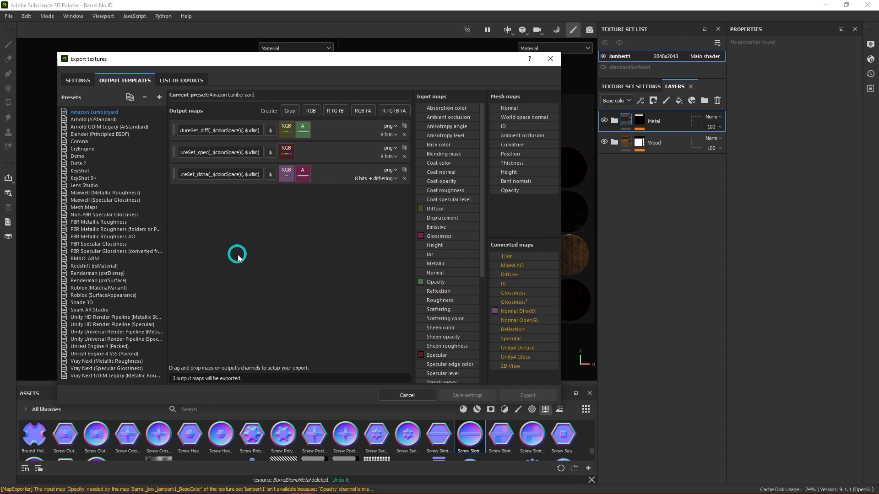
pyautogui.click(132, 238)
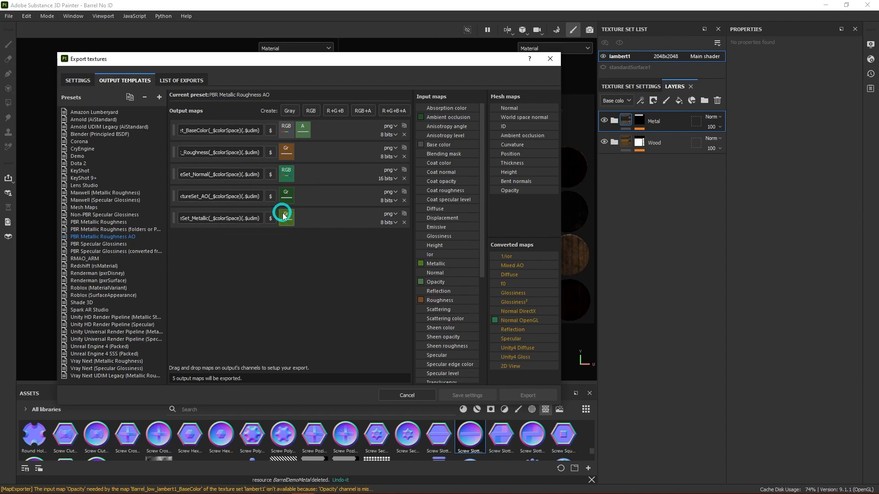
pyautogui.moveTo(286, 219); pyautogui.dragTo(285, 129)
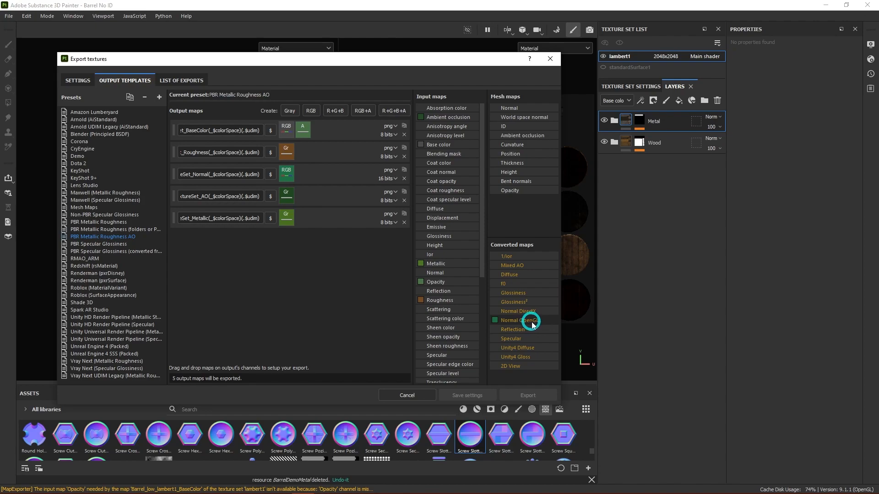
pyautogui.click(117, 348)
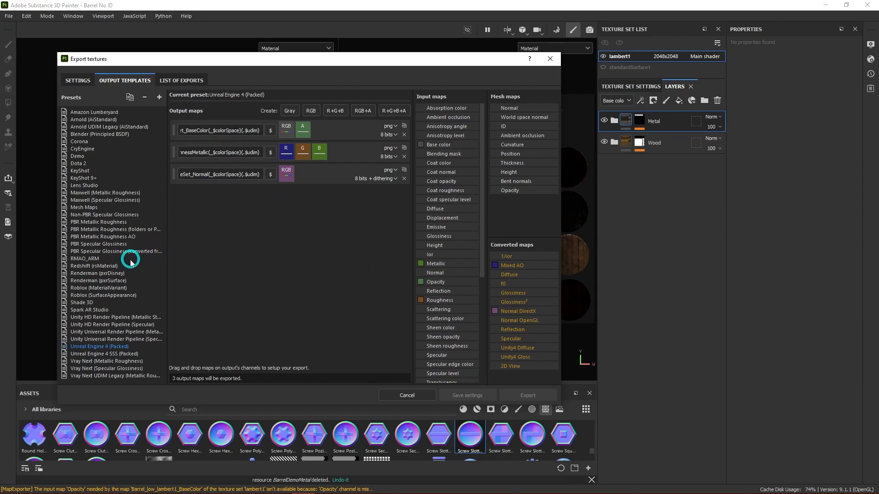
pyautogui.click(117, 237)
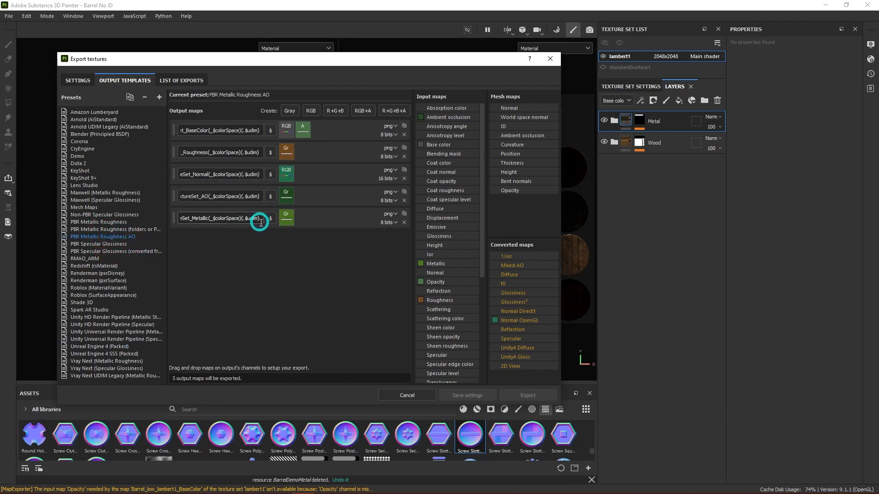
pyautogui.click(123, 348)
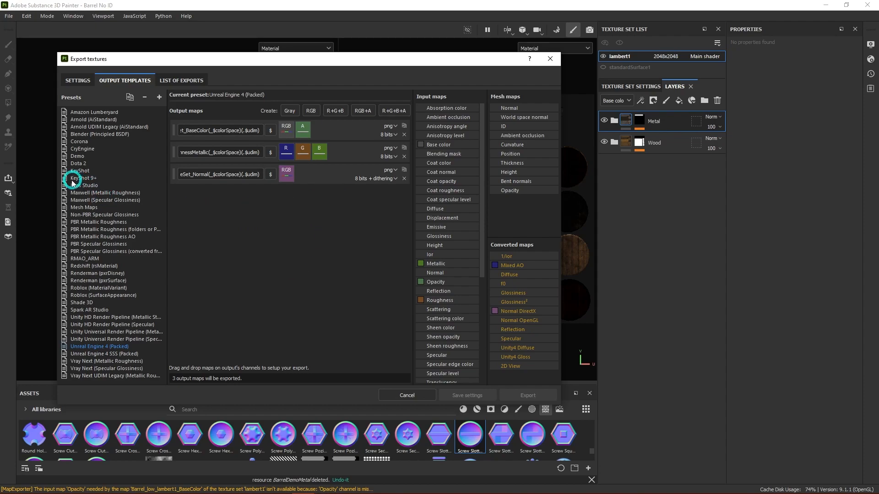
# - Delete the Base Color, Normal and AORM output maps from the Demo preset
pyautogui.click(81, 158)
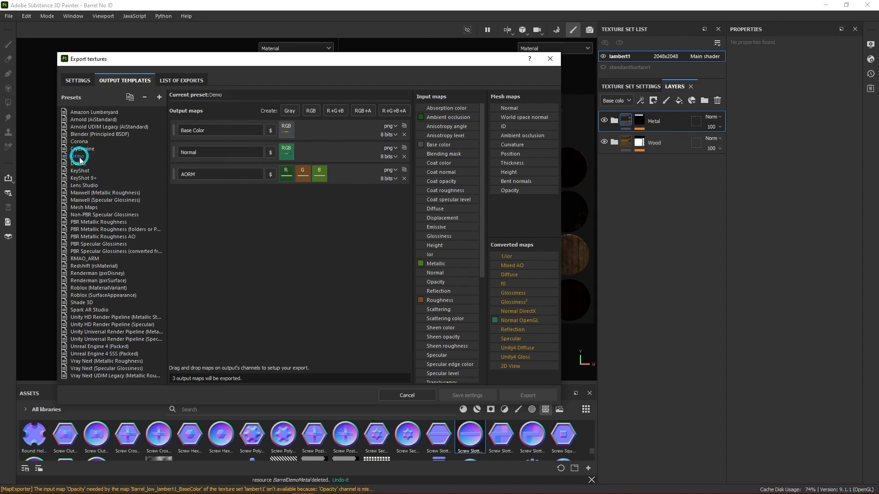
pyautogui.click(404, 135)
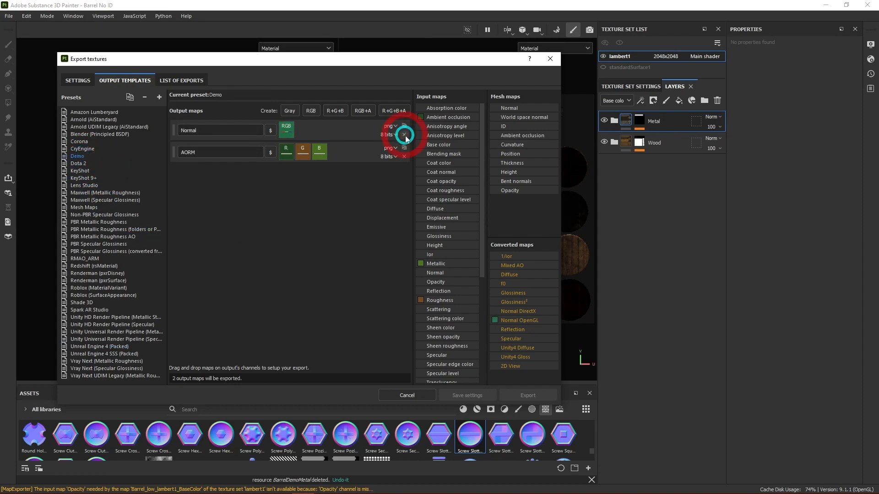
pyautogui.click(405, 135)
pyautogui.click(405, 135)
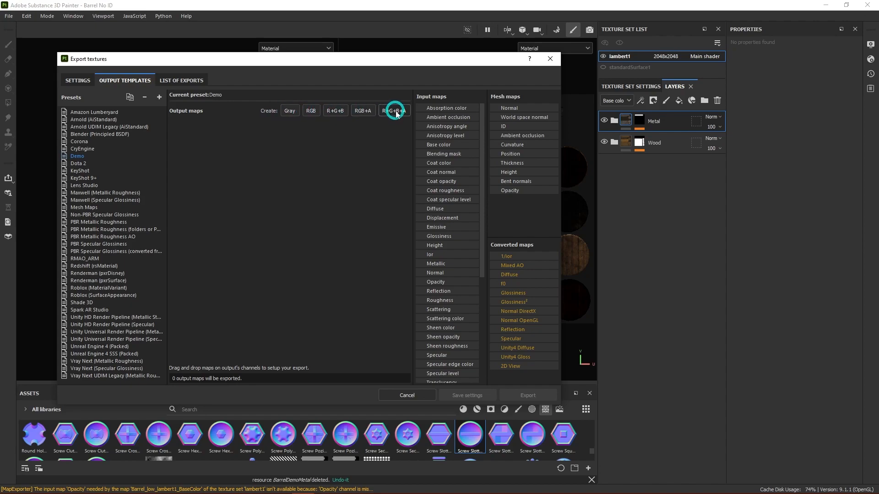
# - Add an RGB output map named Base Color to the Demo preset and assign the Base color input's RGB channels to it
pyautogui.click(310, 112)
pyautogui.doubleClick(215, 130)
pyautogui.write('Base C')
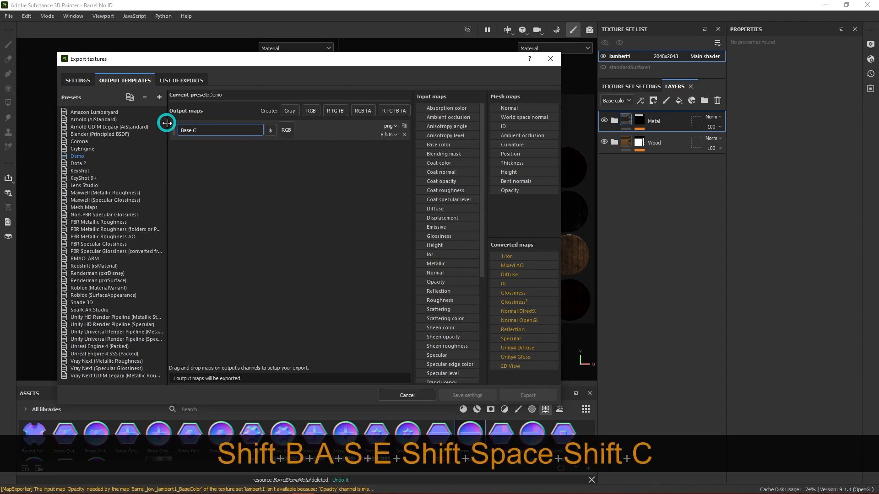
pyautogui.write('olor')
pyautogui.press('Return')
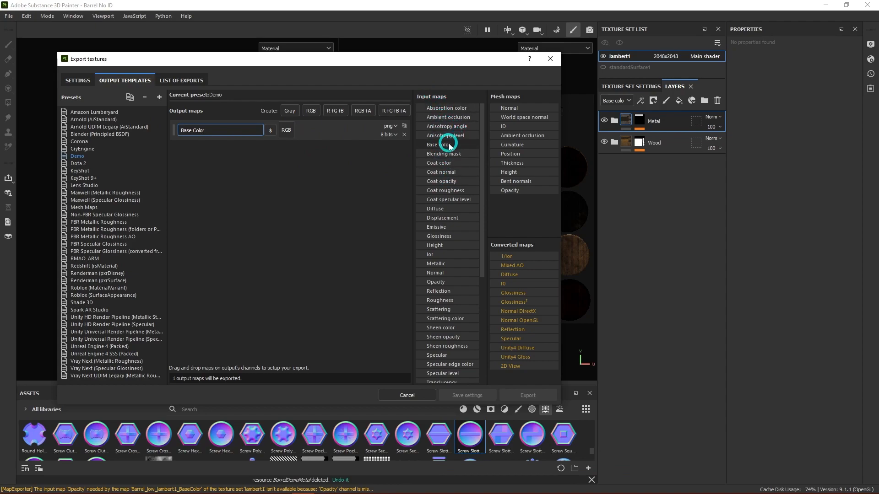
pyautogui.moveTo(447, 147); pyautogui.dragTo(291, 133)
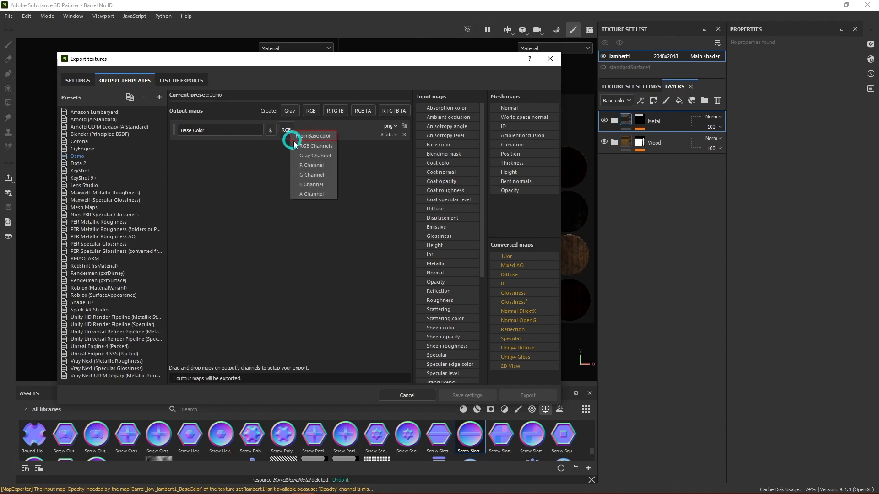
pyautogui.click(327, 146)
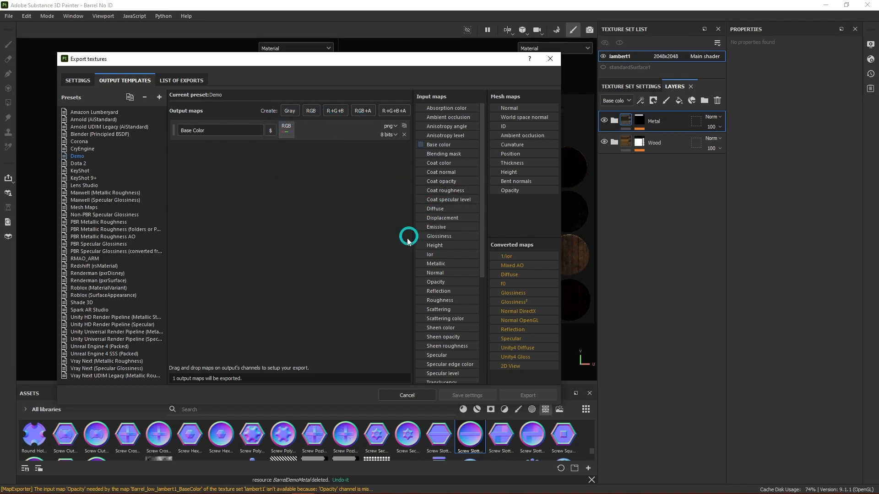
# - Add an RGB output map named Normal to the Demo preset and assign the Normal DirectX converted map to its RGB channels
pyautogui.click(310, 112)
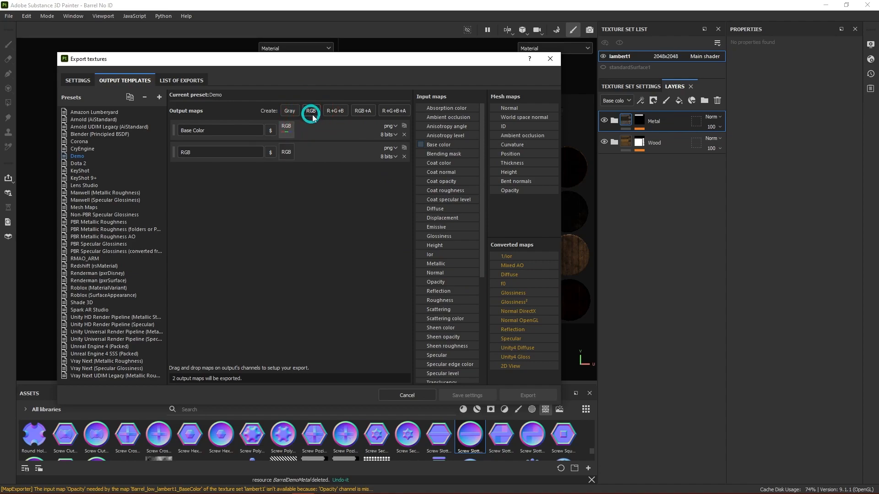
pyautogui.moveTo(206, 151); pyautogui.dragTo(170, 152)
pyautogui.write('Normal')
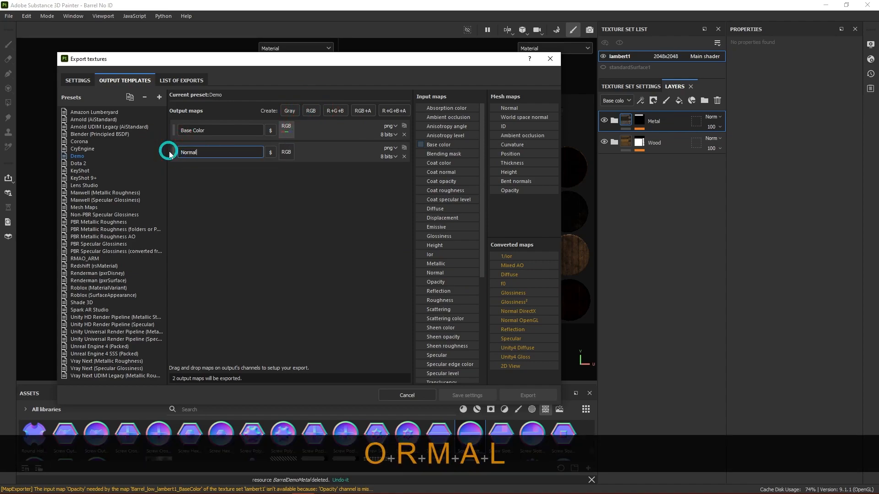
pyautogui.press('Return')
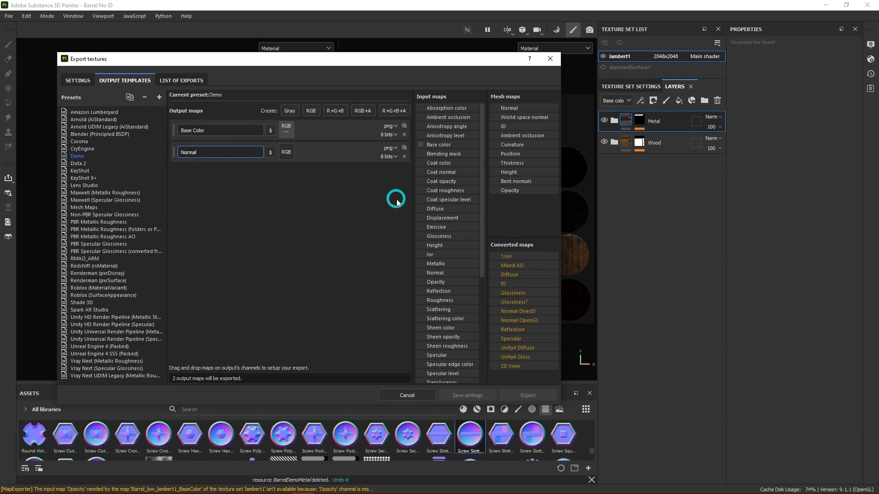
pyautogui.moveTo(533, 315); pyautogui.dragTo(288, 152)
pyautogui.click(309, 171)
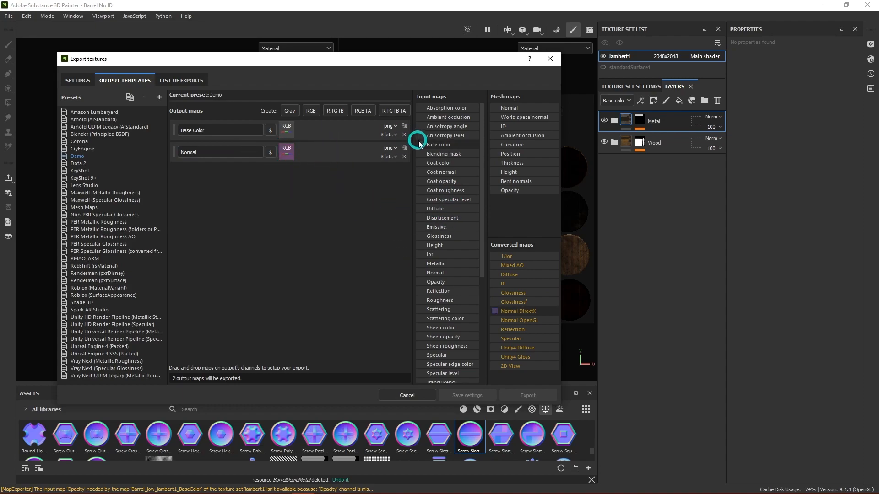
pyautogui.moveTo(422, 145)
pyautogui.mouseDown()
pyautogui.moveTo(284, 144)
pyautogui.moveTo(285, 132)
pyautogui.mouseUp()
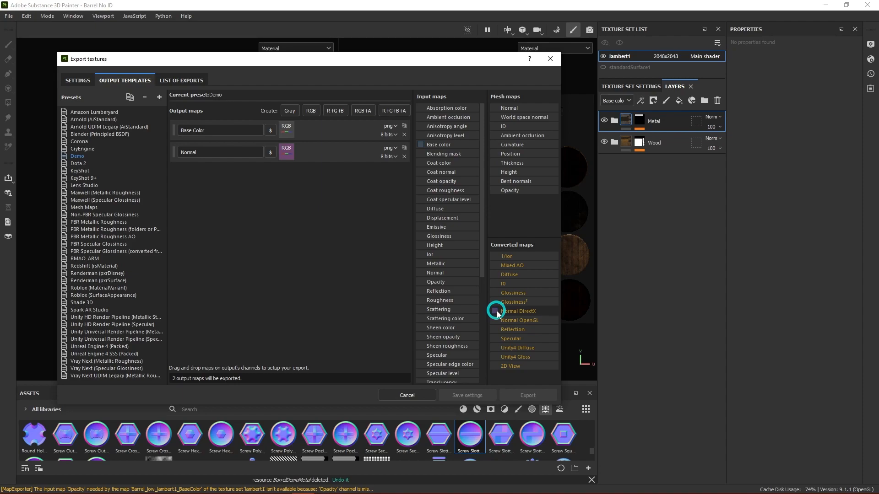
pyautogui.moveTo(496, 314); pyautogui.dragTo(294, 160)
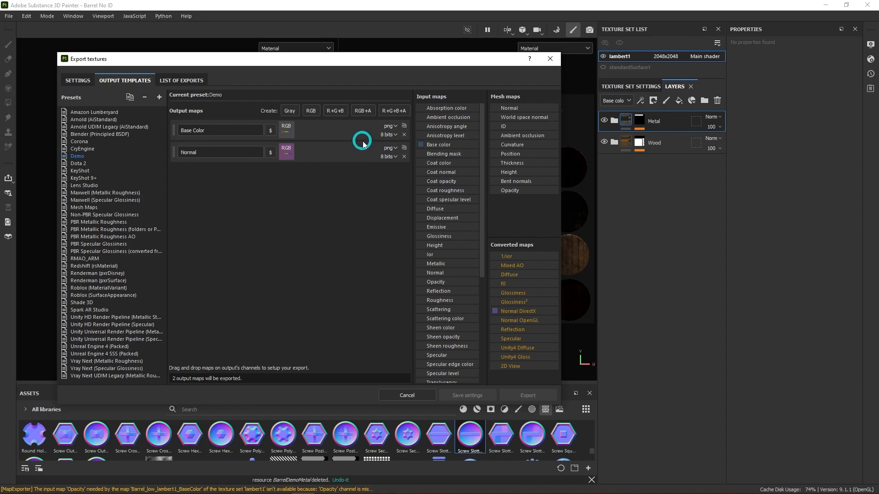
# - Add an R+G+B output map named AORM and assign the gray channel of Mixed AO to its R channel
pyautogui.click(336, 112)
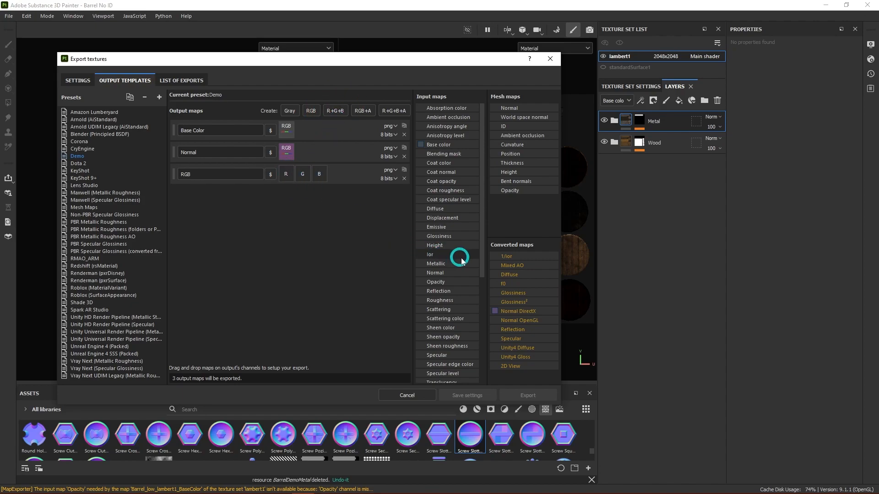
pyautogui.moveTo(514, 269); pyautogui.dragTo(288, 175)
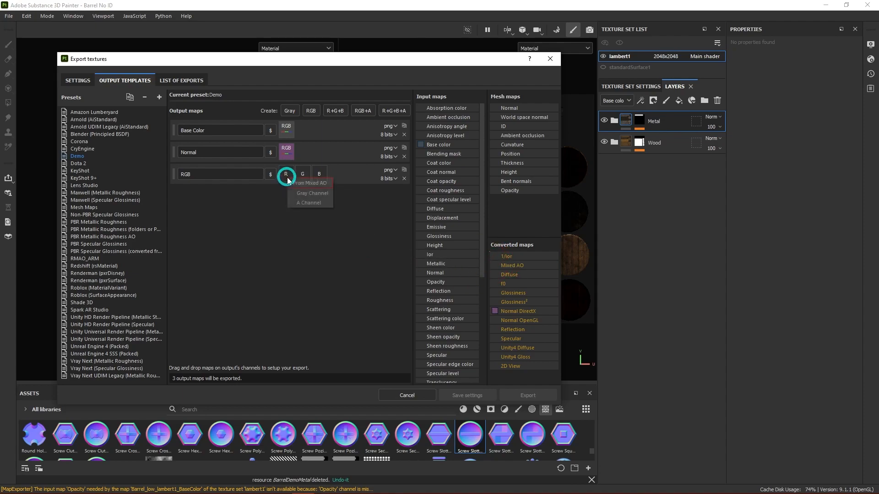
pyautogui.click(315, 194)
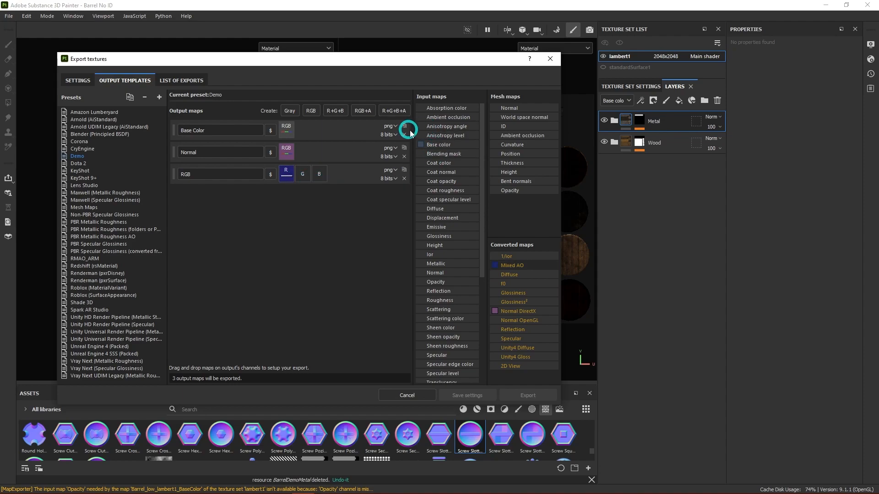
pyautogui.doubleClick(197, 174)
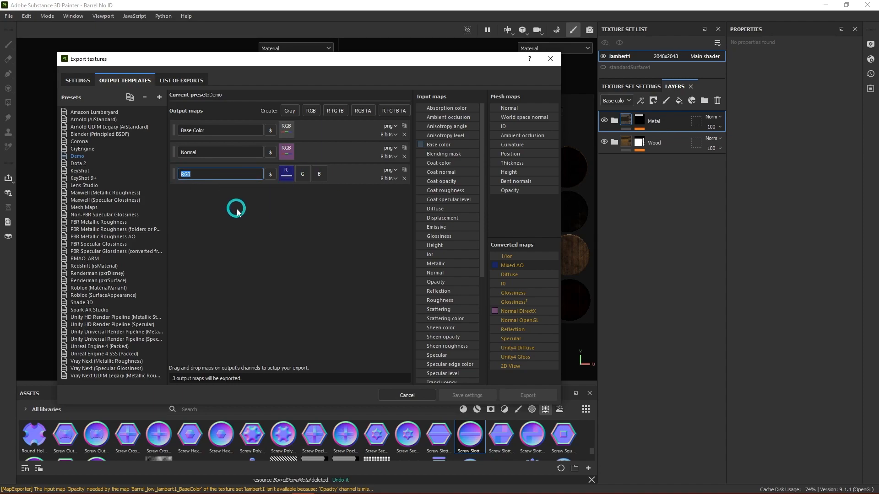
pyautogui.write('AORM')
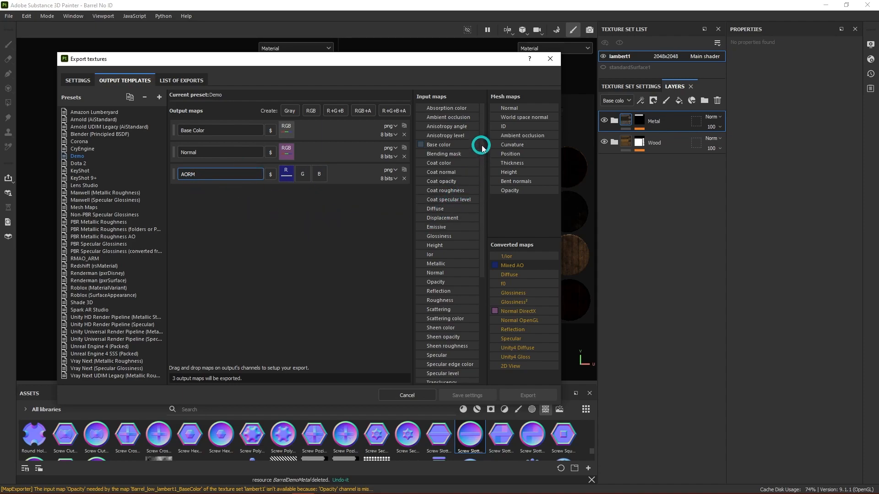
# - Assign the gray channel of Roughness to AORM's G channel and the gray channel of Metallic to its B channel
pyautogui.moveTo(446, 300); pyautogui.dragTo(302, 174)
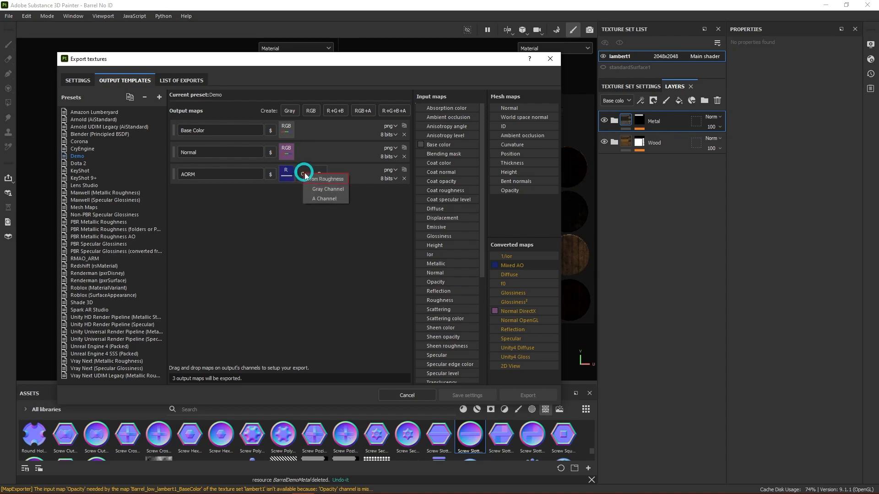
pyautogui.click(334, 191)
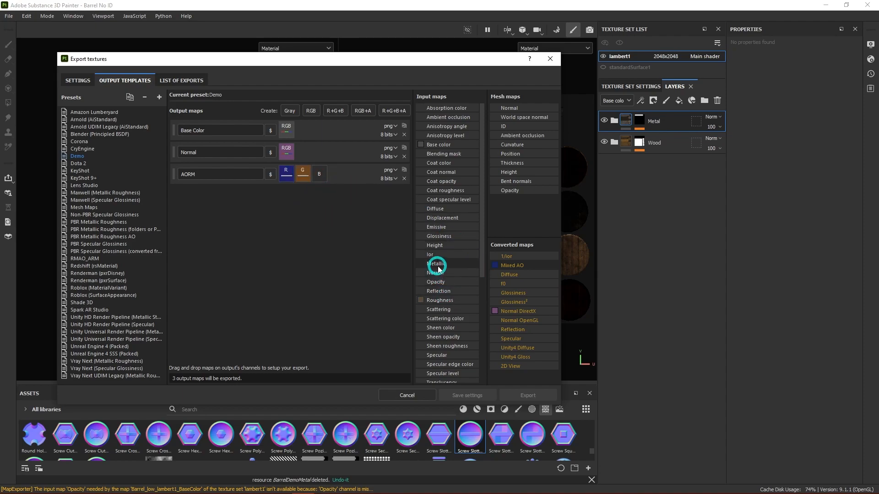
pyautogui.moveTo(436, 264); pyautogui.dragTo(316, 175)
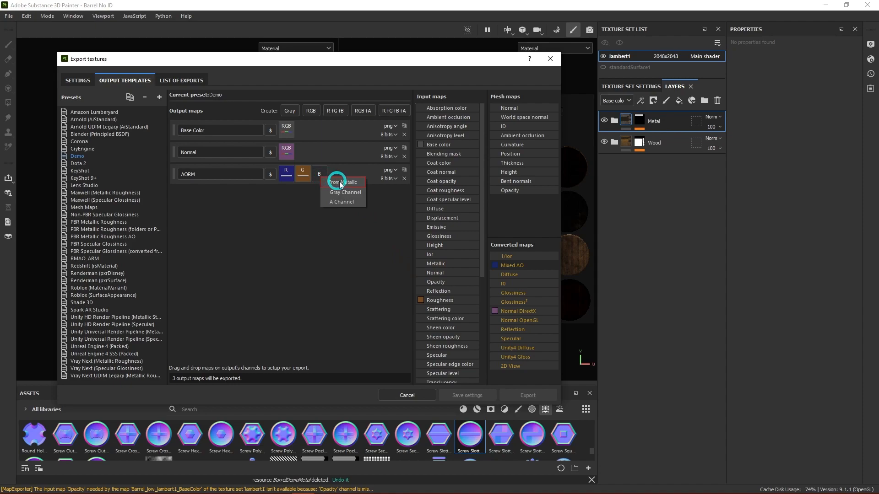
pyautogui.click(349, 193)
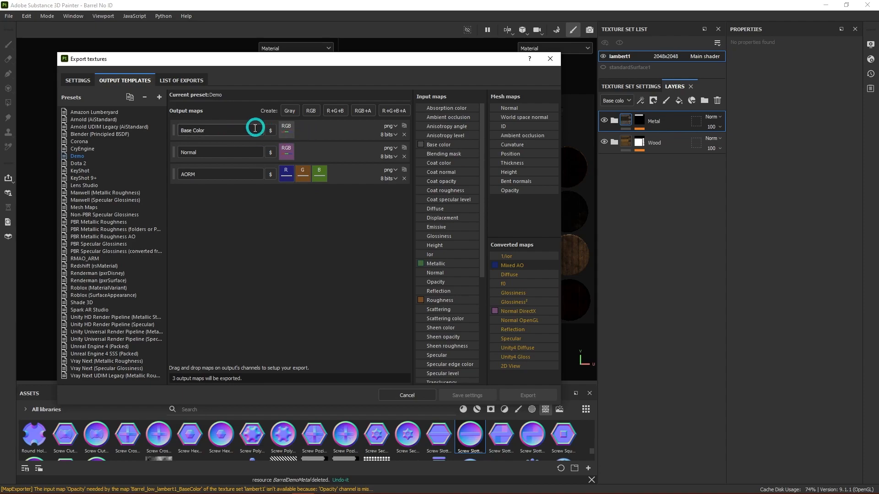
# - Add a grayscale output map to the Demo preset and assign the Opacity input's A channel to it
pyautogui.click(292, 111)
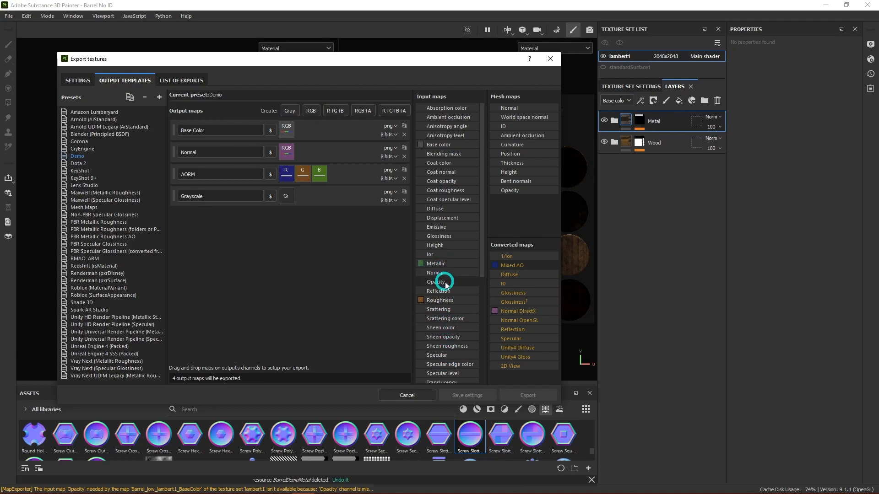
pyautogui.moveTo(443, 285); pyautogui.dragTo(289, 200)
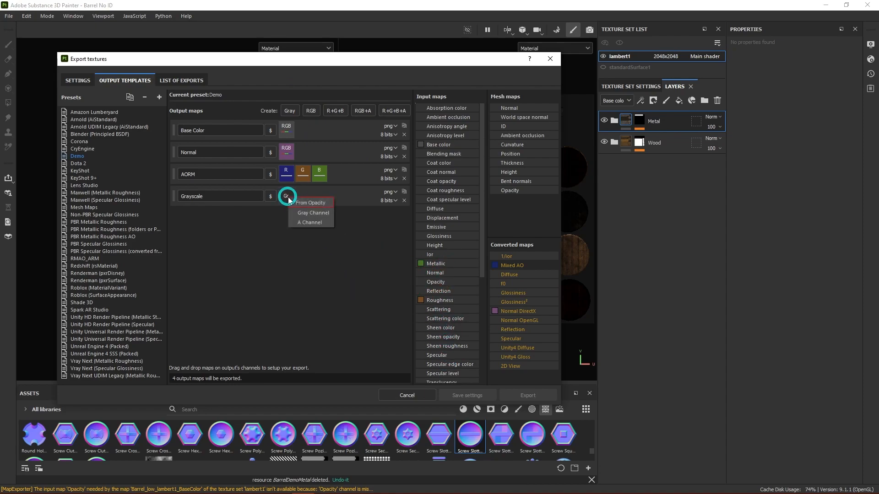
pyautogui.click(328, 226)
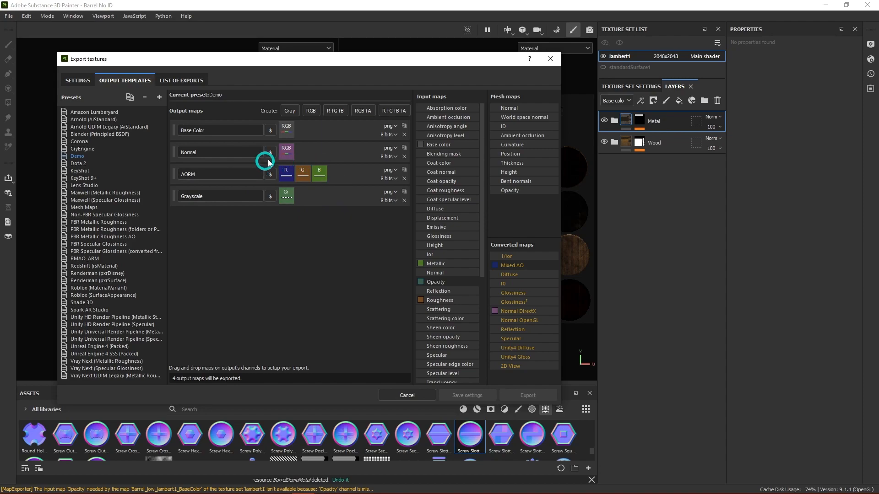
# - Add an RGB+A output map and assign the Emissive input's RGB channels to RGB and its A channel to A
pyautogui.click(364, 111)
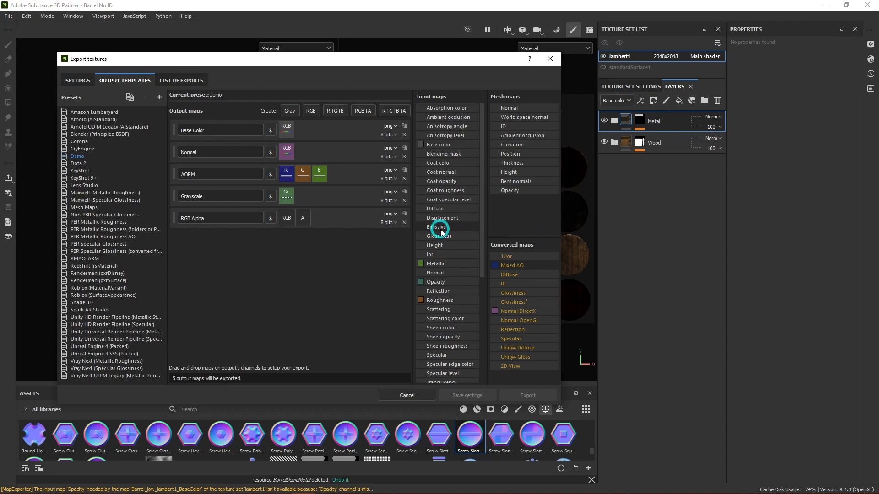
pyautogui.moveTo(441, 228); pyautogui.dragTo(288, 219)
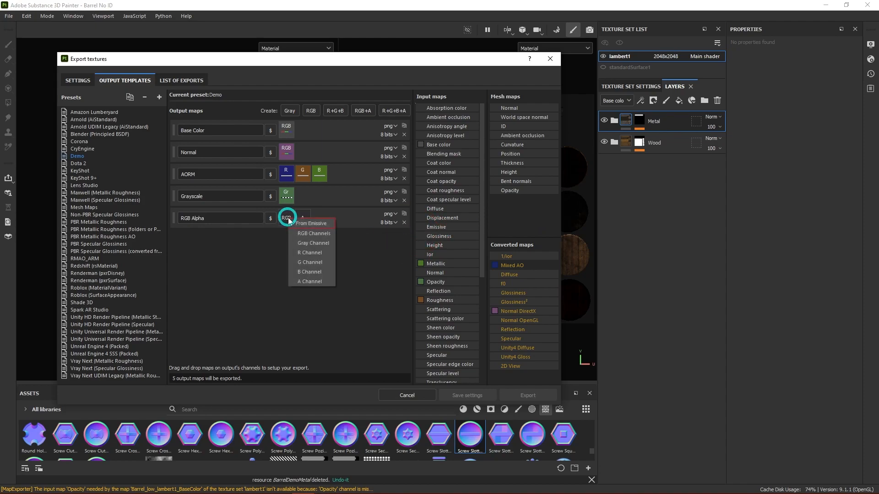
pyautogui.click(325, 234)
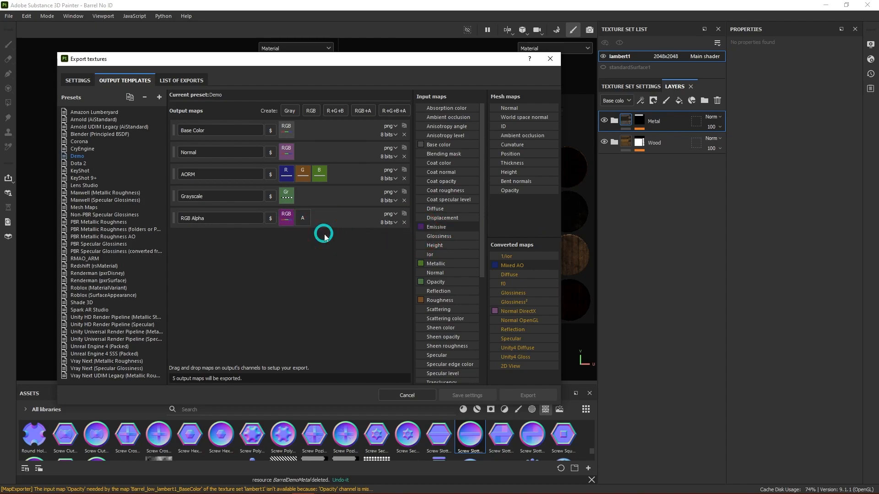
pyautogui.moveTo(440, 229); pyautogui.dragTo(304, 220)
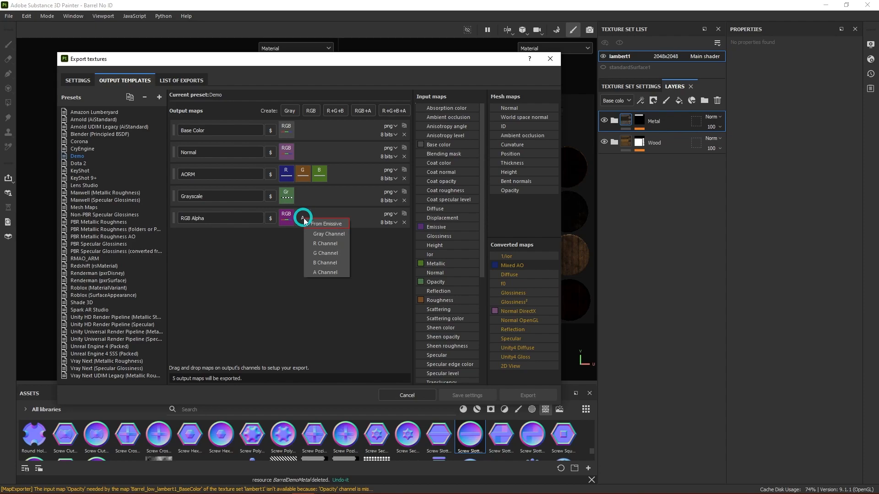
pyautogui.click(326, 273)
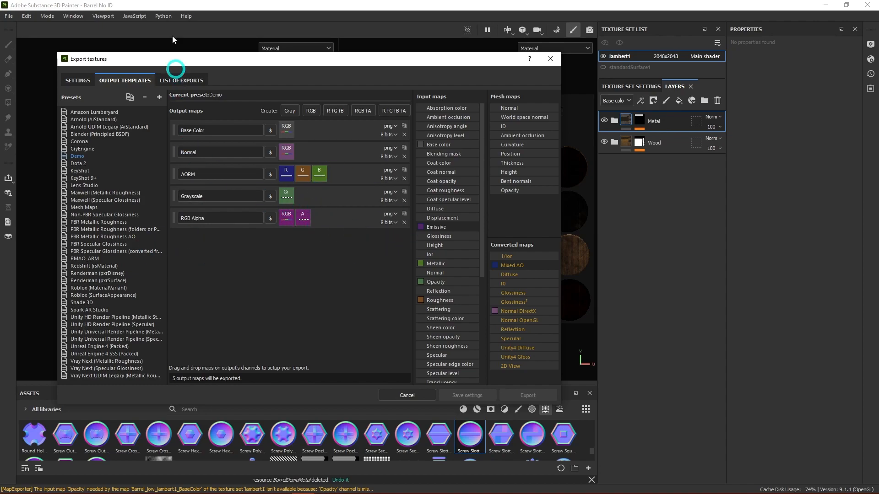
# - Review the export list and the Unreal Engine 4 (Packed) and PBR Metallic Roughness AO presets, and close the texture export window
pyautogui.click(178, 81)
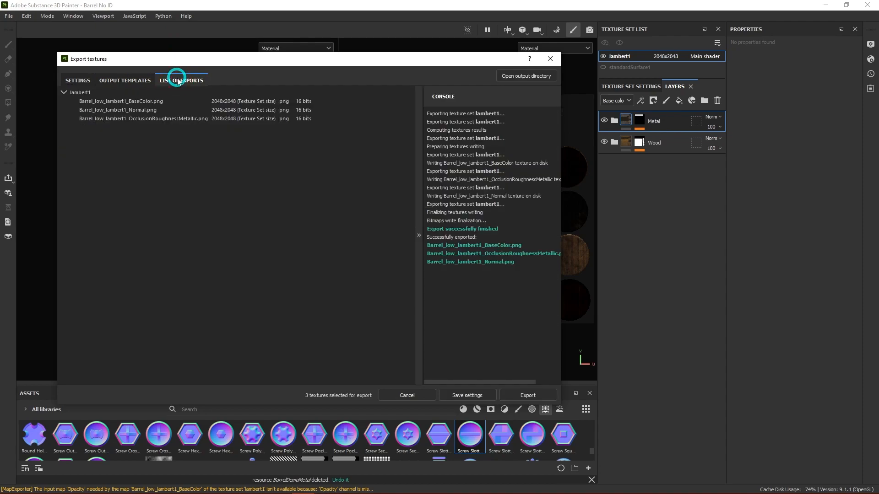
pyautogui.click(126, 80)
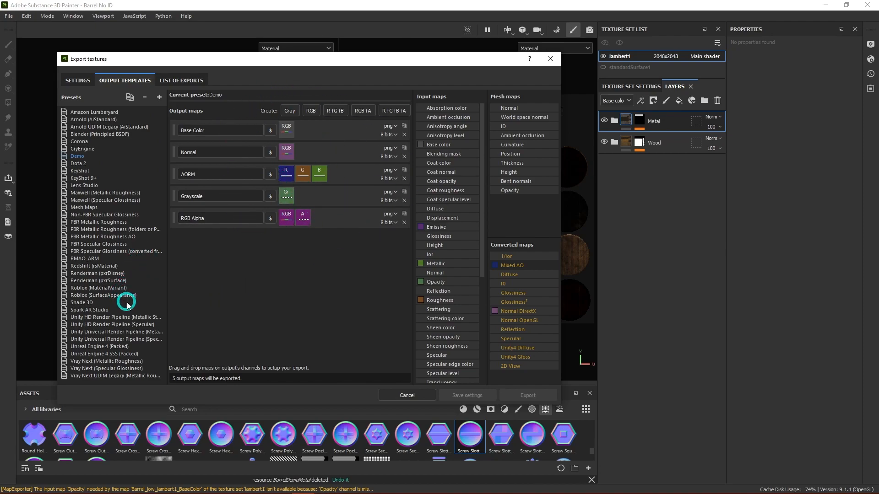
pyautogui.click(128, 347)
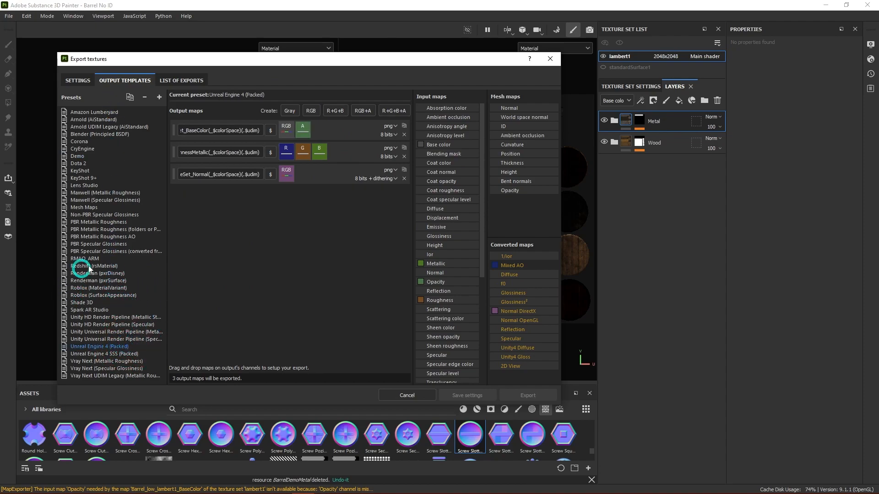
pyautogui.click(122, 244)
pyautogui.click(124, 236)
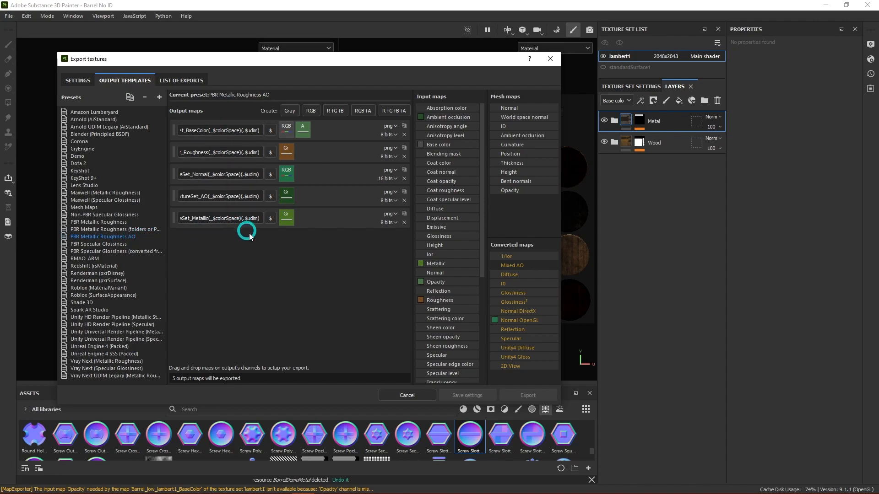
pyautogui.click(358, 112)
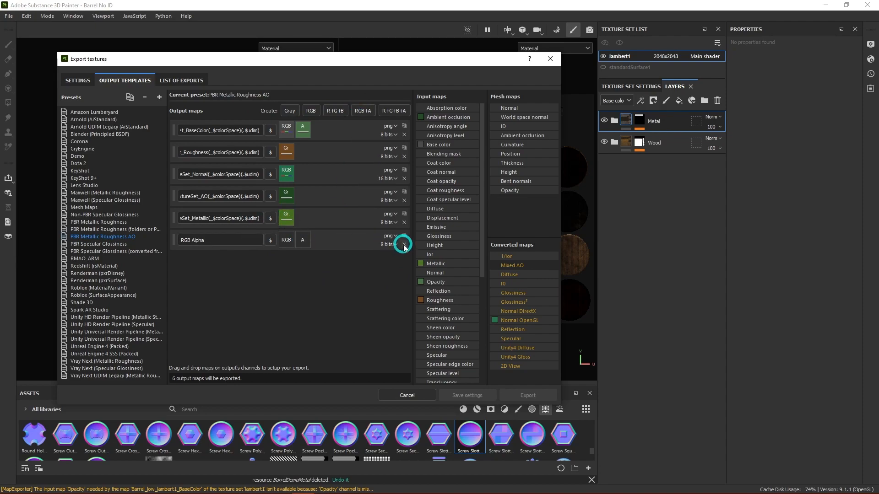
pyautogui.click(404, 246)
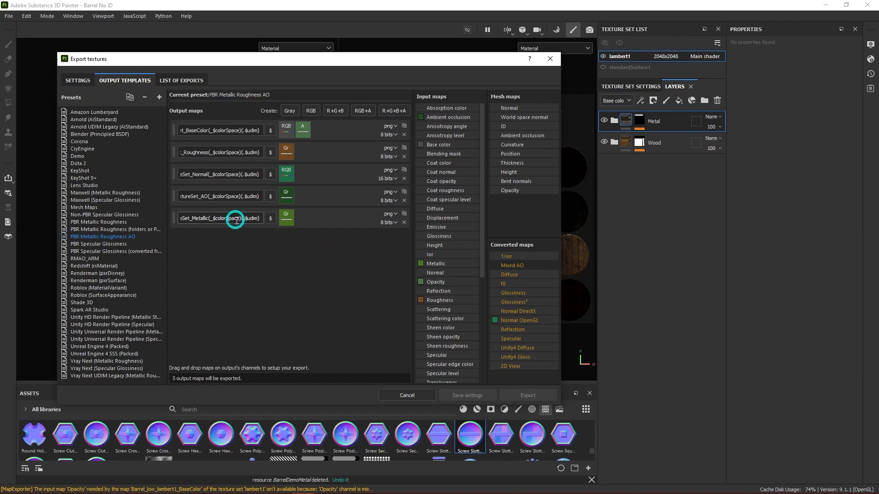
pyautogui.click(550, 59)
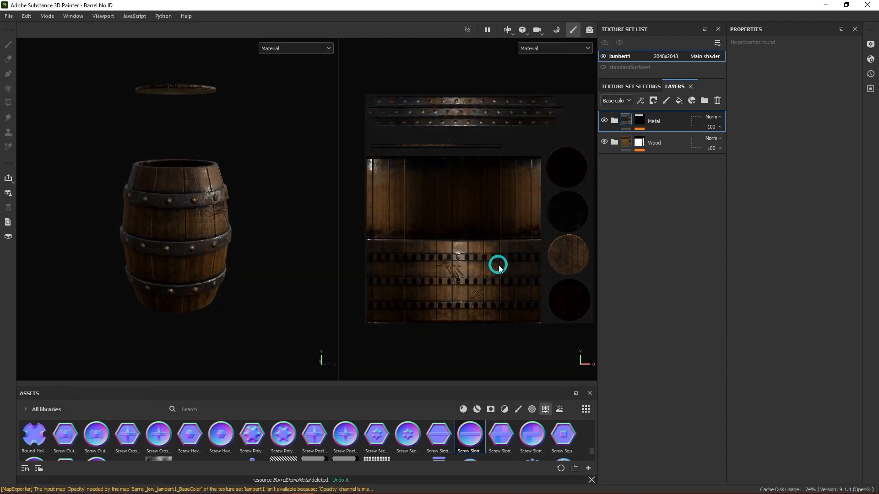
pyautogui.moveTo(257, 236)
pyautogui.keyDown('shift'); pyautogui.mouseDown(button='right')
pyautogui.moveTo(230, 235)
pyautogui.moveTo(241, 239)
pyautogui.mouseUp(button='right'); pyautogui.keyUp('shift')
pyautogui.scroll(3, 231, 234)
pyautogui.keyDown('alt'); pyautogui.moveTo(285, 229); pyautogui.dragTo(288, 238, button='middle'); pyautogui.keyUp('alt')
pyautogui.keyDown('alt'); pyautogui.moveTo(288, 238); pyautogui.dragTo(243, 249); pyautogui.keyUp('alt')
pyautogui.keyDown('alt'); pyautogui.moveTo(280, 193); pyautogui.dragTo(257, 207, button='middle'); pyautogui.keyUp('alt')
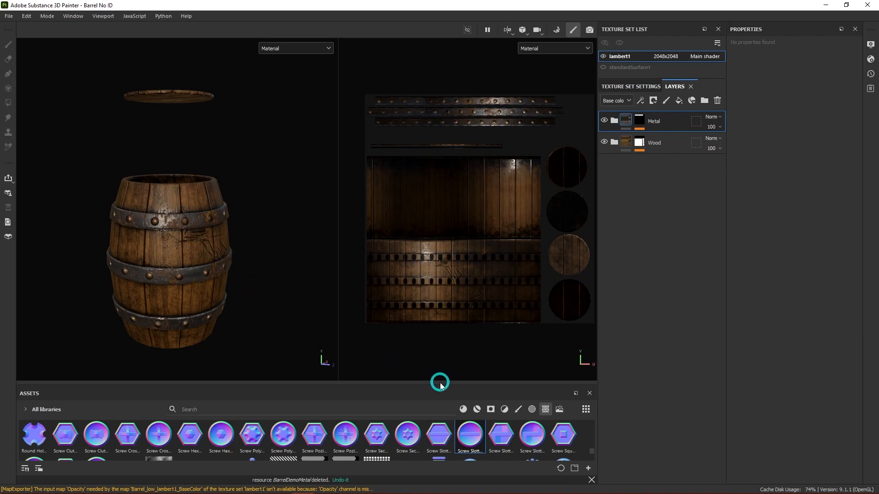
# - Create a smart material from the Metal folder and enlarge the asset library showing the smart materials
pyautogui.click(477, 409)
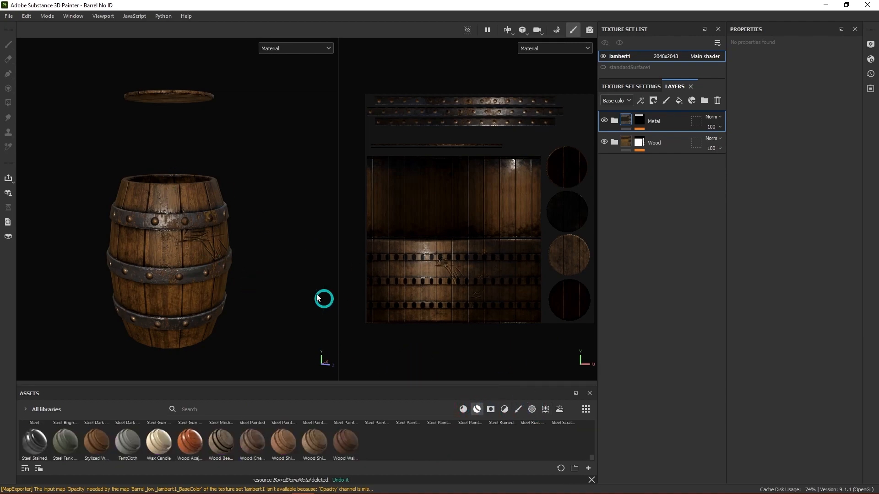
pyautogui.scroll(5, 311, 440)
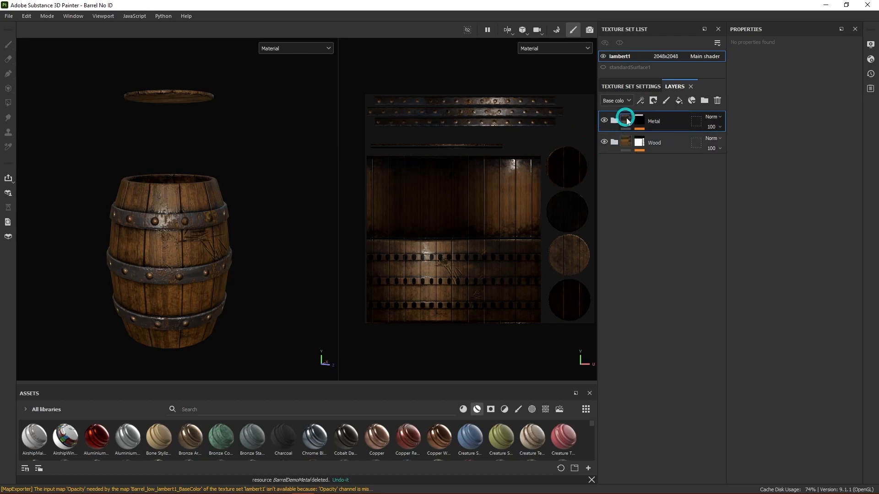
pyautogui.rightClick(659, 119)
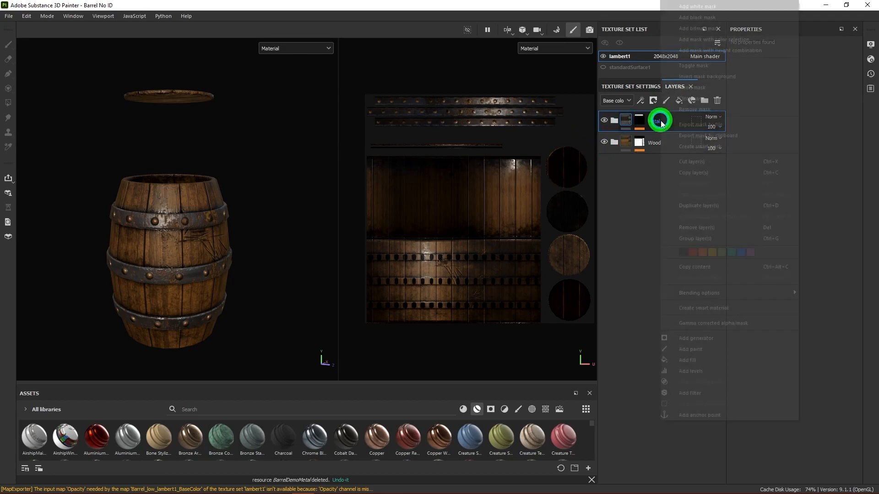
pyautogui.click(705, 307)
pyautogui.moveTo(379, 383); pyautogui.dragTo(376, 297)
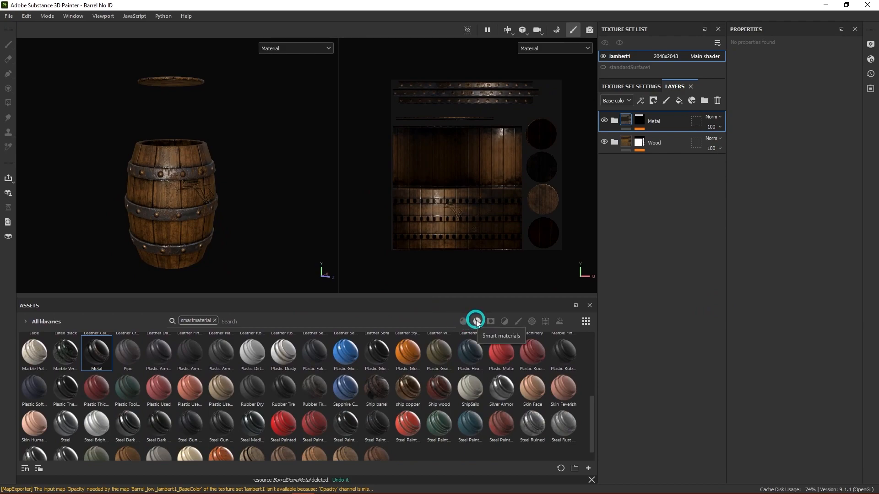
# - Rename the new Metal smart material as BarrelDemoMetal
pyautogui.rightClick(100, 360)
pyautogui.click(131, 361)
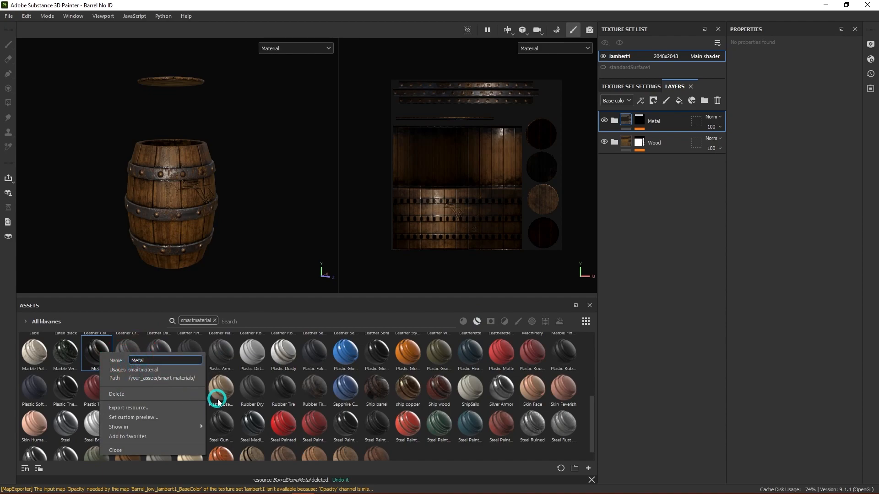
pyautogui.write('Bar')
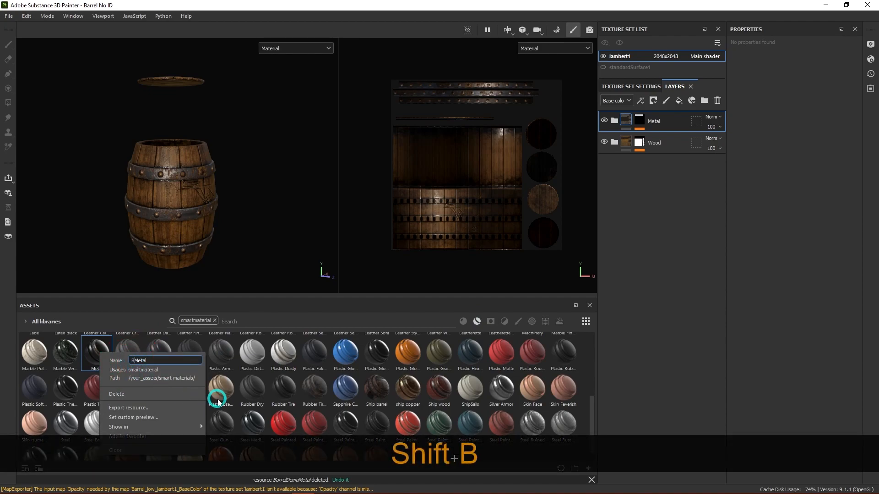
pyautogui.write('relDEmo')
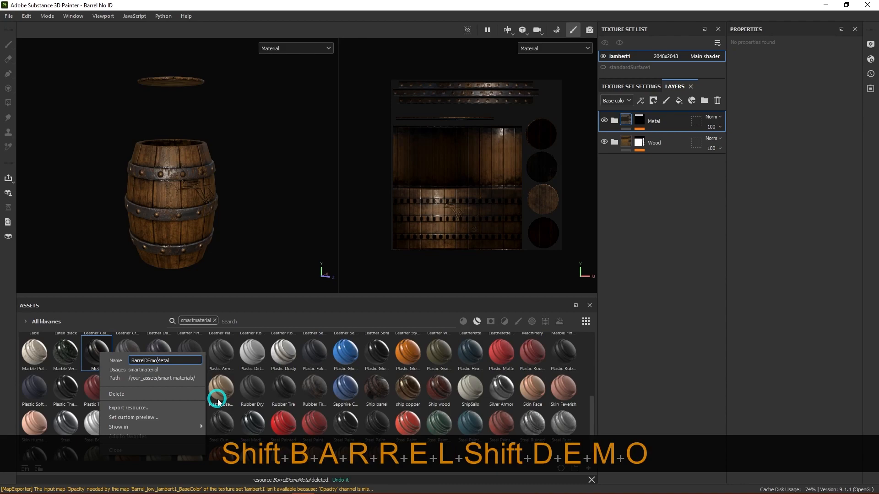
pyautogui.press('Left')
pyautogui.press('Left')
pyautogui.press('Left')
pyautogui.press('Right')
pyautogui.press('BackSpace')
pyautogui.write('e')
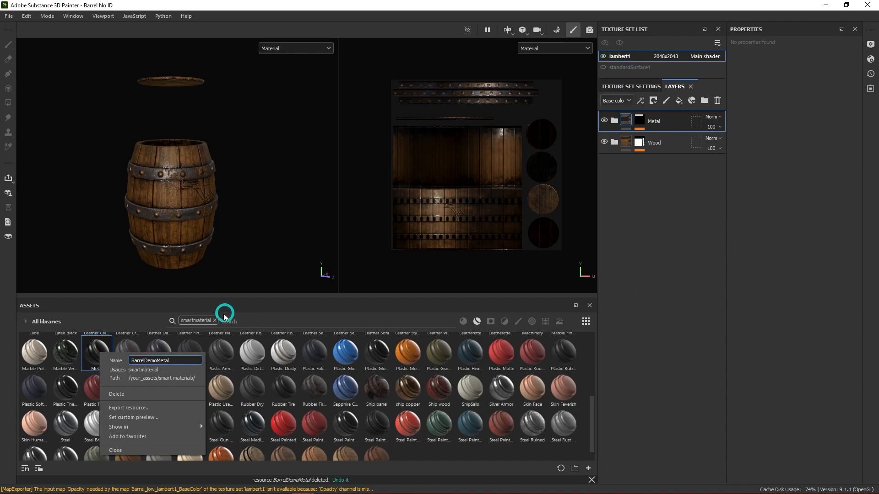
pyautogui.click(250, 307)
pyautogui.scroll(5, 252, 350)
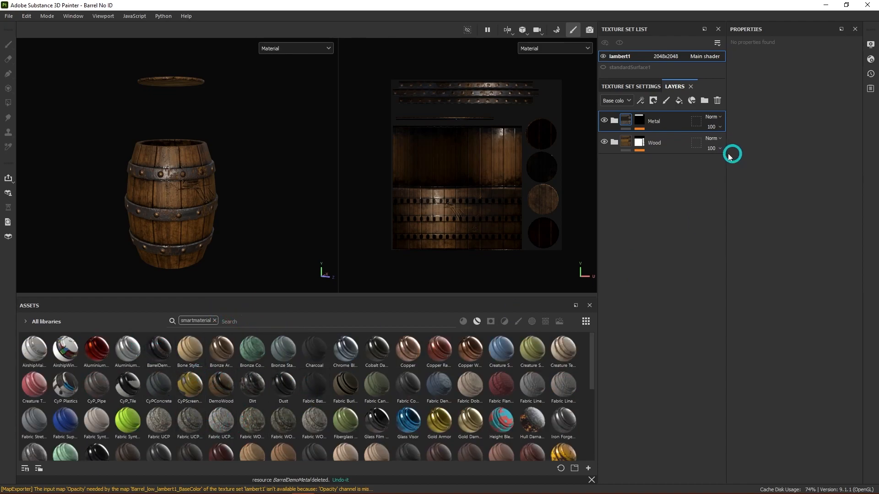
# - Create a smart material from the Wood layer folder
pyautogui.click(658, 144)
pyautogui.rightClick(657, 146)
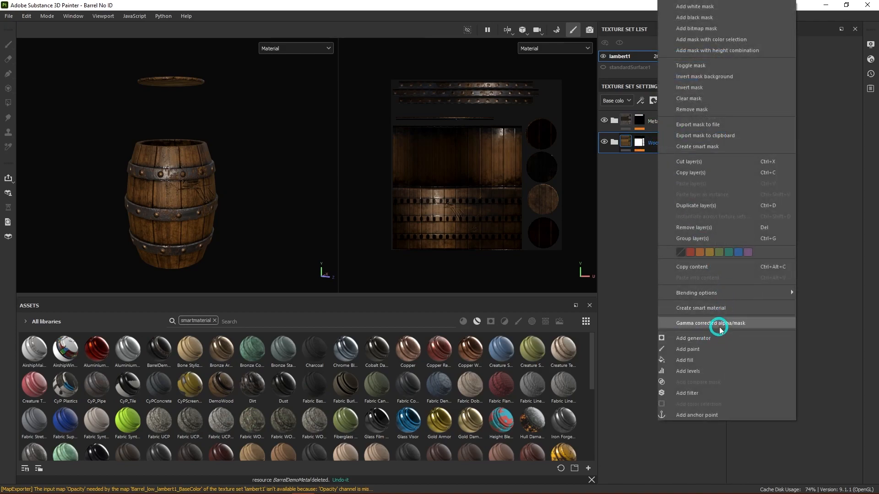
pyautogui.click(707, 307)
# - Rename the new Wood smart material as BarrelDemoWood
pyautogui.rightClick(220, 445)
pyautogui.click(257, 399)
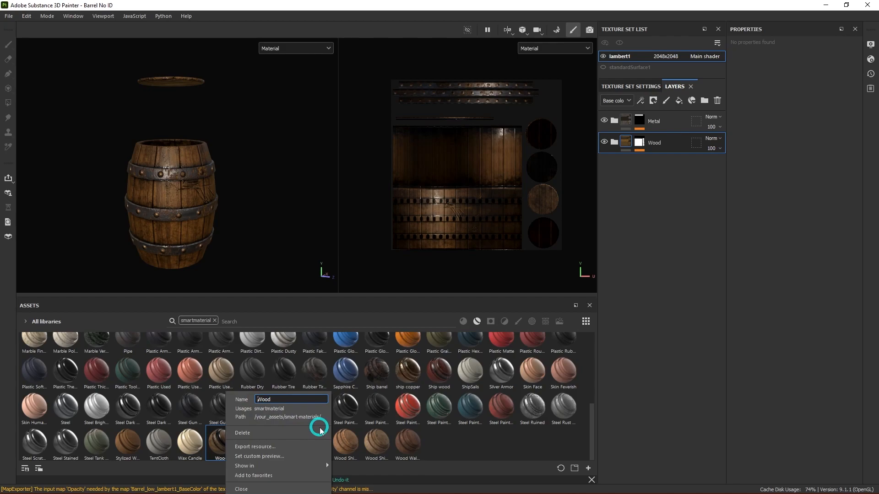
pyautogui.write('BarrelDemo')
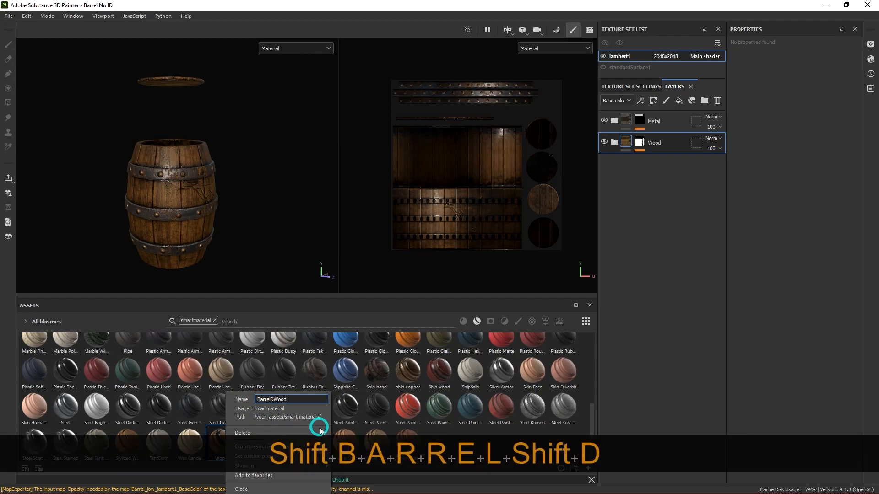
pyautogui.press('Left')
pyautogui.press('Left')
pyautogui.press('Left')
pyautogui.press('Right')
pyautogui.press('BackSpace')
pyautogui.write('e')
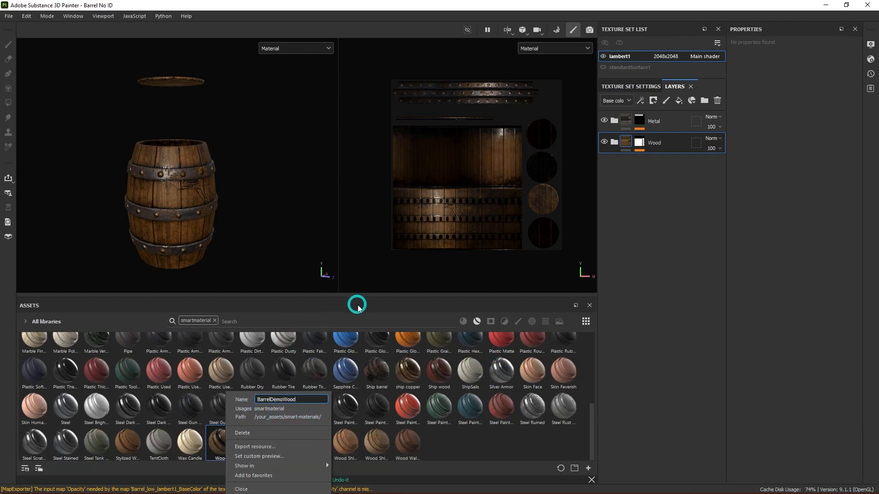
pyautogui.click(355, 249)
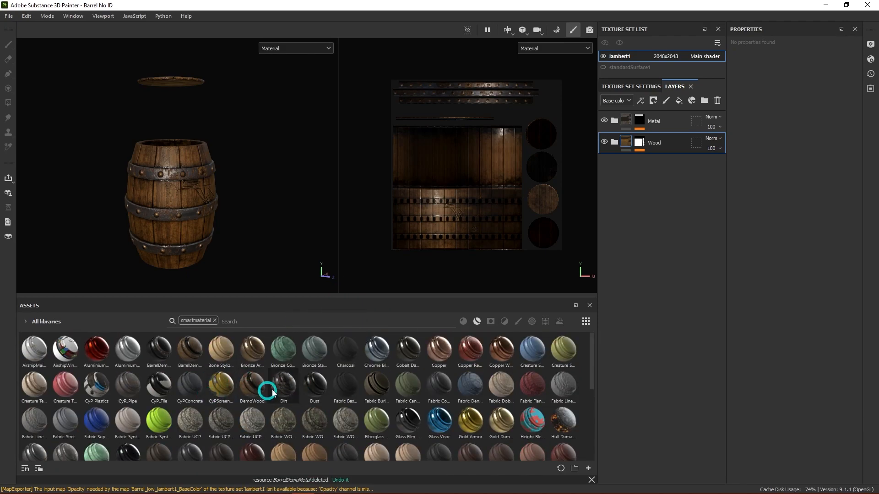
pyautogui.moveTo(232, 362)
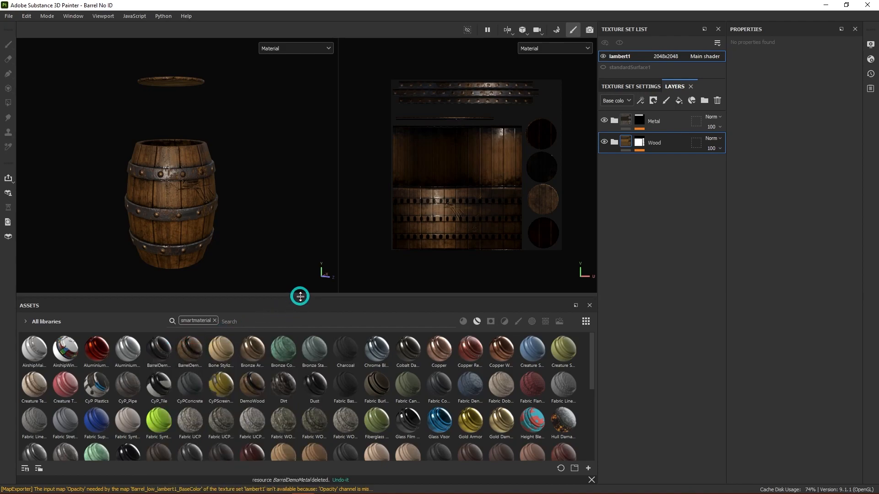
# - Examine the smart material library, the textured barrel and the layers inside the Wood folder
pyautogui.moveTo(306, 297); pyautogui.dragTo(298, 377)
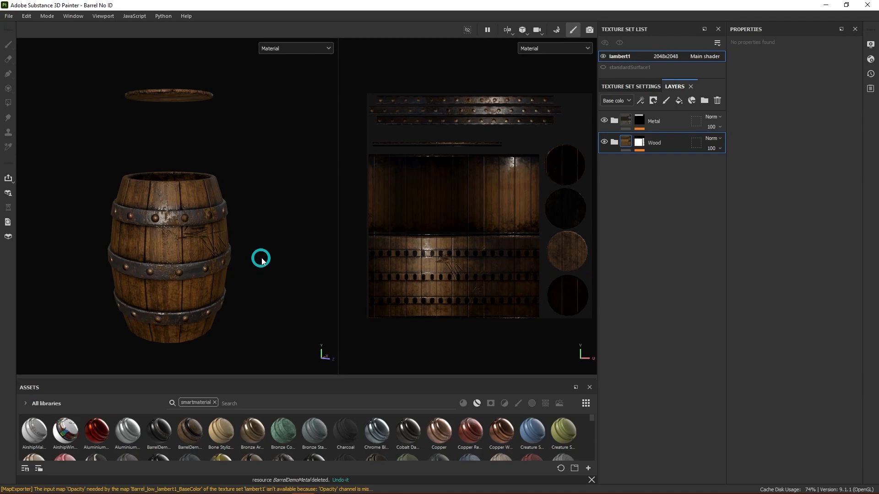
pyautogui.scroll(2, 259, 259)
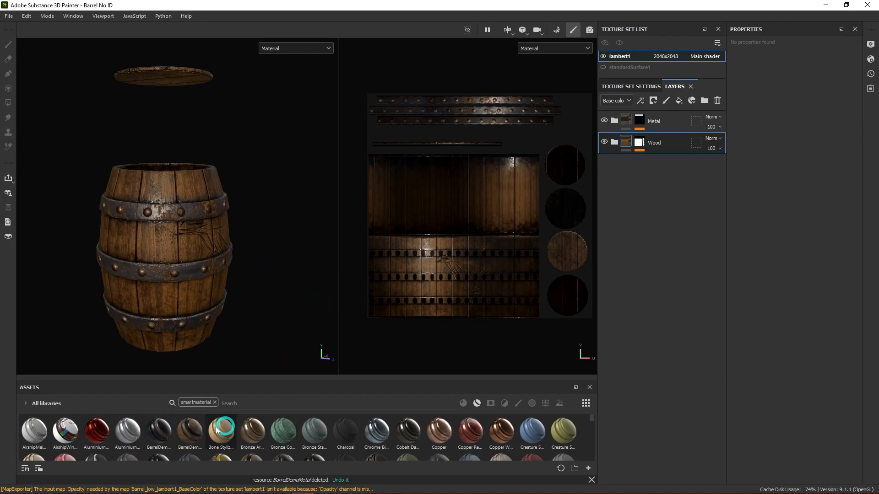
pyautogui.moveTo(337, 378); pyautogui.dragTo(345, 270)
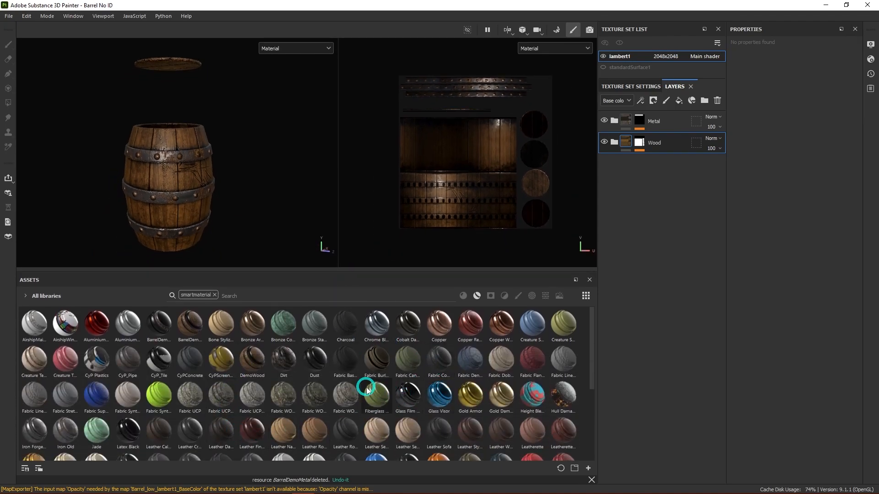
pyautogui.scroll(-4, 367, 388)
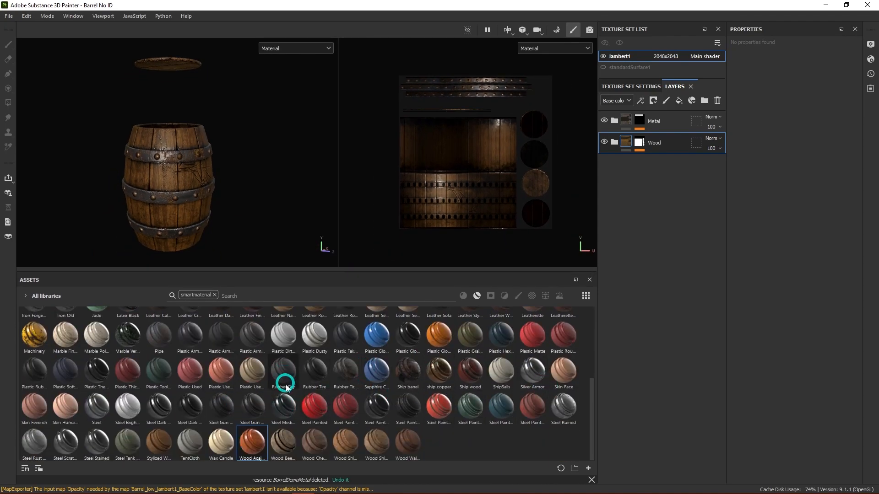
pyautogui.scroll(4, 281, 389)
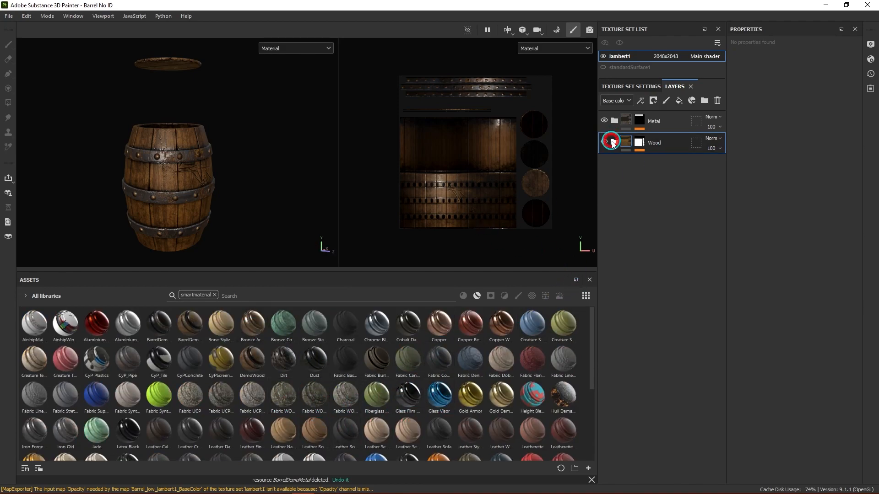
pyautogui.click(613, 142)
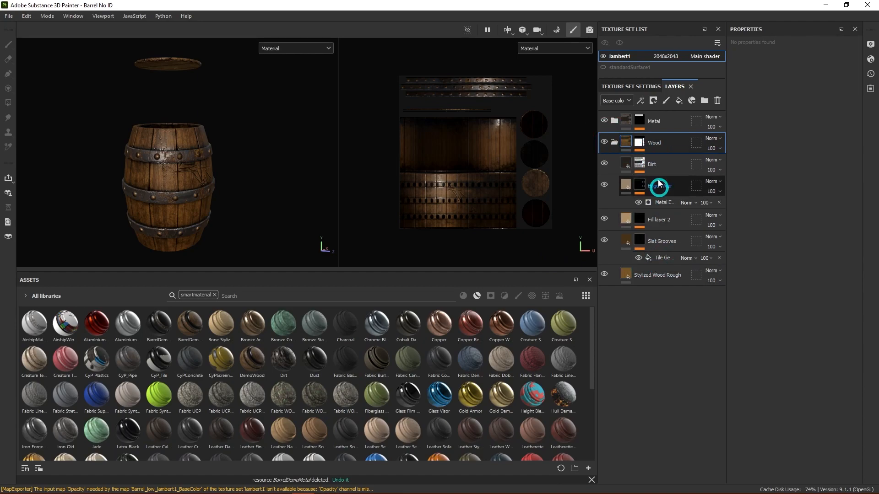
pyautogui.click(614, 142)
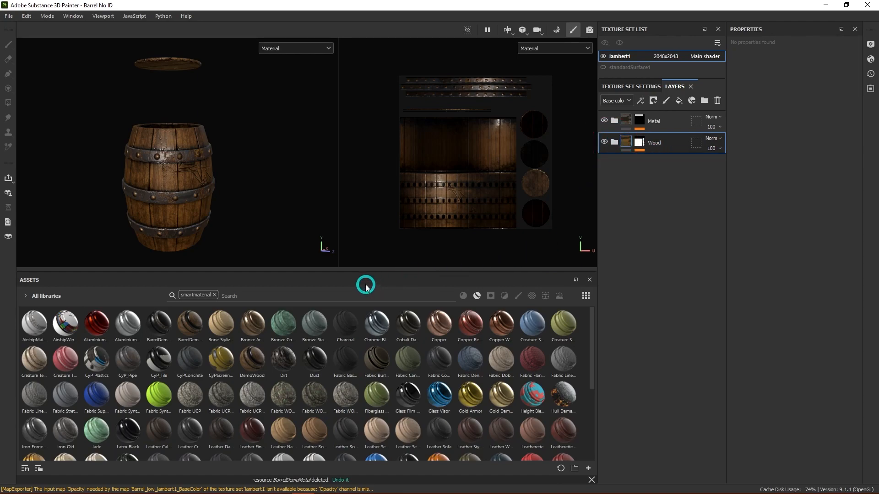
pyautogui.moveTo(366, 271); pyautogui.dragTo(362, 400)
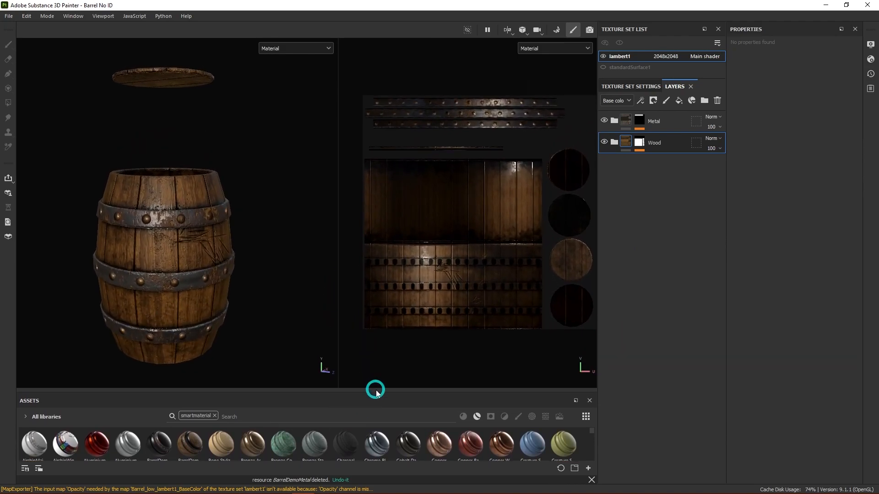
pyautogui.moveTo(376, 392); pyautogui.dragTo(378, 385)
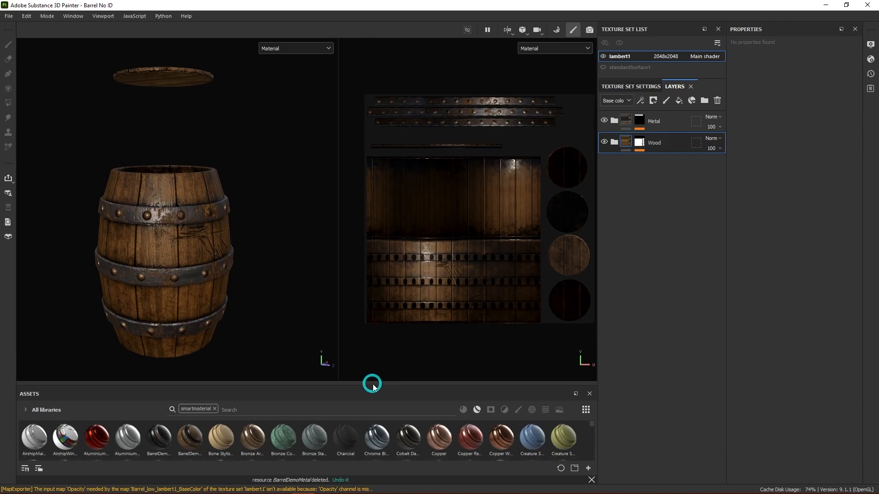
# - Save the project and replace its mesh with Barrel_low_ID.fbx in the project configuration
pyautogui.hotkey('ctrl', 's')
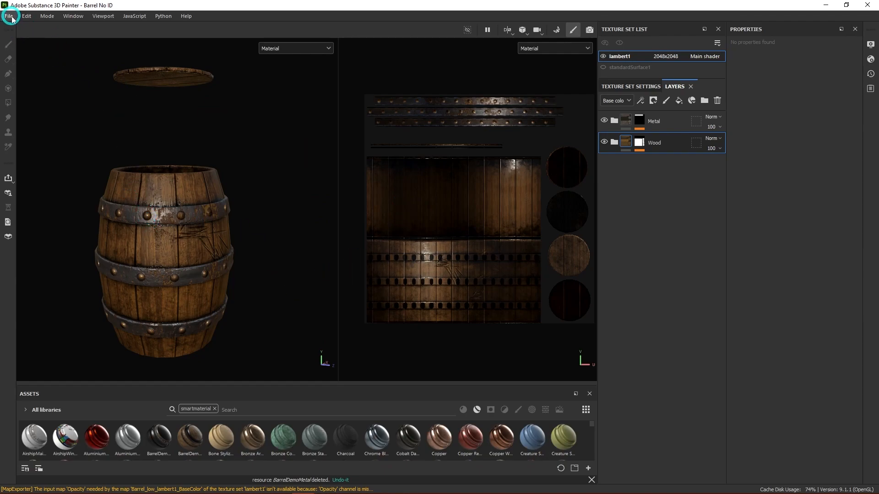
pyautogui.click(26, 16)
pyautogui.click(72, 47)
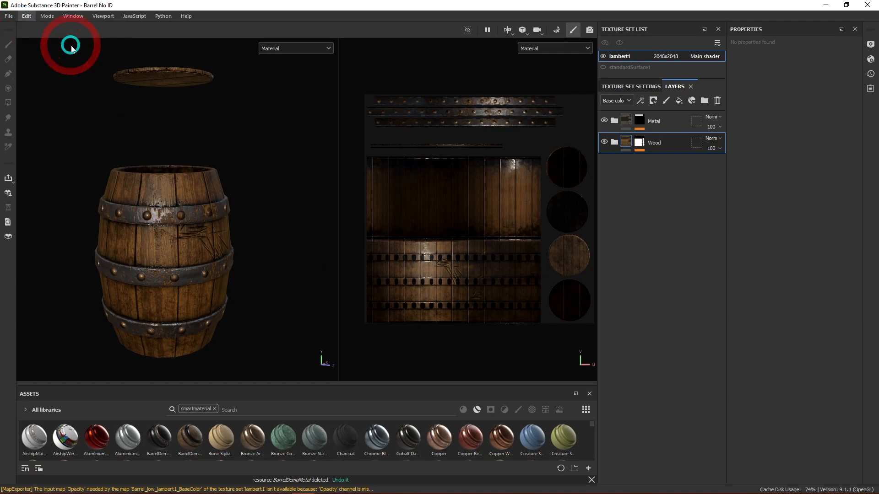
pyautogui.click(532, 178)
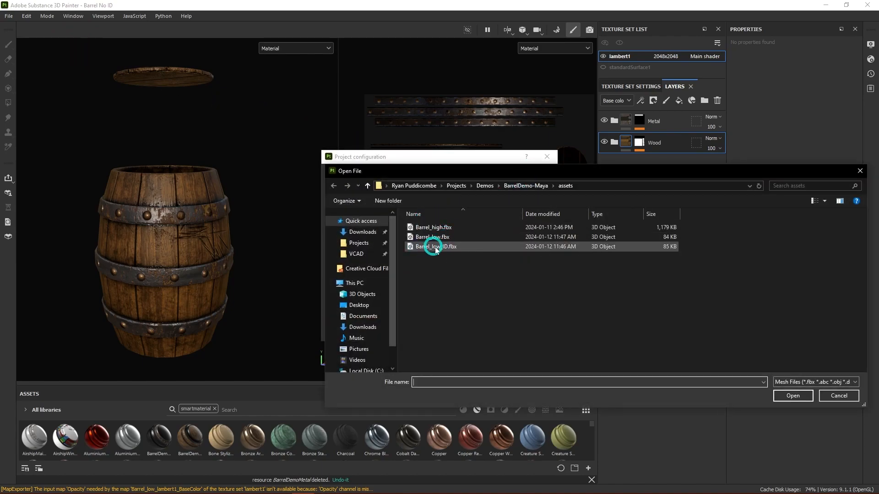
pyautogui.click(447, 237)
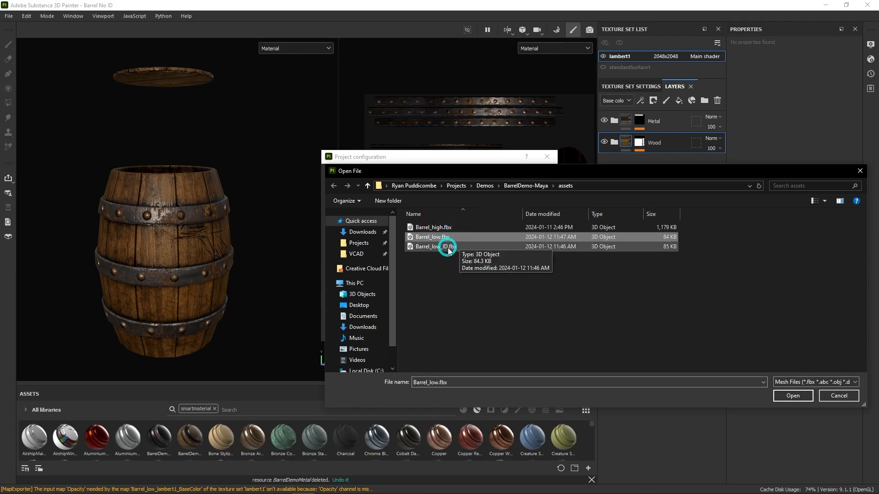
pyautogui.click(457, 248)
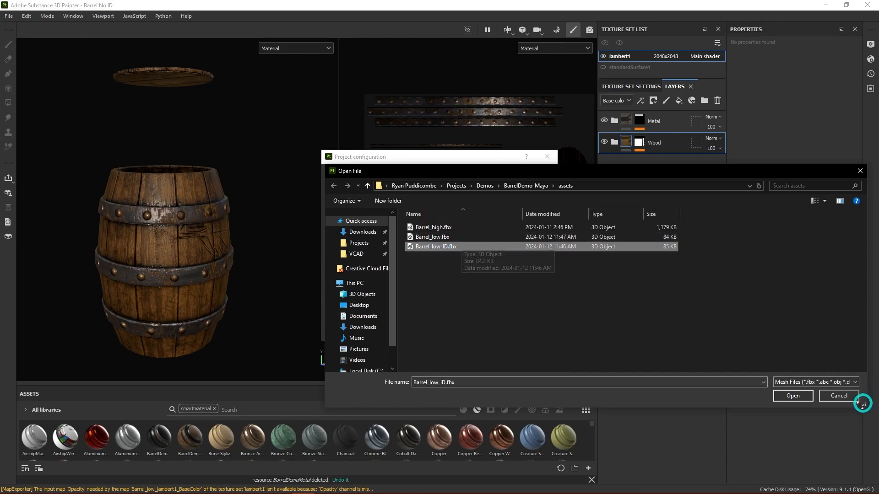
pyautogui.click(799, 396)
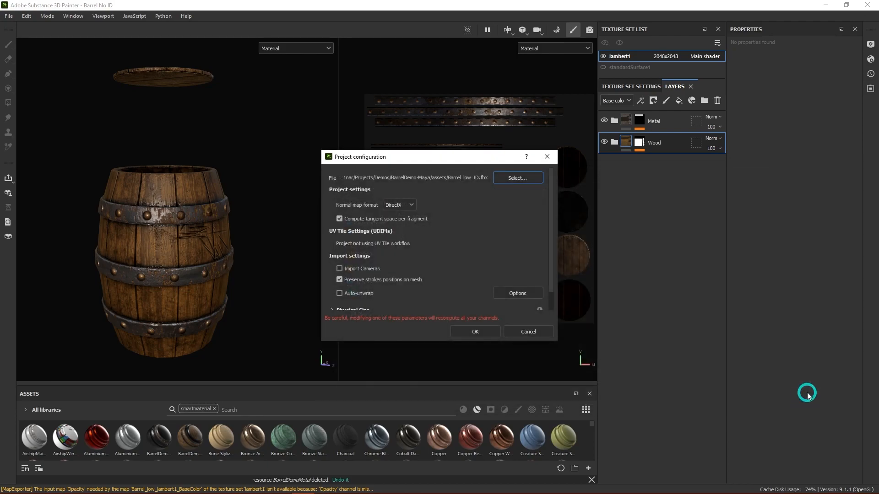
pyautogui.click(475, 329)
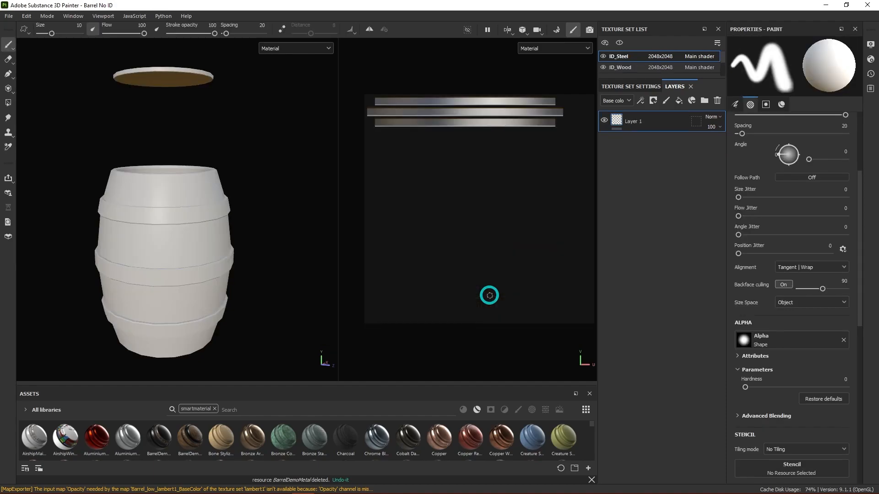
# - Compare the UV layouts of the ID_Steel and ID_Wood texture sets on the new mesh
pyautogui.moveTo(268, 219)
pyautogui.keyDown('alt'); pyautogui.mouseDown()
pyautogui.moveTo(277, 229)
pyautogui.moveTo(284, 216)
pyautogui.mouseUp(); pyautogui.keyUp('alt')
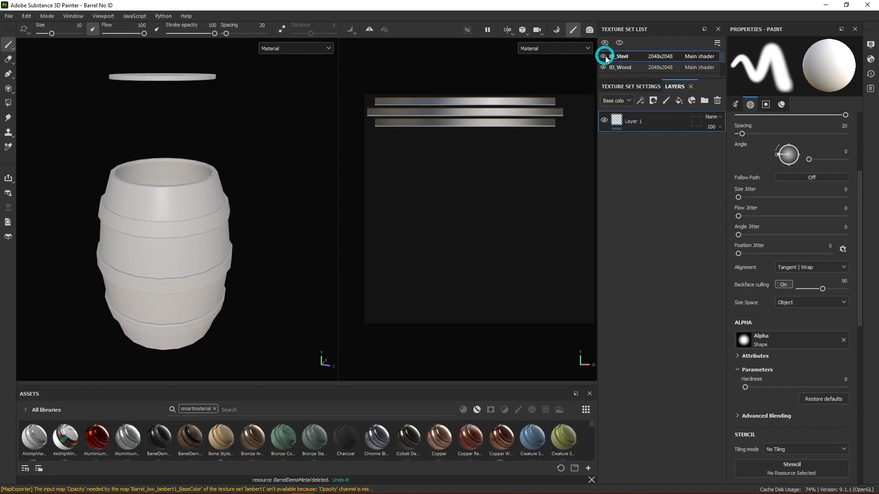
pyautogui.click(627, 68)
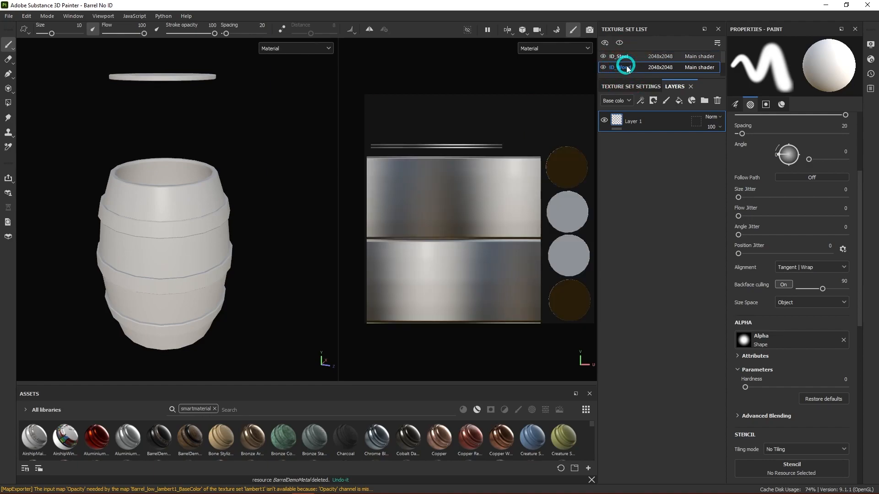
pyautogui.click(622, 57)
pyautogui.click(625, 67)
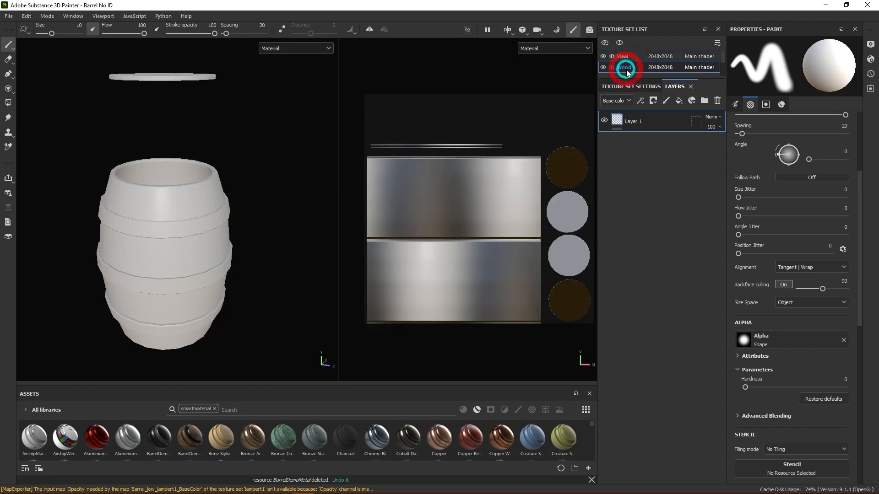
pyautogui.click(628, 57)
pyautogui.click(628, 67)
pyautogui.click(573, 129)
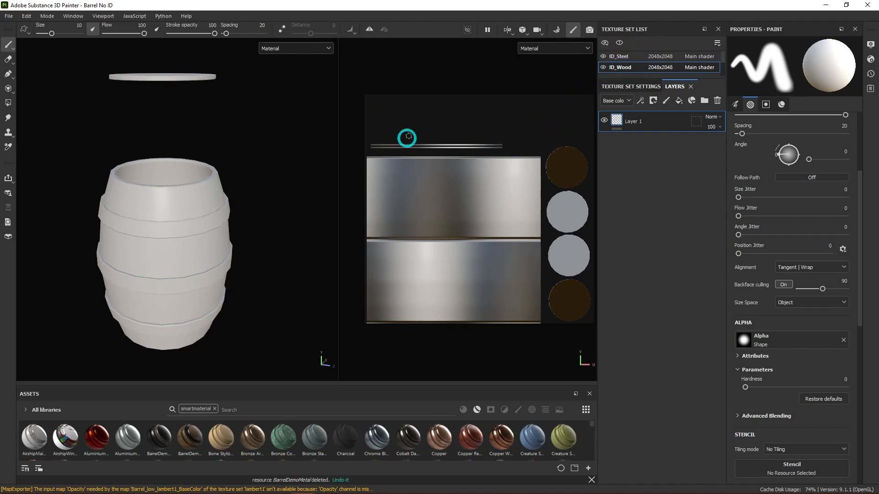
pyautogui.click(625, 57)
pyautogui.click(629, 63)
pyautogui.scroll(-2, 440, 221)
pyautogui.keyDown('alt'); pyautogui.moveTo(479, 203); pyautogui.dragTo(468, 206, button='middle'); pyautogui.keyUp('alt')
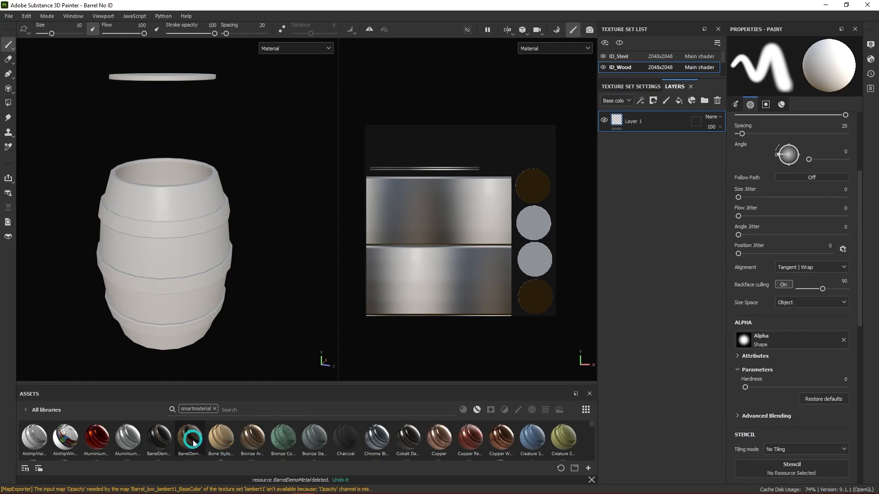
# - Apply the BarrelDemoWood smart material to the ID_Wood texture set and BarrelDemoMetal to ID_Steel
pyautogui.moveTo(192, 441); pyautogui.dragTo(633, 158)
pyautogui.click(623, 56)
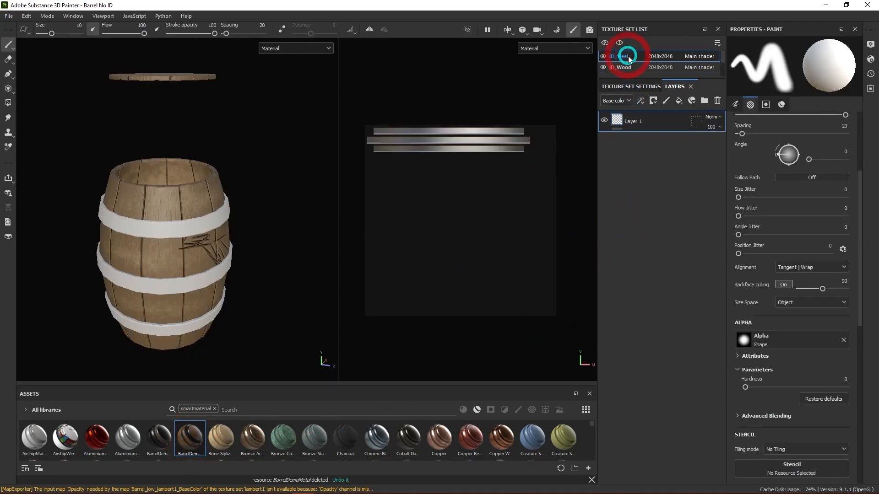
pyautogui.moveTo(154, 442); pyautogui.dragTo(627, 211)
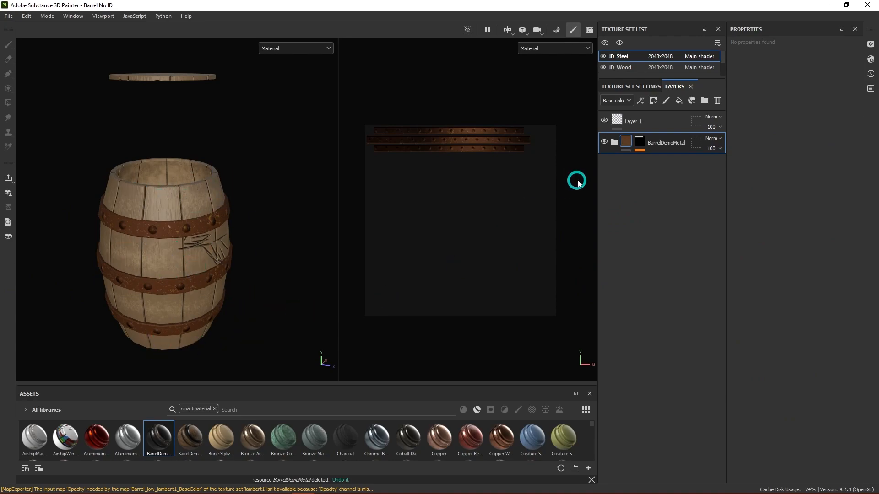
# - Open mesh map baking for the ID texture sets and load Barrel_high.fbx as the high definition mesh
pyautogui.click(636, 86)
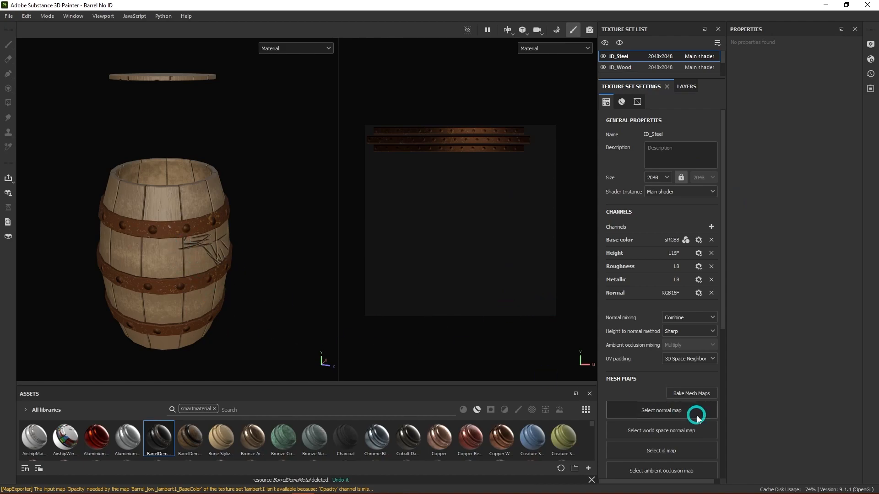
pyautogui.click(692, 394)
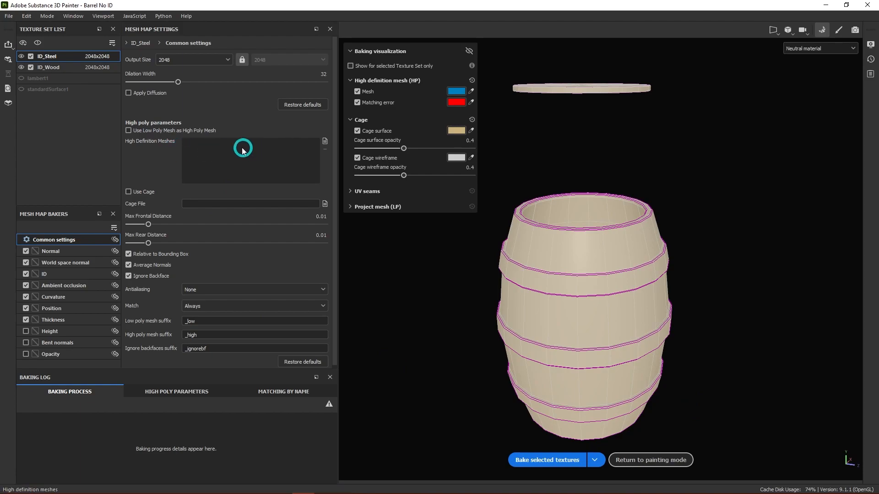
pyautogui.click(325, 141)
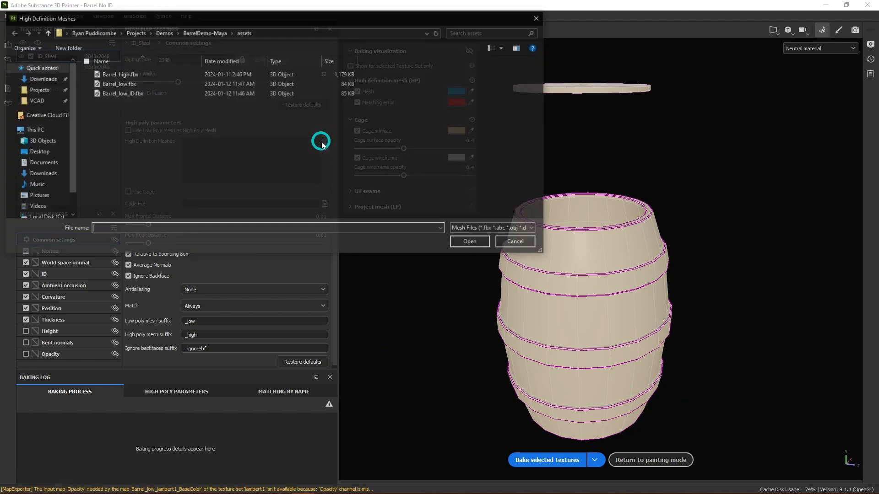
pyautogui.click(138, 73)
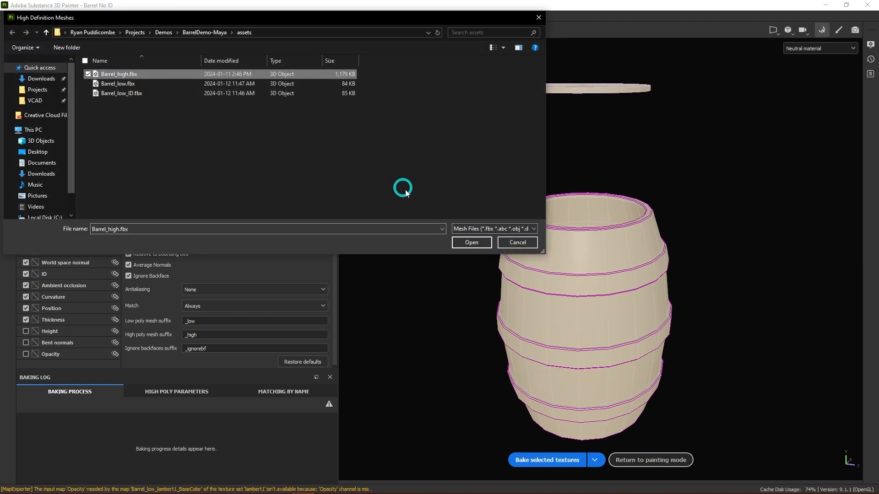
pyautogui.click(467, 242)
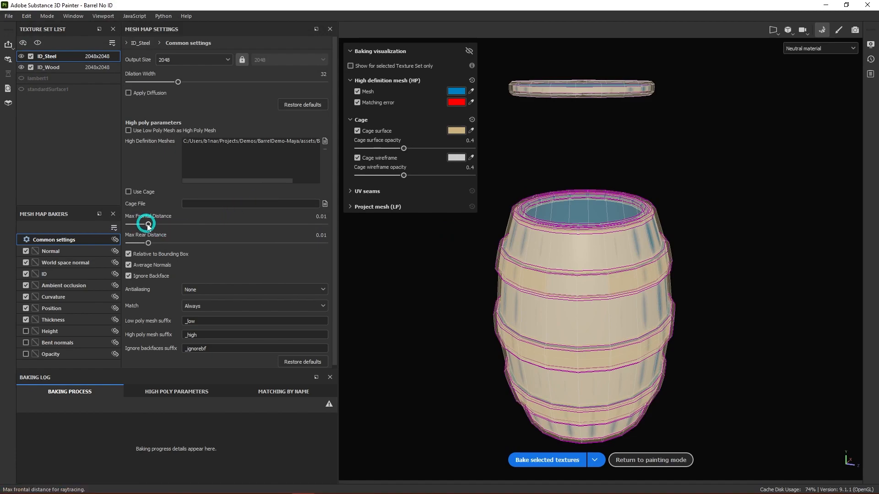
# - Set the bake's max frontal distance to 0.0097, checking the cage around the barrel
pyautogui.keyDown('alt'); pyautogui.moveTo(486, 259); pyautogui.dragTo(498, 298); pyautogui.keyUp('alt')
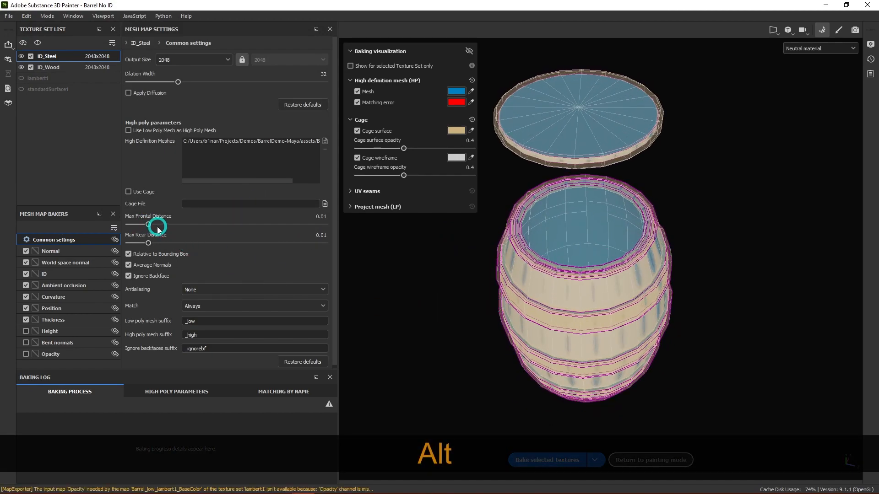
pyautogui.moveTo(147, 224); pyautogui.dragTo(148, 225)
pyautogui.keyDown('alt'); pyautogui.moveTo(398, 385); pyautogui.dragTo(357, 314); pyautogui.keyUp('alt')
# - Include the Height and Bent normals maps, bake the ID_Steel and ID_Wood textures, and return to painting mode
pyautogui.click(30, 332)
pyautogui.click(26, 340)
pyautogui.click(24, 331)
pyautogui.click(25, 335)
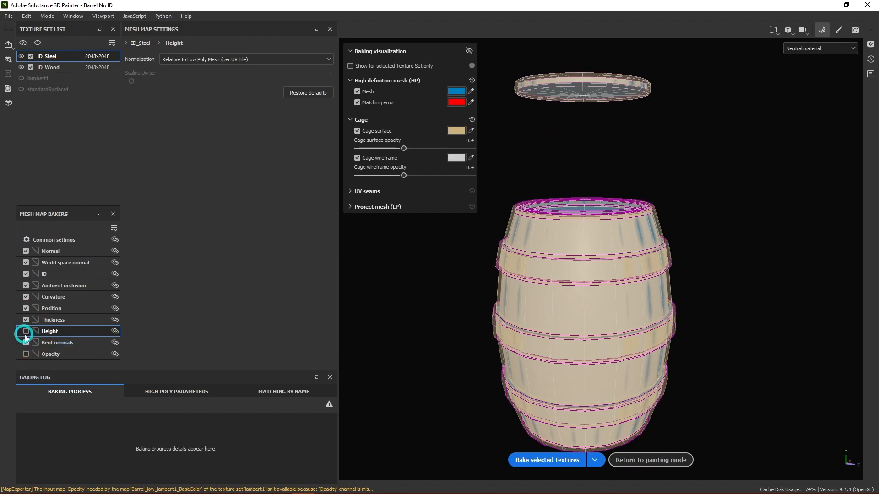
pyautogui.click(42, 240)
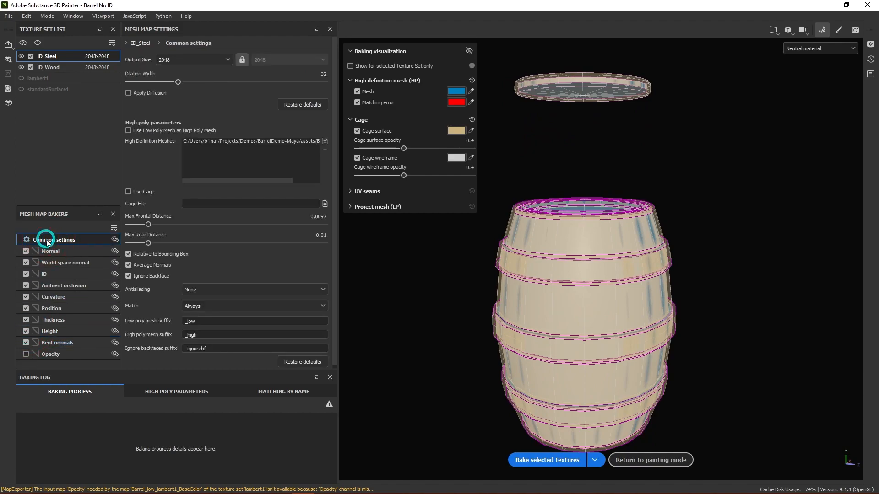
pyautogui.click(521, 456)
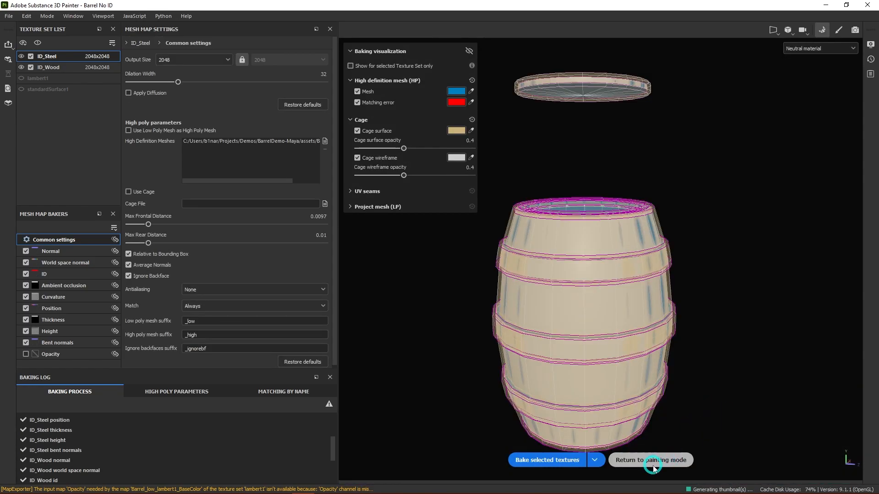
pyautogui.click(660, 462)
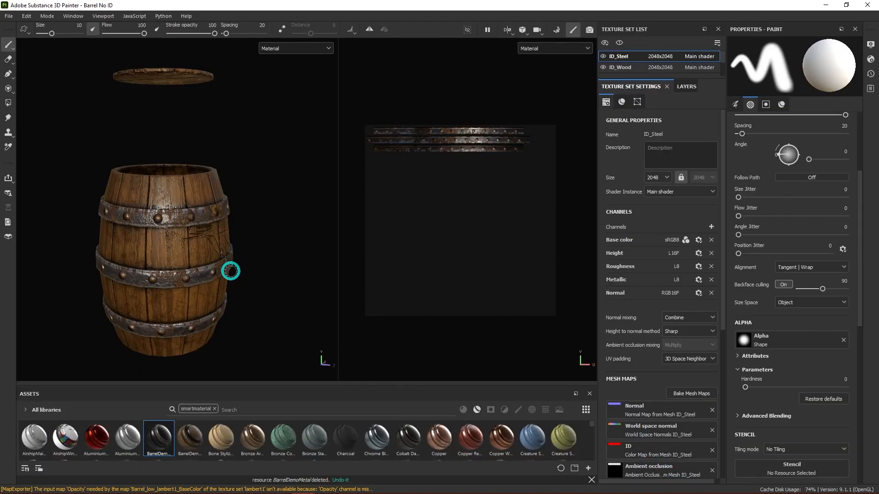
# - Delete the empty Layer 1 from ID_Steel and remove the mask from its BarrelDemoMetal folder
pyautogui.keyDown('alt'); pyautogui.moveTo(271, 275); pyautogui.dragTo(173, 255); pyautogui.keyUp('alt')
pyautogui.moveTo(174, 255)
pyautogui.keyDown('shift'); pyautogui.mouseDown(button='right')
pyautogui.moveTo(197, 260)
pyautogui.moveTo(185, 259)
pyautogui.mouseUp(button='right'); pyautogui.keyUp('shift')
pyautogui.keyDown('alt'); pyautogui.moveTo(185, 259); pyautogui.dragTo(240, 247); pyautogui.keyUp('alt')
pyautogui.click(682, 86)
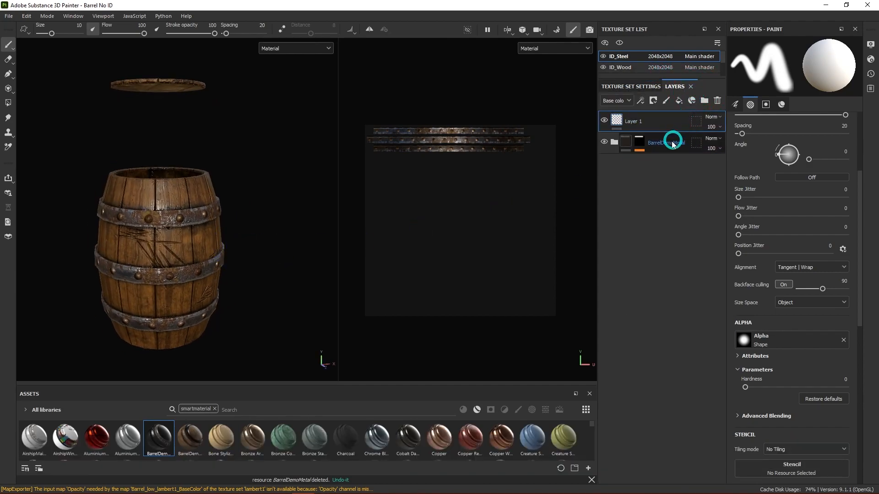
pyautogui.click(623, 67)
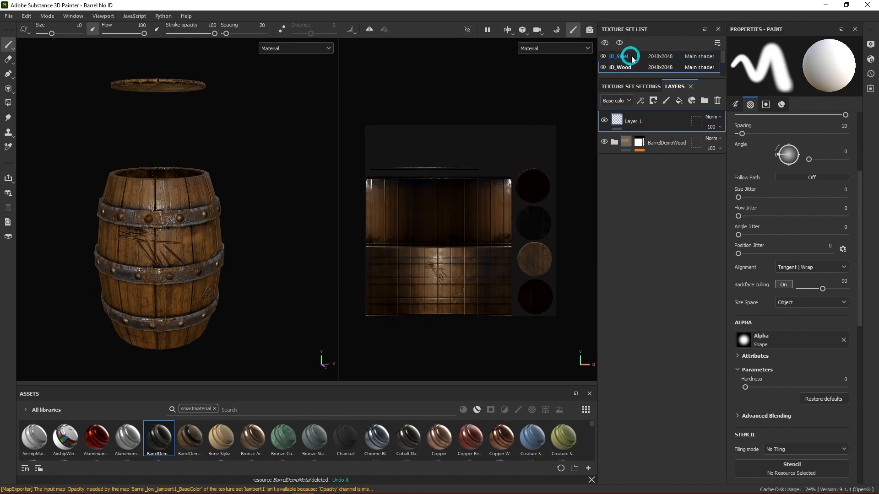
pyautogui.click(634, 56)
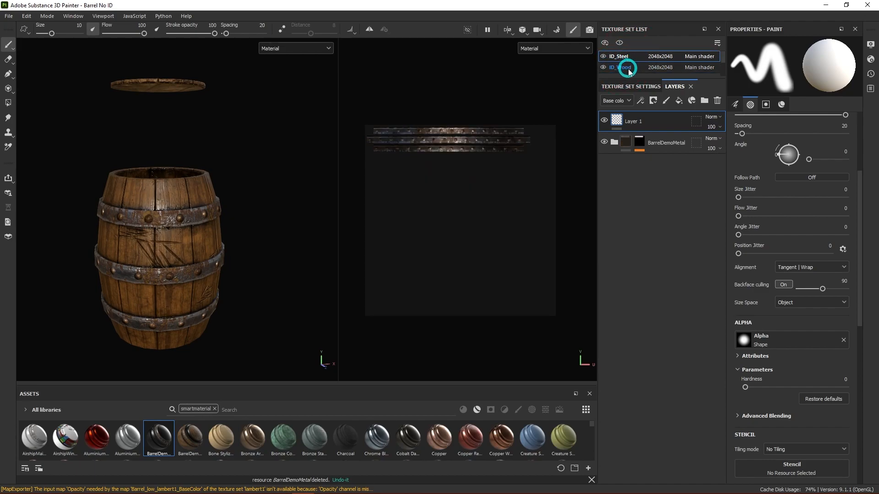
pyautogui.press('Delete')
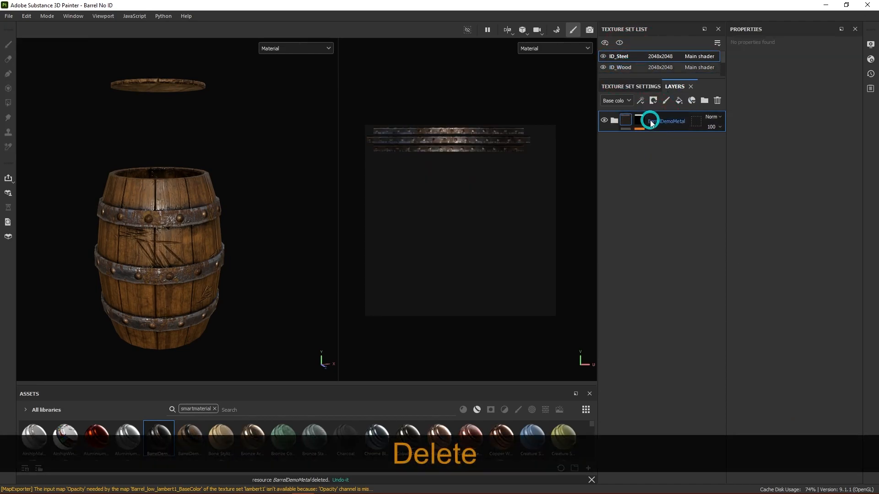
pyautogui.click(639, 121)
pyautogui.rightClick(640, 120)
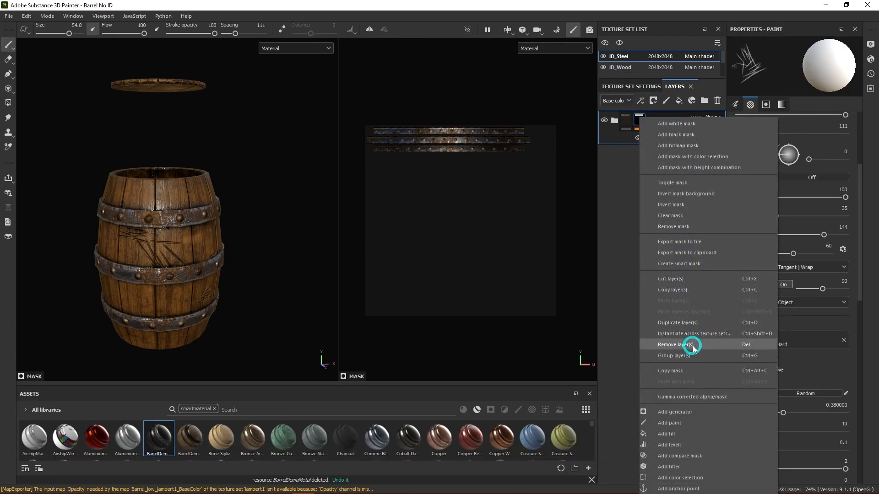
pyautogui.click(676, 227)
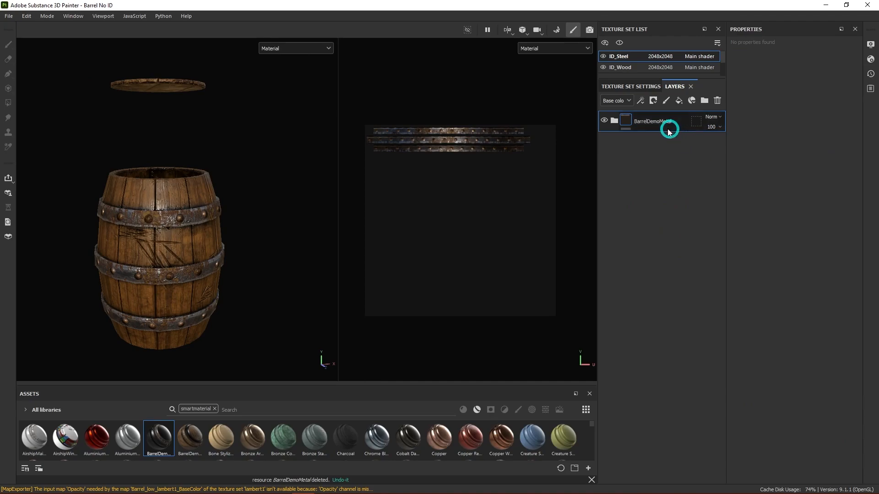
# - Delete the empty Layer 1 from ID_Wood and remove the mask from its BarrelDemoWood folder
pyautogui.click(632, 67)
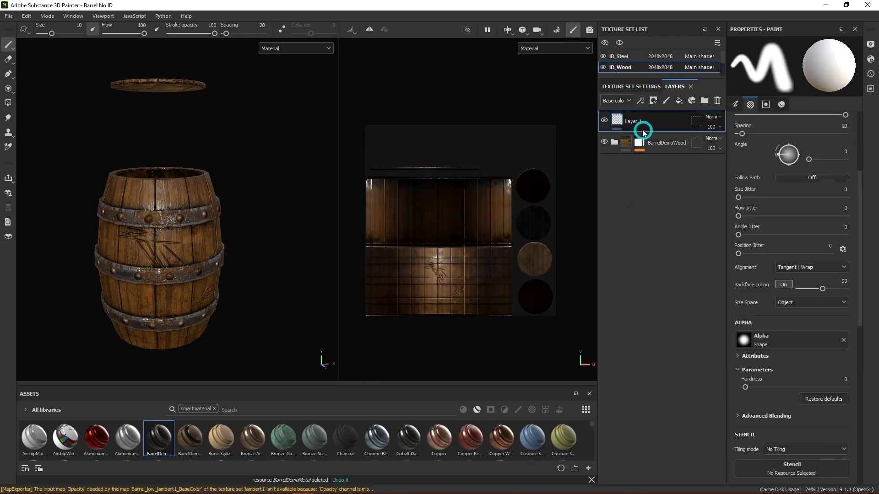
pyautogui.press('Delete')
pyautogui.rightClick(639, 122)
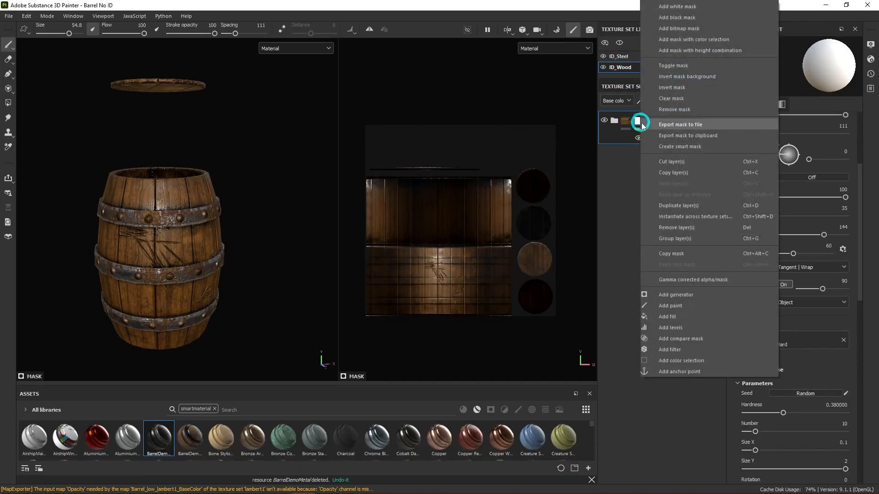
pyautogui.click(689, 112)
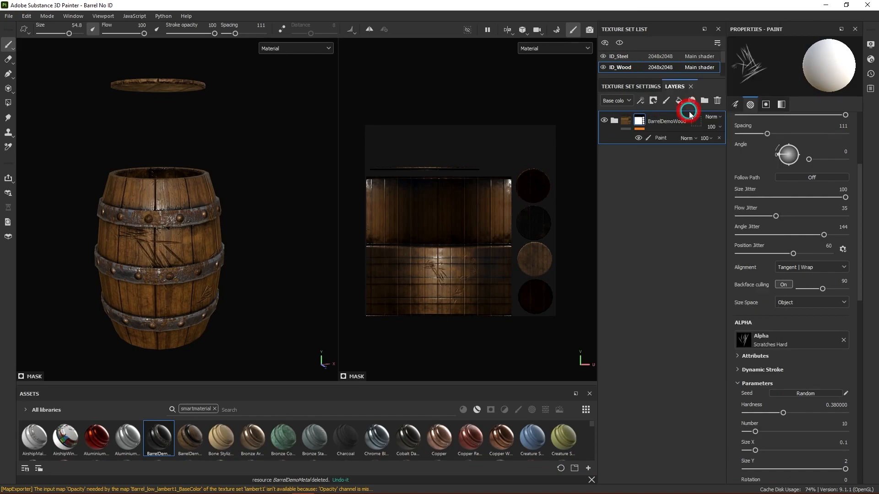
# - Examine the baked wood and metal surfaces up close and around the whole barrel, including its lid and interior
pyautogui.keyDown('alt'); pyautogui.moveTo(281, 280); pyautogui.dragTo(255, 263); pyautogui.keyUp('alt')
pyautogui.keyDown('alt'); pyautogui.moveTo(256, 264); pyautogui.dragTo(247, 287, button='right'); pyautogui.keyUp('alt')
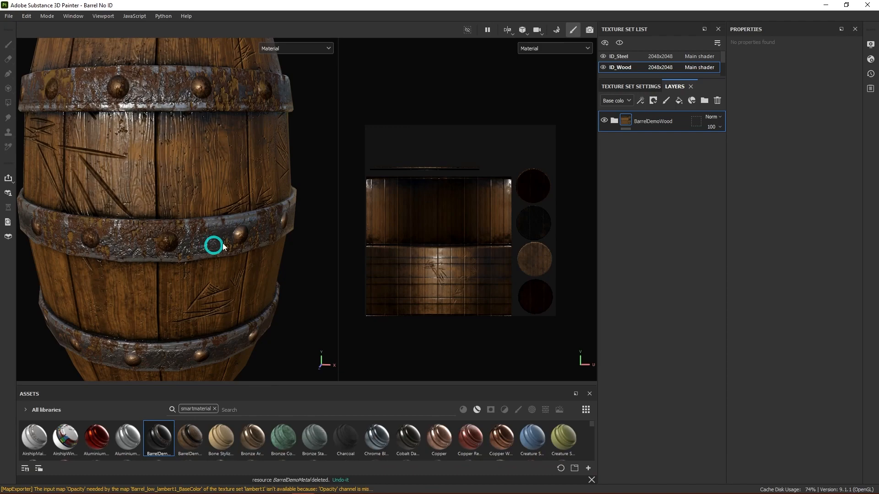
pyautogui.scroll(-3, 230, 243)
pyautogui.keyDown('alt'); pyautogui.moveTo(214, 243); pyautogui.dragTo(239, 249); pyautogui.keyUp('alt')
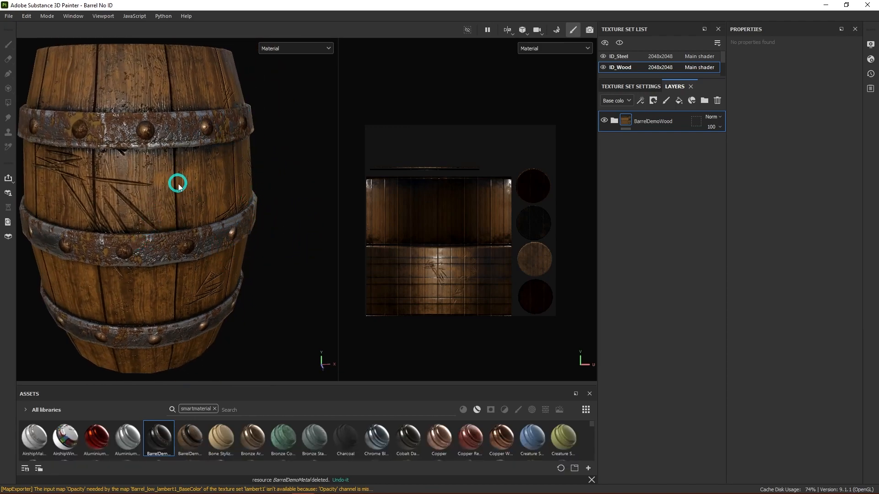
pyautogui.scroll(-2, 164, 219)
pyautogui.keyDown('alt'); pyautogui.moveTo(165, 222); pyautogui.dragTo(214, 264); pyautogui.keyUp('alt')
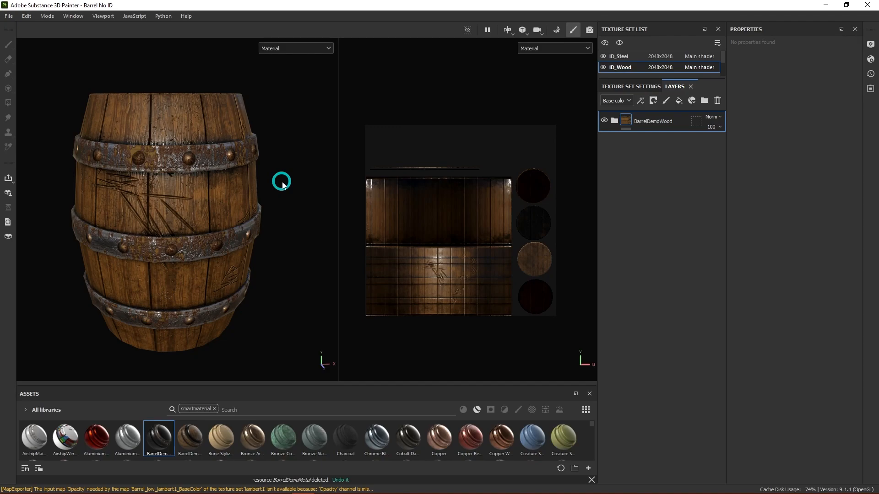
pyautogui.keyDown('alt'); pyautogui.moveTo(192, 216); pyautogui.dragTo(190, 245); pyautogui.keyUp('alt')
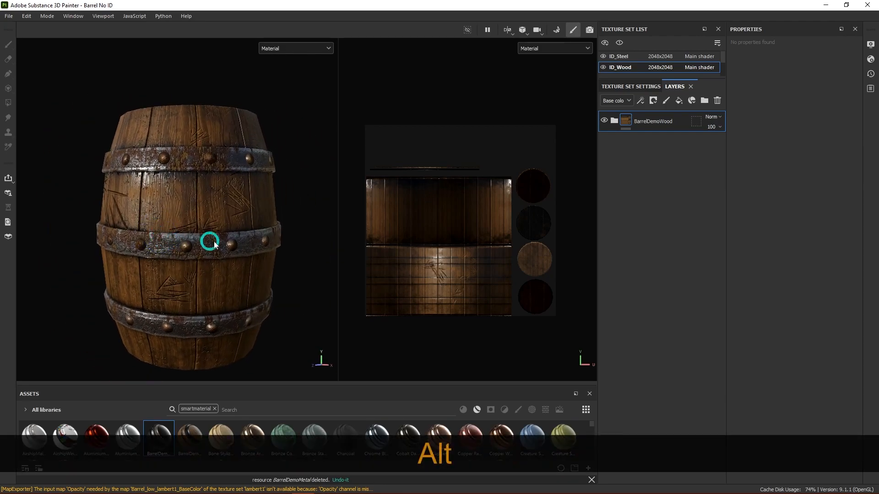
pyautogui.keyDown('alt'); pyautogui.moveTo(228, 222); pyautogui.dragTo(169, 183); pyautogui.keyUp('alt')
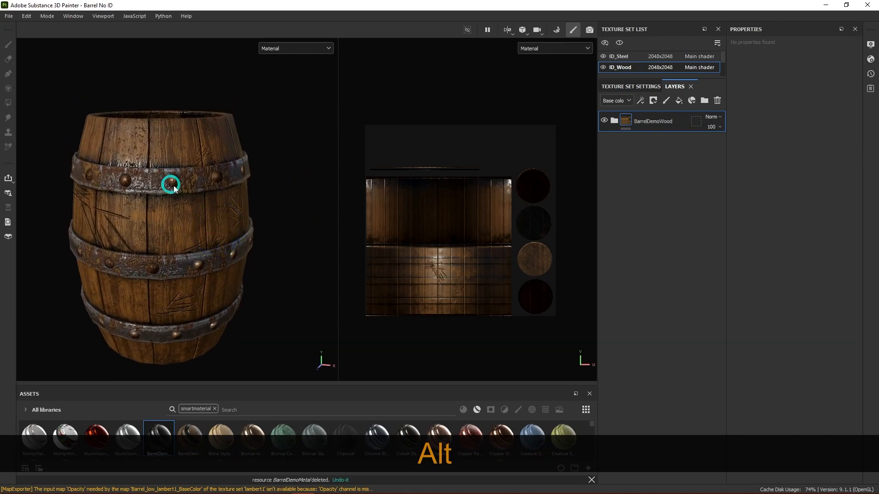
pyautogui.keyDown('alt'); pyautogui.moveTo(210, 221); pyautogui.dragTo(235, 243); pyautogui.keyUp('alt')
pyautogui.keyDown('alt'); pyautogui.moveTo(202, 231); pyautogui.dragTo(255, 261); pyautogui.keyUp('alt')
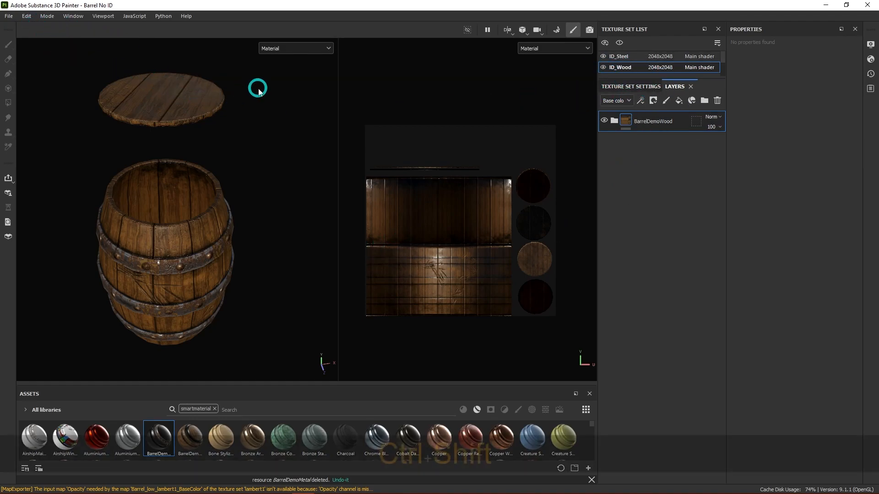
# - Review the texture export settings and the list of files for ID_Steel and ID_Wood, closing without exporting
pyautogui.hotkey('ctrl', 'shift', 'e')
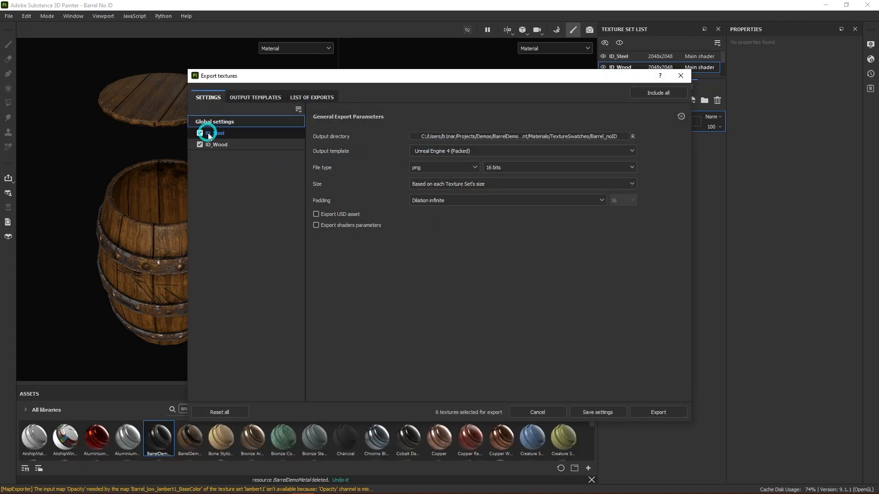
pyautogui.click(219, 145)
pyautogui.click(202, 146)
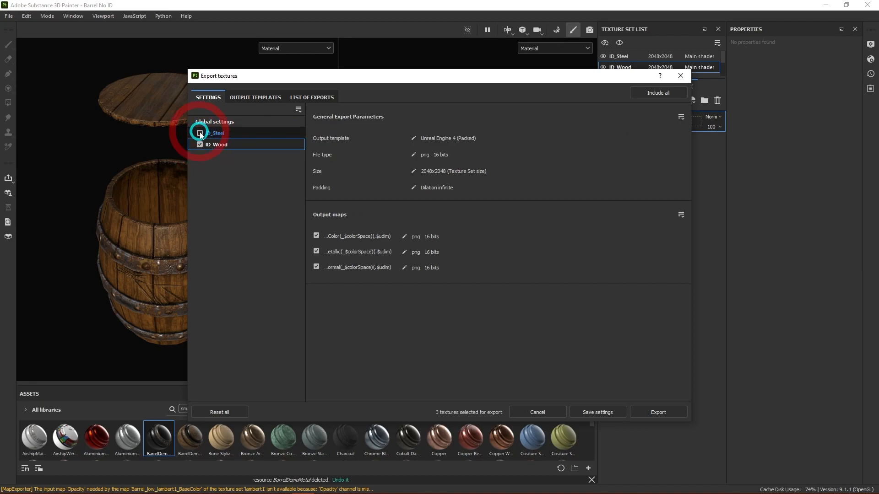
pyautogui.click(303, 97)
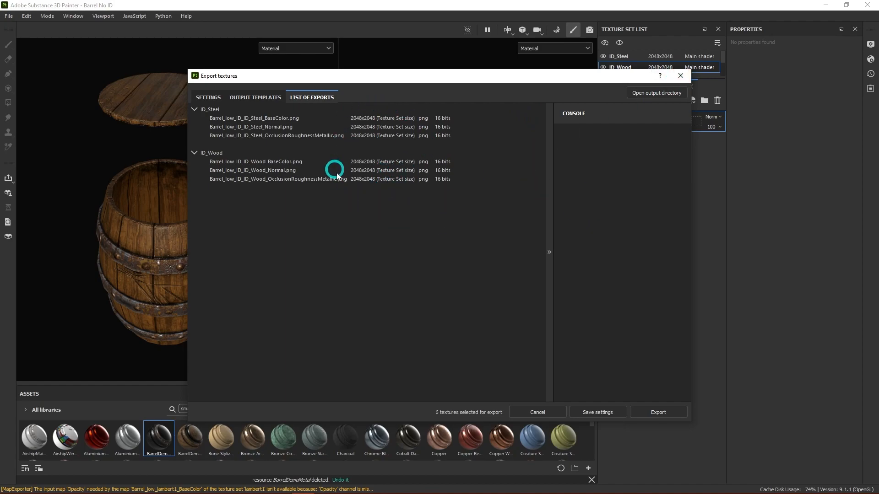
pyautogui.click(680, 77)
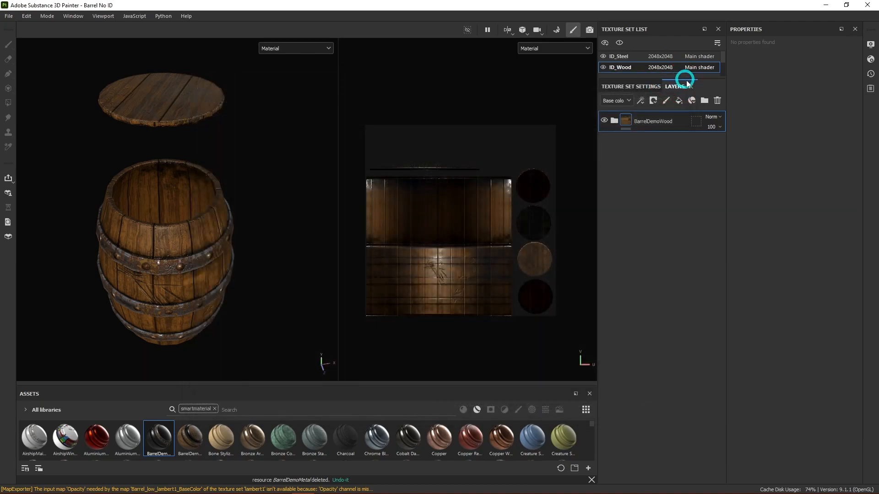
pyautogui.keyDown('alt'); pyautogui.moveTo(245, 249); pyautogui.dragTo(245, 283); pyautogui.keyUp('alt')
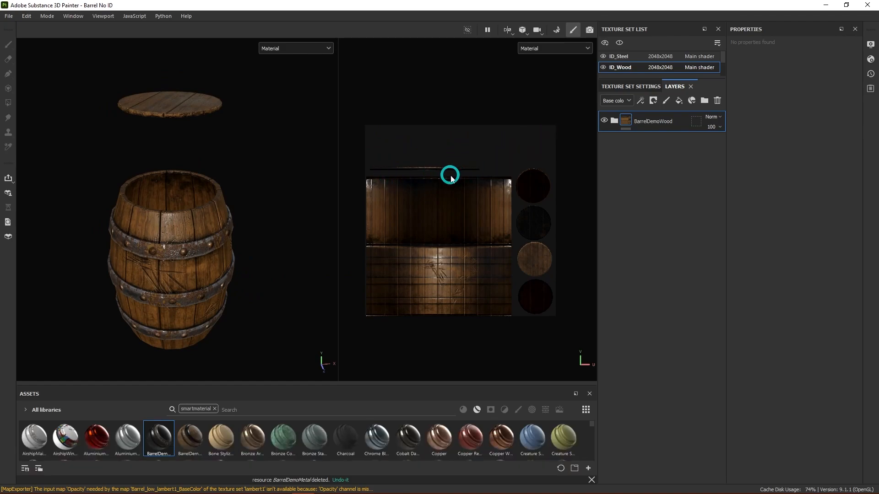
pyautogui.scroll(-1, 456, 256)
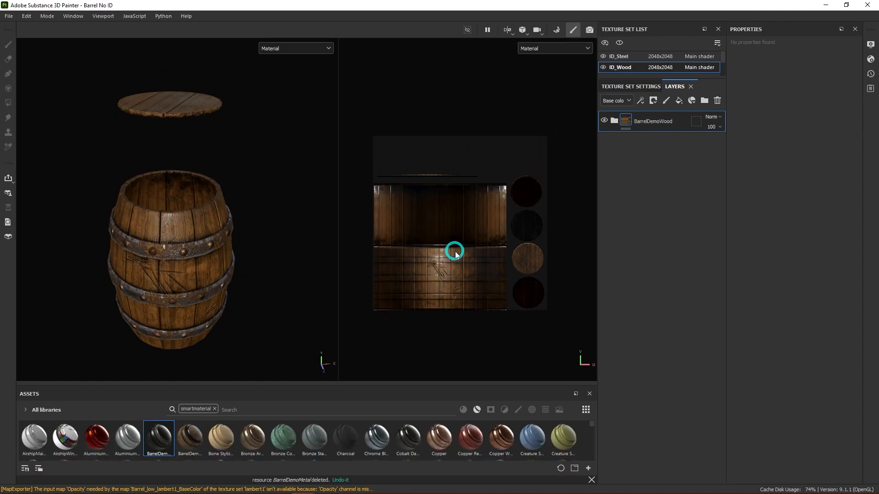
pyautogui.scroll(-3, 508, 240)
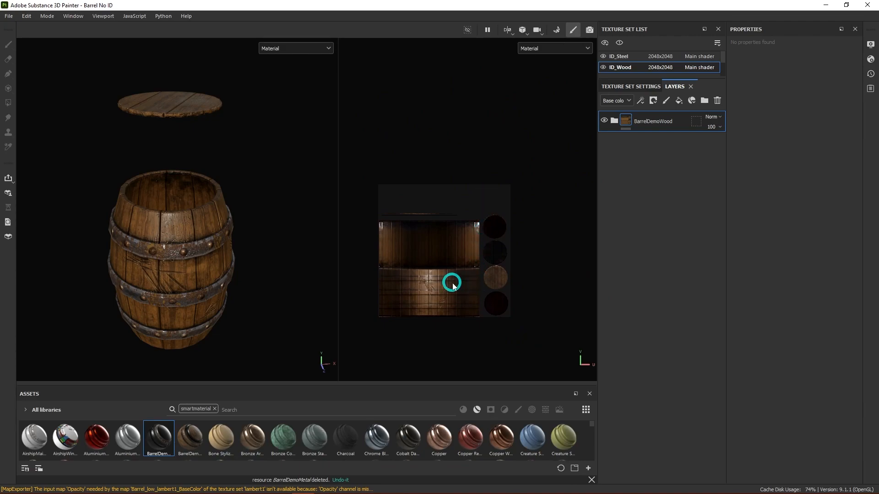
pyautogui.keyDown('alt'); pyautogui.moveTo(486, 293); pyautogui.dragTo(330, 314, button='middle'); pyautogui.keyUp('alt')
pyautogui.keyDown('alt'); pyautogui.moveTo(206, 305); pyautogui.dragTo(257, 263); pyautogui.keyUp('alt')
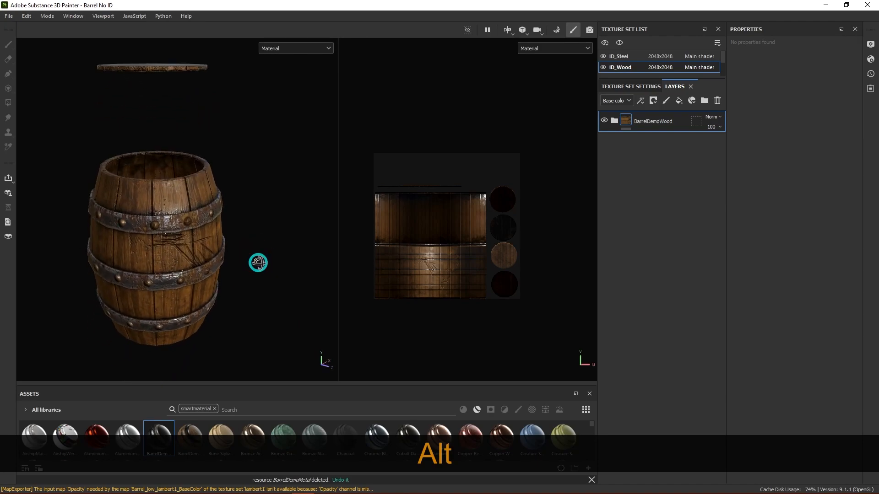